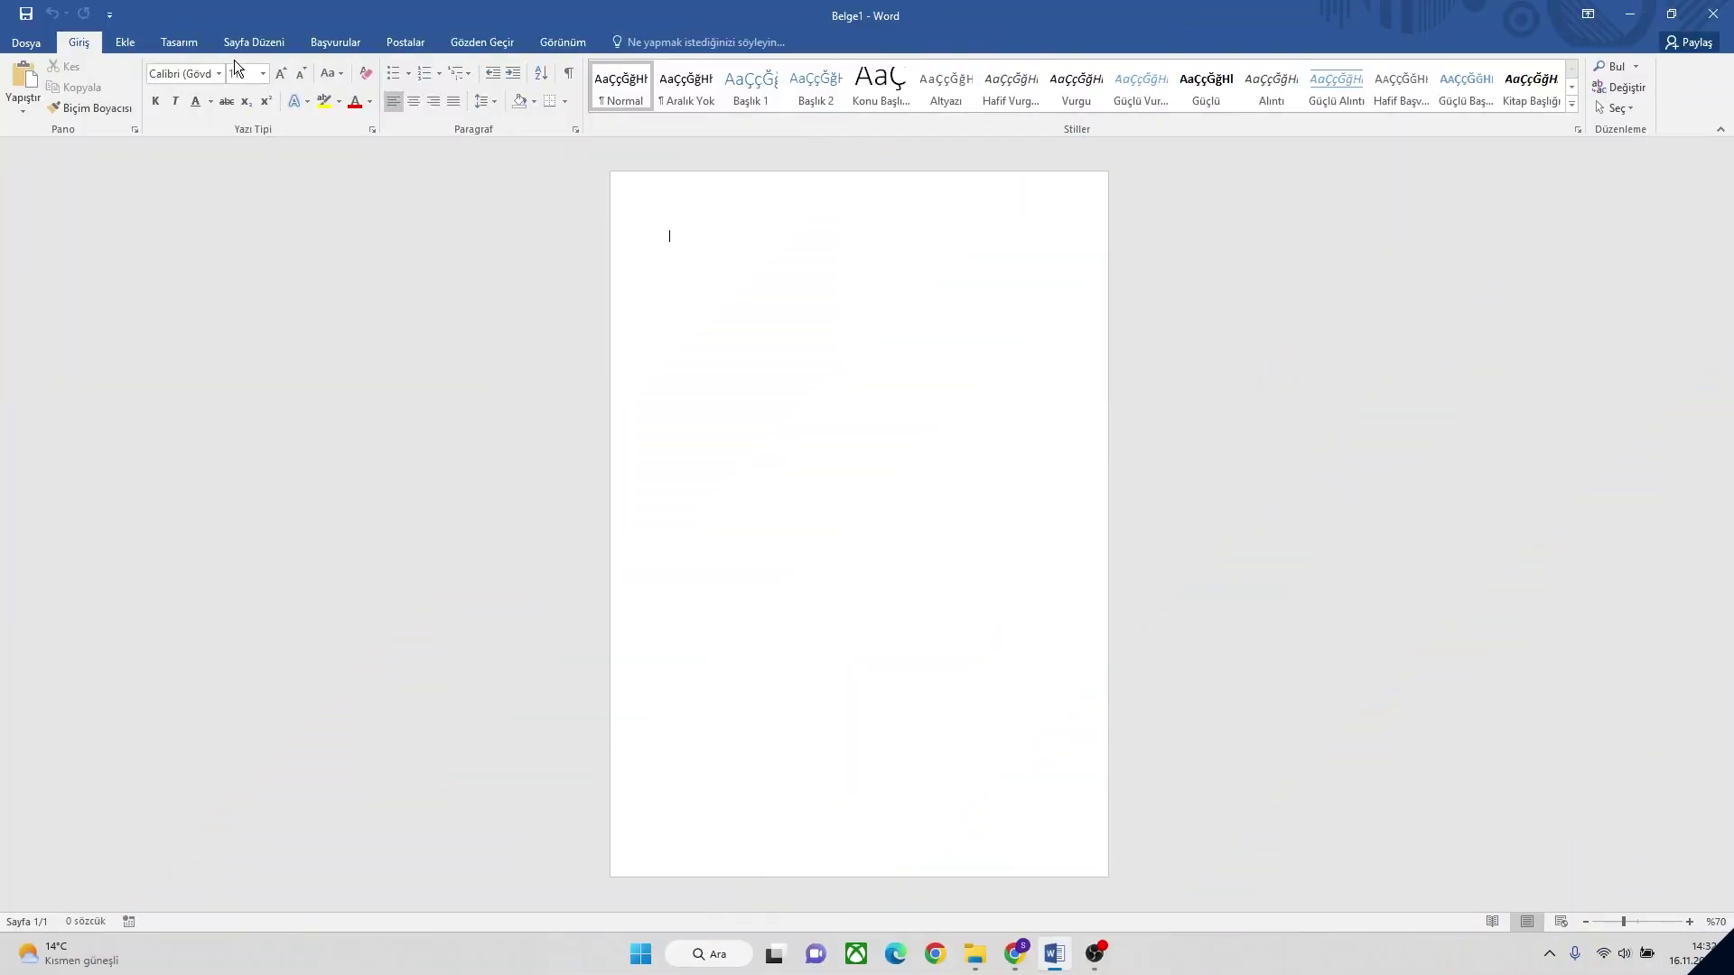
# Set the top, bottom, left and right page margins to 0 through Custom Margins.
pyautogui.click(251, 39)
pyautogui.click(32, 86)
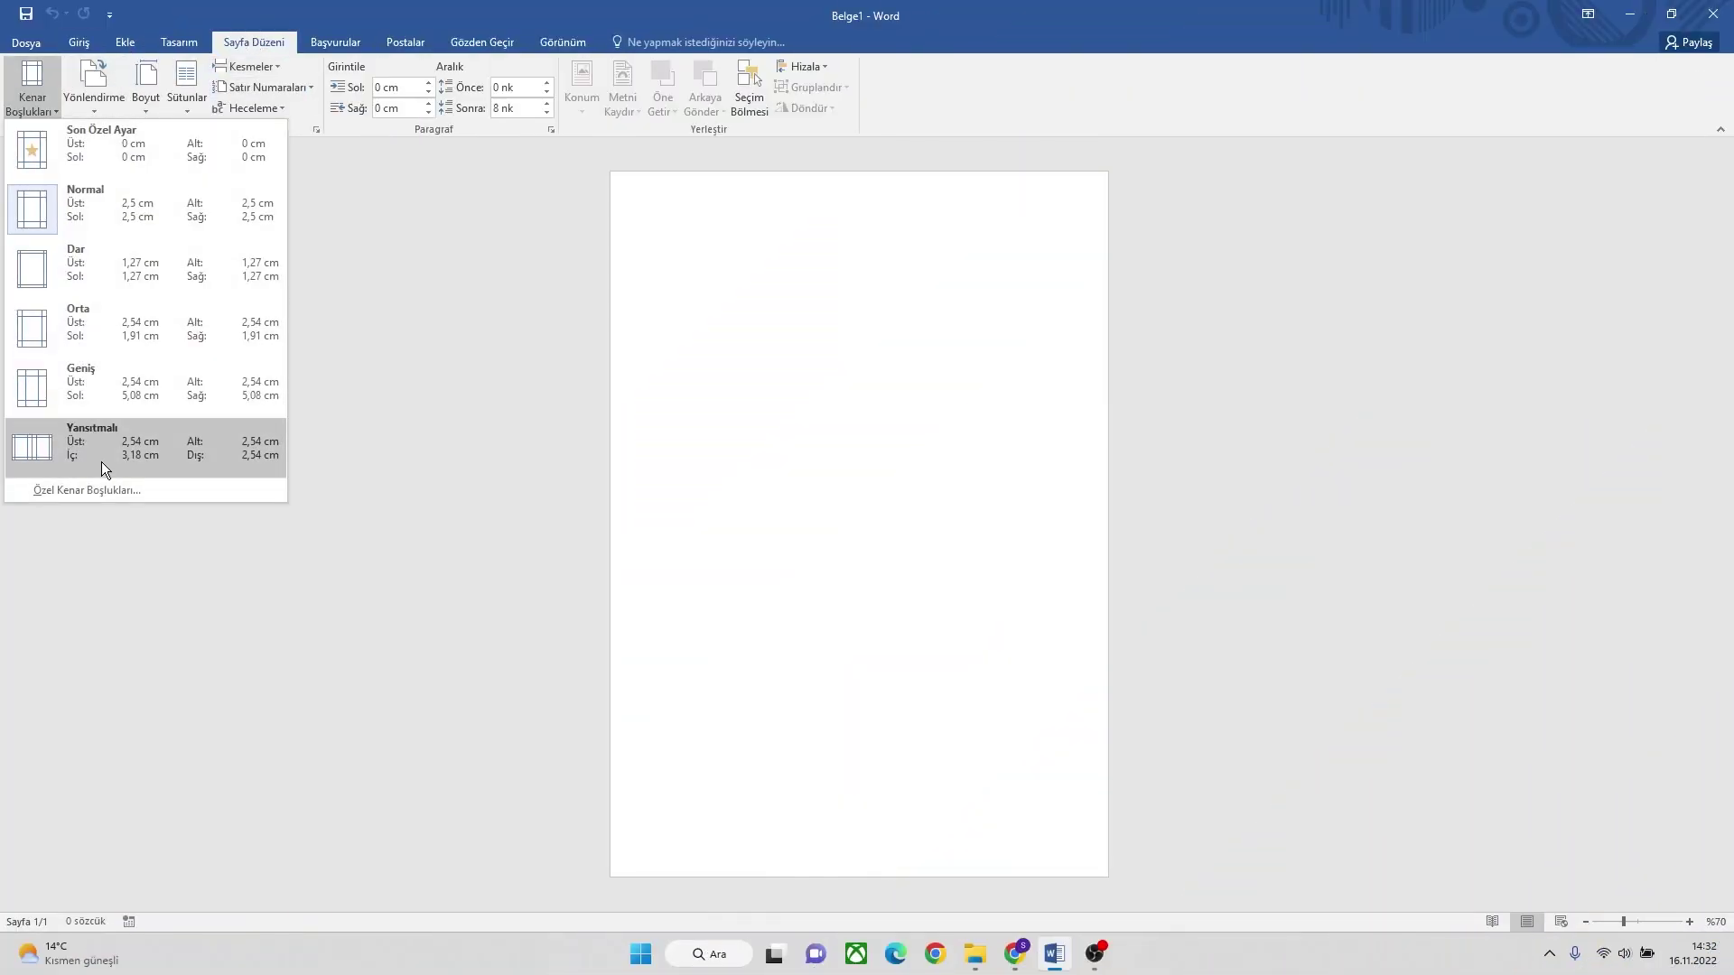
pyautogui.click(99, 493)
pyautogui.write('0')
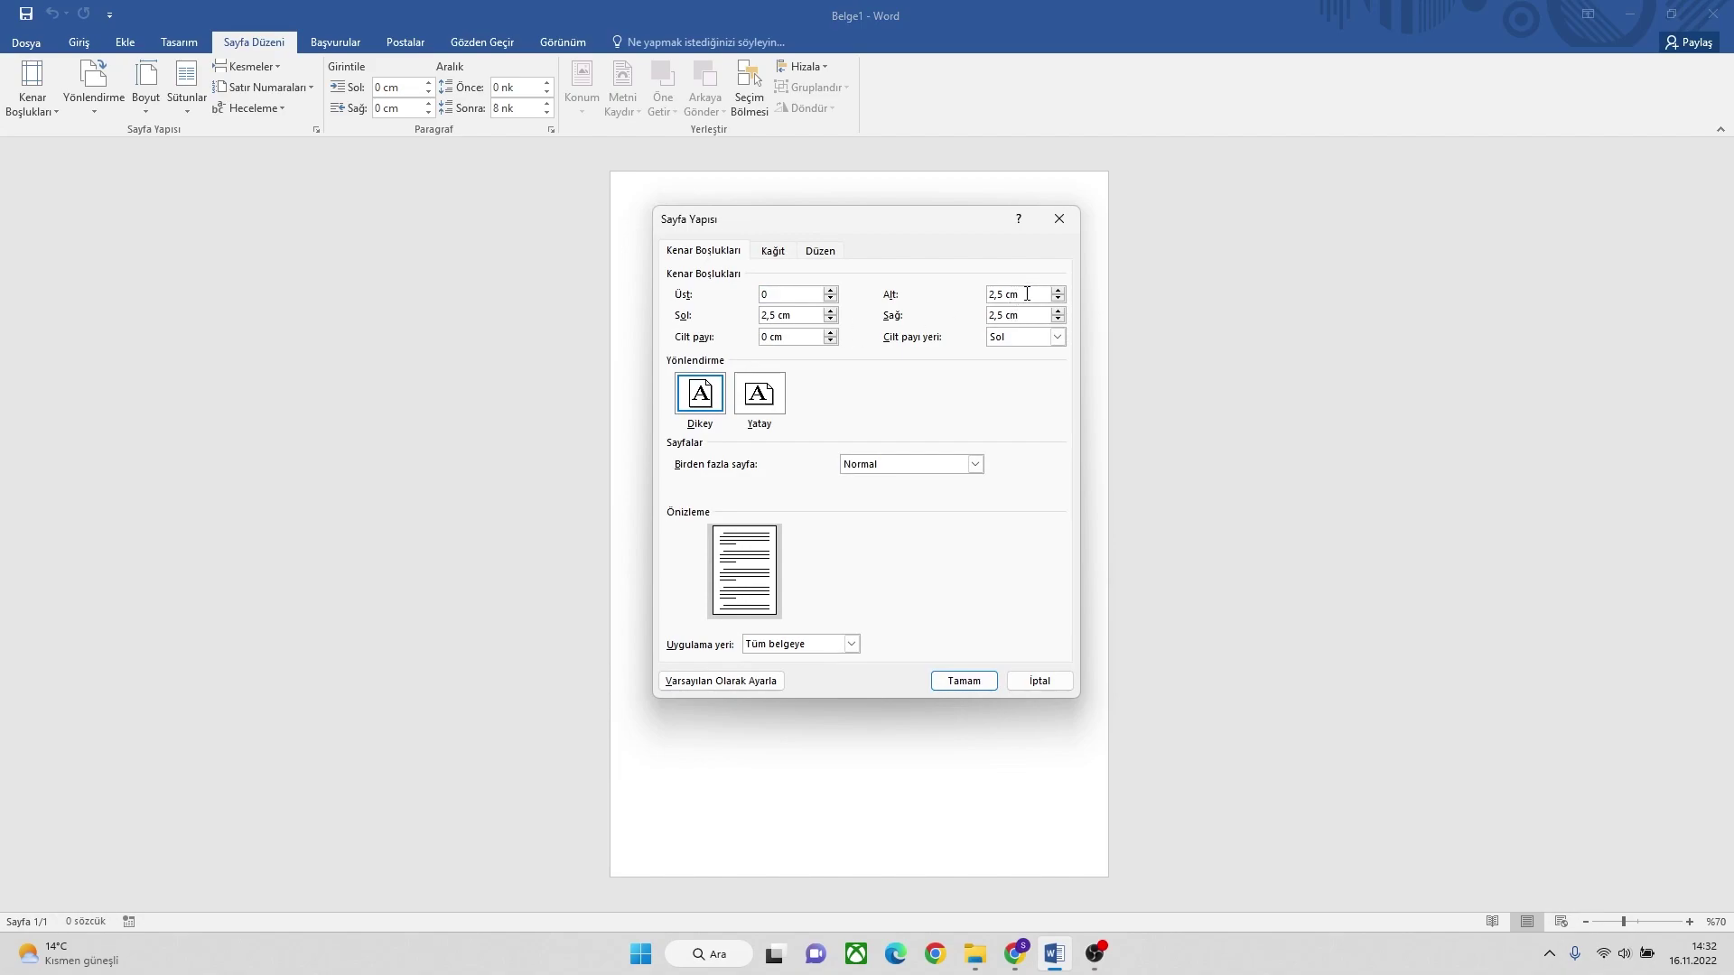
pyautogui.moveTo(1027, 293); pyautogui.dragTo(989, 294)
pyautogui.write('0')
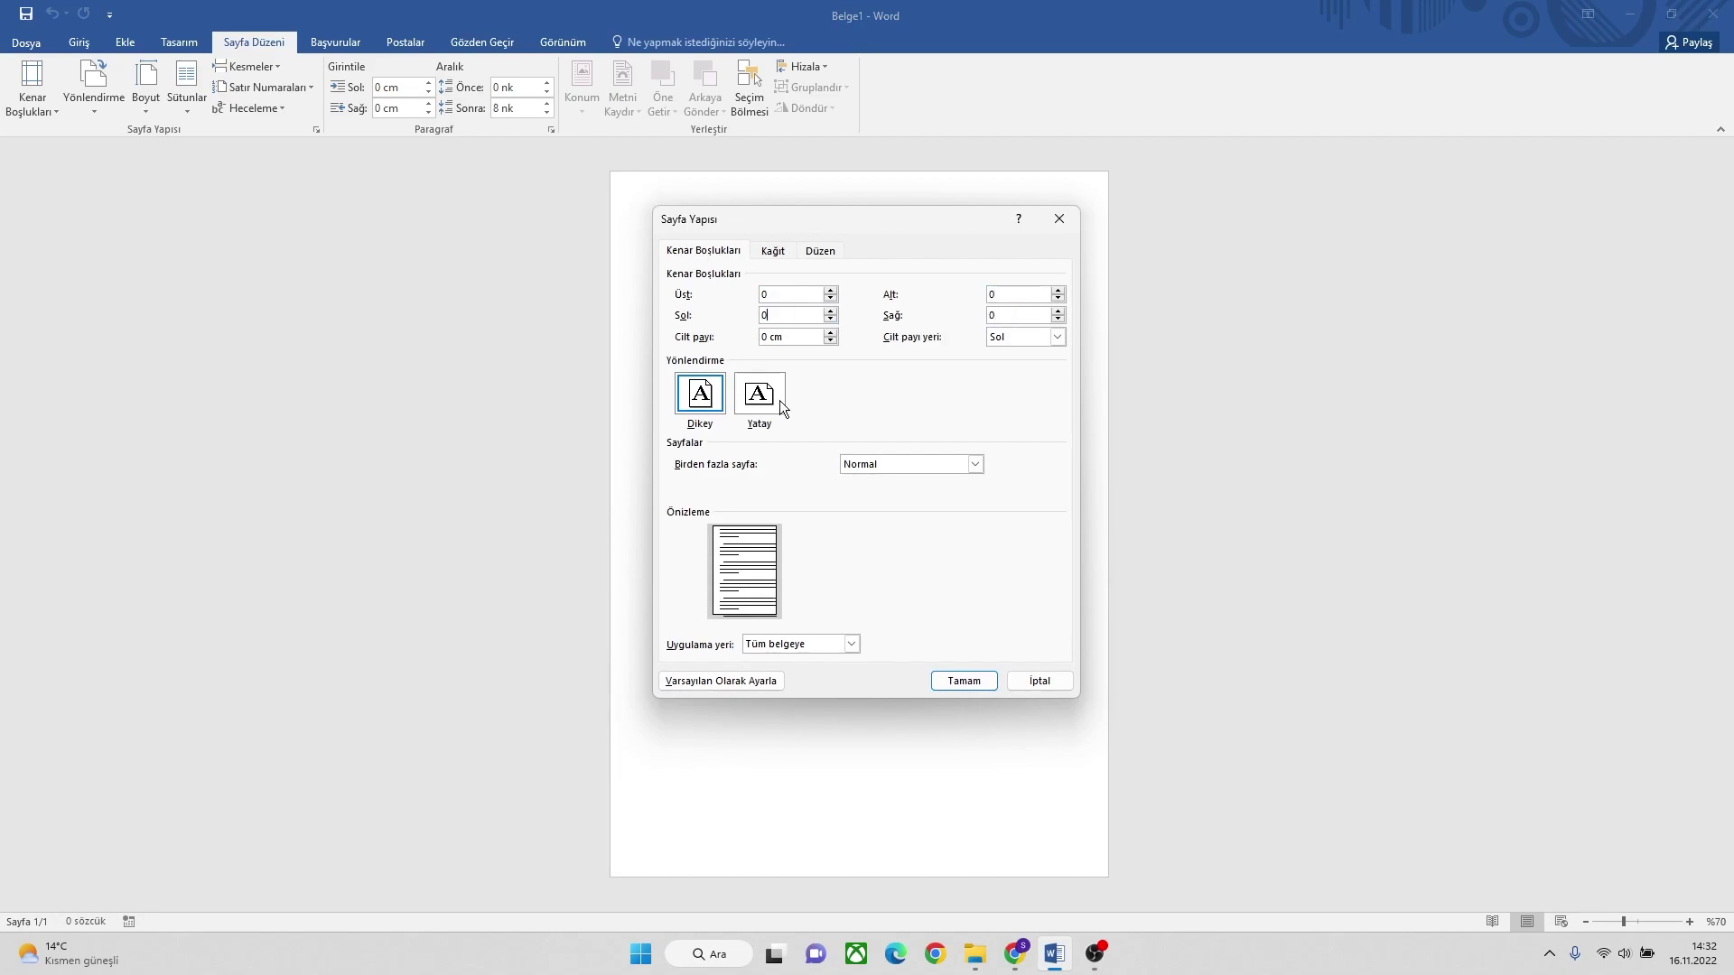
pyautogui.click(963, 681)
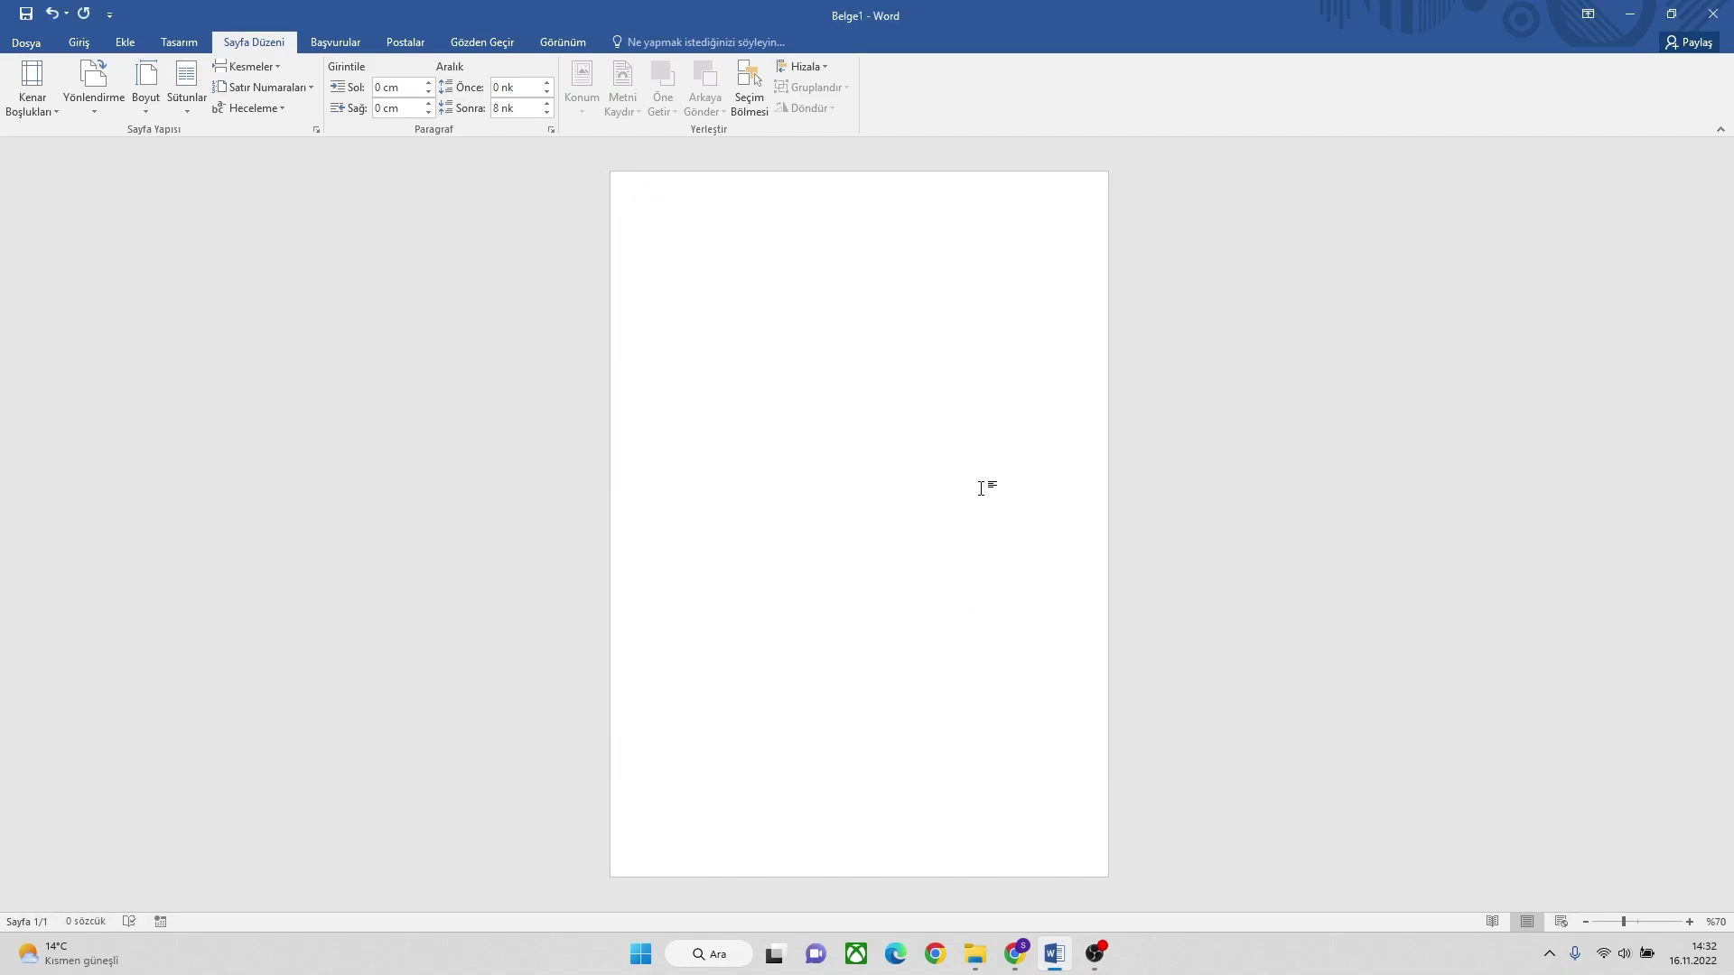
pyautogui.click(123, 42)
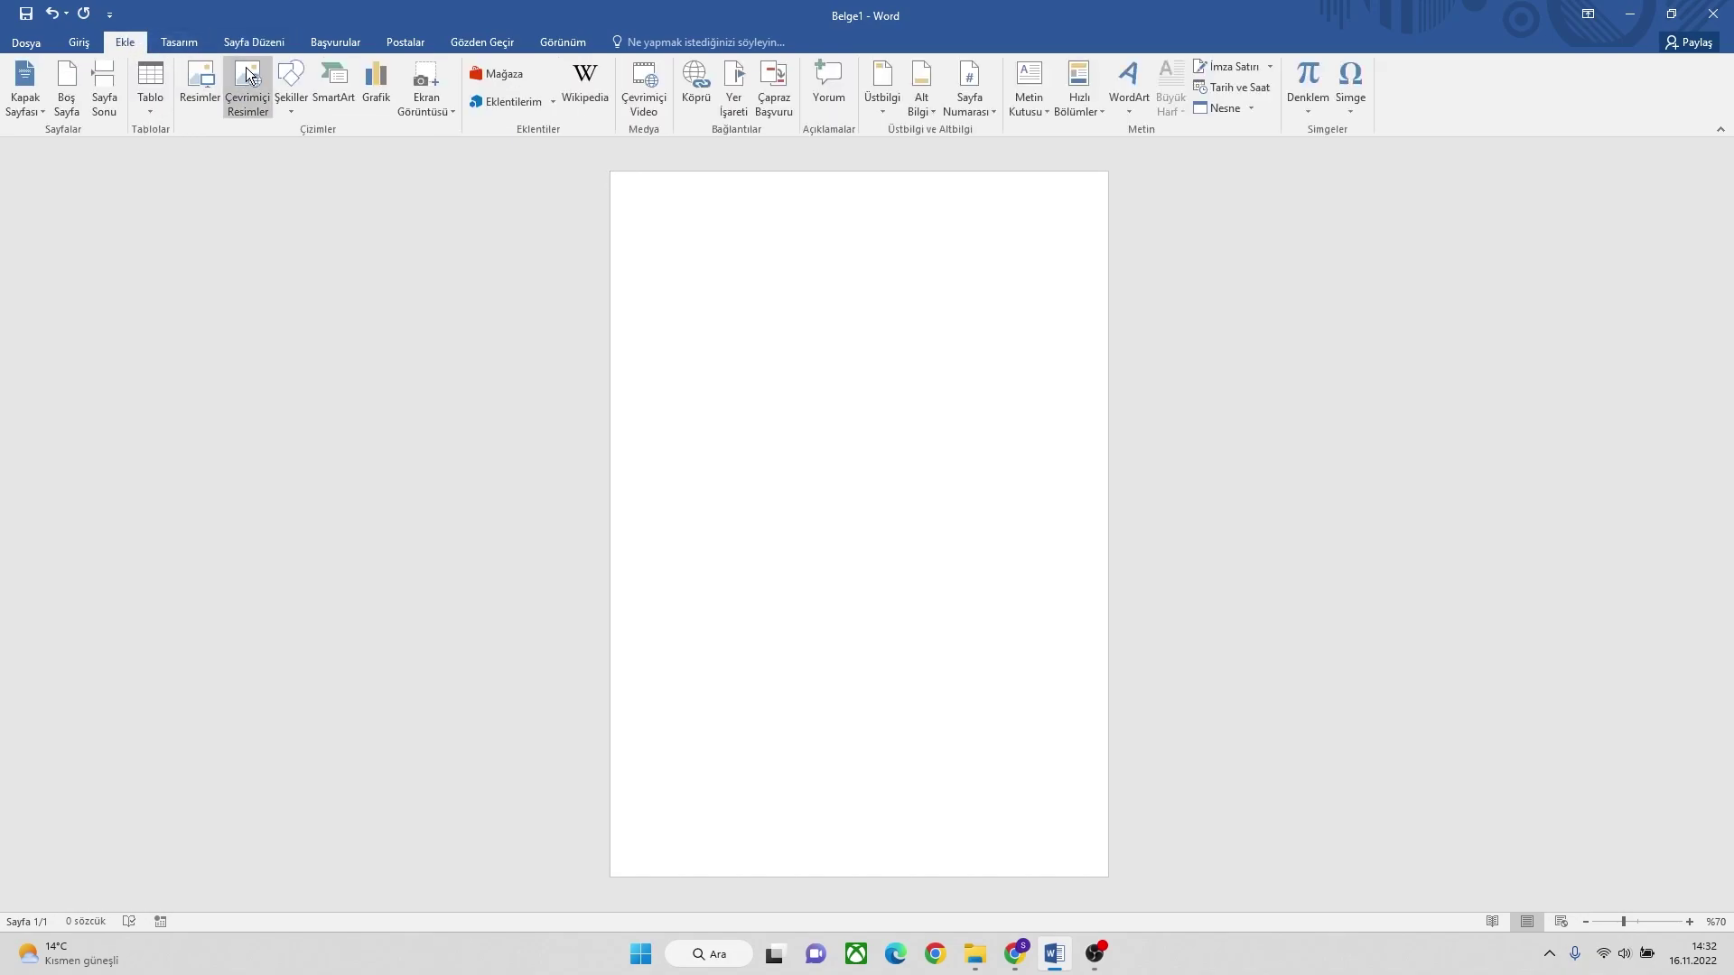
# Draw a rectangle over the lower page and stretch it to the full page width.
pyautogui.click(293, 93)
pyautogui.click(337, 149)
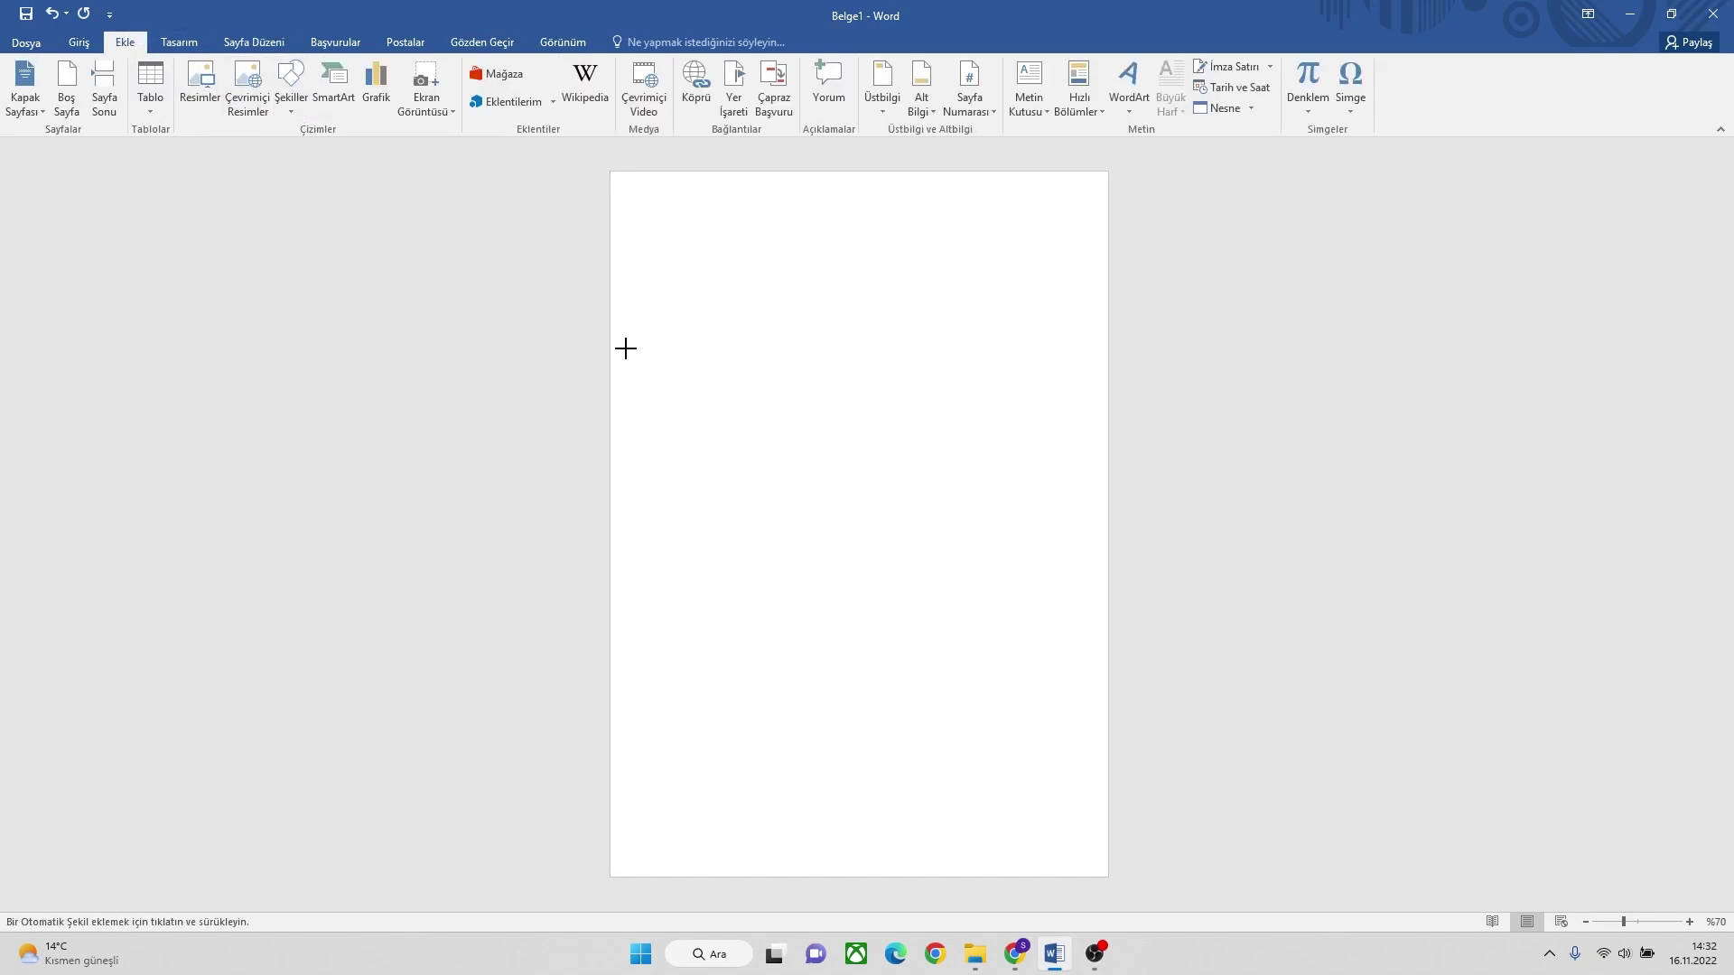
pyautogui.moveTo(609, 322); pyautogui.dragTo(1133, 894)
pyautogui.moveTo(1014, 515); pyautogui.dragTo(985, 511)
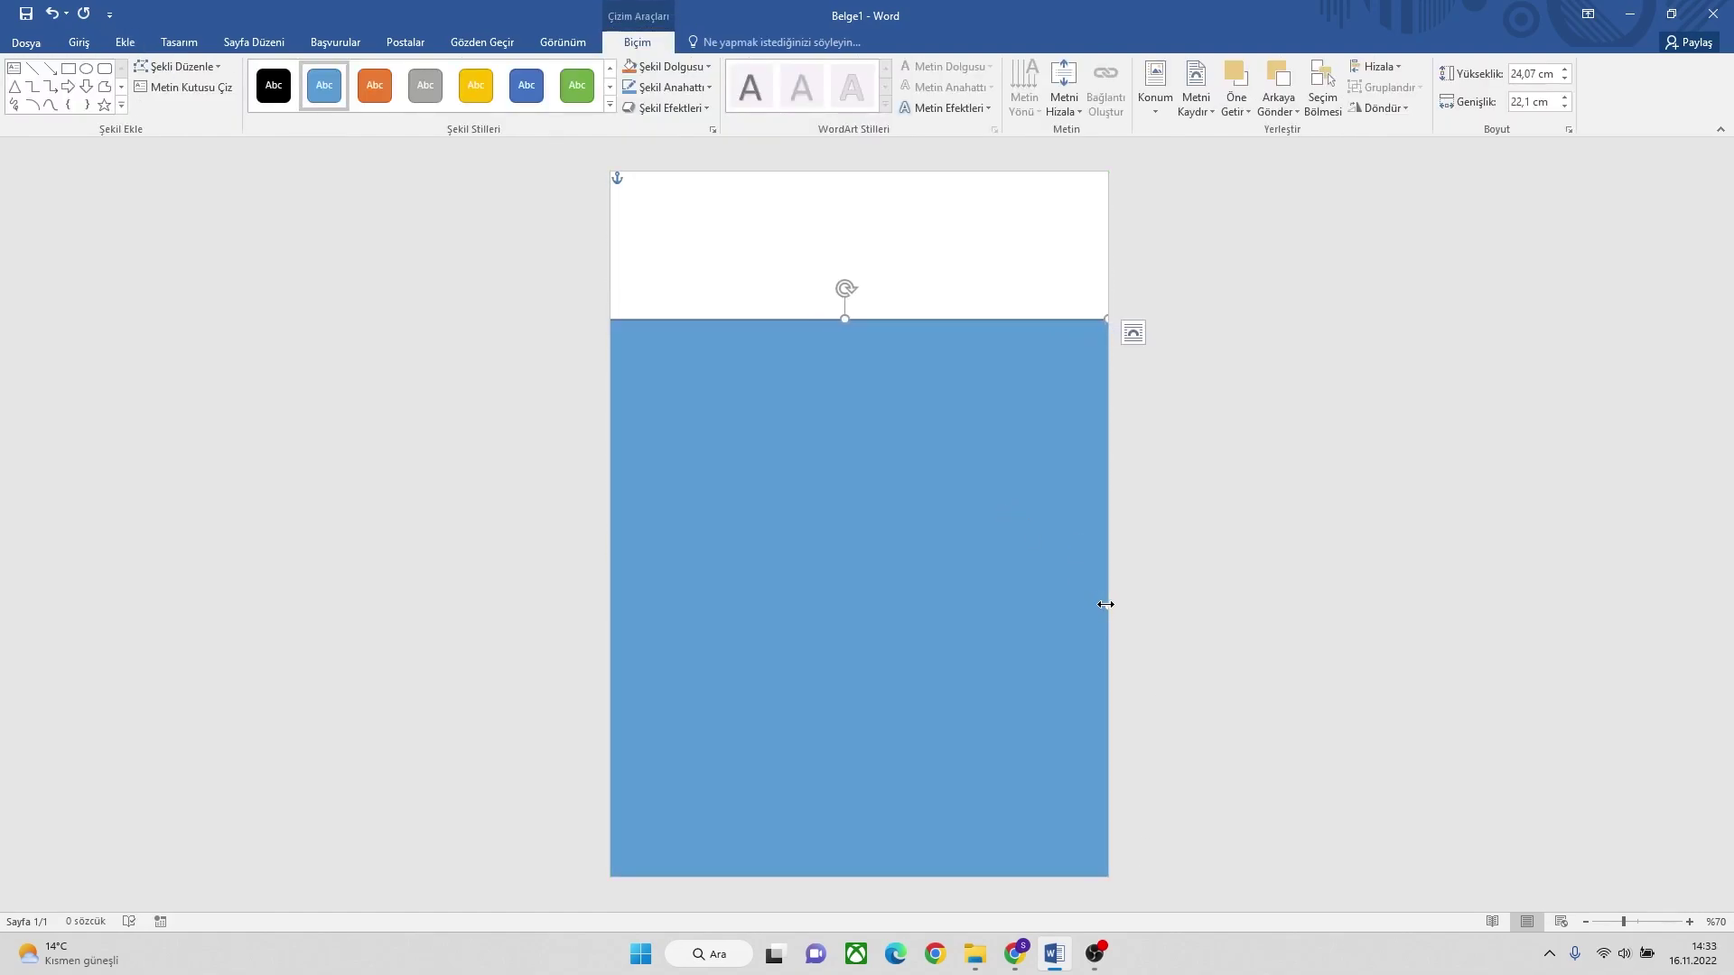
pyautogui.moveTo(1105, 604); pyautogui.dragTo(1143, 604)
pyautogui.moveTo(977, 554); pyautogui.dragTo(977, 576)
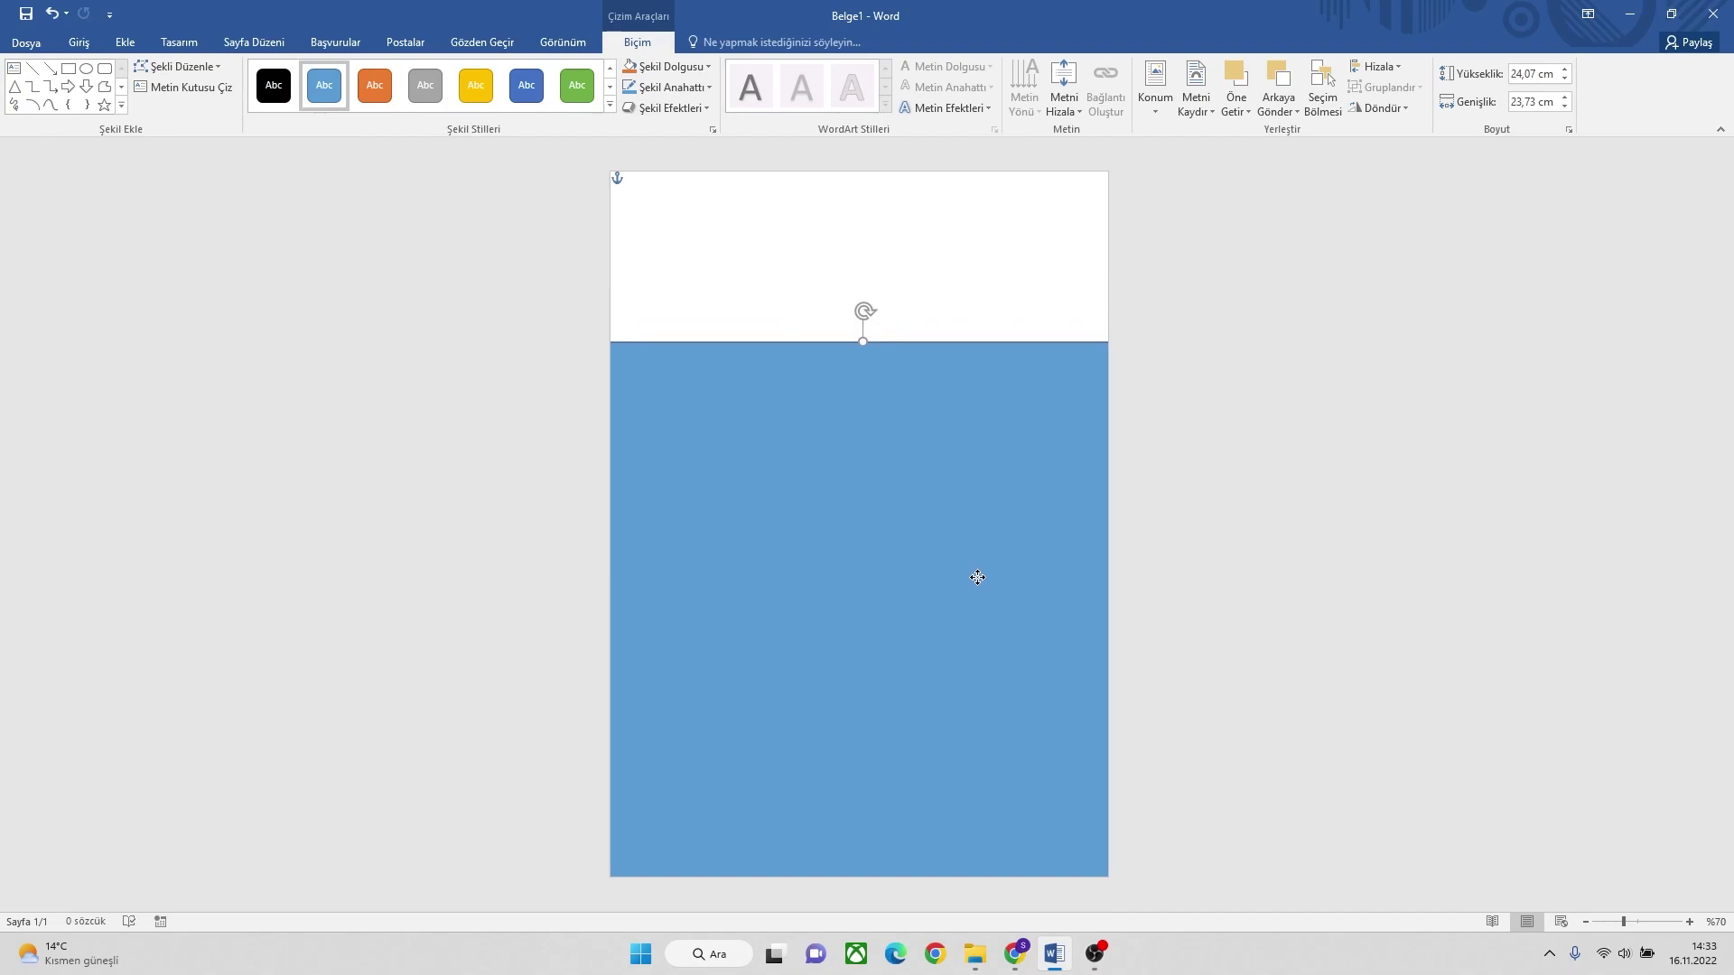
# Remove the rectangle's outline and fill it dark blue.
pyautogui.click(656, 86)
pyautogui.click(703, 249)
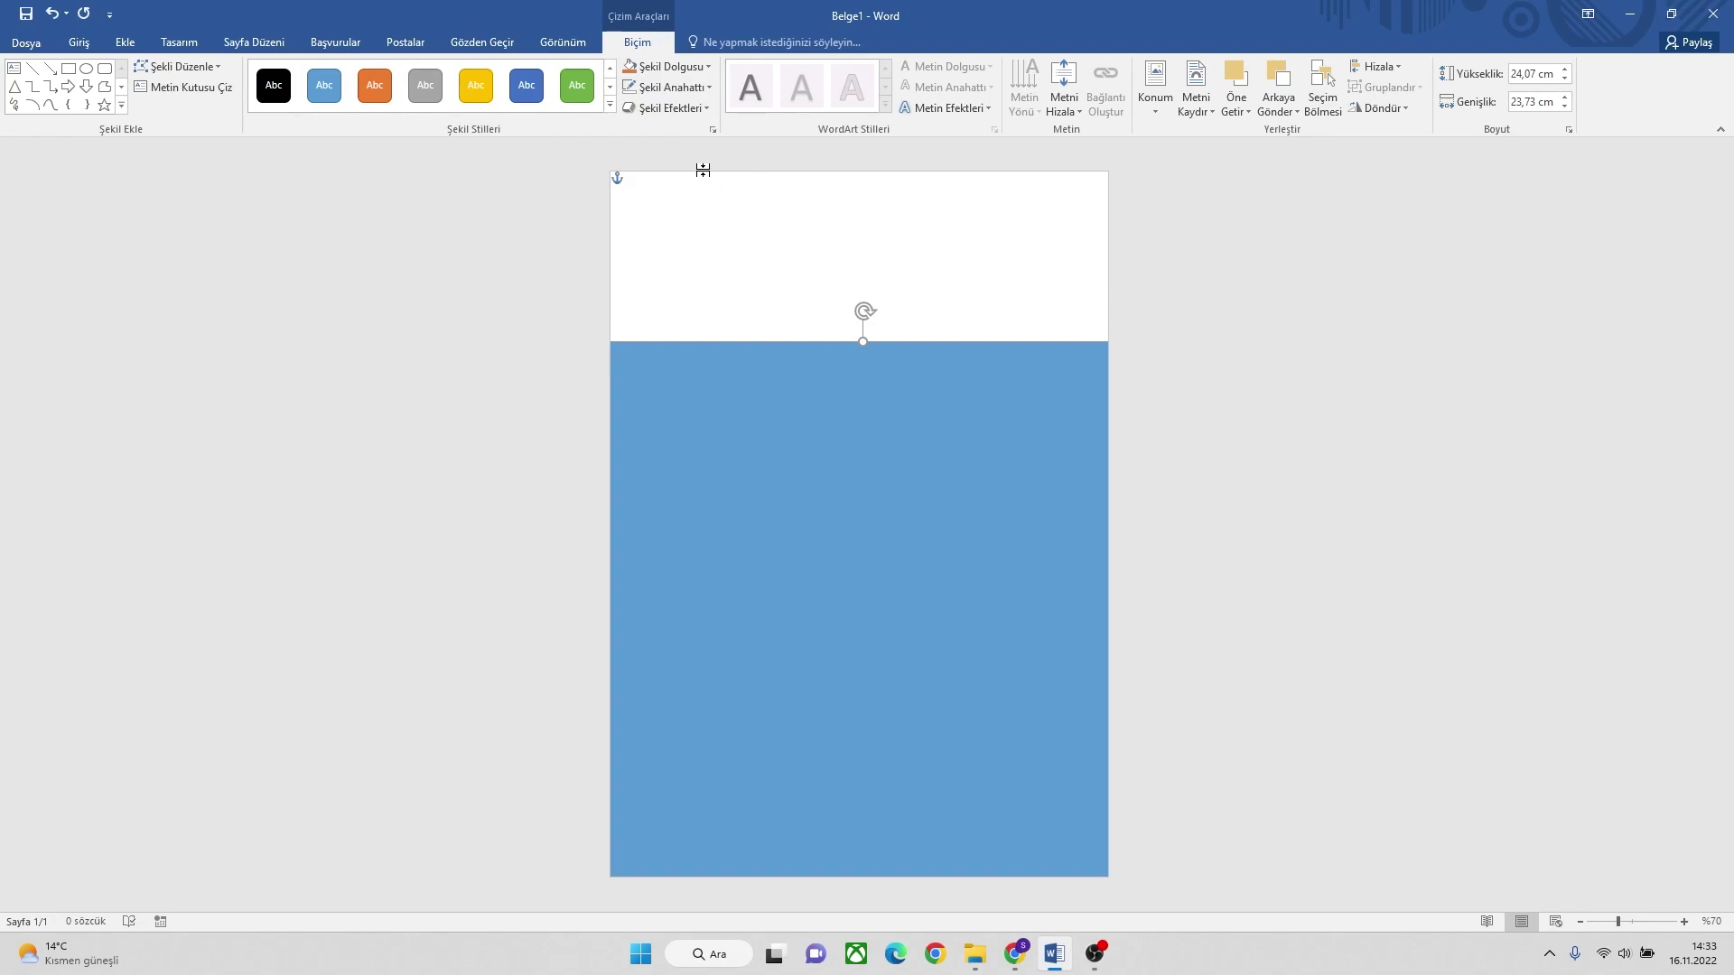
pyautogui.click(668, 66)
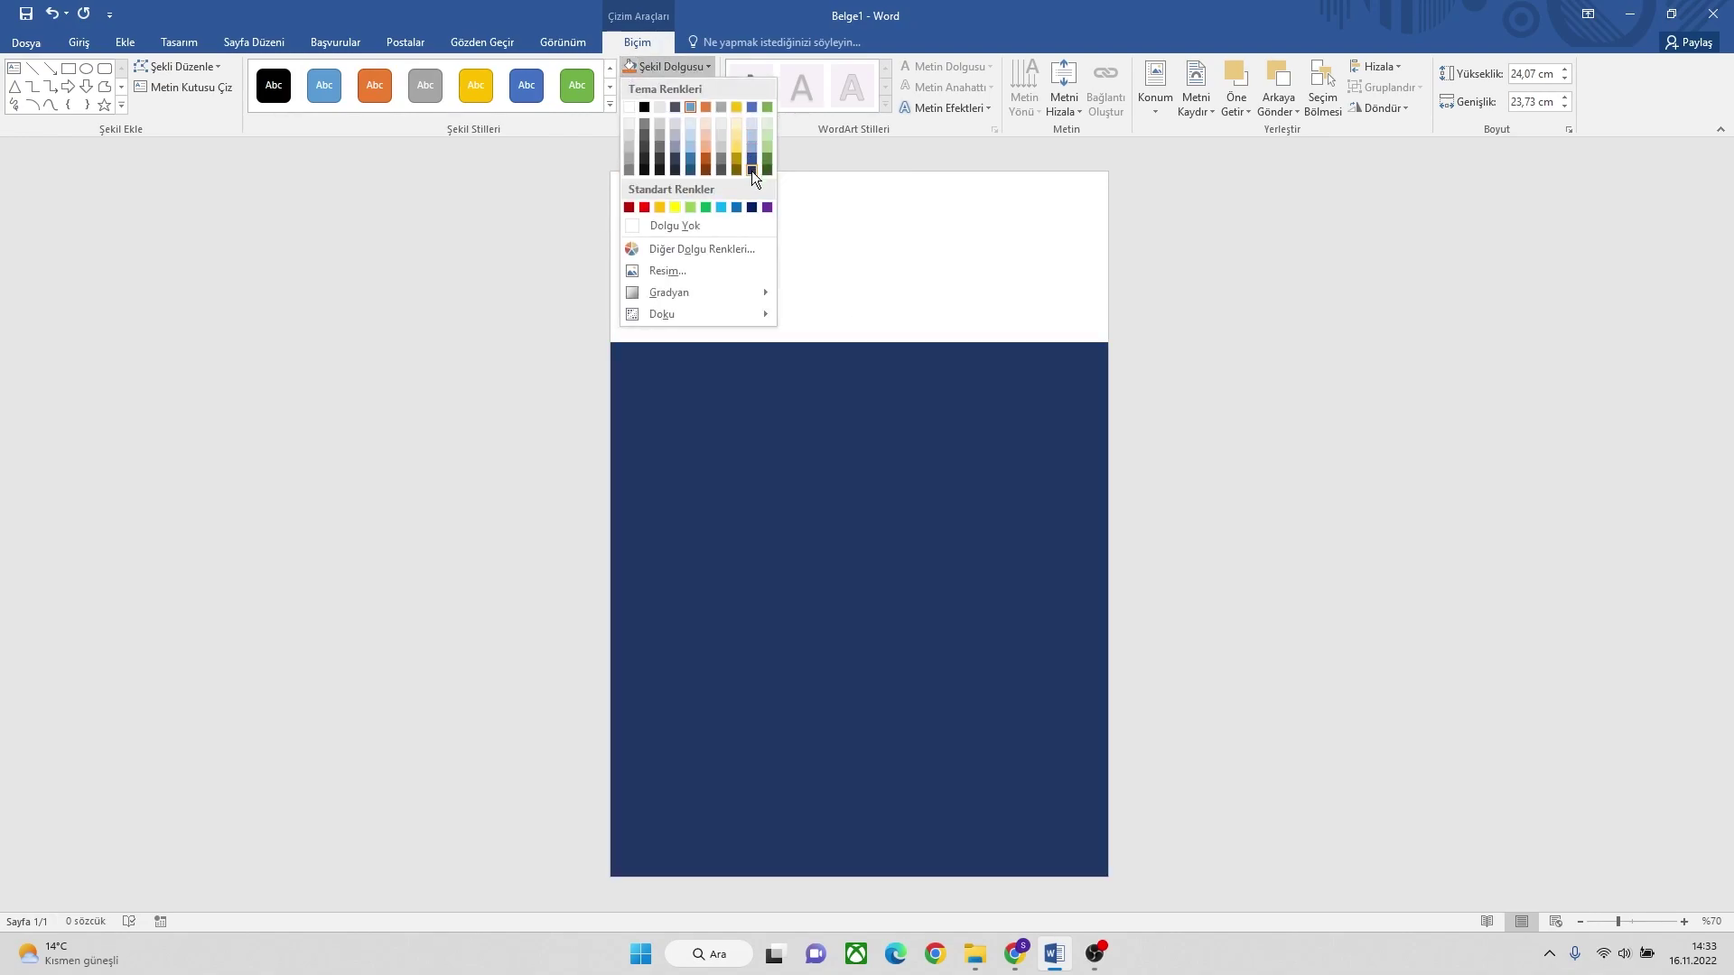
pyautogui.click(751, 160)
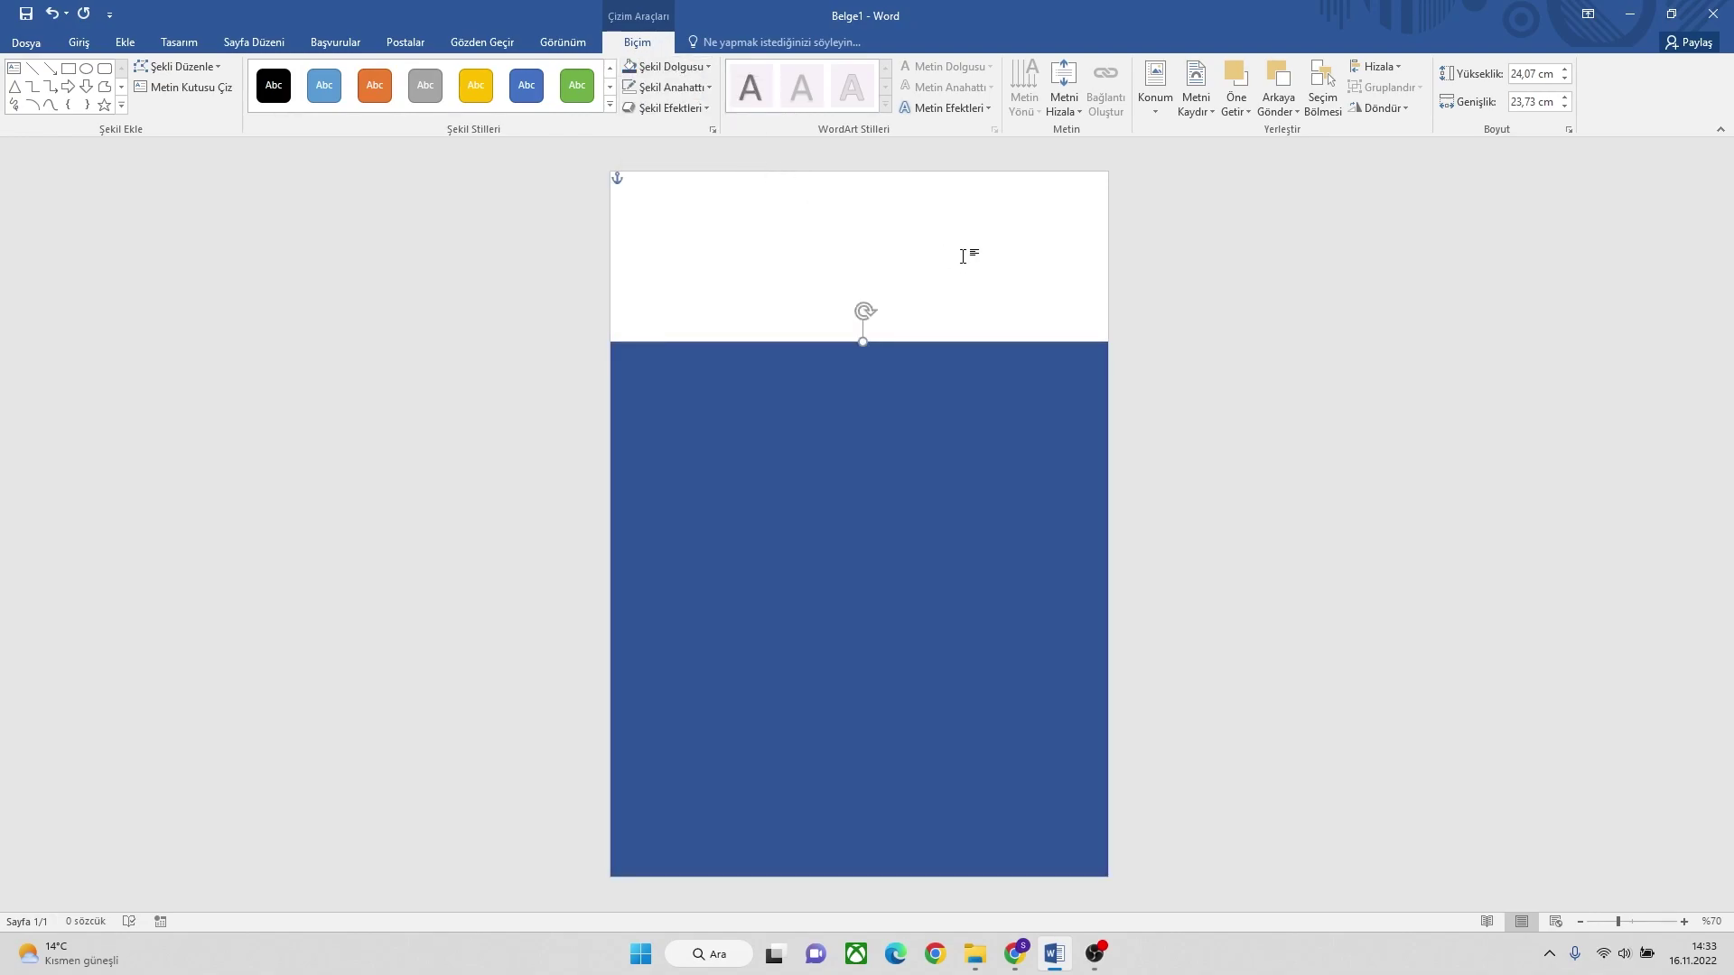
pyautogui.click(837, 248)
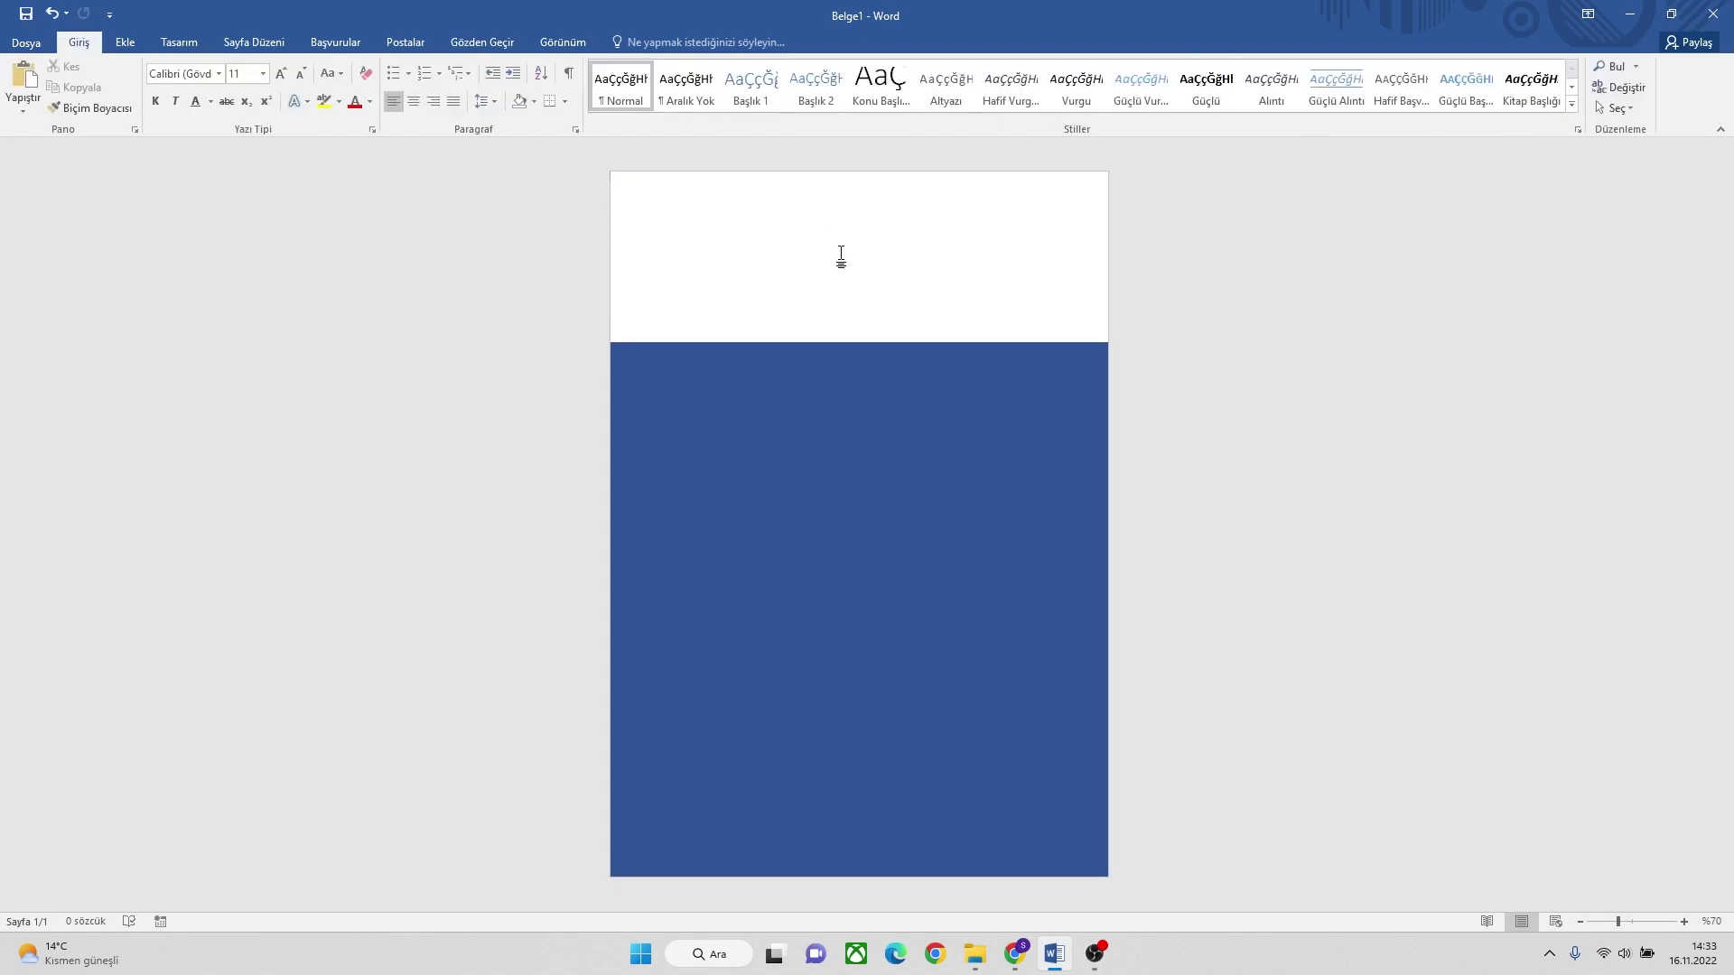
pyautogui.click(123, 42)
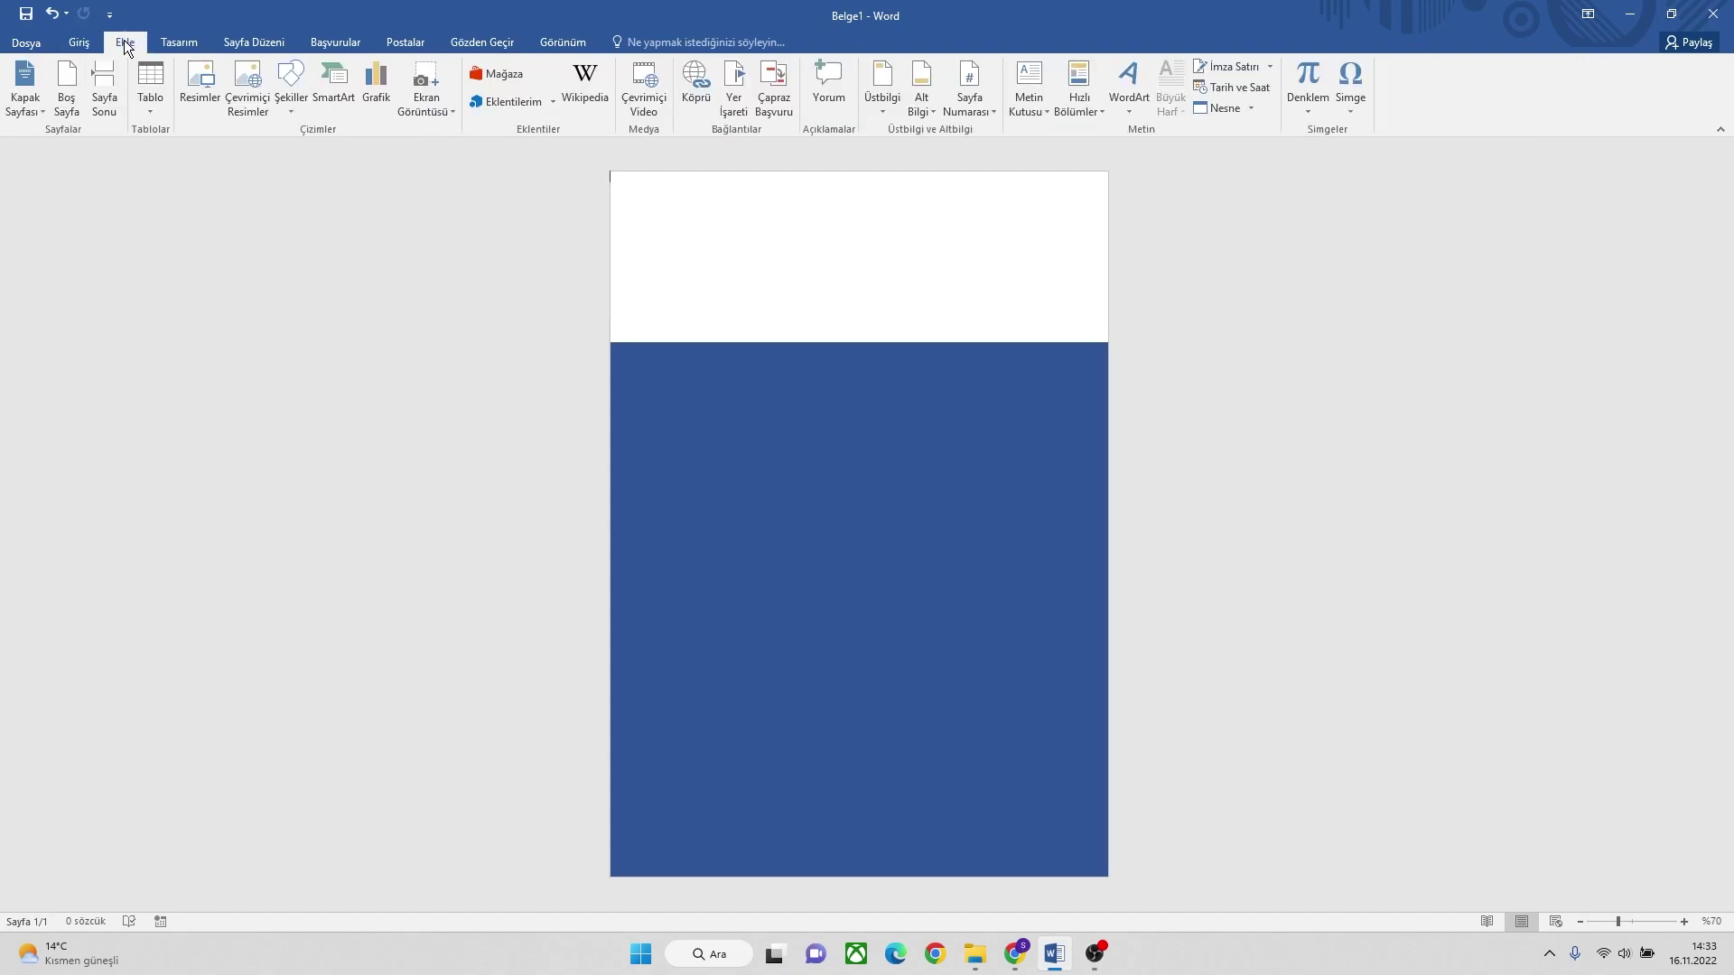
# Draw an outline-free rectangle from the page's top-left corner down to the dark blue block.
pyautogui.click(290, 91)
pyautogui.click(336, 152)
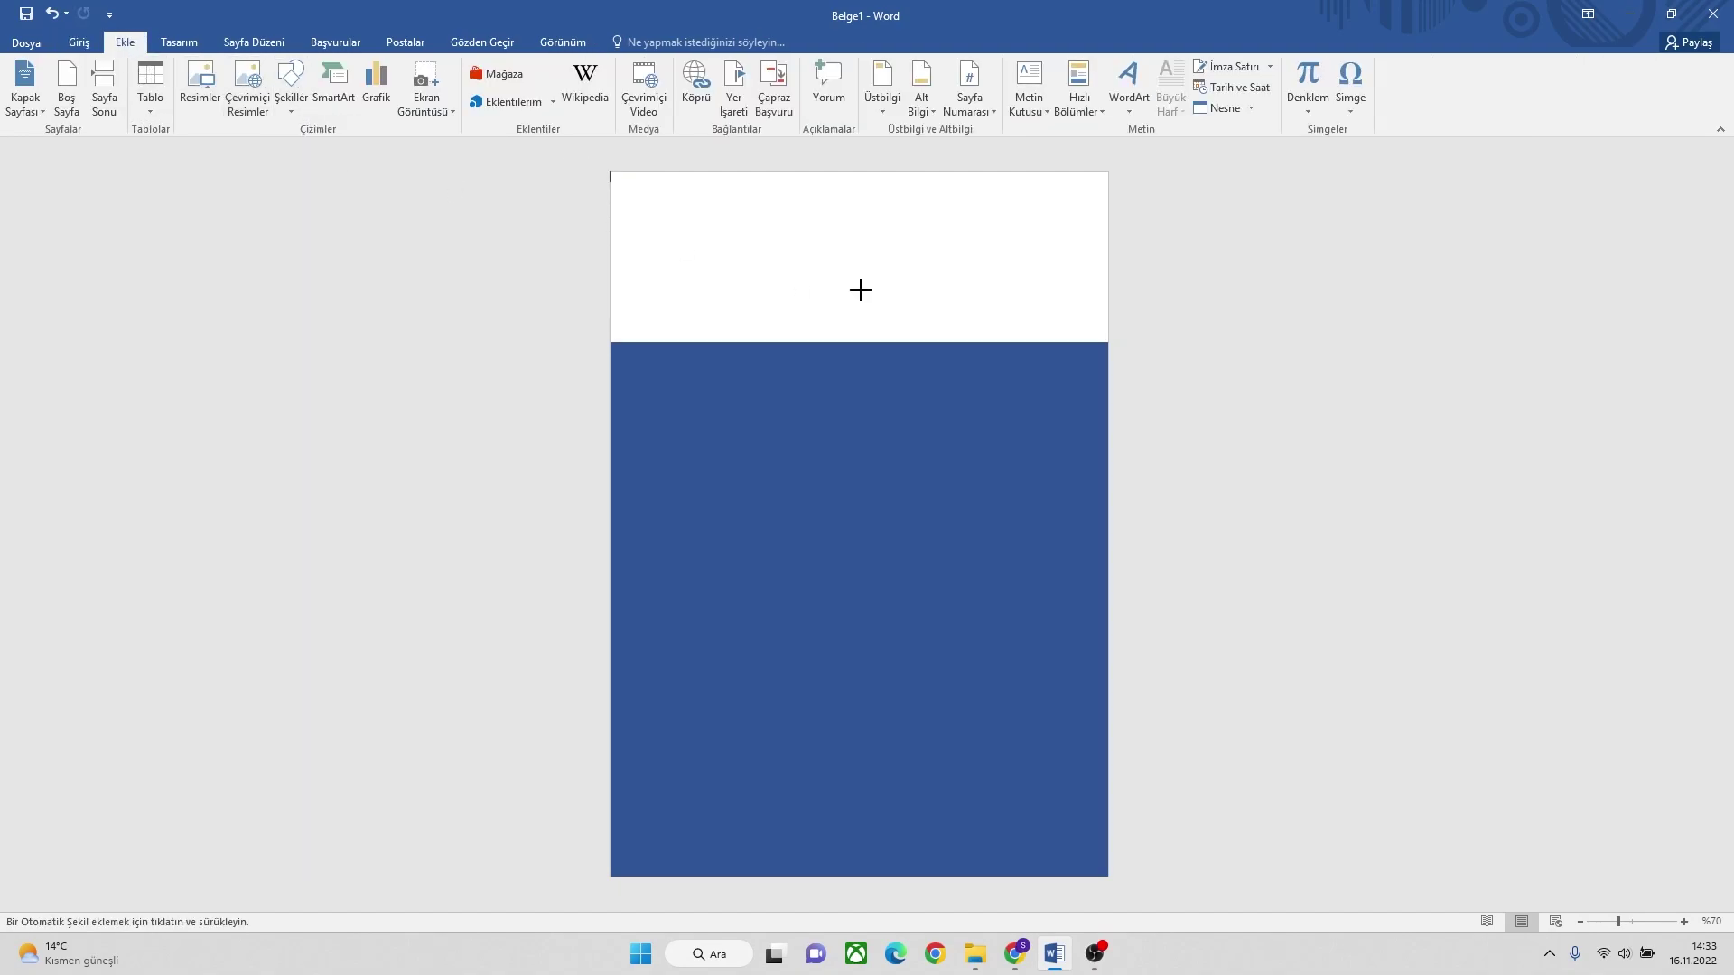
pyautogui.moveTo(609, 171); pyautogui.dragTo(918, 341)
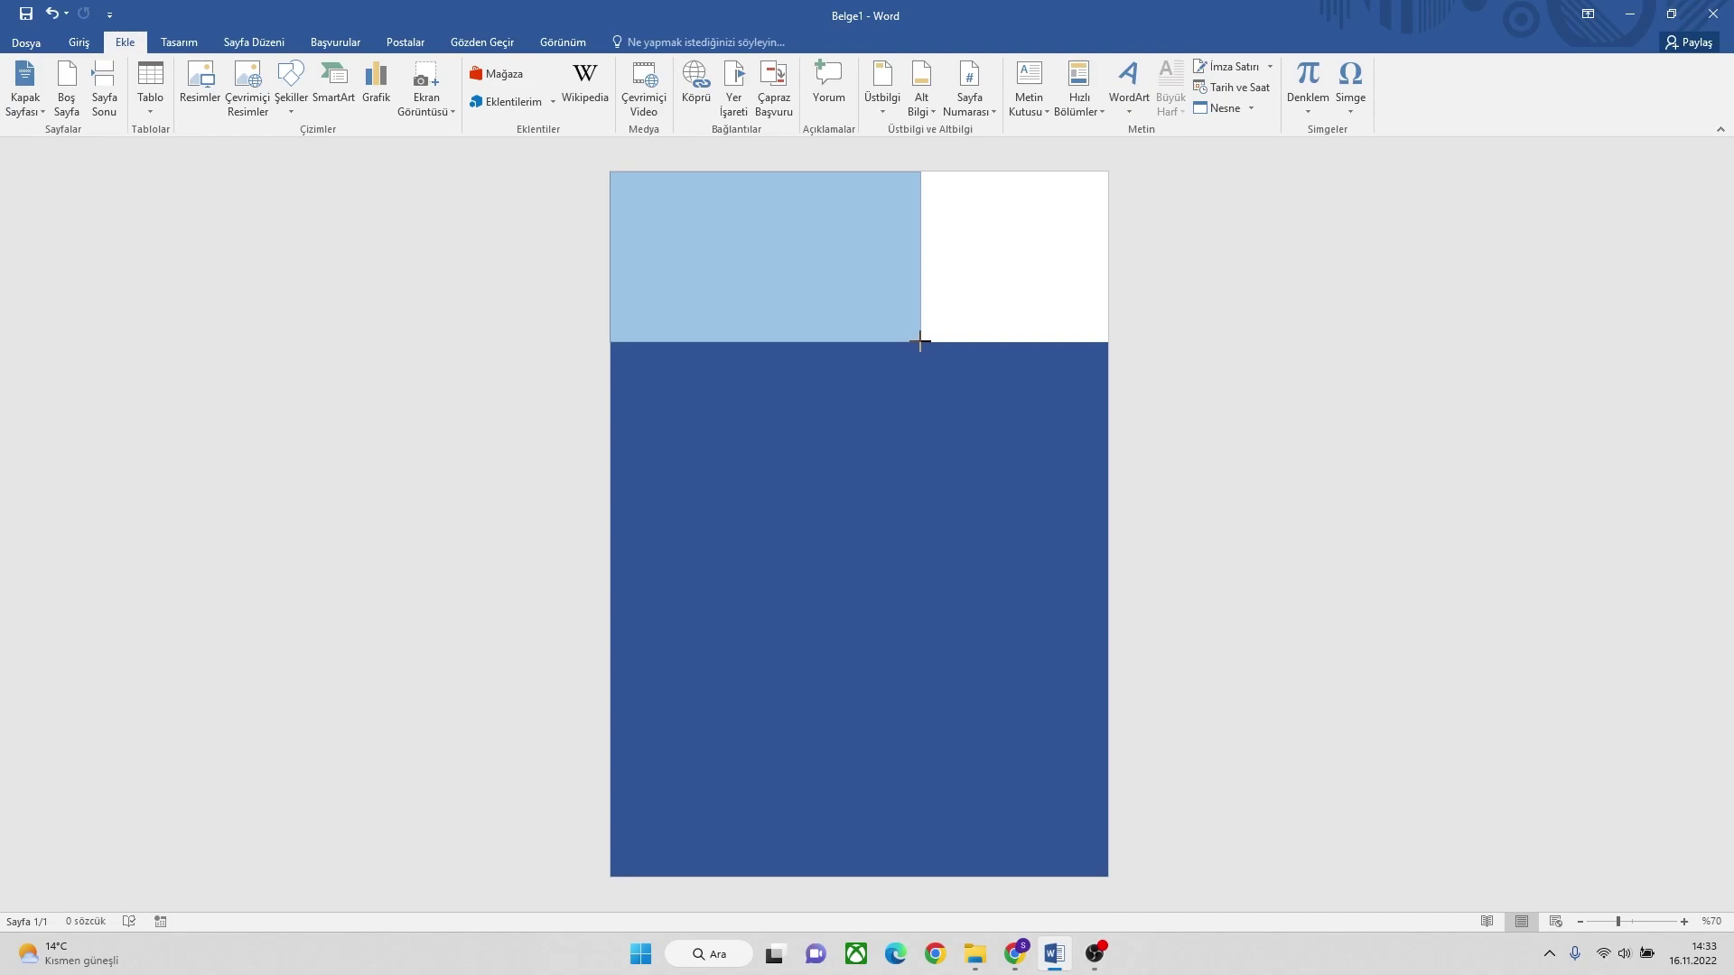
pyautogui.moveTo(918, 342); pyautogui.dragTo(923, 341)
pyautogui.click(668, 87)
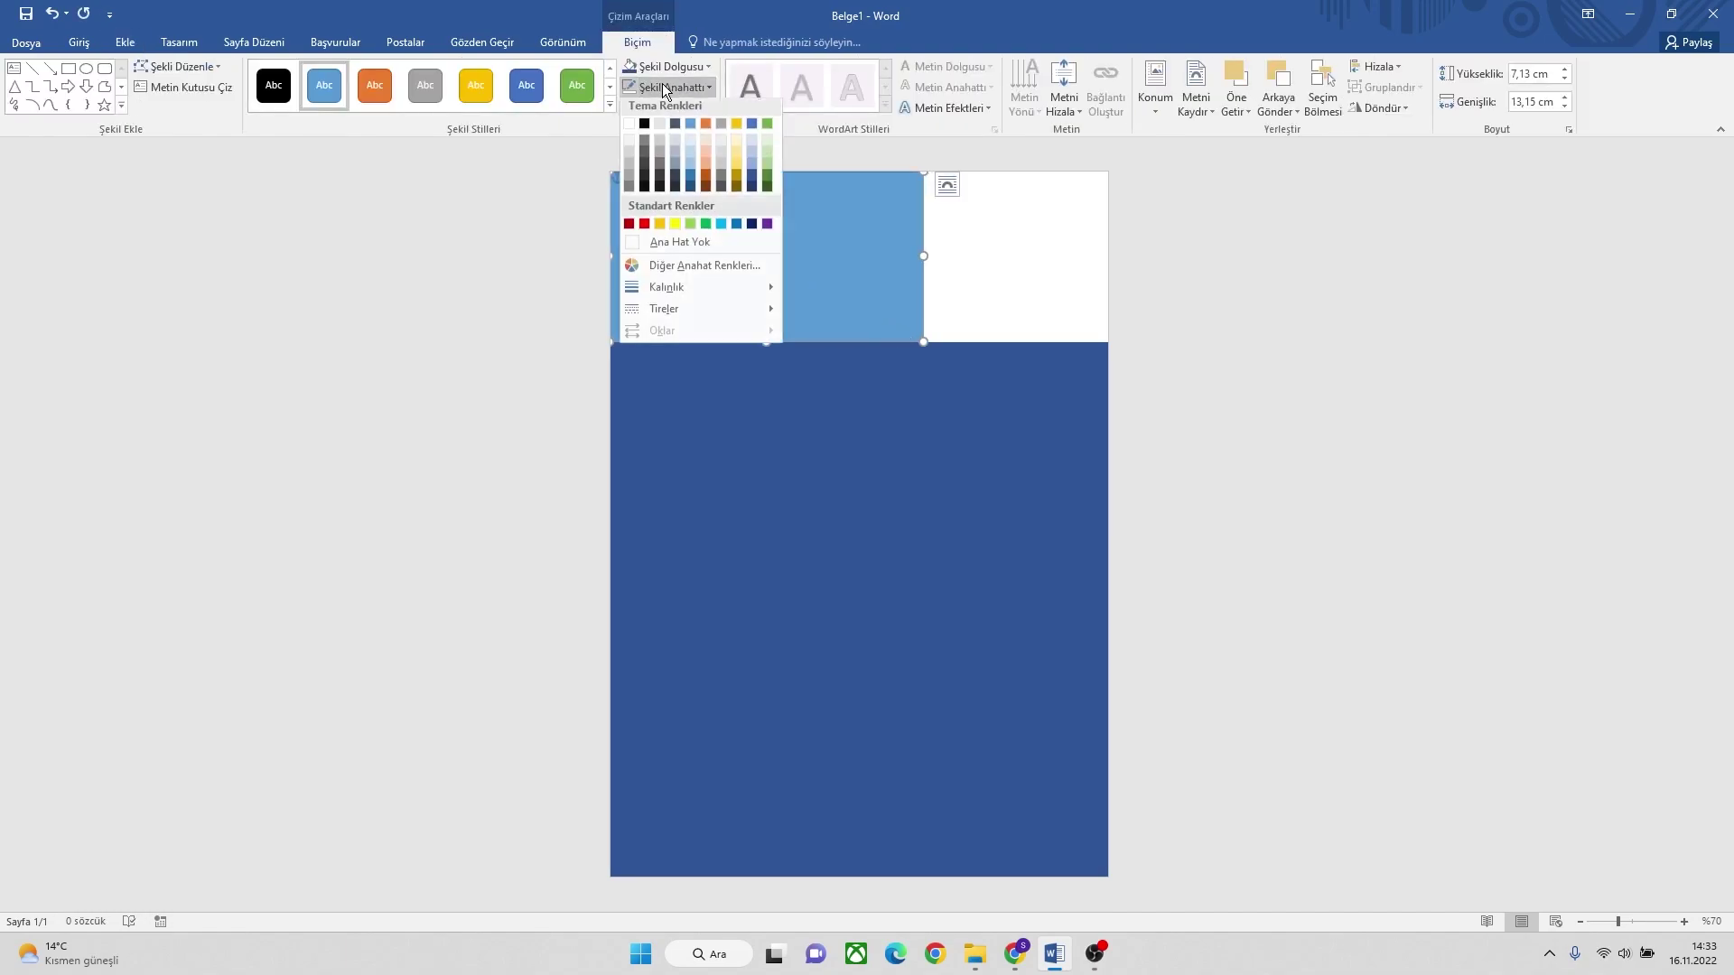
pyautogui.click(685, 246)
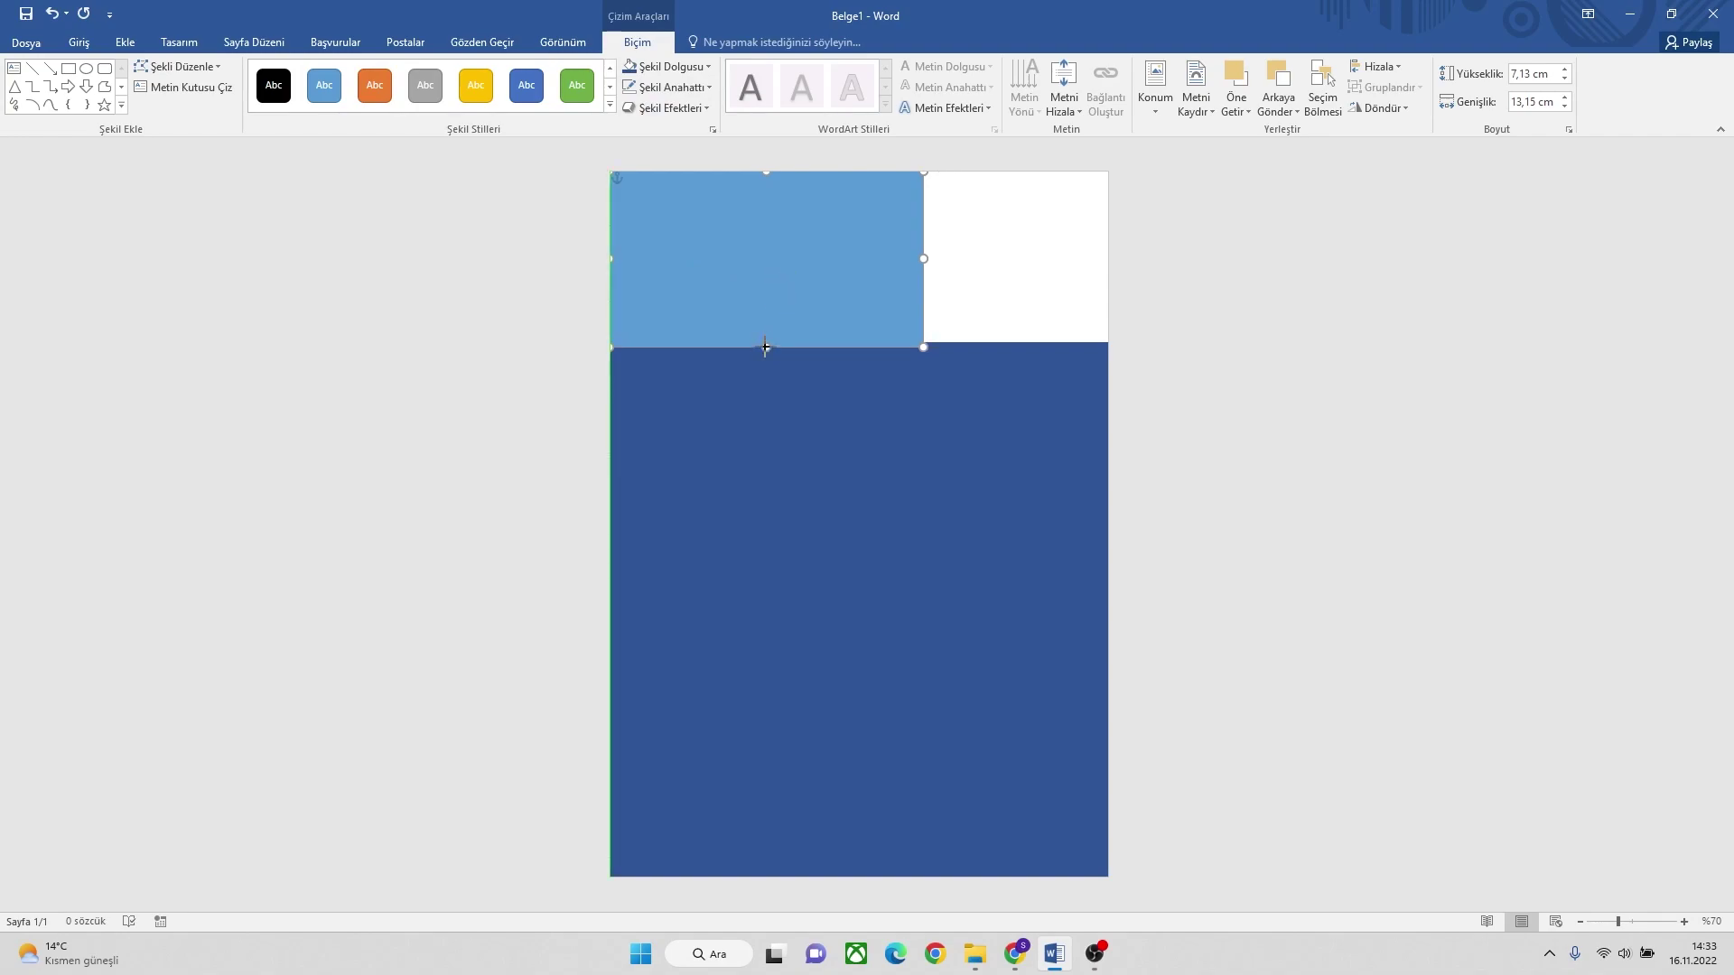
# Nudge the dark blue block's top edge down and fill the top-left rectangle pale blue.
pyautogui.click(856, 395)
pyautogui.moveTo(864, 341); pyautogui.dragTo(863, 347)
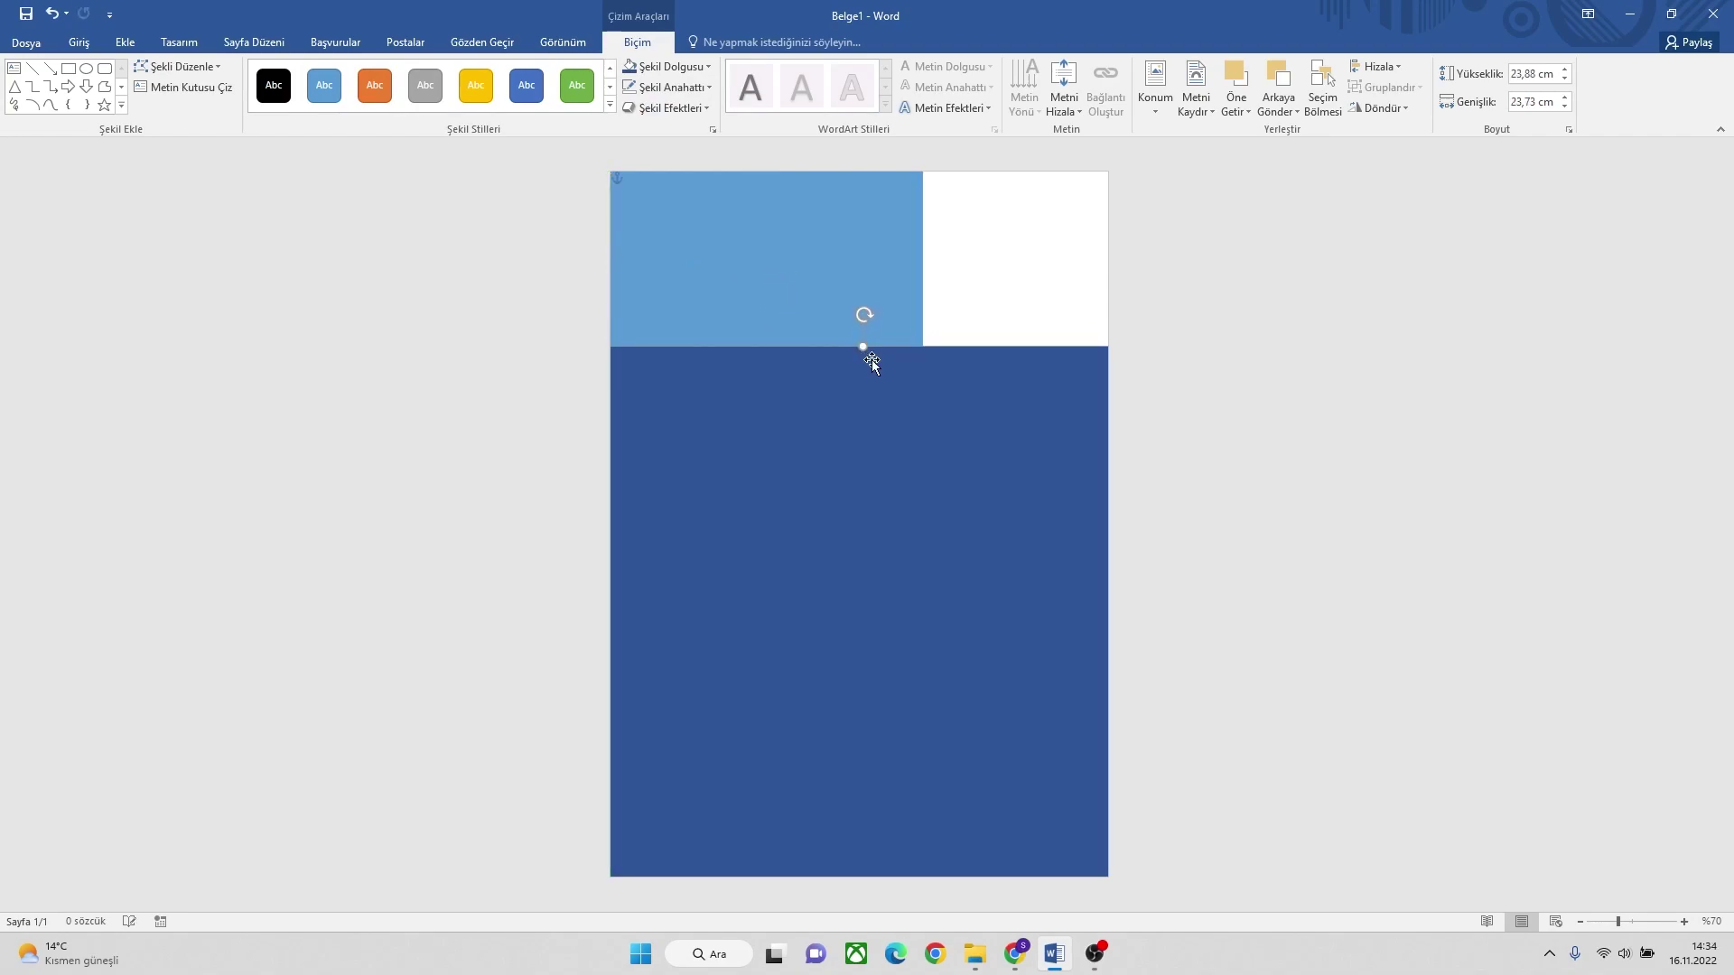
pyautogui.click(876, 255)
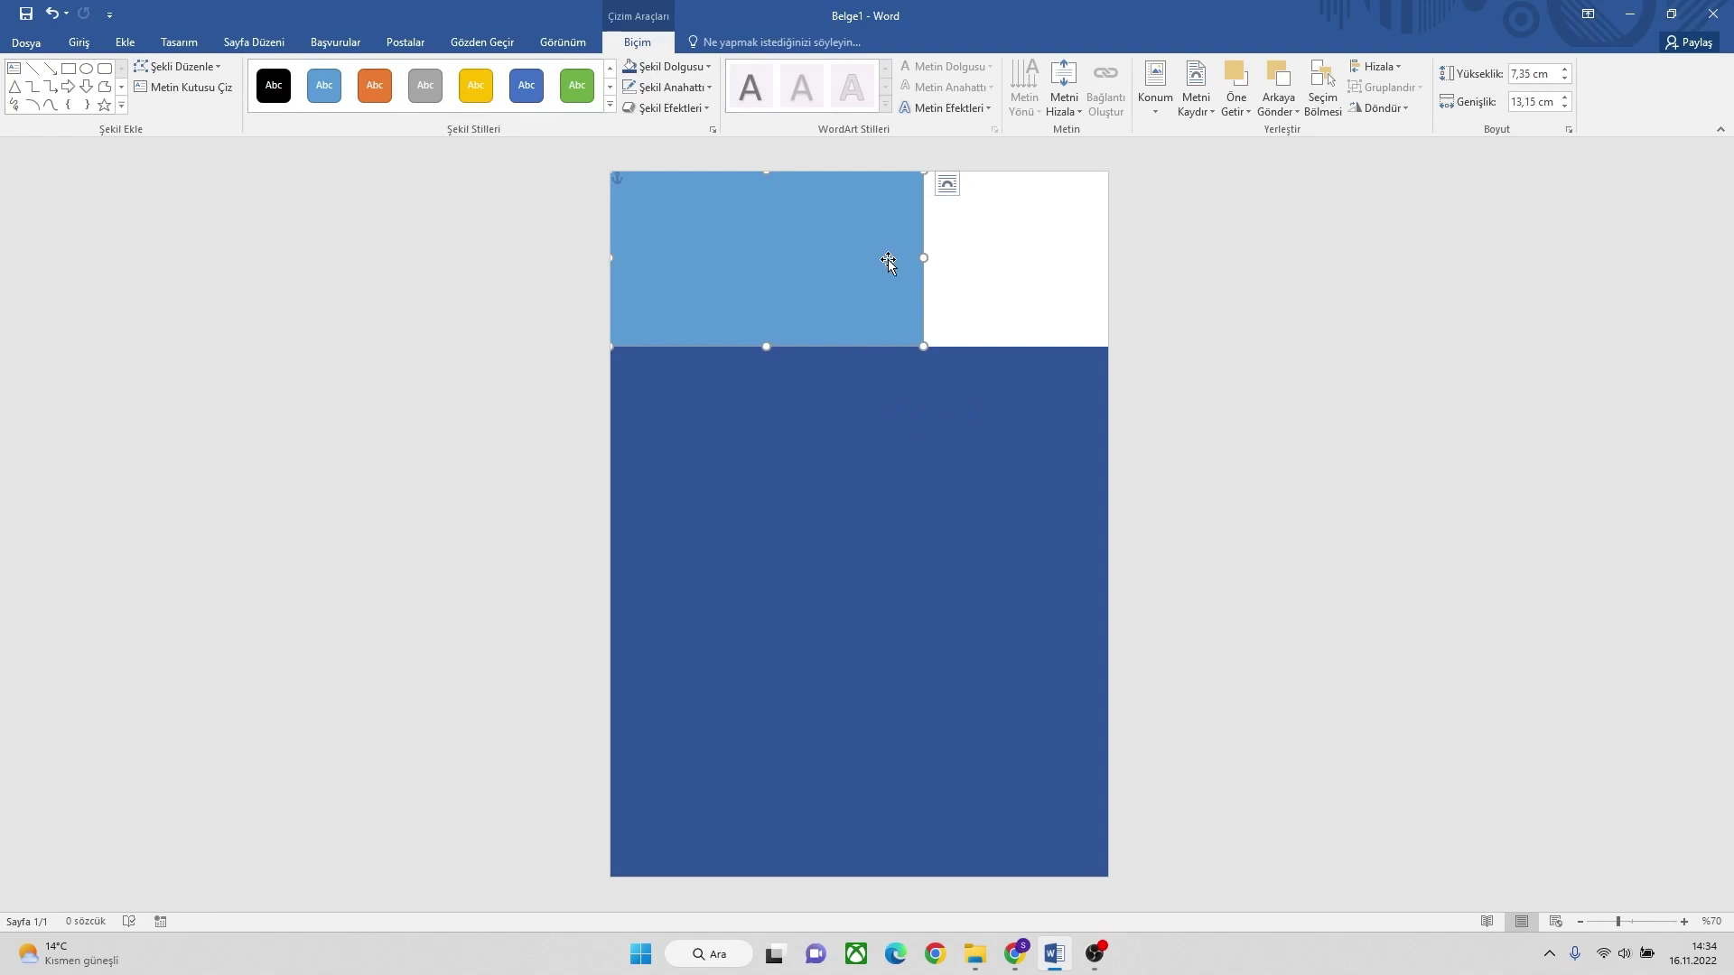
pyautogui.click(659, 85)
pyautogui.click(674, 246)
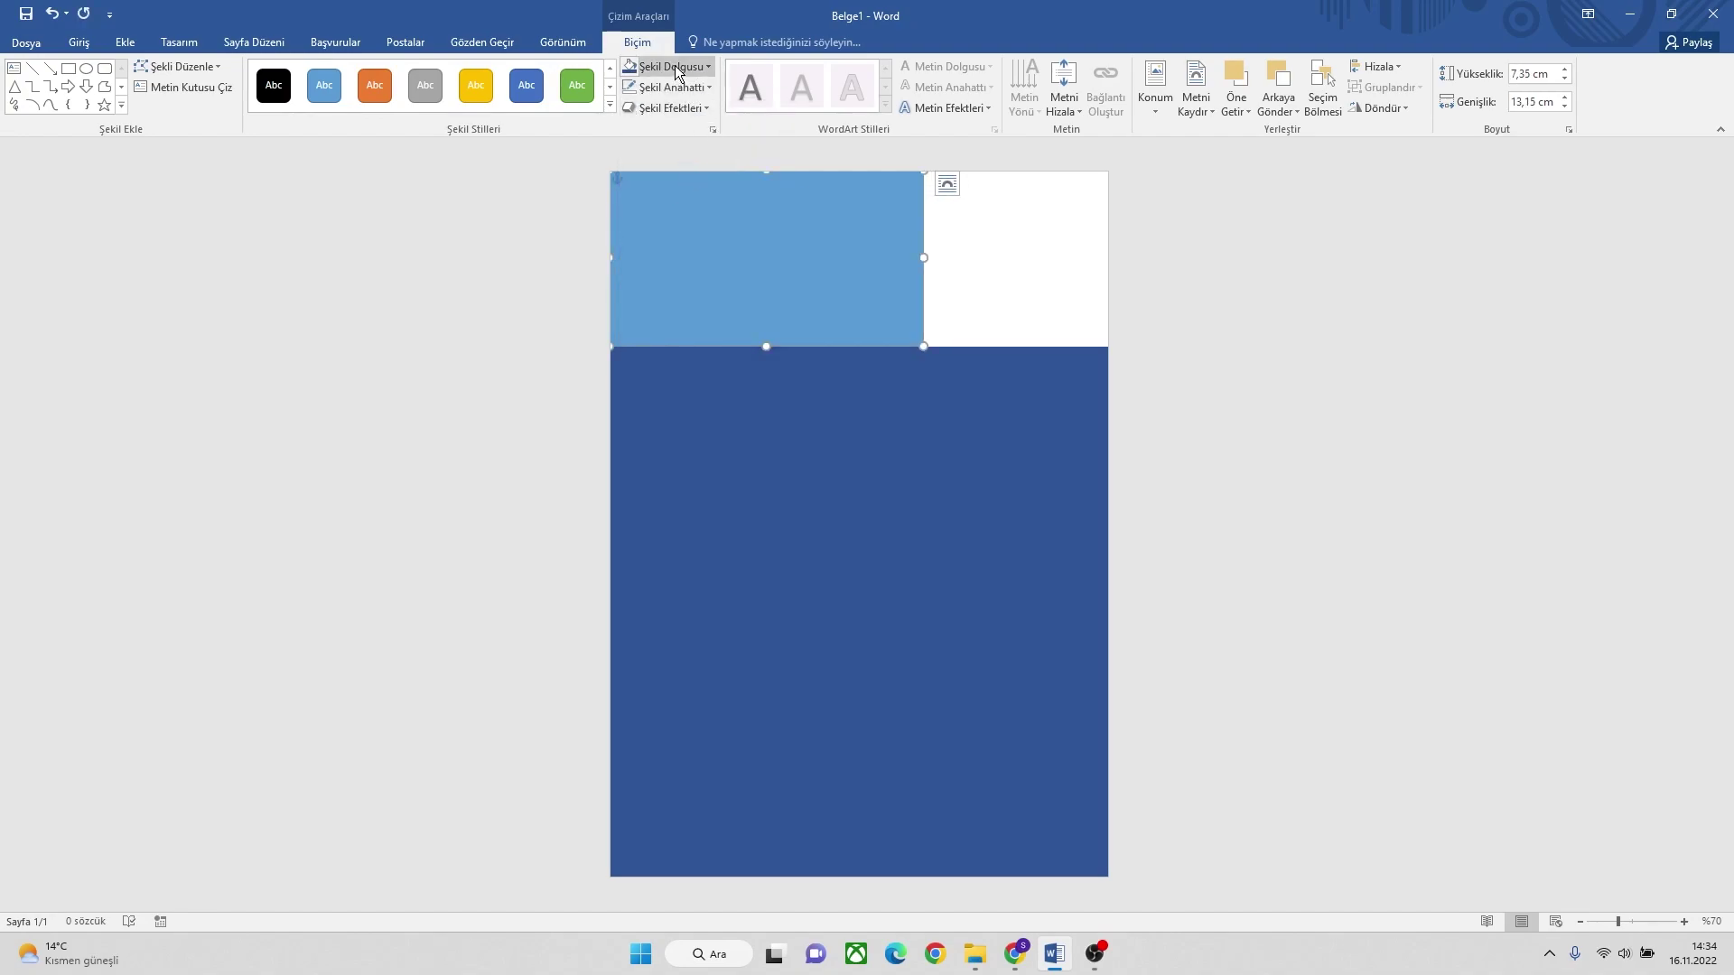
pyautogui.click(672, 66)
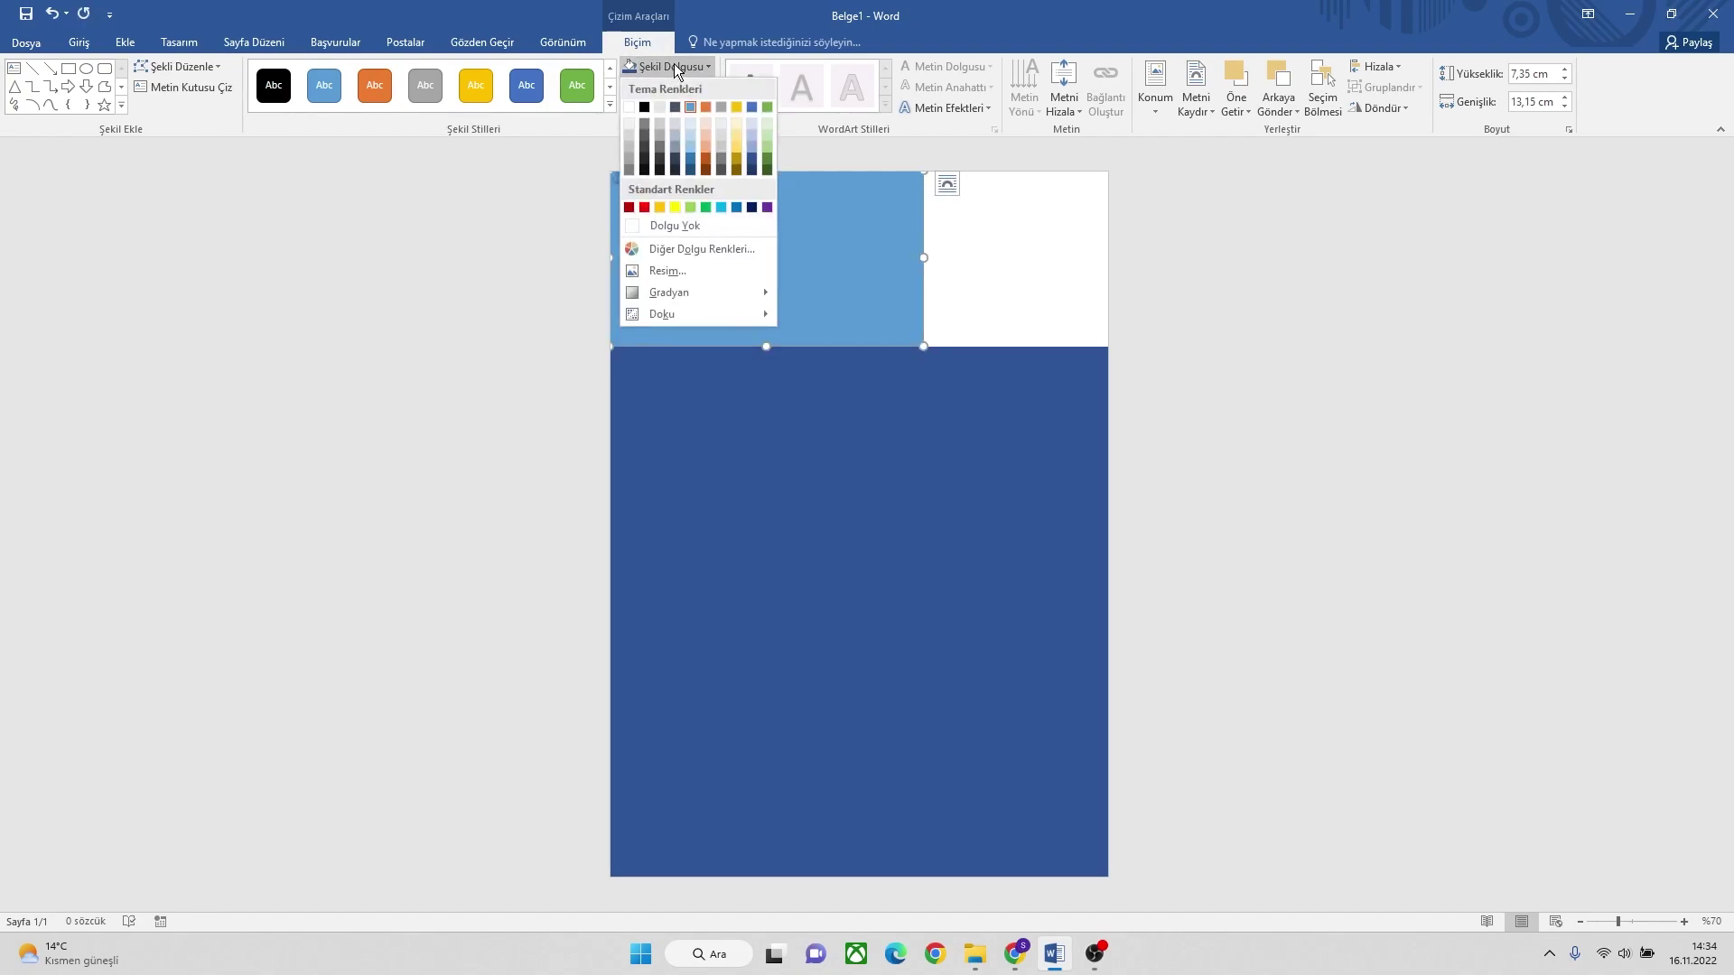
pyautogui.click(755, 132)
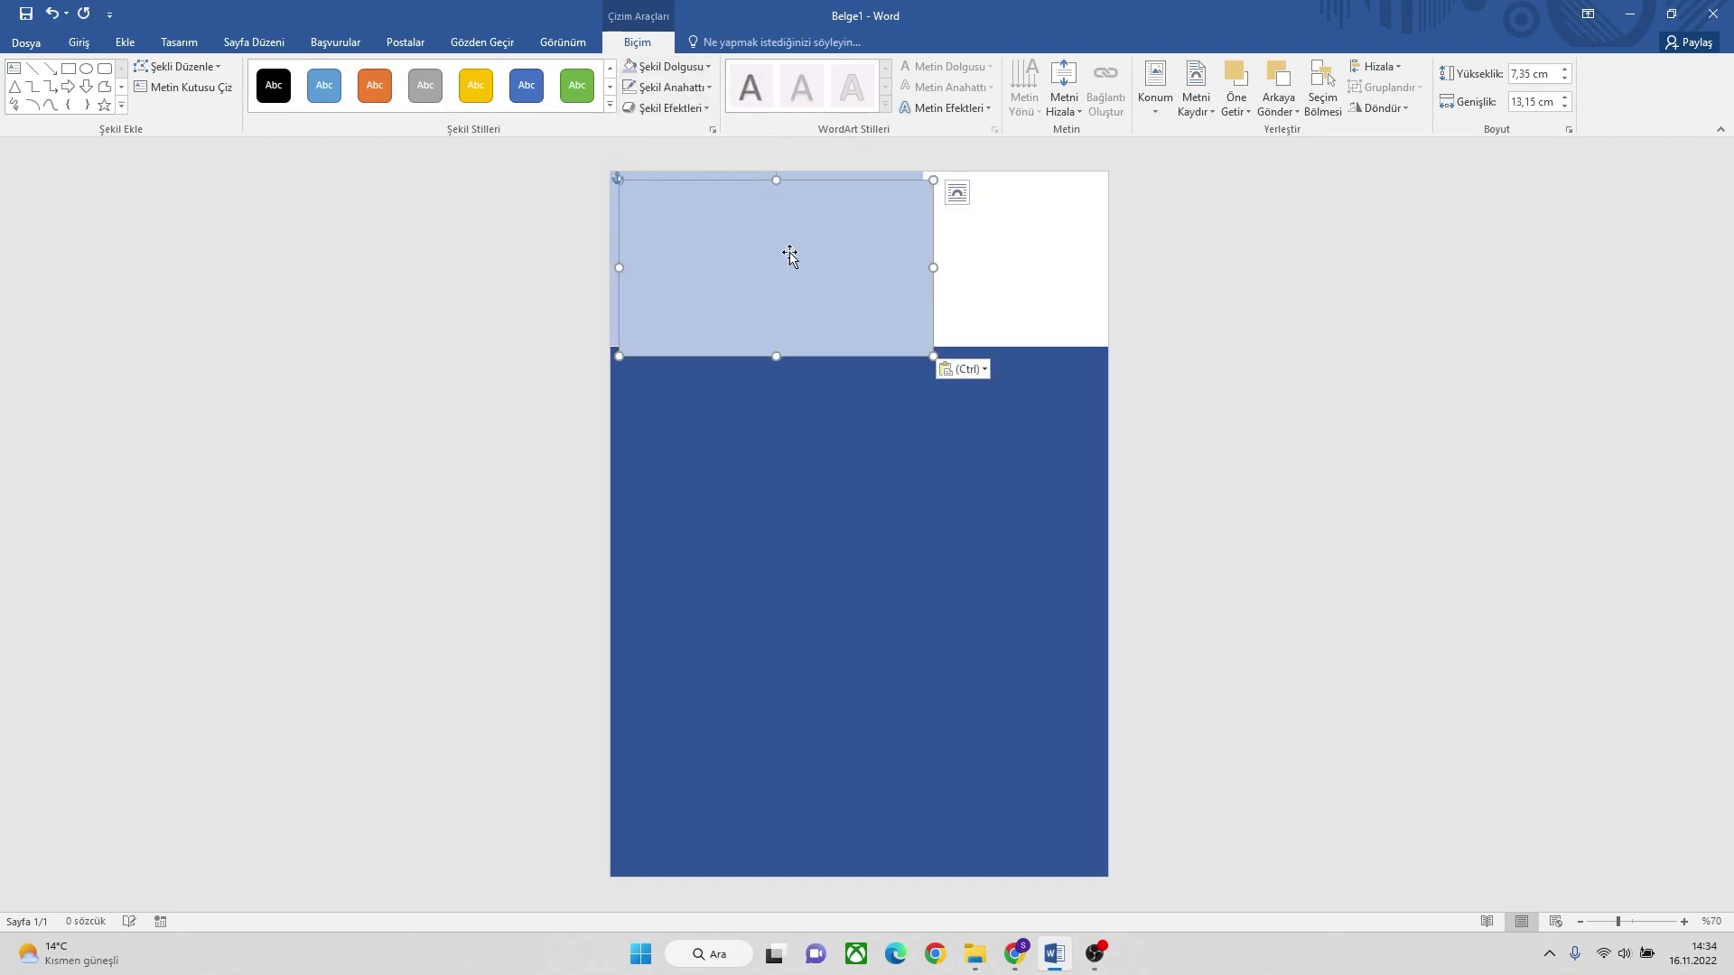
# Duplicate the pale rectangle, place the copy on the dark block's top, and remove its outline.
pyautogui.moveTo(789, 256); pyautogui.dragTo(669, 392)
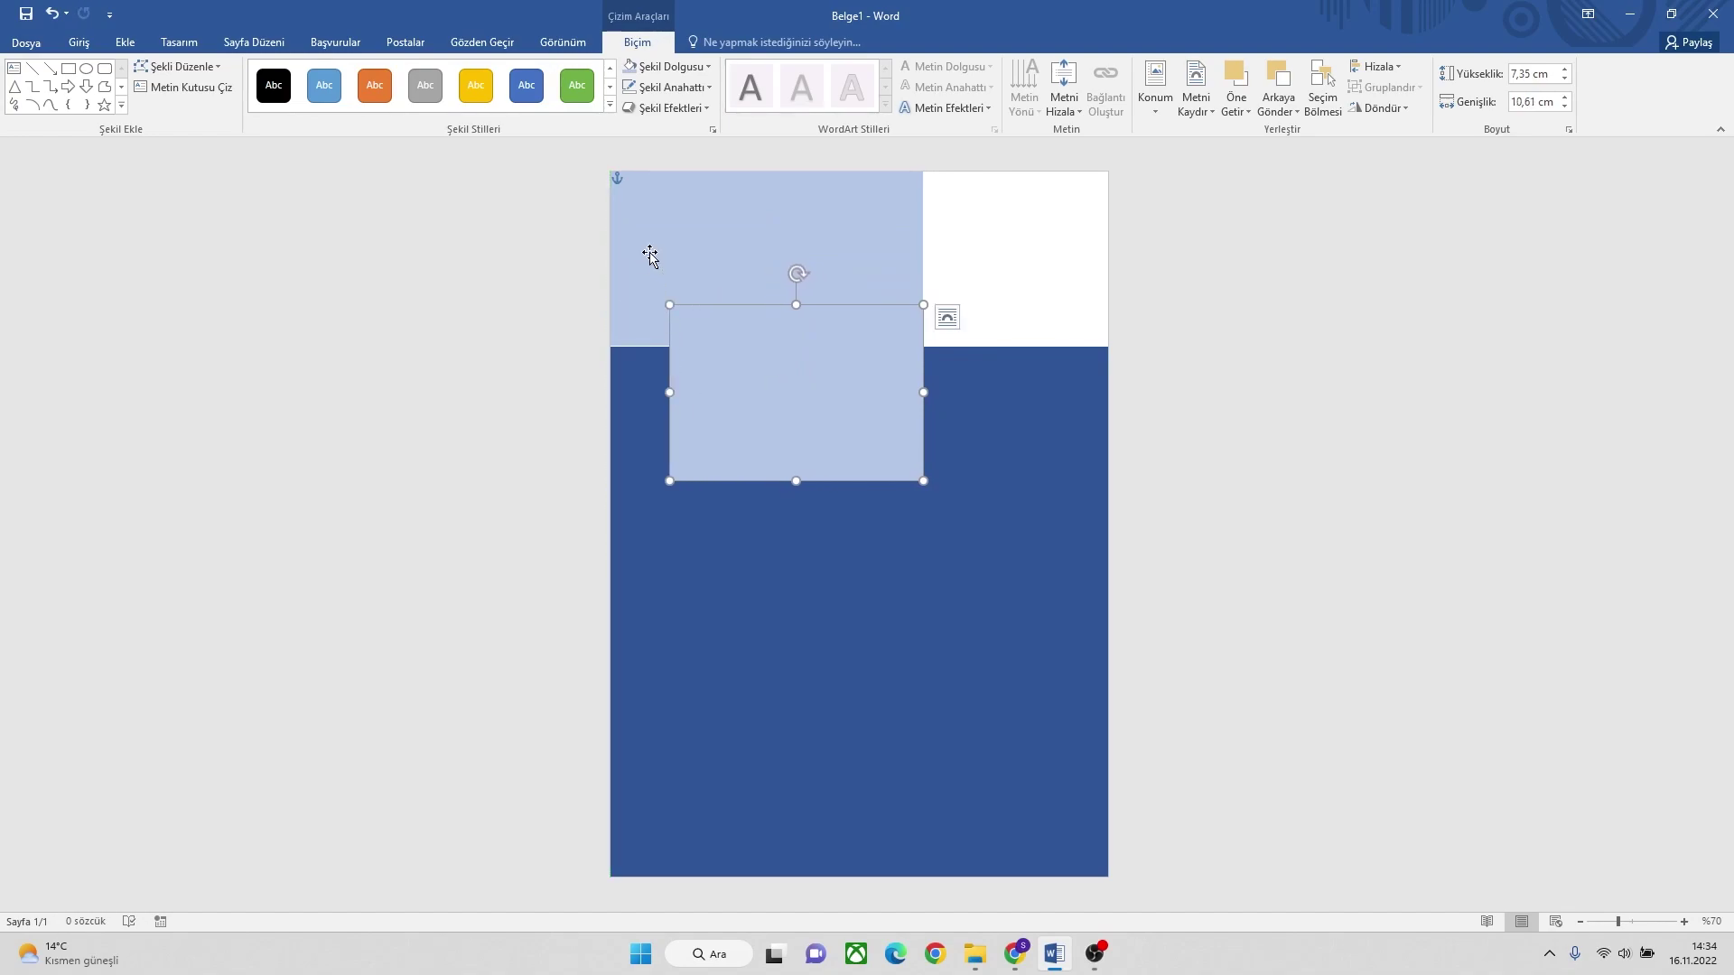
pyautogui.click(647, 264)
pyautogui.click(795, 399)
pyautogui.moveTo(800, 391); pyautogui.dragTo(825, 438)
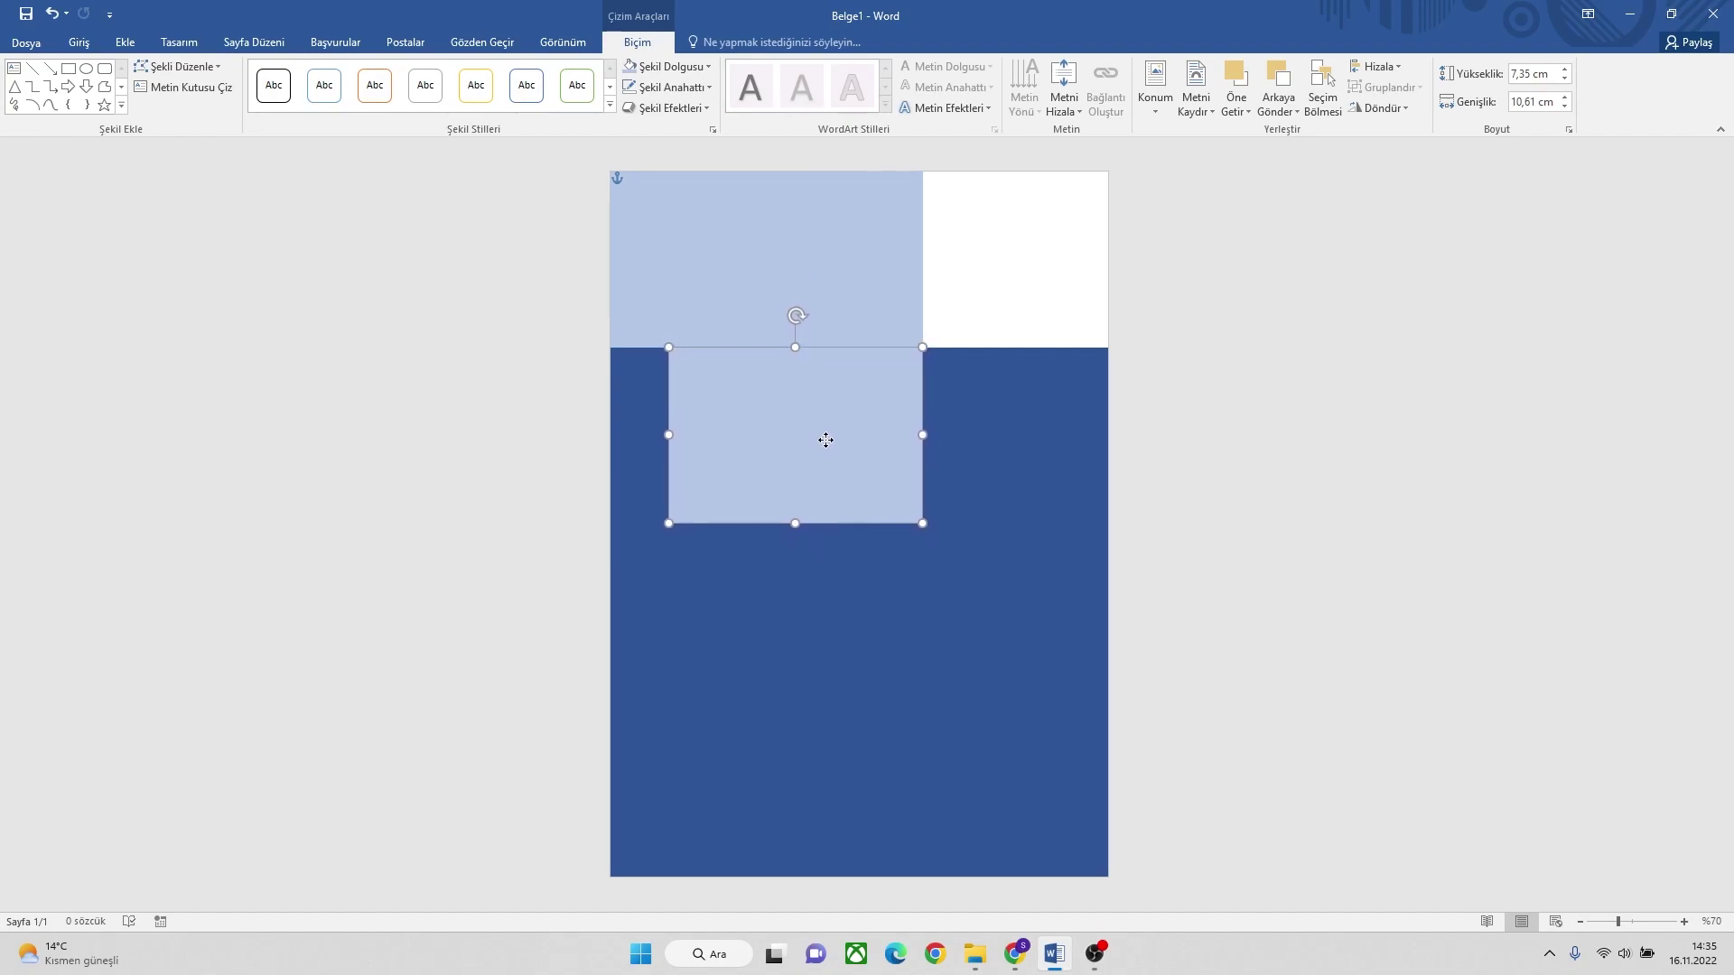
pyautogui.click(668, 87)
pyautogui.click(685, 246)
# Right-align both pale rectangles and stretch the lower one further down the page.
pyautogui.click(835, 282)
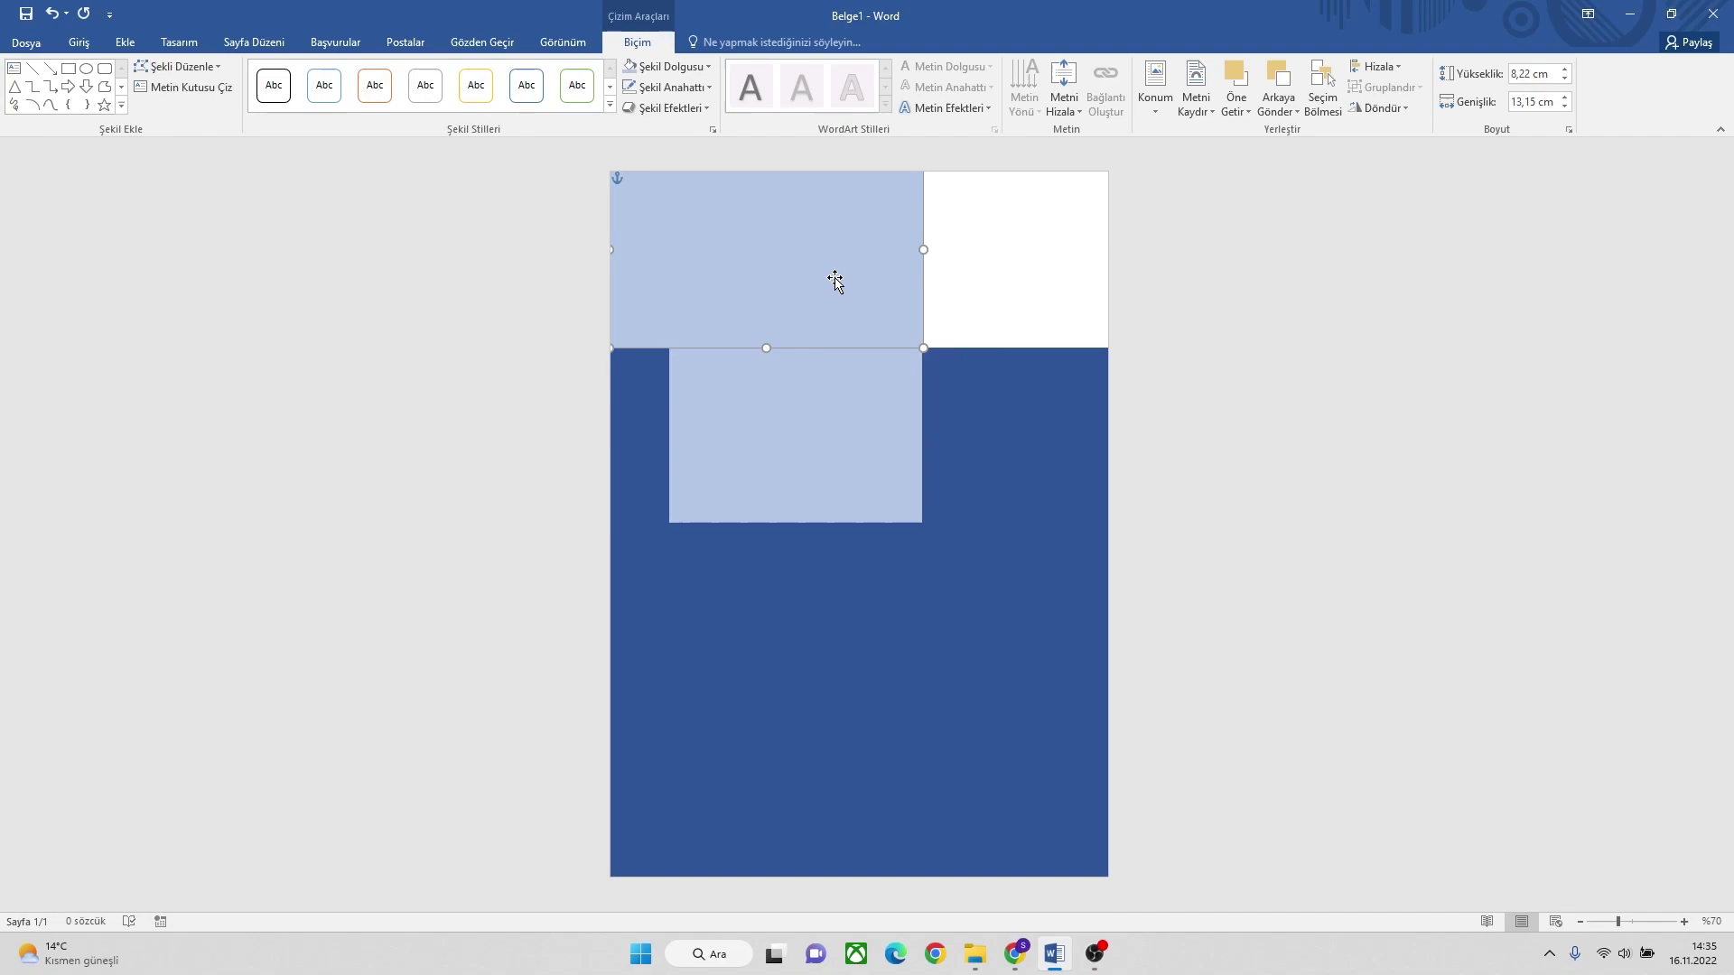
pyautogui.keyDown('shift'); pyautogui.click(835, 398); pyautogui.keyUp('shift')
pyautogui.click(1377, 66)
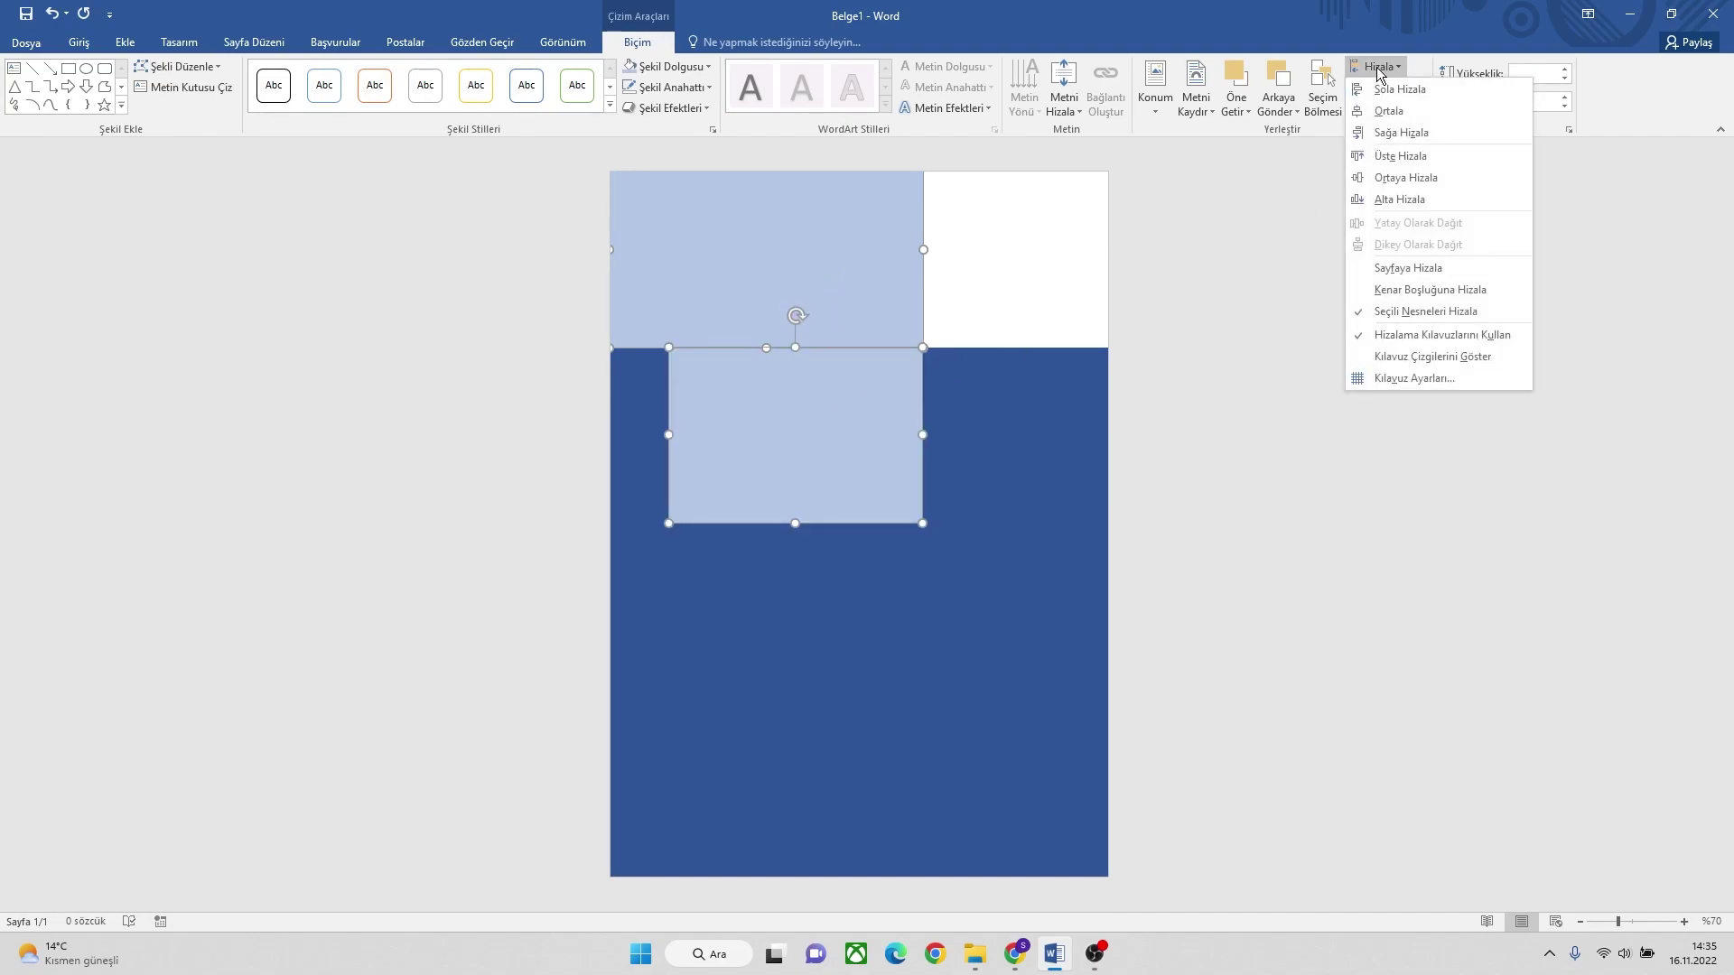
pyautogui.click(1414, 134)
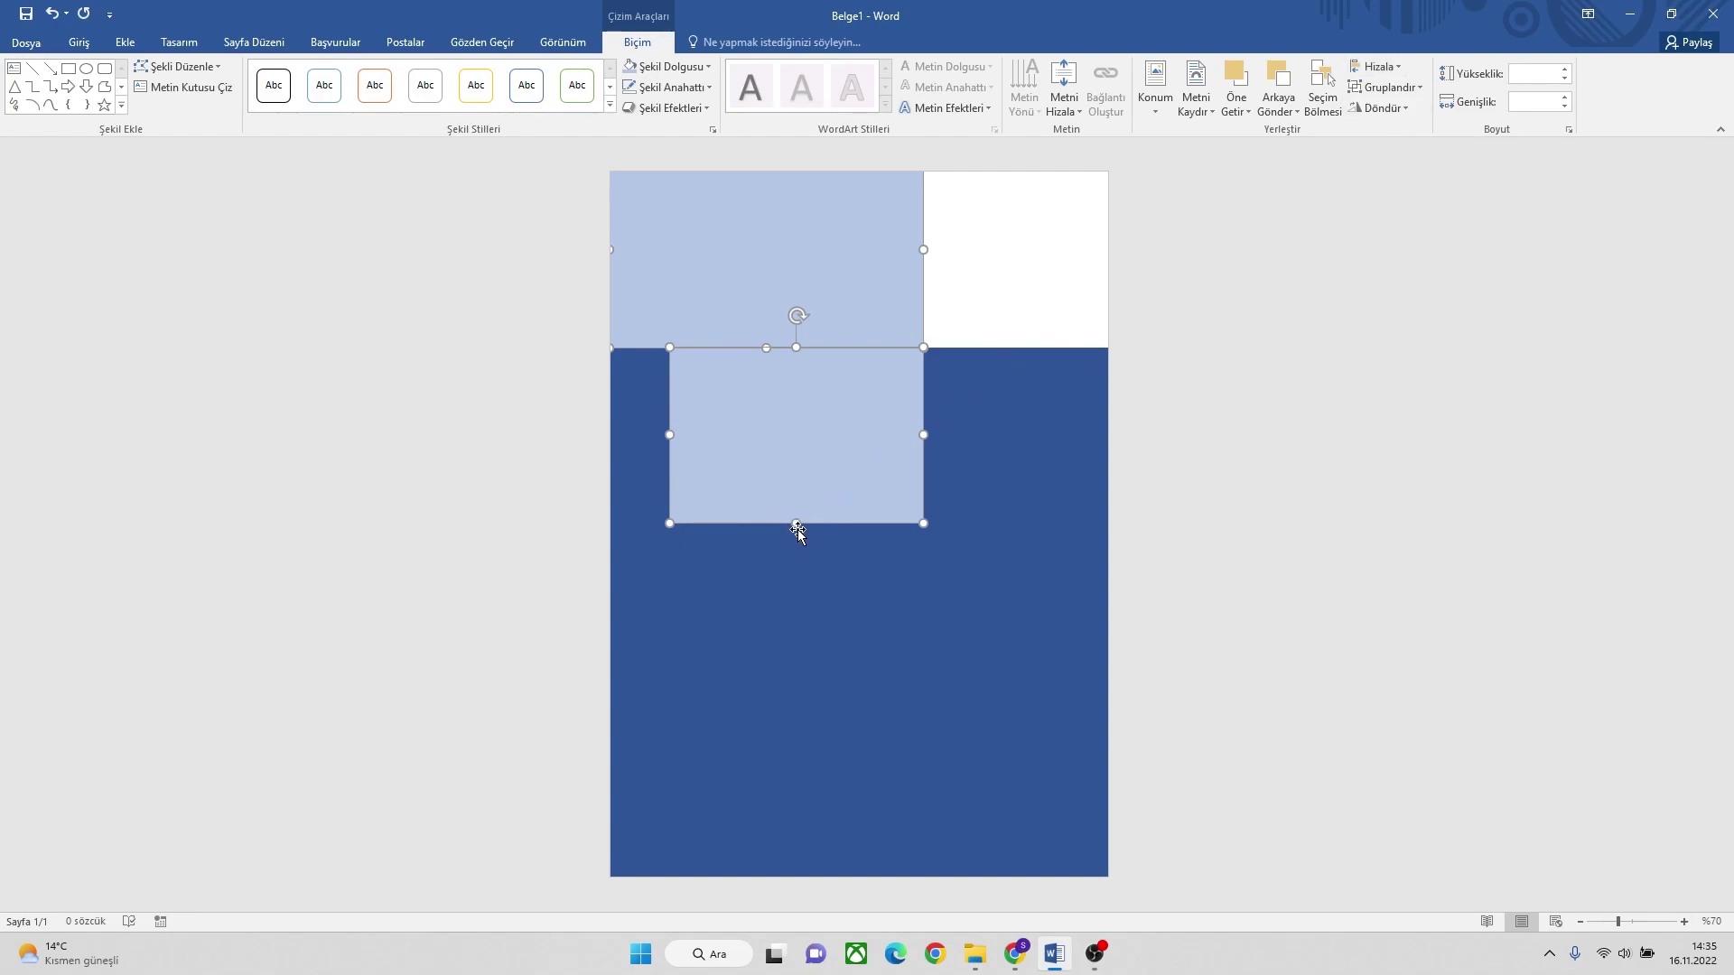
pyautogui.click(797, 474)
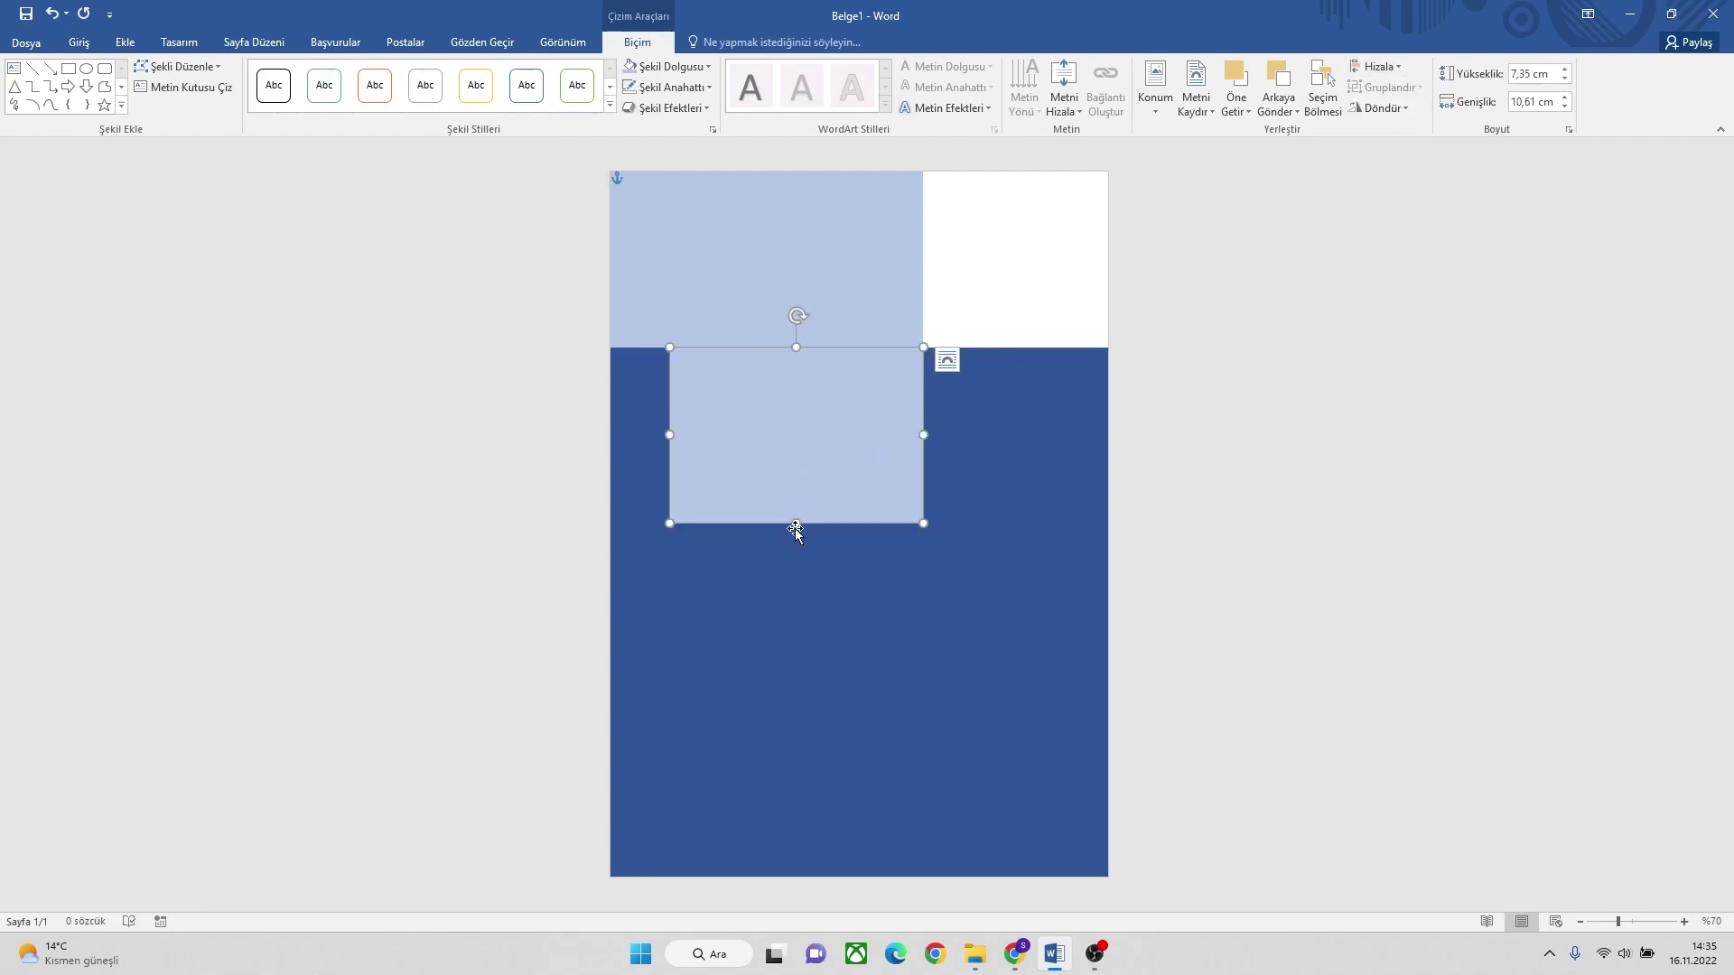
pyautogui.moveTo(796, 524); pyautogui.dragTo(790, 724)
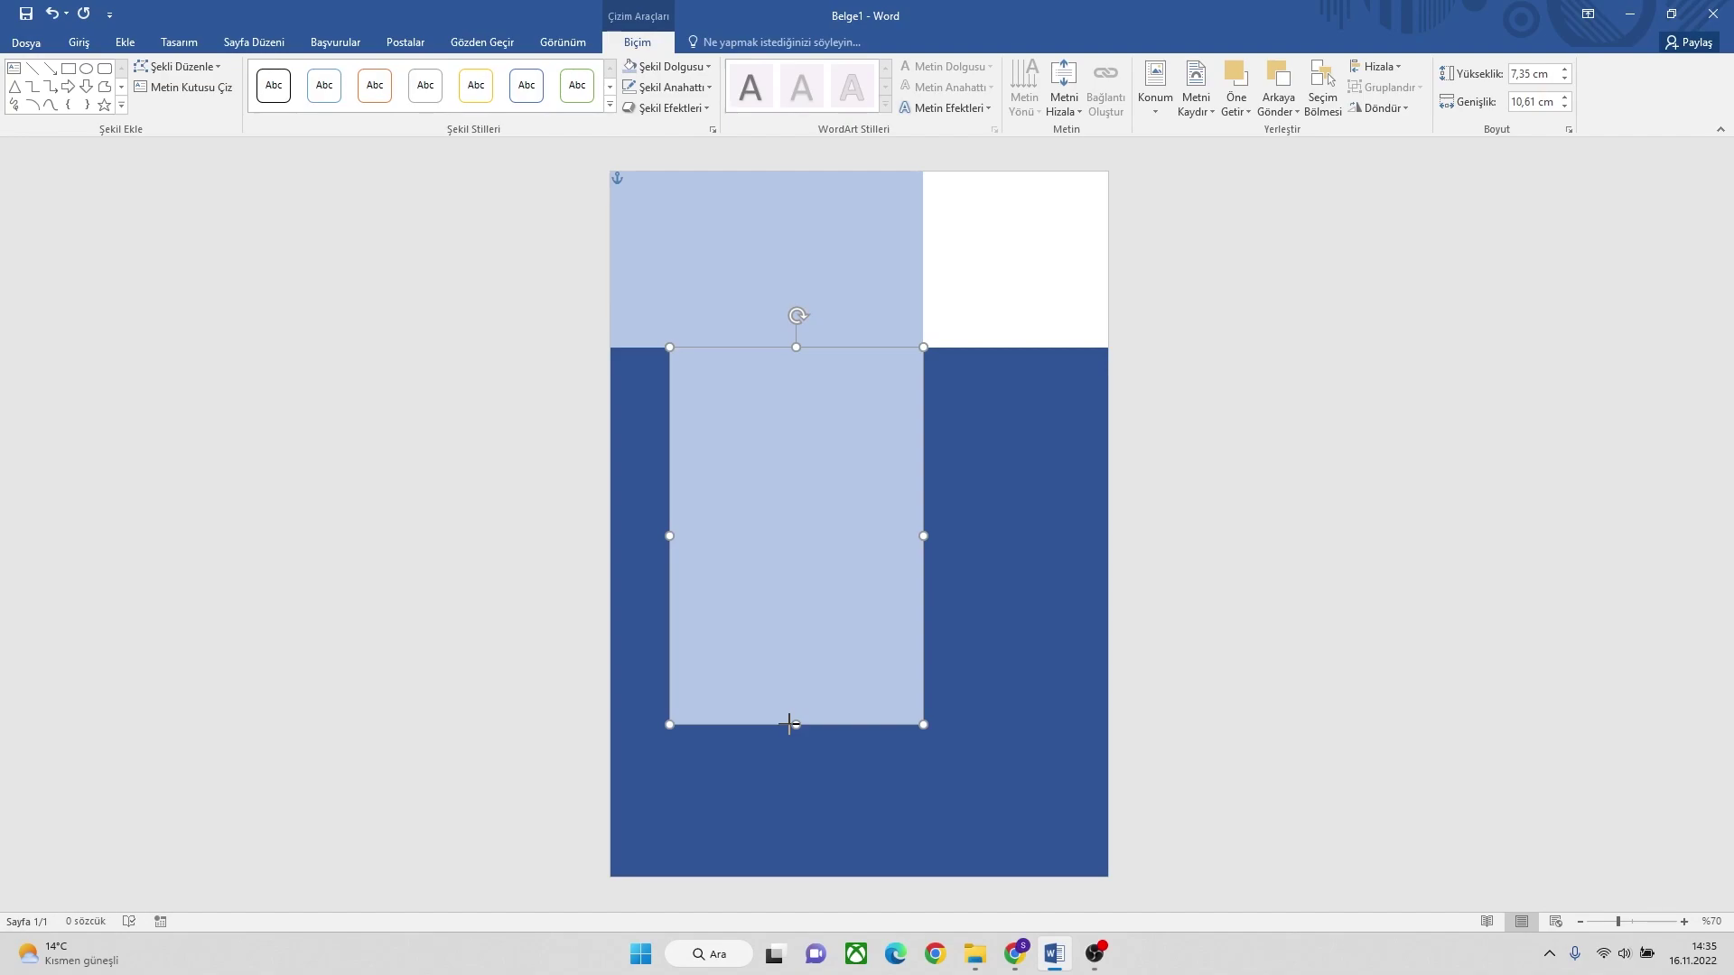
# Group the upper and lower pale rectangles into one shape.
pyautogui.click(969, 249)
pyautogui.click(843, 261)
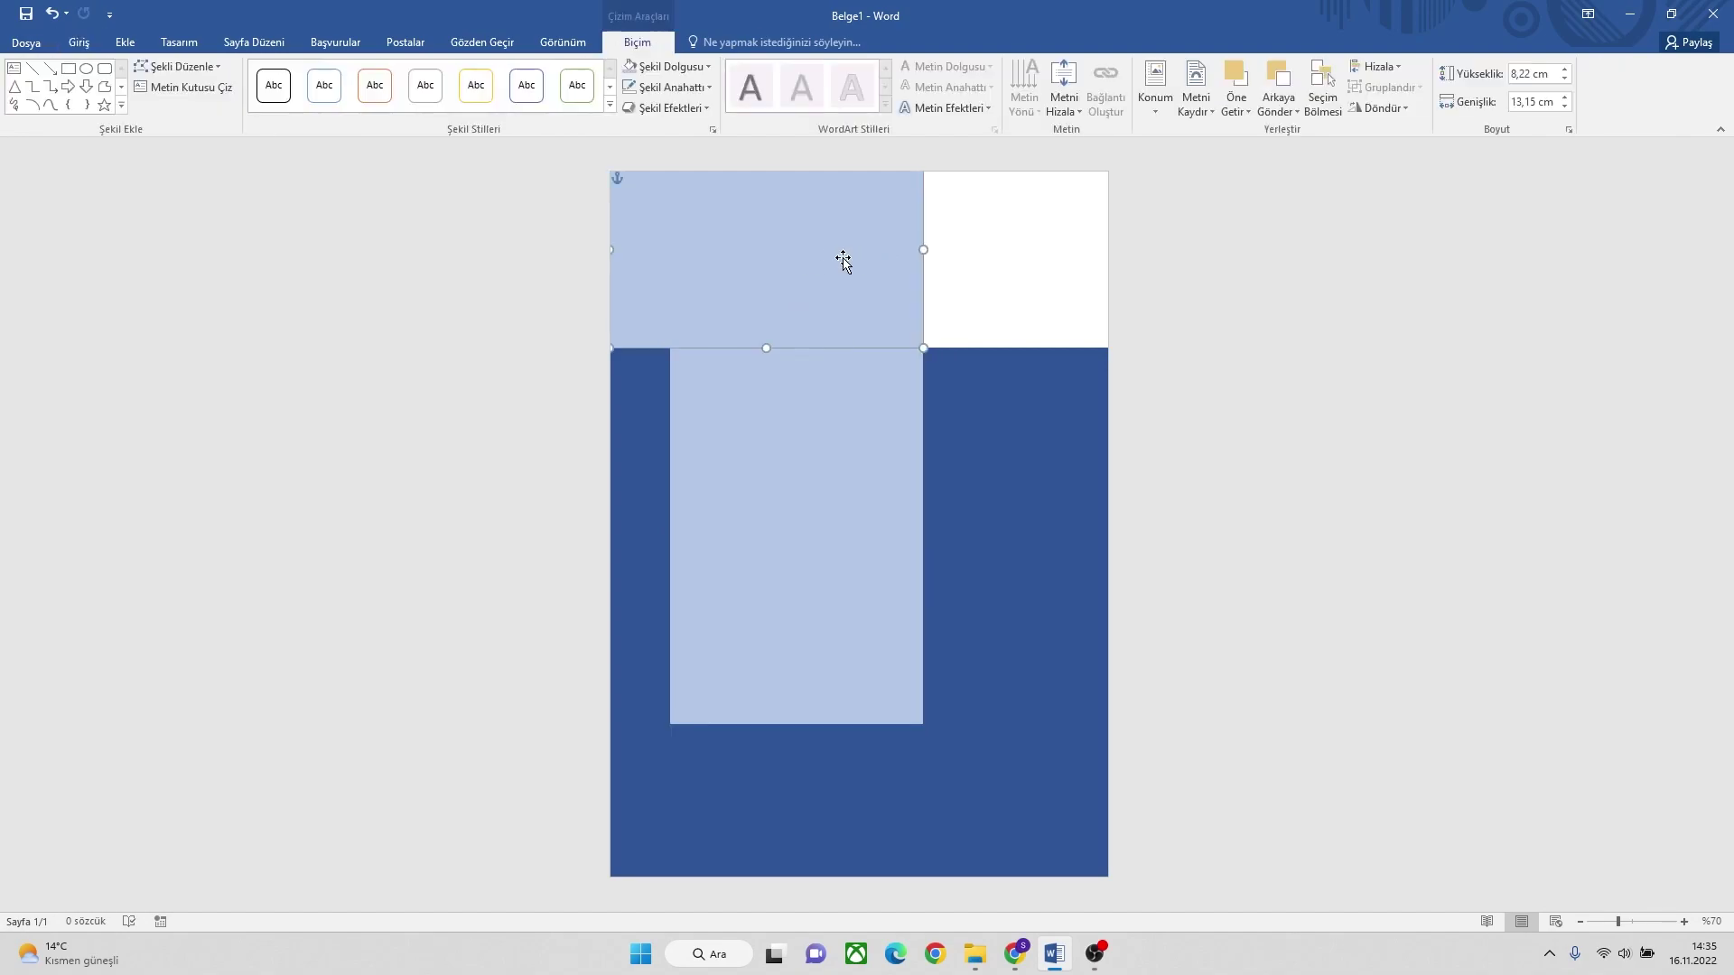
pyautogui.keyDown('shift'); pyautogui.click(811, 438); pyautogui.keyUp('shift')
pyautogui.click(1384, 86)
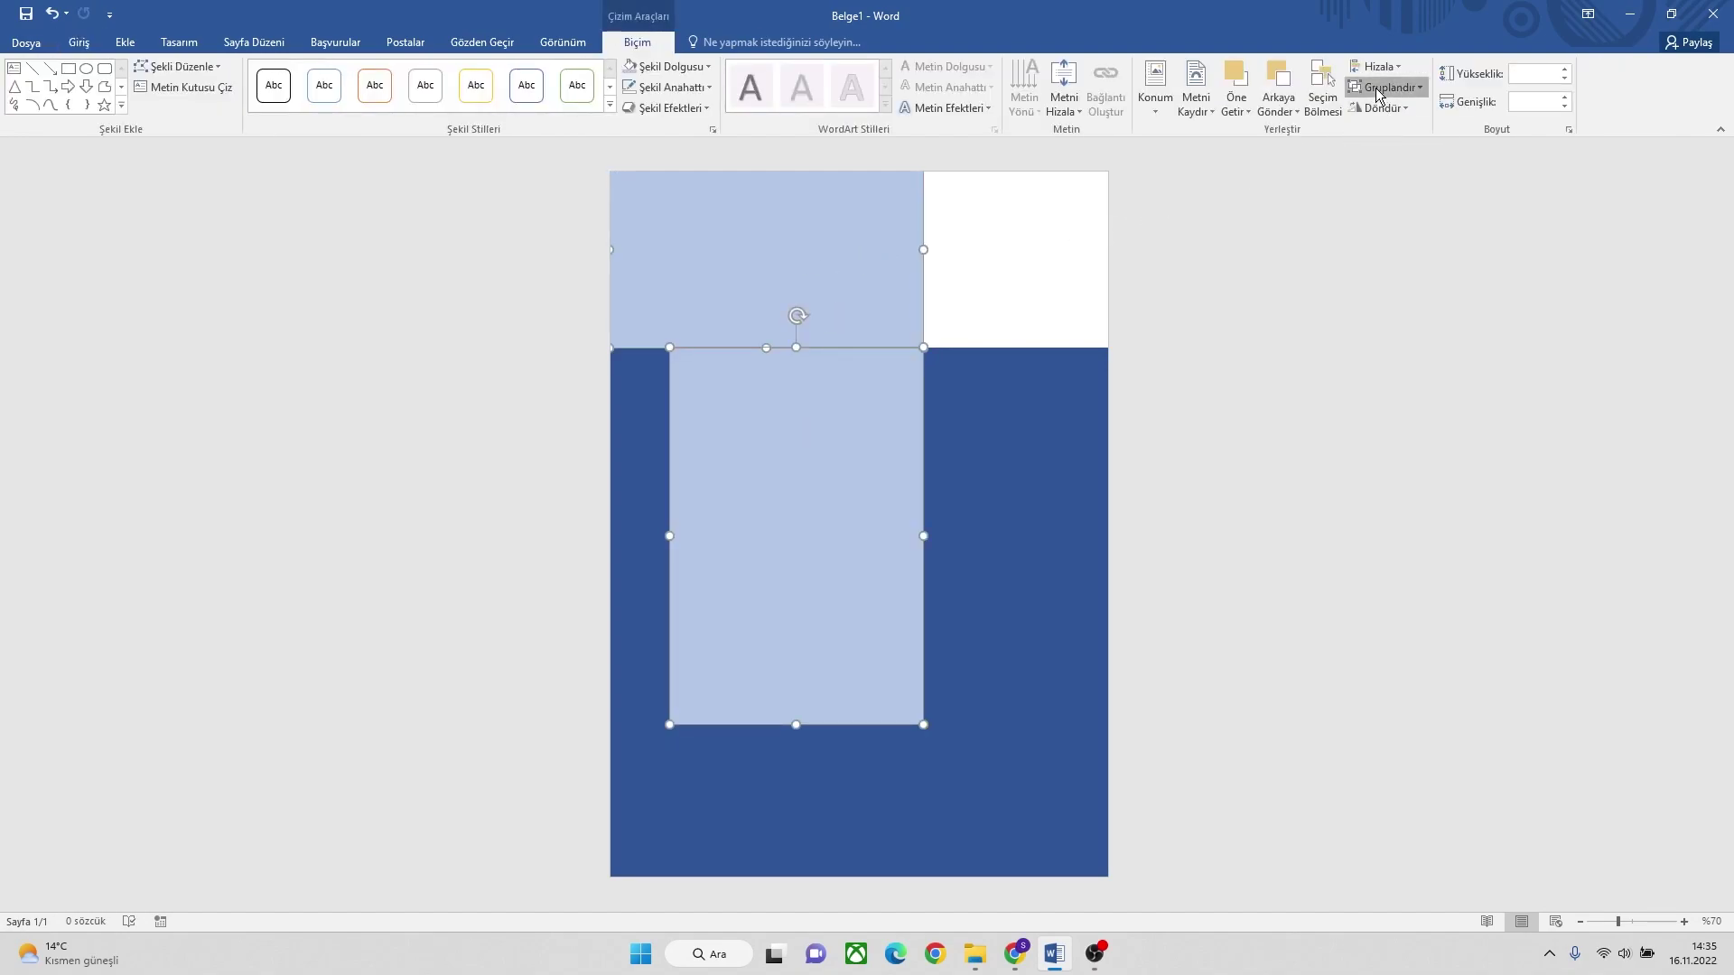
pyautogui.click(1386, 109)
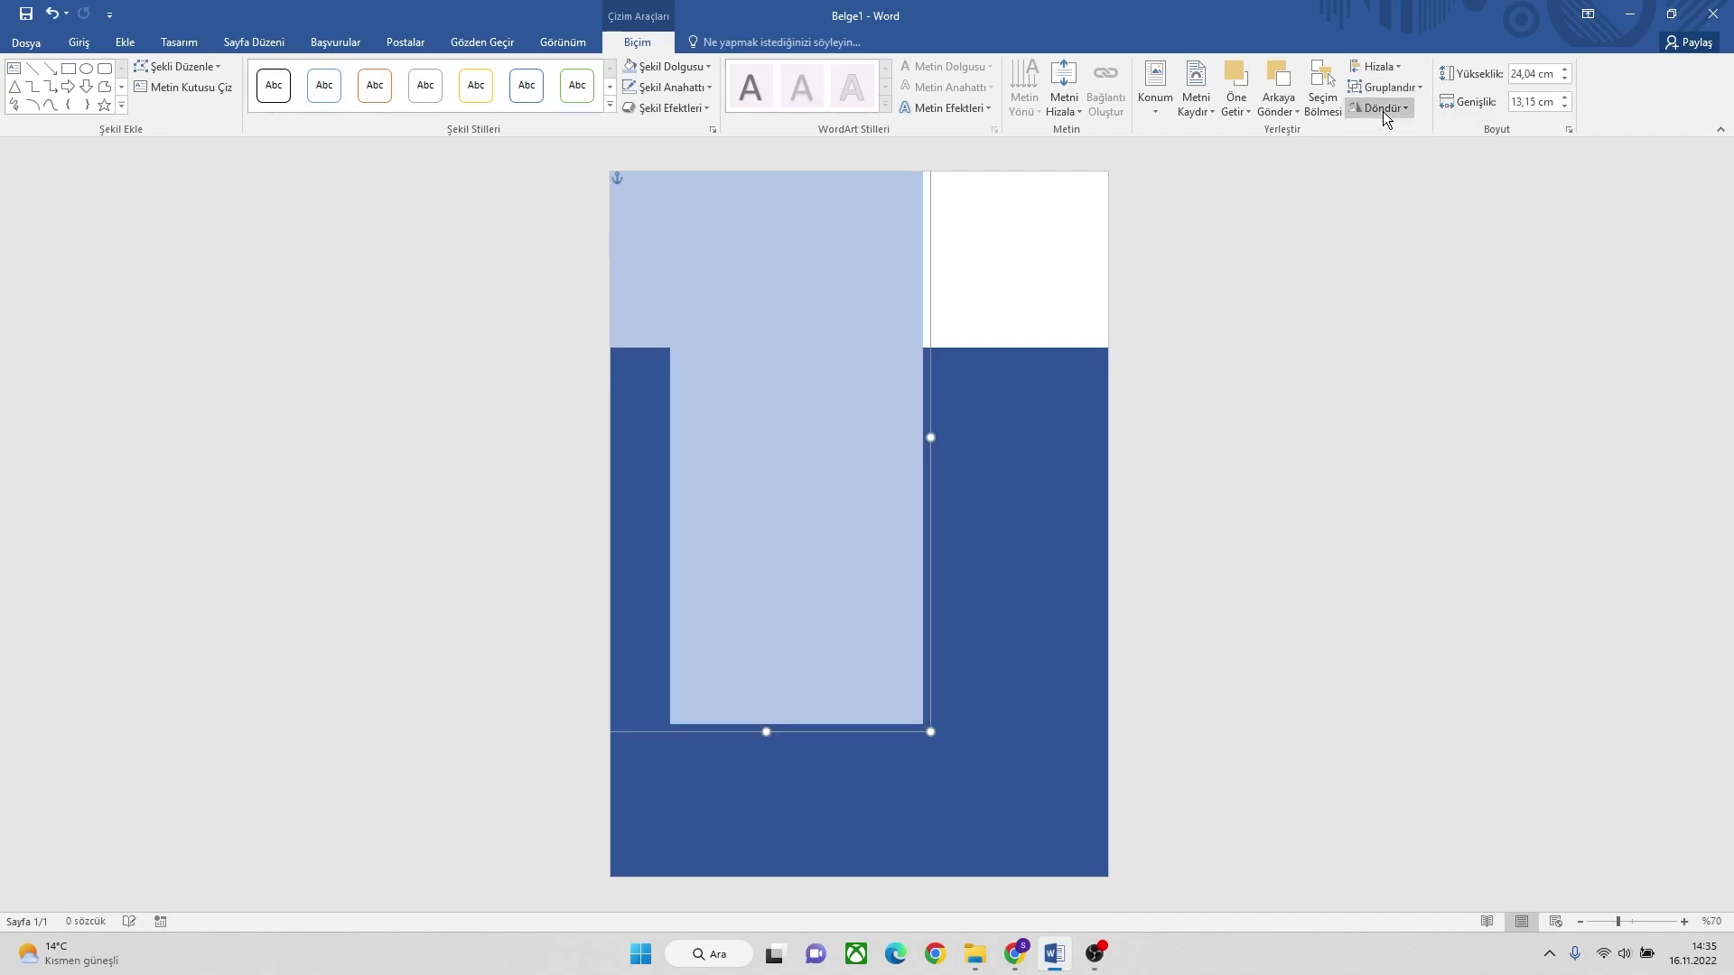
pyautogui.click(1019, 290)
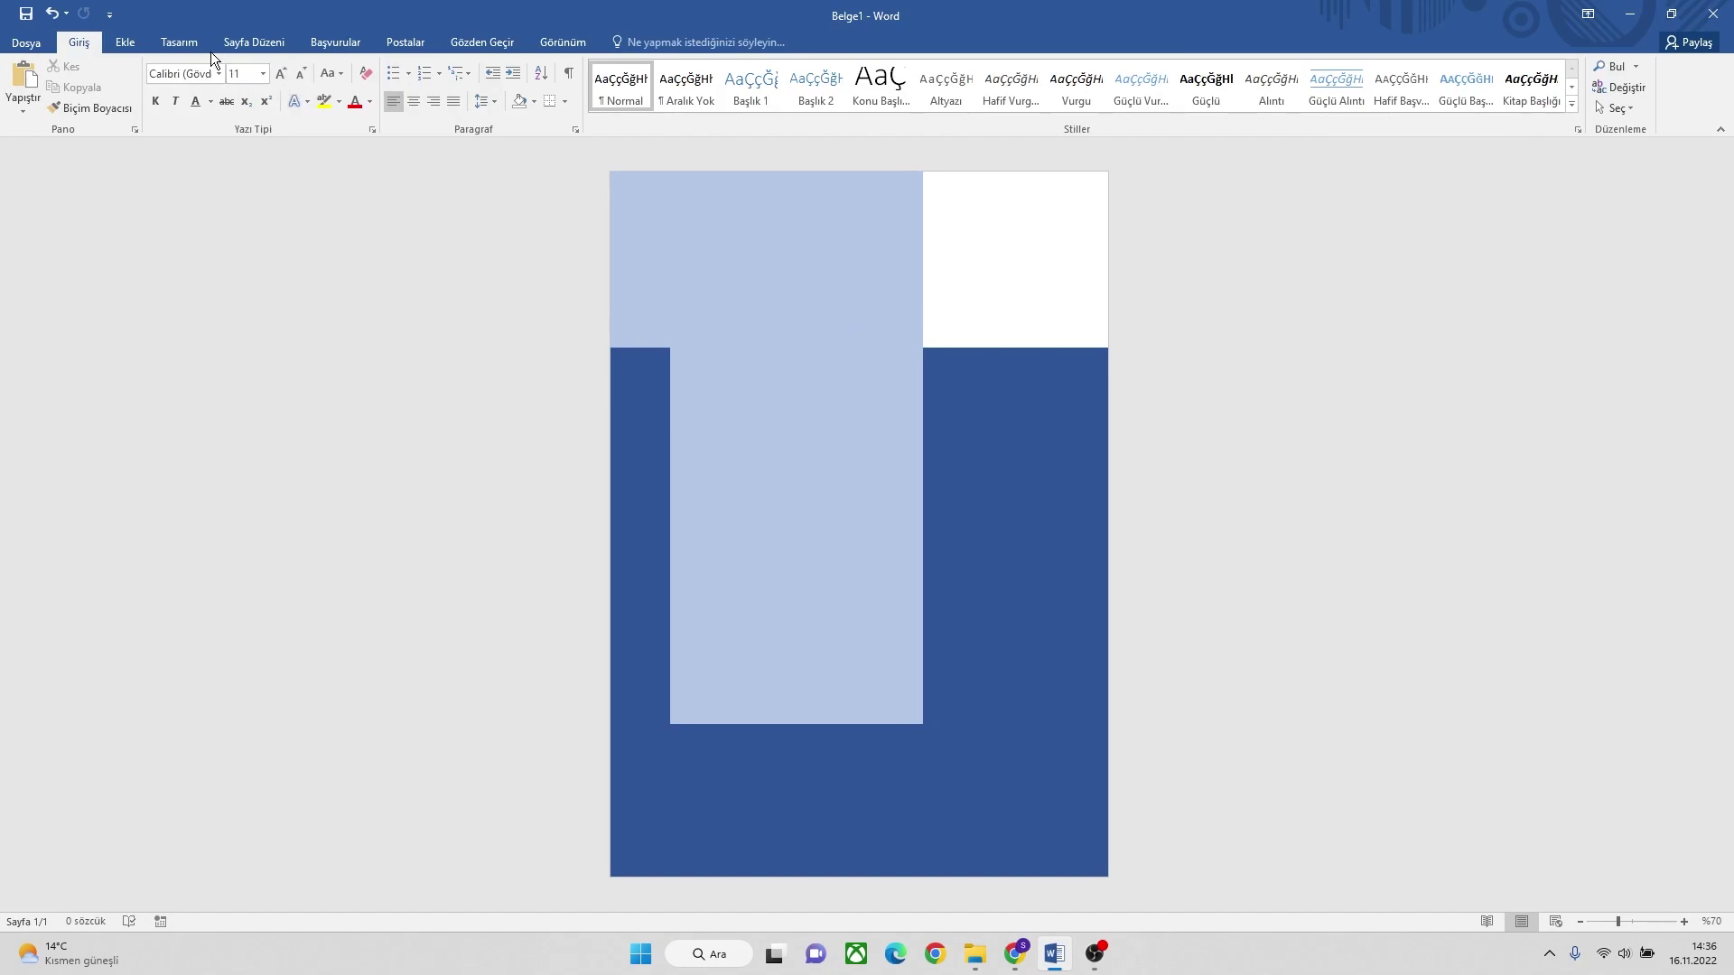
# Draw an outline-free 19.07 cm wide rectangle across the lower page, flush with the left edge.
pyautogui.click(125, 41)
pyautogui.click(291, 91)
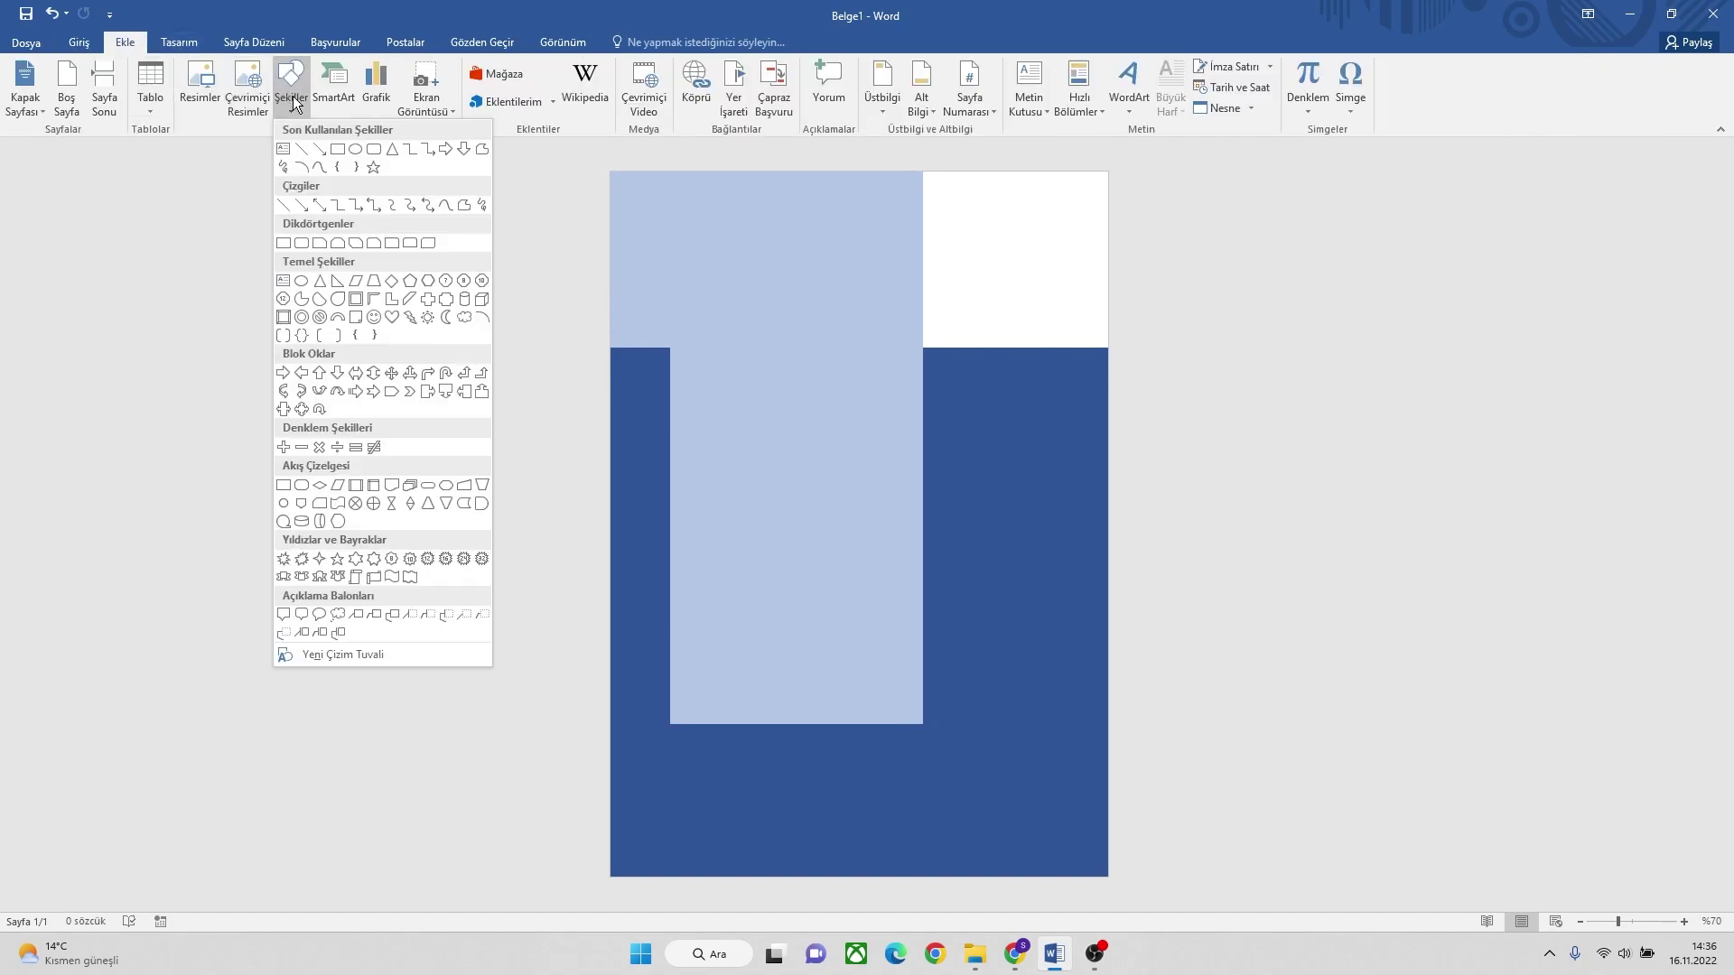
pyautogui.click(337, 150)
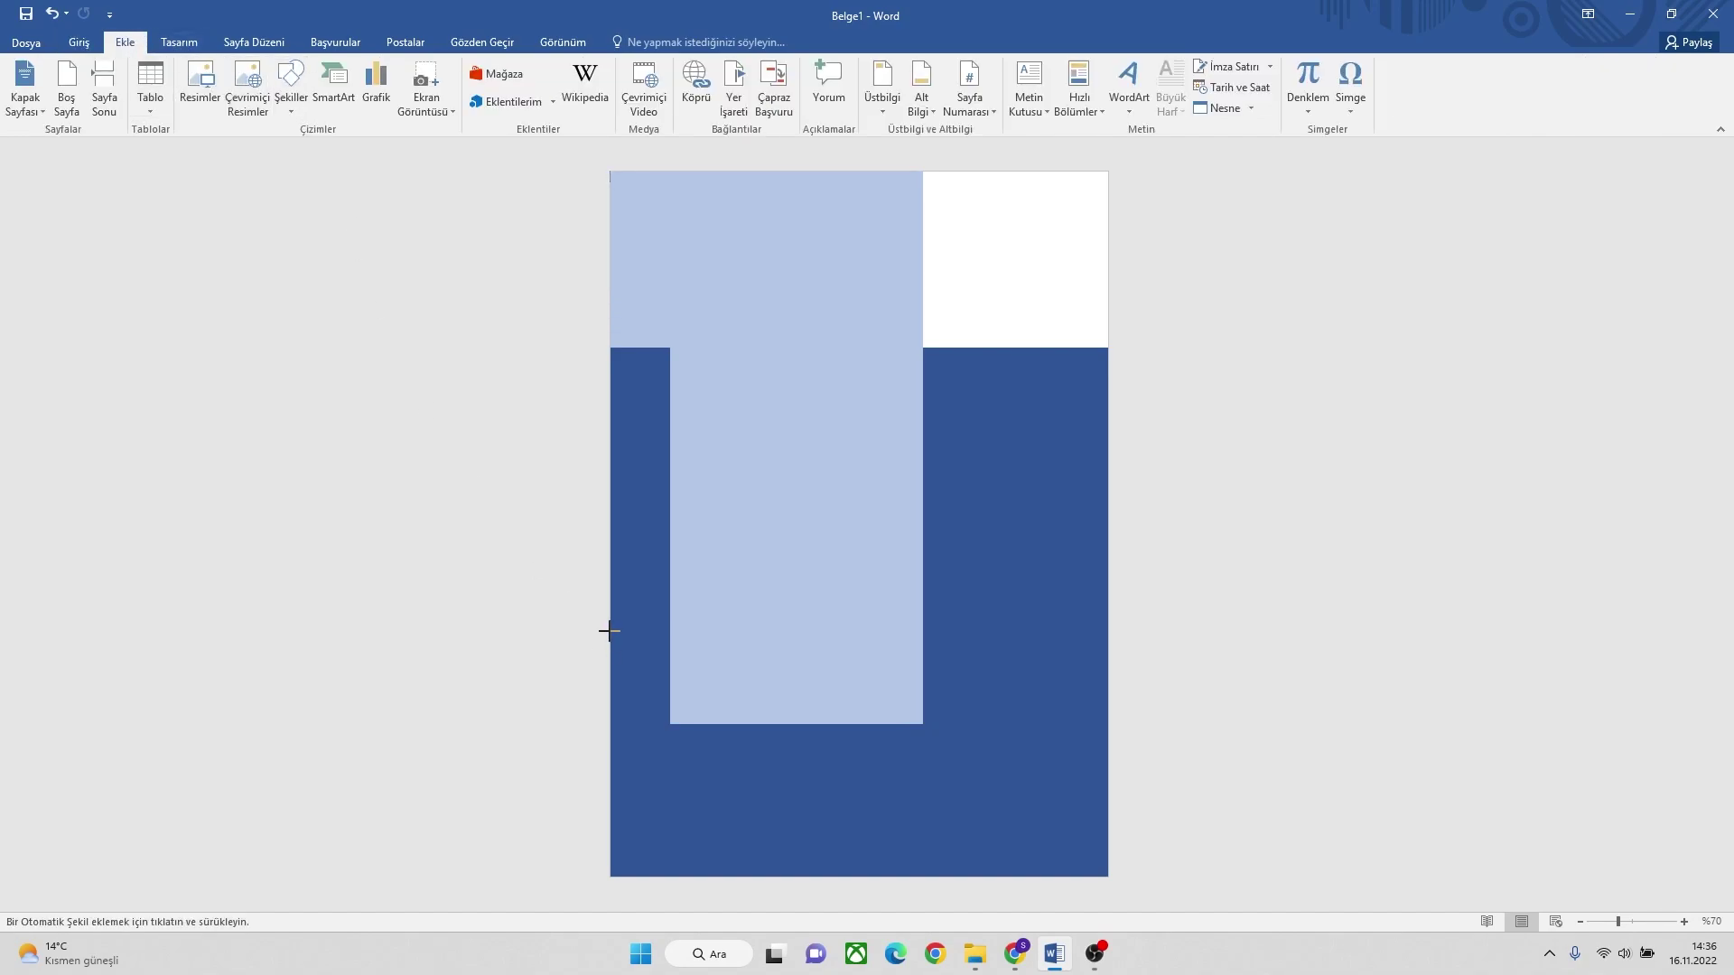
pyautogui.moveTo(636, 623); pyautogui.dragTo(1040, 797)
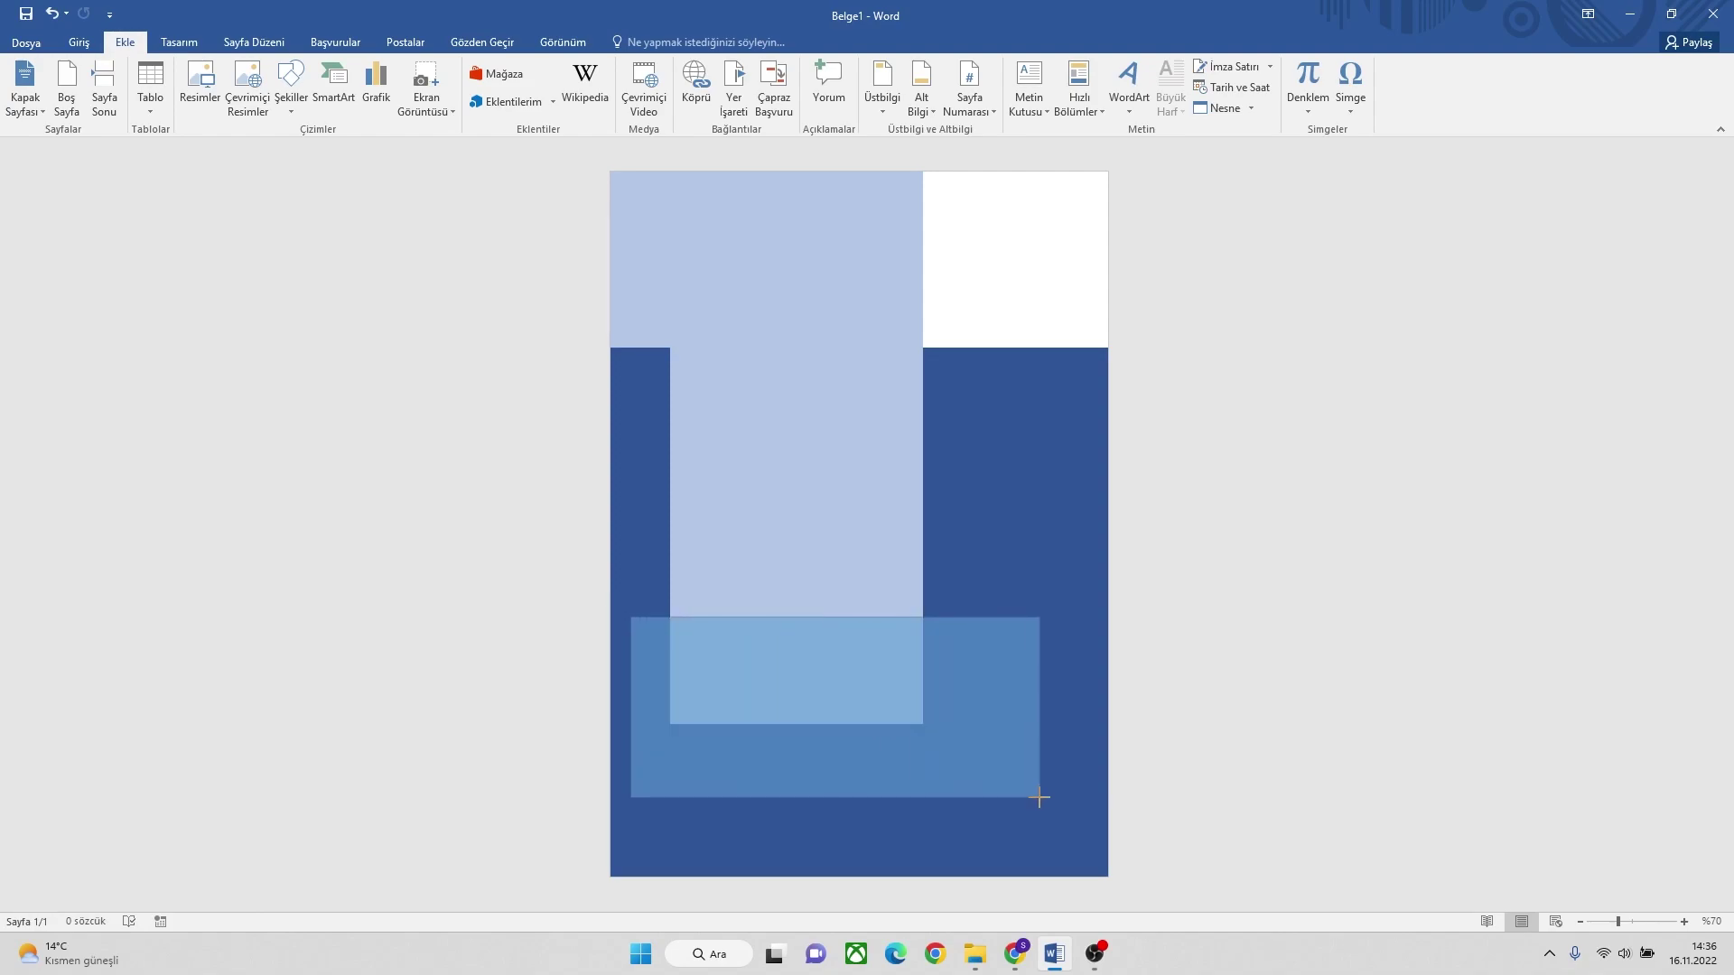
pyautogui.moveTo(818, 700); pyautogui.dragTo(798, 689)
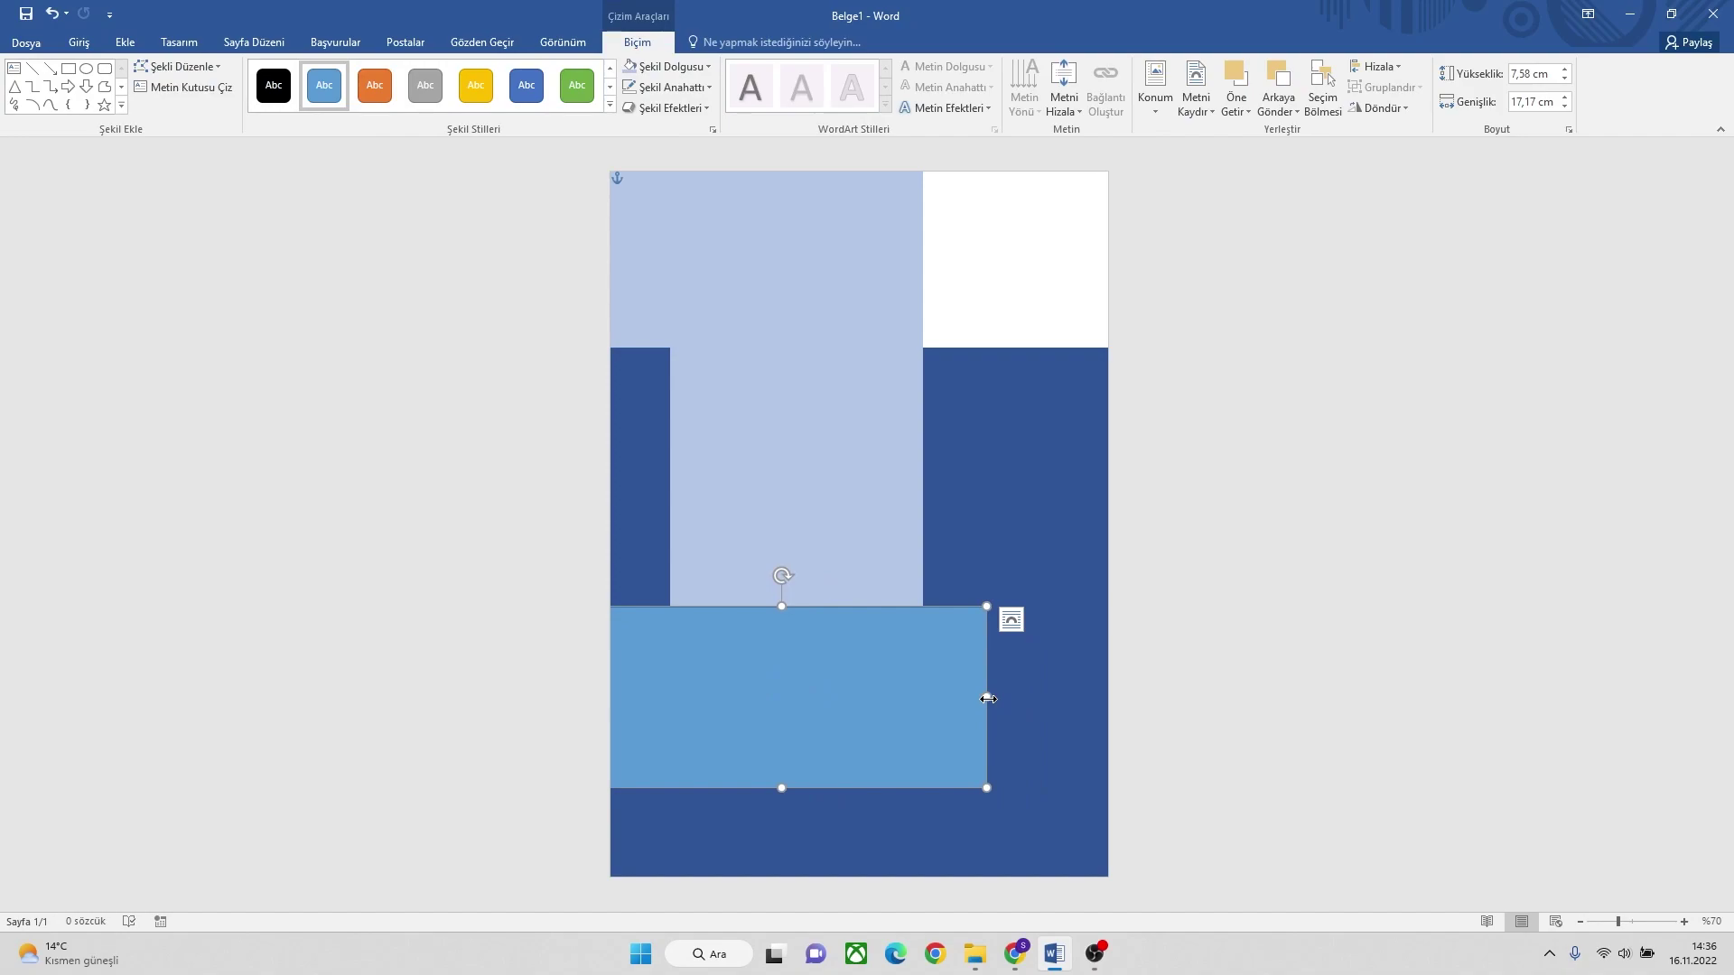
pyautogui.moveTo(988, 698); pyautogui.dragTo(1026, 697)
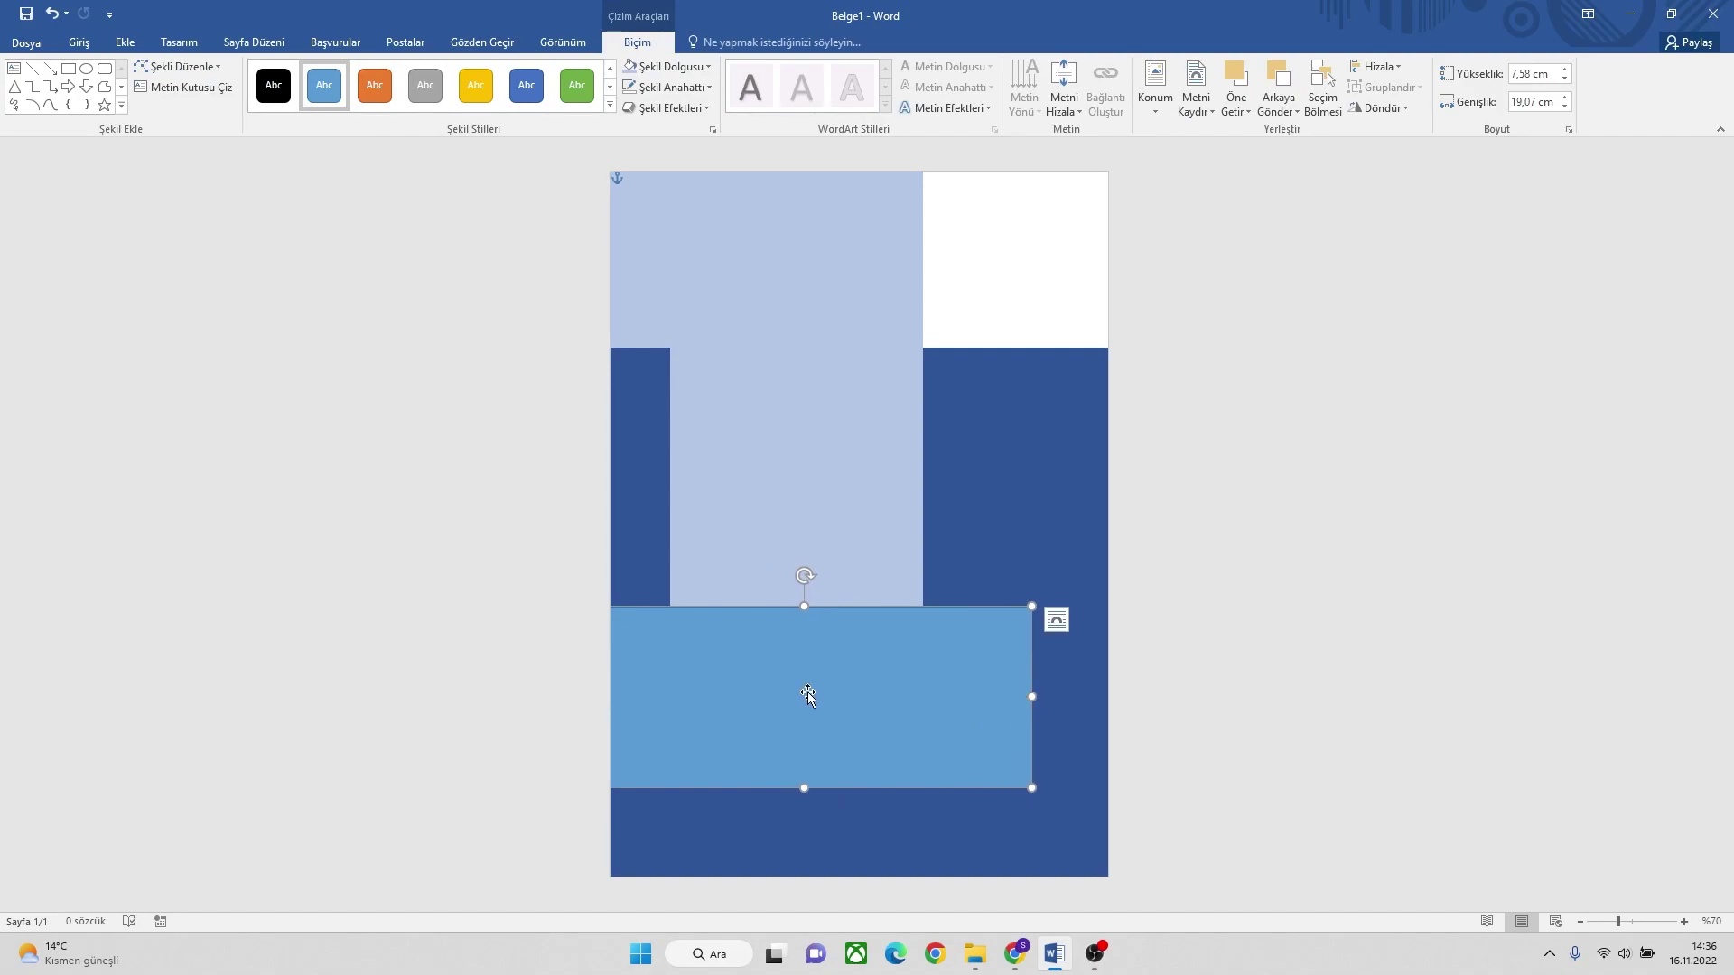
pyautogui.click(673, 87)
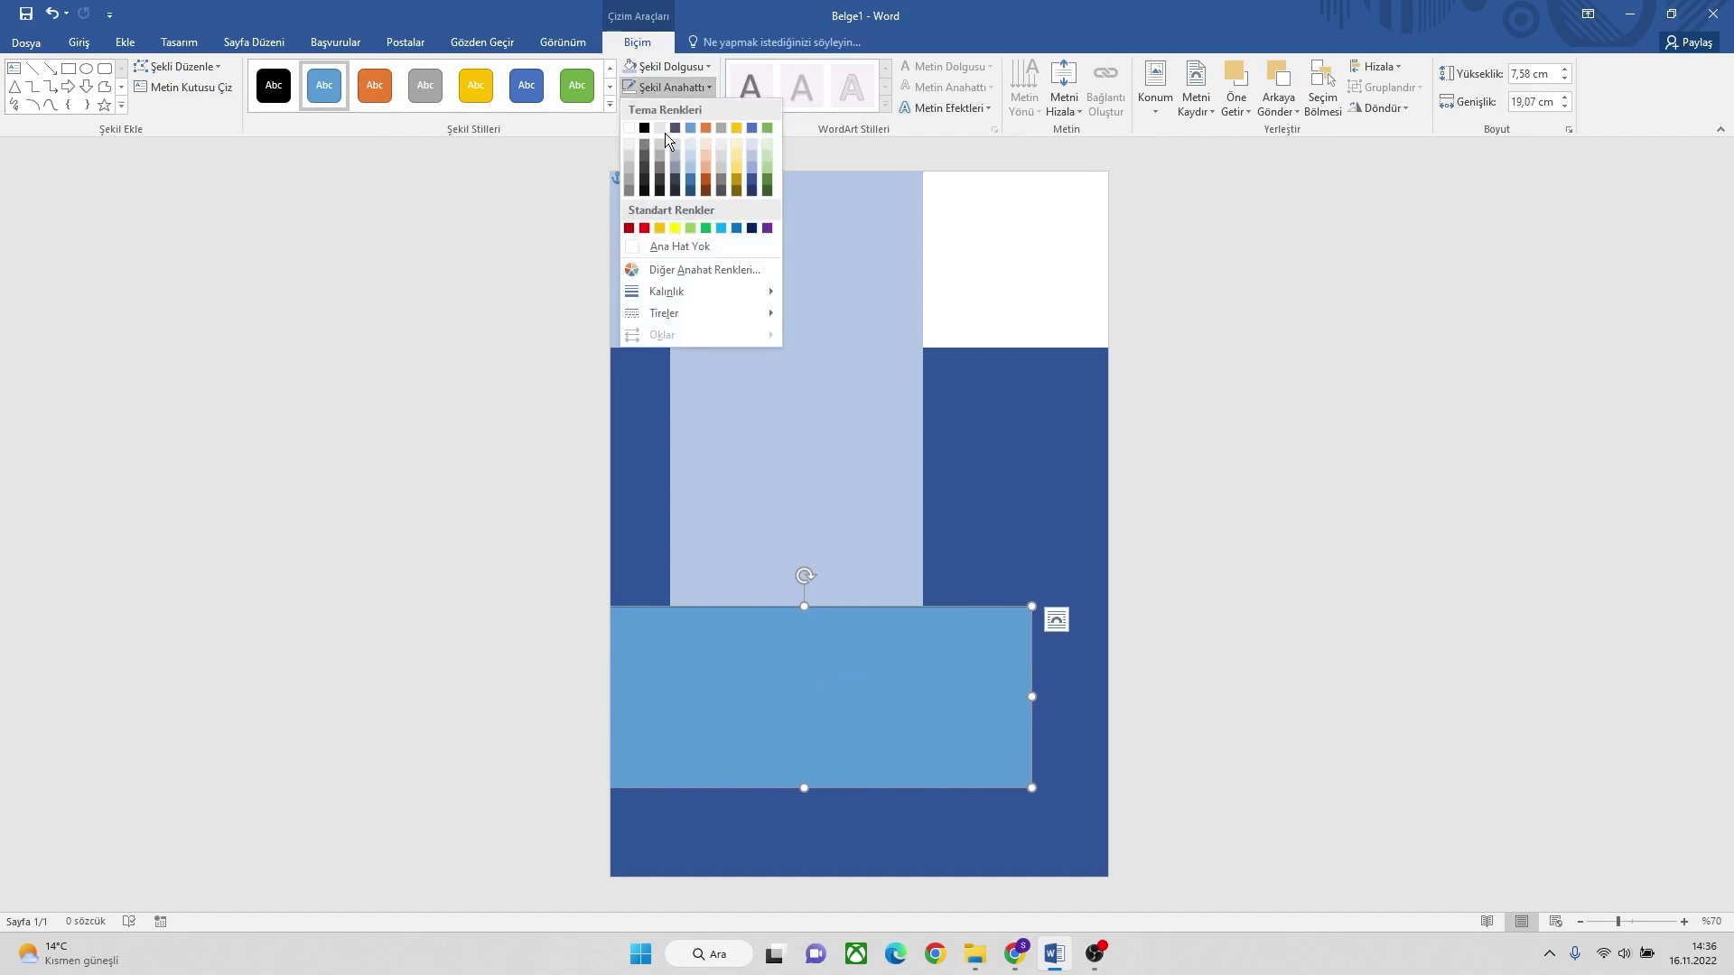
pyautogui.click(679, 246)
pyautogui.click(668, 66)
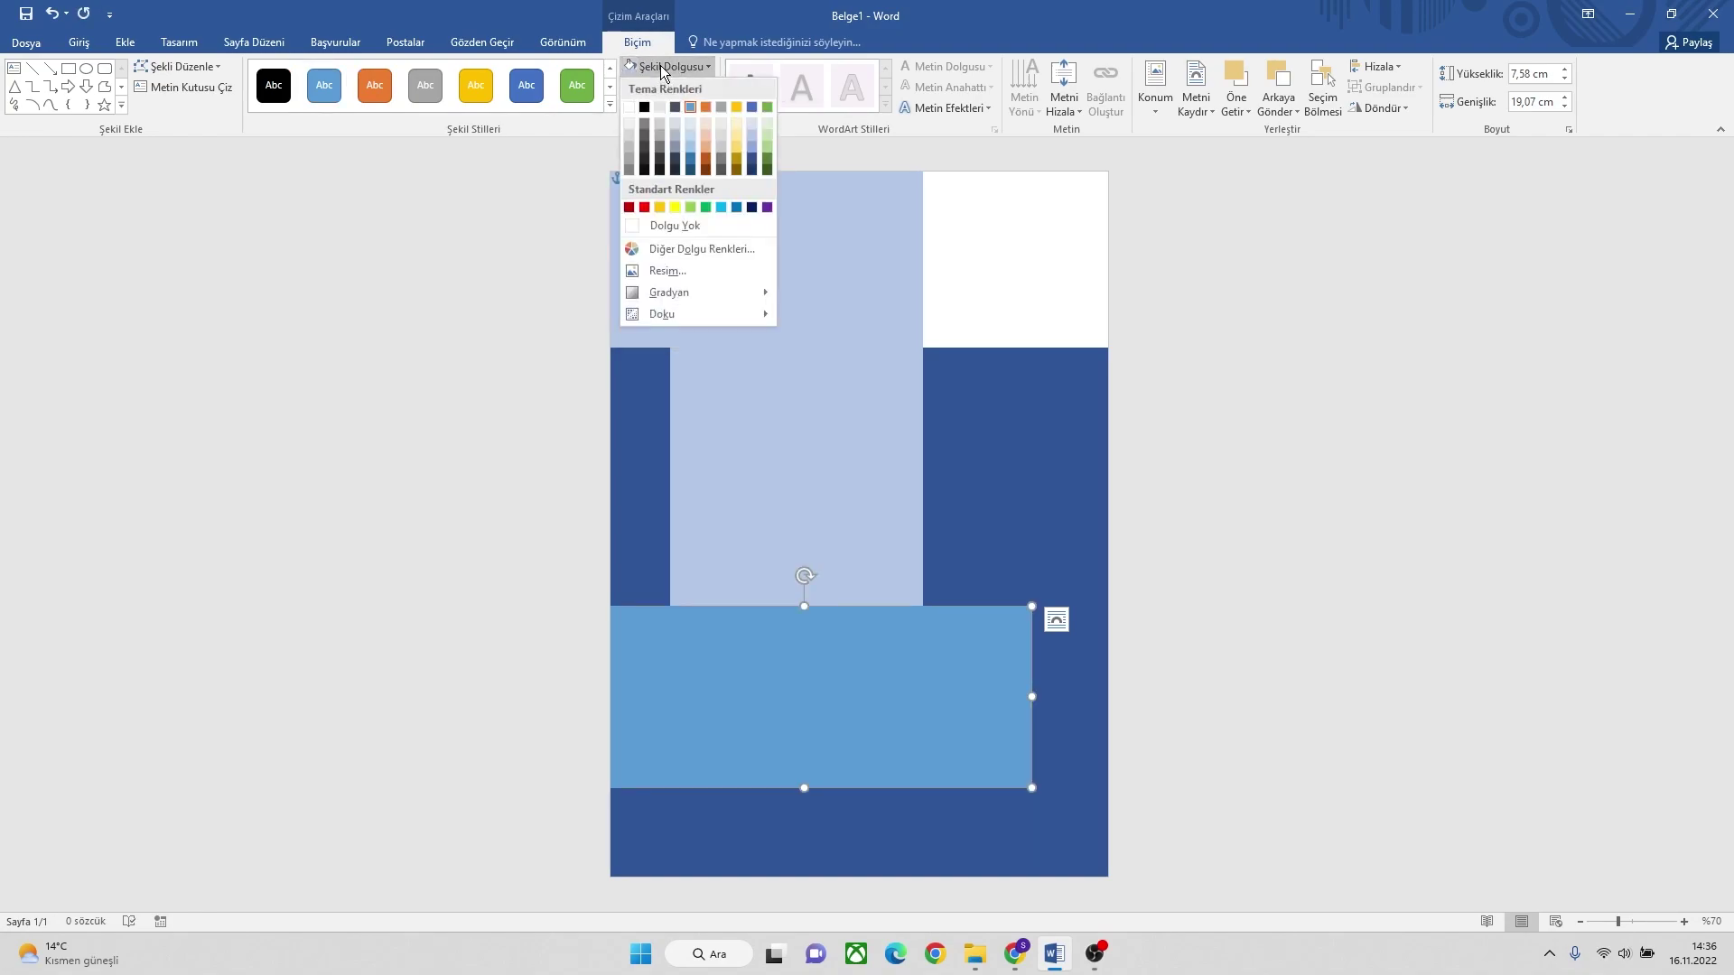
# Fill the bottom rectangle pale blue and send it behind the tall rectangle.
pyautogui.click(751, 123)
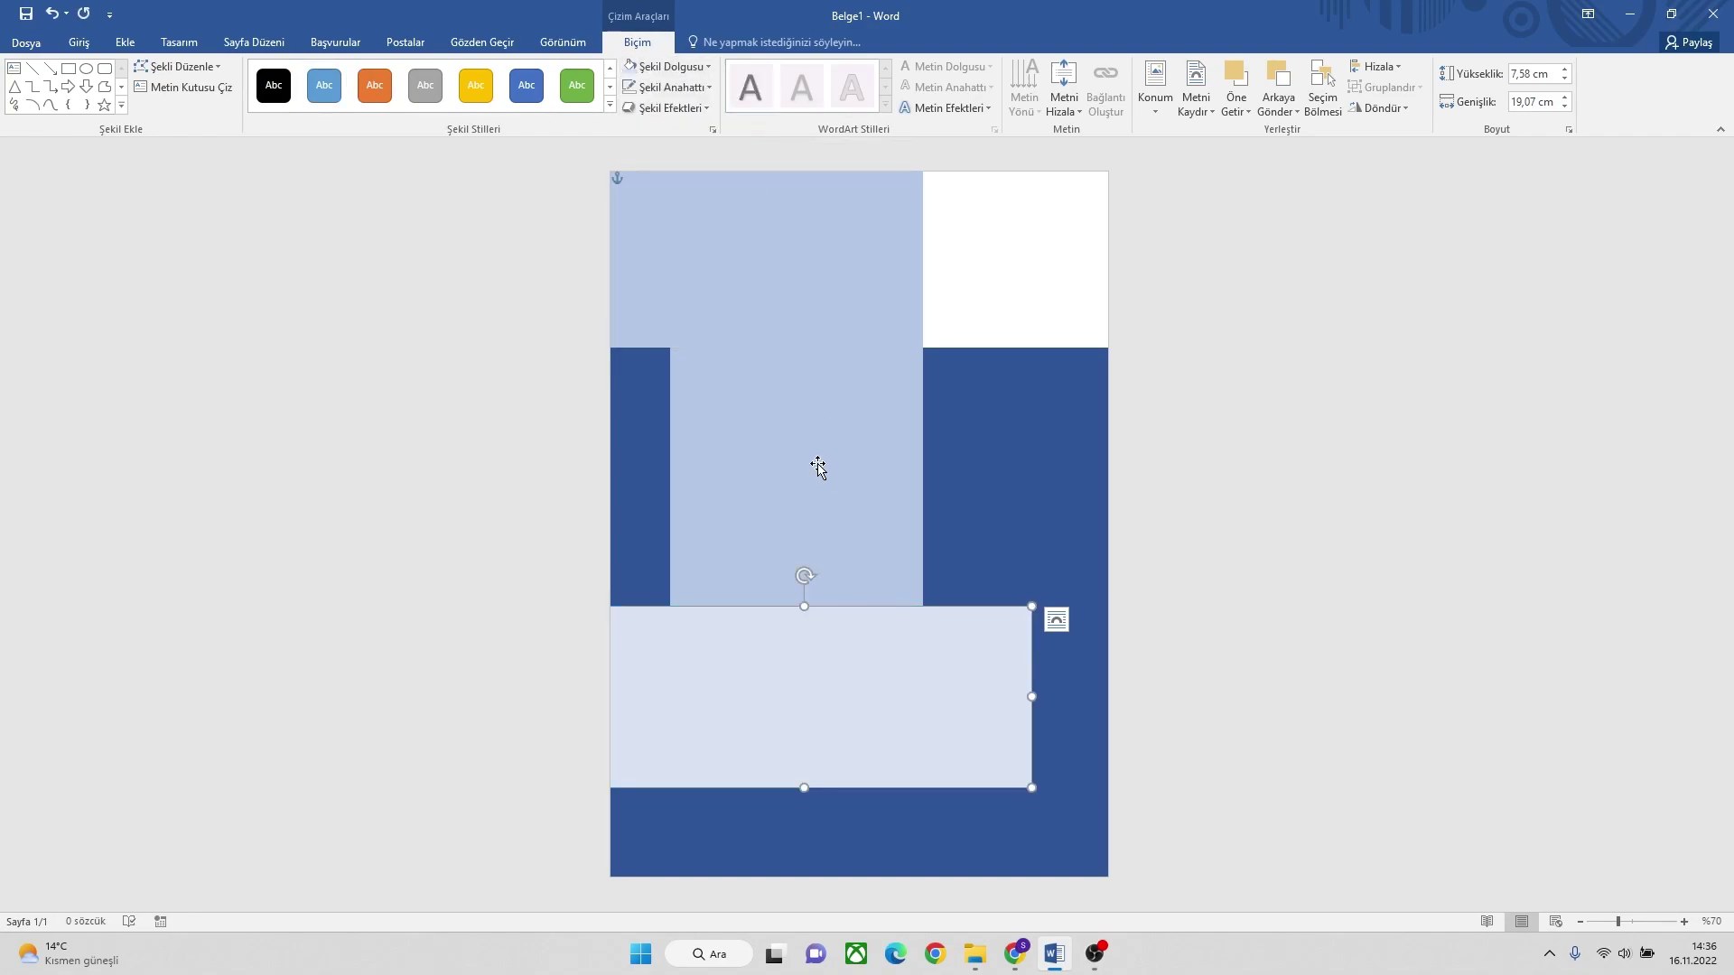
pyautogui.rightClick(890, 666)
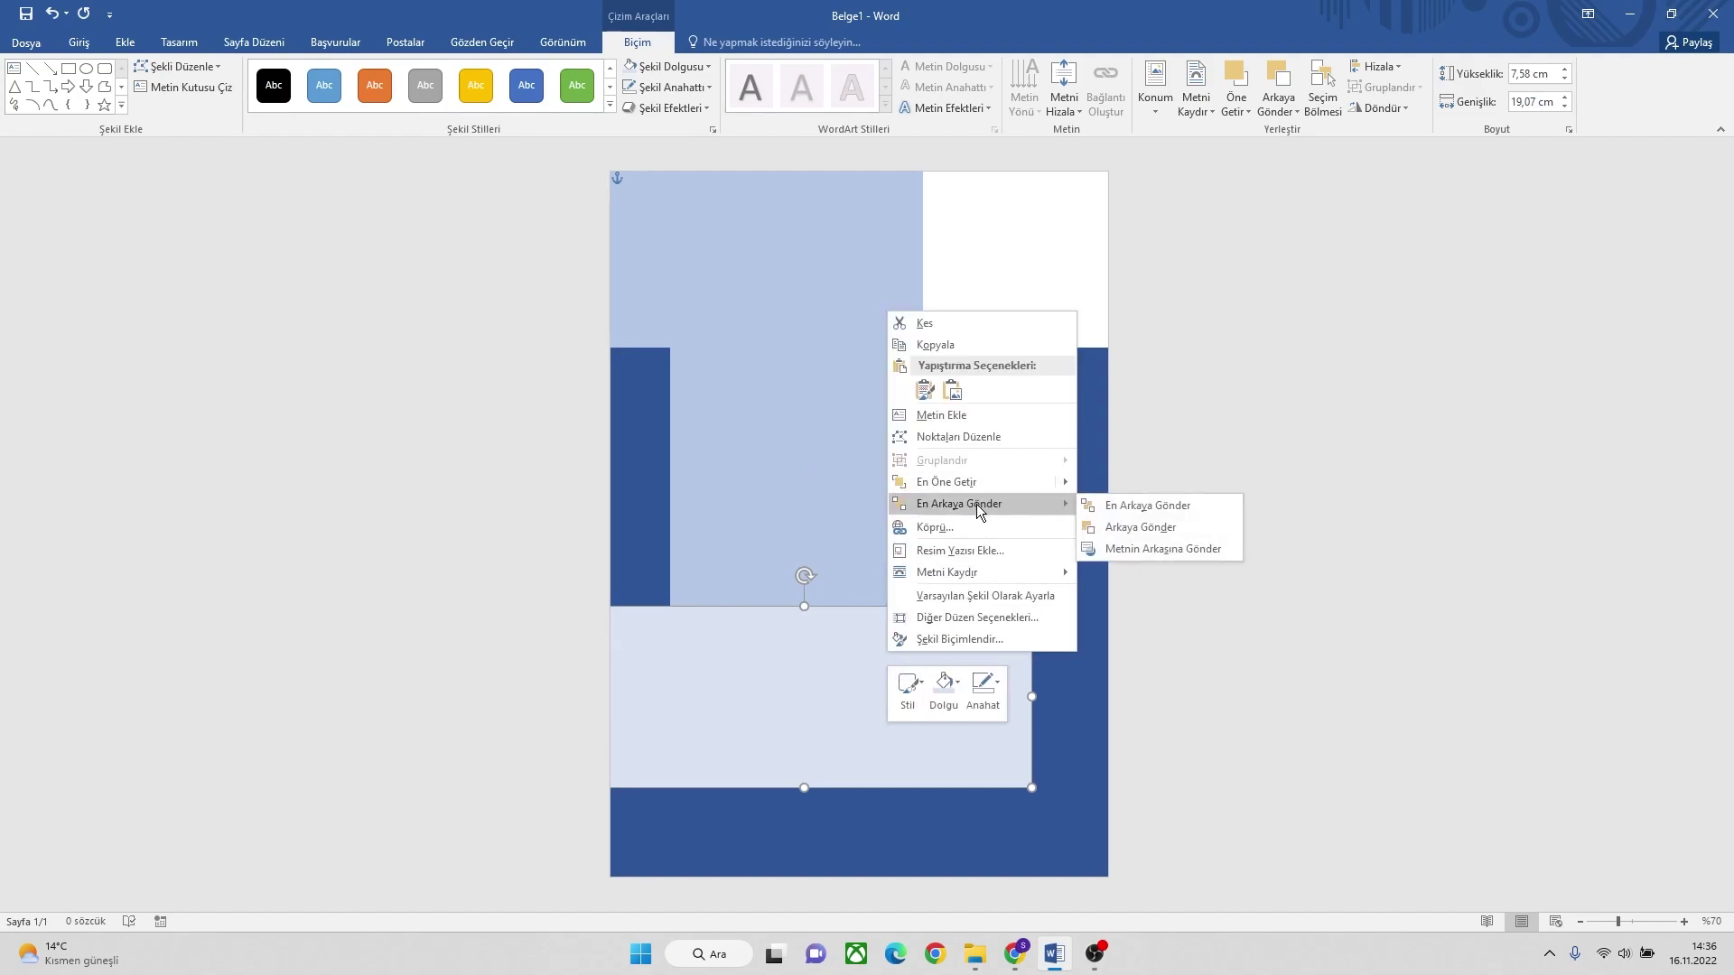
pyautogui.click(1165, 524)
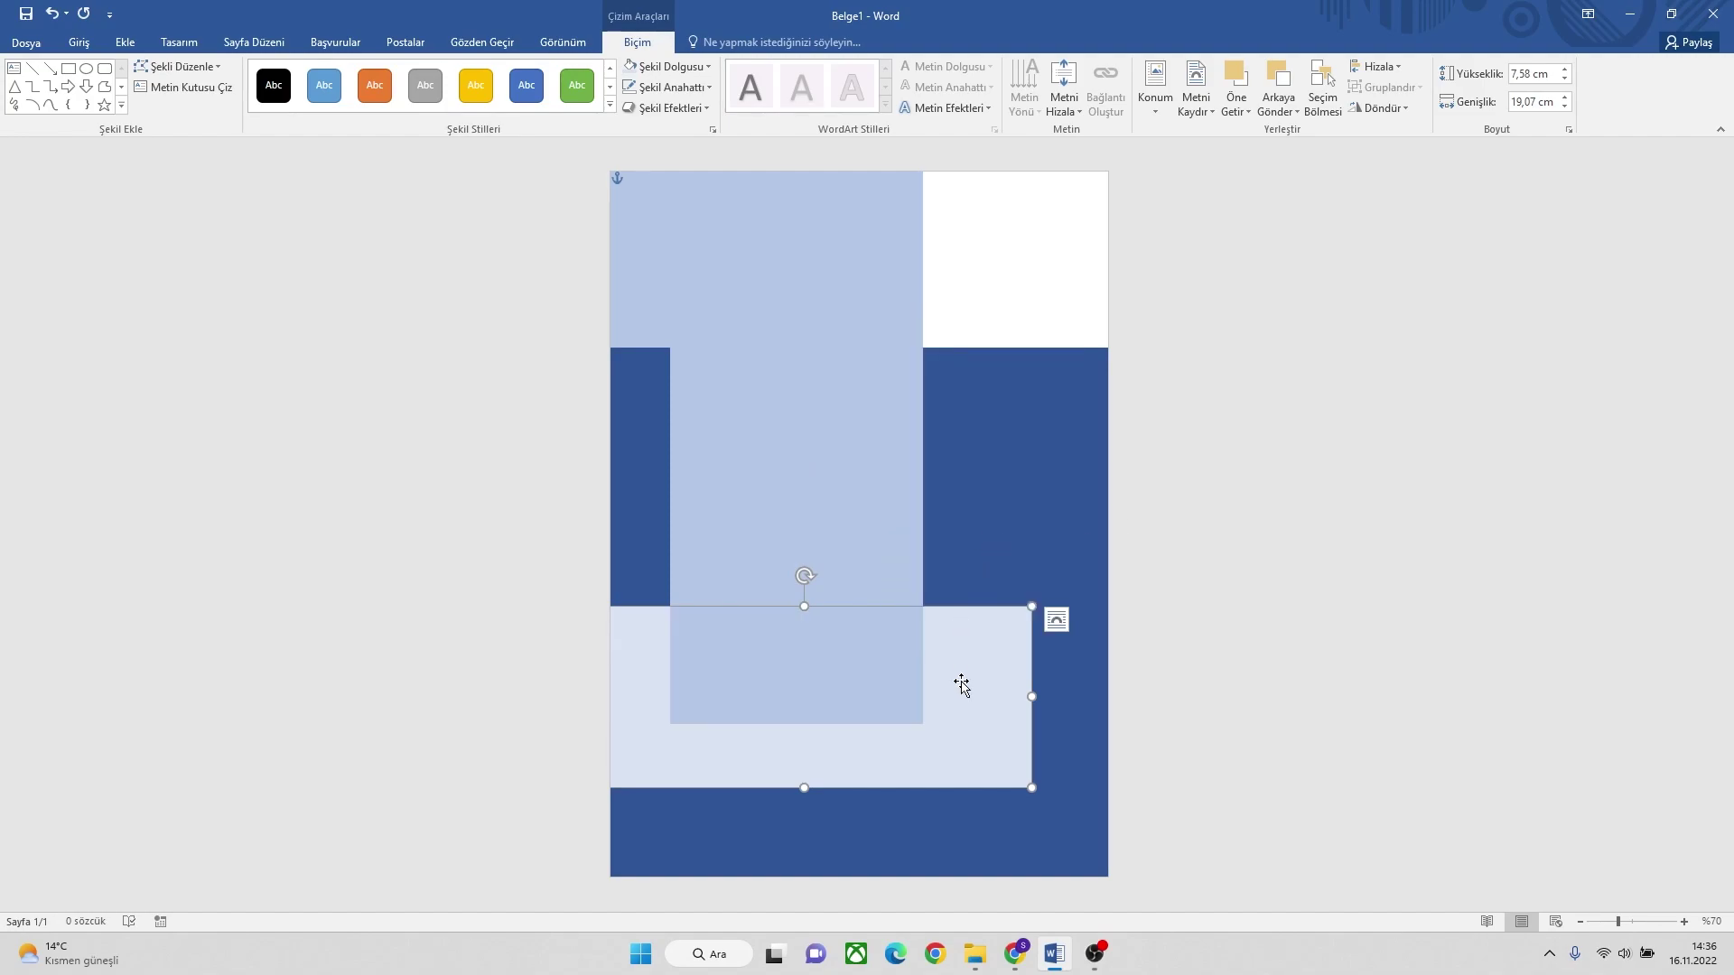
# Copy it into a 7.17 cm wide tall strip running down the left edge.
pyautogui.hotkey('alt', 'shift', 'F10')
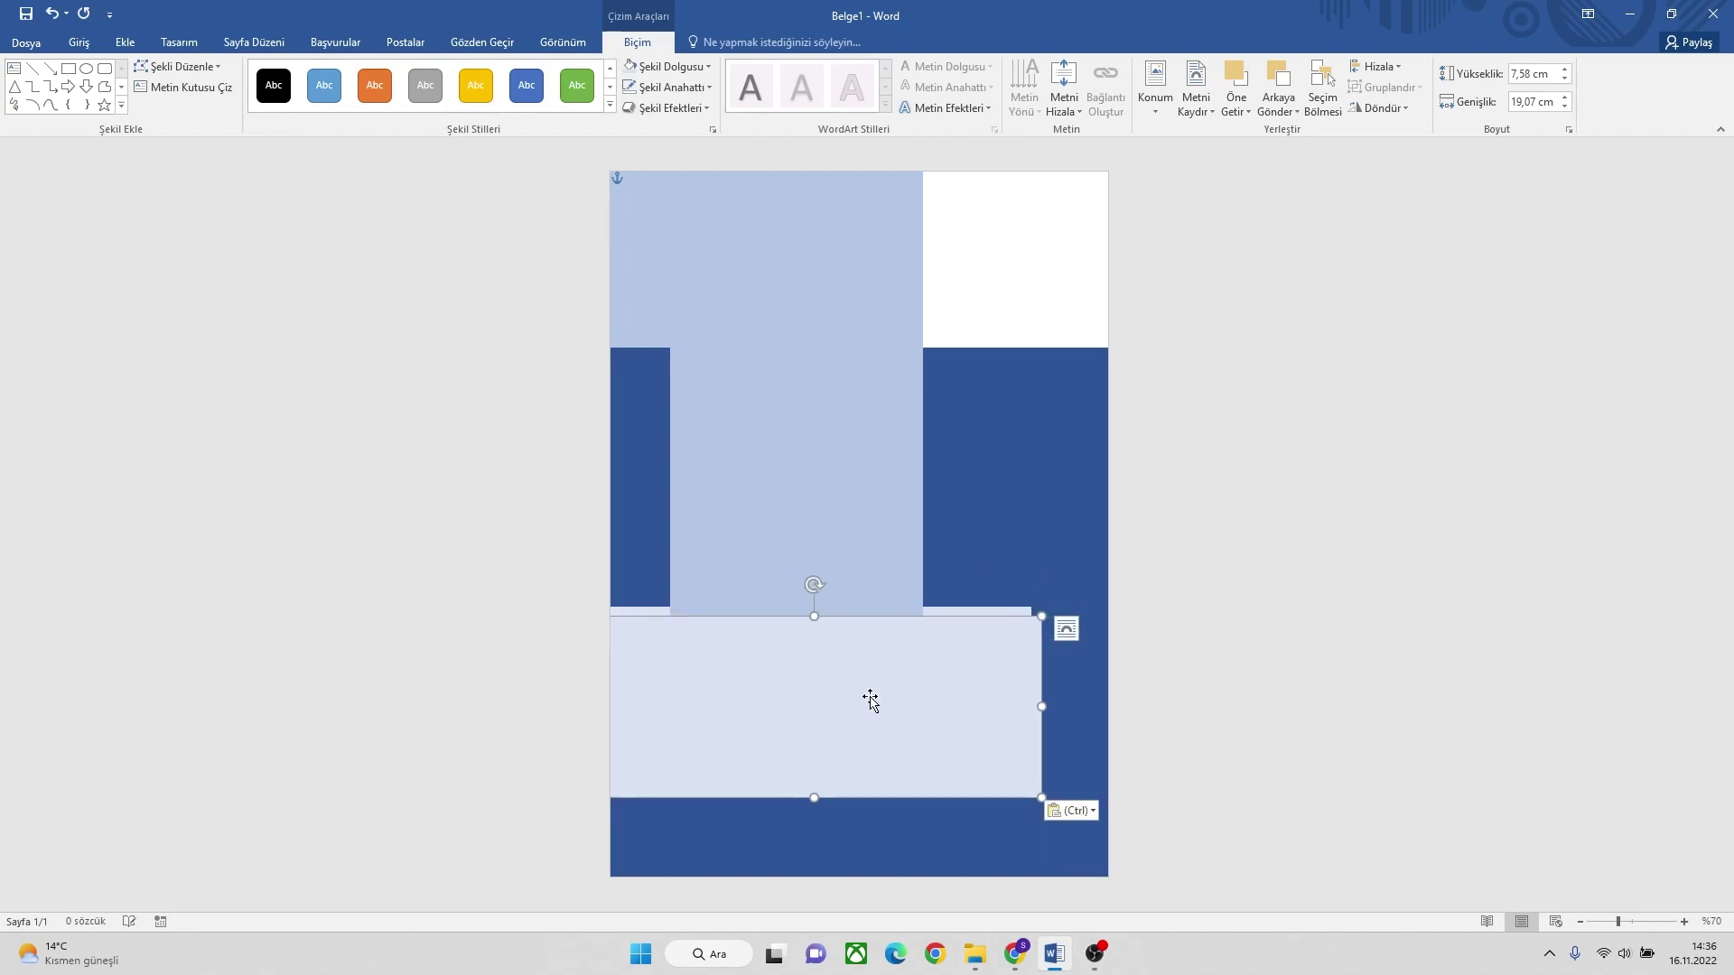
pyautogui.moveTo(871, 701); pyautogui.dragTo(820, 427)
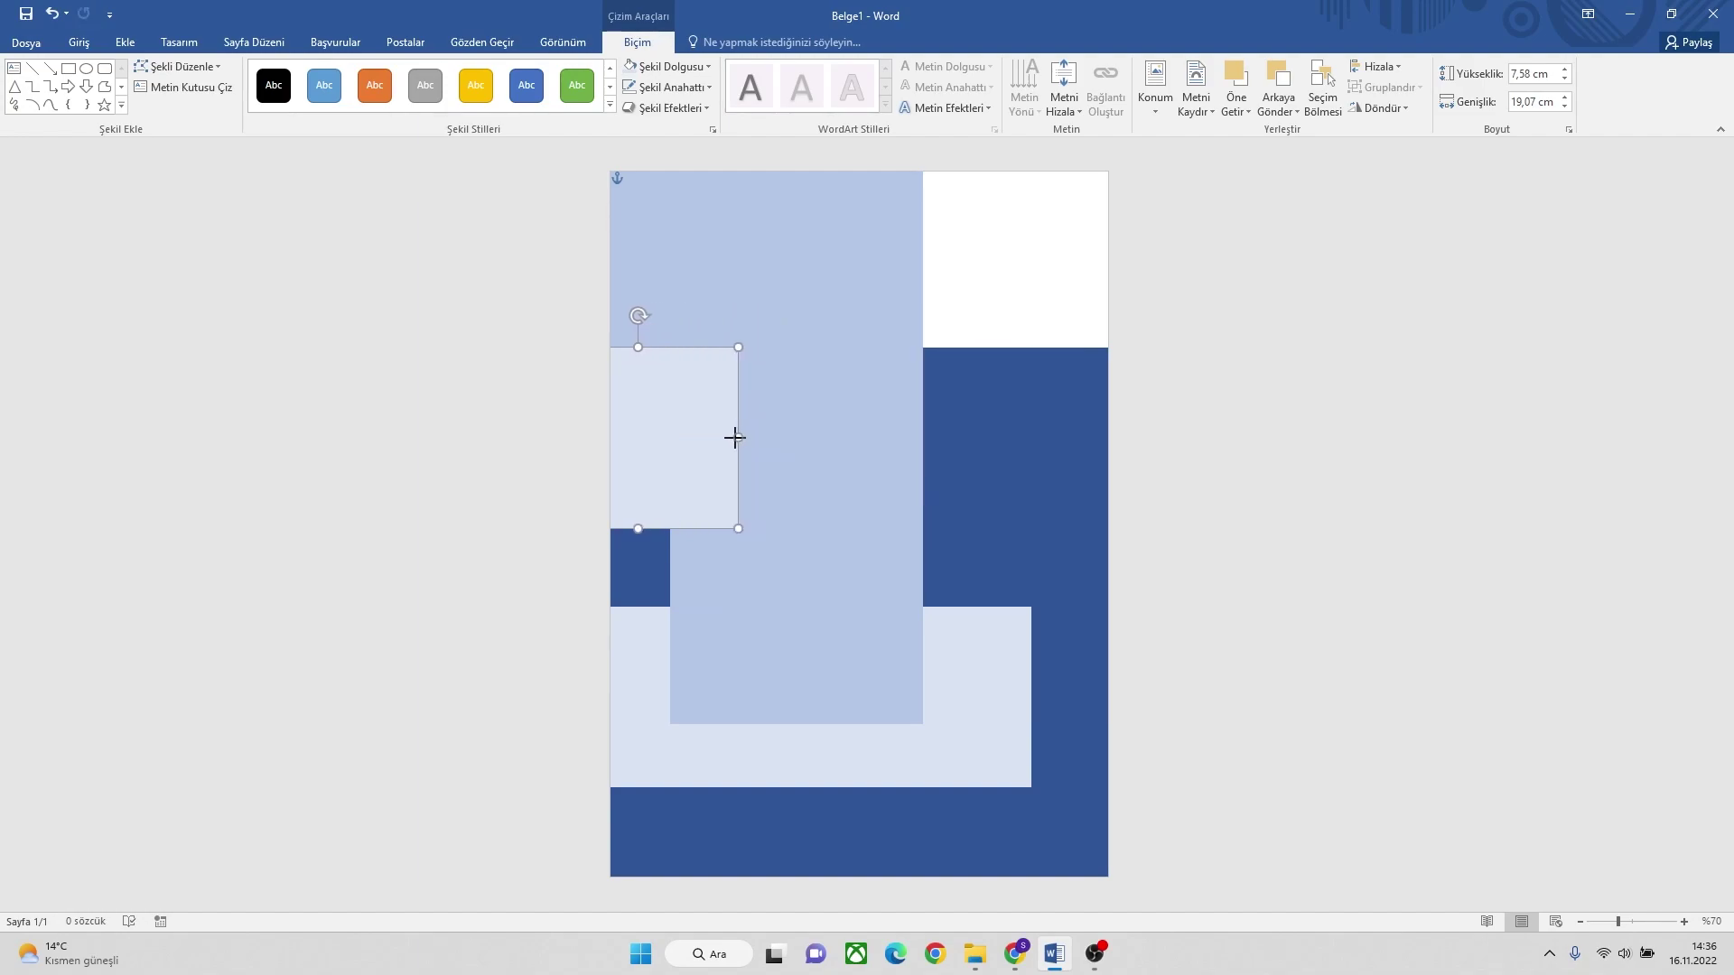
pyautogui.moveTo(994, 440); pyautogui.dragTo(709, 440)
pyautogui.moveTo(623, 528); pyautogui.dragTo(622, 773)
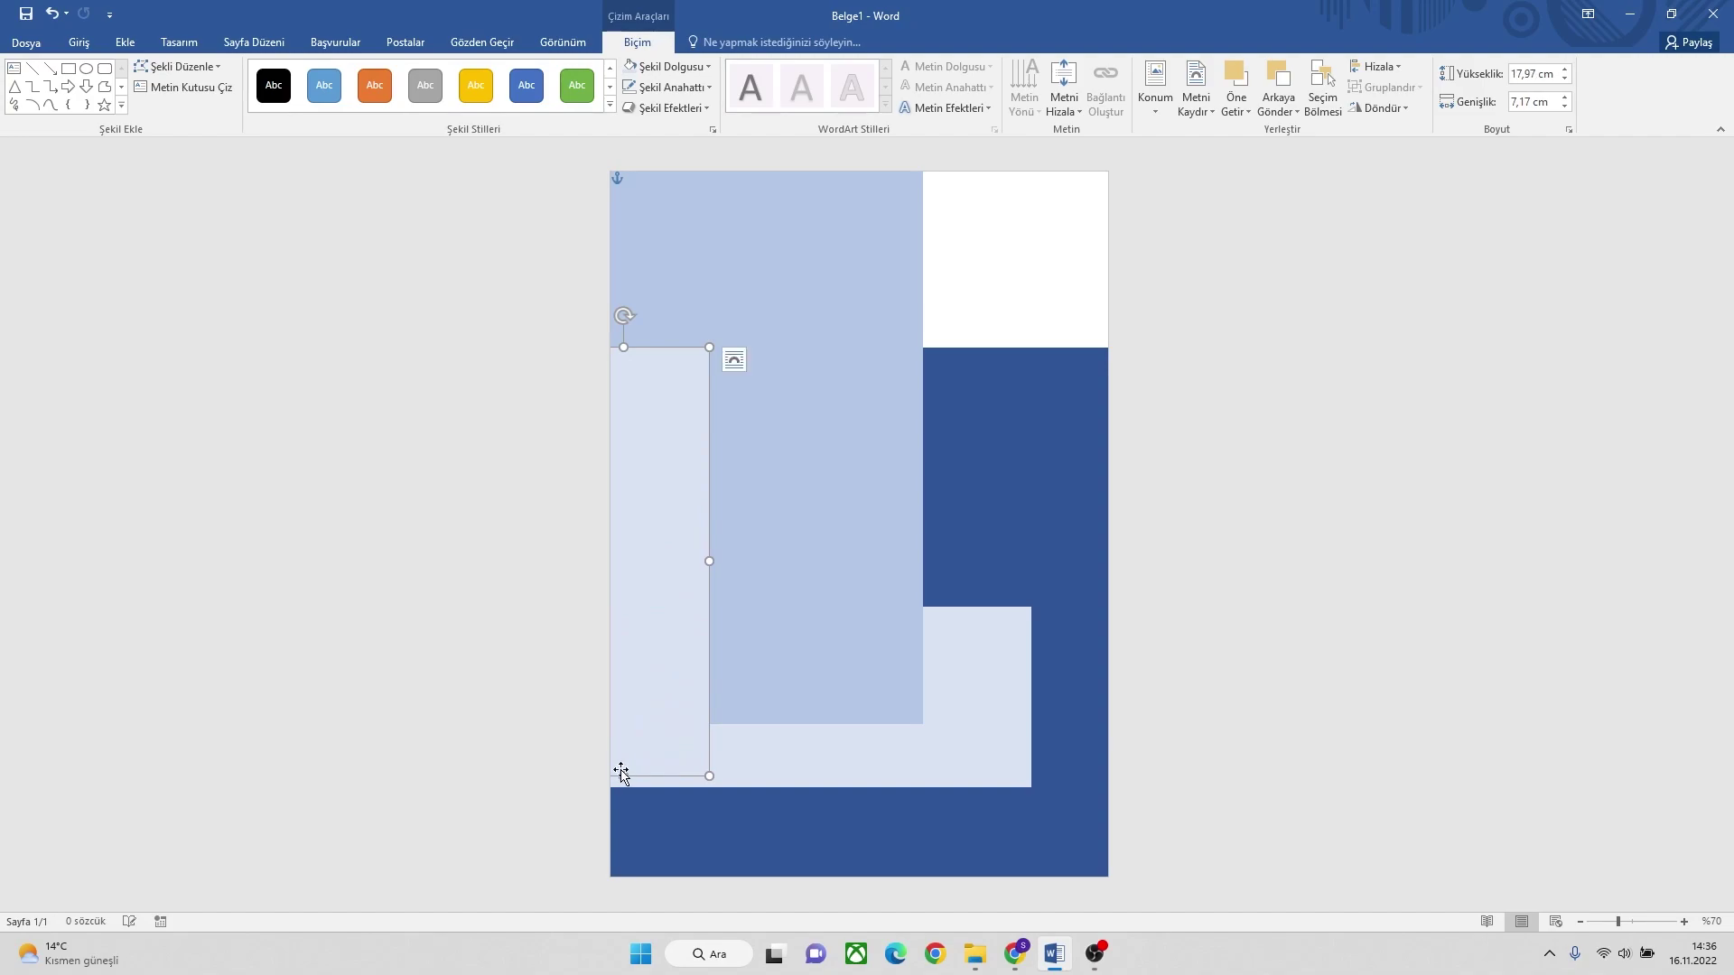
# Group the left strip and bottom rectangle into one L-shape and send it one layer back.
pyautogui.keyDown('shift'); pyautogui.click(771, 759); pyautogui.keyUp('shift')
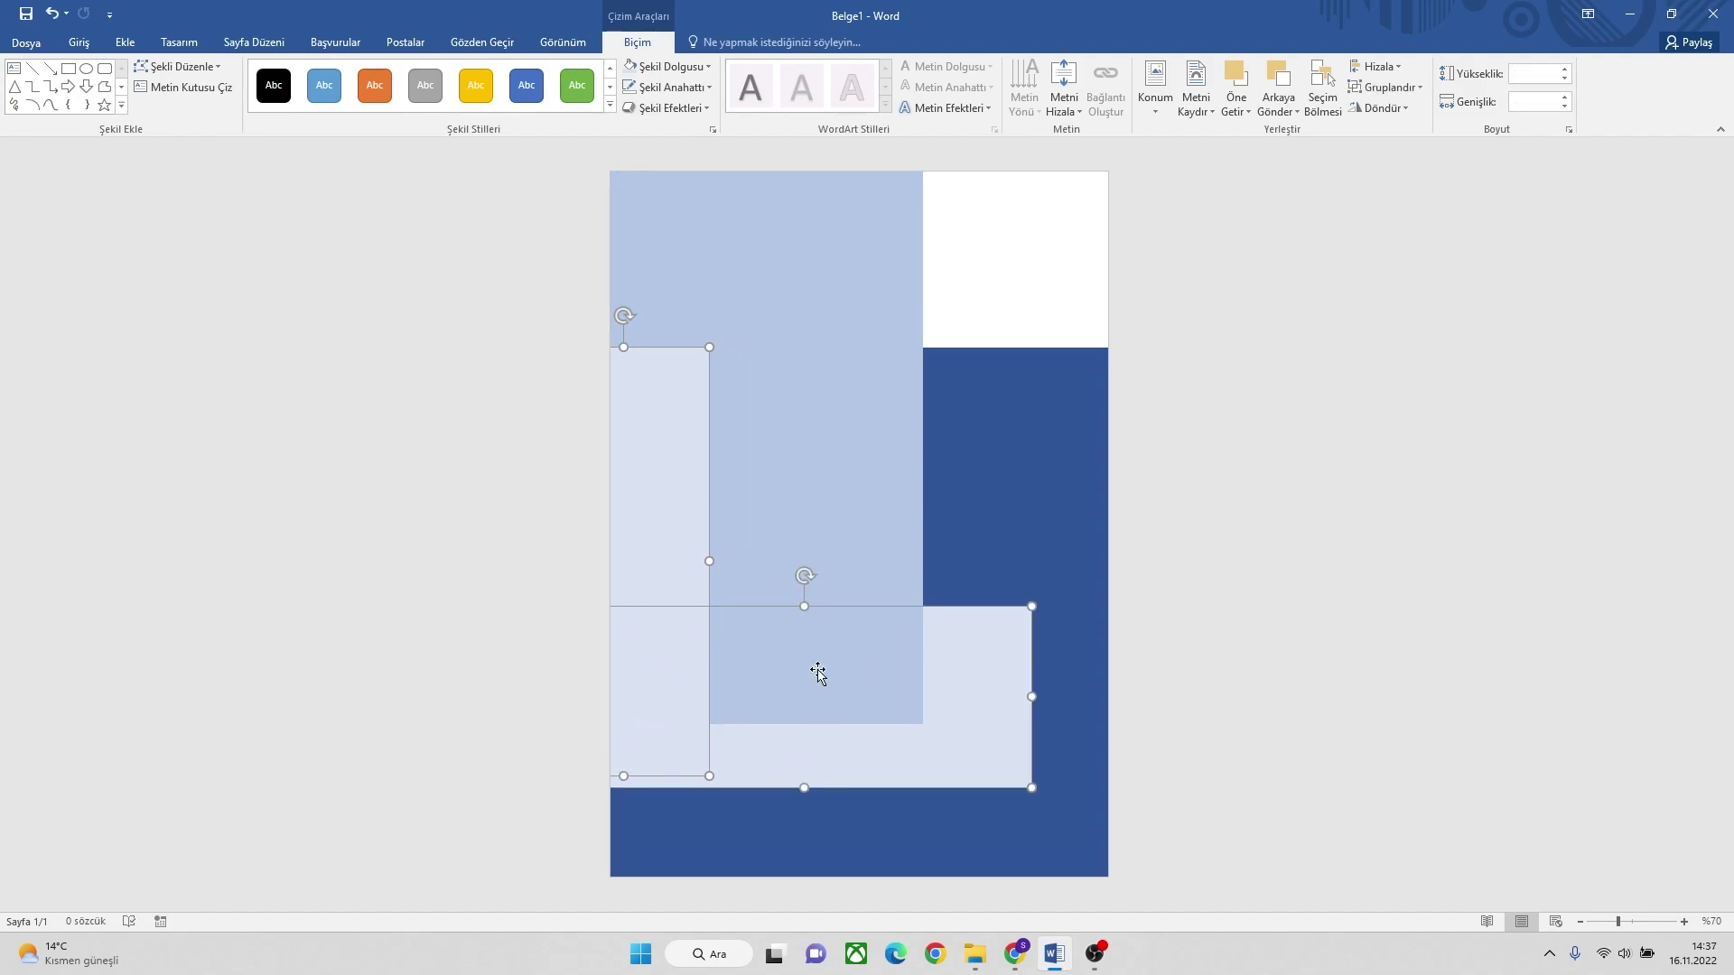
pyautogui.click(1379, 91)
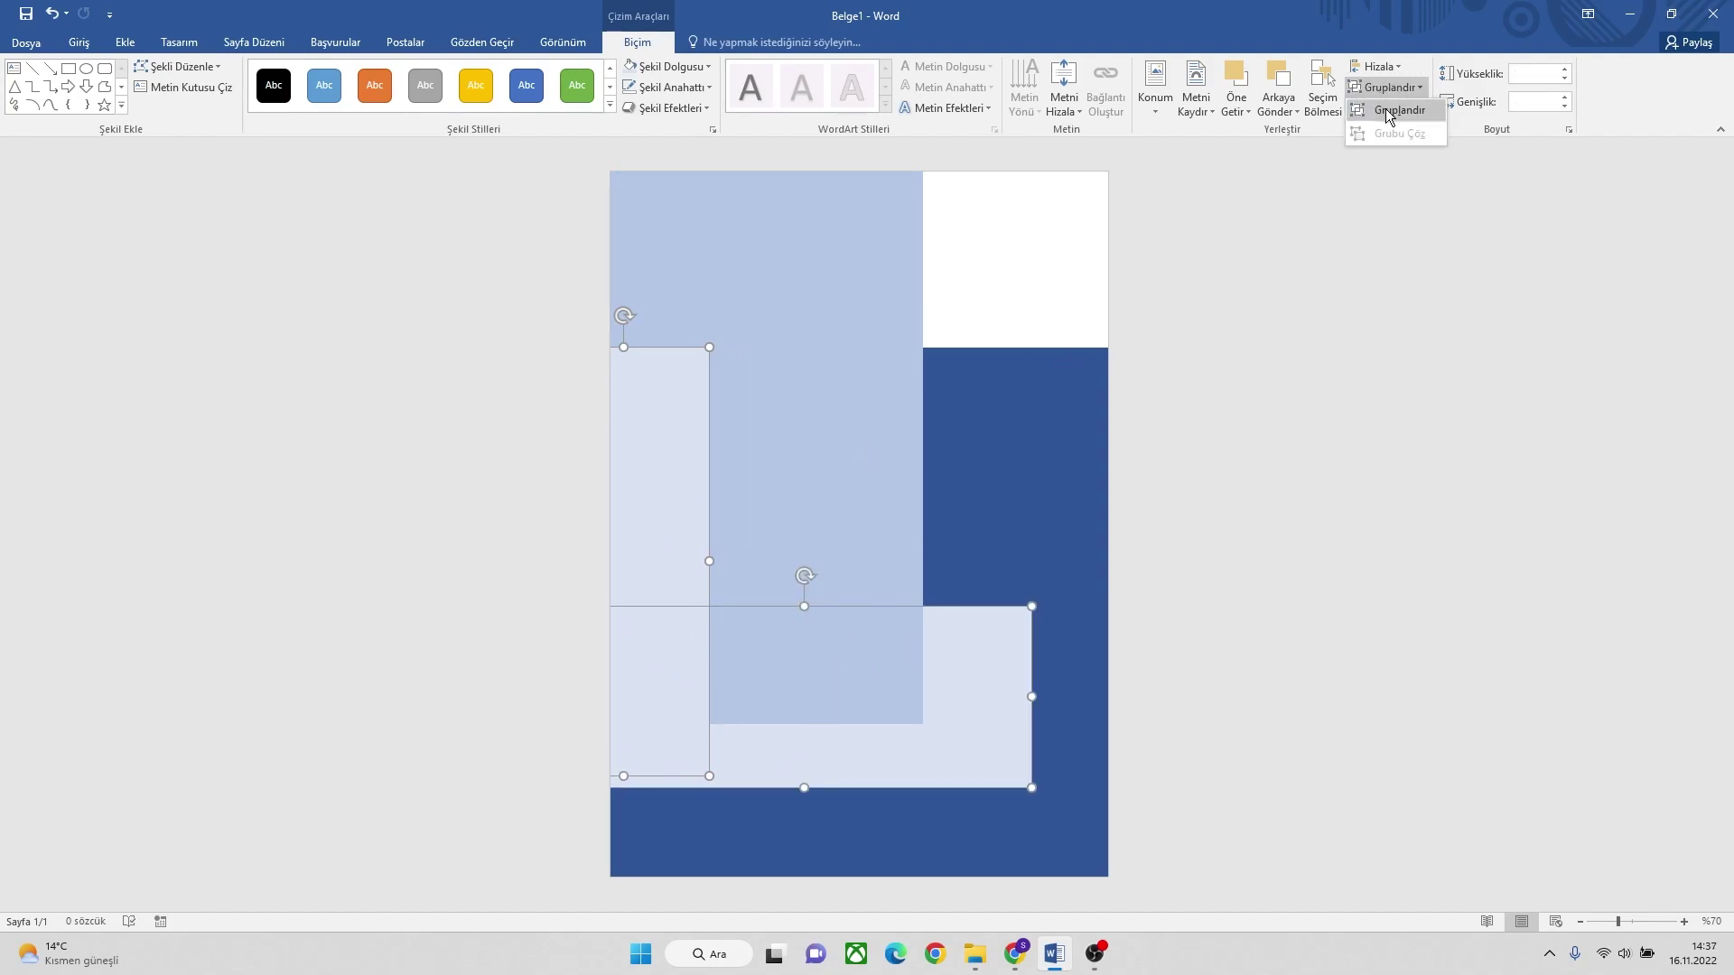
pyautogui.click(1385, 108)
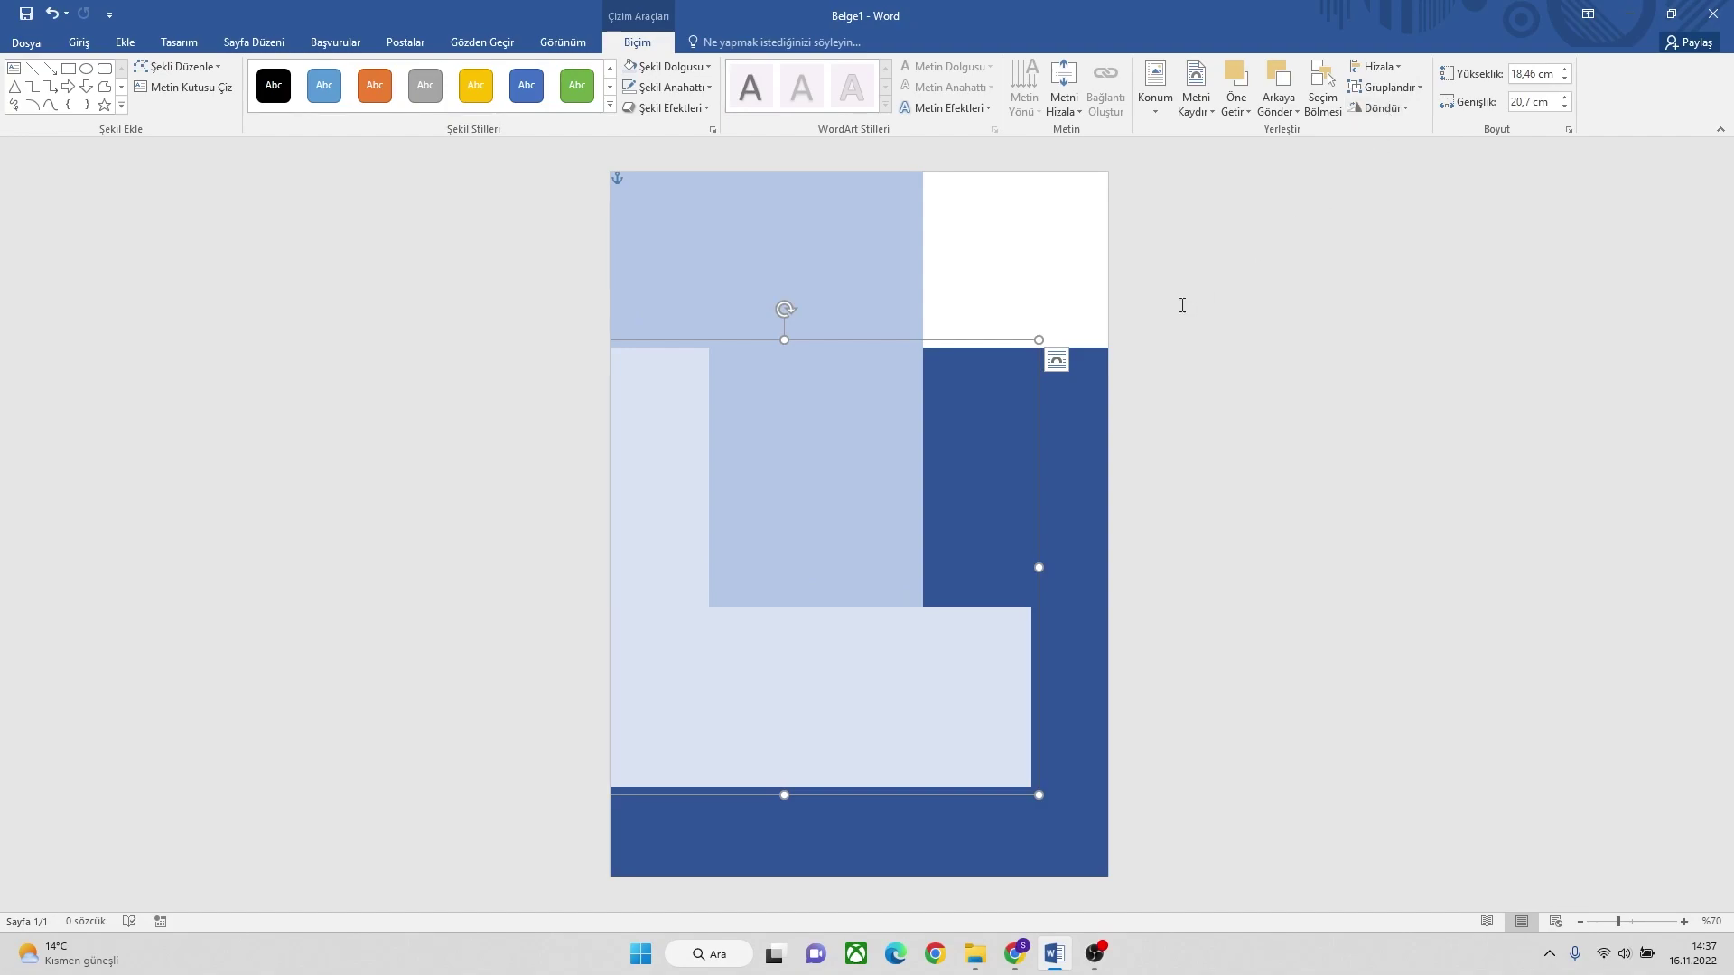
pyautogui.rightClick(642, 517)
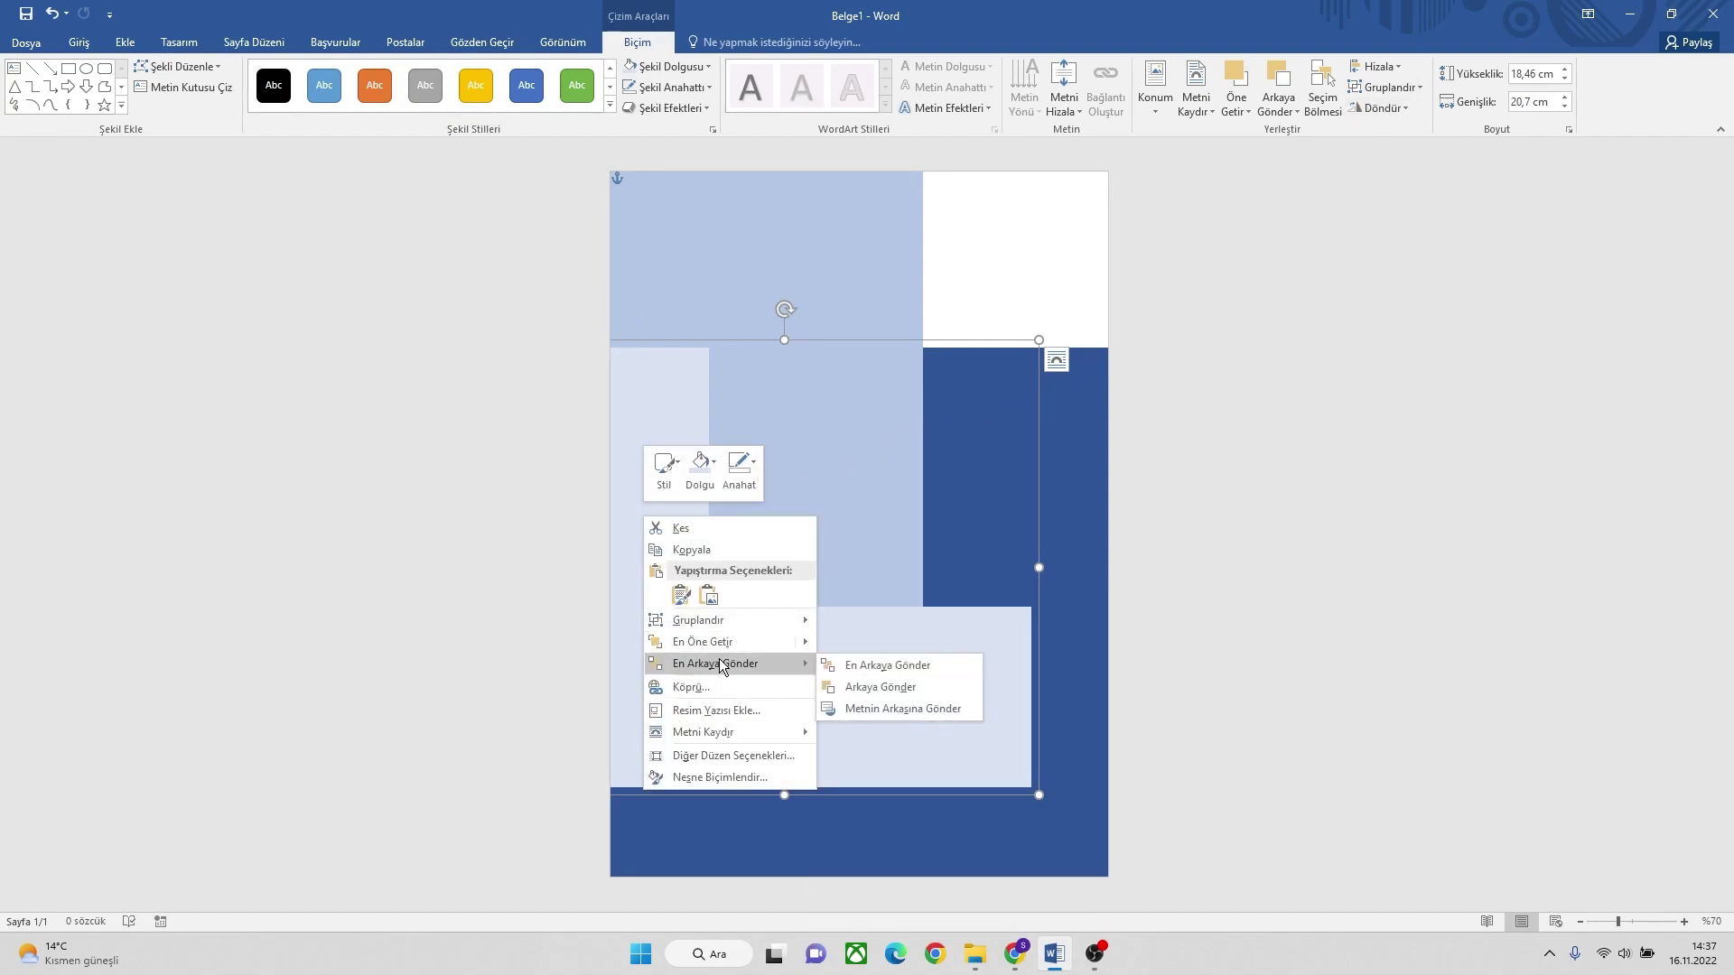
pyautogui.click(882, 690)
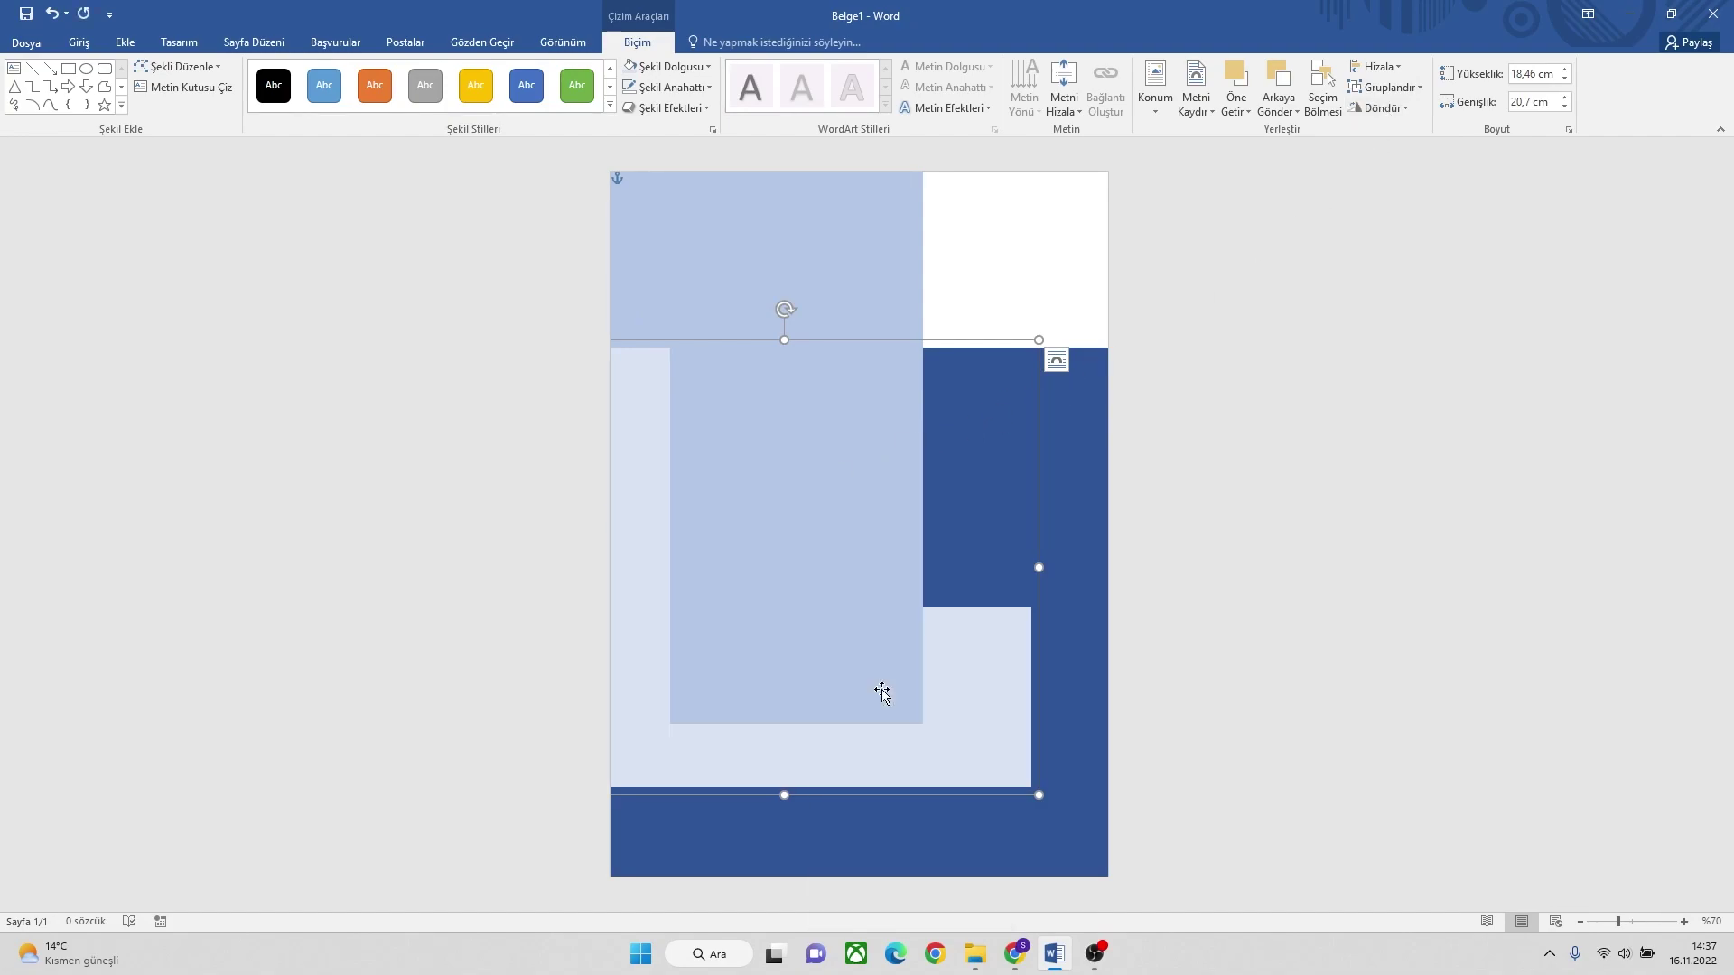
pyautogui.click(802, 509)
pyautogui.click(1074, 470)
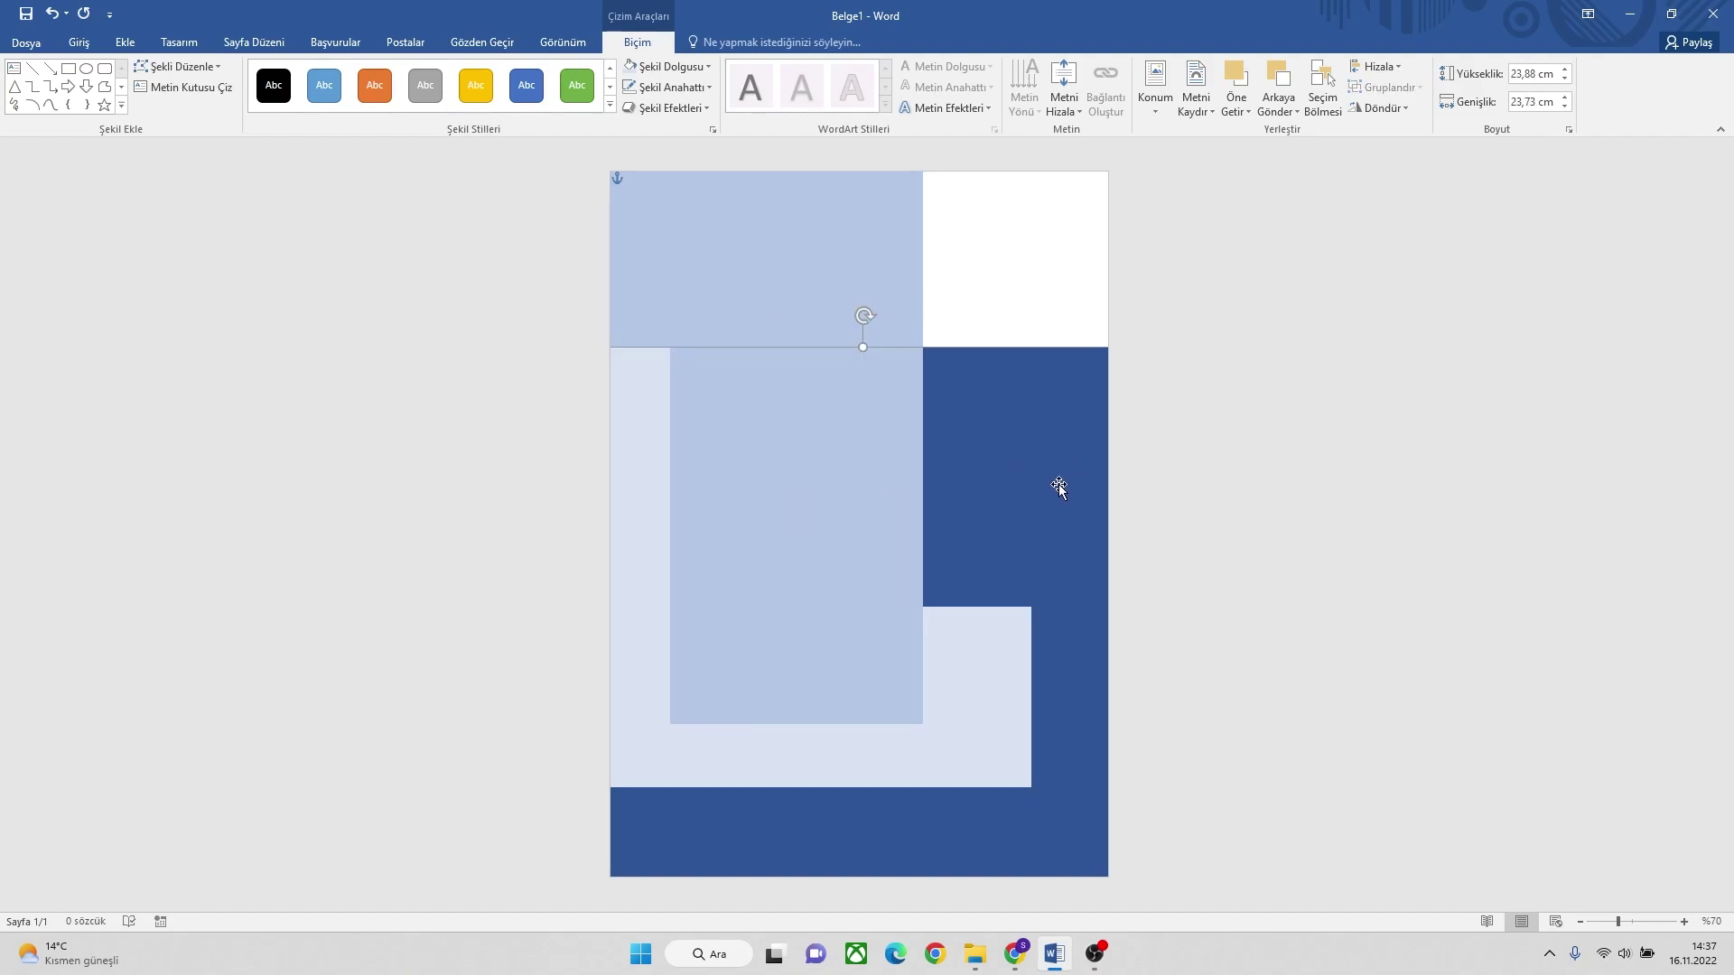
# Draw a thin, outline-free dark blue bar and place it beside the tall rectangle's lower end.
pyautogui.click(124, 42)
pyautogui.click(291, 79)
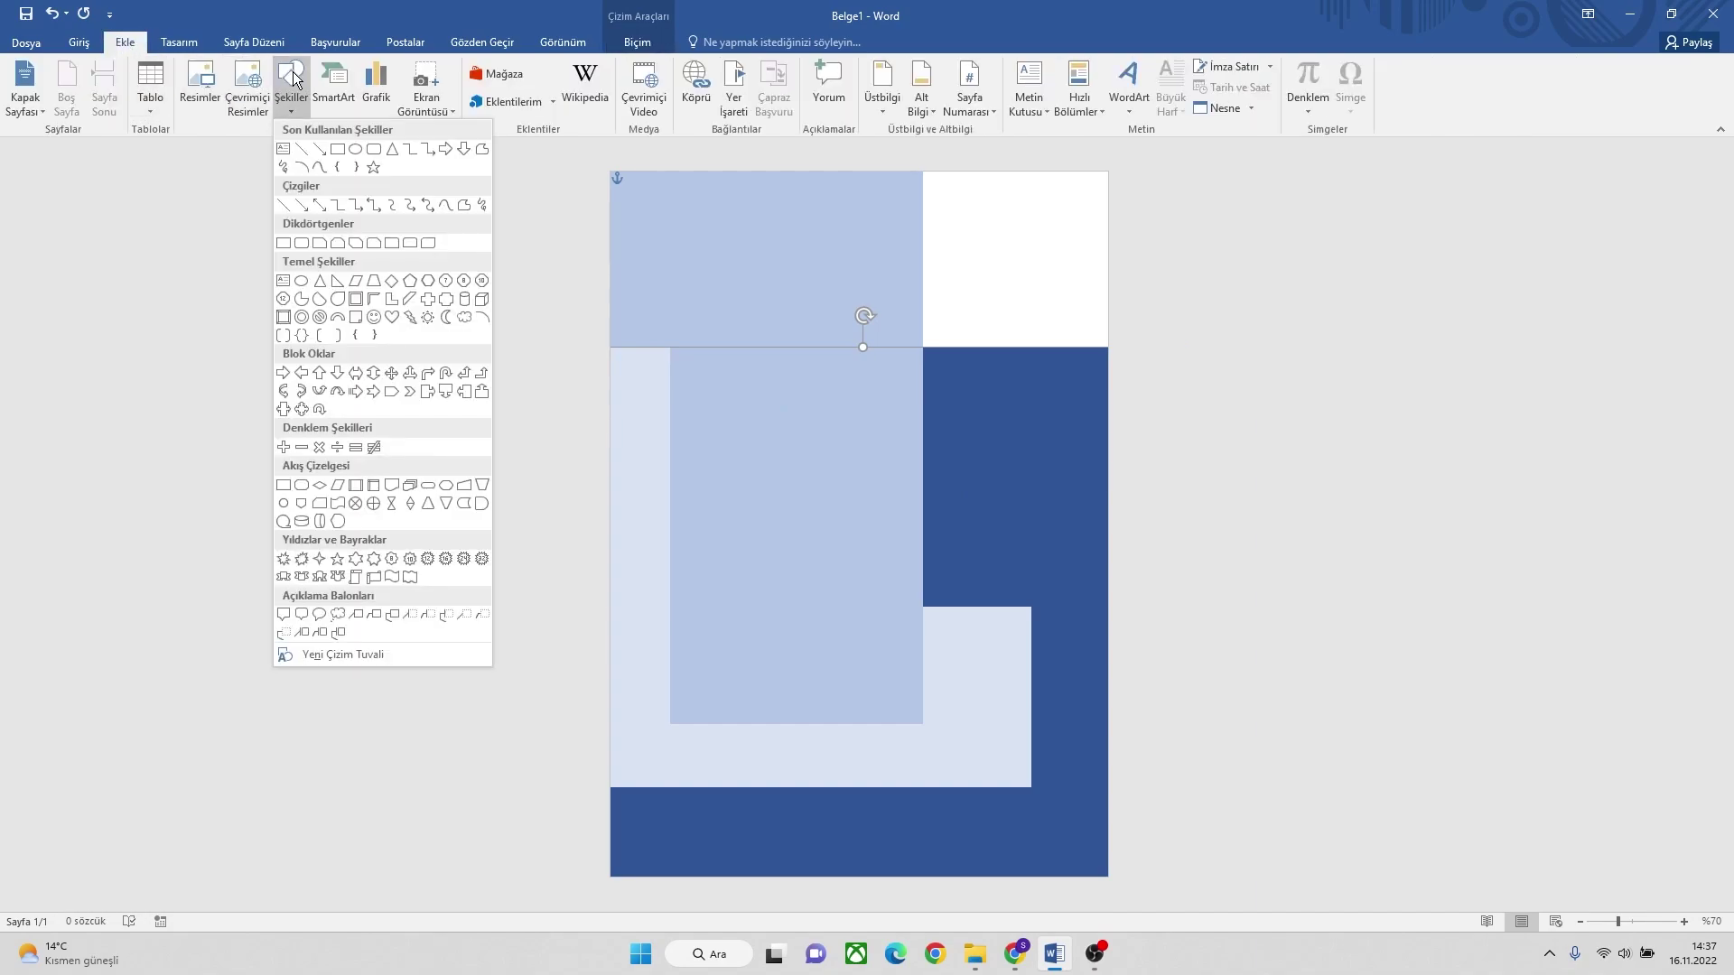
pyautogui.click(334, 146)
pyautogui.moveTo(967, 211); pyautogui.dragTo(998, 320)
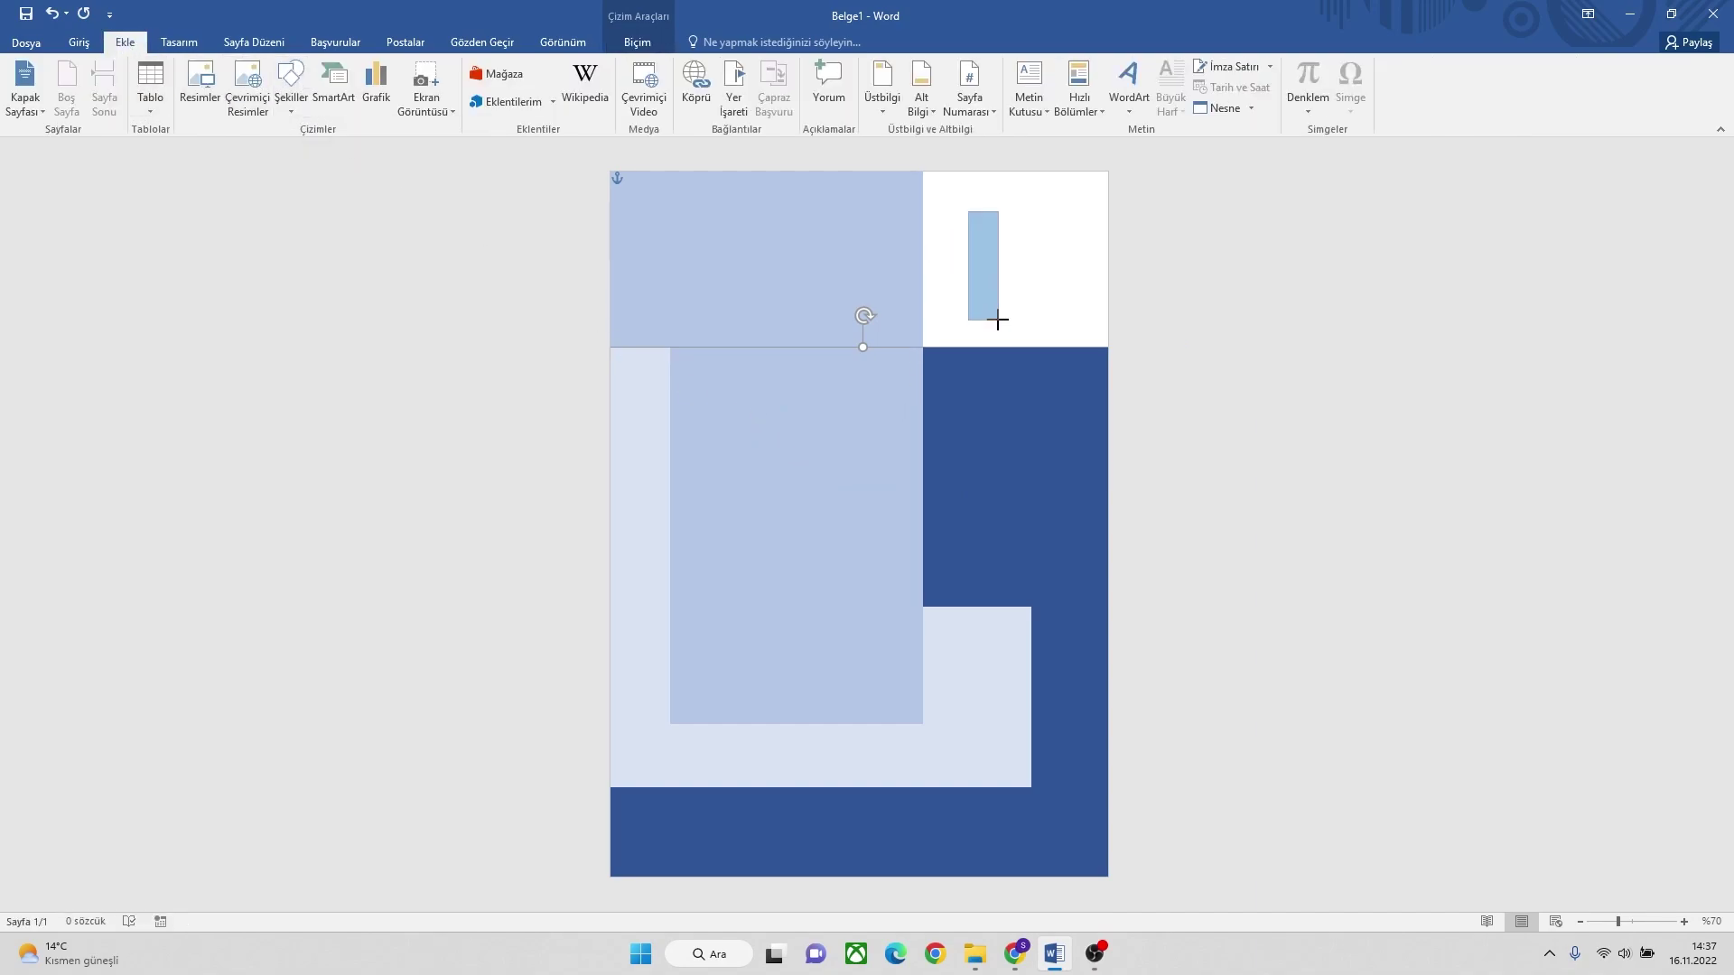
pyautogui.click(673, 71)
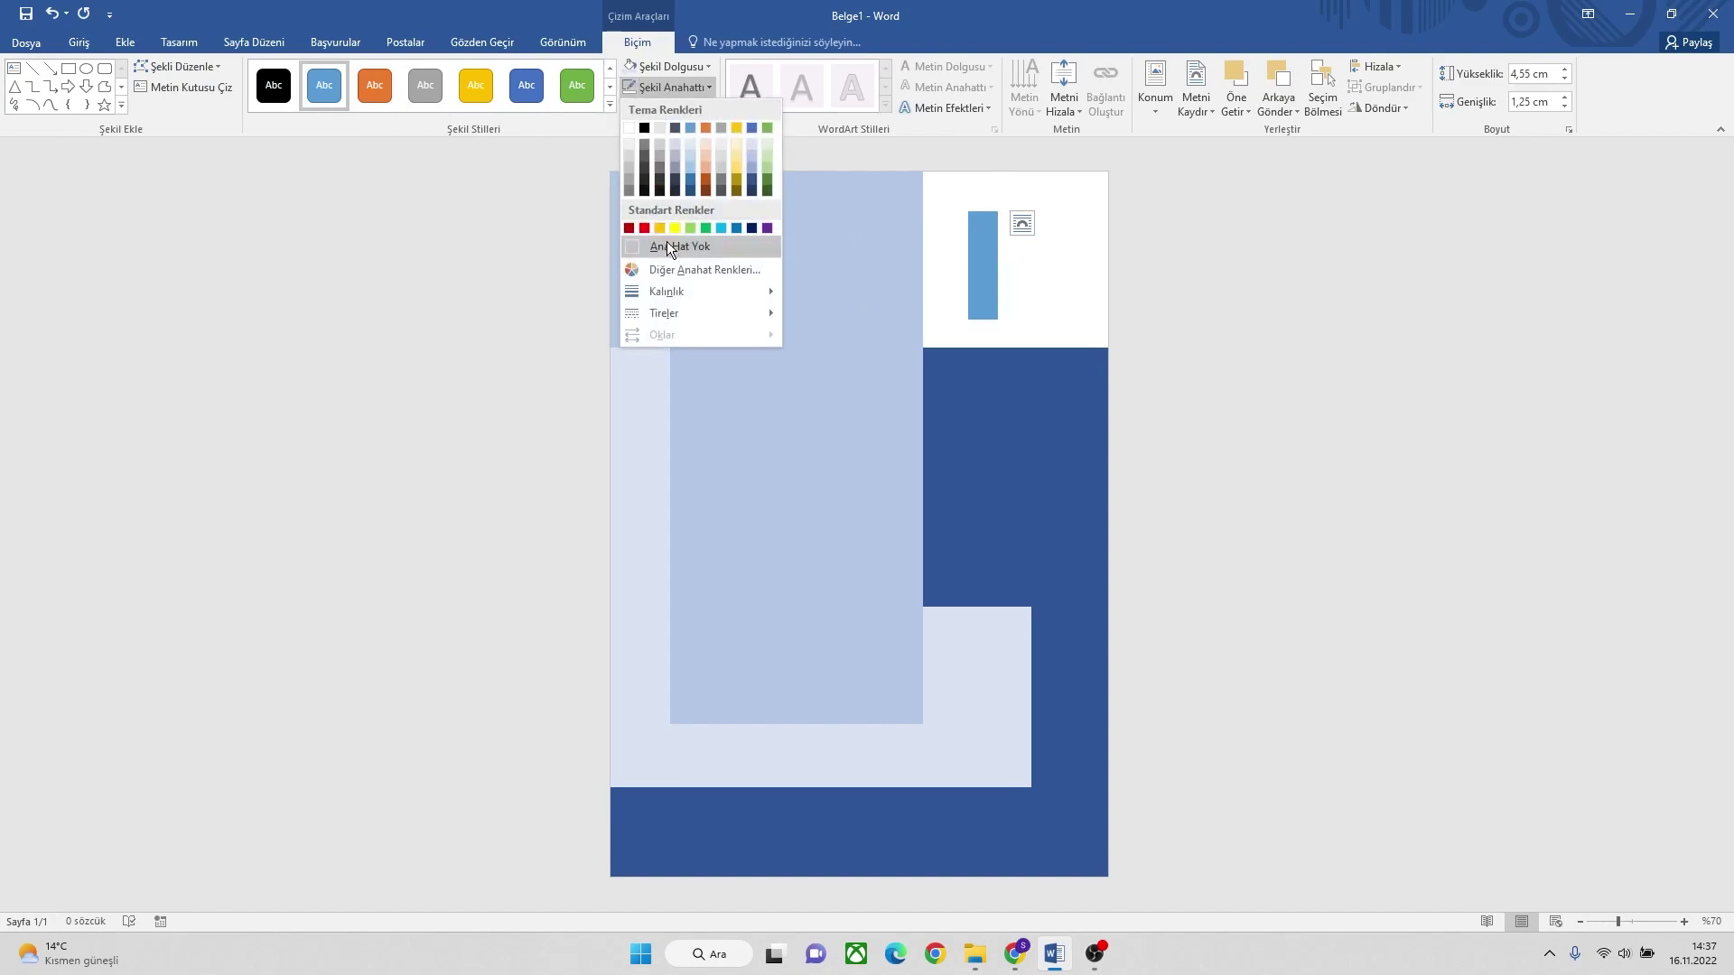
pyautogui.click(665, 70)
pyautogui.click(659, 64)
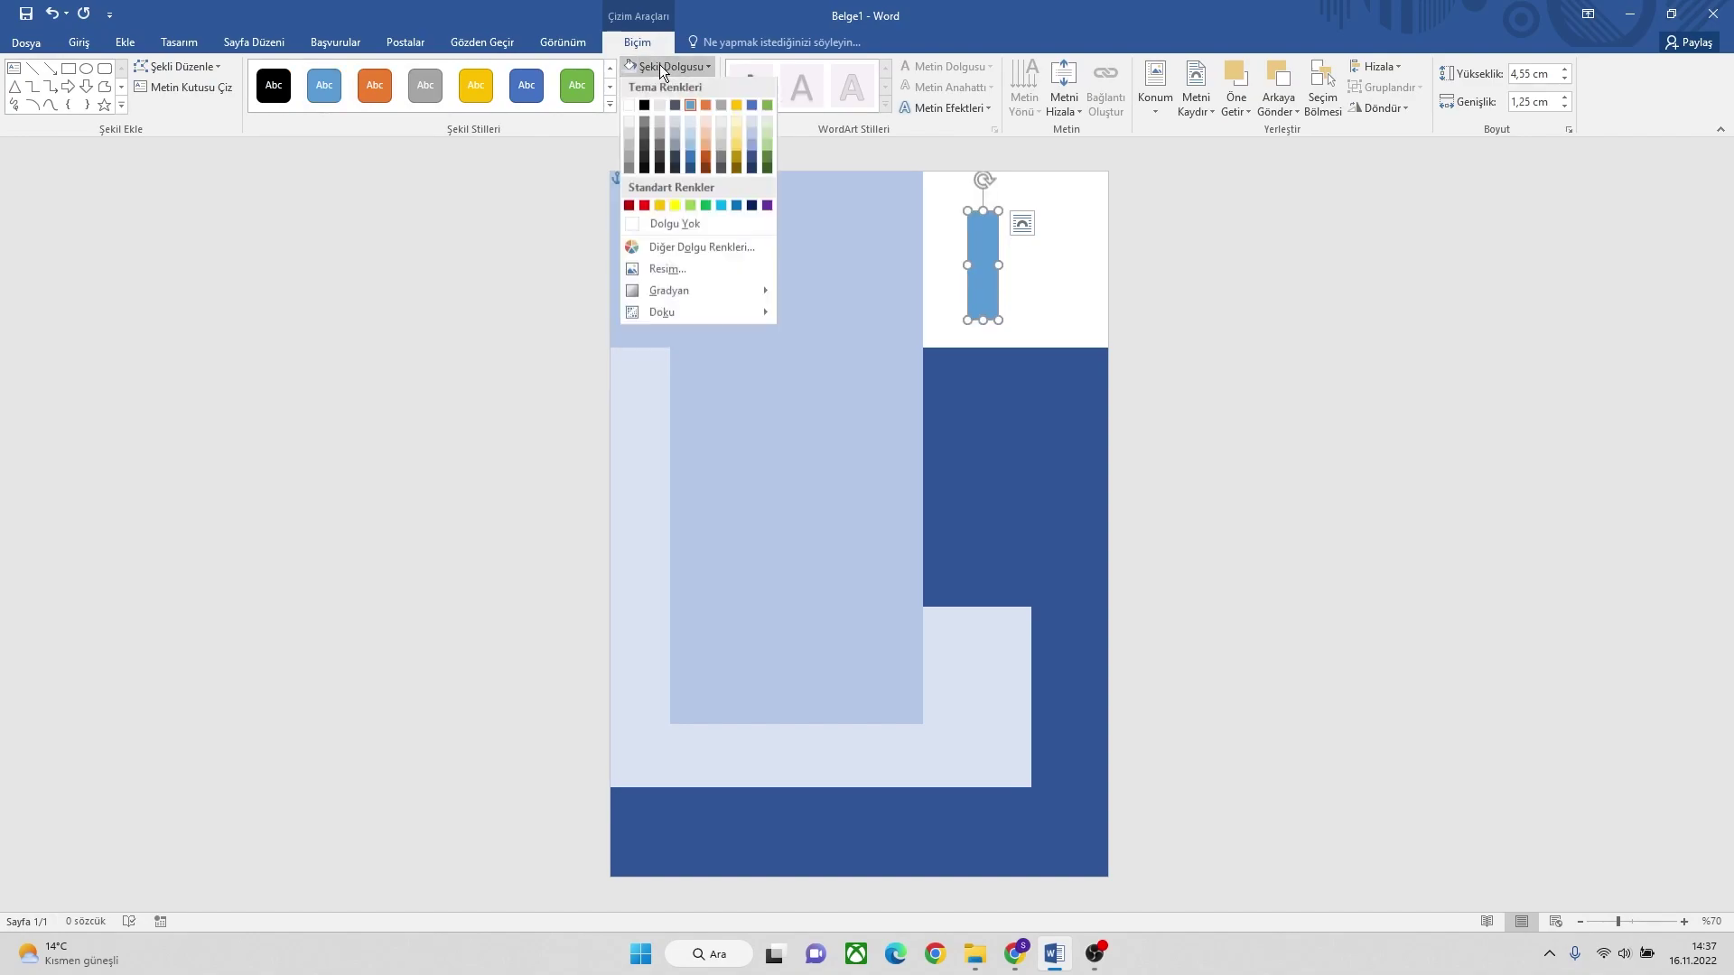
pyautogui.click(753, 162)
pyautogui.moveTo(982, 262); pyautogui.dragTo(939, 648)
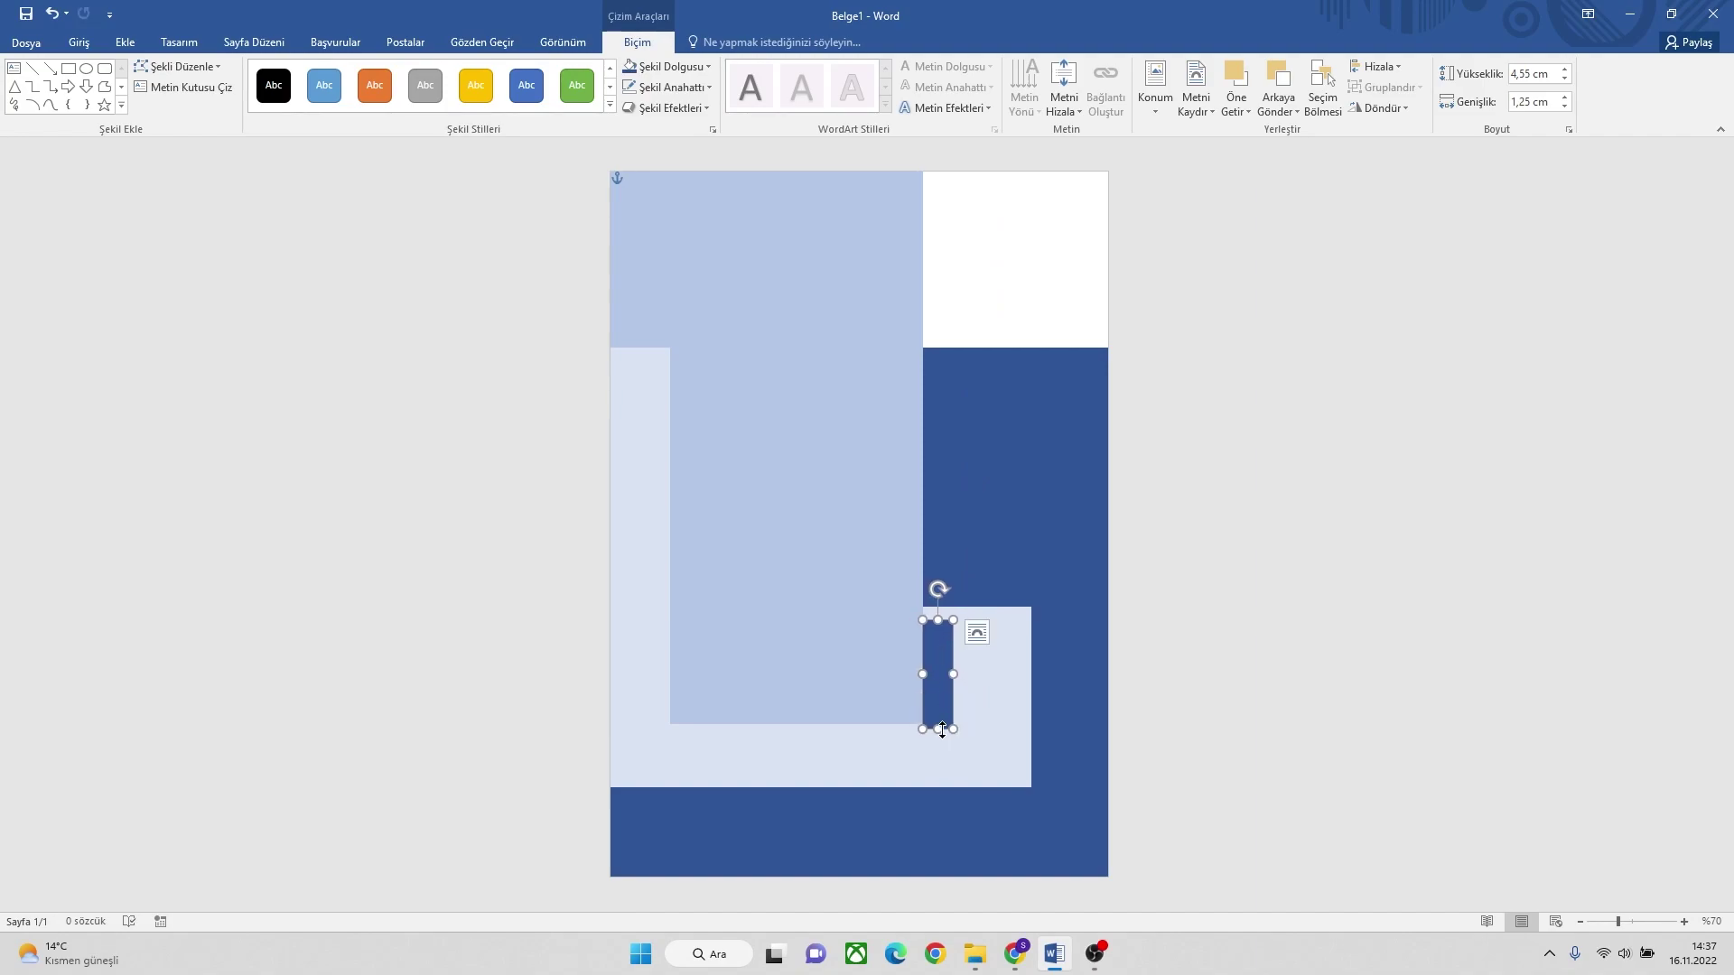
pyautogui.moveTo(936, 729); pyautogui.dragTo(942, 663)
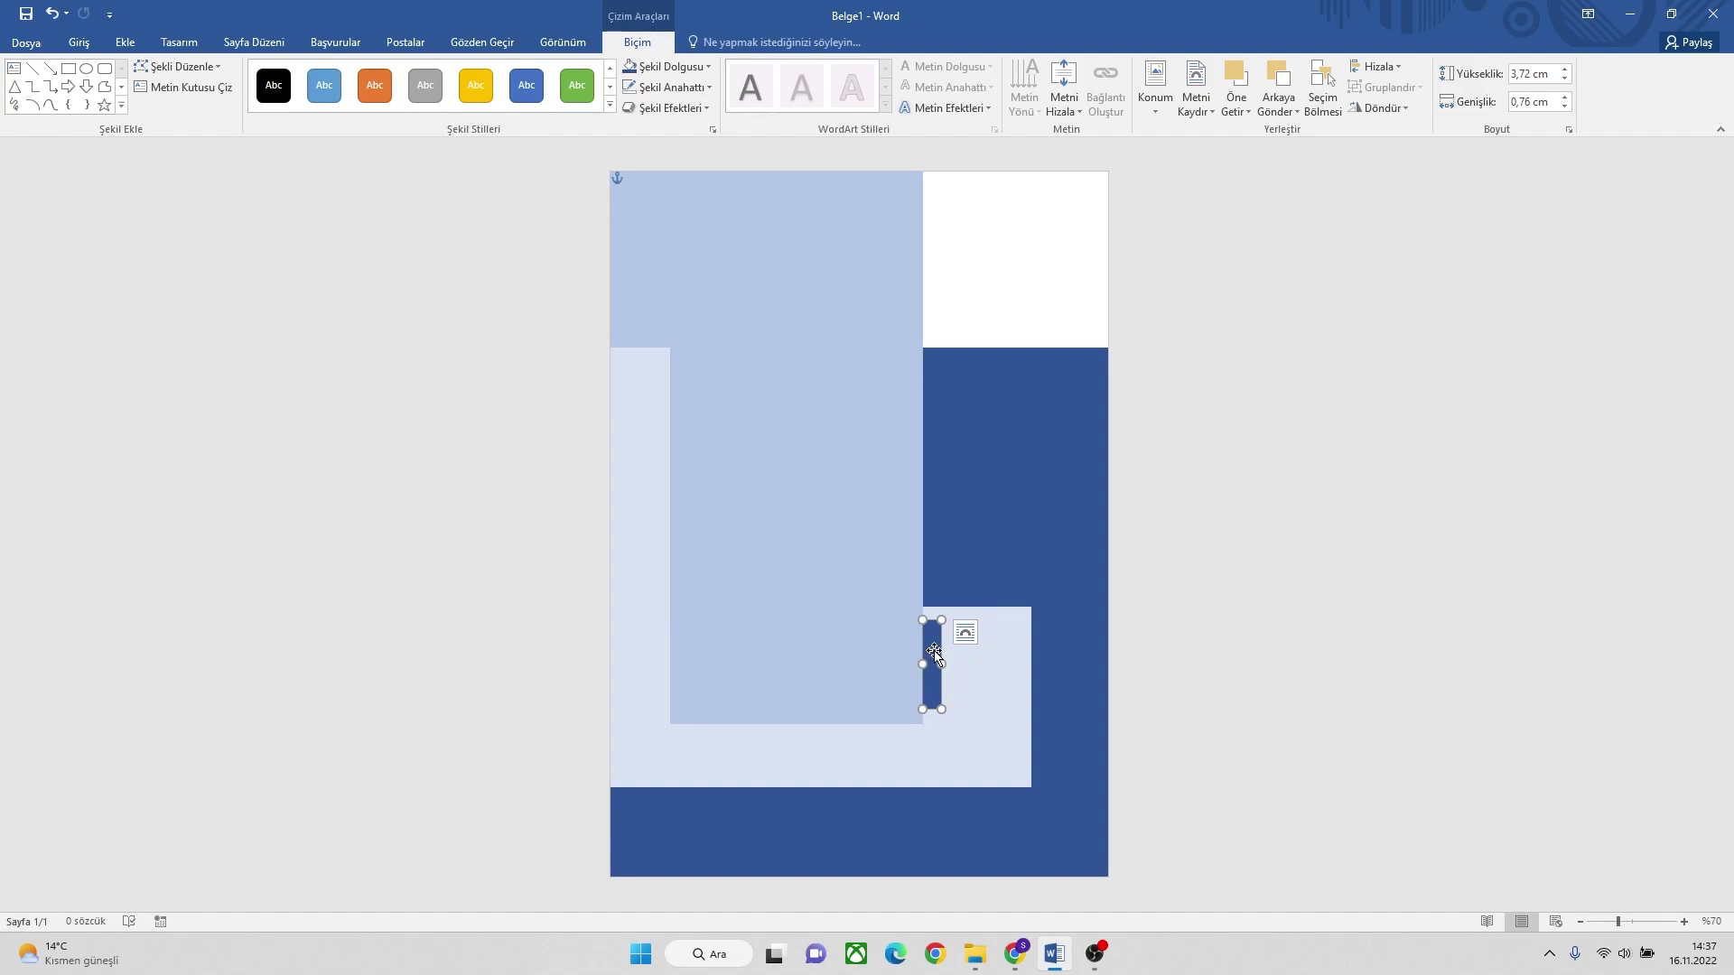
pyautogui.click(989, 646)
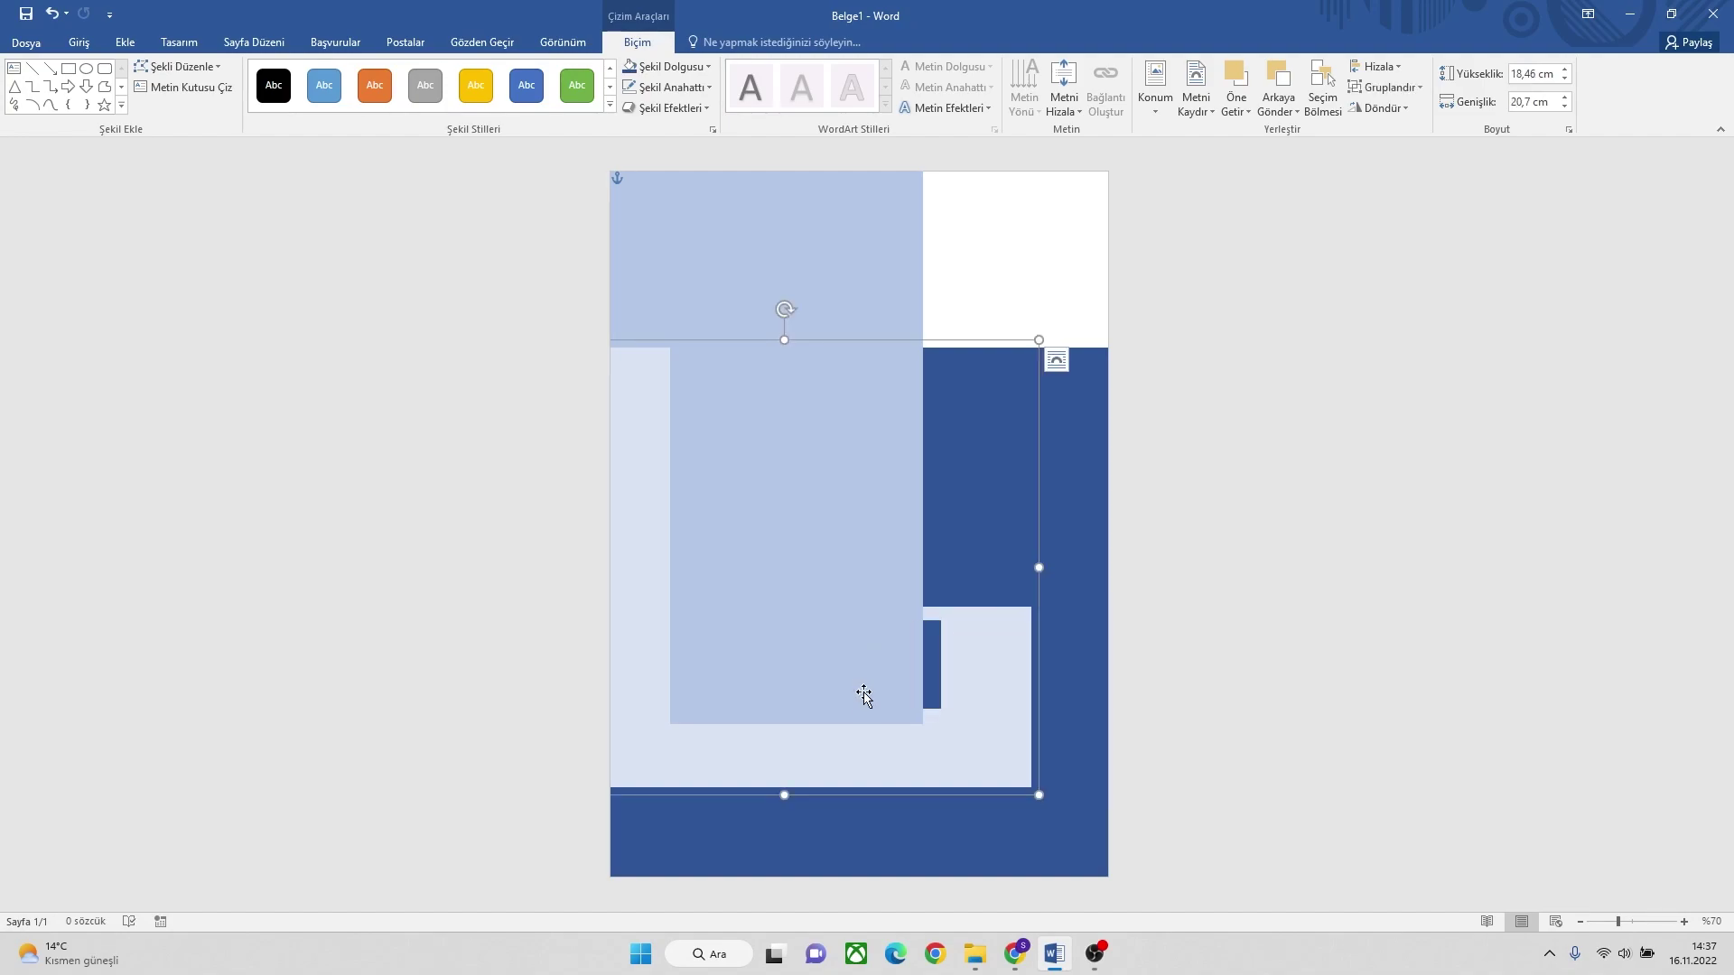
# Extend the pale bottom and inner rectangles downward, then shorten the lower light rectangle.
pyautogui.click(840, 746)
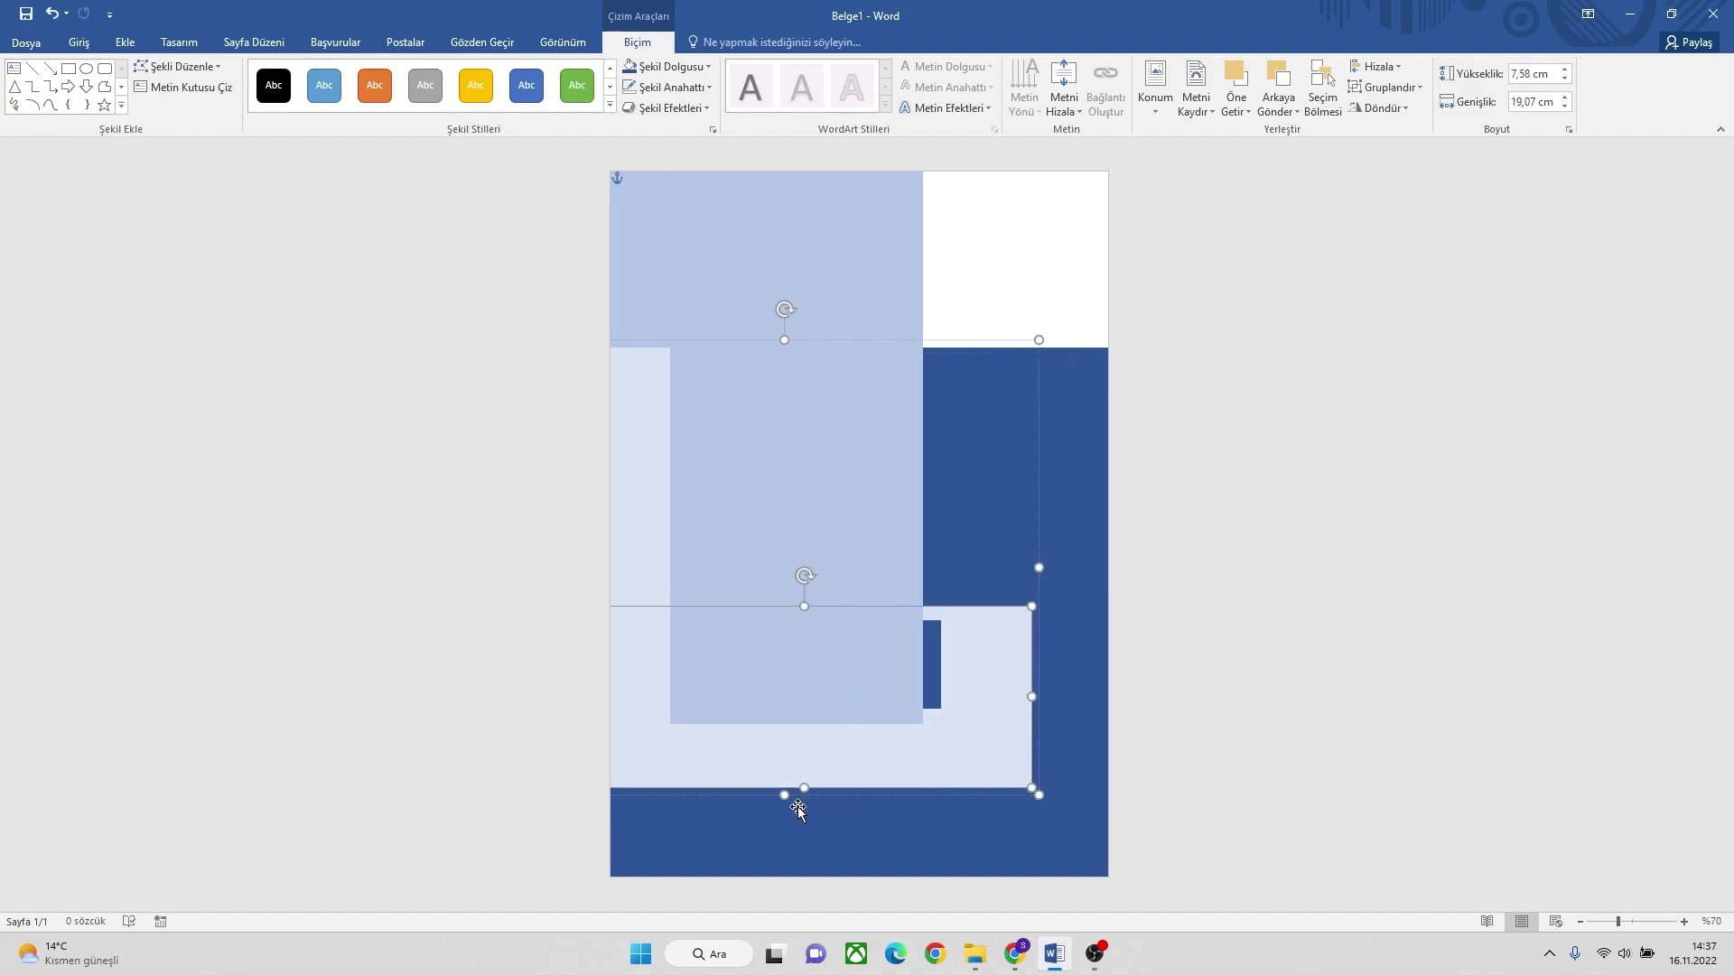
pyautogui.moveTo(793, 805); pyautogui.dragTo(804, 816)
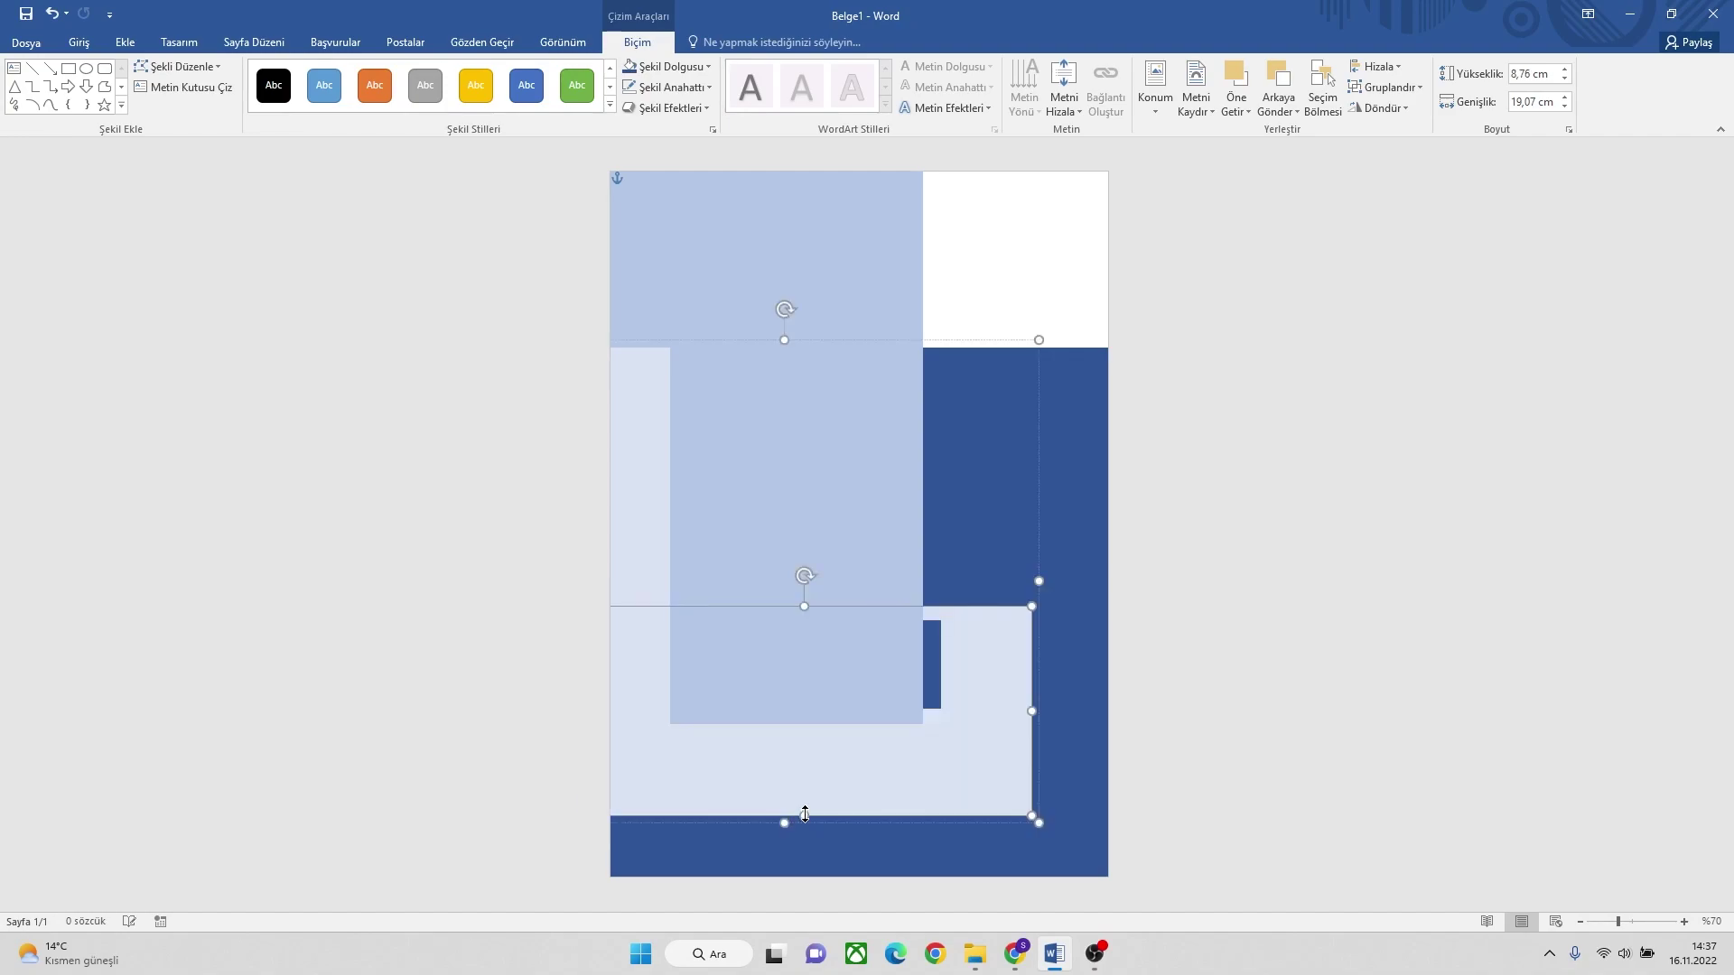
pyautogui.click(865, 678)
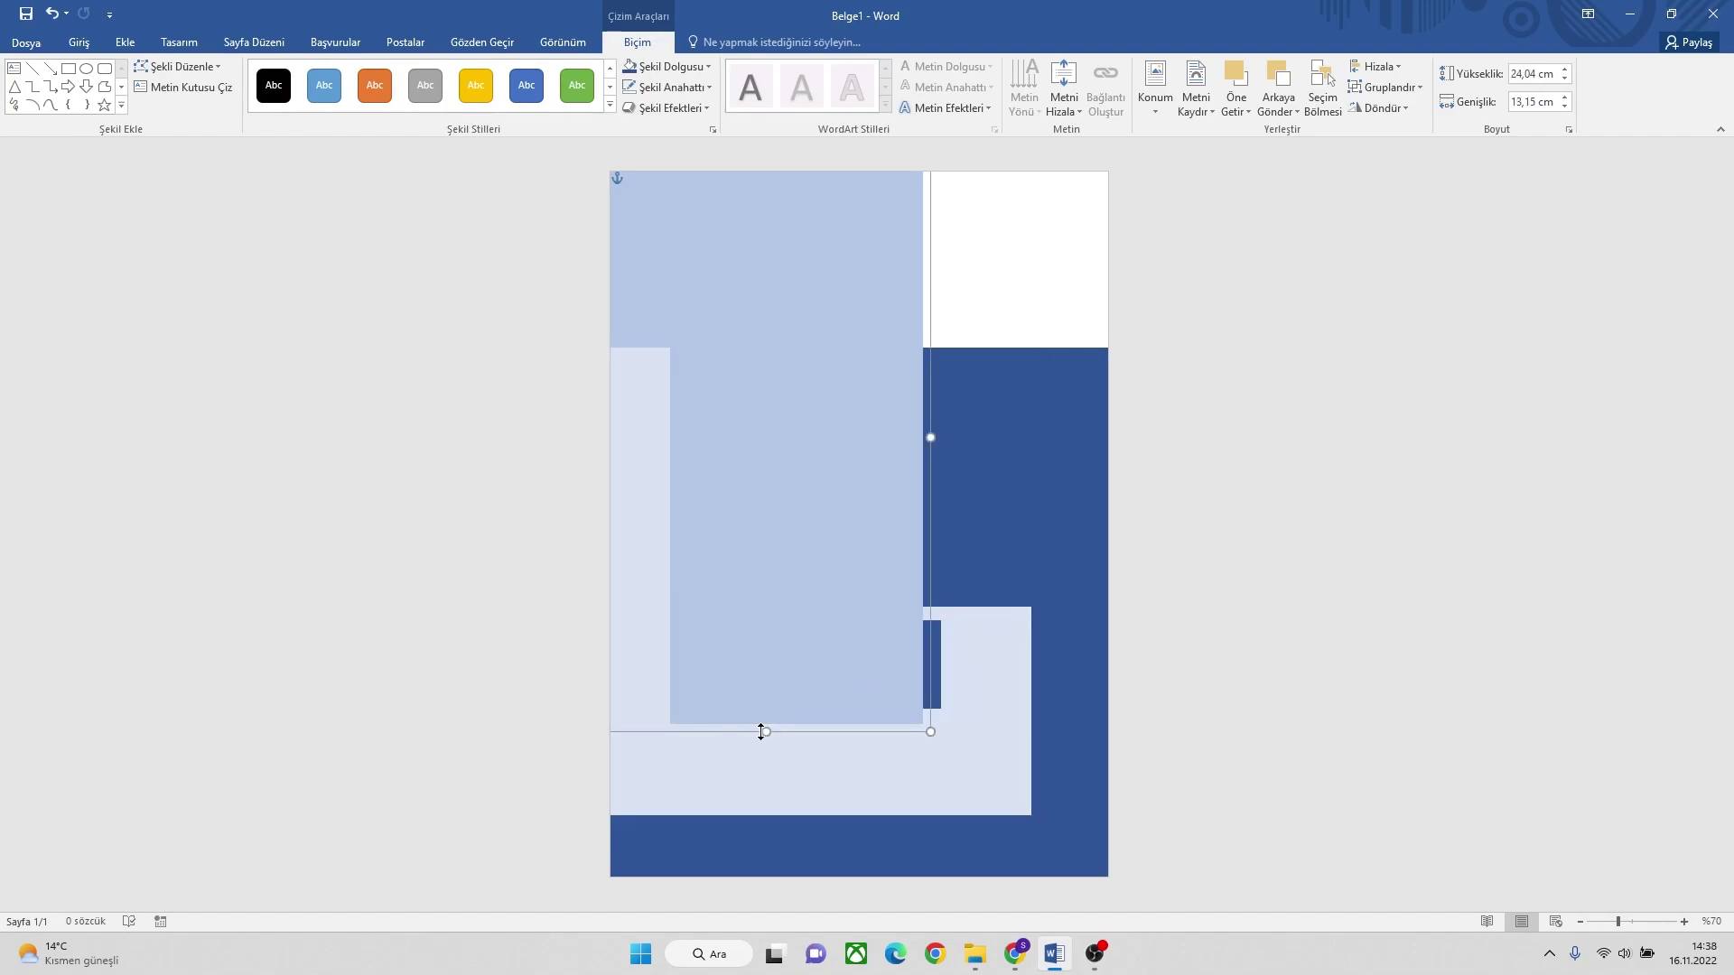
pyautogui.click(781, 689)
pyautogui.moveTo(797, 727); pyautogui.dragTo(798, 751)
pyautogui.click(1000, 752)
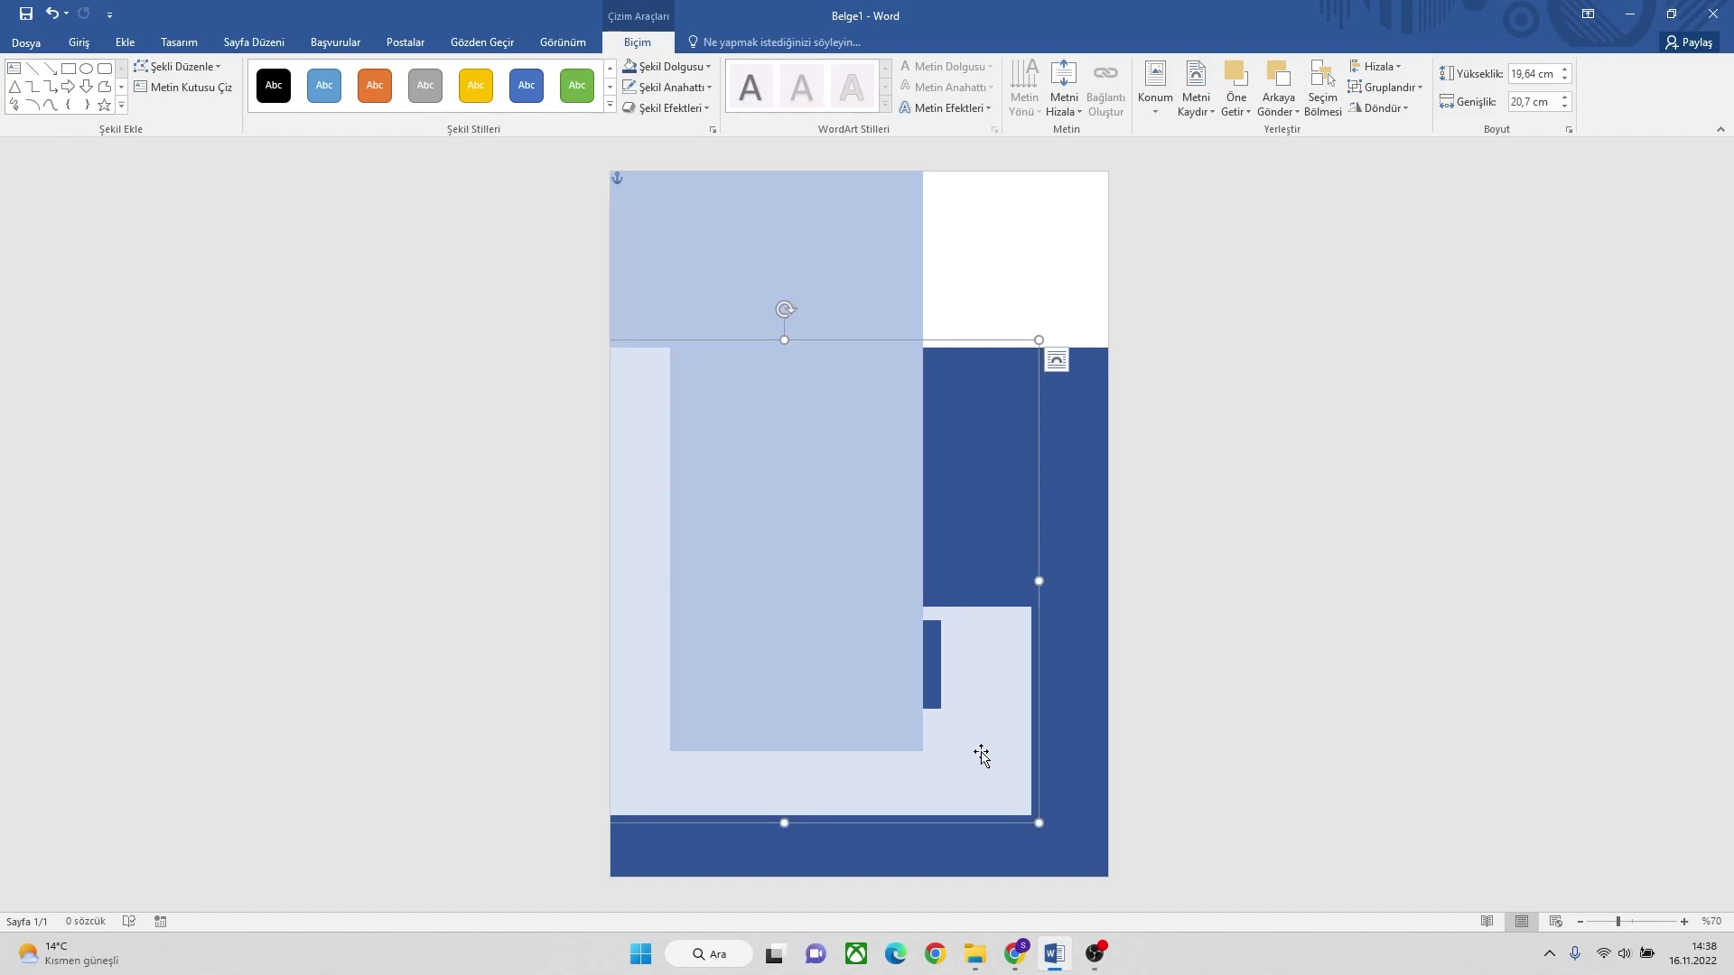
pyautogui.click(811, 798)
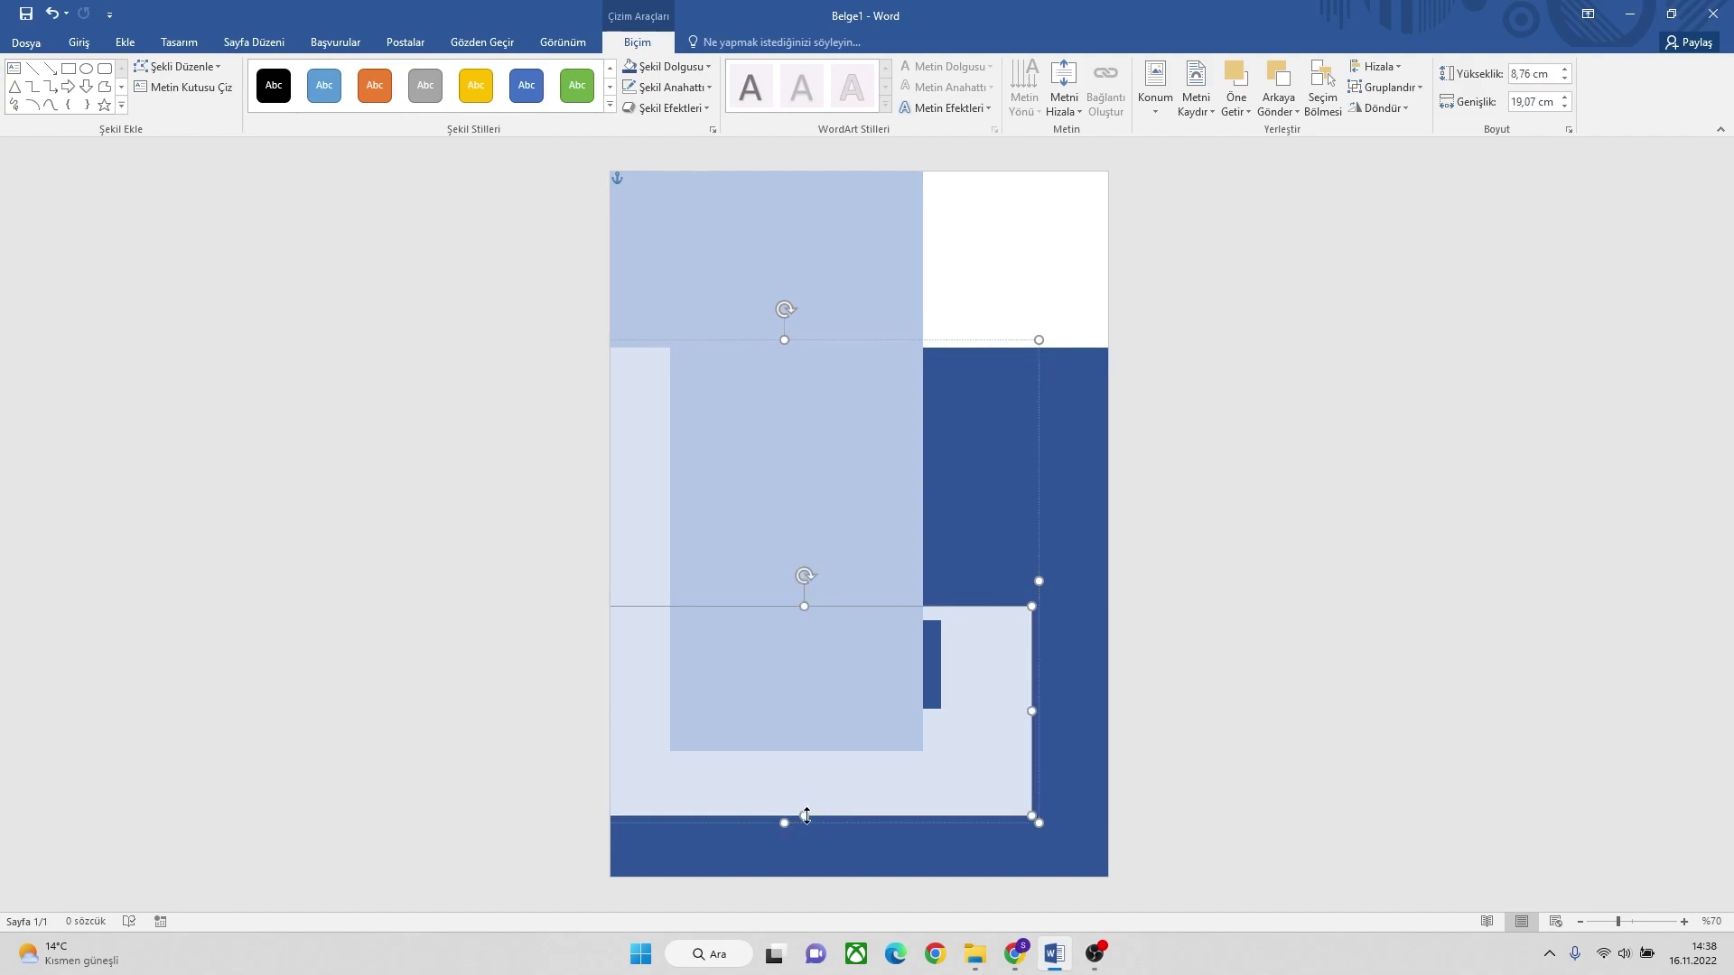
pyautogui.moveTo(803, 816); pyautogui.dragTo(803, 801)
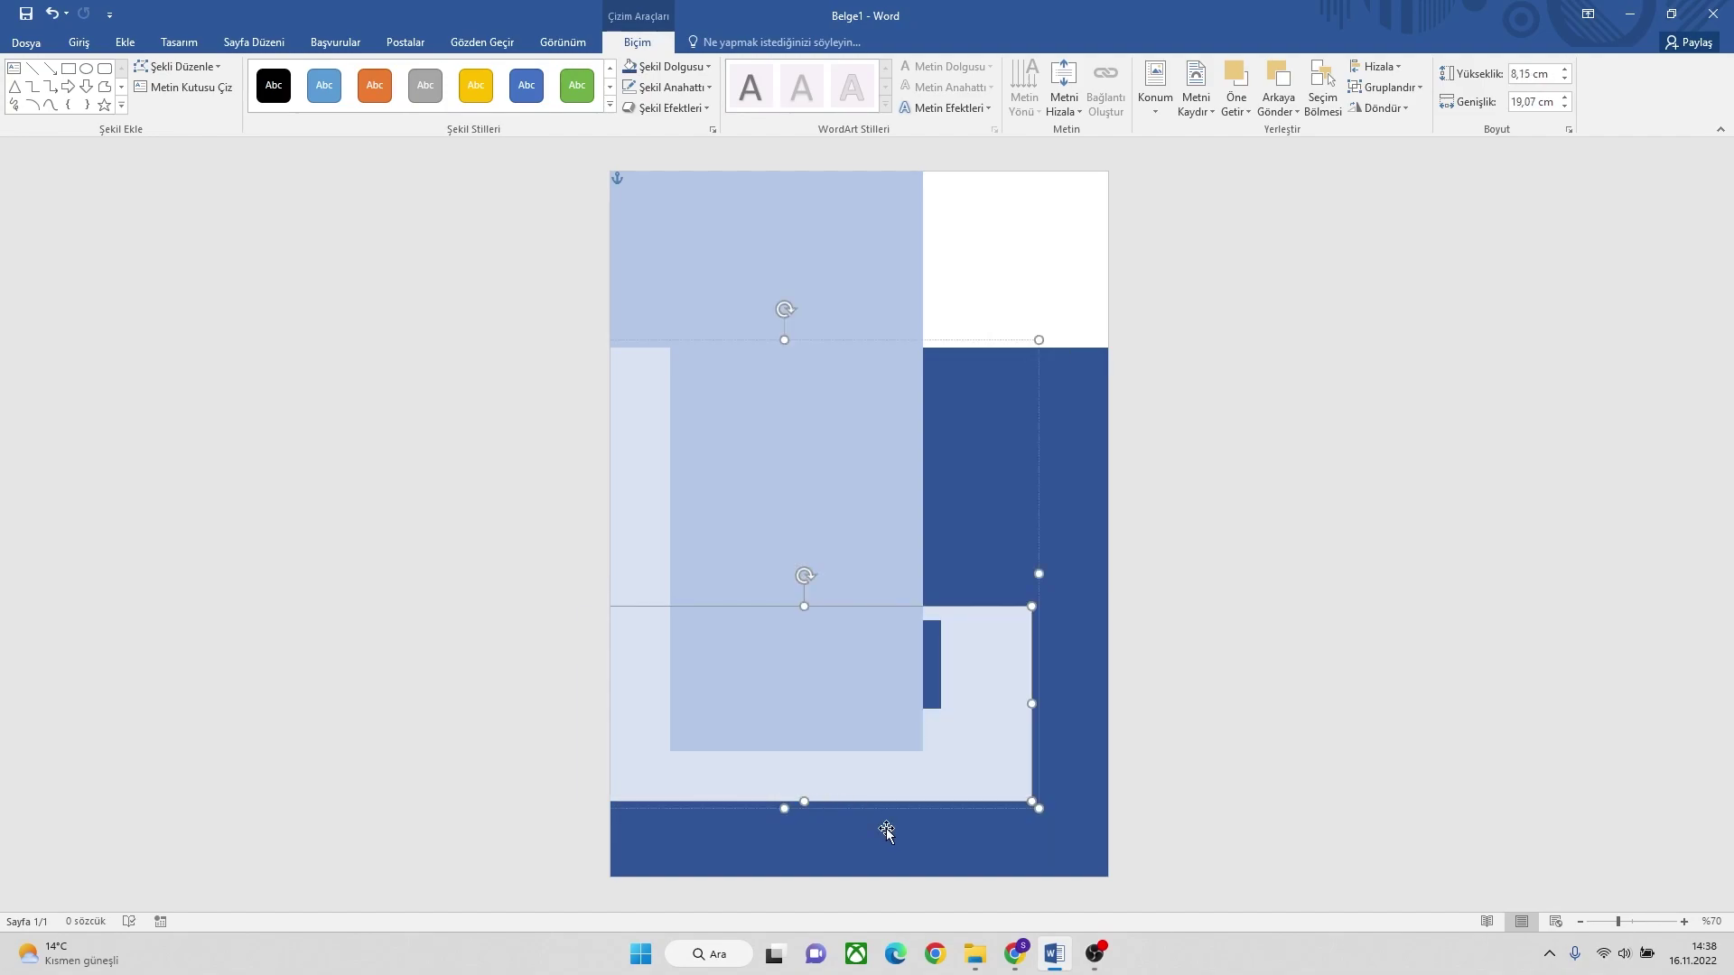
# Move the small dark bar down and make it taller, to 4.25 by 0.8 cm.
pyautogui.click(939, 664)
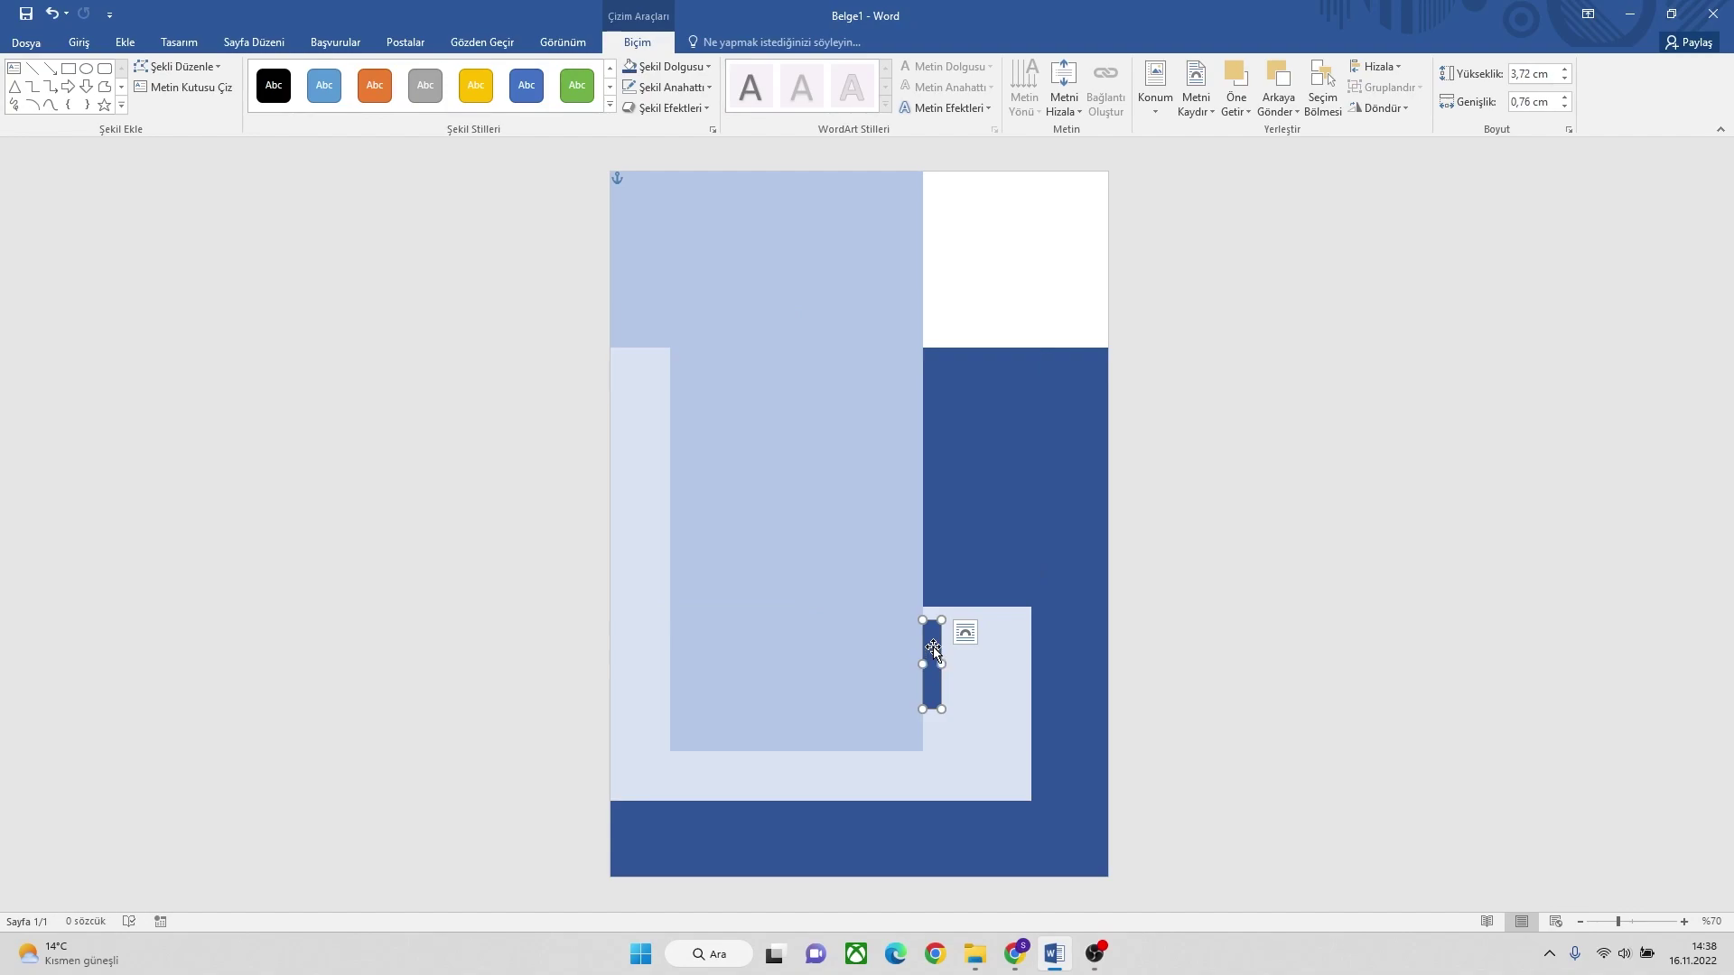
pyautogui.moveTo(935, 647); pyautogui.dragTo(934, 662)
pyautogui.moveTo(941, 724); pyautogui.dragTo(934, 703)
# Raise the light frame, light-blue rectangle and dark blue block slightly so their edges line up.
pyautogui.click(879, 794)
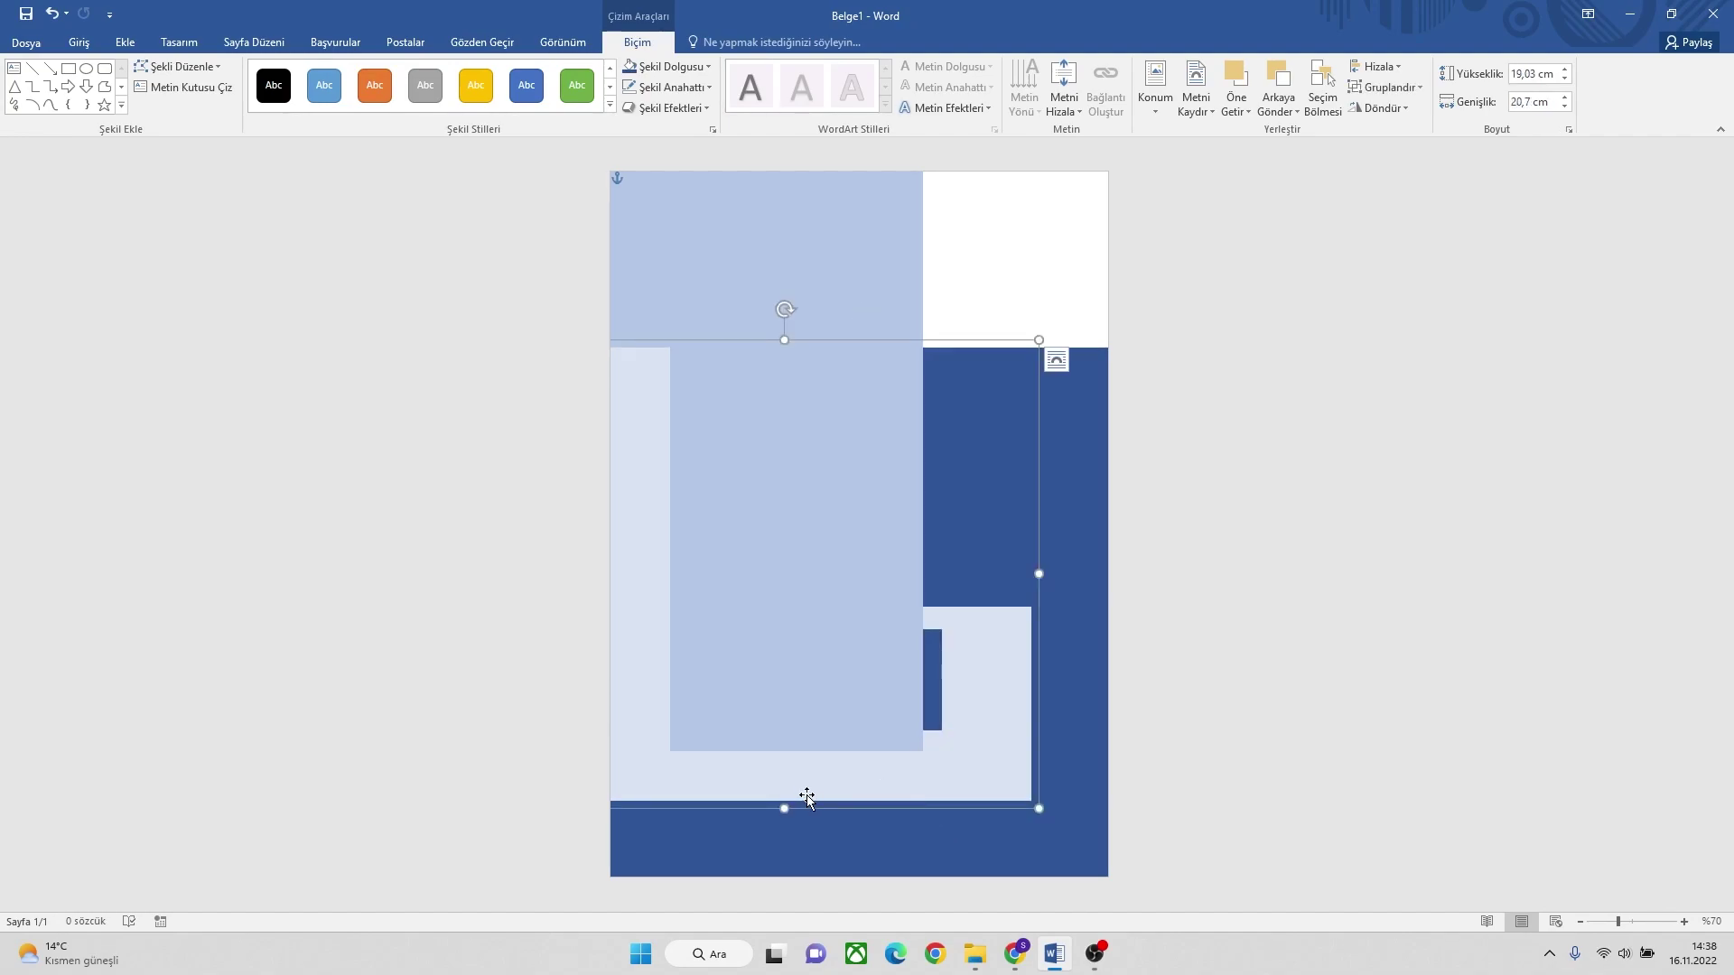
pyautogui.moveTo(854, 799); pyautogui.dragTo(854, 789)
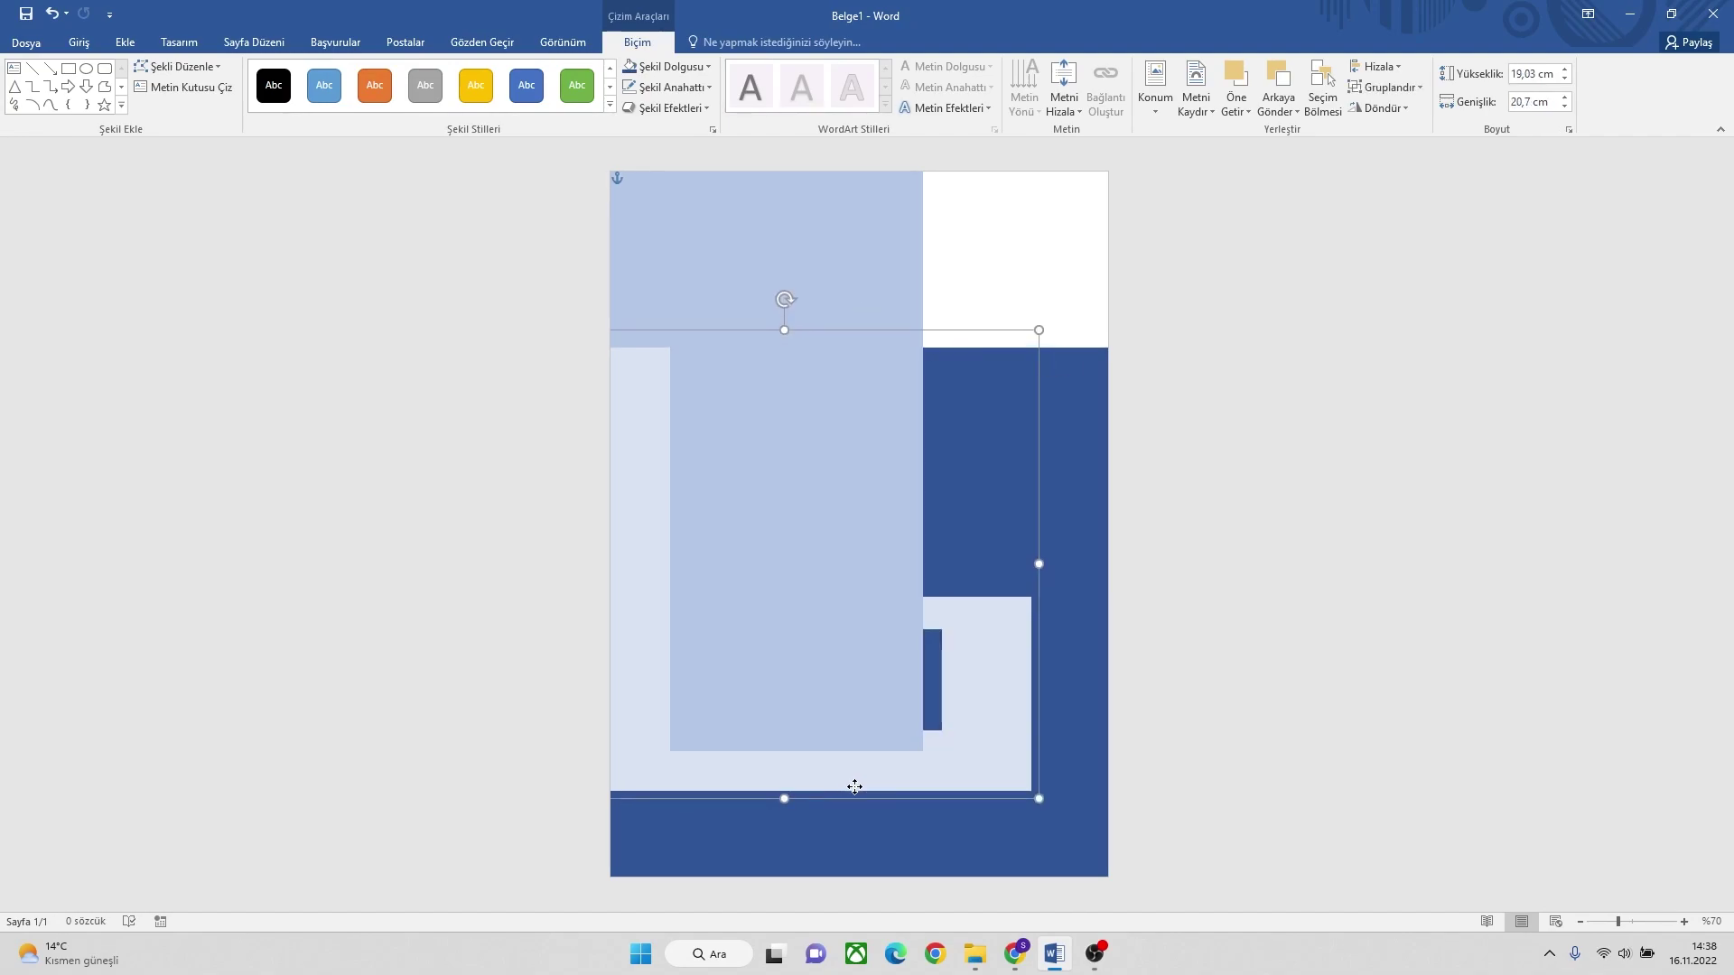
pyautogui.moveTo(849, 716); pyautogui.dragTo(848, 700)
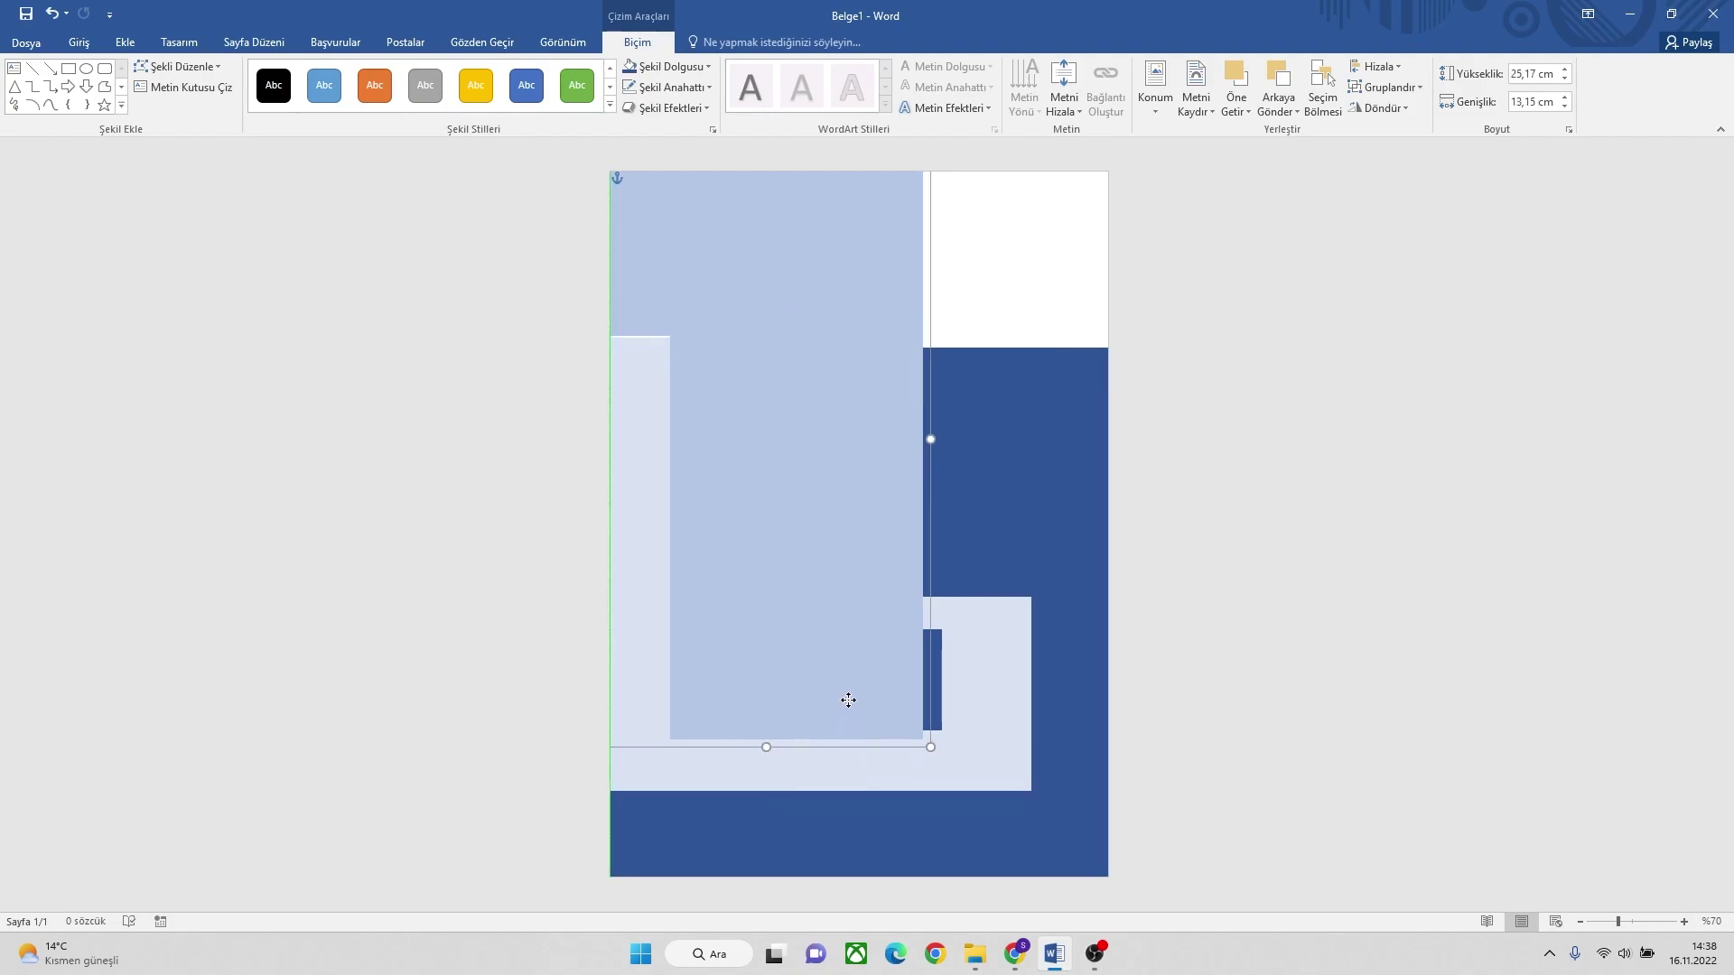
pyautogui.click(629, 641)
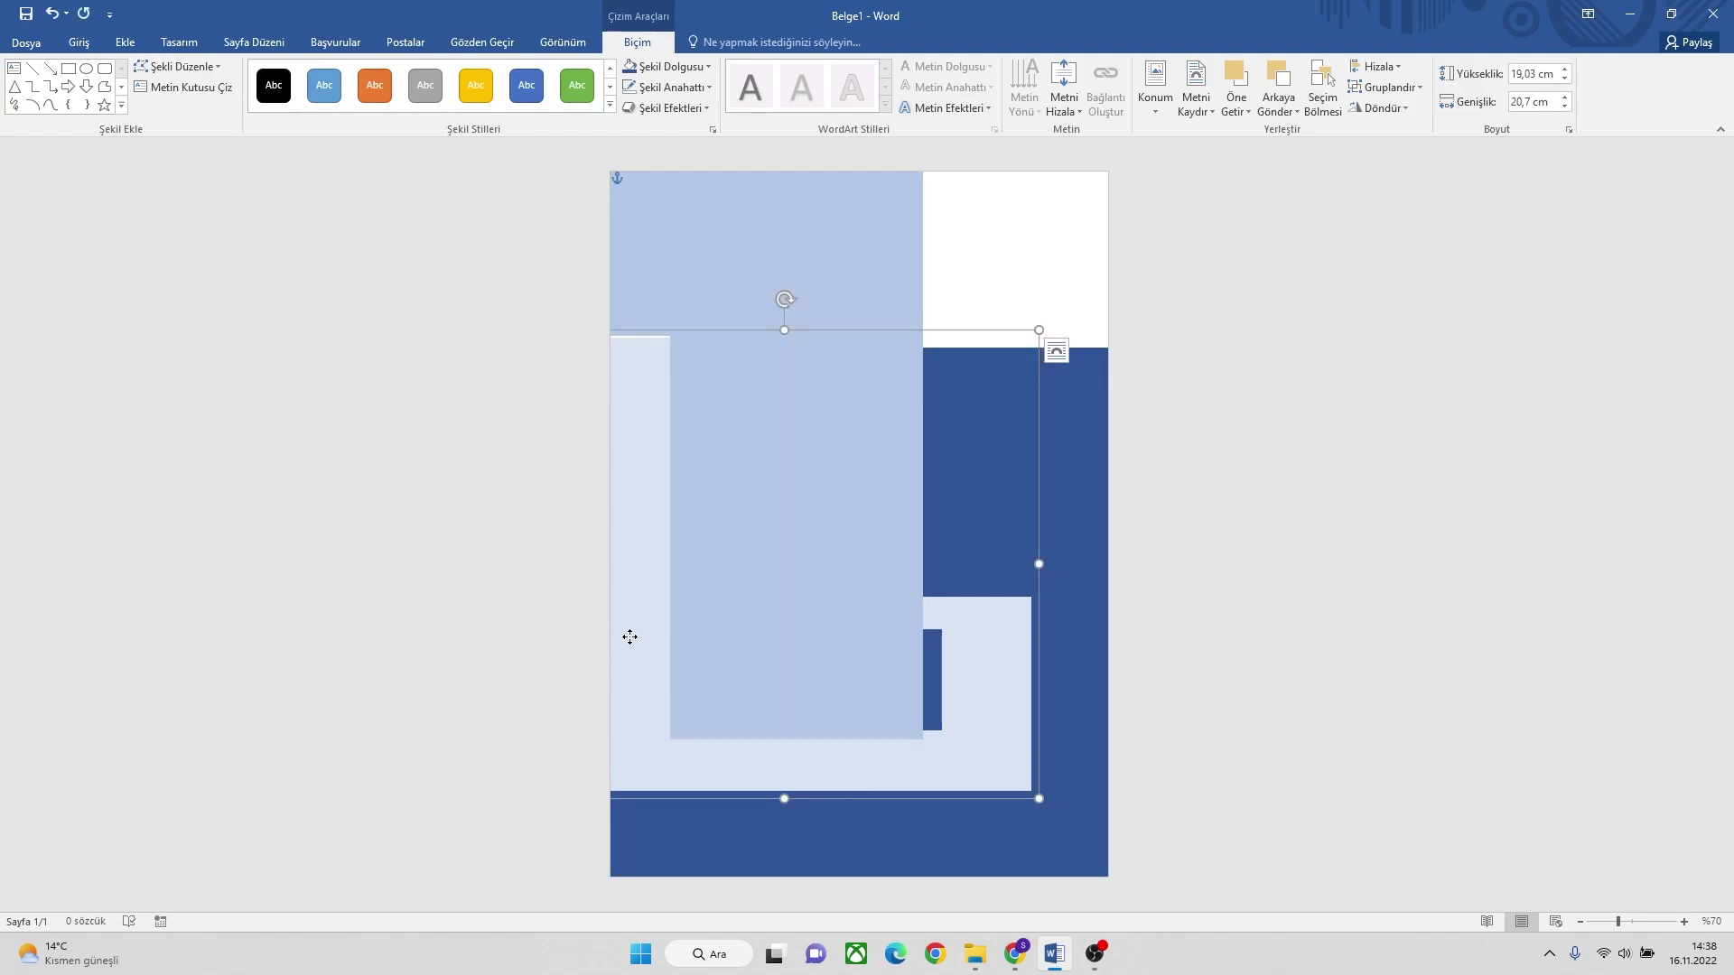
pyautogui.moveTo(630, 637); pyautogui.dragTo(630, 632)
pyautogui.moveTo(983, 435); pyautogui.dragTo(984, 425)
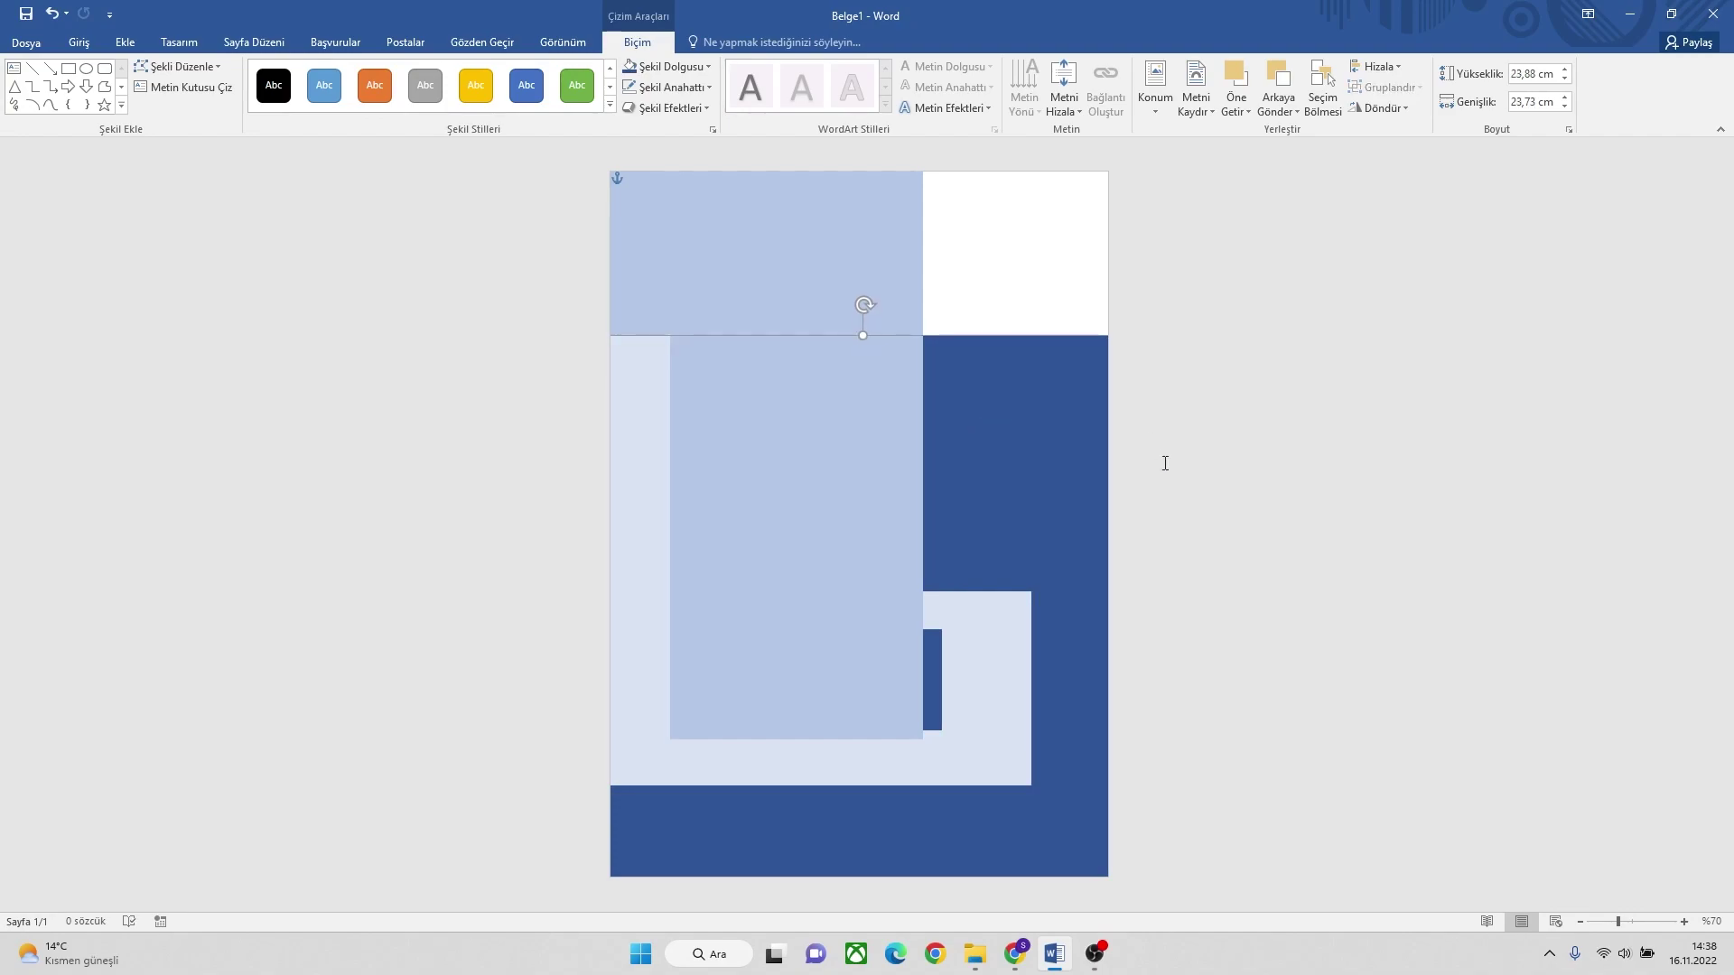
pyautogui.click(1164, 463)
# Send the 4.25 by 1.06 cm dark bar one layer back, tucked partly under the tall pale rectangle.
pyautogui.click(934, 677)
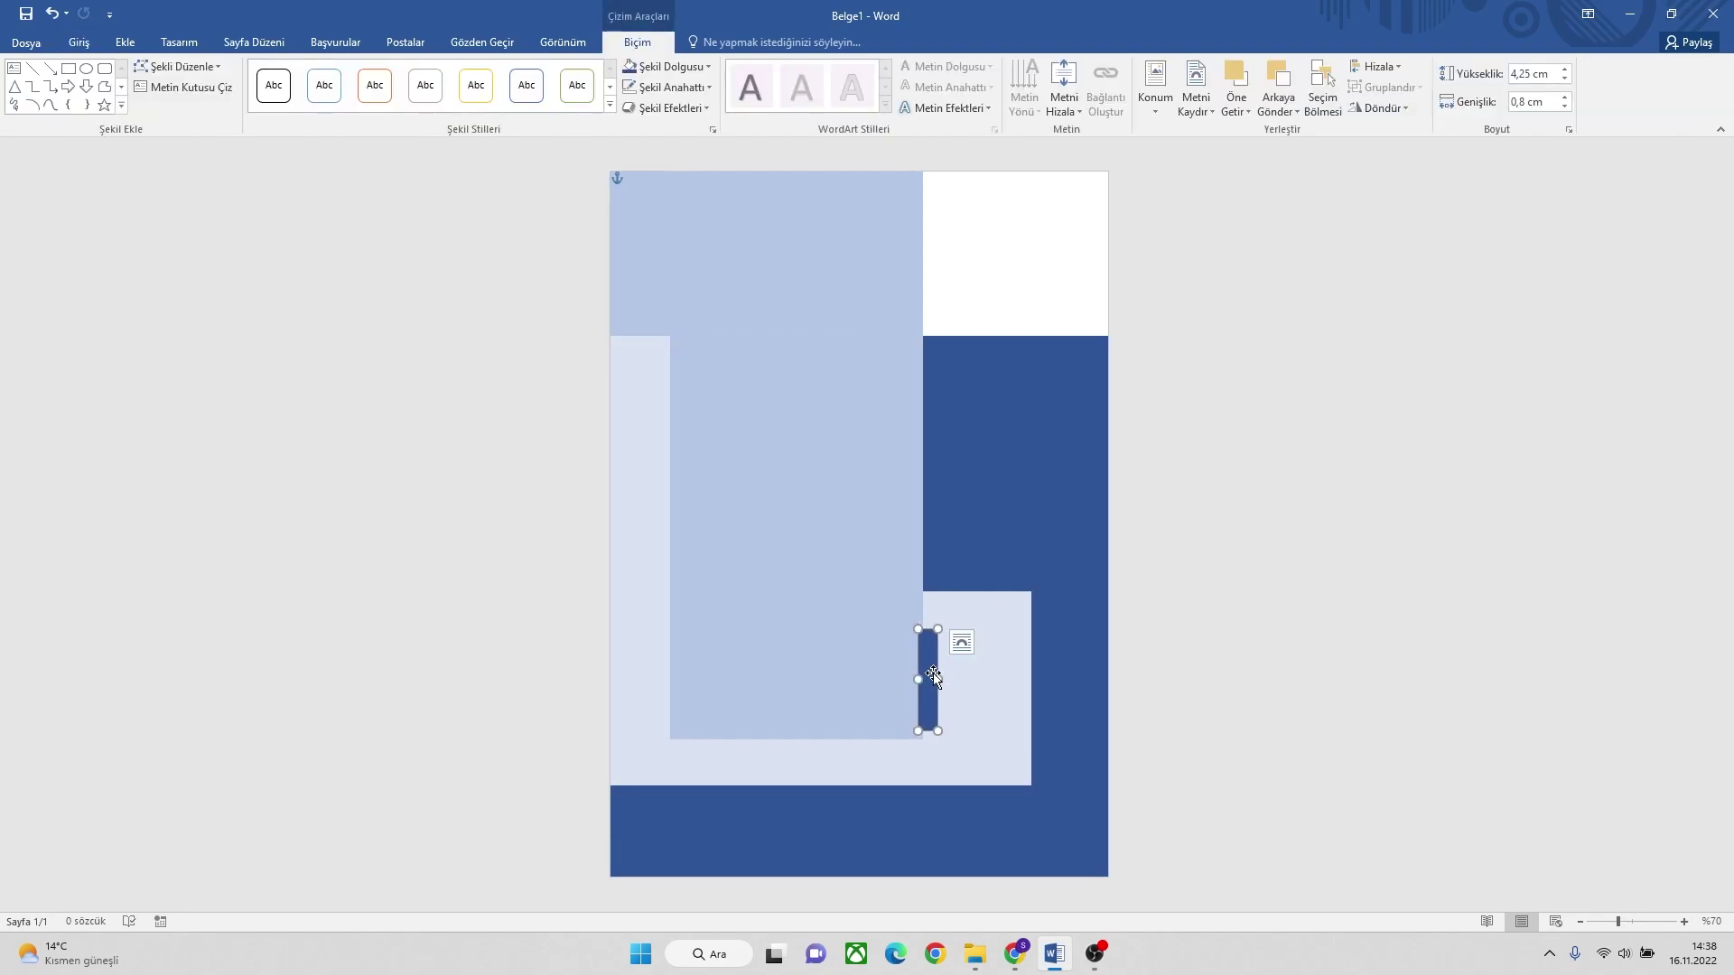
pyautogui.rightClick(931, 675)
pyautogui.moveTo(1002, 517)
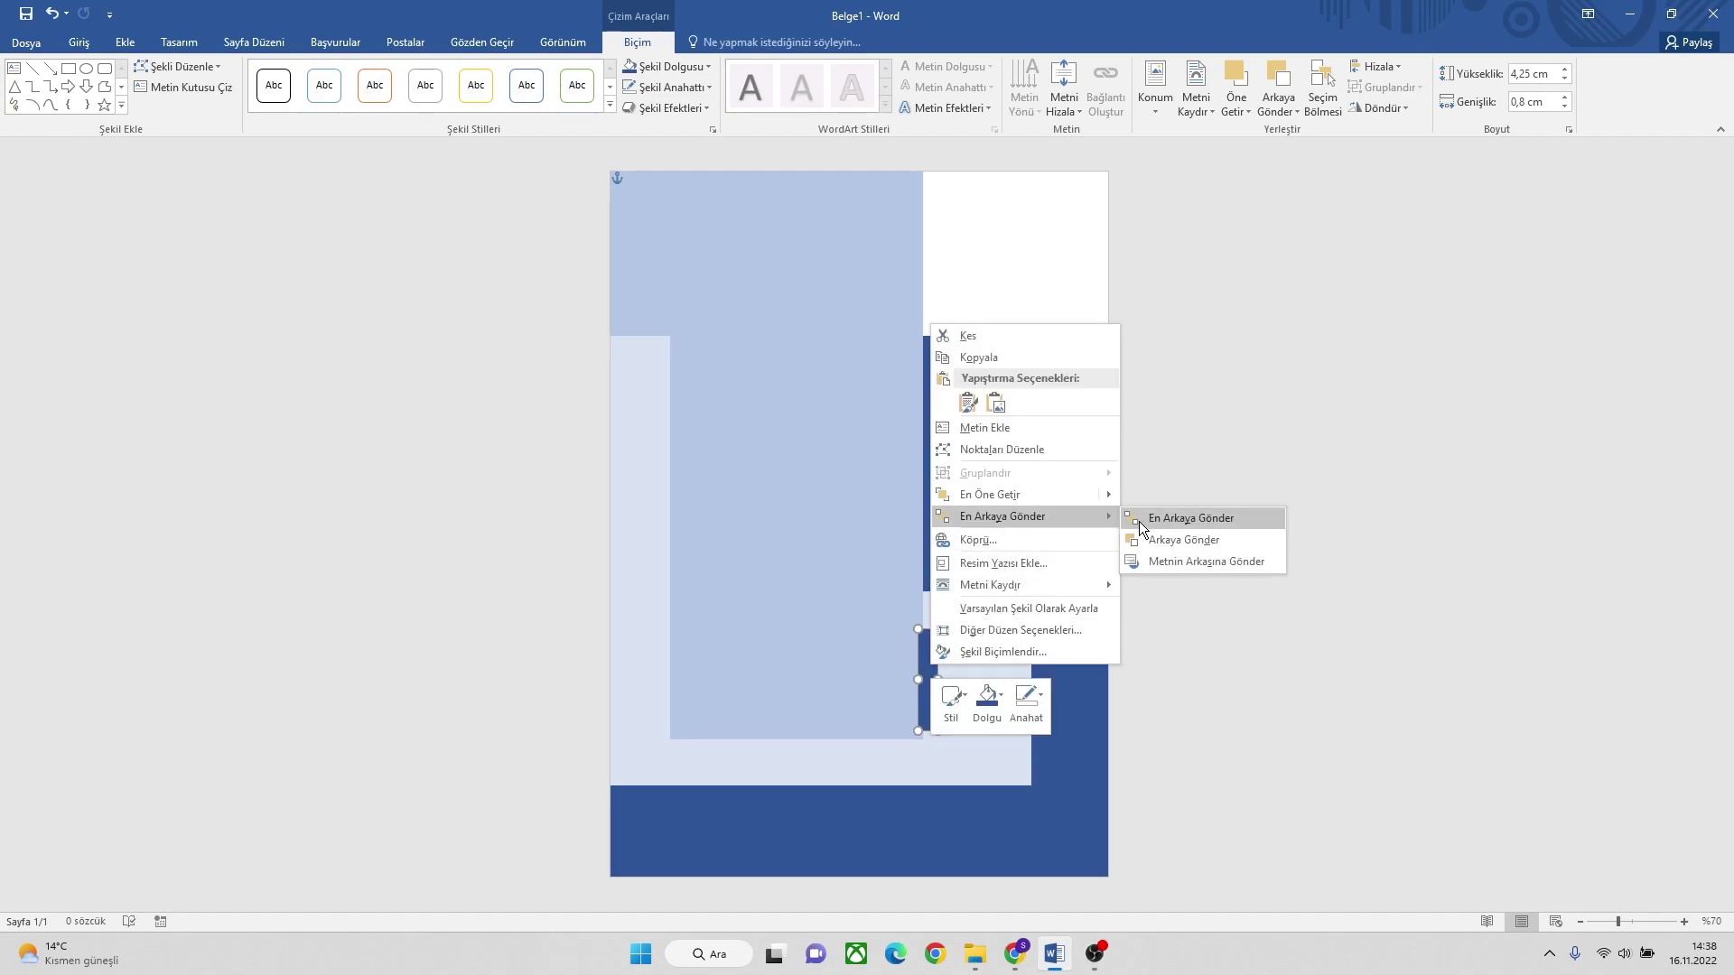
pyautogui.click(1169, 542)
pyautogui.click(986, 652)
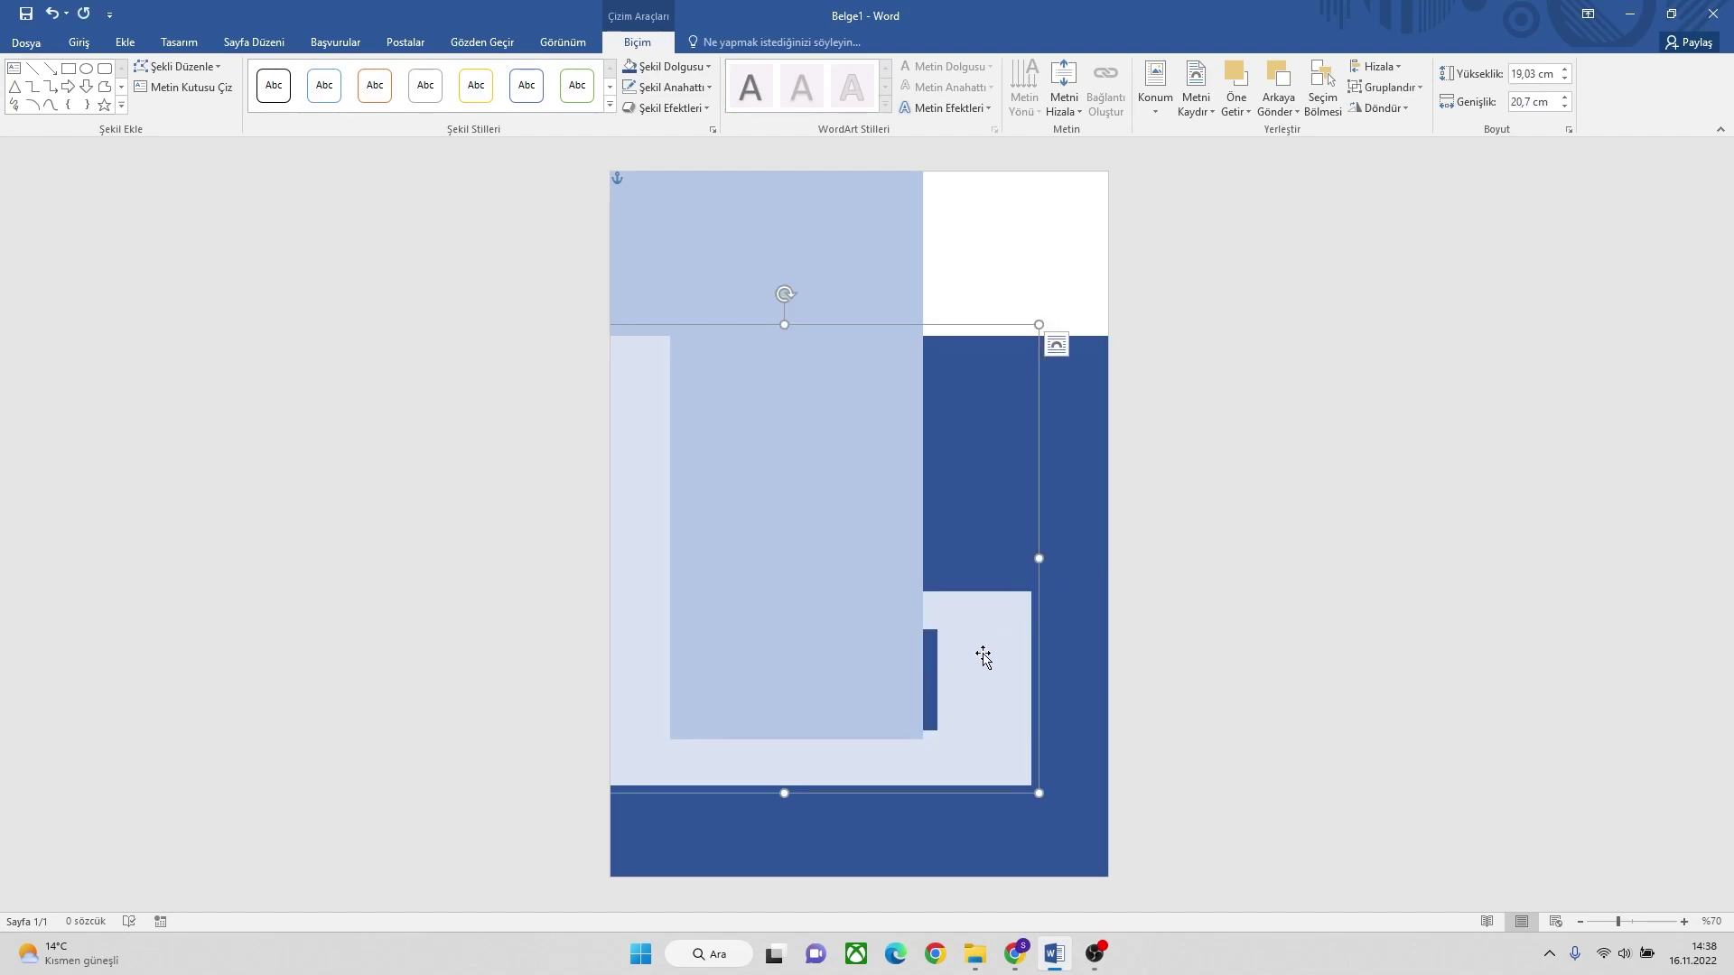
pyautogui.click(930, 669)
pyautogui.moveTo(930, 666); pyautogui.dragTo(944, 665)
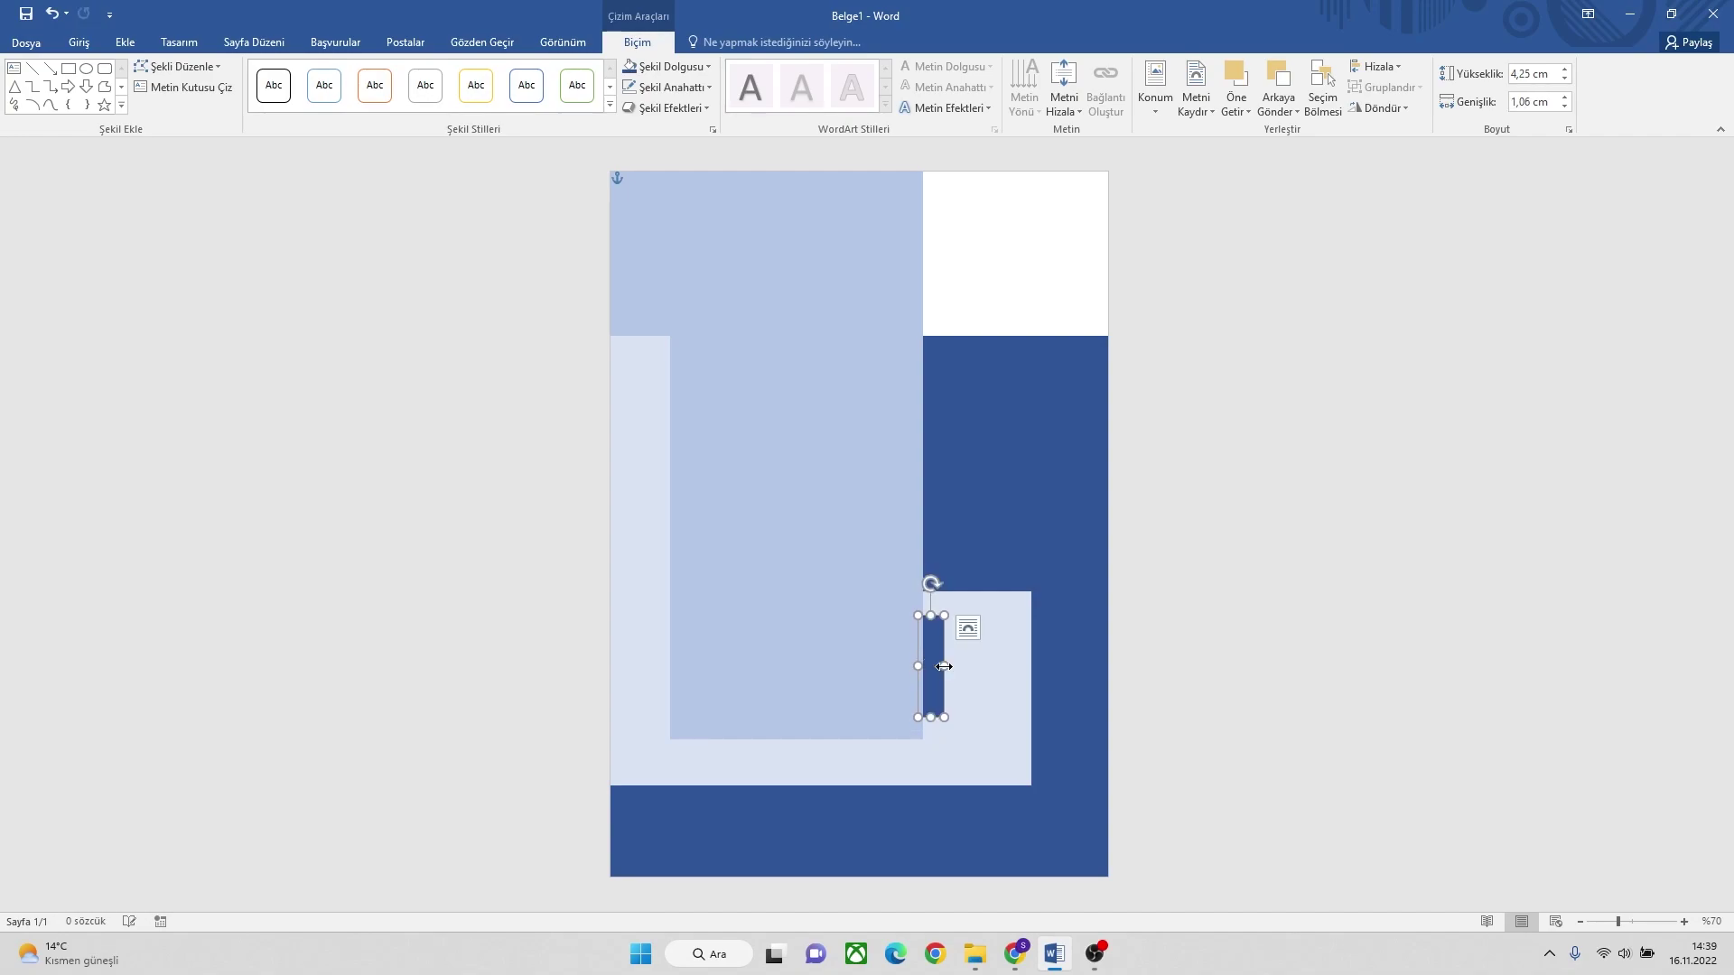
pyautogui.click(1058, 506)
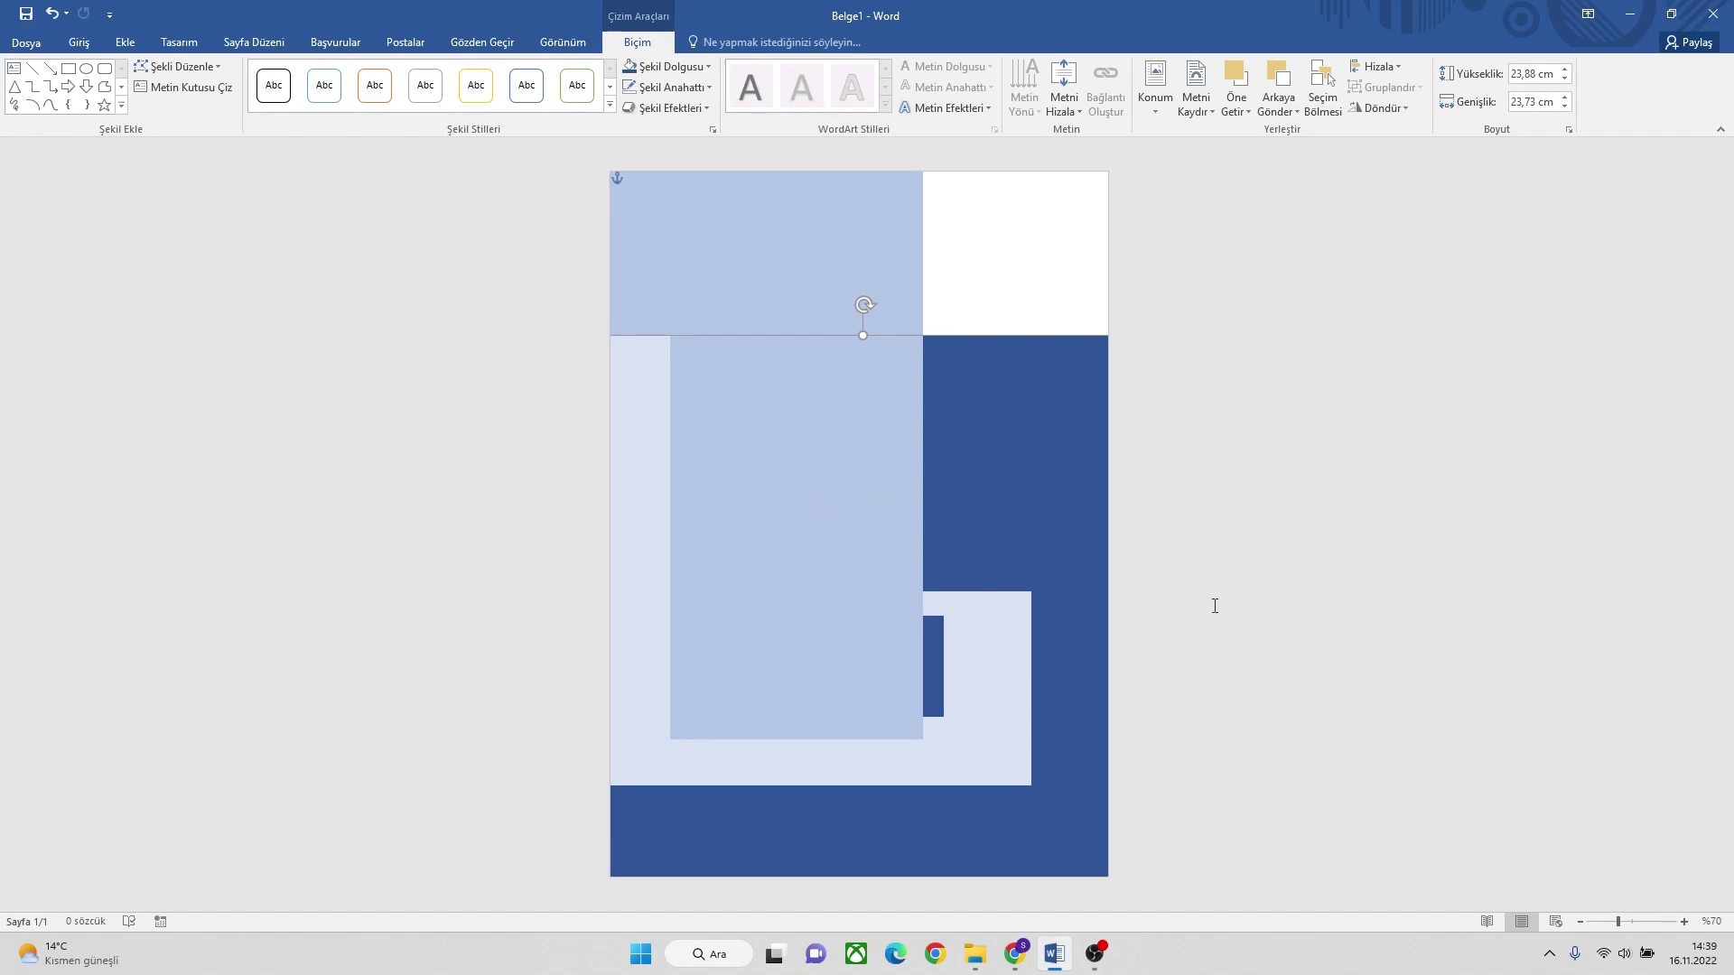
# Zoom in and draw a small square rectangle near the top of the page.
pyautogui.click(1684, 921)
pyautogui.click(1684, 921)
pyautogui.click(1684, 921)
pyautogui.click(1684, 921)
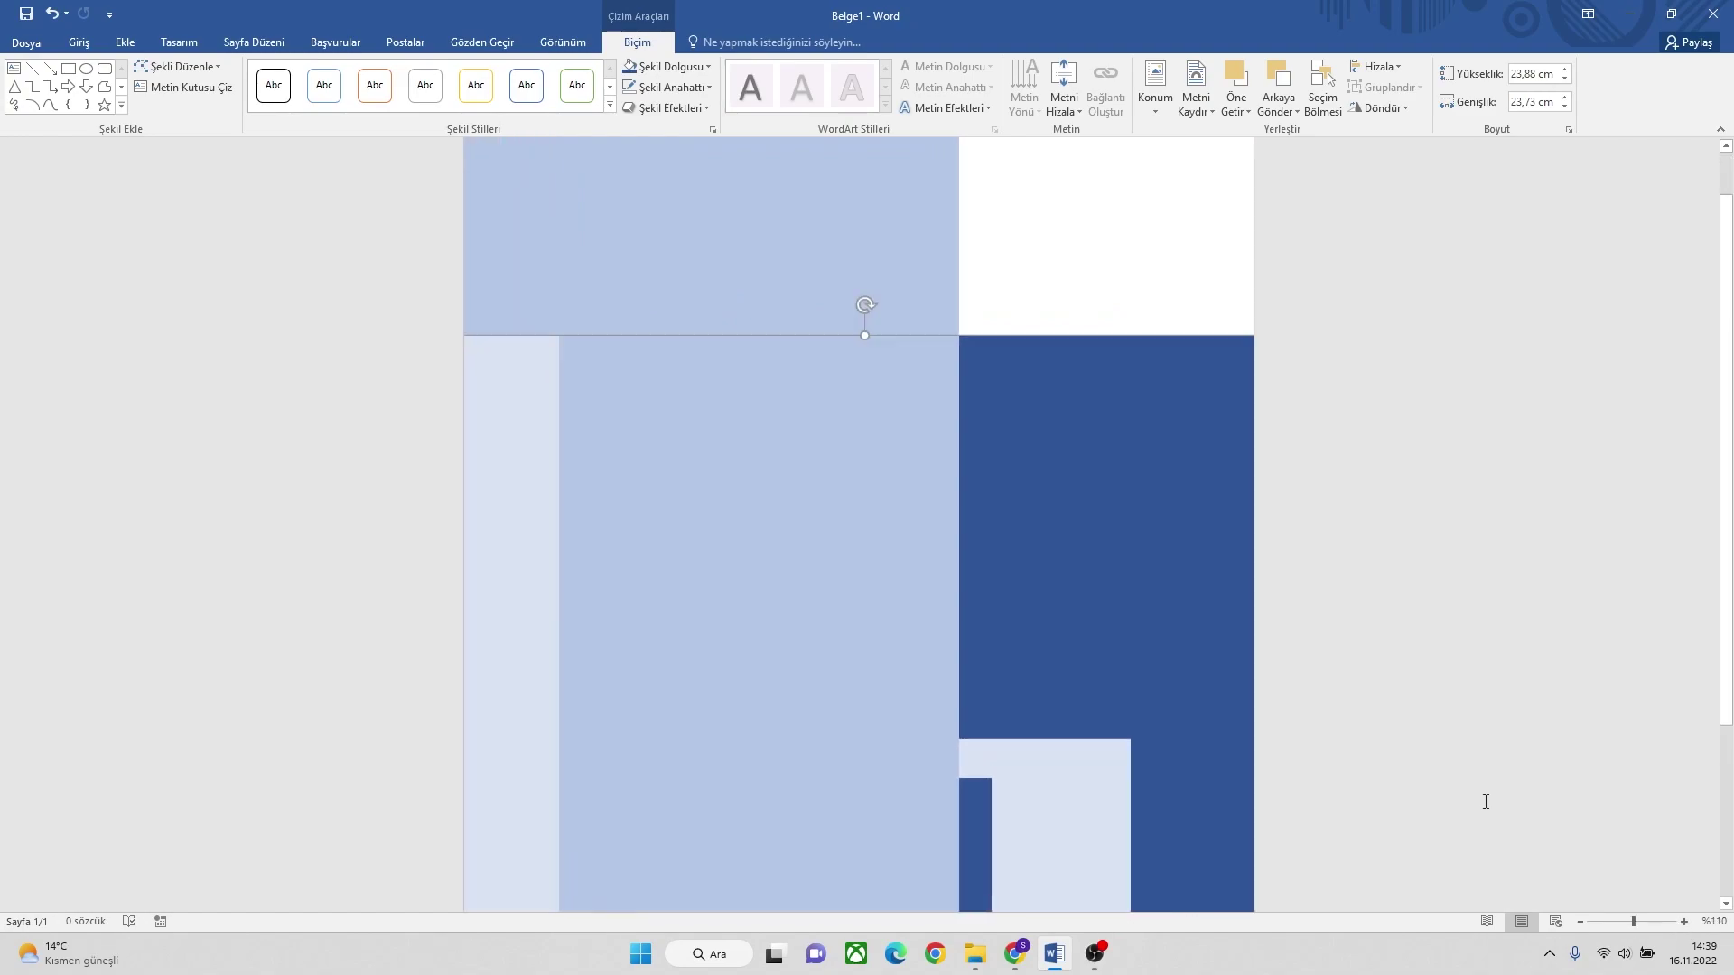
pyautogui.scroll(1, 1076, 484)
pyautogui.scroll(2, 993, 433)
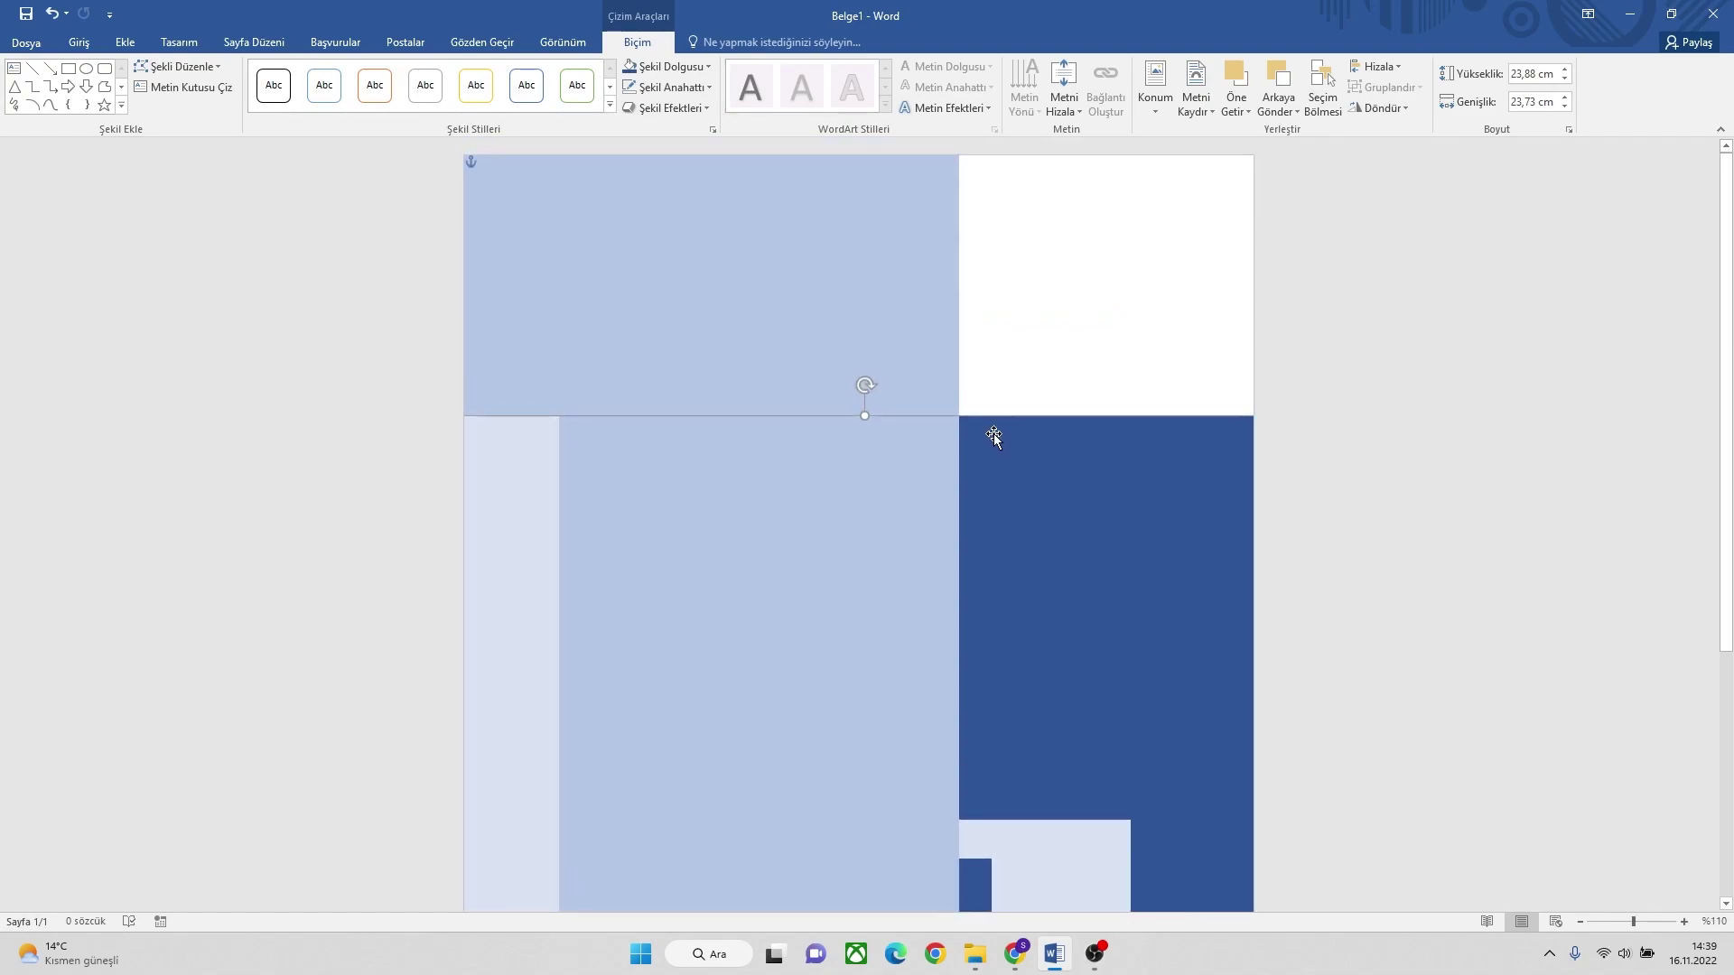
pyautogui.click(123, 42)
pyautogui.click(293, 81)
pyautogui.click(337, 149)
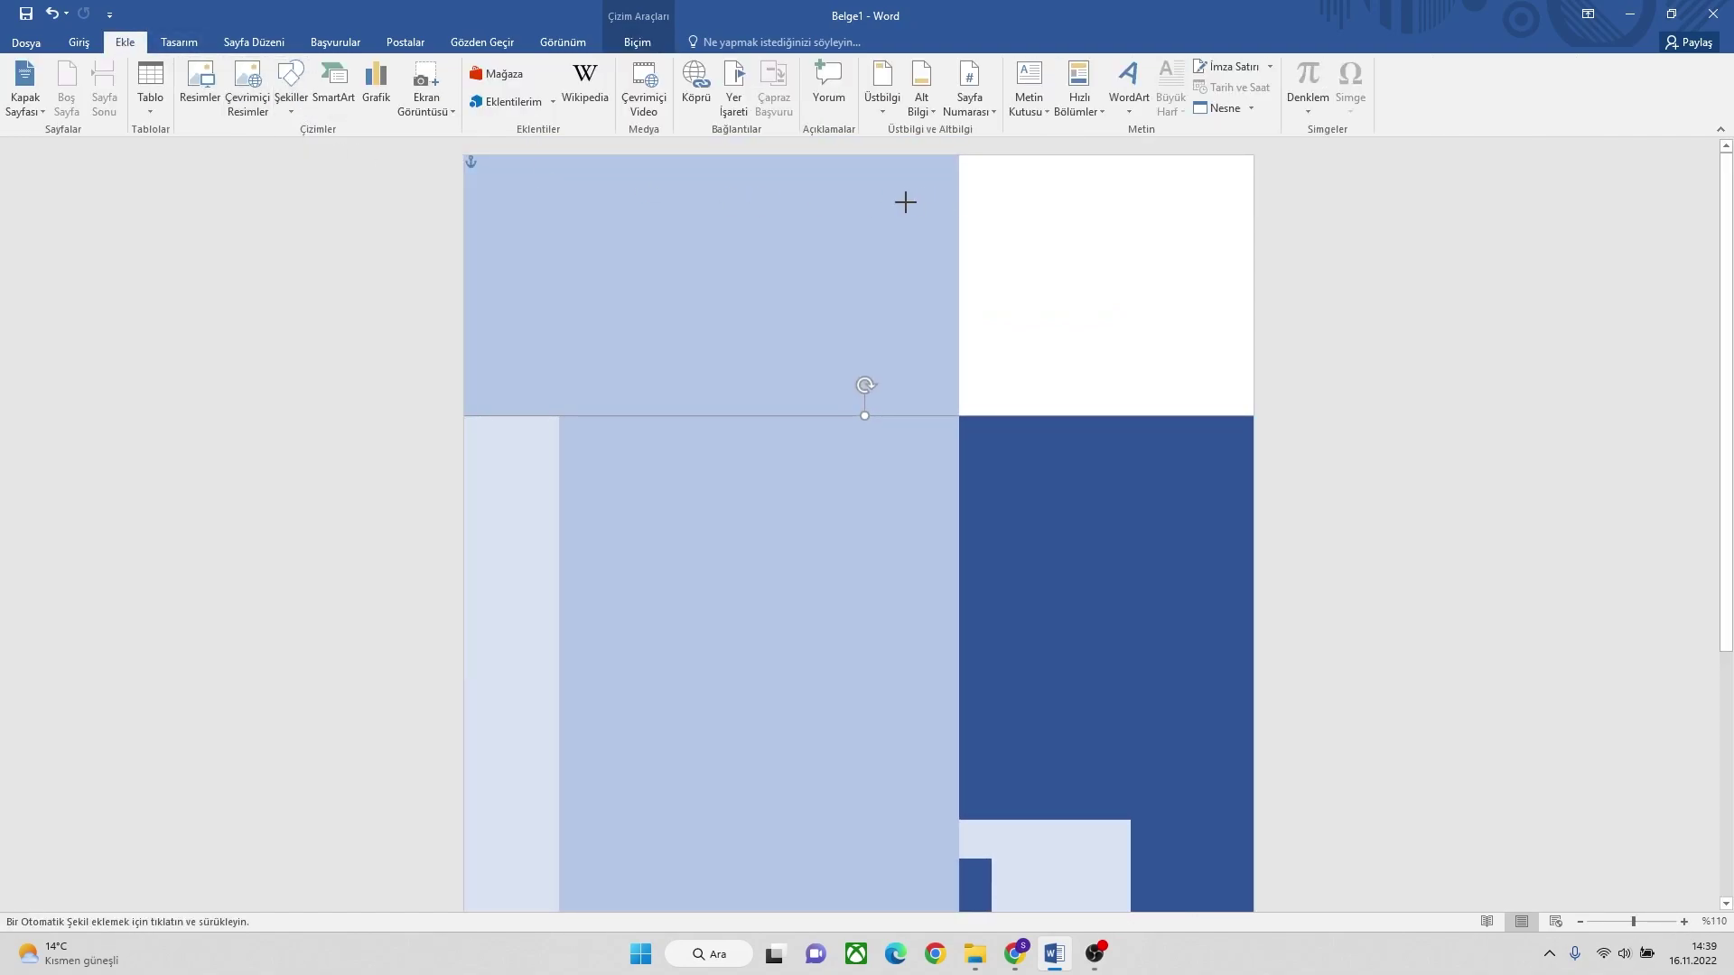
pyautogui.moveTo(731, 219); pyautogui.dragTo(768, 255)
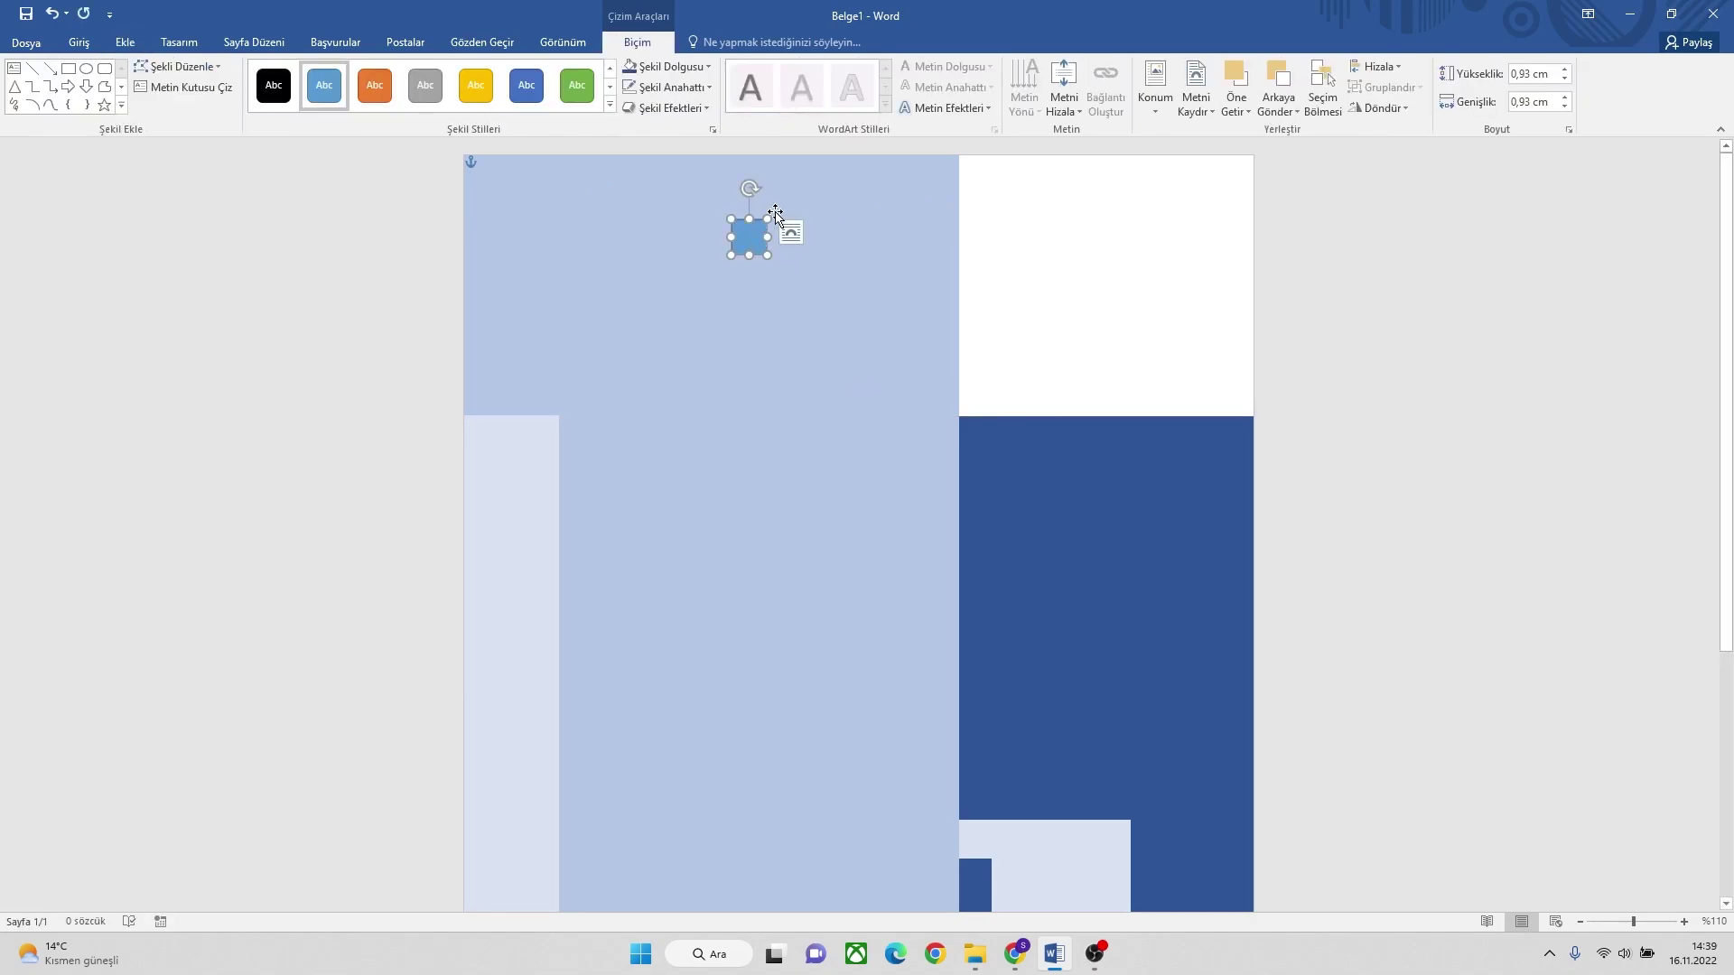
# Rotate the square 45° into a diamond with no outline and a dark blue fill.
pyautogui.moveTo(747, 187); pyautogui.dragTo(708, 182)
pyautogui.click(656, 88)
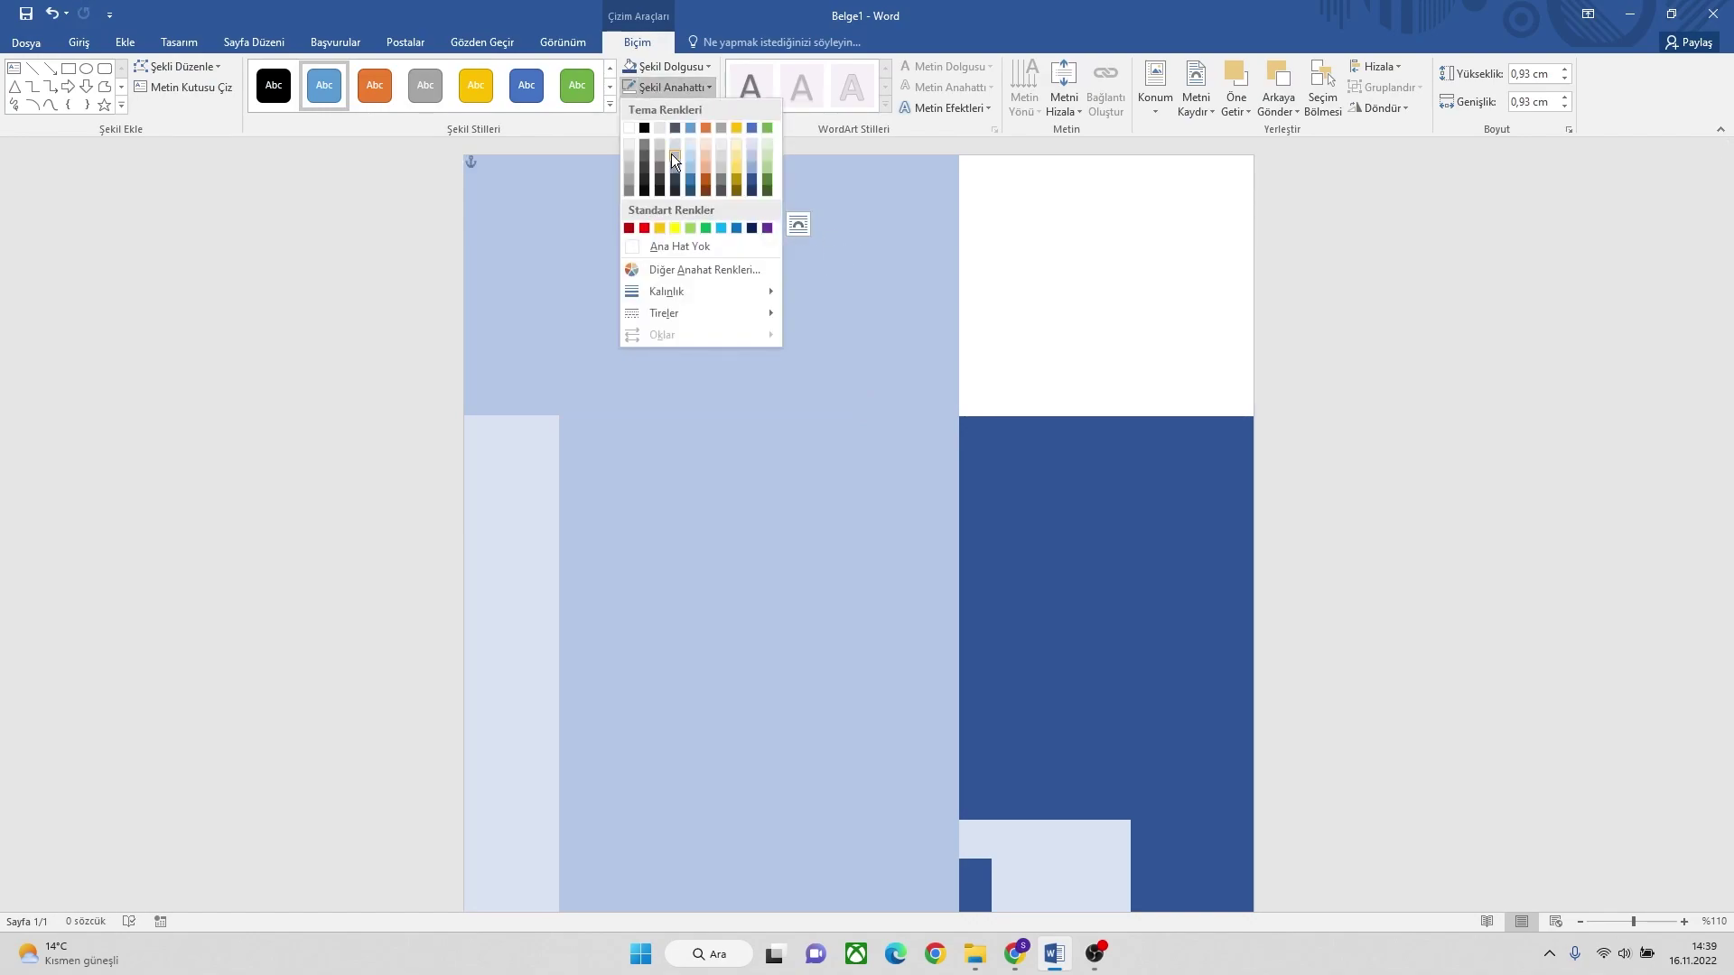
pyautogui.click(679, 247)
pyautogui.click(629, 66)
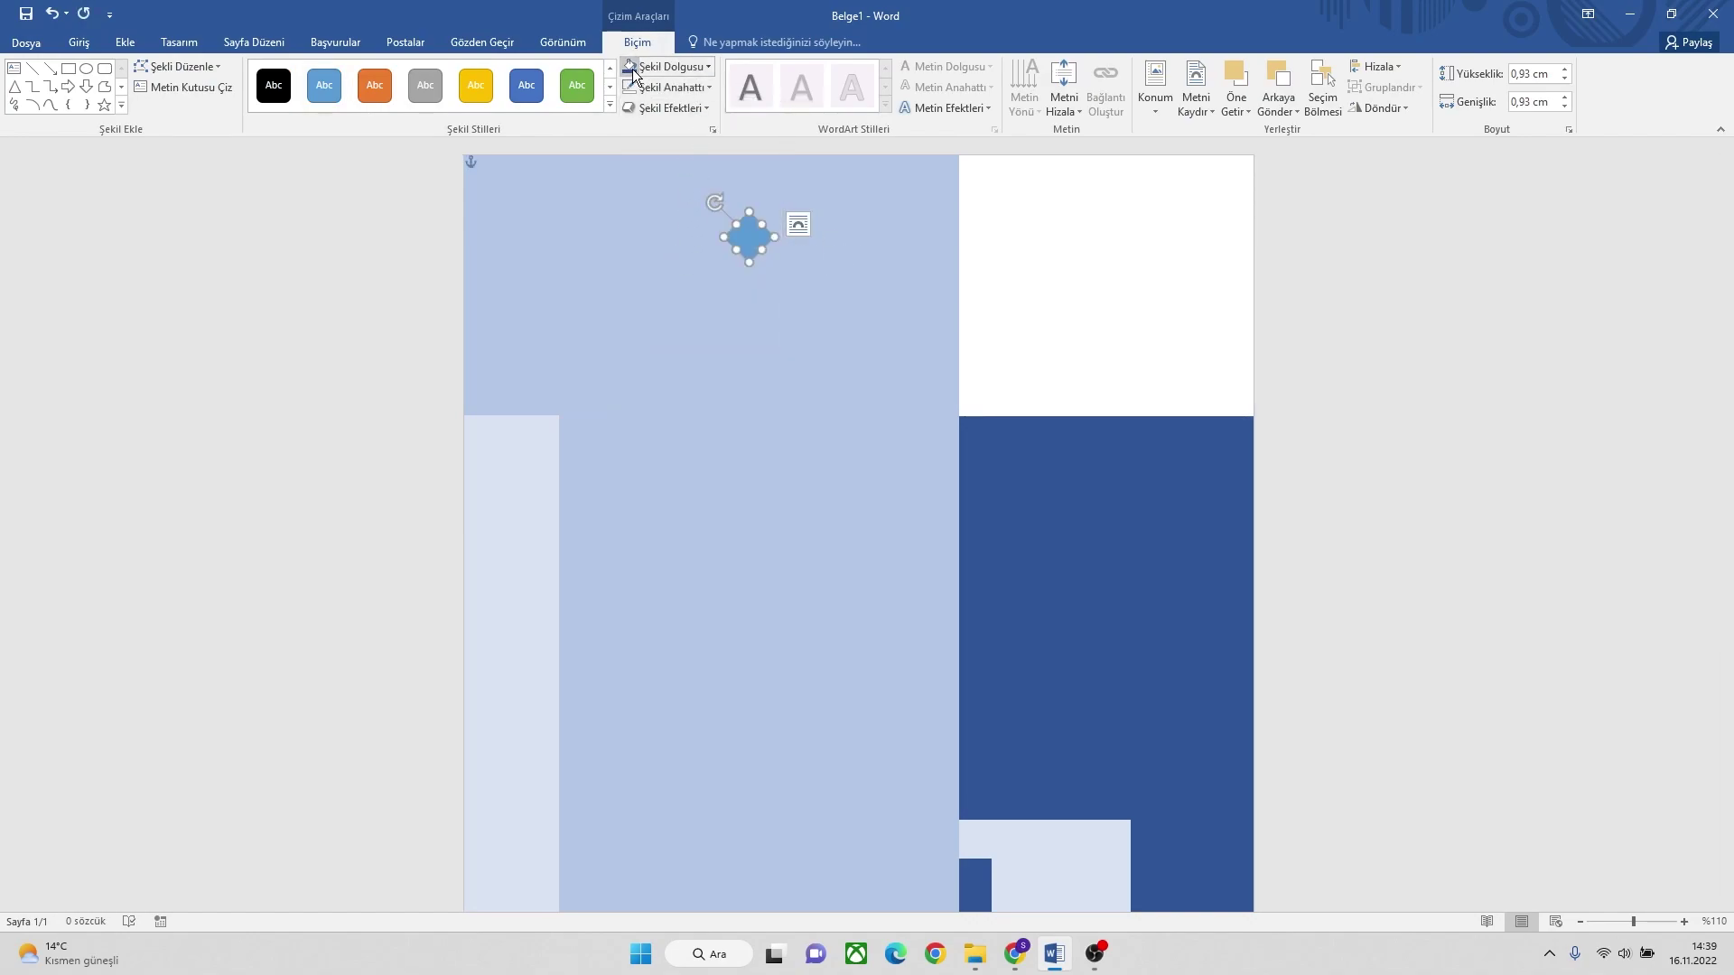
pyautogui.moveTo(747, 238); pyautogui.dragTo(764, 236)
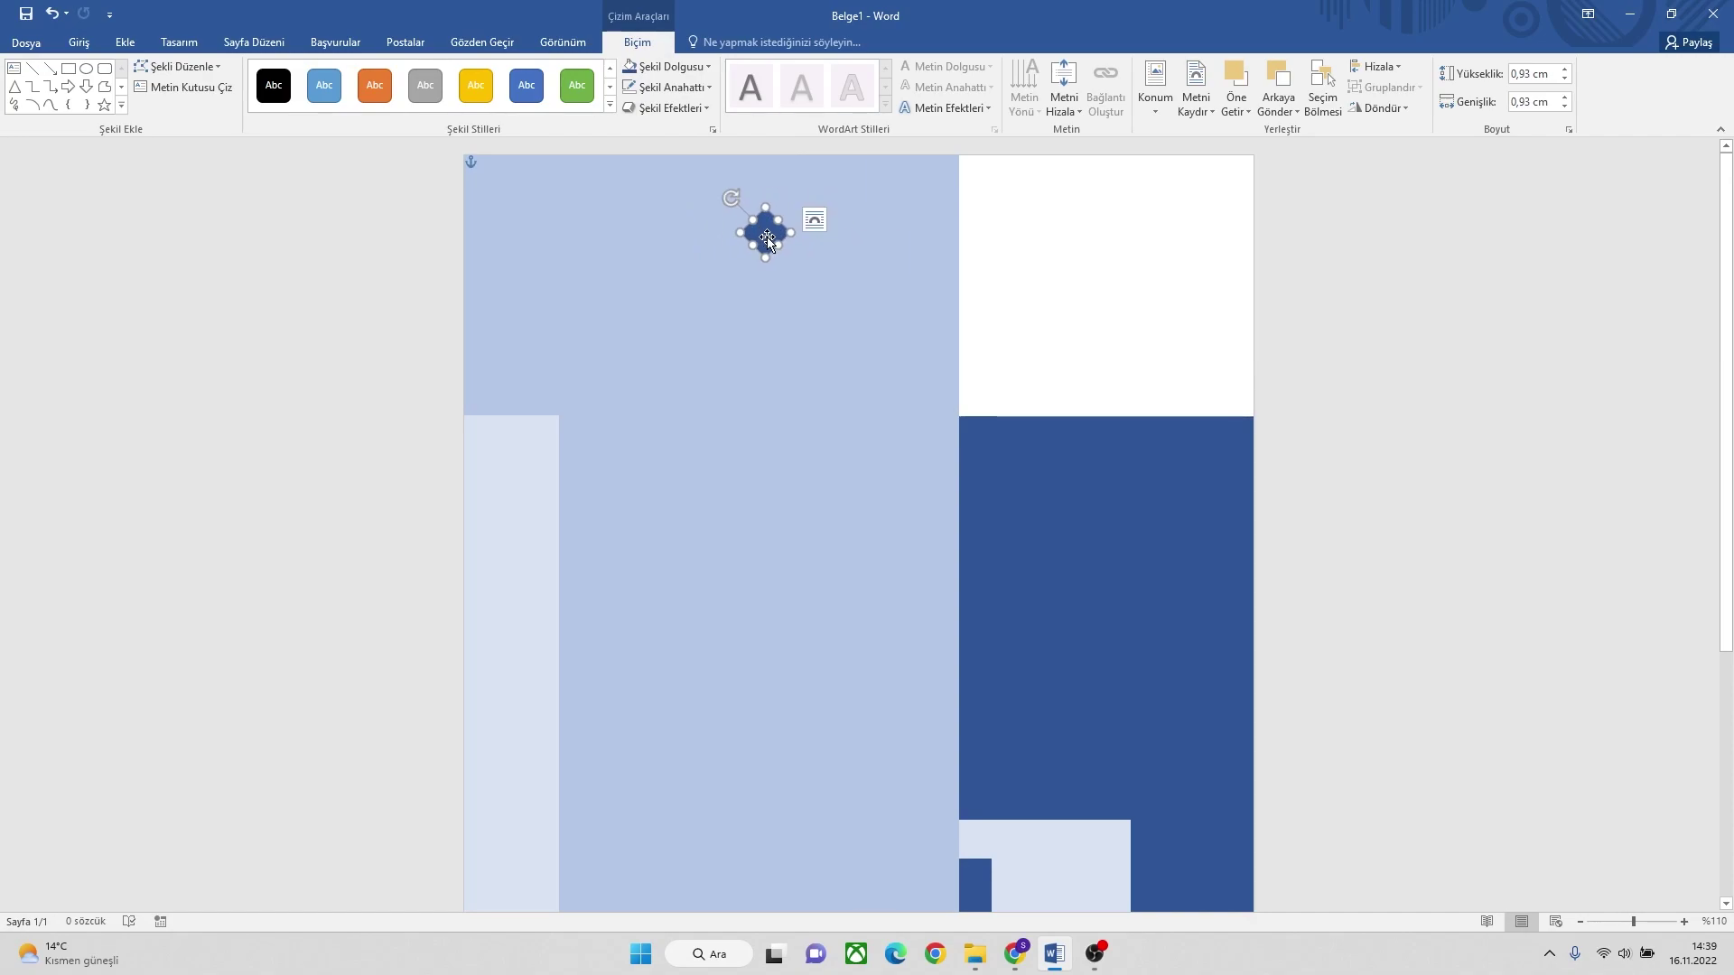
# Duplicate the diamond, fill the copy light blue, and align both diamonds through their middles.
pyautogui.hotkey('ctrl', 'v')
pyautogui.moveTo(778, 251); pyautogui.dragTo(794, 230)
pyautogui.click(660, 67)
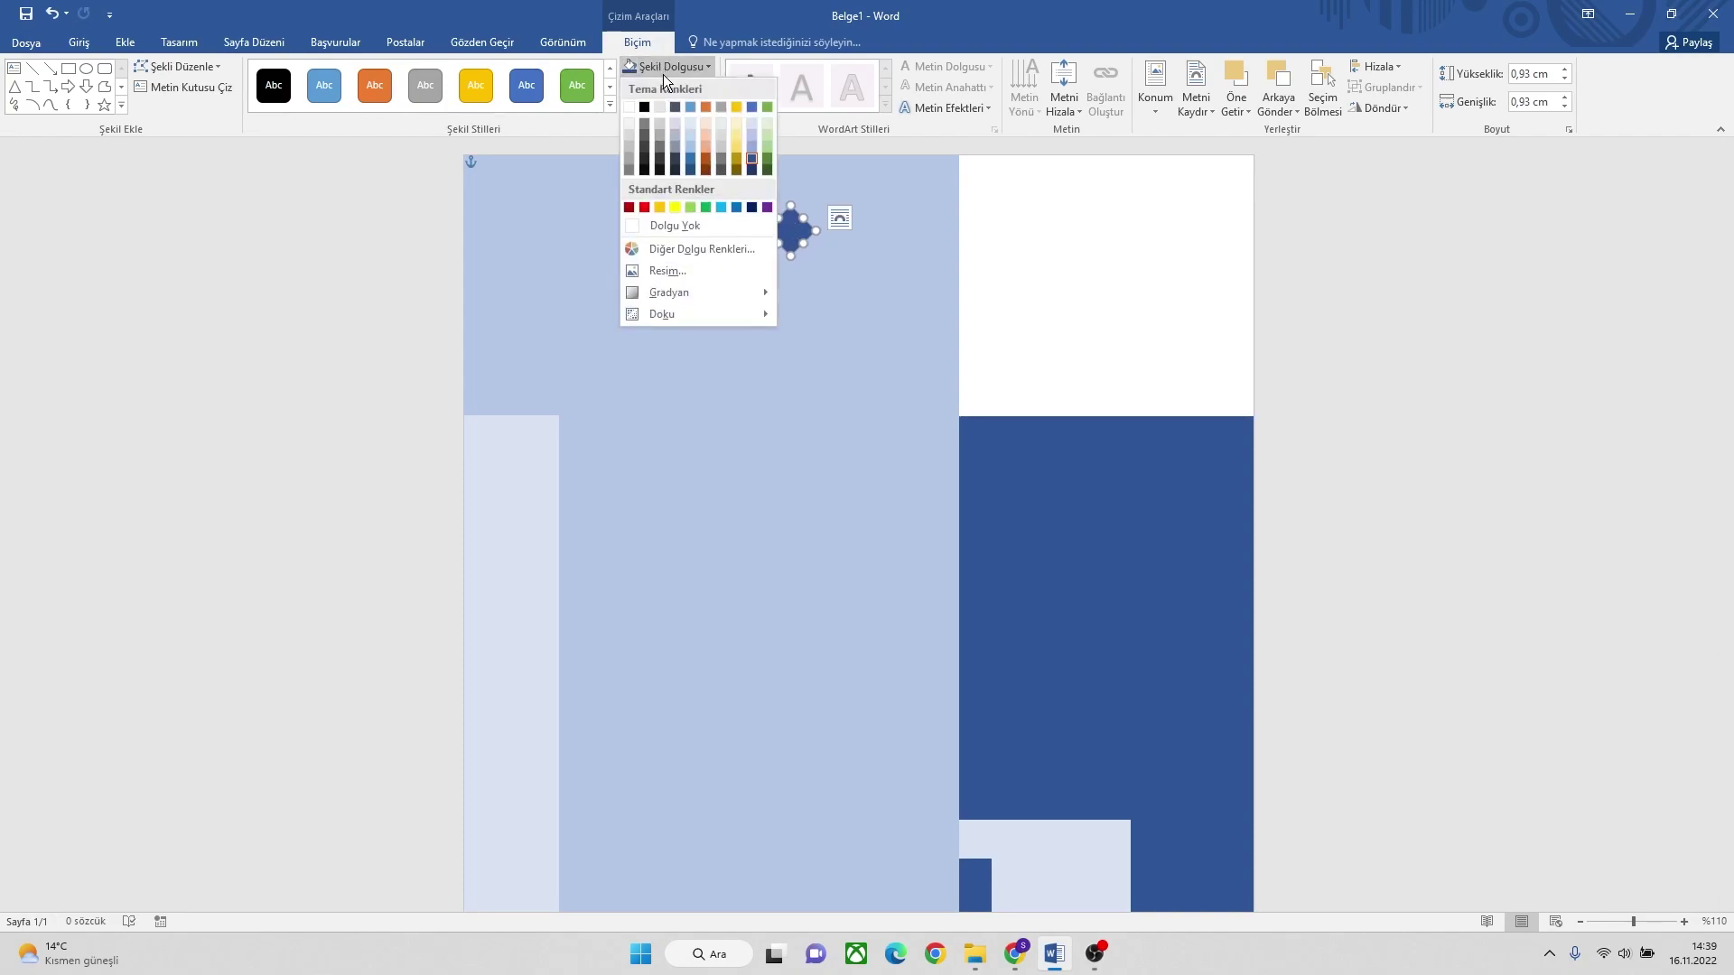
pyautogui.click(751, 137)
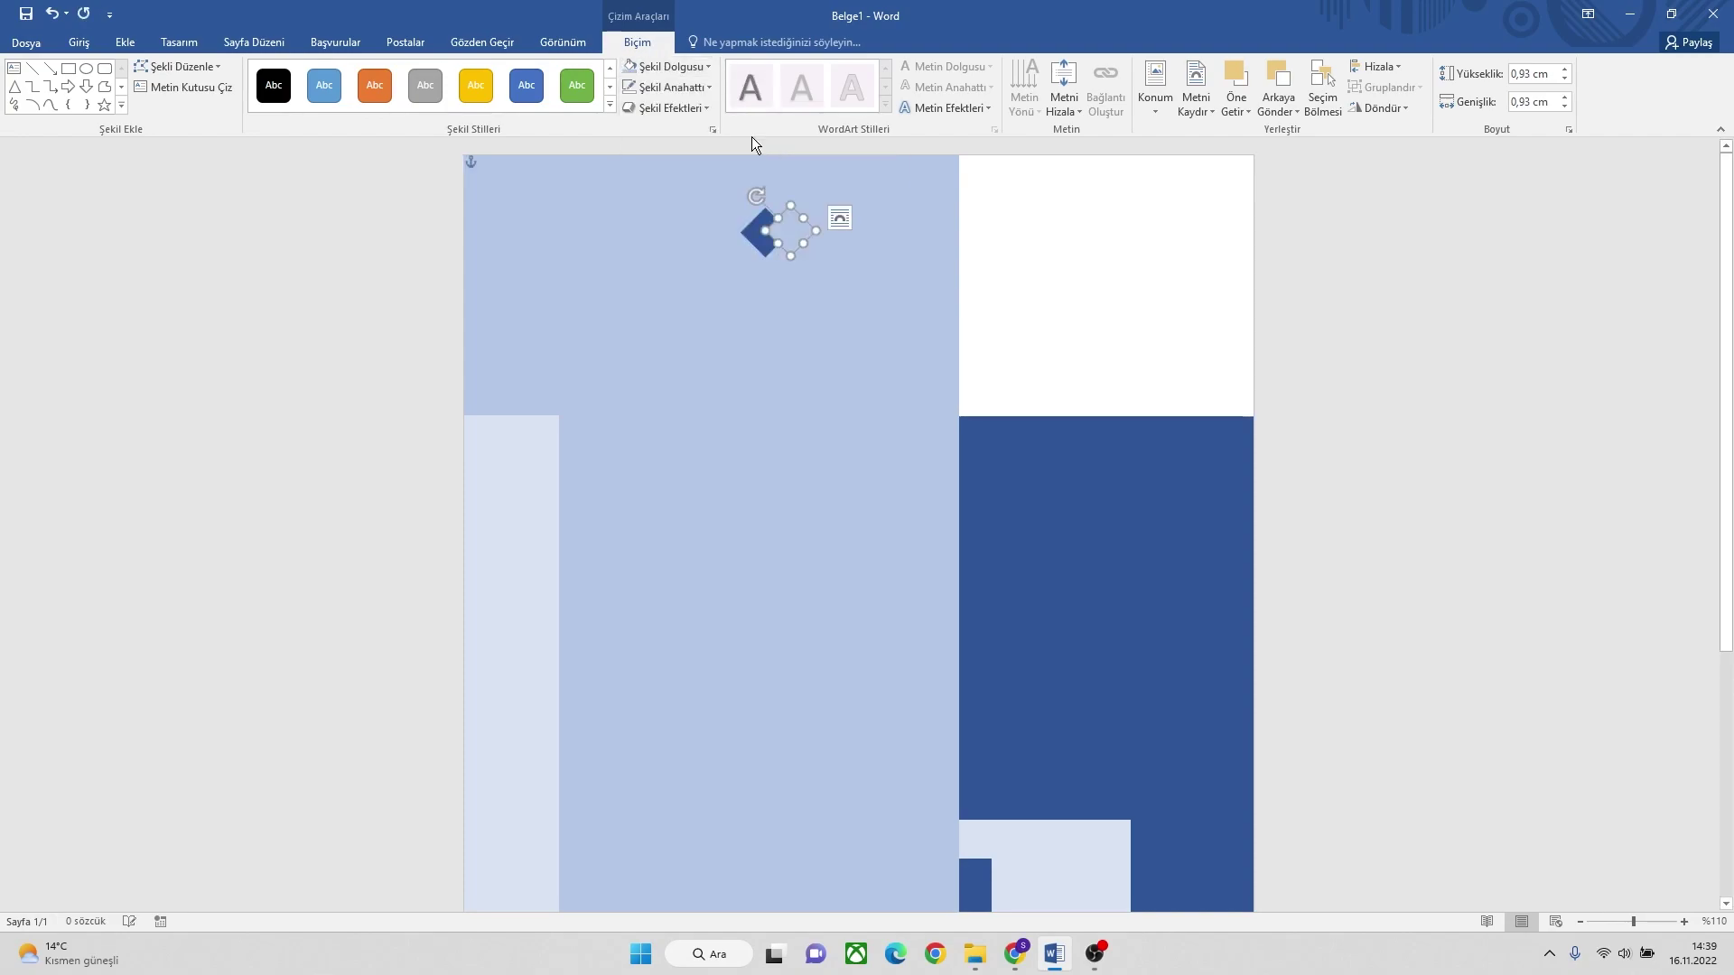
pyautogui.keyDown('shift'); pyautogui.click(749, 231); pyautogui.keyUp('shift')
pyautogui.click(1388, 68)
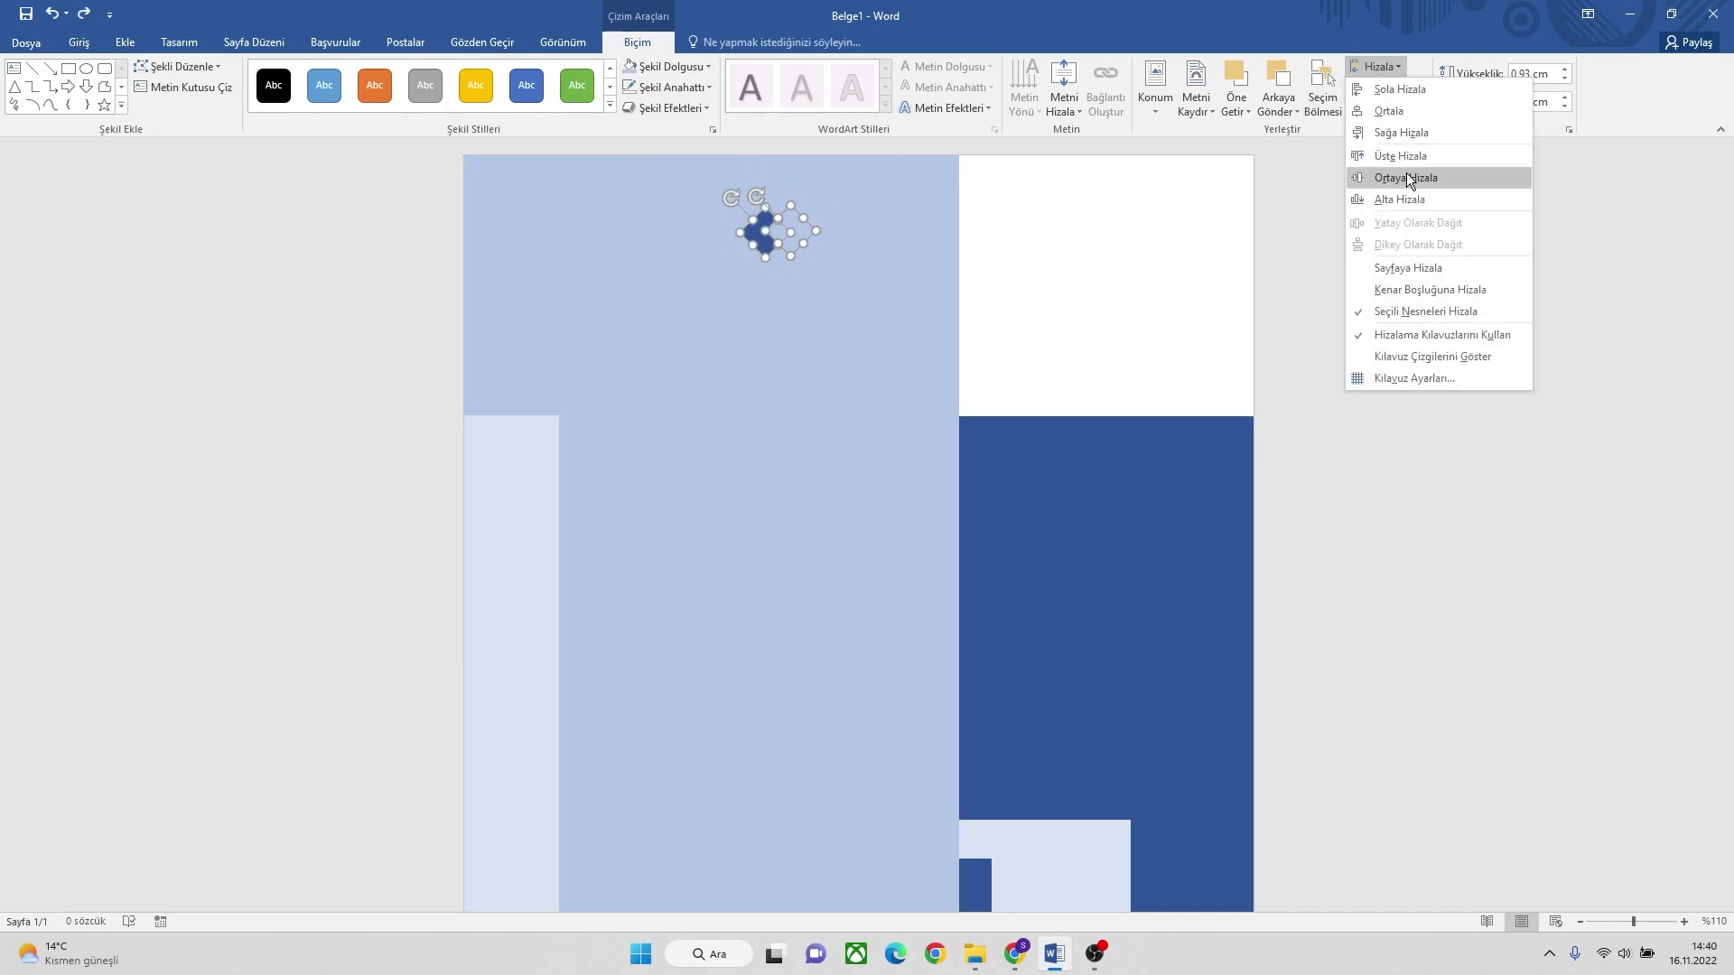
pyautogui.click(1407, 176)
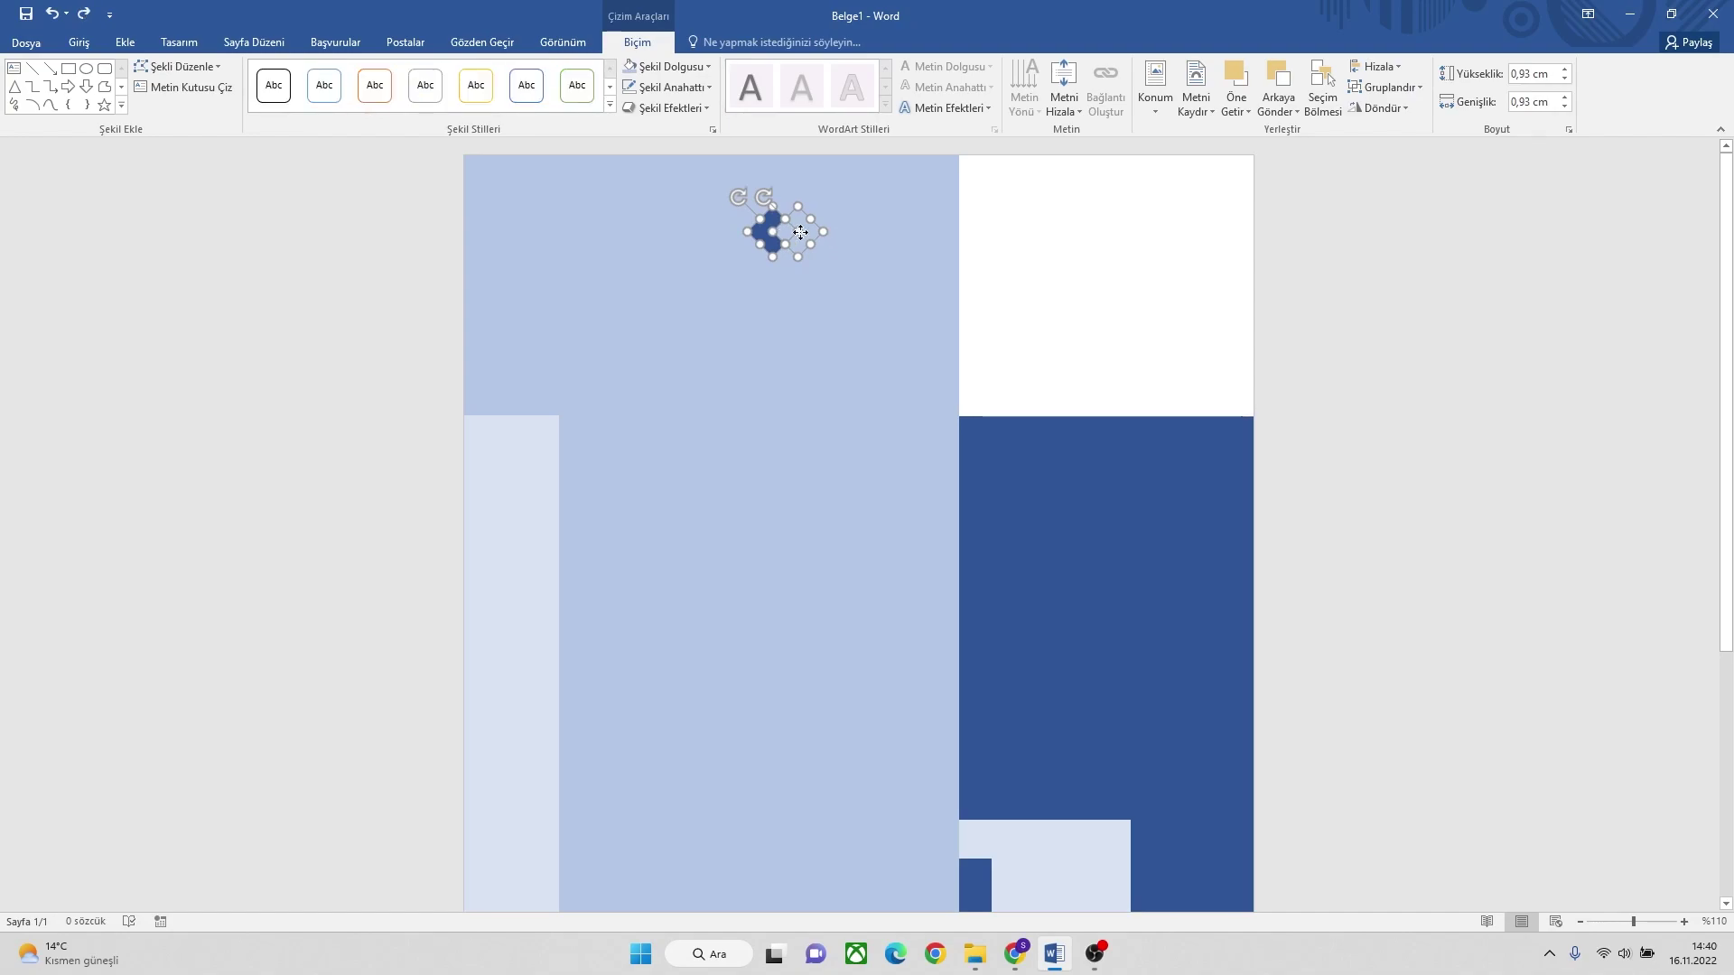
# Move both diamonds into the white top-right area and group them as one logo.
pyautogui.moveTo(779, 235); pyautogui.dragTo(1083, 243)
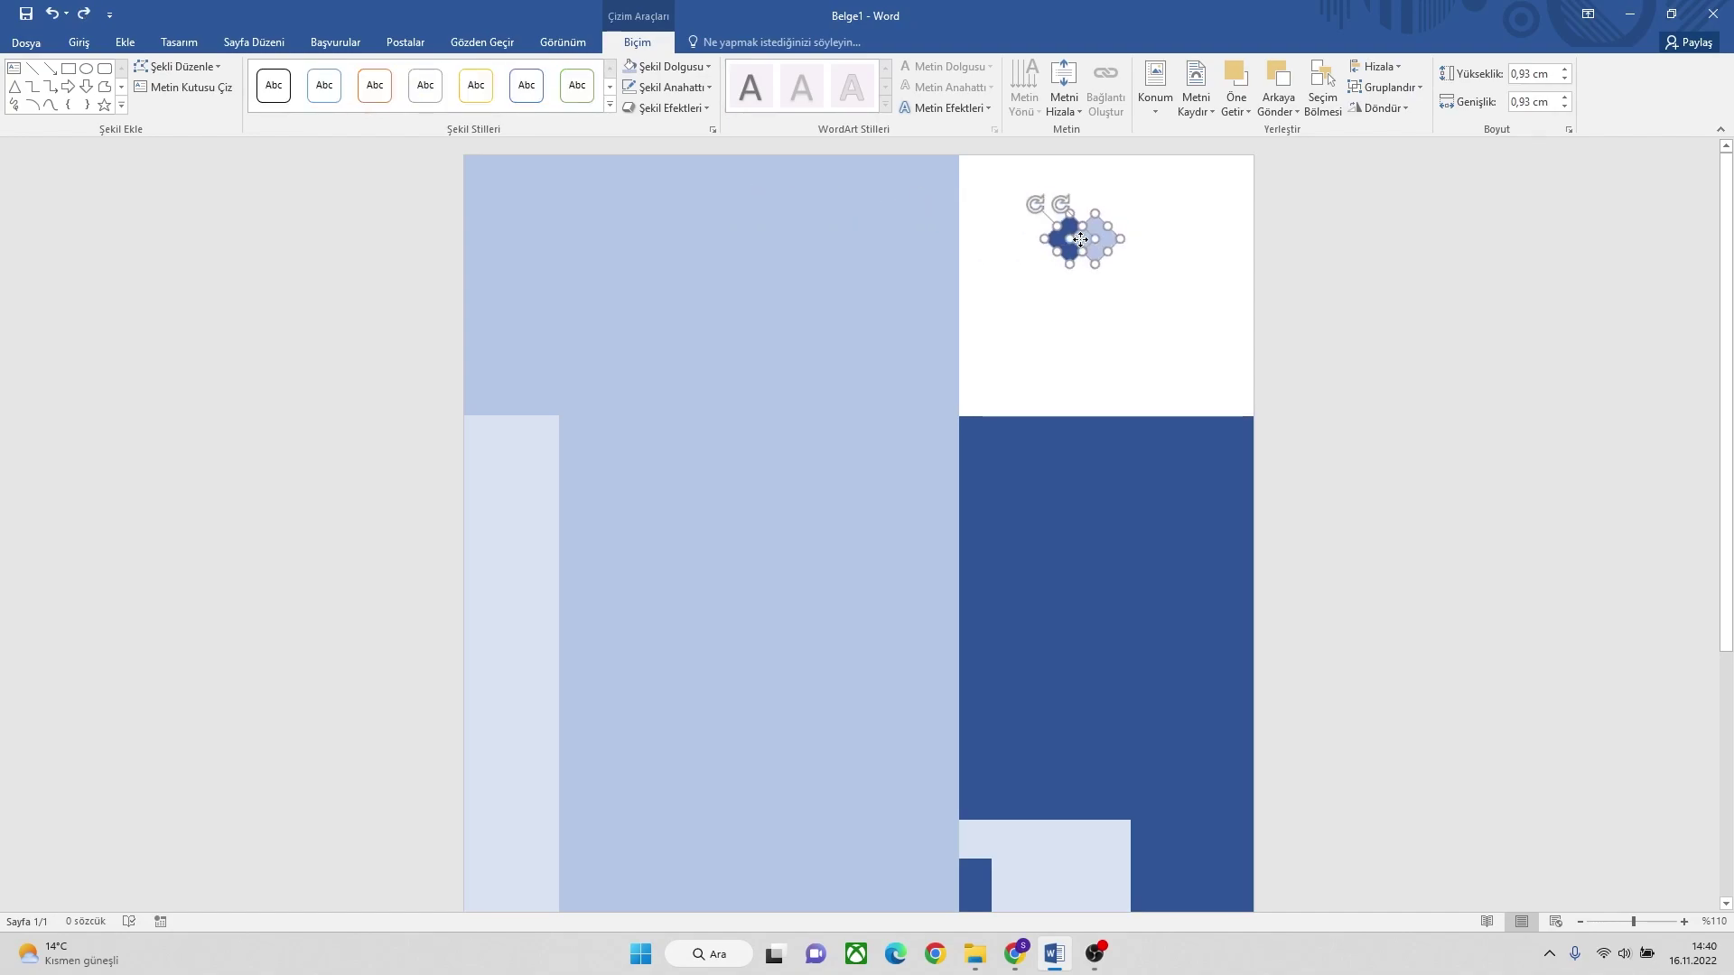
pyautogui.click(1380, 87)
pyautogui.click(1385, 103)
# Shift the diamond logo group slightly to the right.
pyautogui.click(1130, 320)
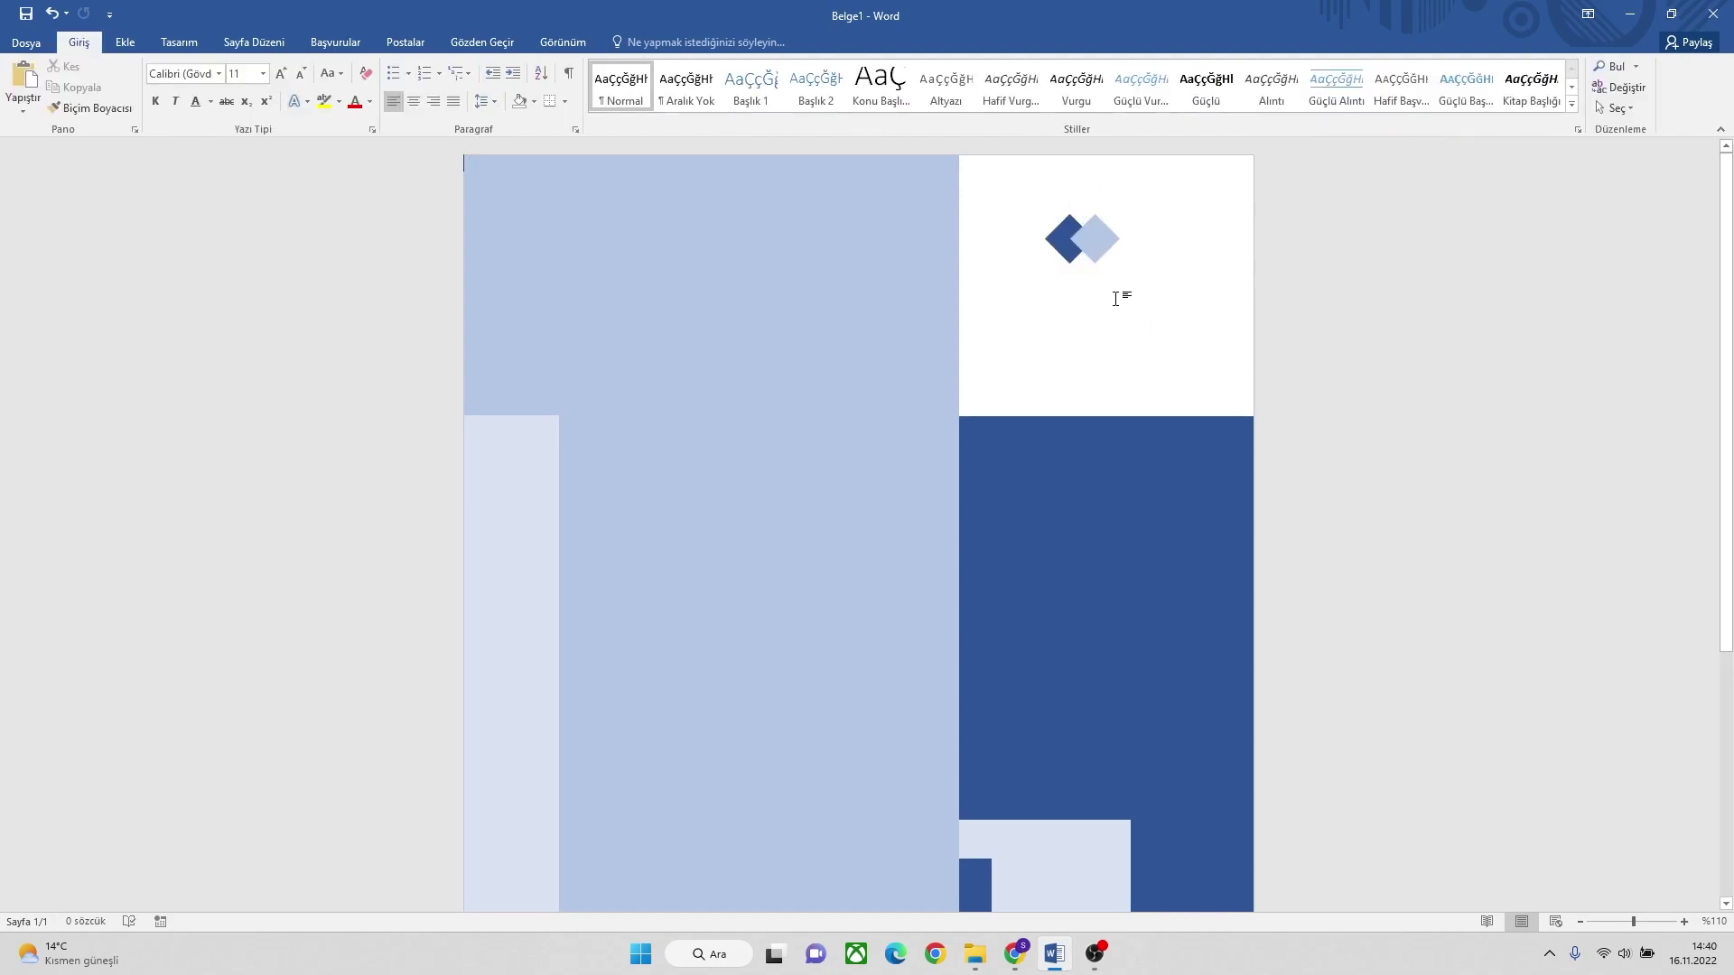
pyautogui.moveTo(1094, 239); pyautogui.dragTo(1119, 233)
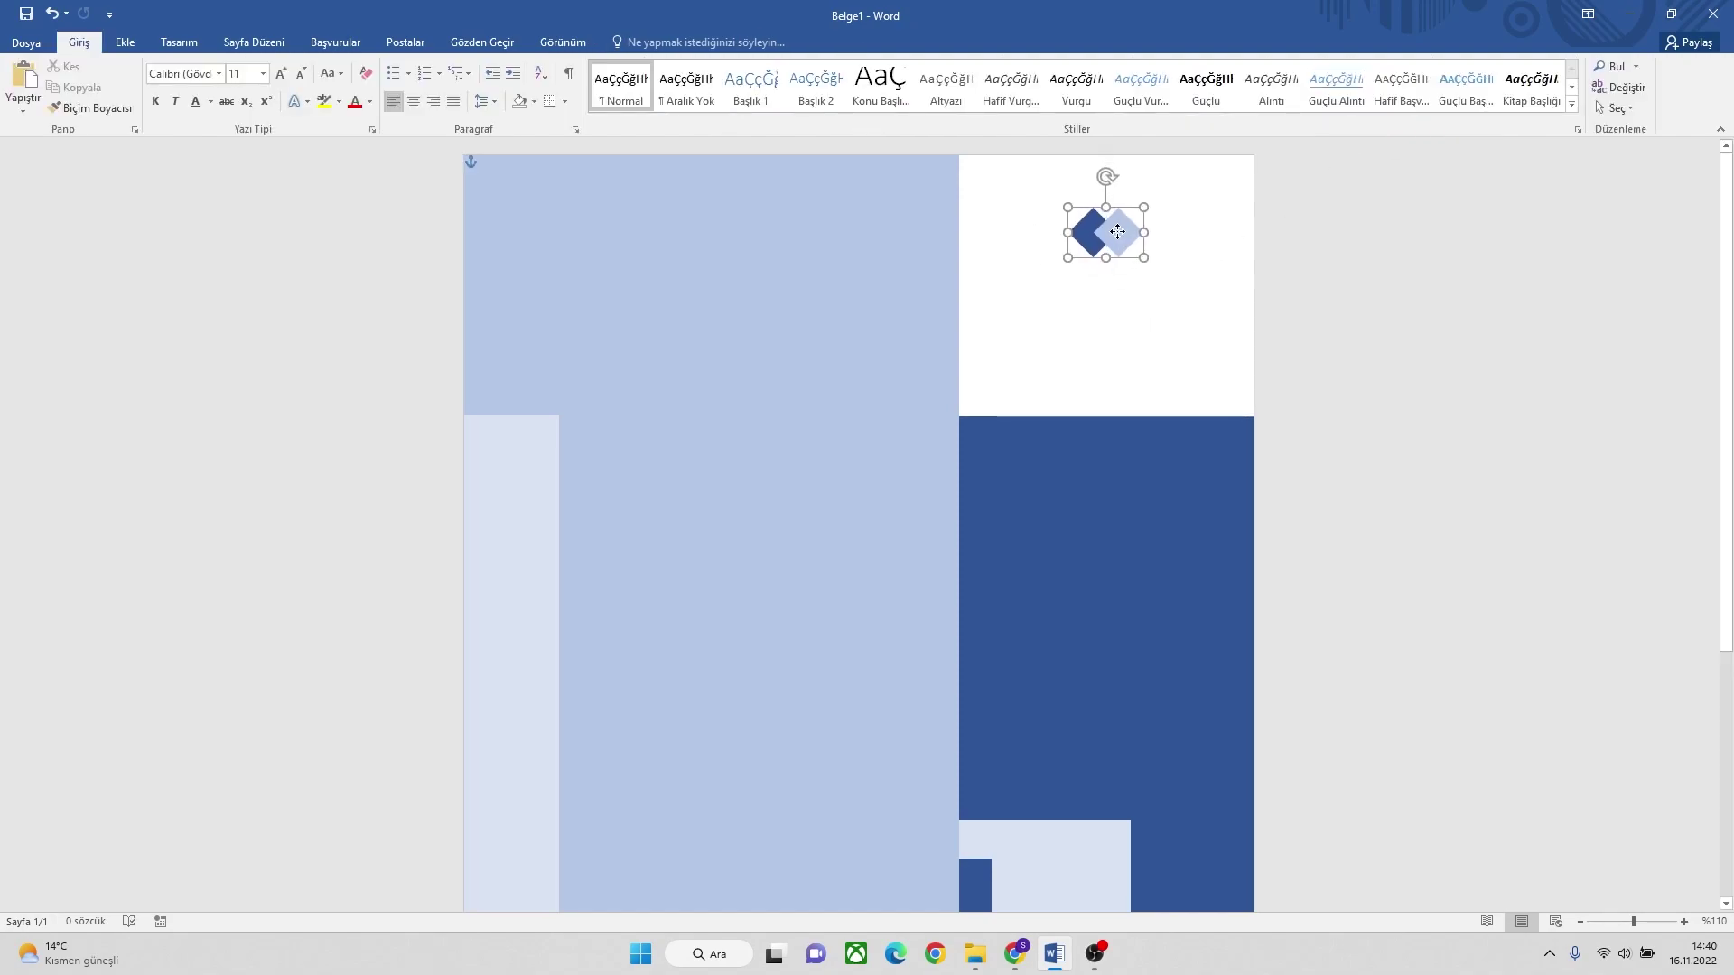
pyautogui.click(1112, 314)
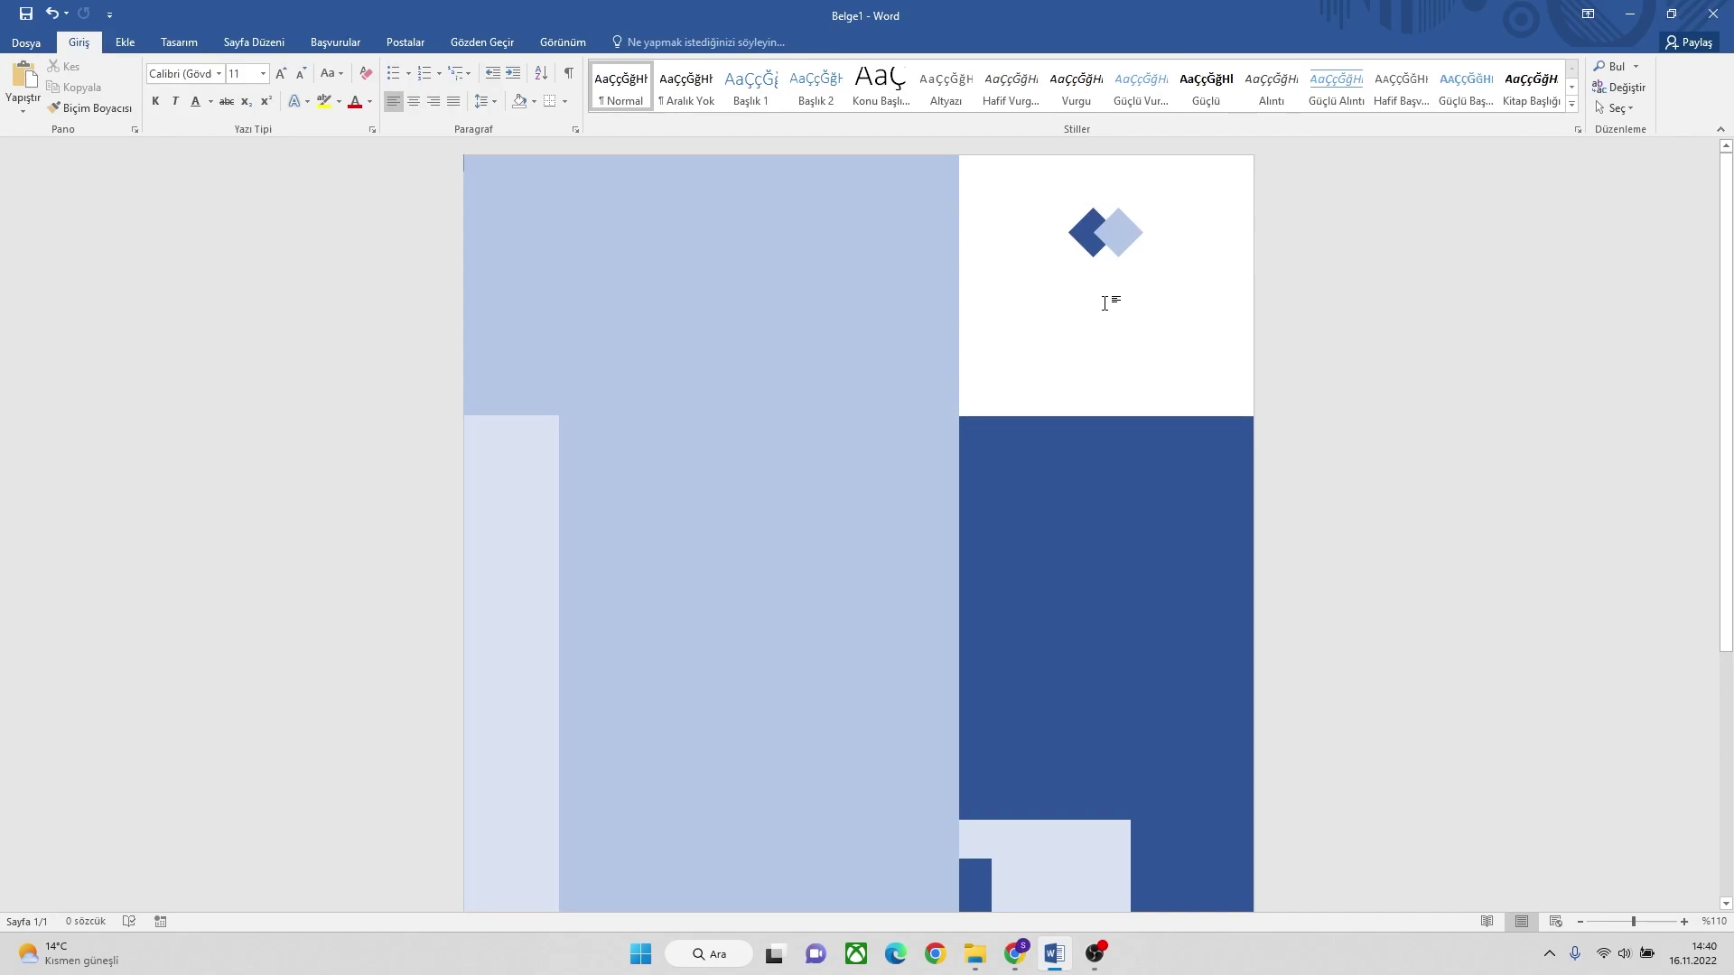
# Draw a text box on the light blue panel reading YOUR NAME and nudge it up-left.
pyautogui.click(127, 43)
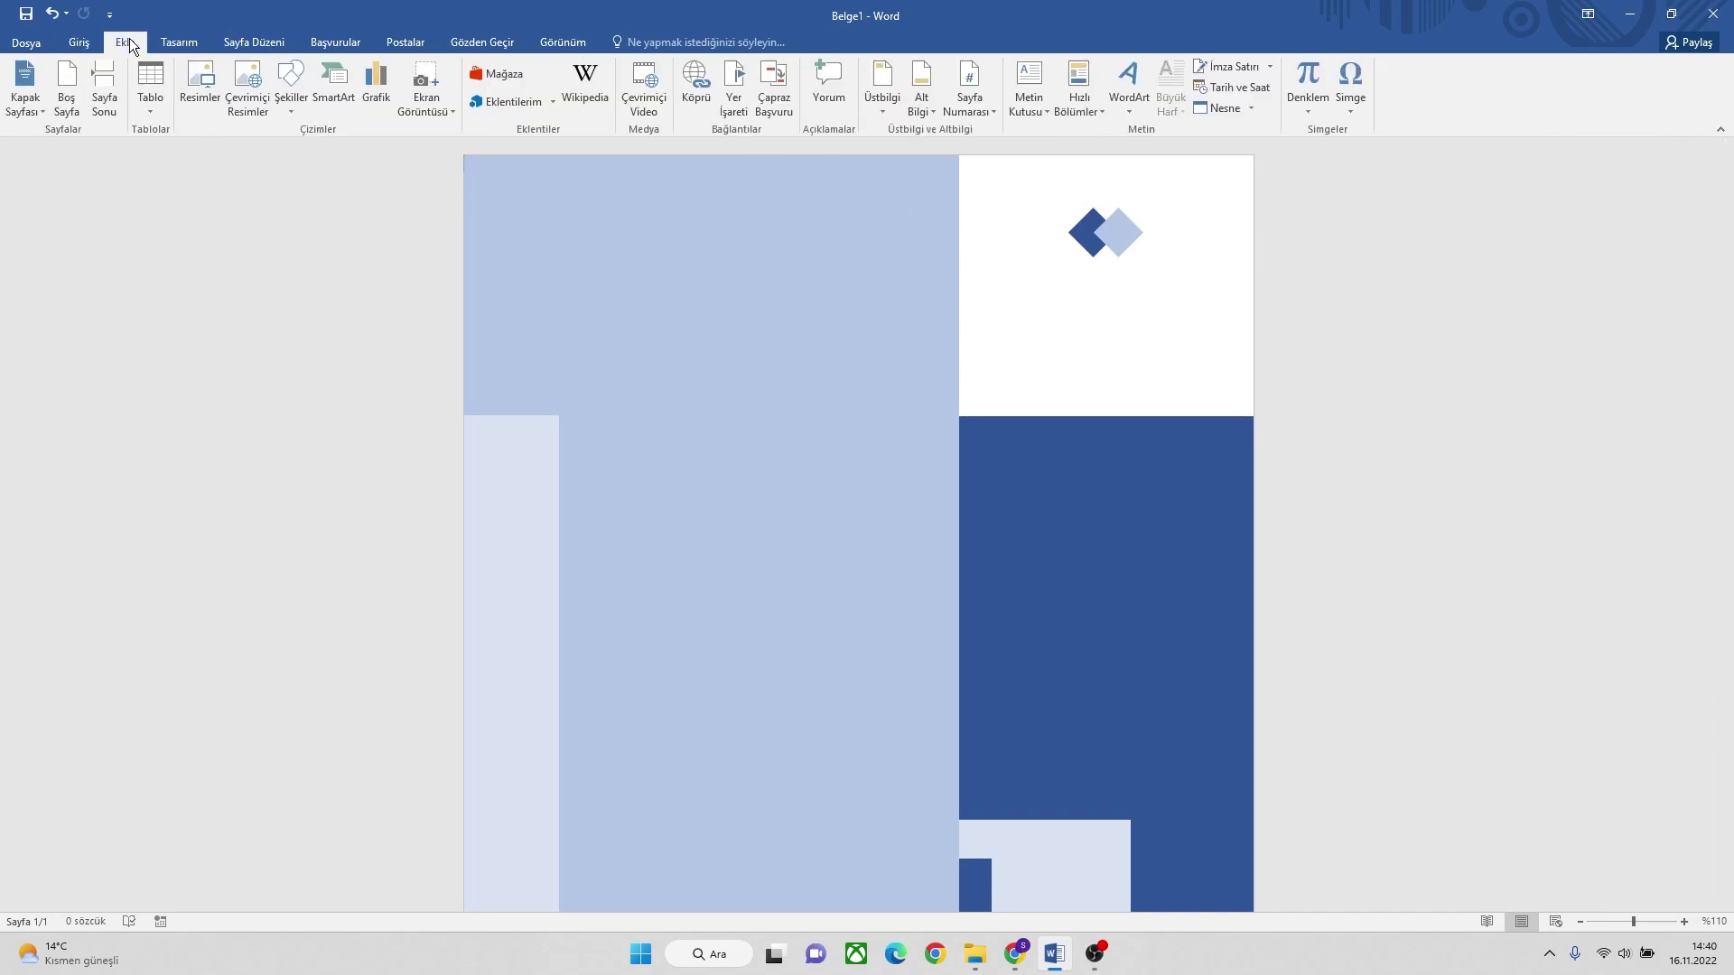
pyautogui.click(1028, 91)
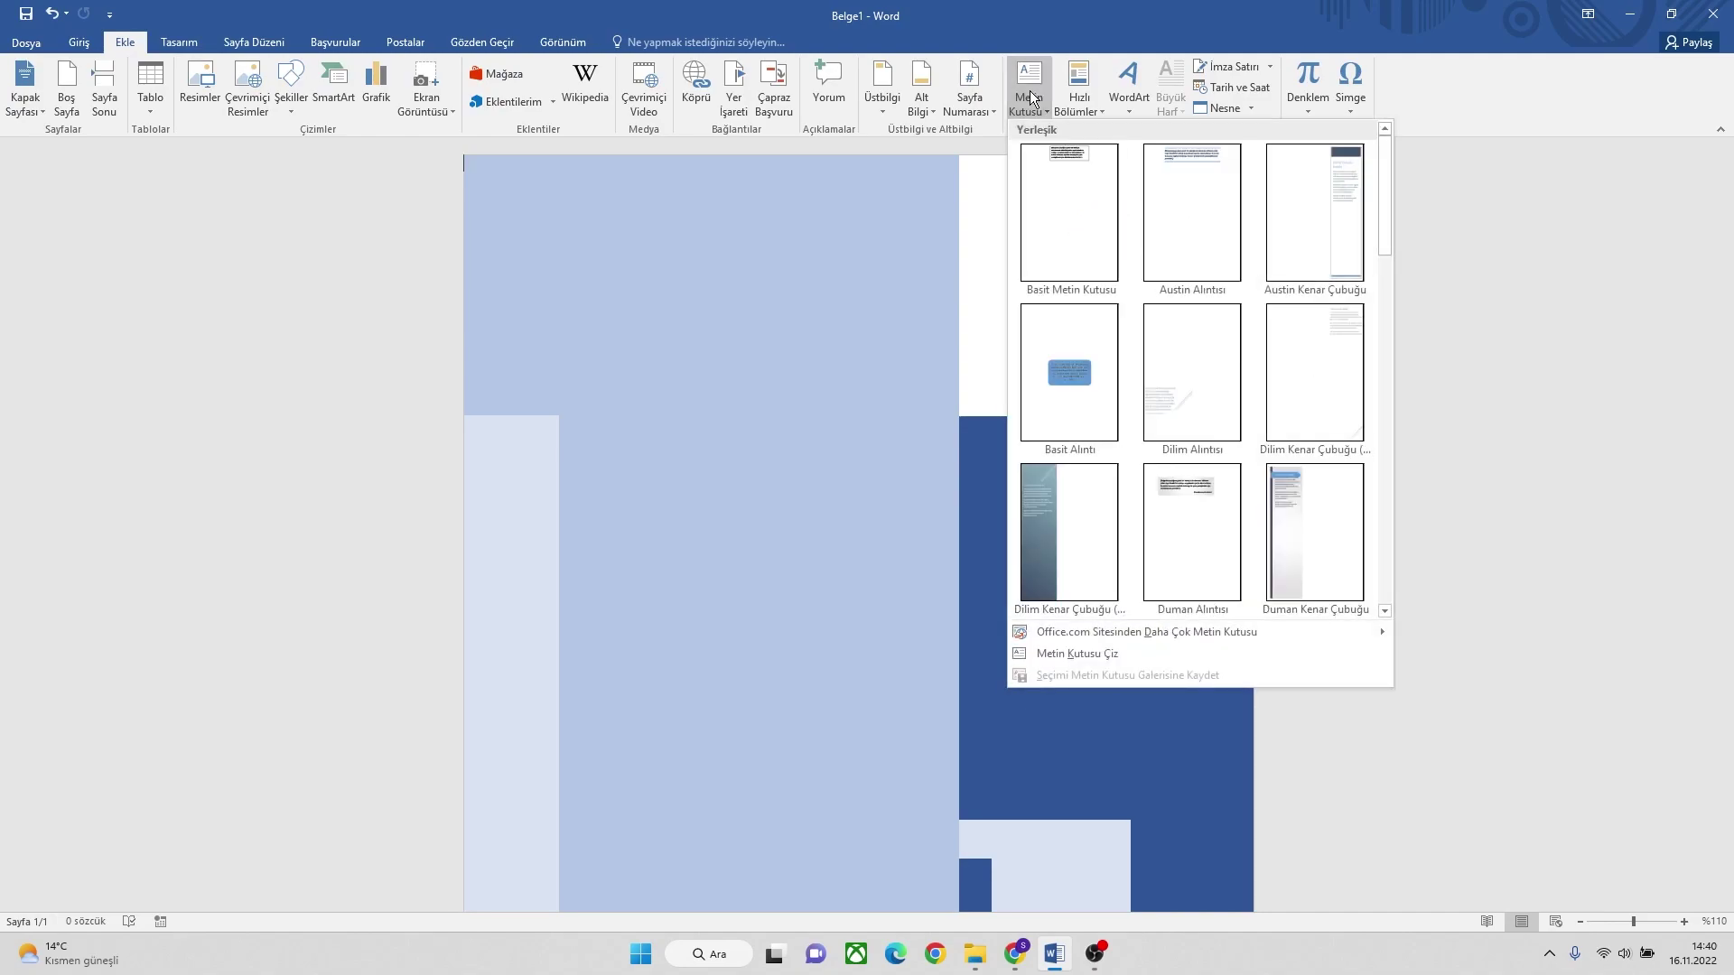
pyautogui.click(1064, 649)
pyautogui.moveTo(671, 264); pyautogui.dragTo(903, 315)
pyautogui.write('c')
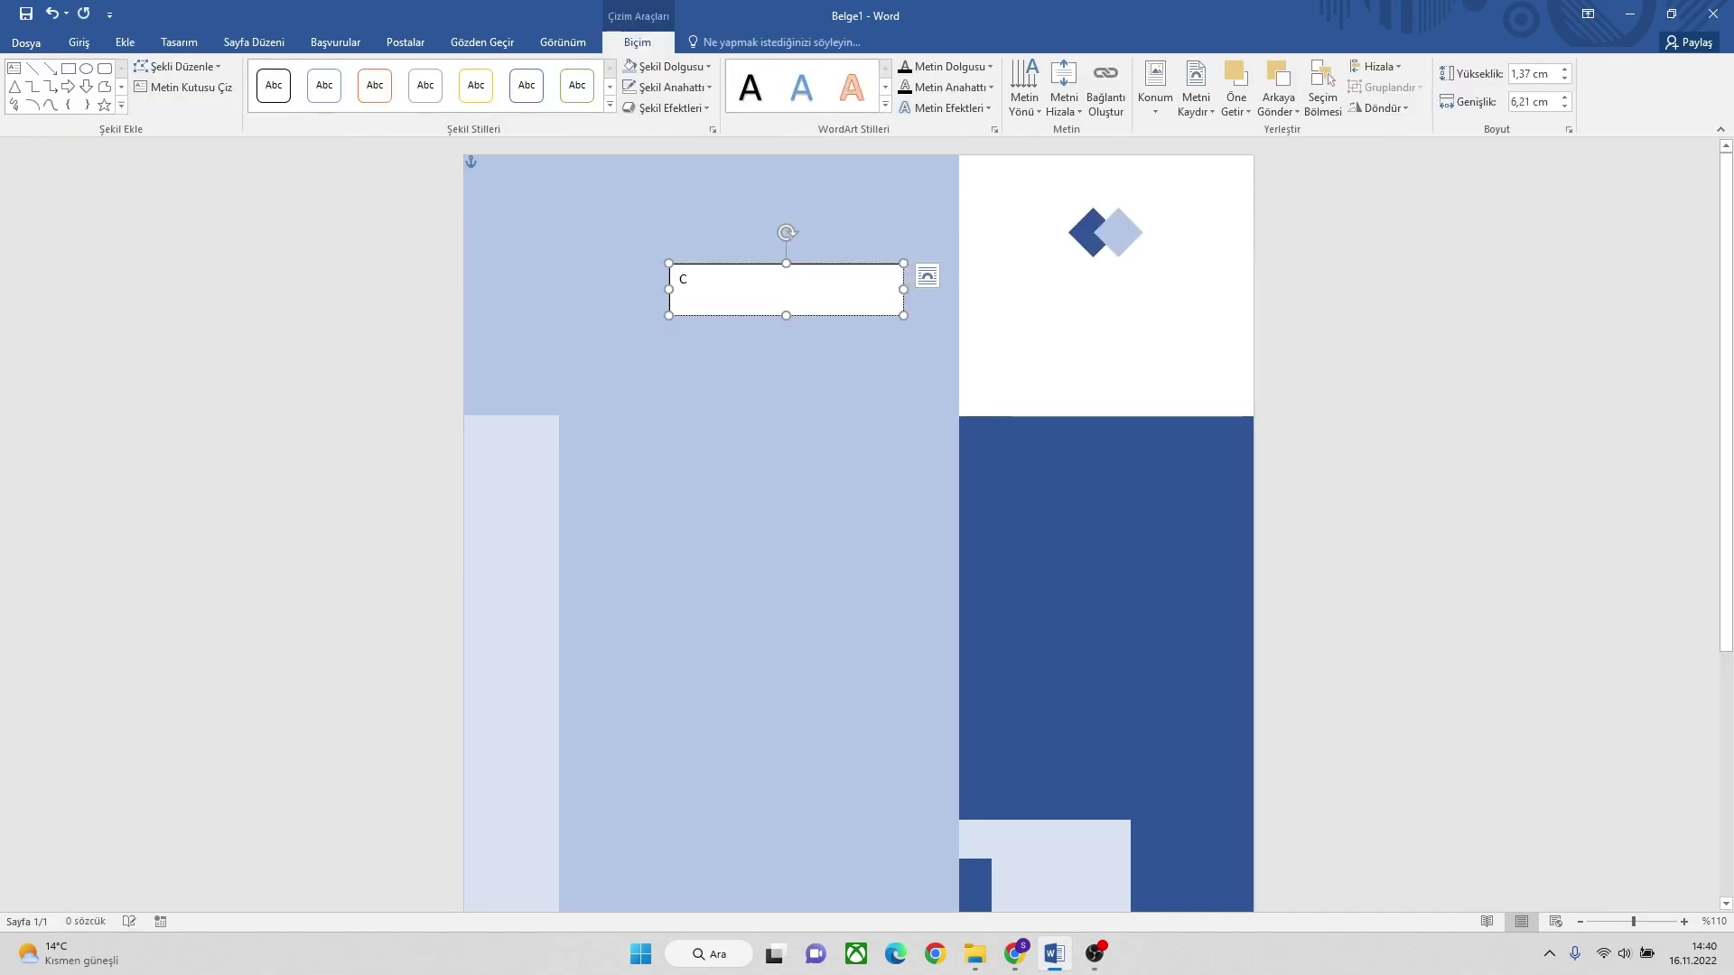
pyautogui.press('BackSpace')
pyautogui.write('YOUR NAME')
pyautogui.moveTo(761, 269); pyautogui.dragTo(744, 251)
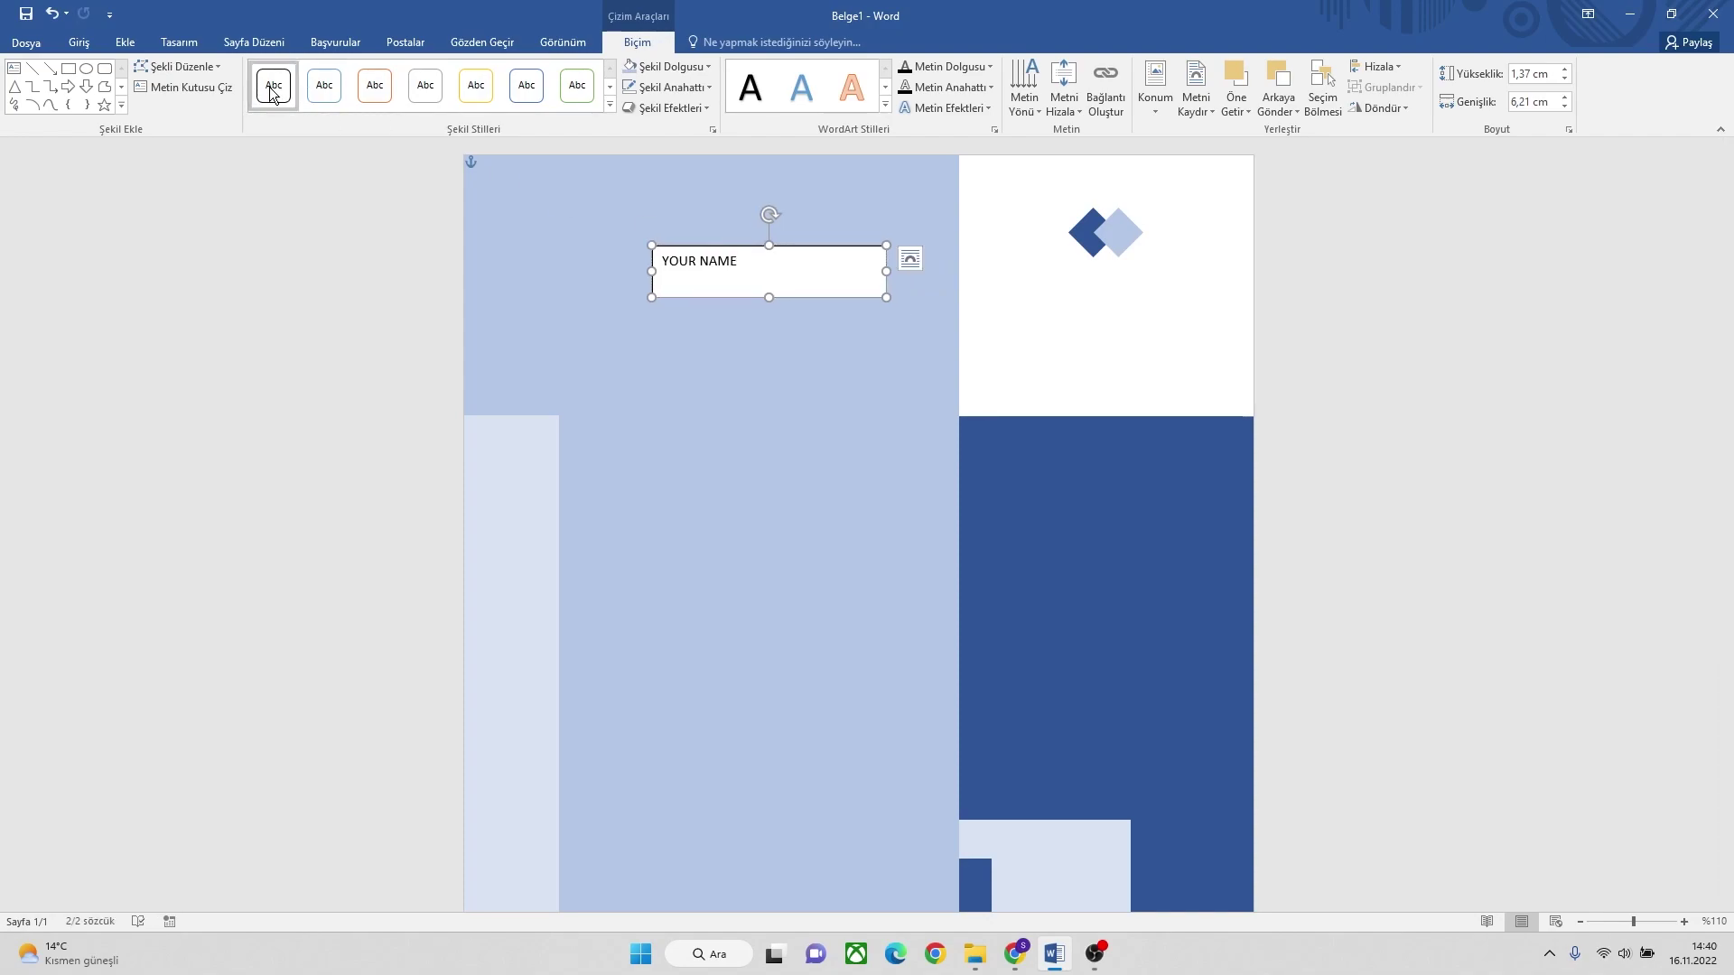
# Set the YOUR NAME text in Futura Md BT at 60 pt, then shrink it.
pyautogui.click(97, 50)
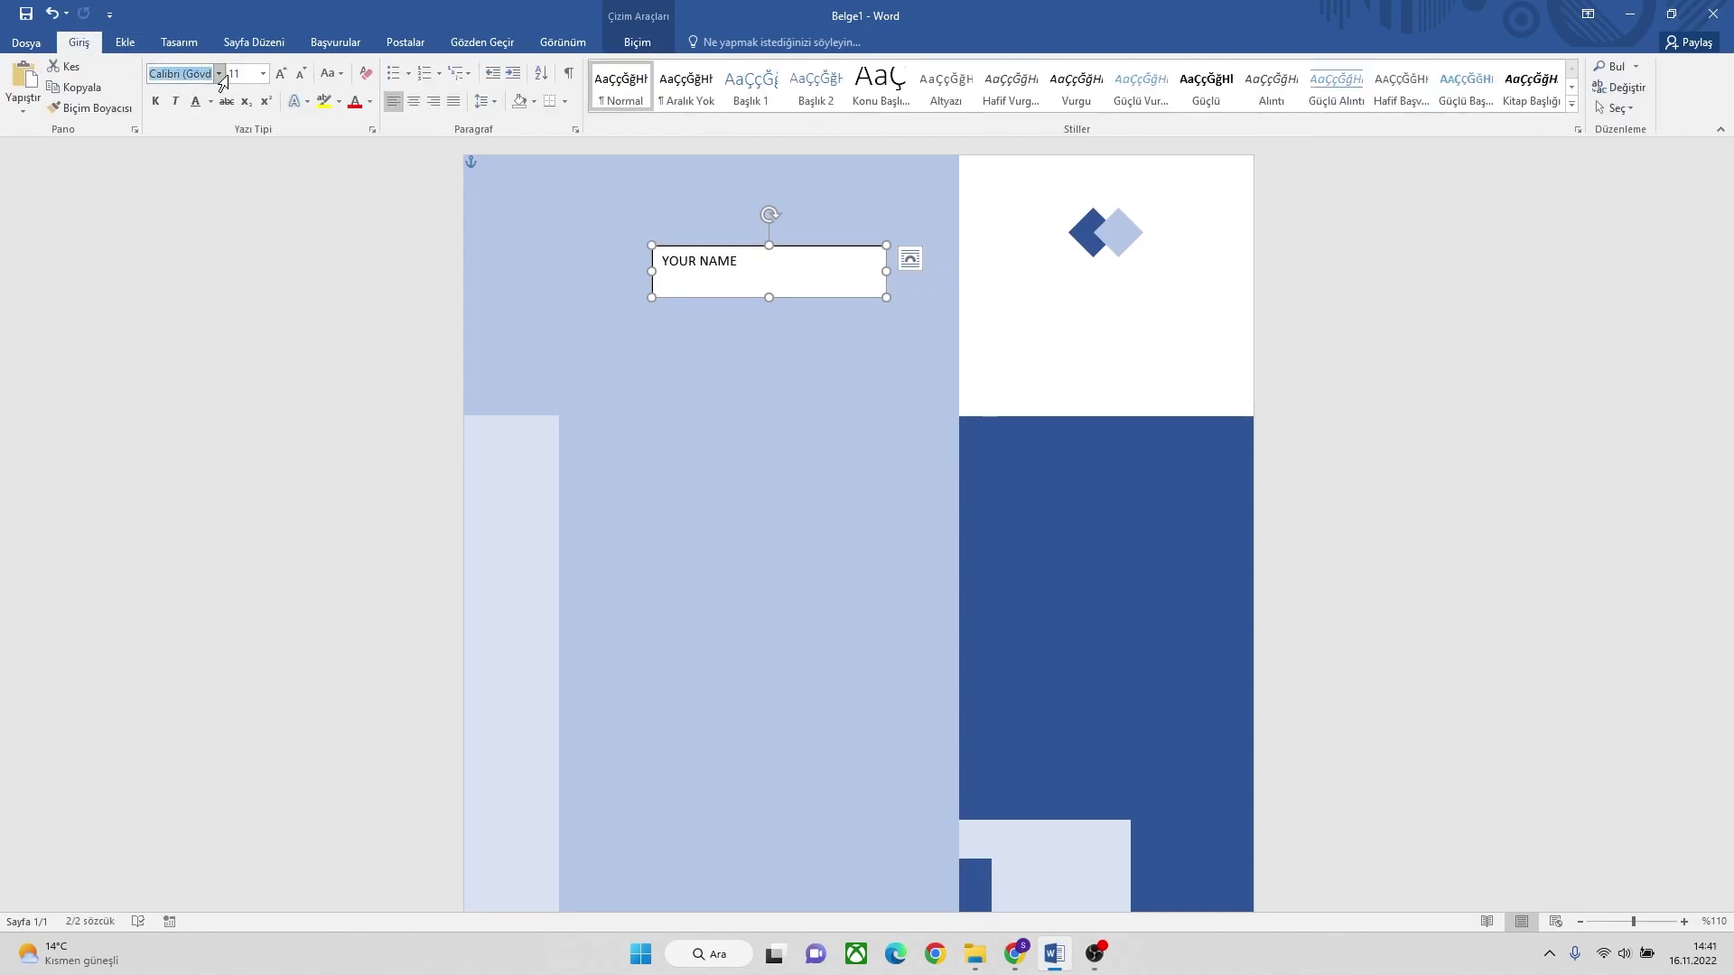
pyautogui.tripleClick(709, 265)
pyautogui.click(180, 73)
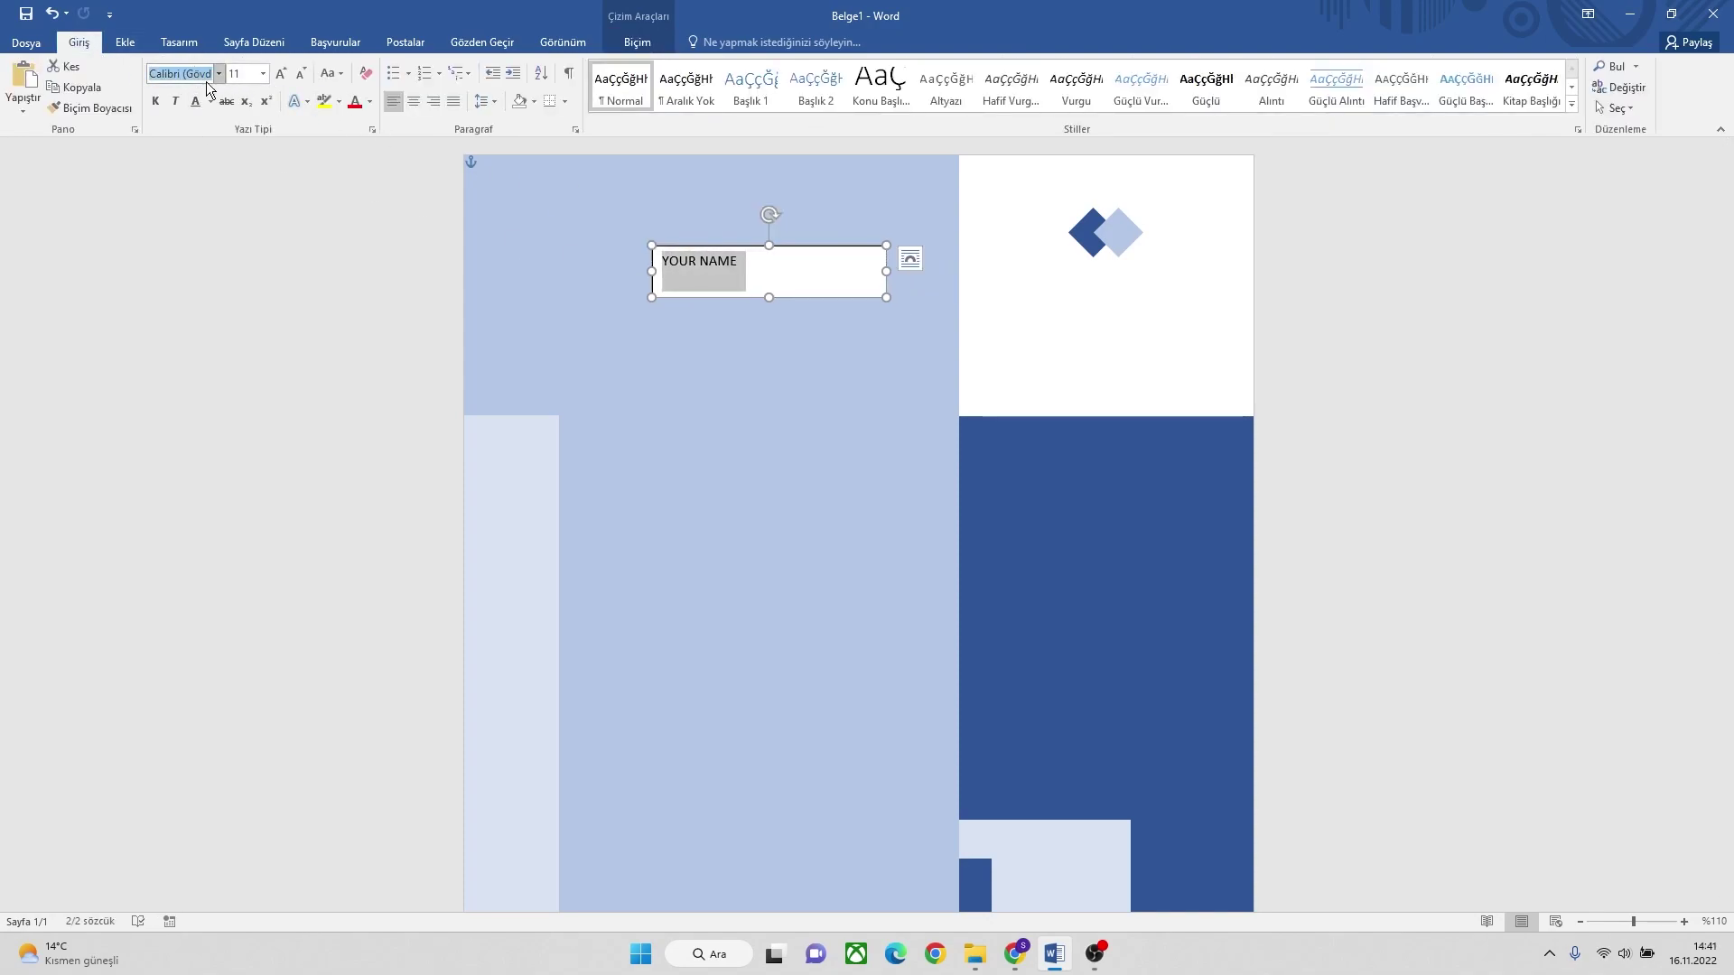
pyautogui.write('Futura Md BT')
pyautogui.press('Return')
pyautogui.click(244, 76)
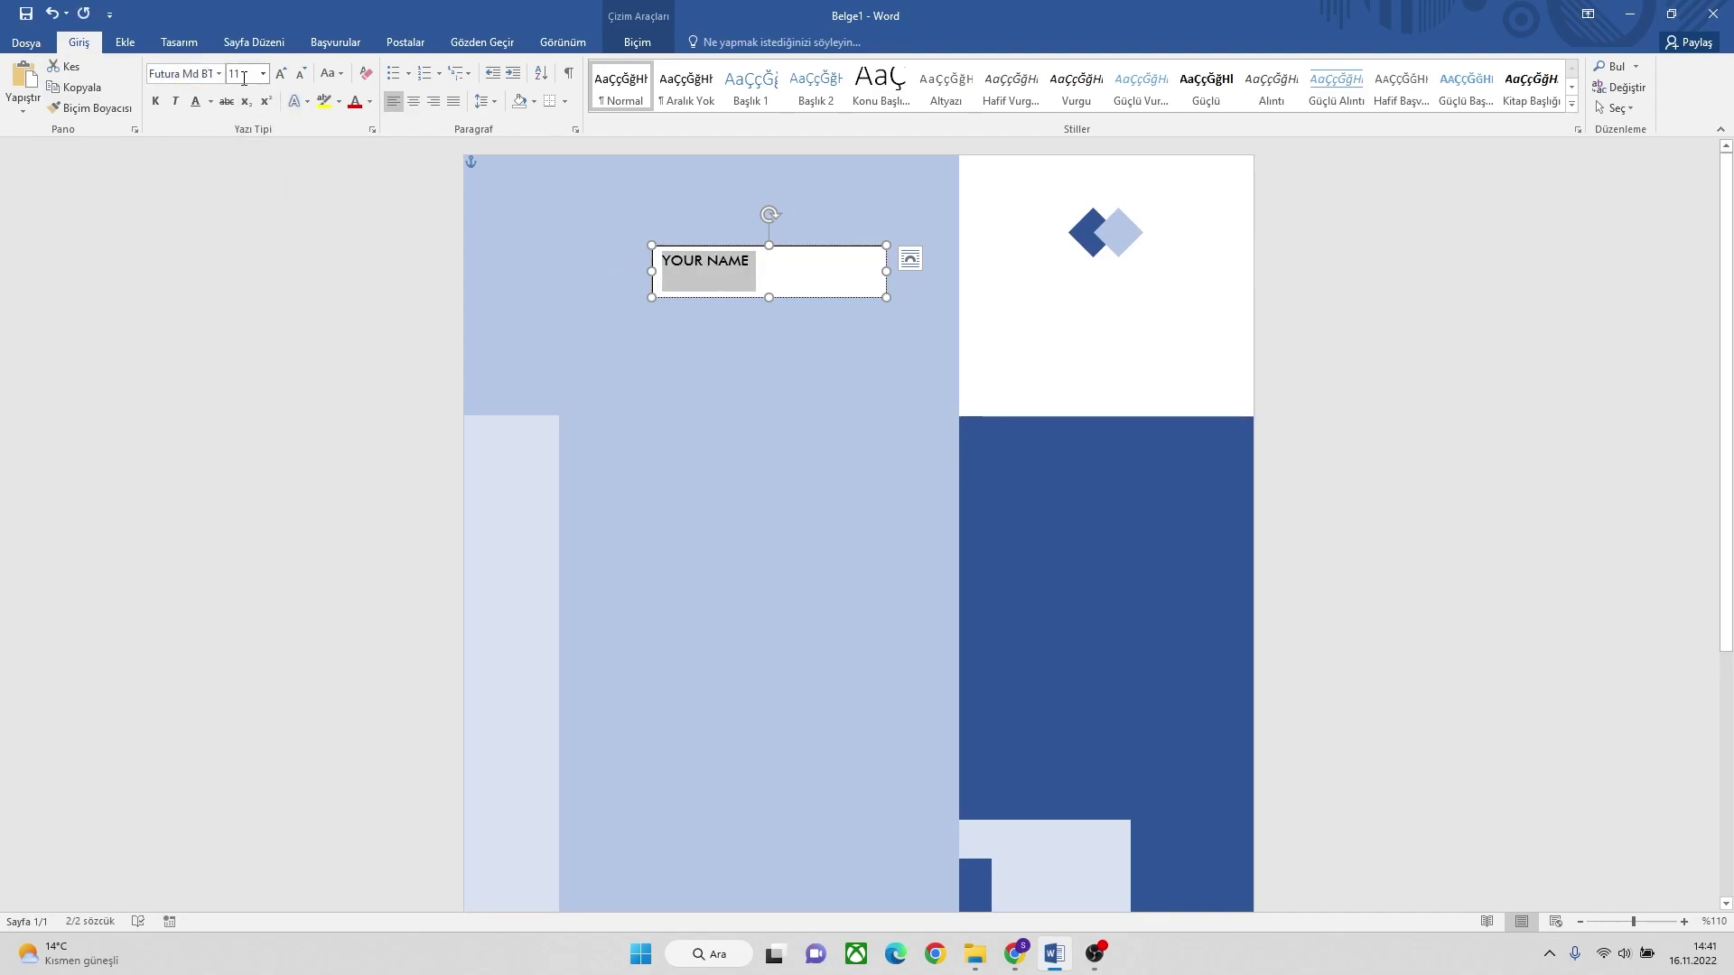
pyautogui.write('60')
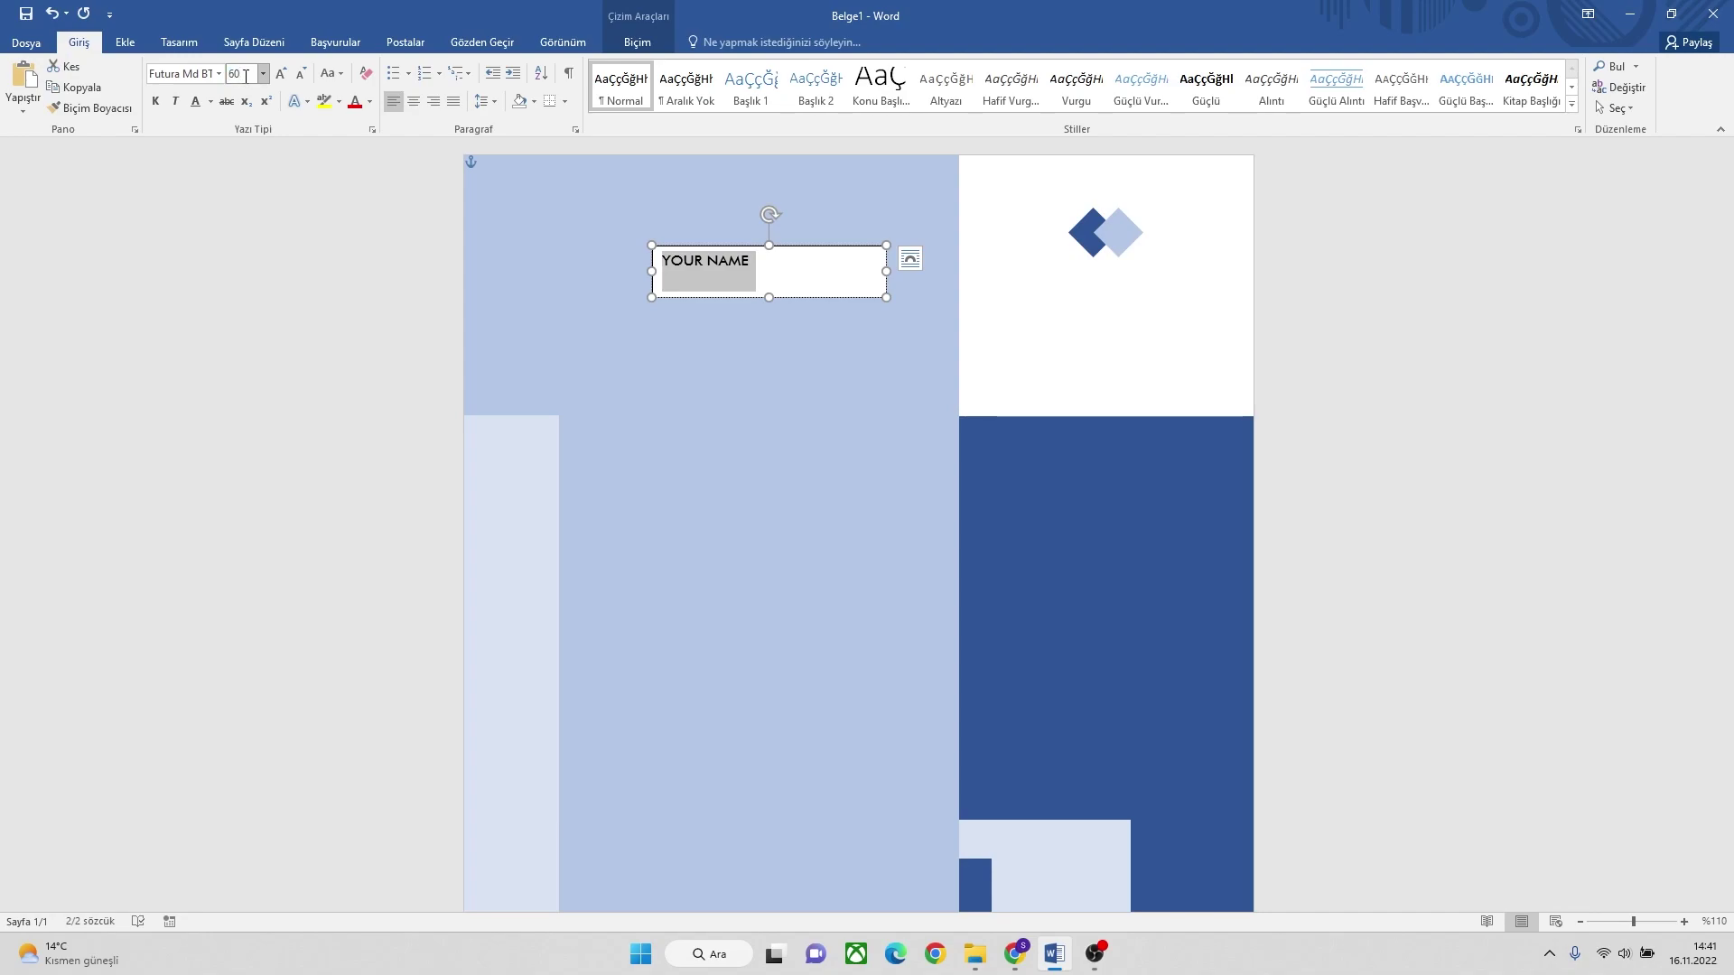
pyautogui.press('Return')
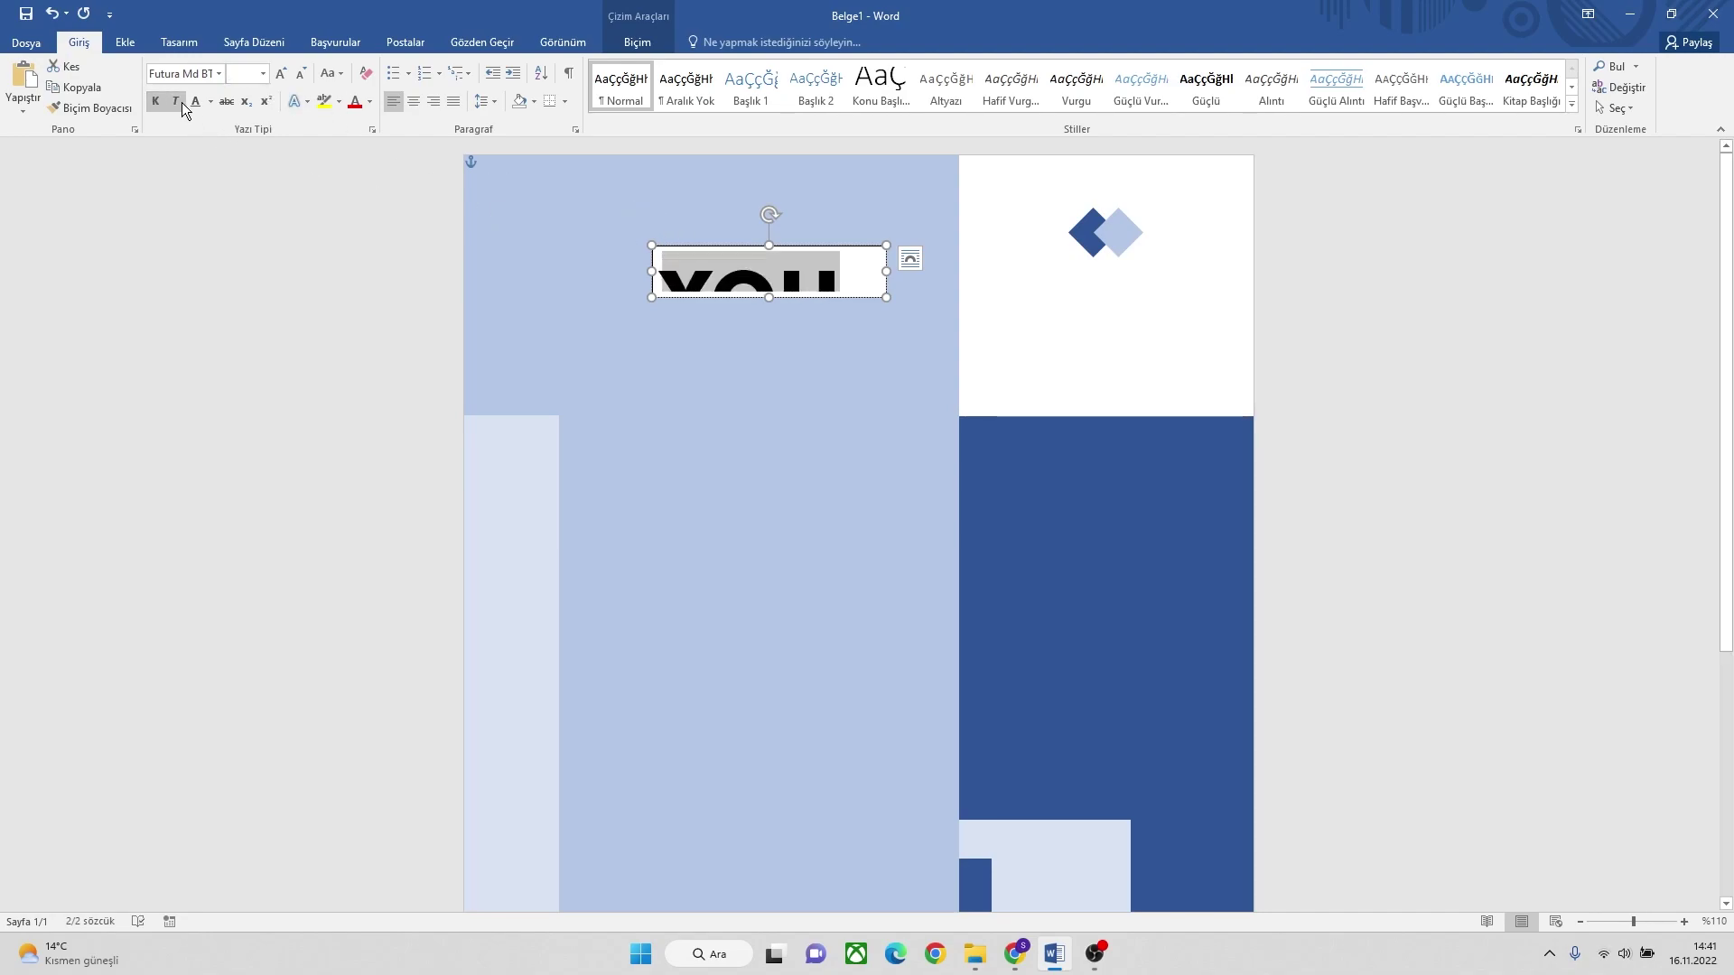
pyautogui.click(301, 73)
pyautogui.click(300, 73)
pyautogui.click(300, 73)
pyautogui.click(300, 73)
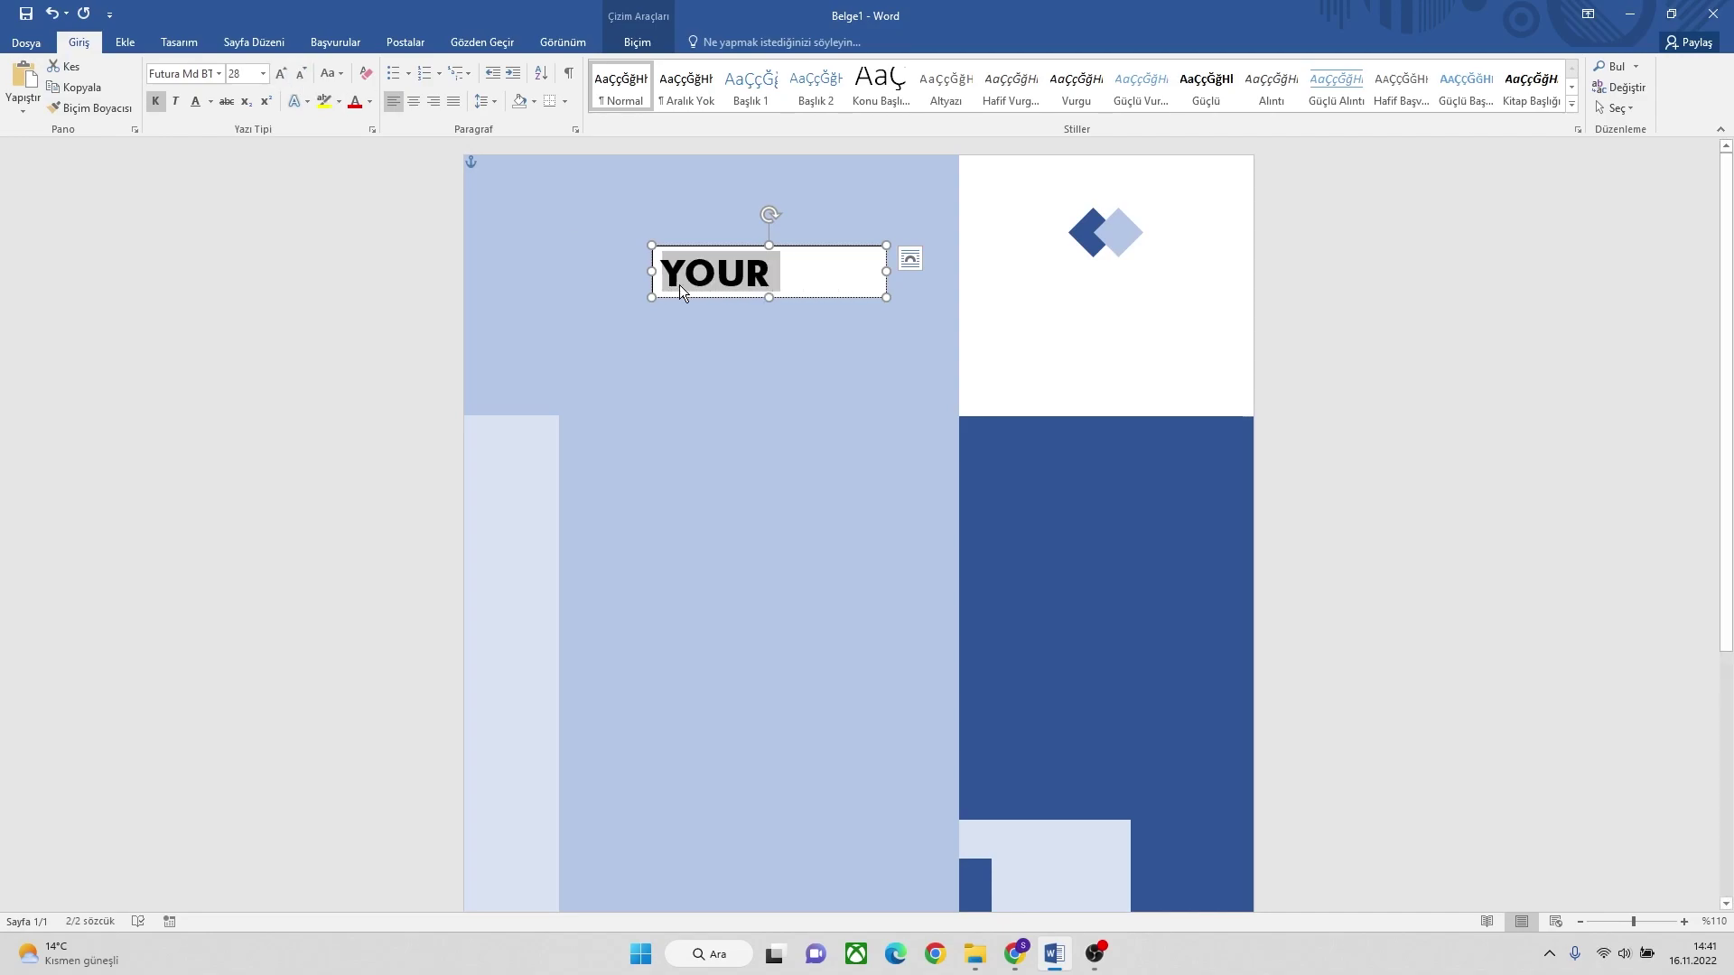
# Widen the box, place it under the diamond logo, centre the text and shrink it to 22 pt.
pyautogui.moveTo(904, 273); pyautogui.dragTo(948, 272)
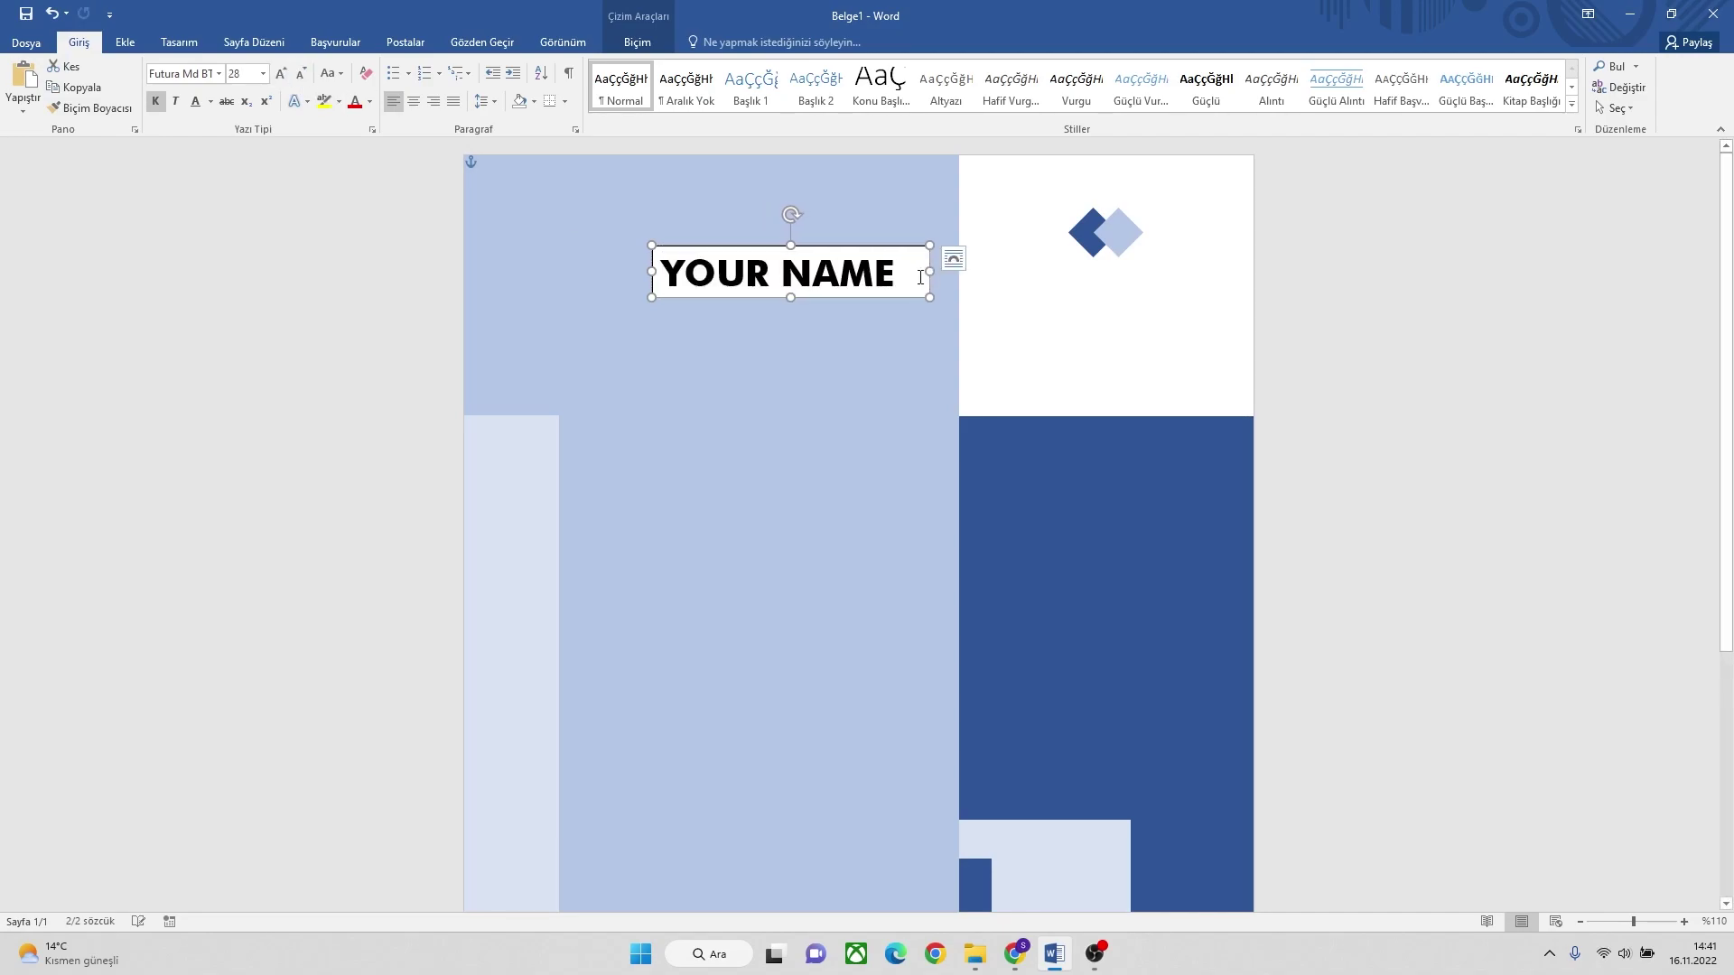
pyautogui.moveTo(719, 245); pyautogui.dragTo(665, 240)
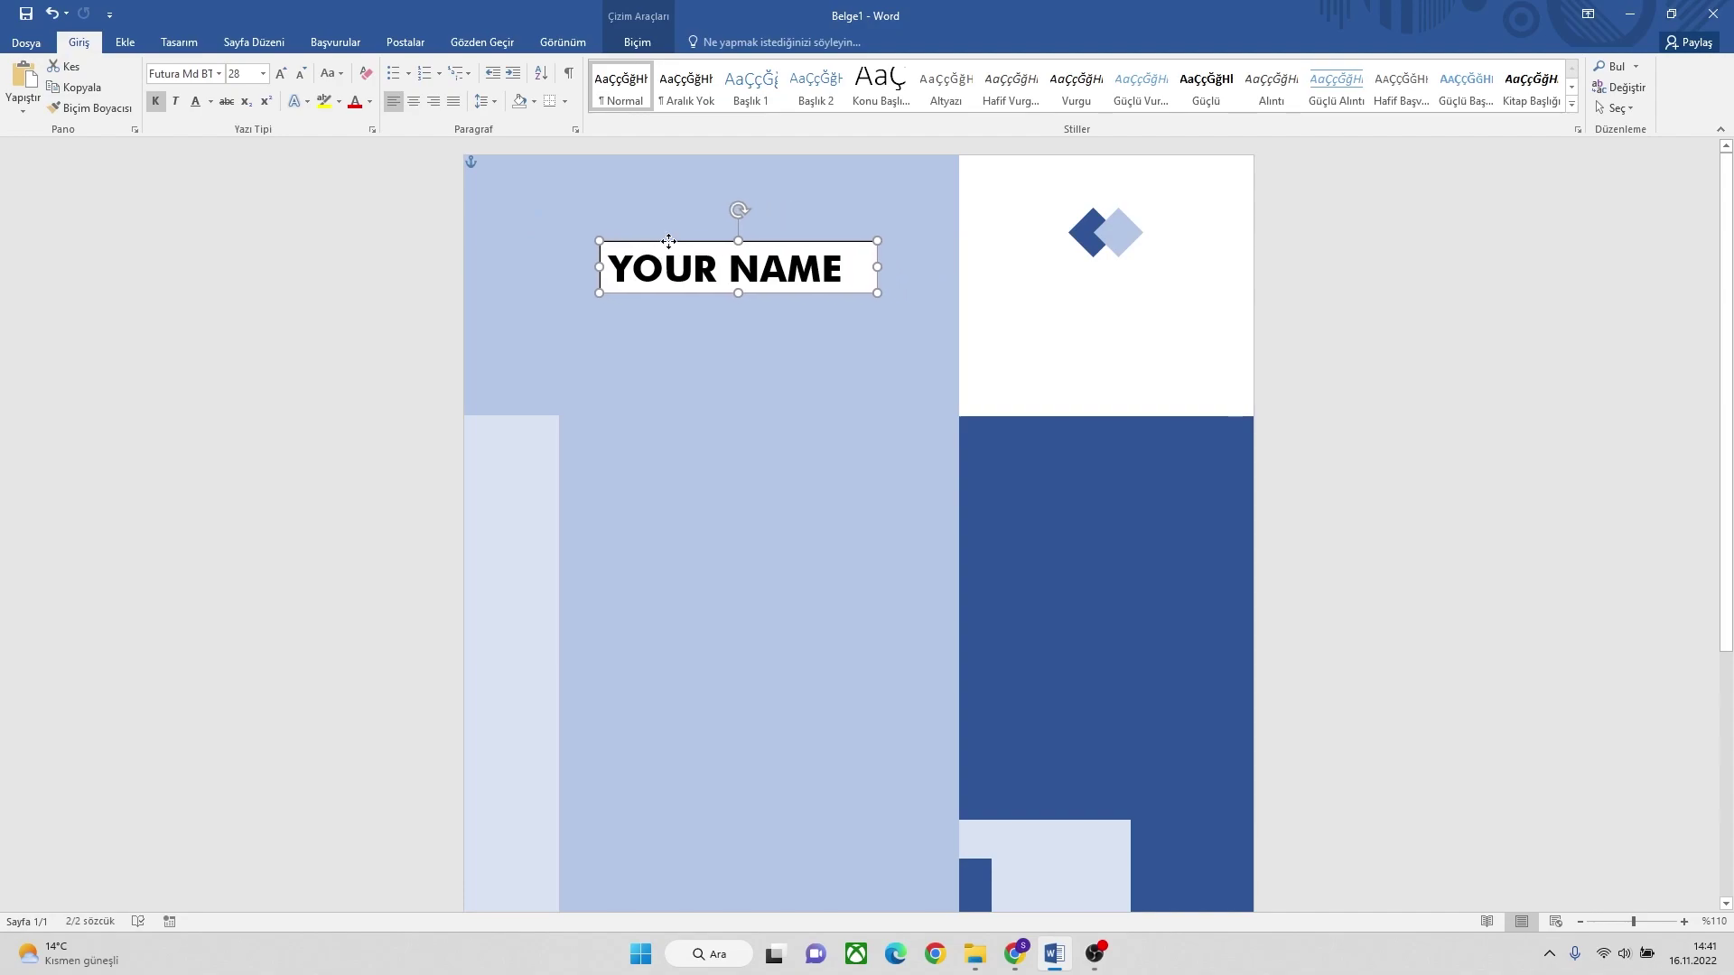
pyautogui.moveTo(716, 302); pyautogui.dragTo(1055, 320)
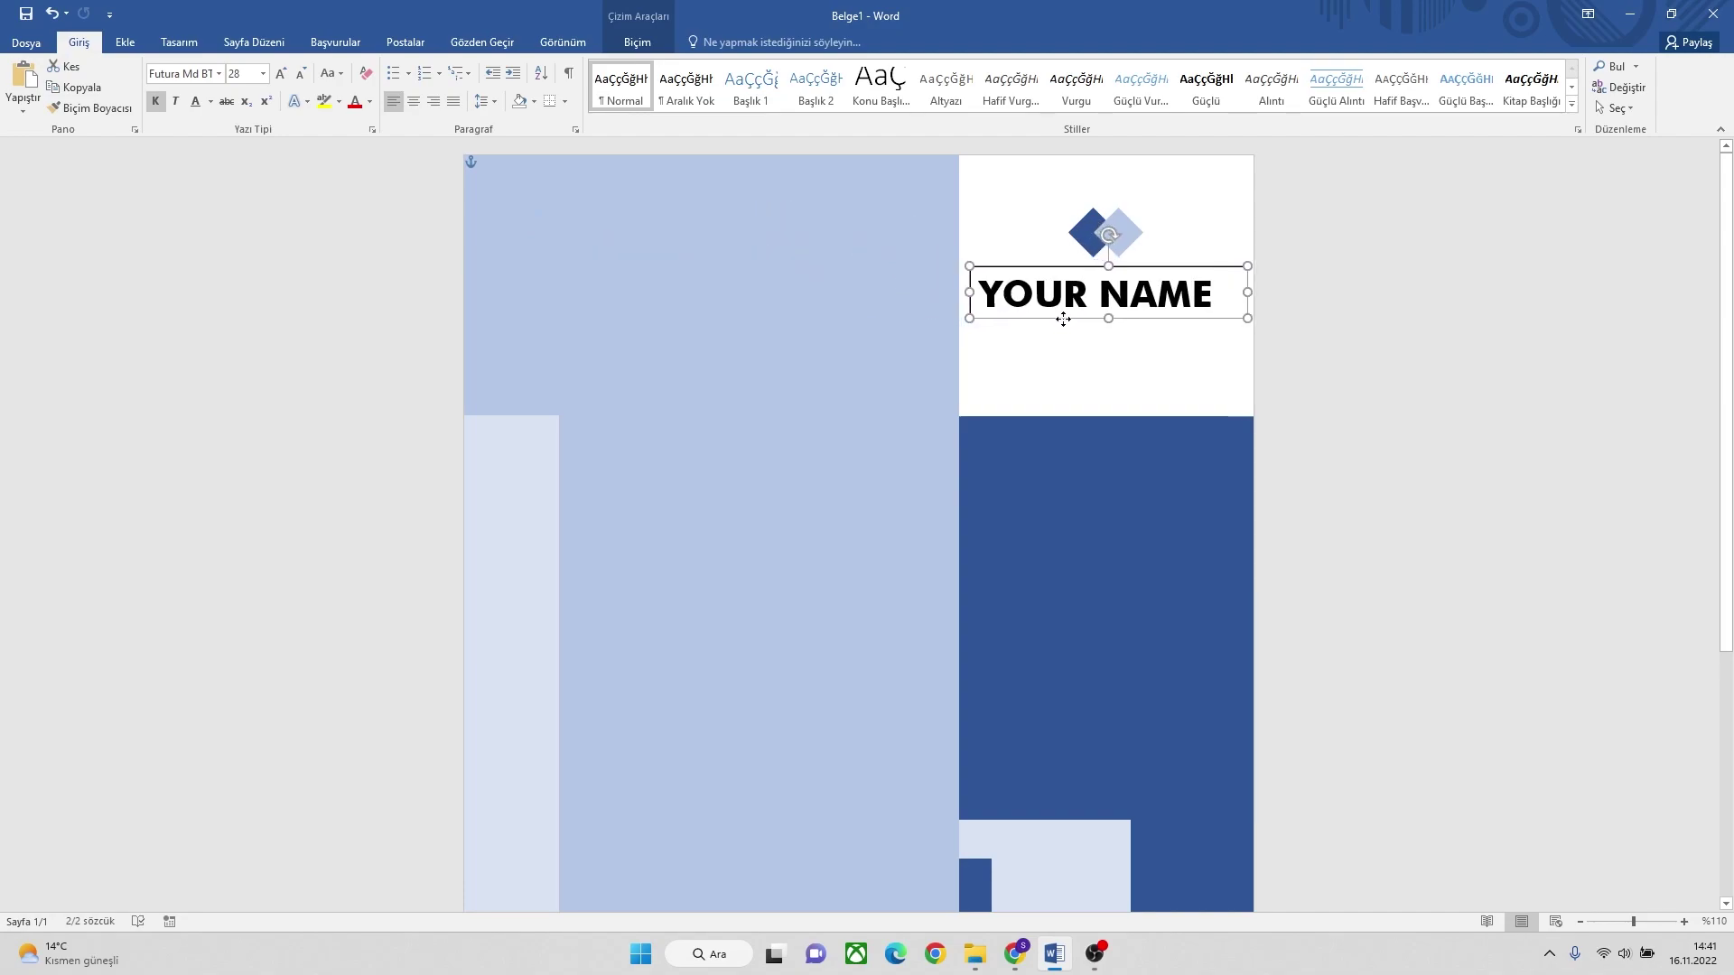
pyautogui.click(412, 102)
pyautogui.click(301, 76)
pyautogui.click(300, 76)
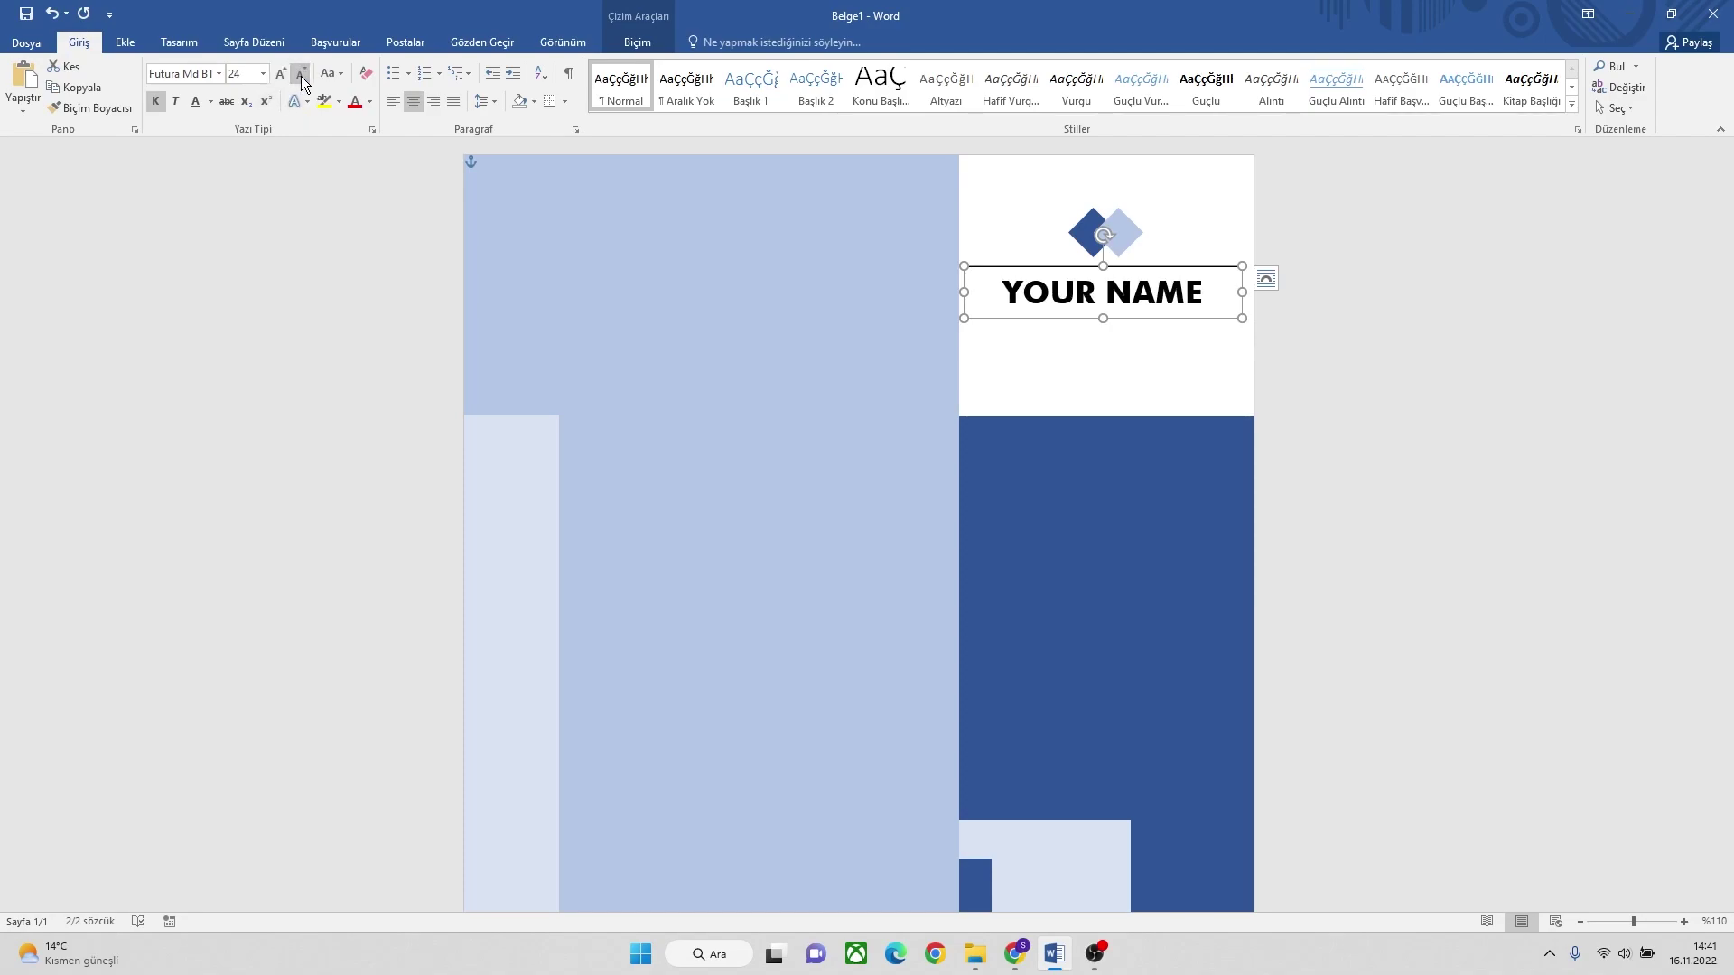
pyautogui.click(301, 76)
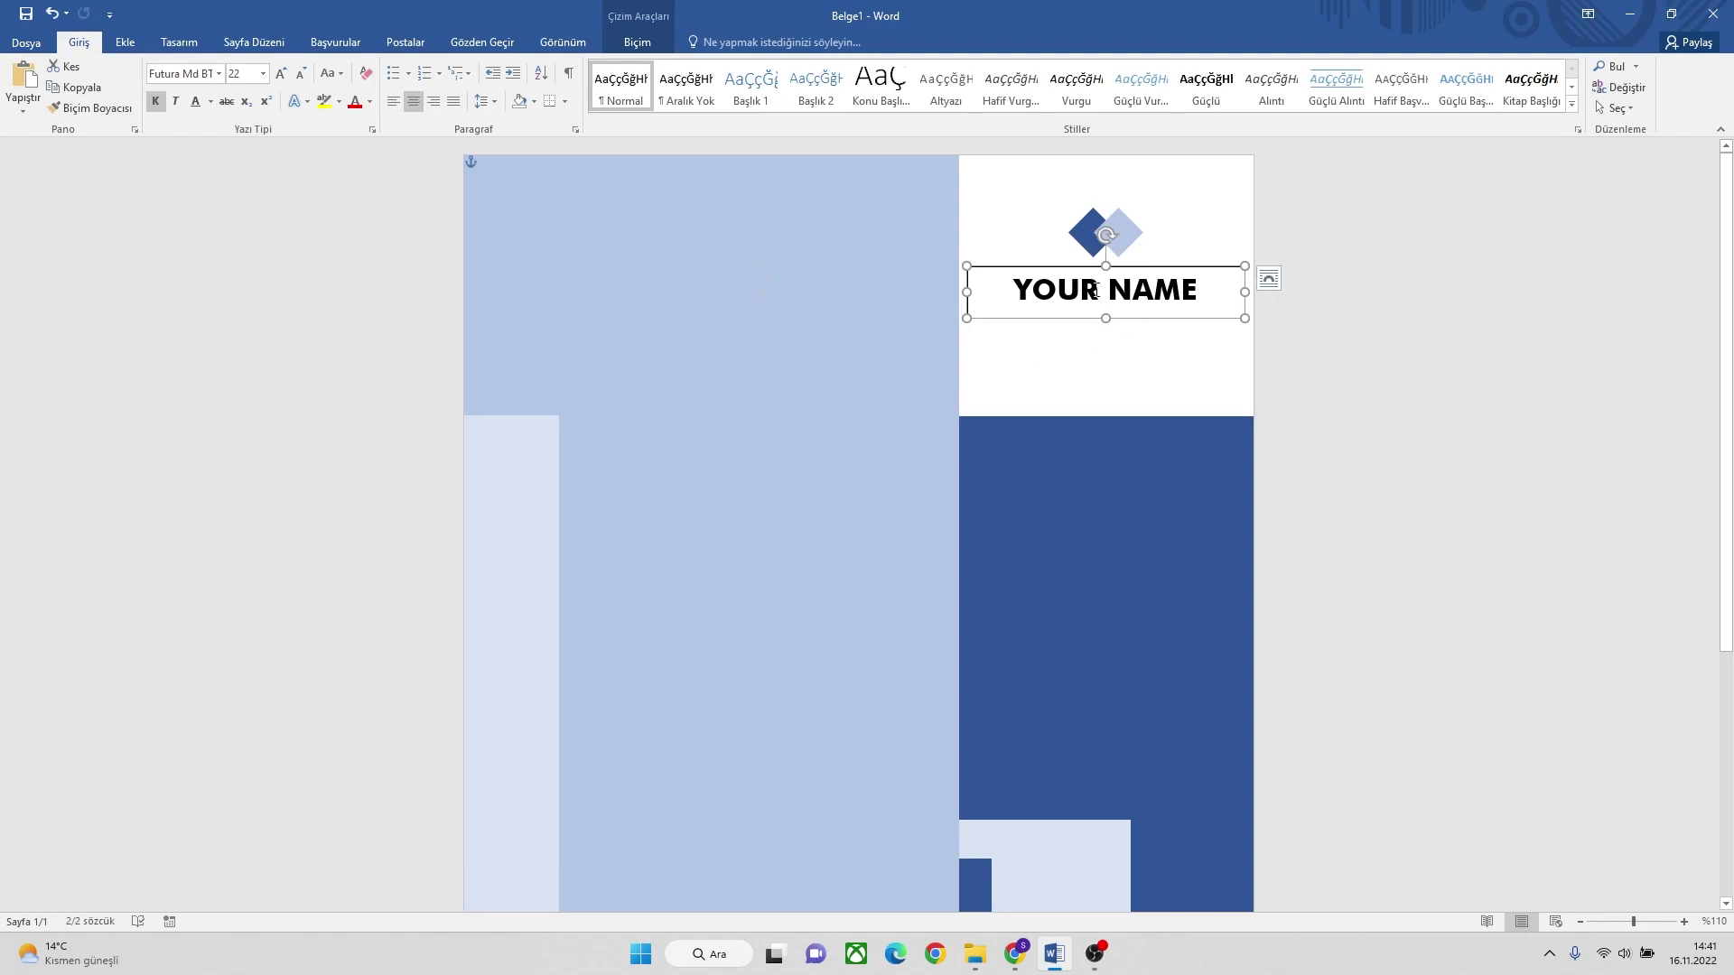
pyautogui.moveTo(1098, 288); pyautogui.dragTo(1021, 289)
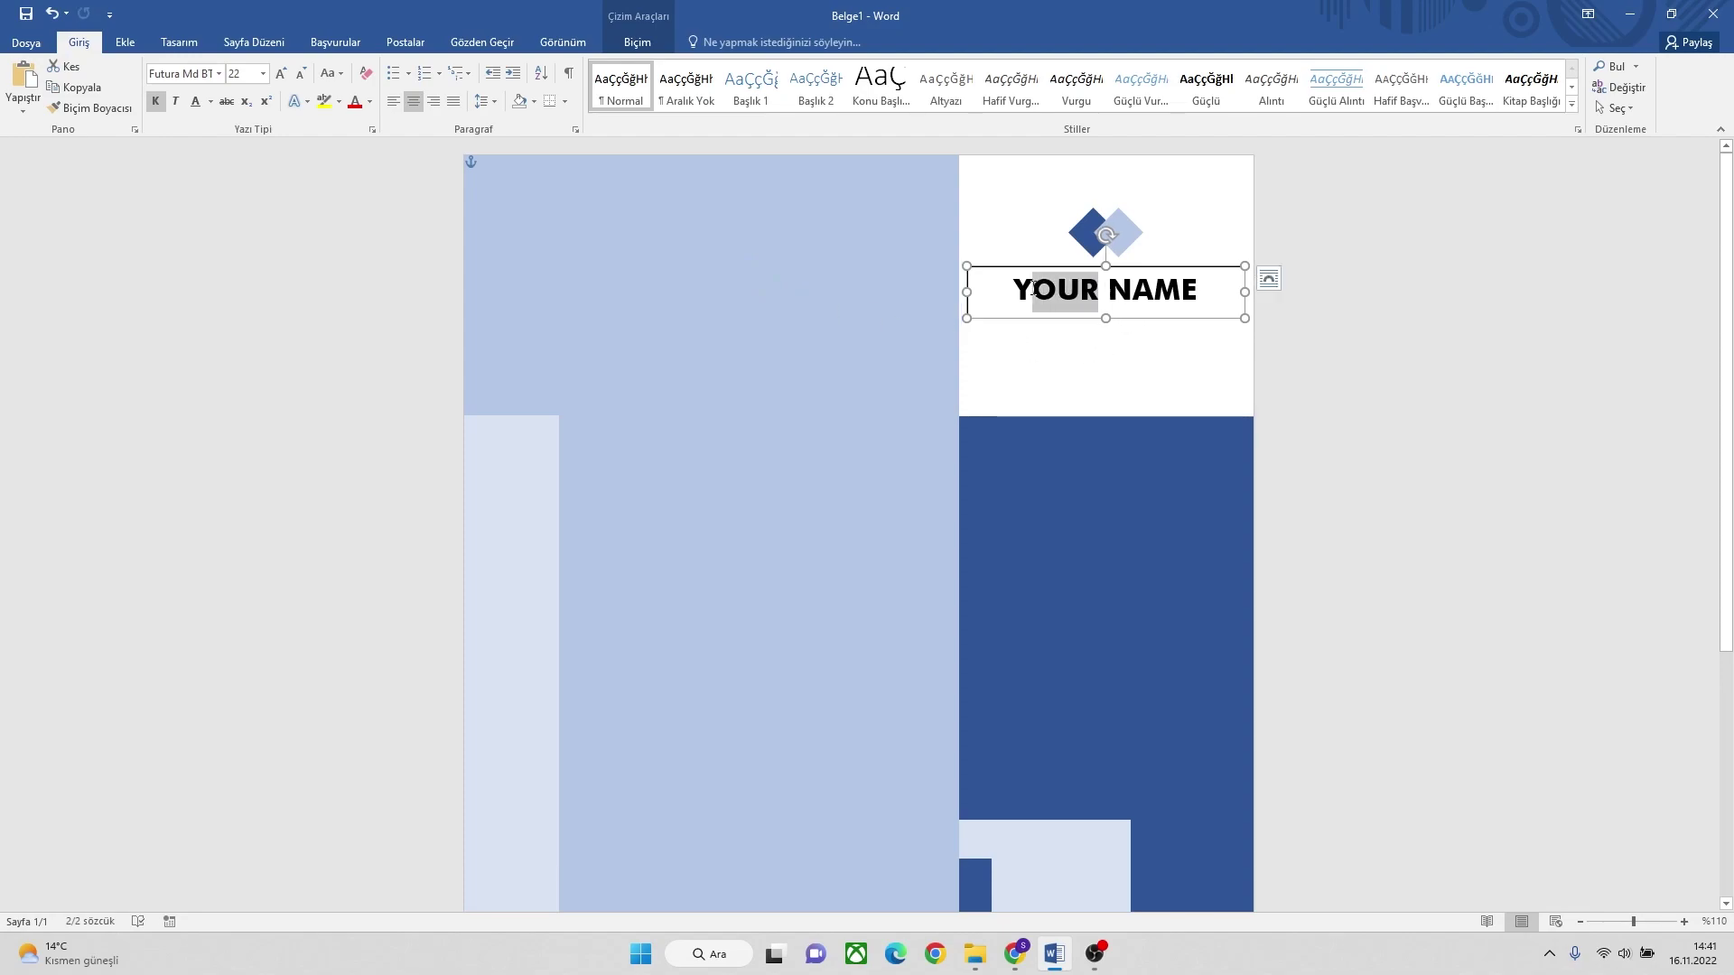
# Colour the word YOUR light blue and the word NAME dark blue.
pyautogui.click(369, 102)
pyautogui.click(478, 188)
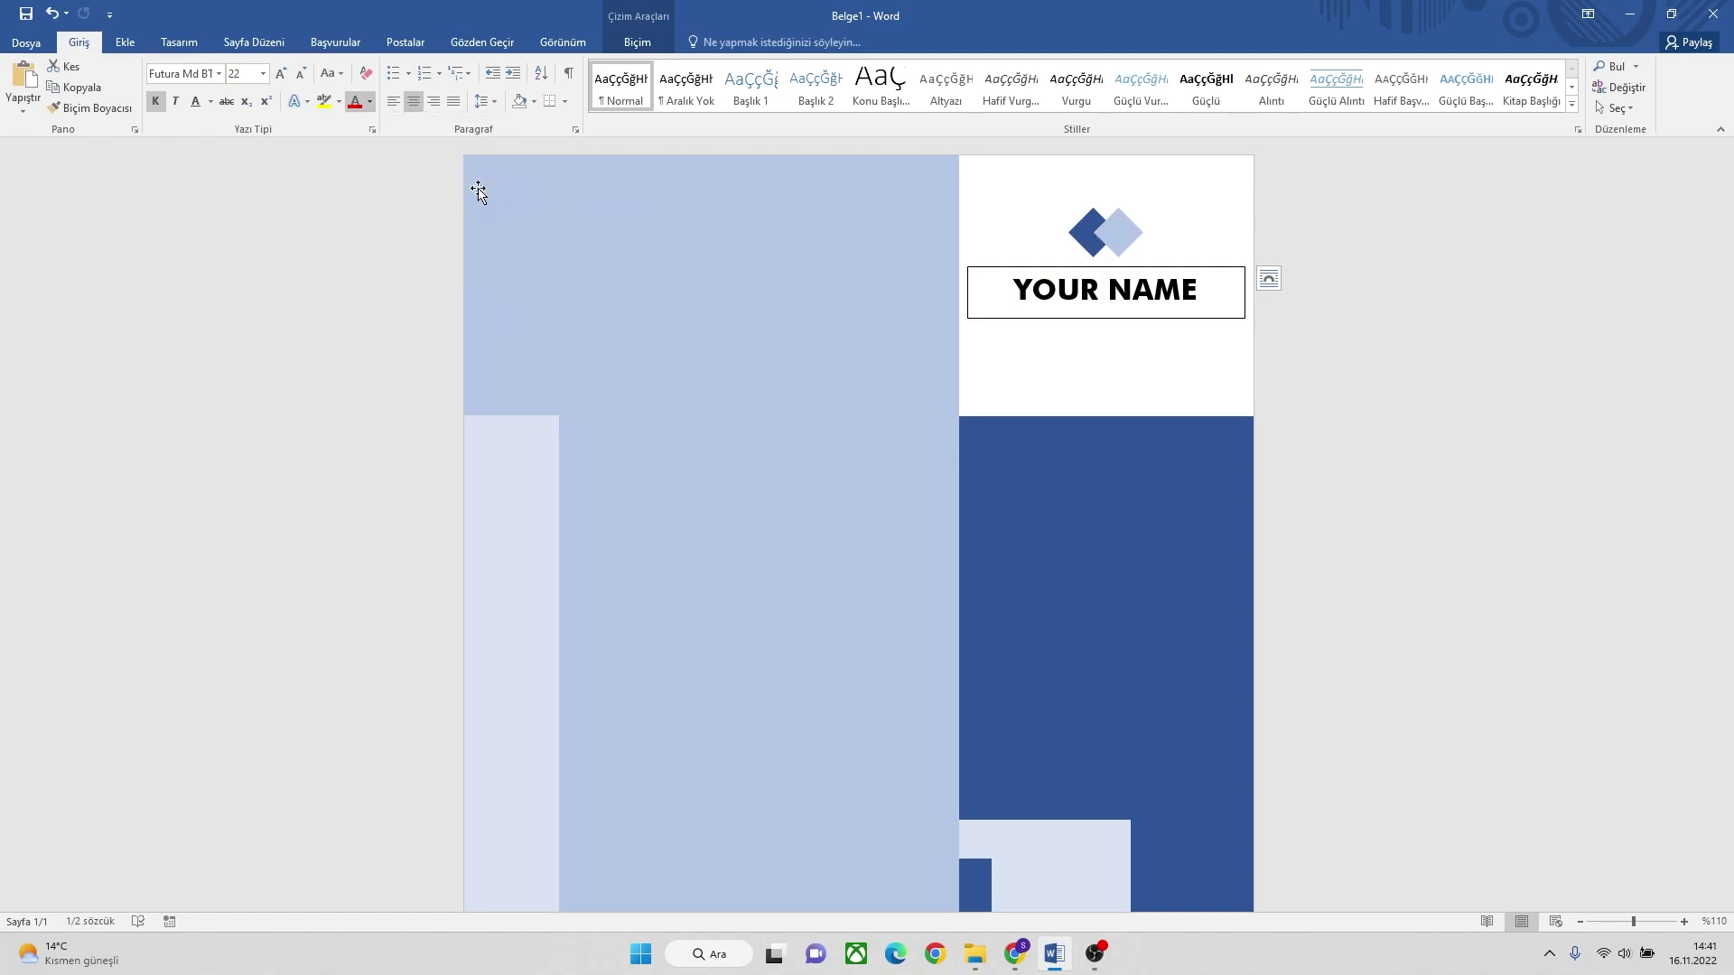
pyautogui.moveTo(1109, 289); pyautogui.dragTo(1197, 289)
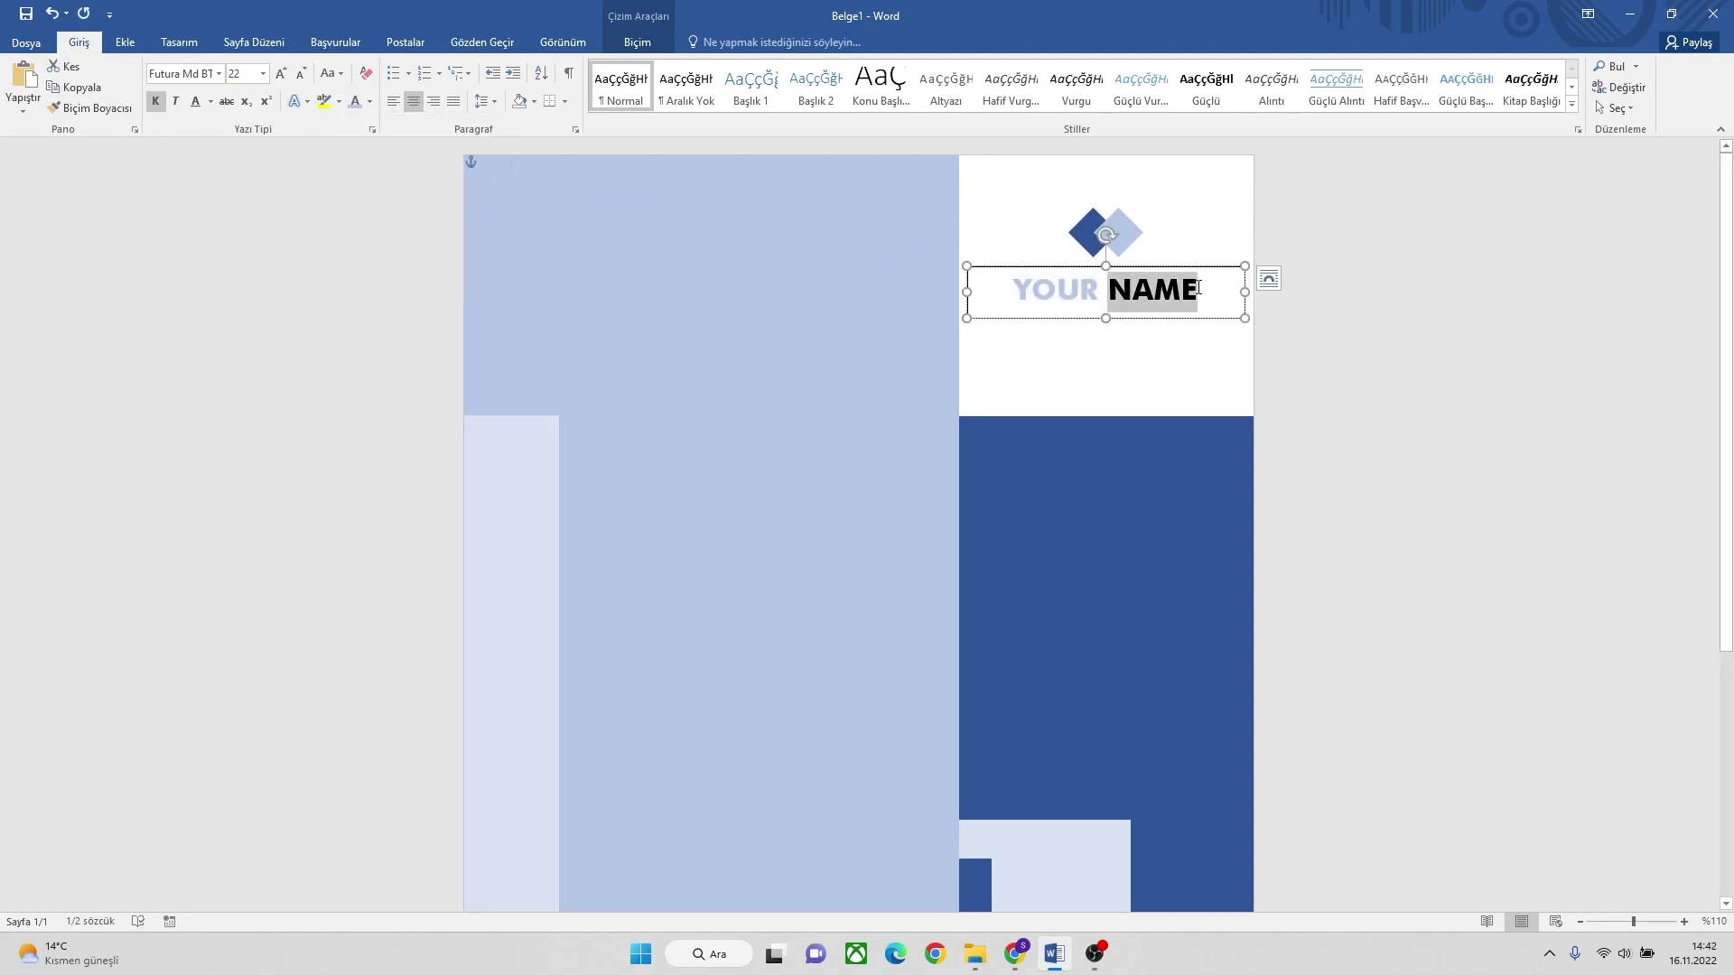
pyautogui.click(369, 101)
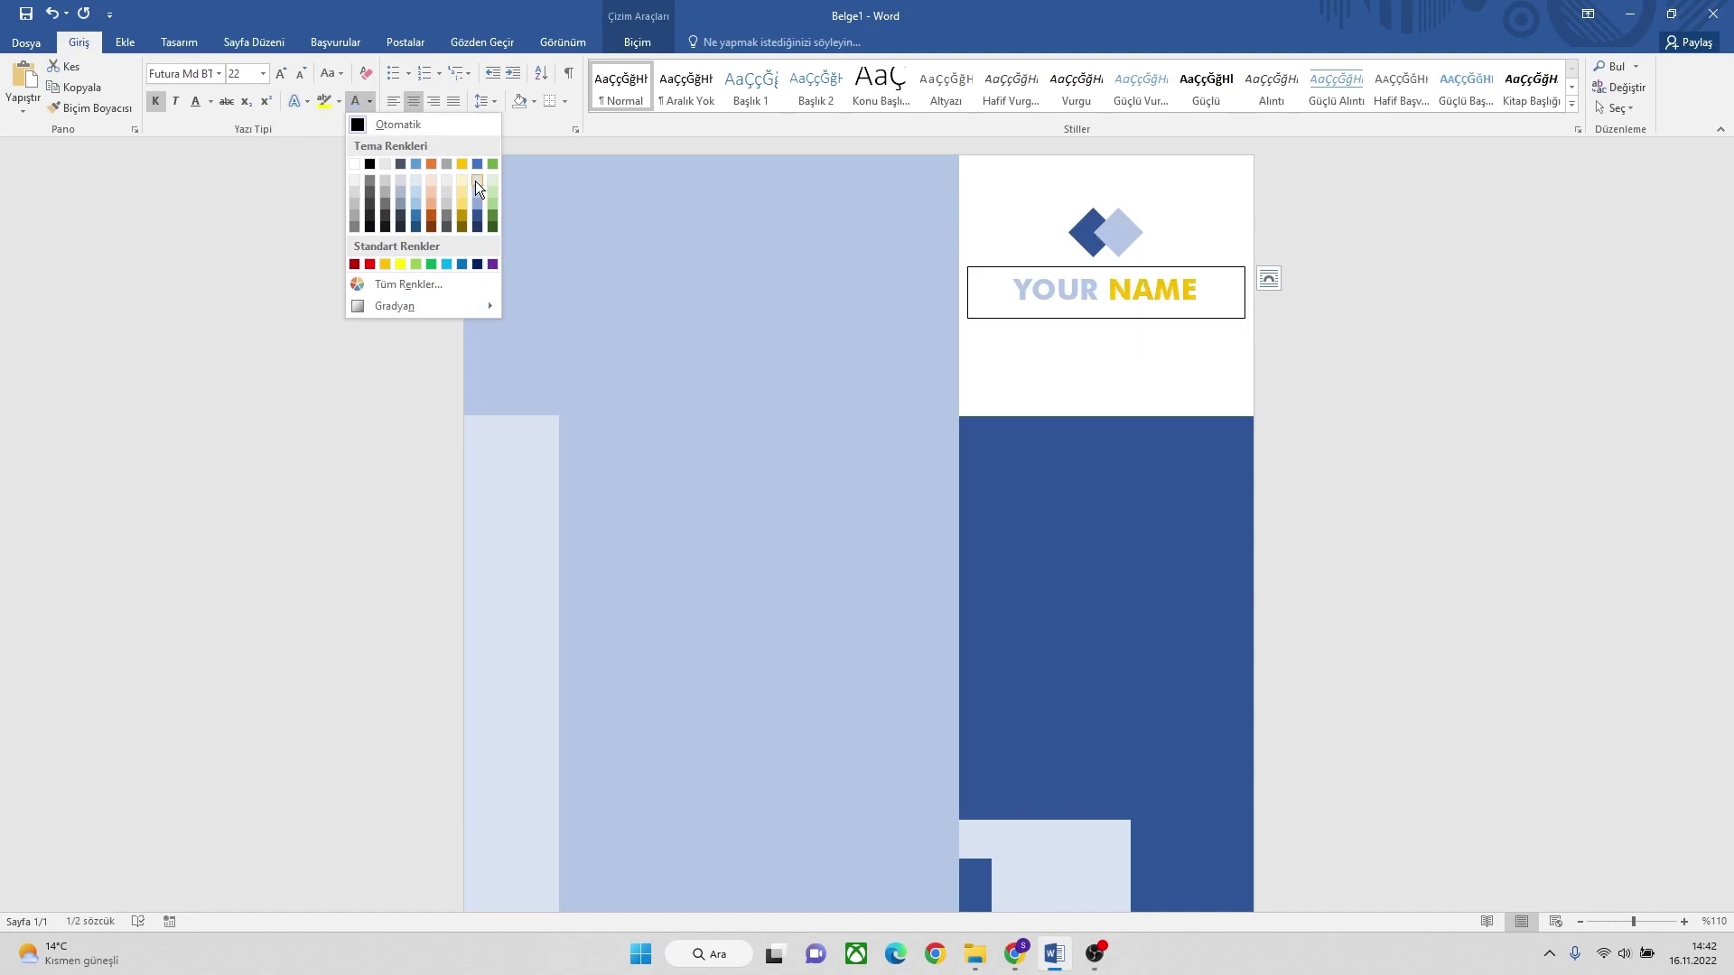
pyautogui.click(479, 215)
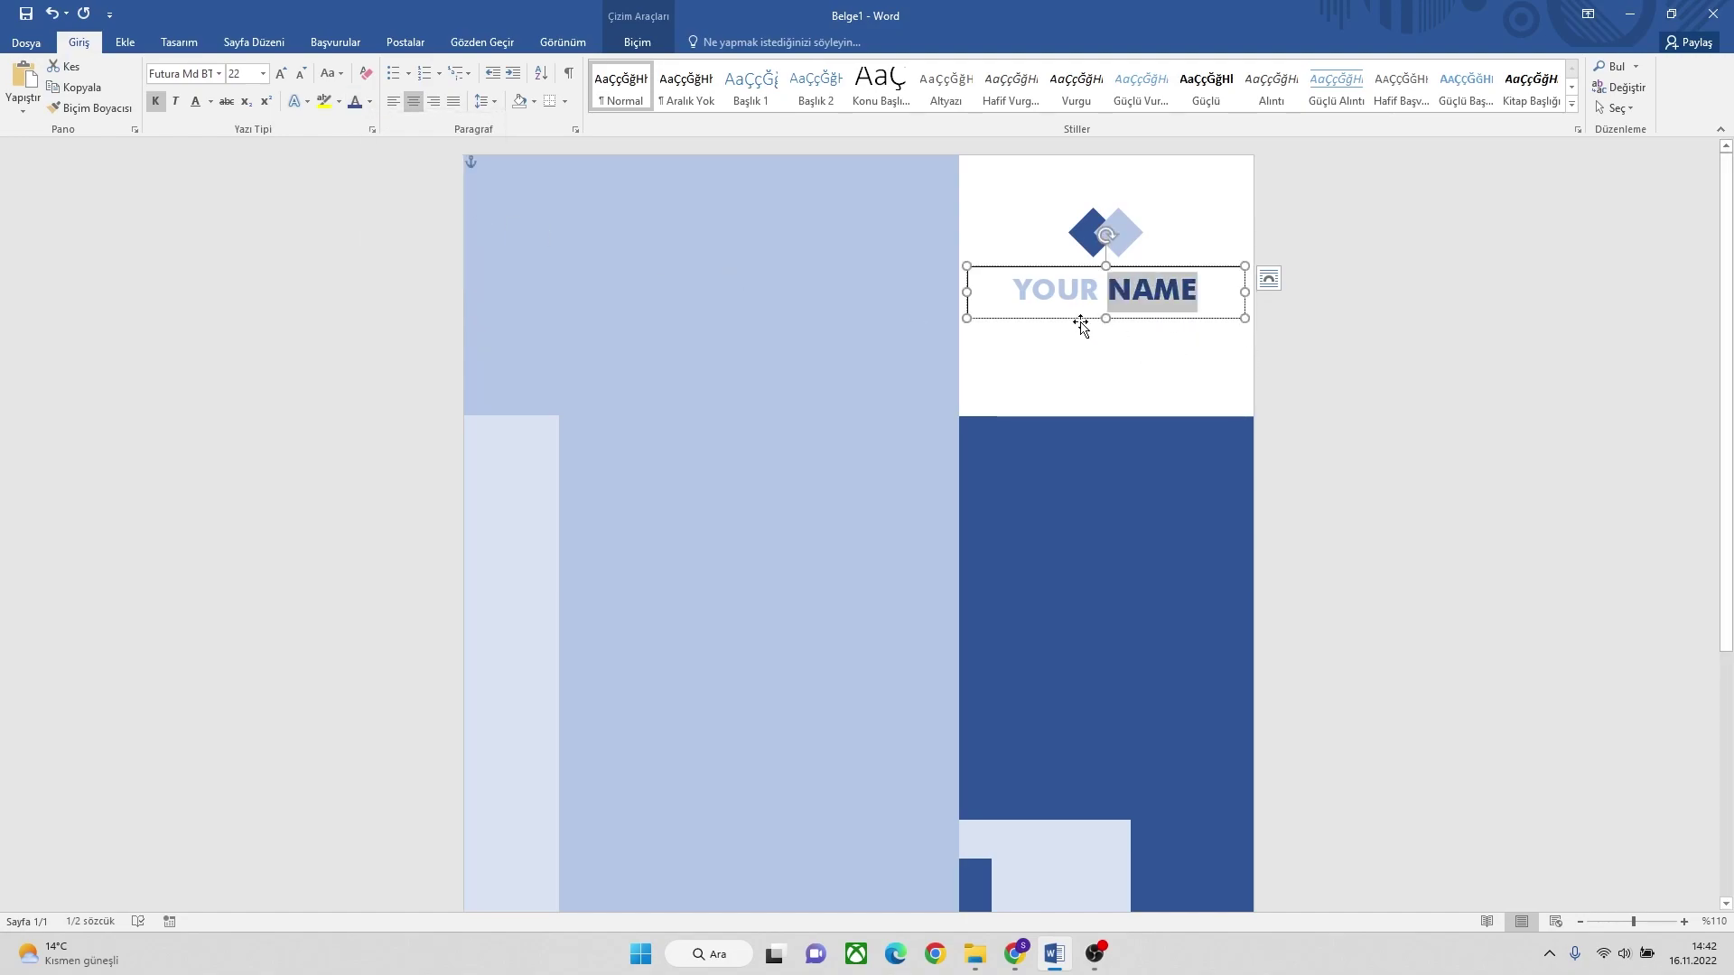
# Remove the name text box's outline and white fill.
pyautogui.click(1083, 320)
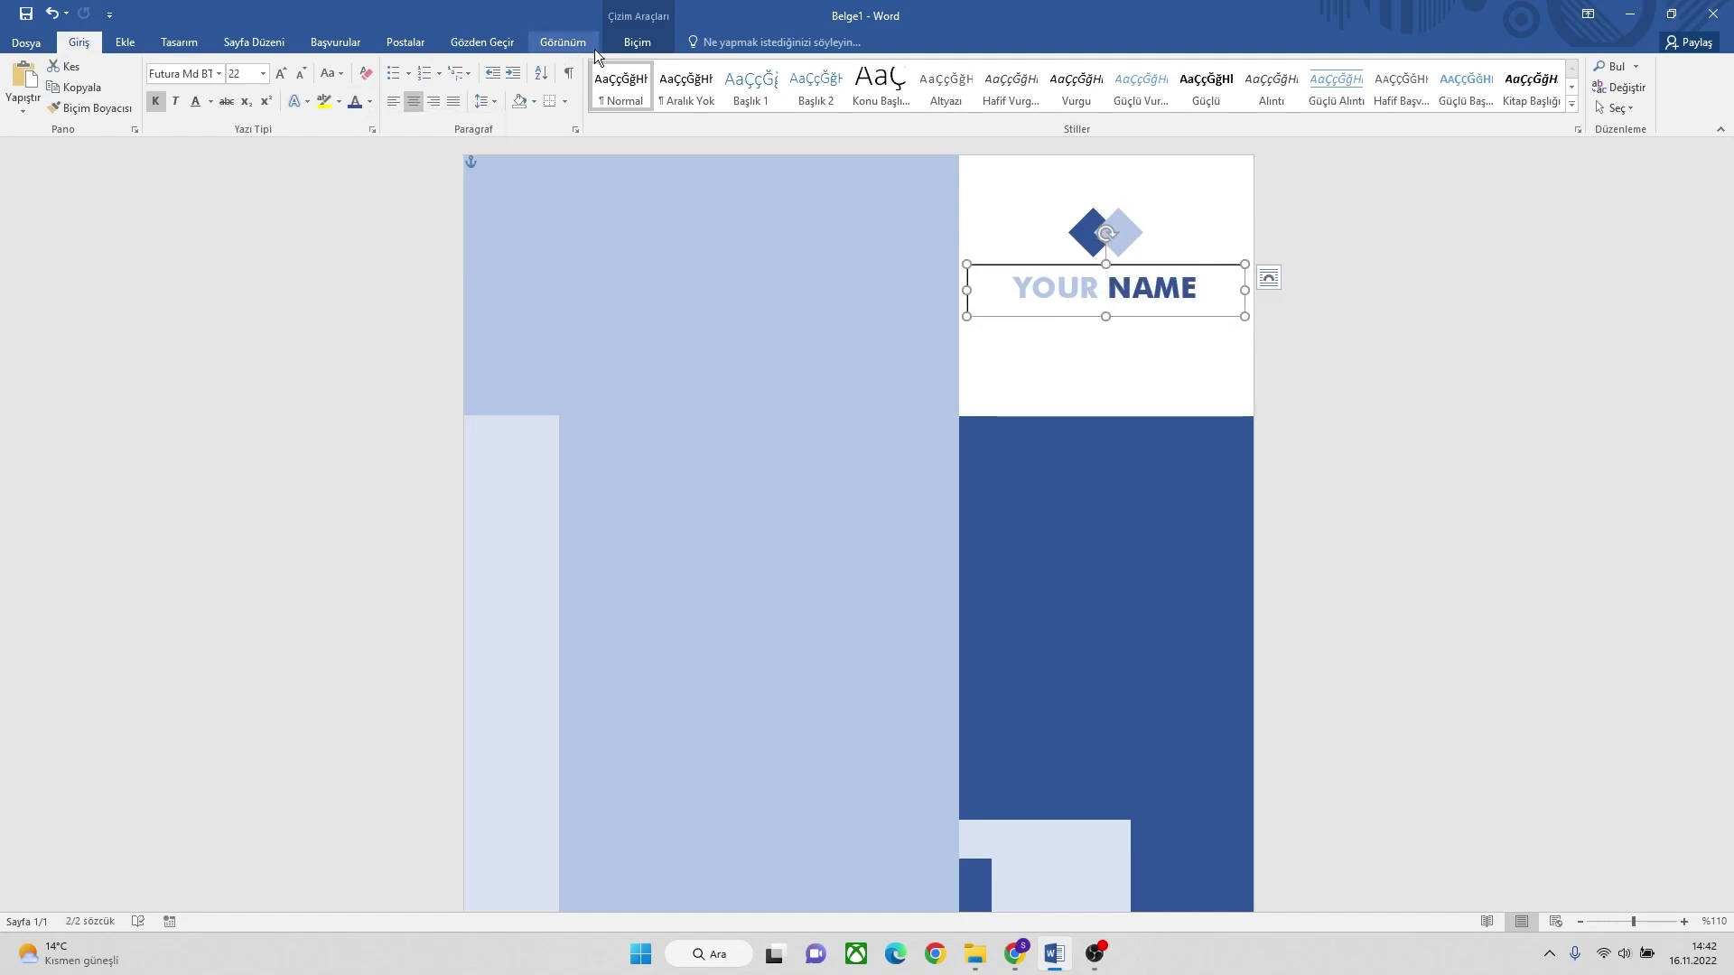
pyautogui.click(639, 44)
pyautogui.click(671, 87)
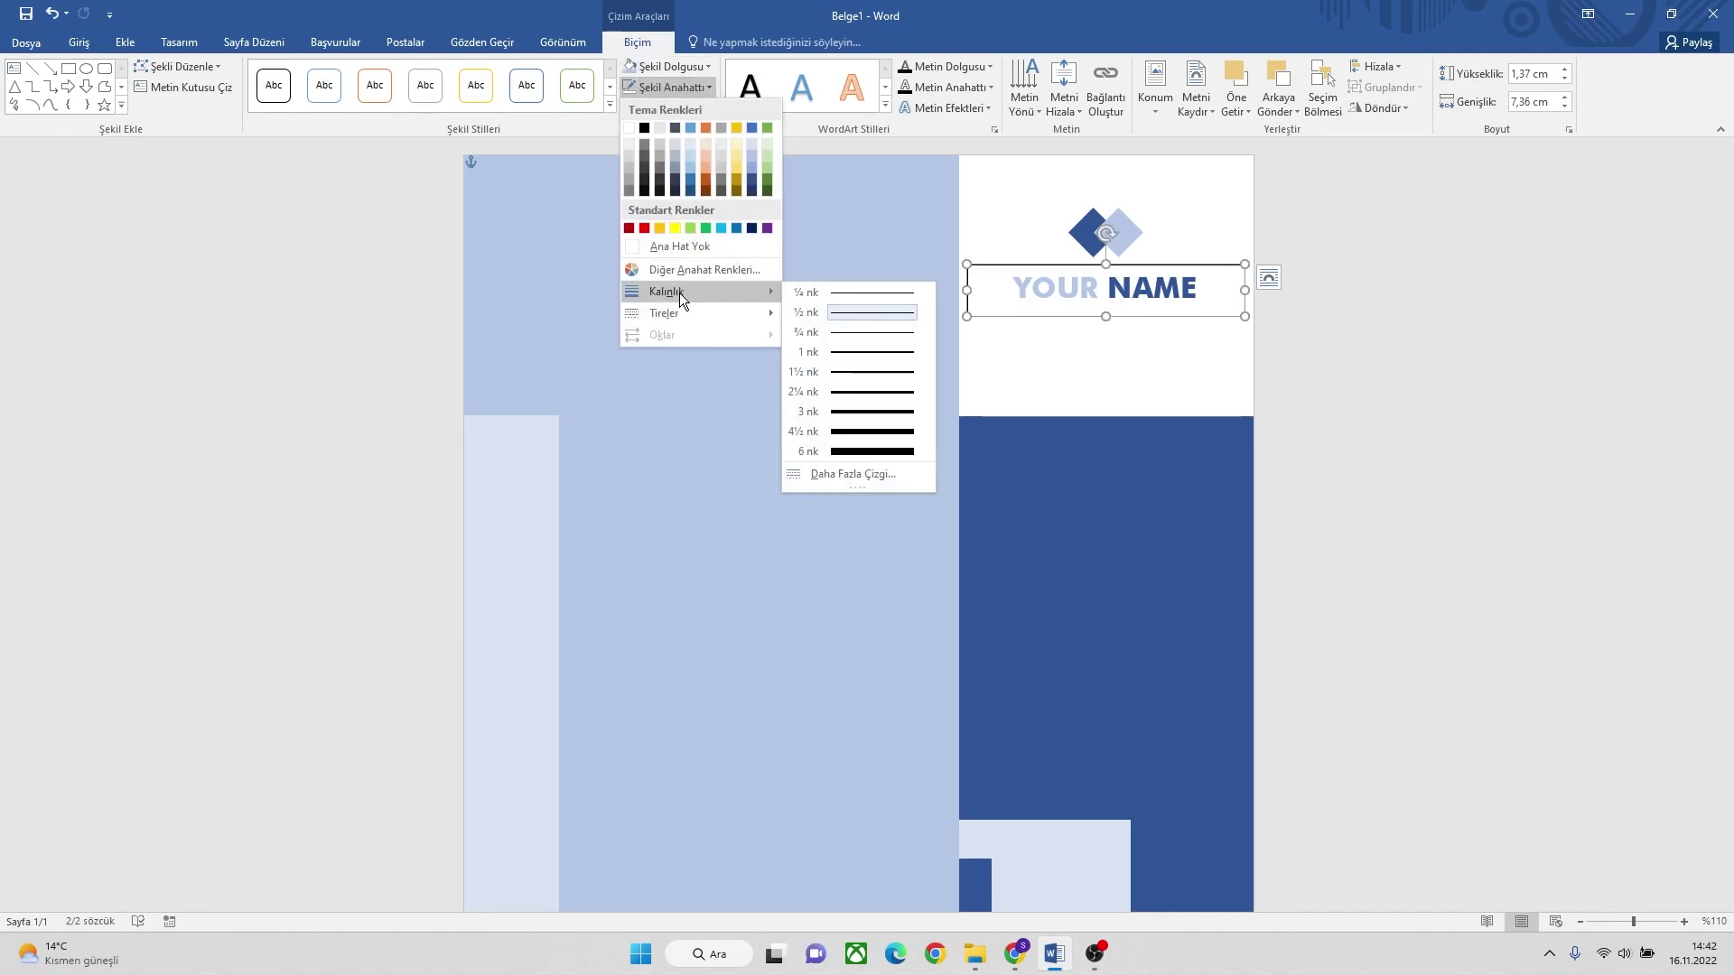
pyautogui.click(681, 247)
pyautogui.click(662, 69)
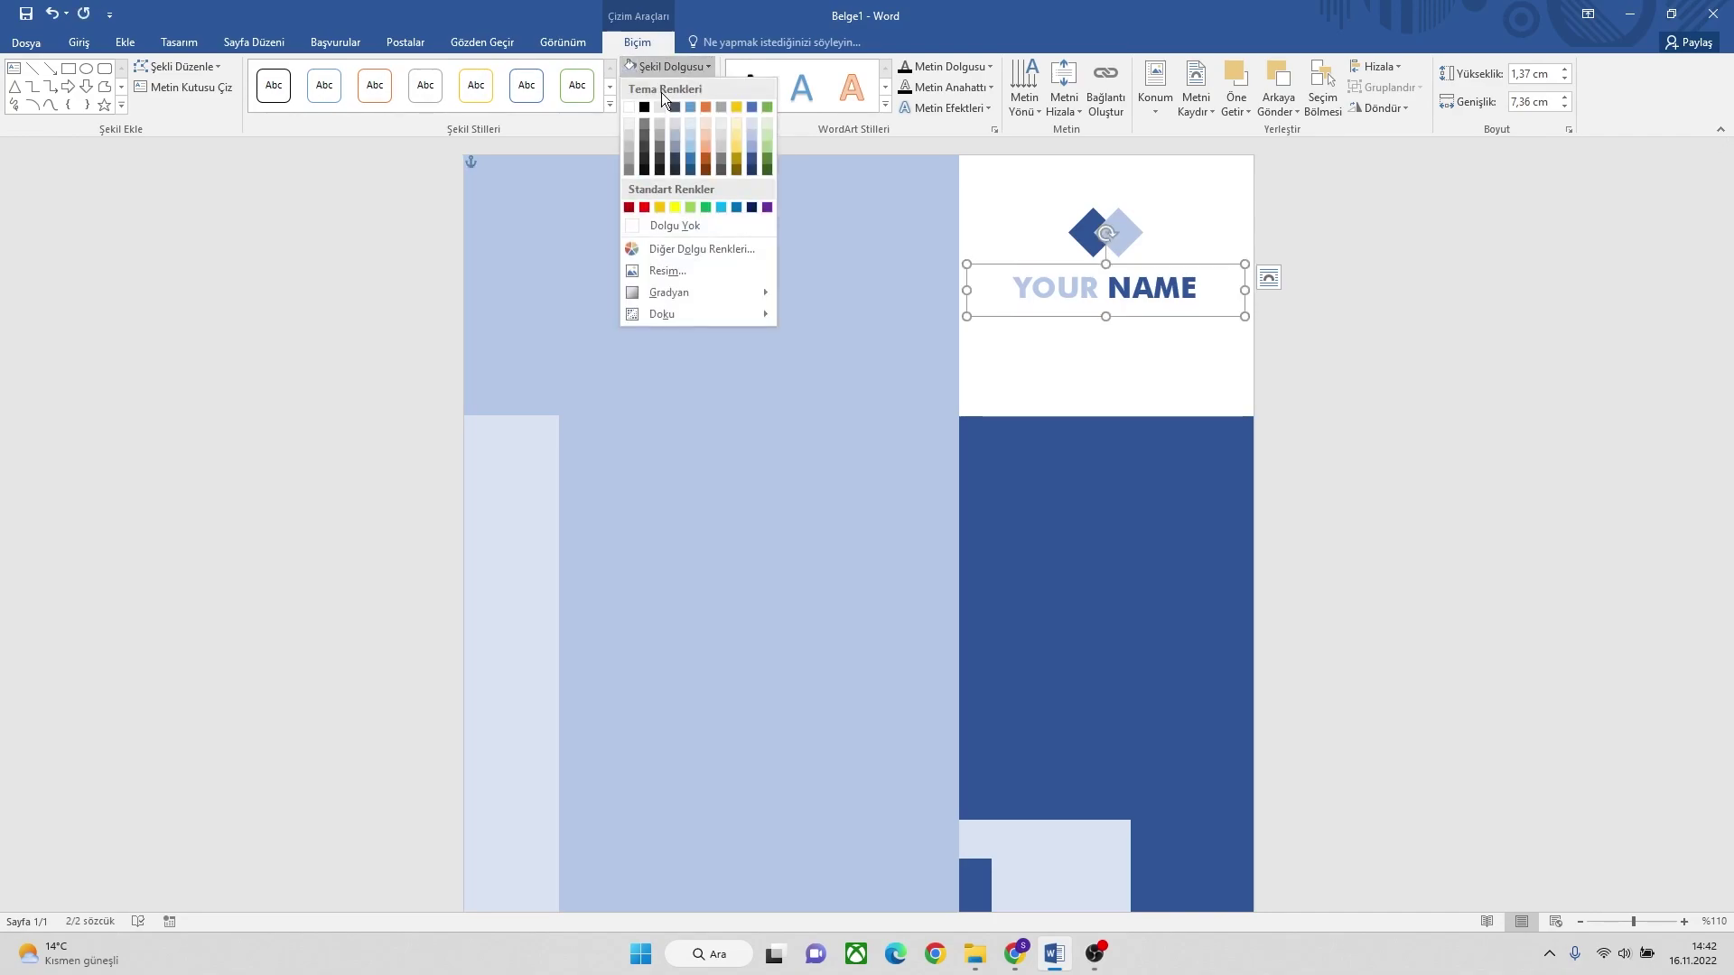
pyautogui.click(686, 230)
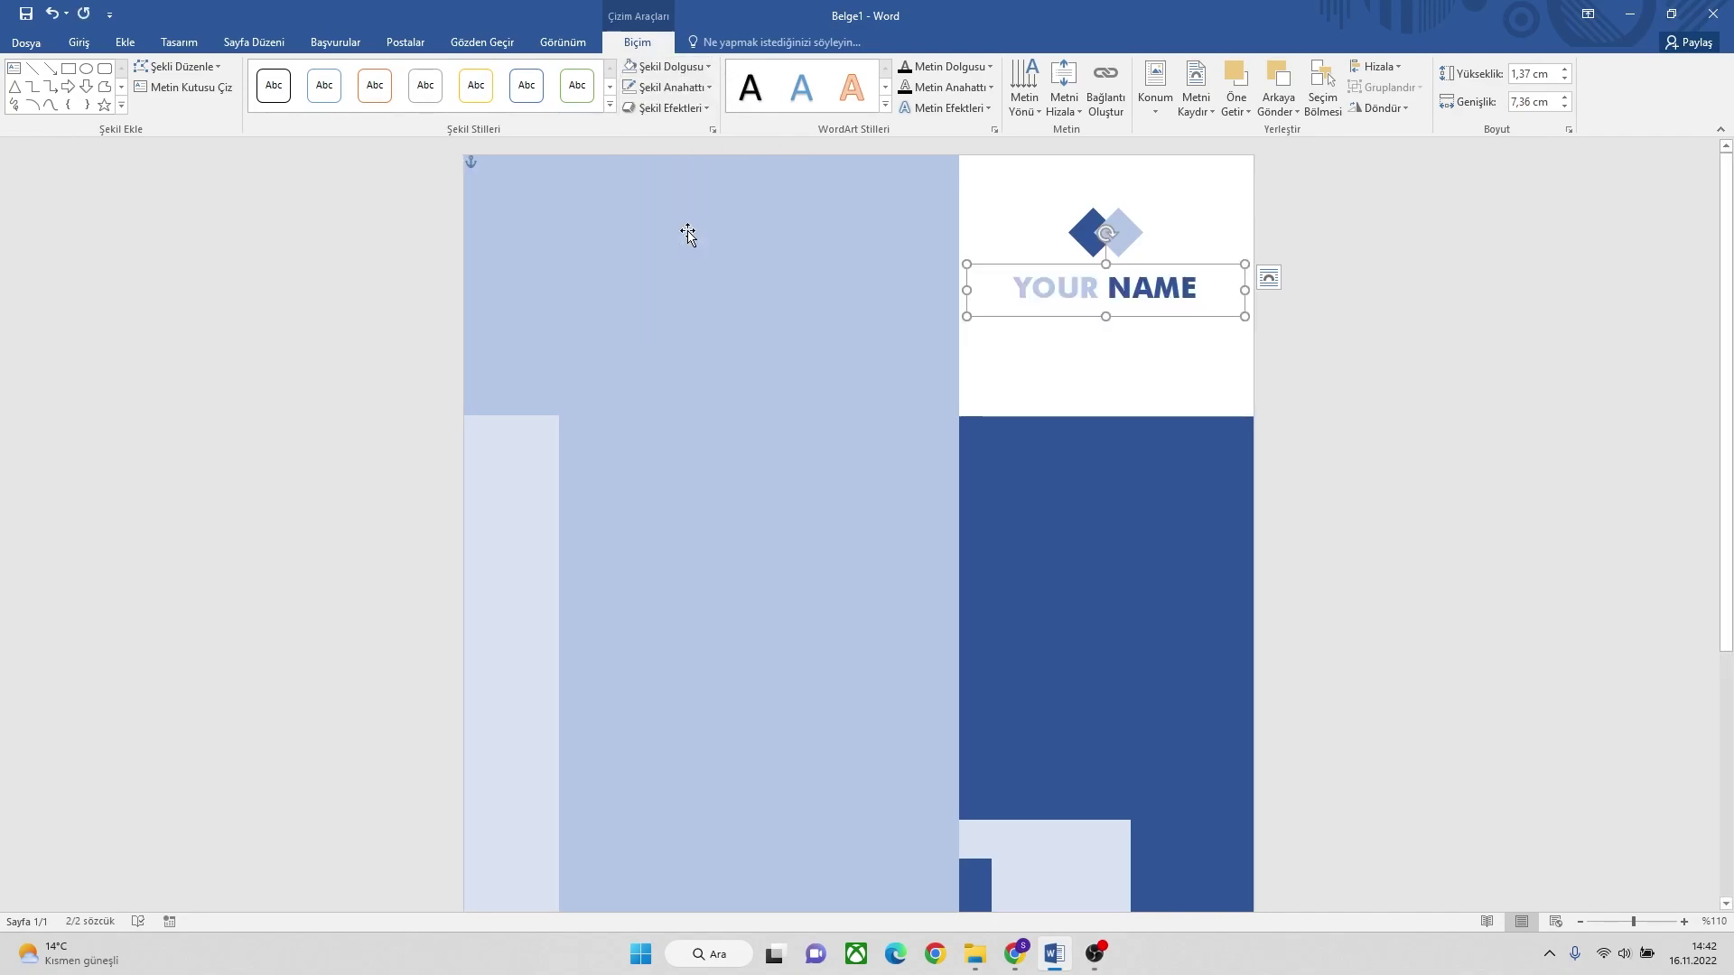
# Draw a horizontal straight line beneath YOUR NAME.
pyautogui.click(126, 42)
pyautogui.click(291, 86)
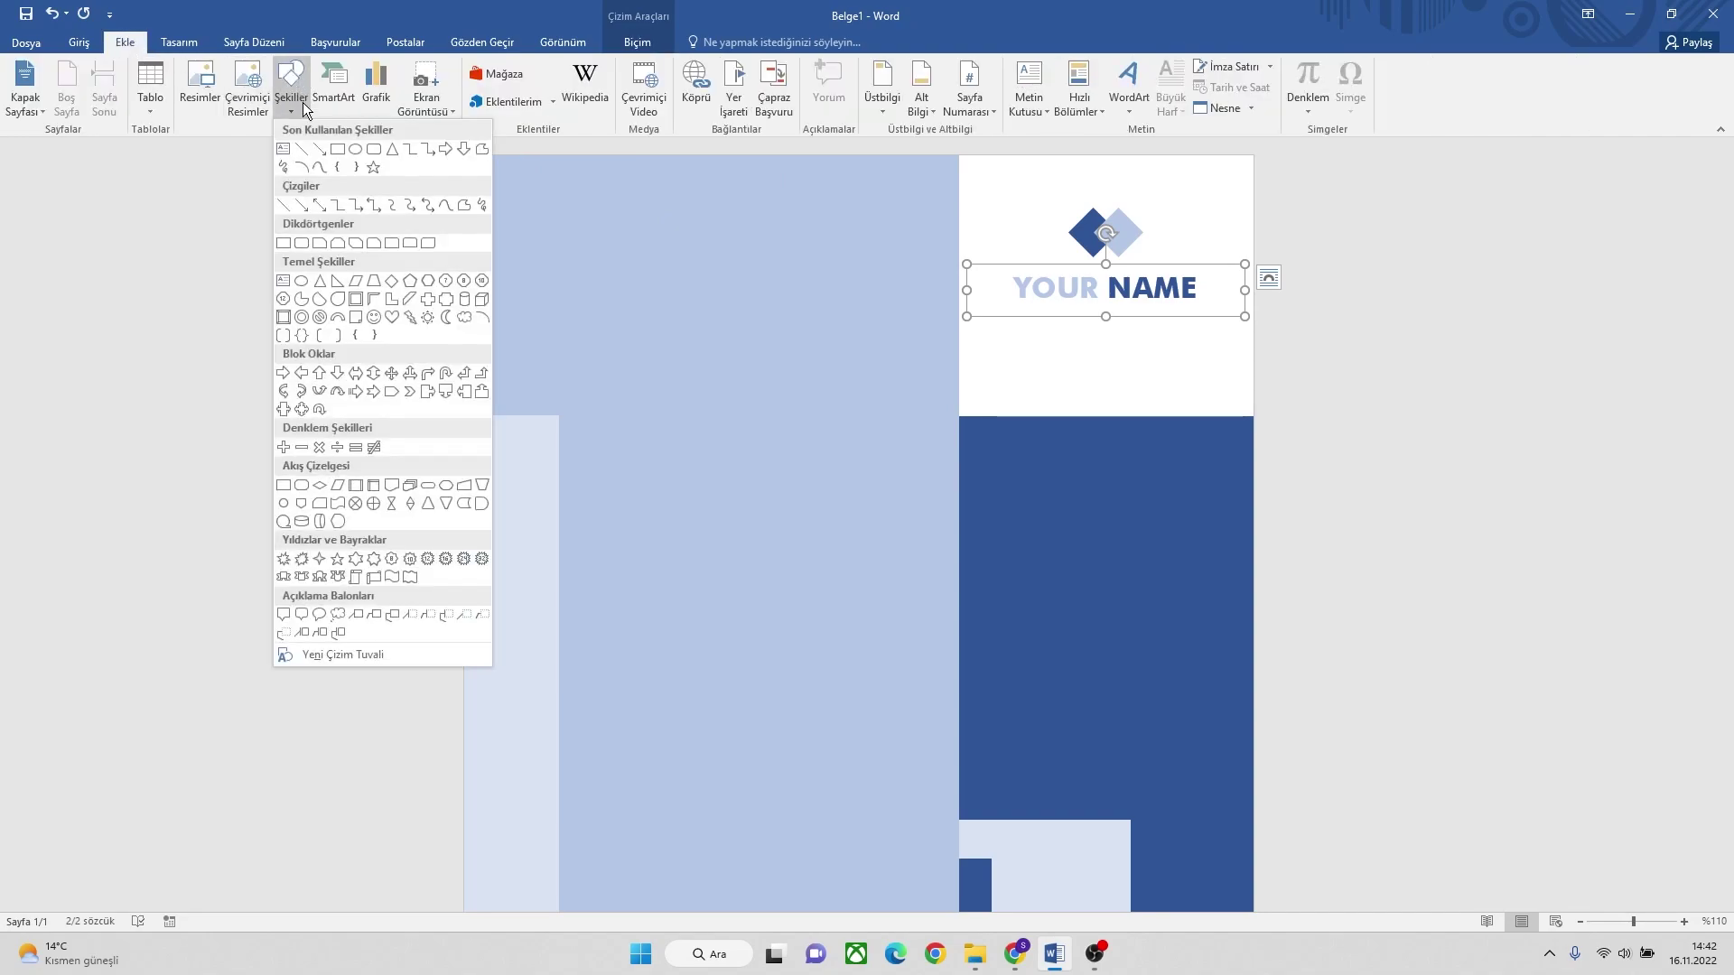
pyautogui.click(302, 151)
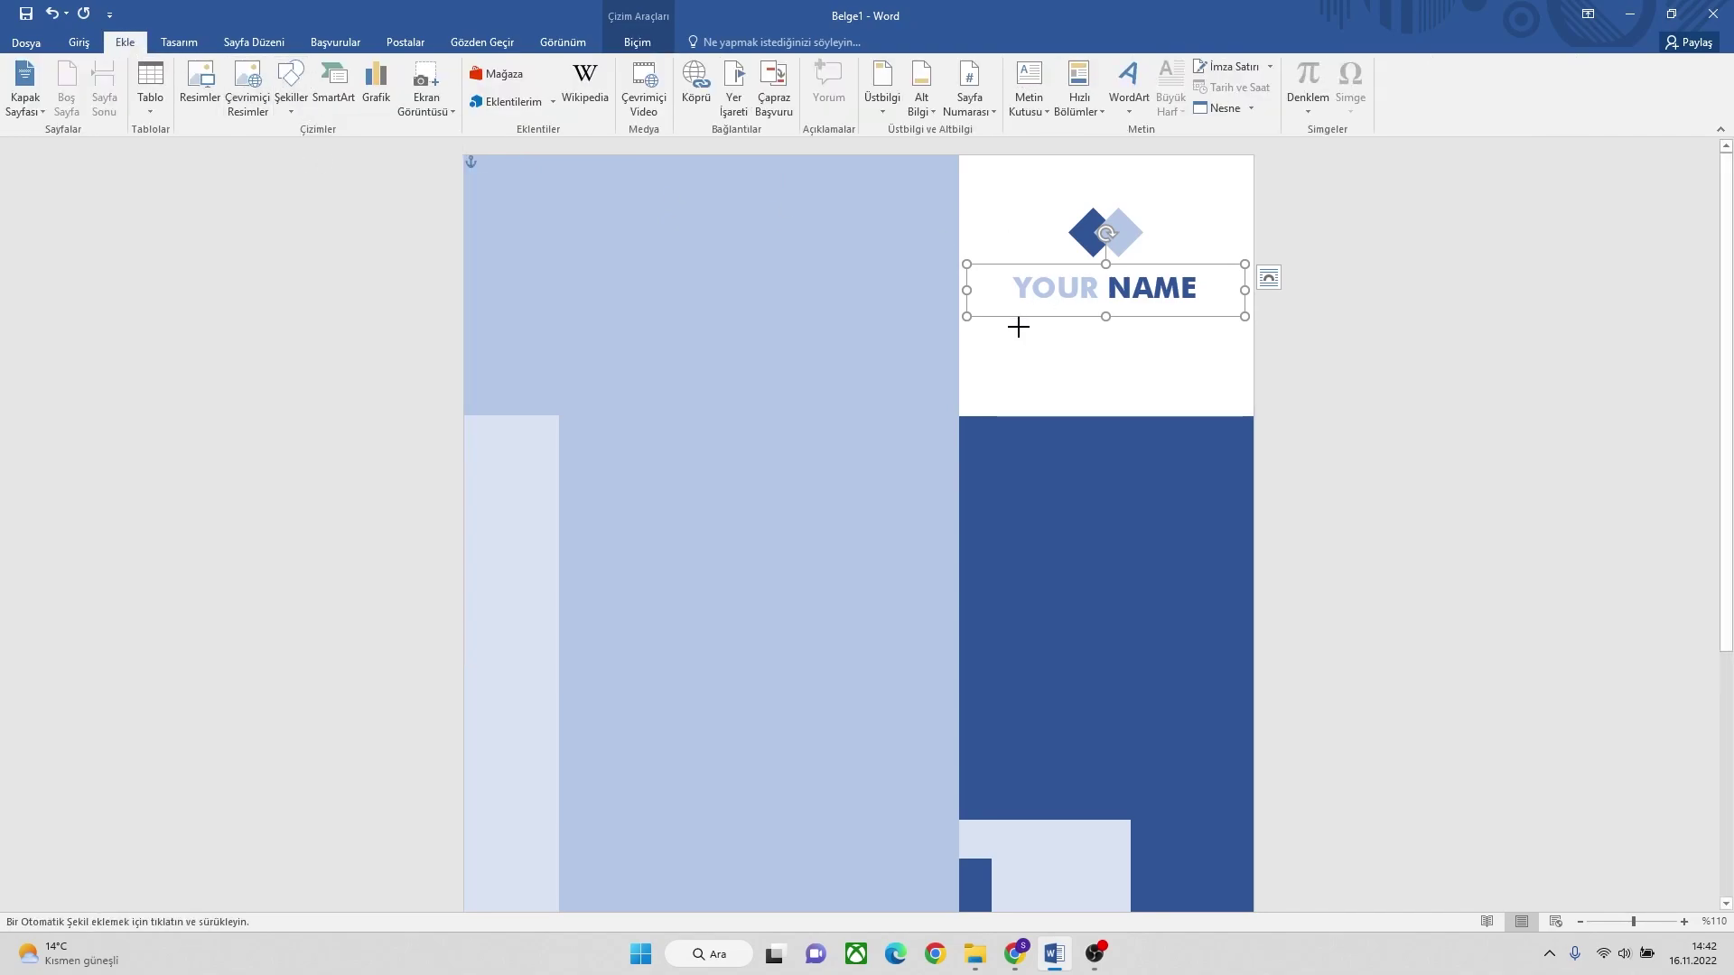
pyautogui.moveTo(1016, 326); pyautogui.dragTo(1193, 327)
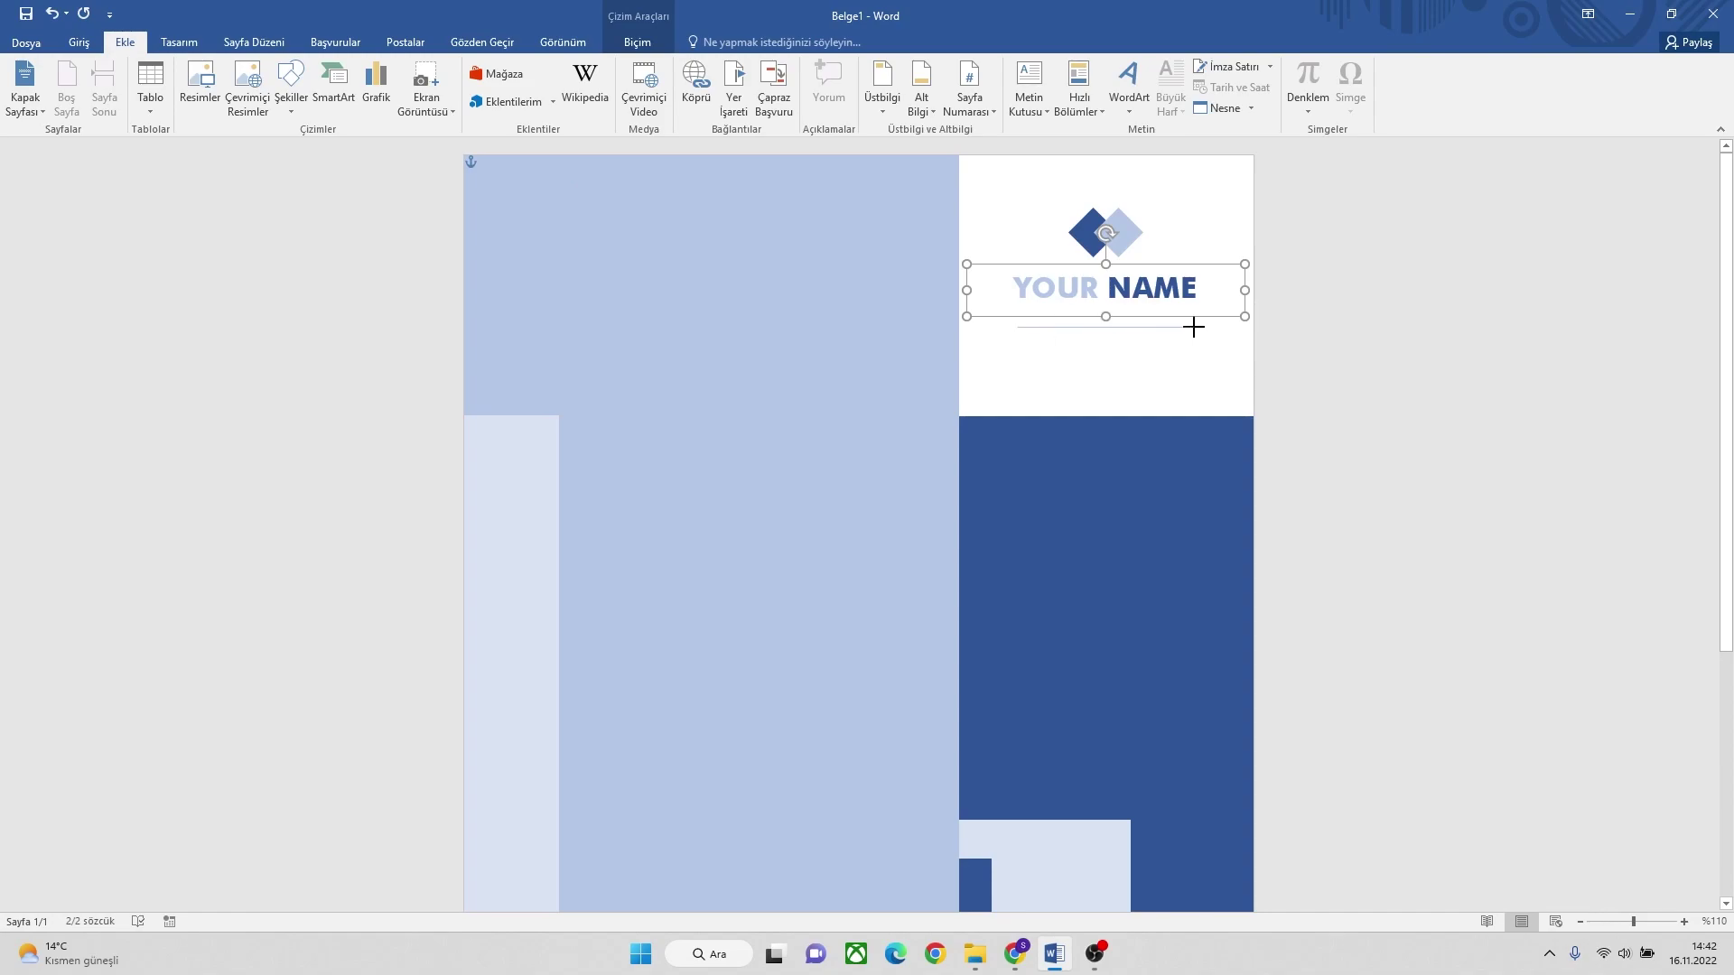
pyautogui.moveTo(1197, 327); pyautogui.dragTo(1198, 327)
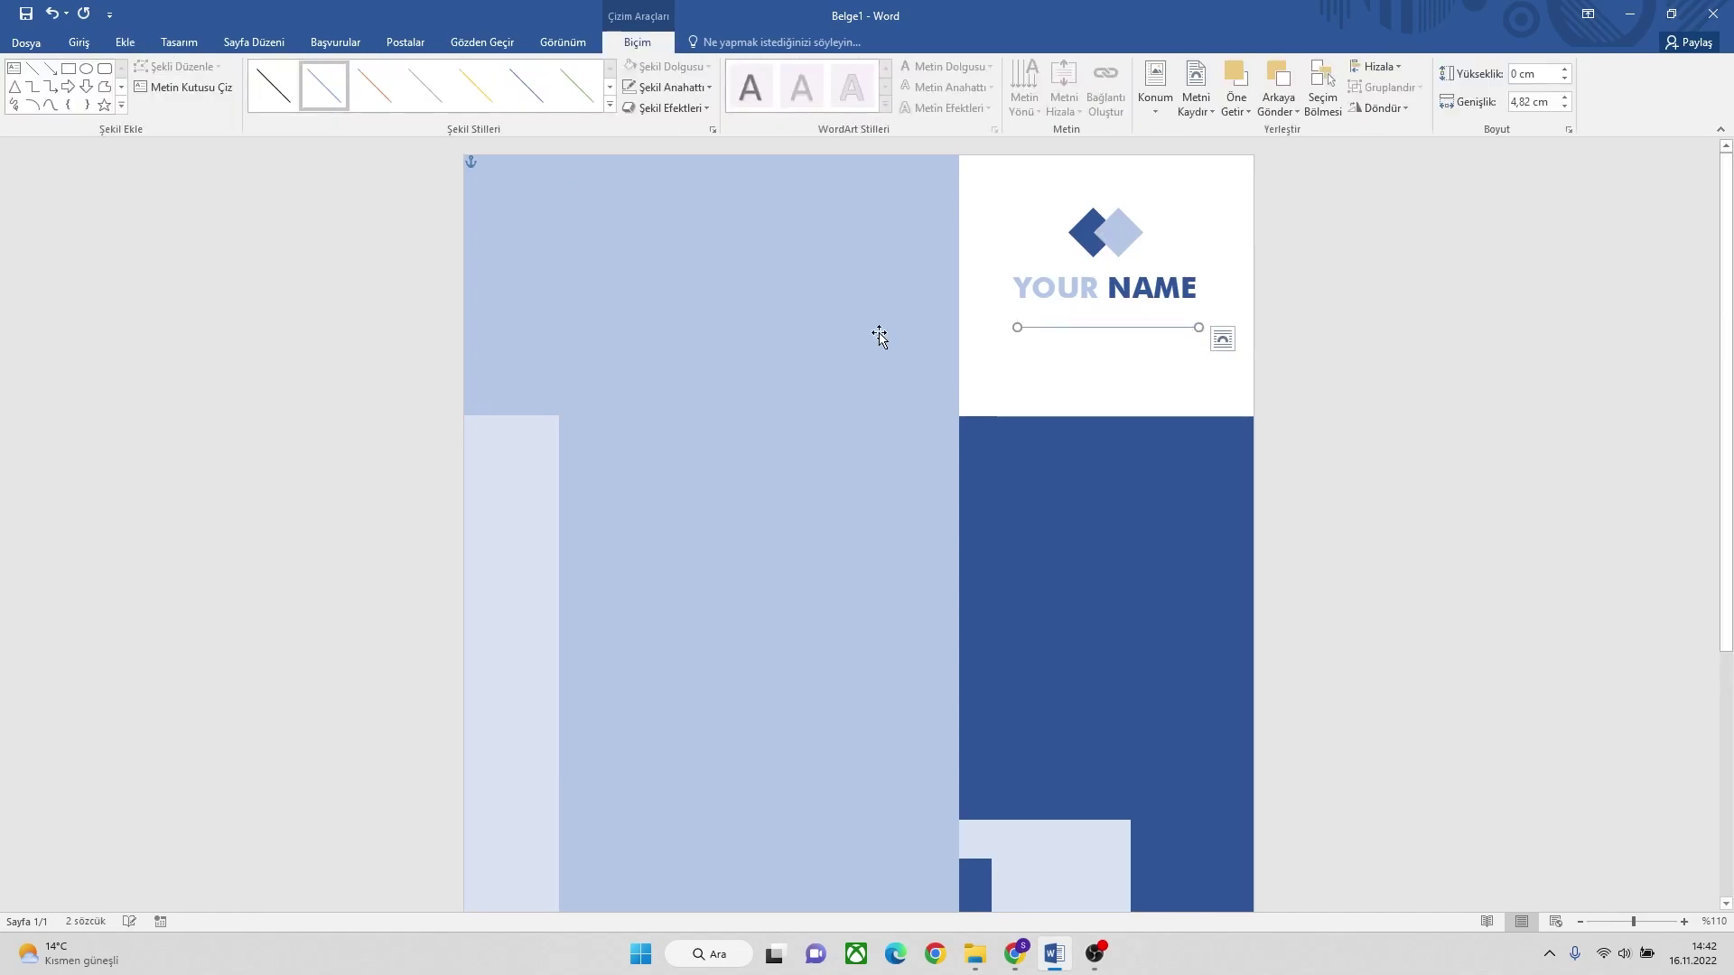
# Make the line 1½ pt thick and dark blue, and nudge it up toward the name.
pyautogui.click(674, 87)
pyautogui.moveTo(697, 291)
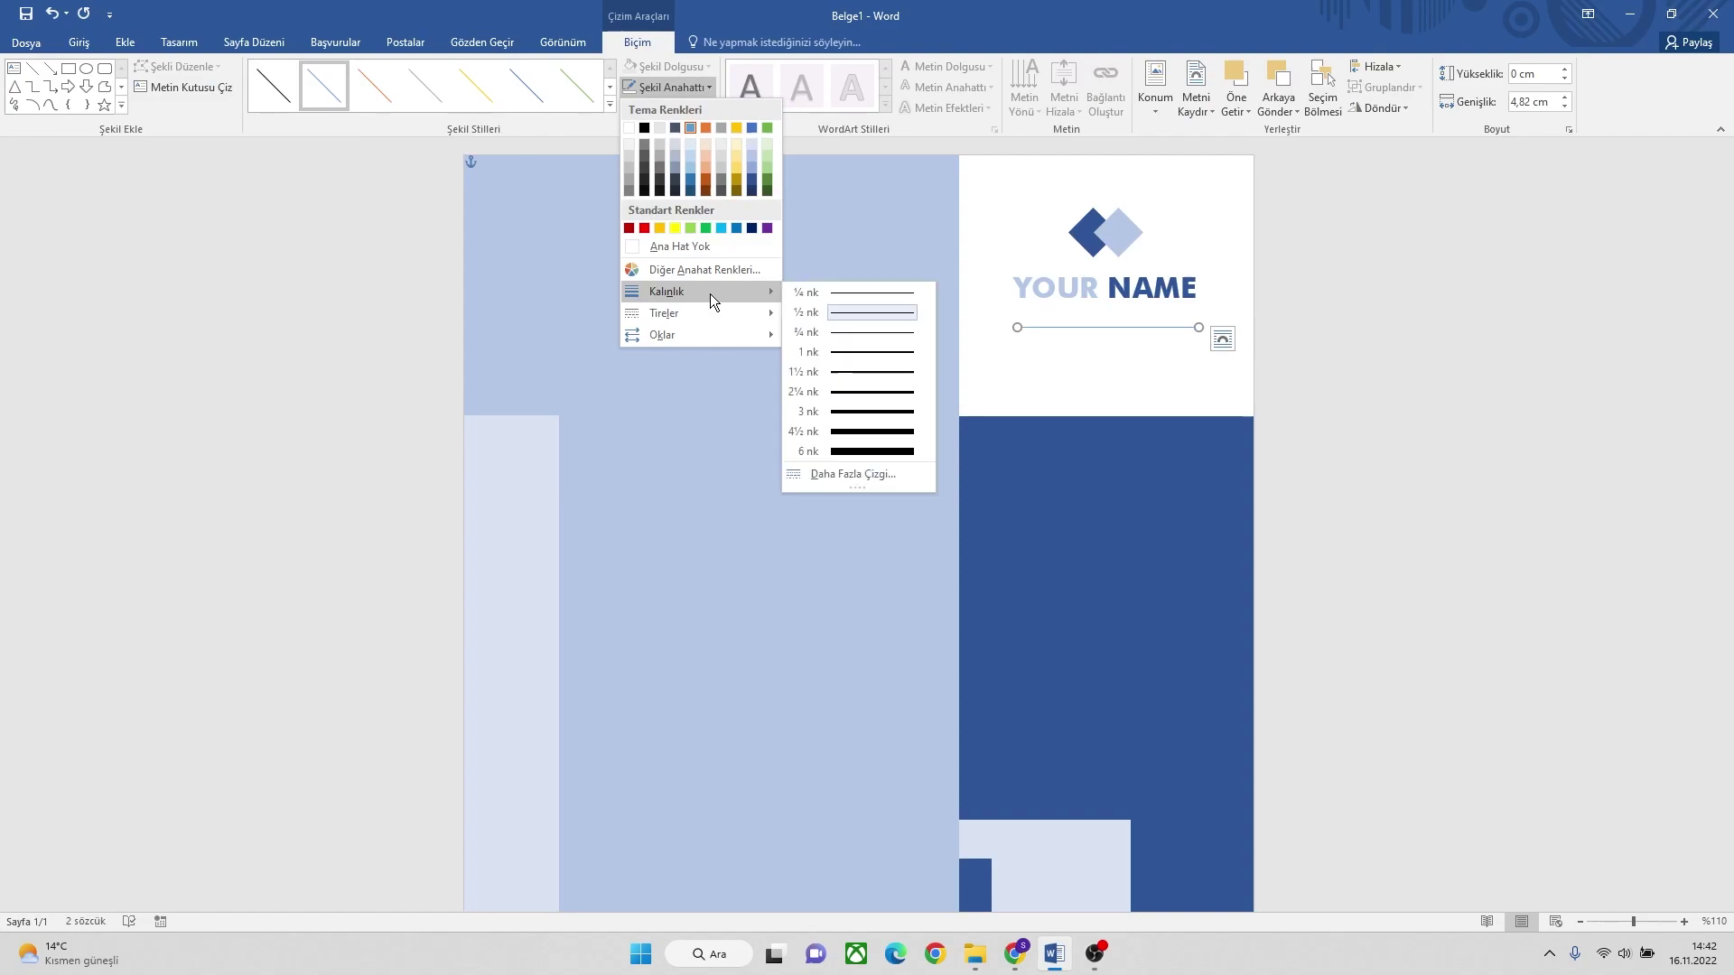
pyautogui.click(854, 371)
pyautogui.click(675, 89)
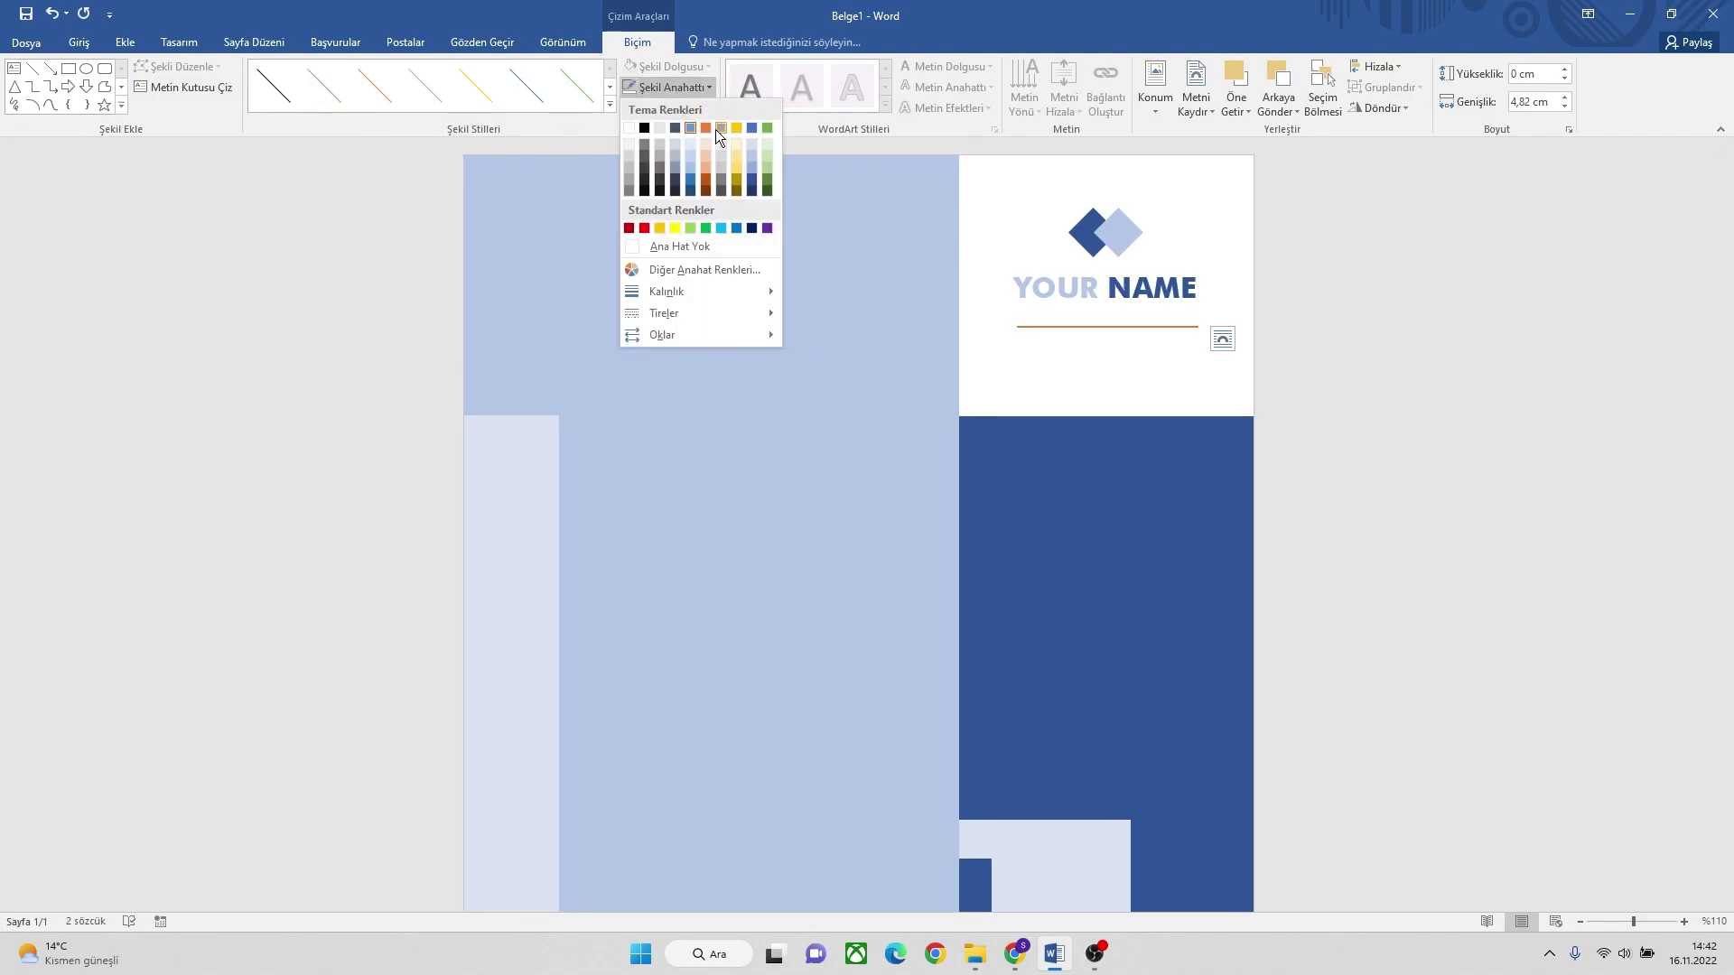
pyautogui.click(752, 183)
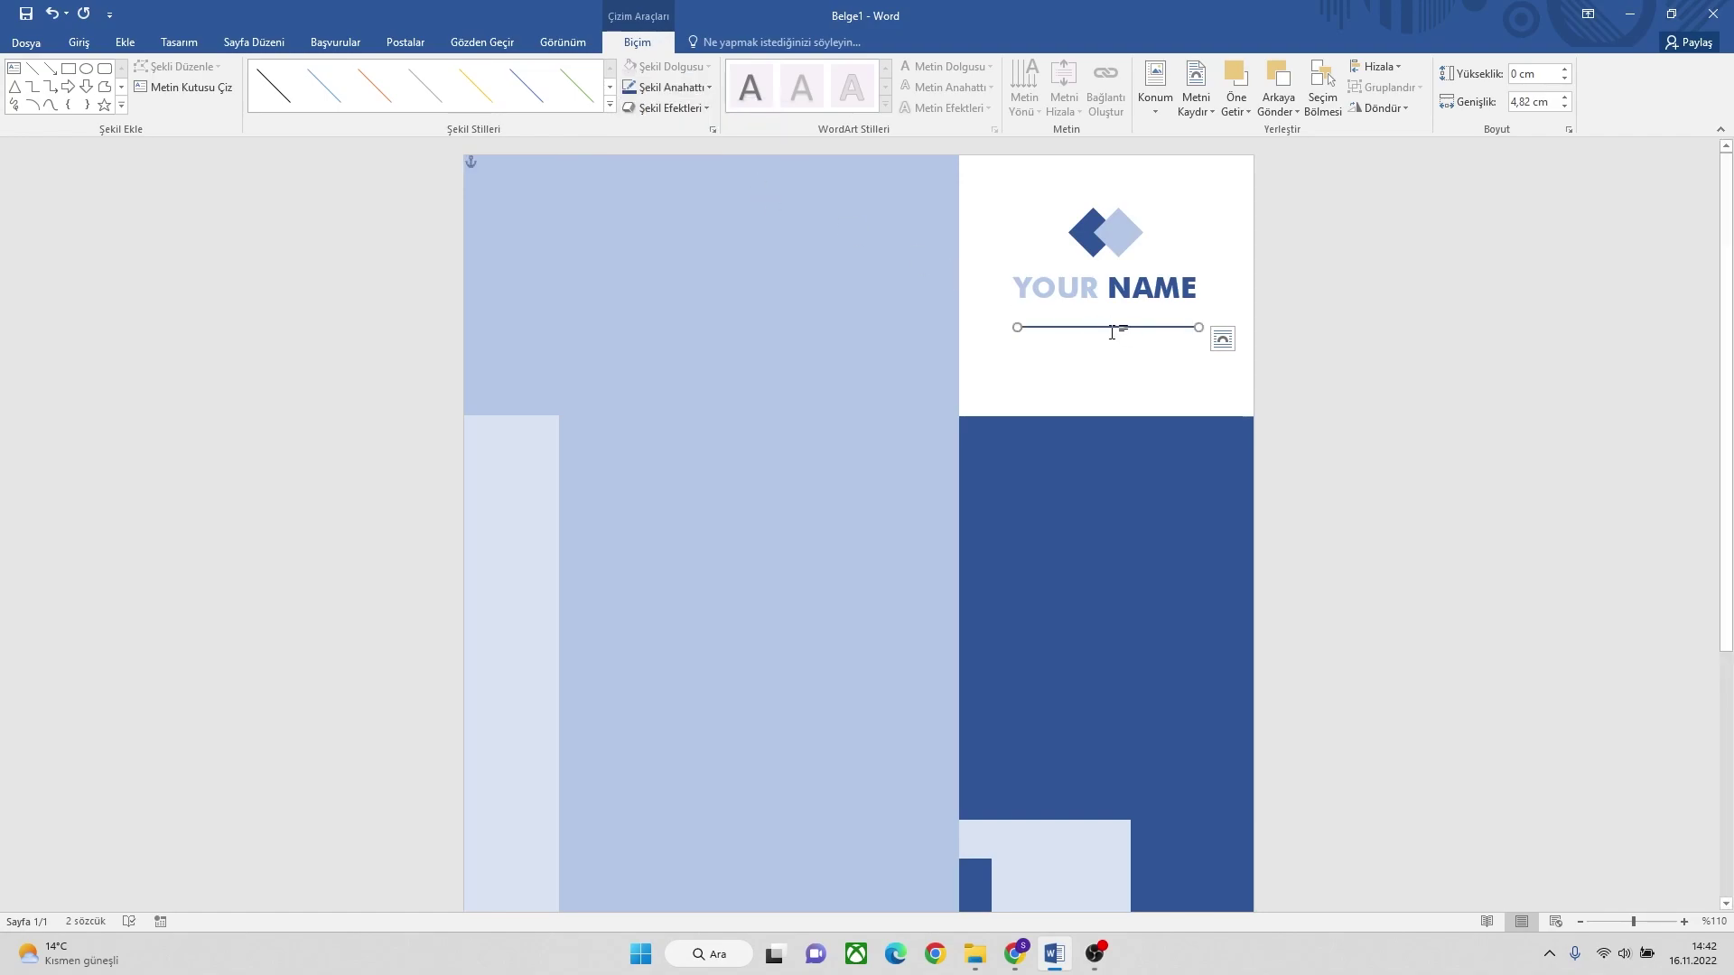
pyautogui.press('Up')
pyautogui.press('Up')
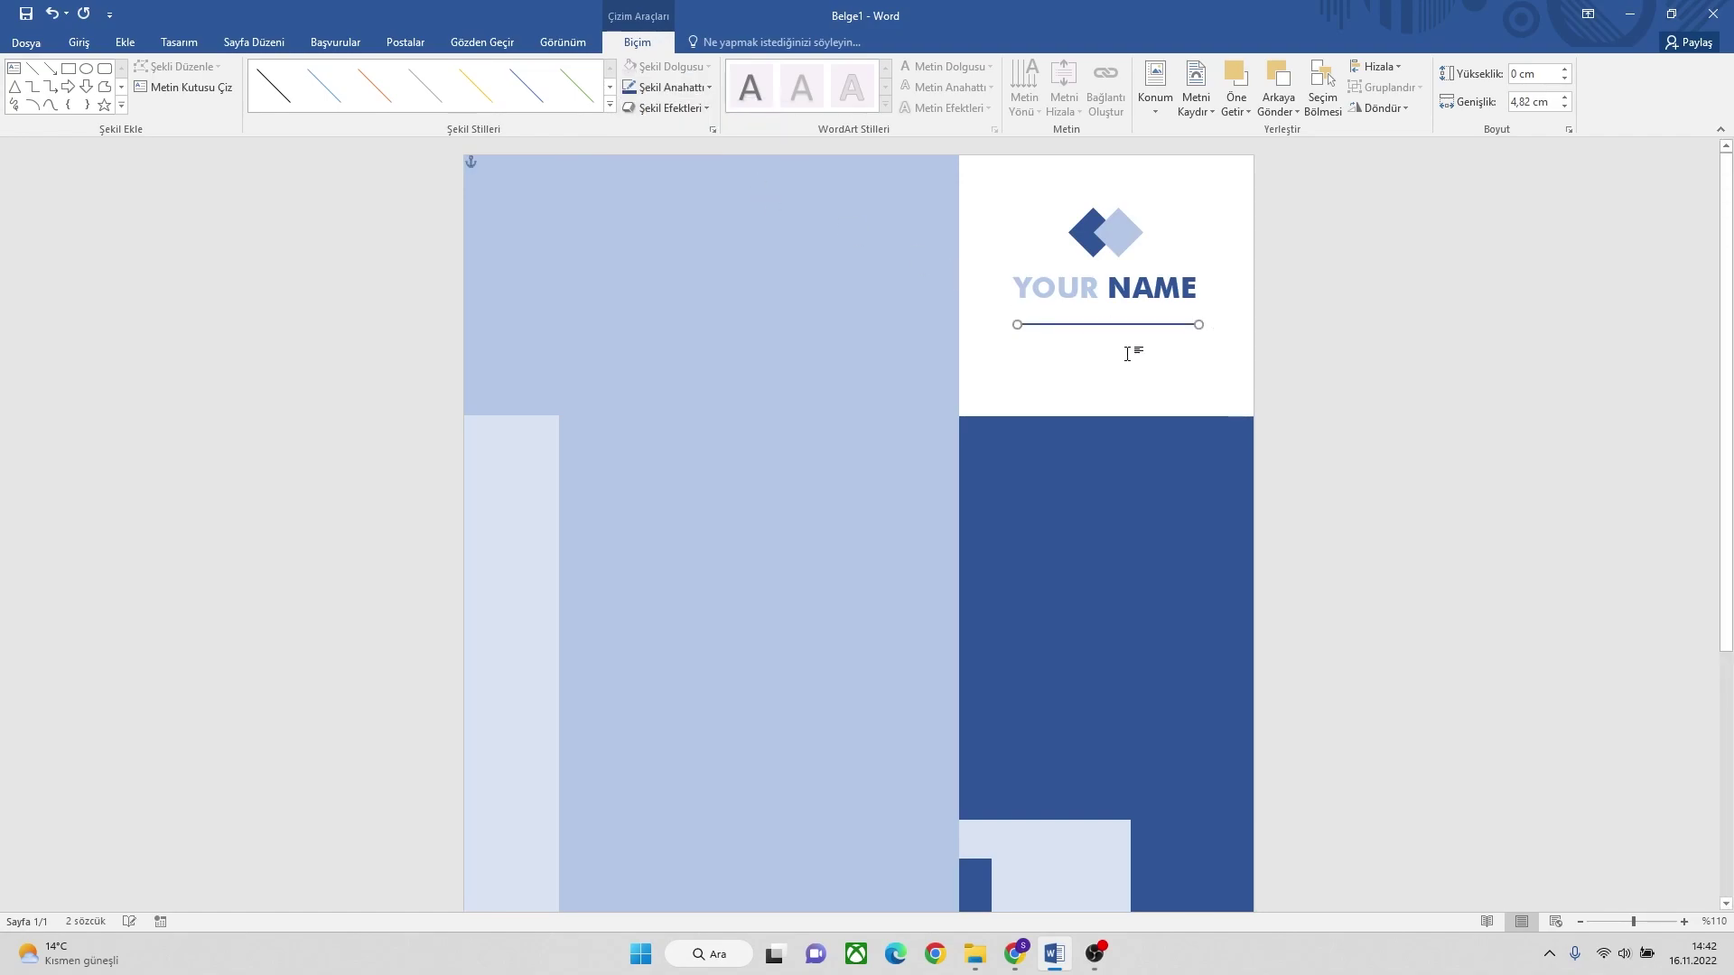
pyautogui.press('Up')
pyautogui.click(1110, 356)
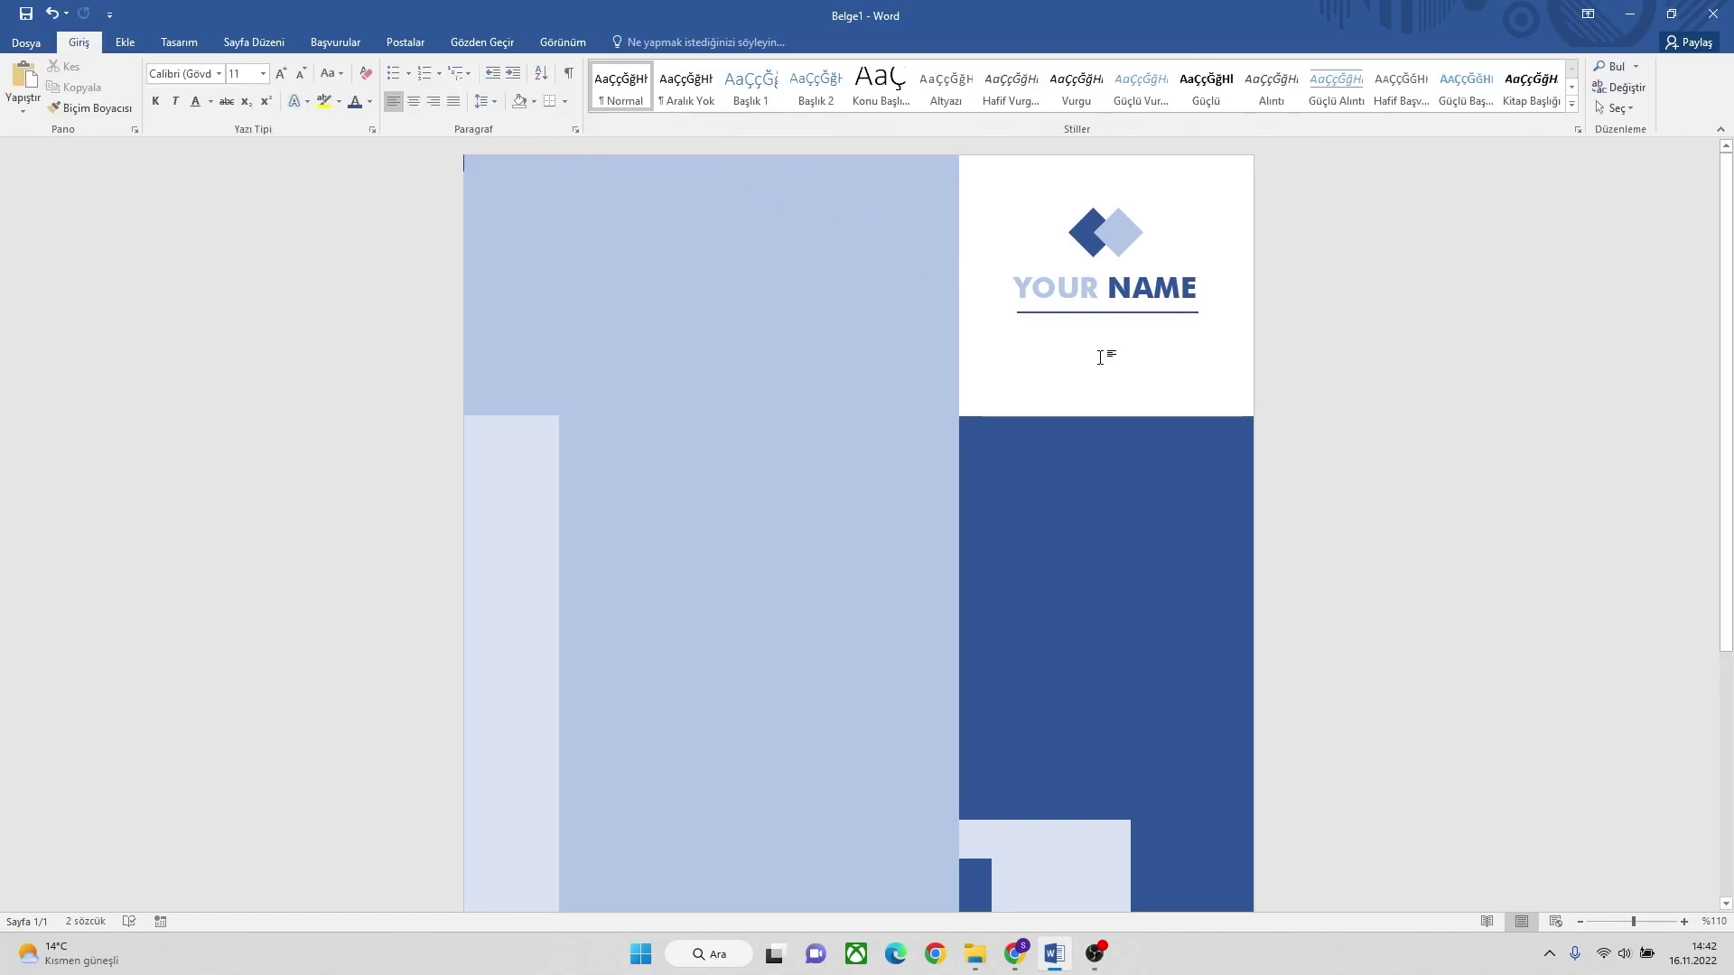
pyautogui.click(122, 44)
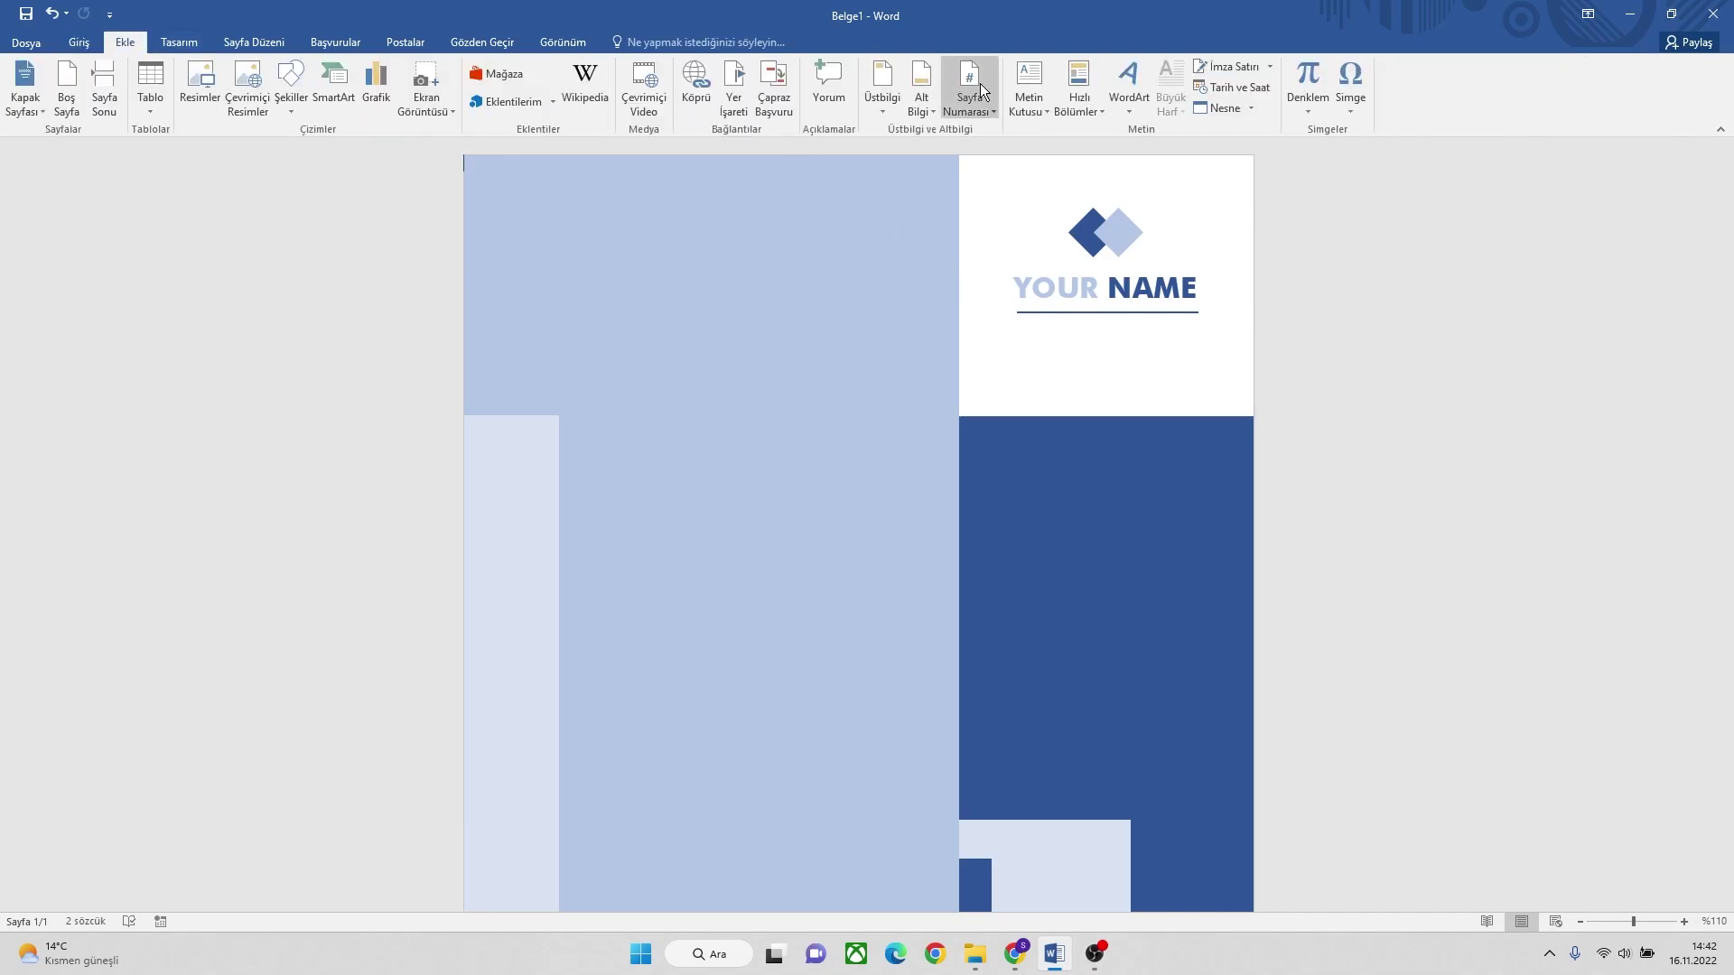
# Draw a new text box on the light blue panel and start typing the slogan text.
pyautogui.click(1029, 95)
pyautogui.click(1076, 653)
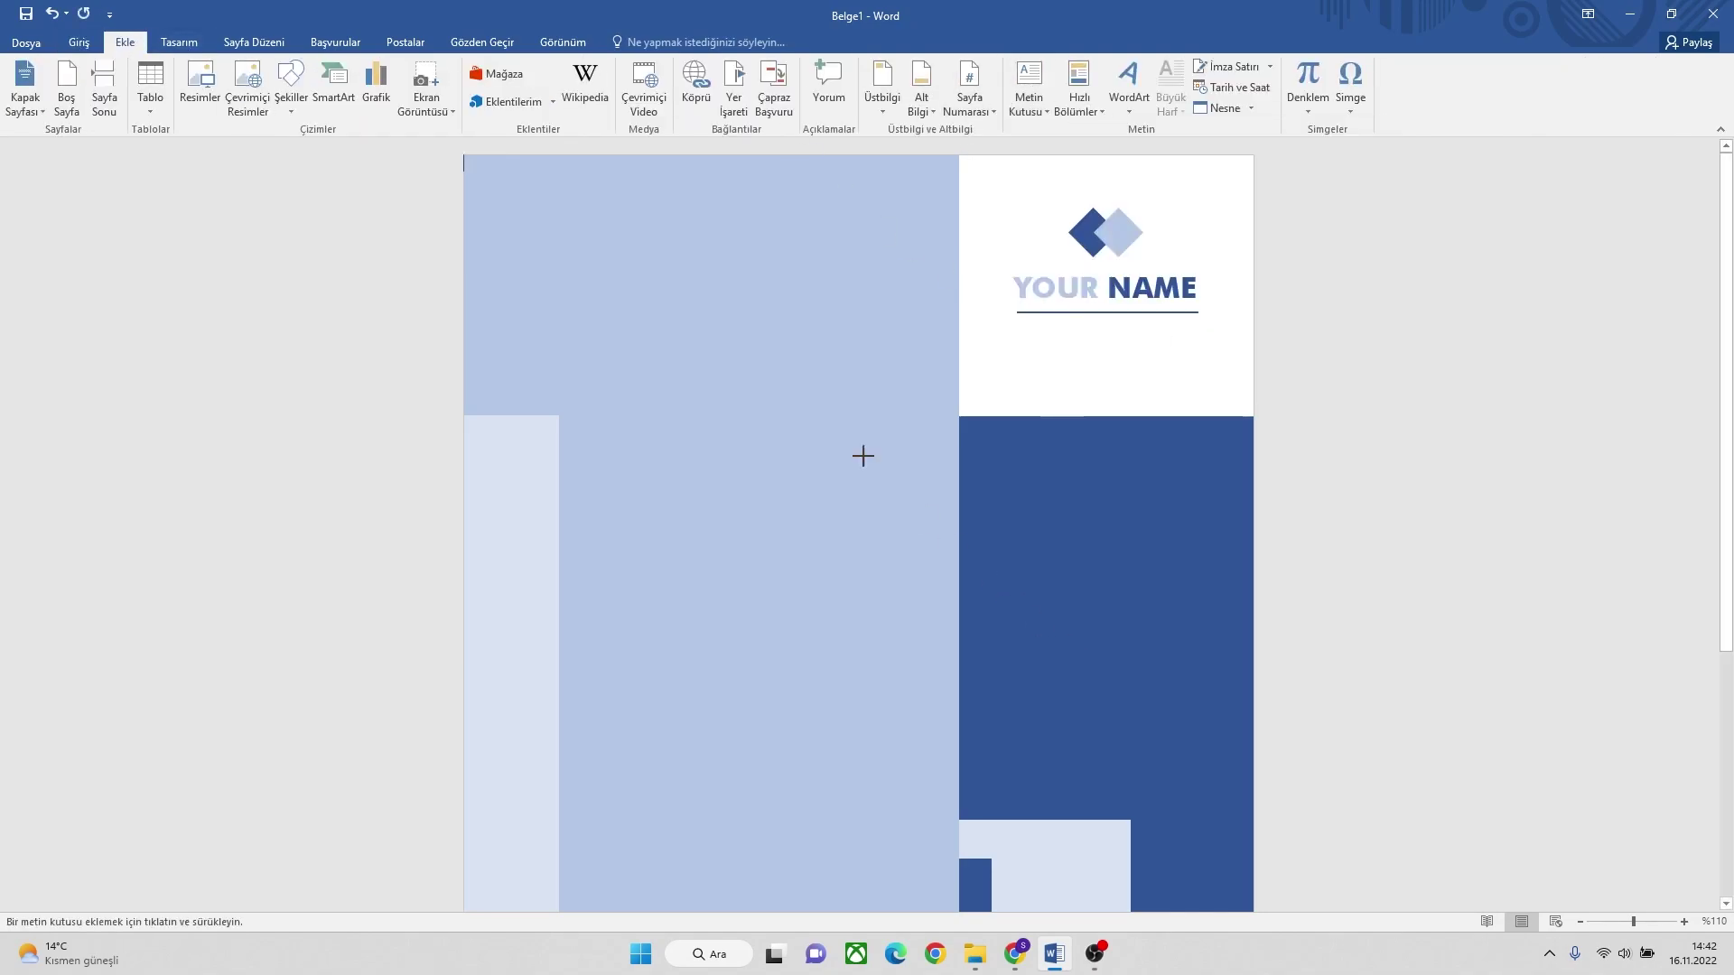
pyautogui.moveTo(595, 220); pyautogui.dragTo(786, 258)
pyautogui.write('YOUR NAME SLOGAN')
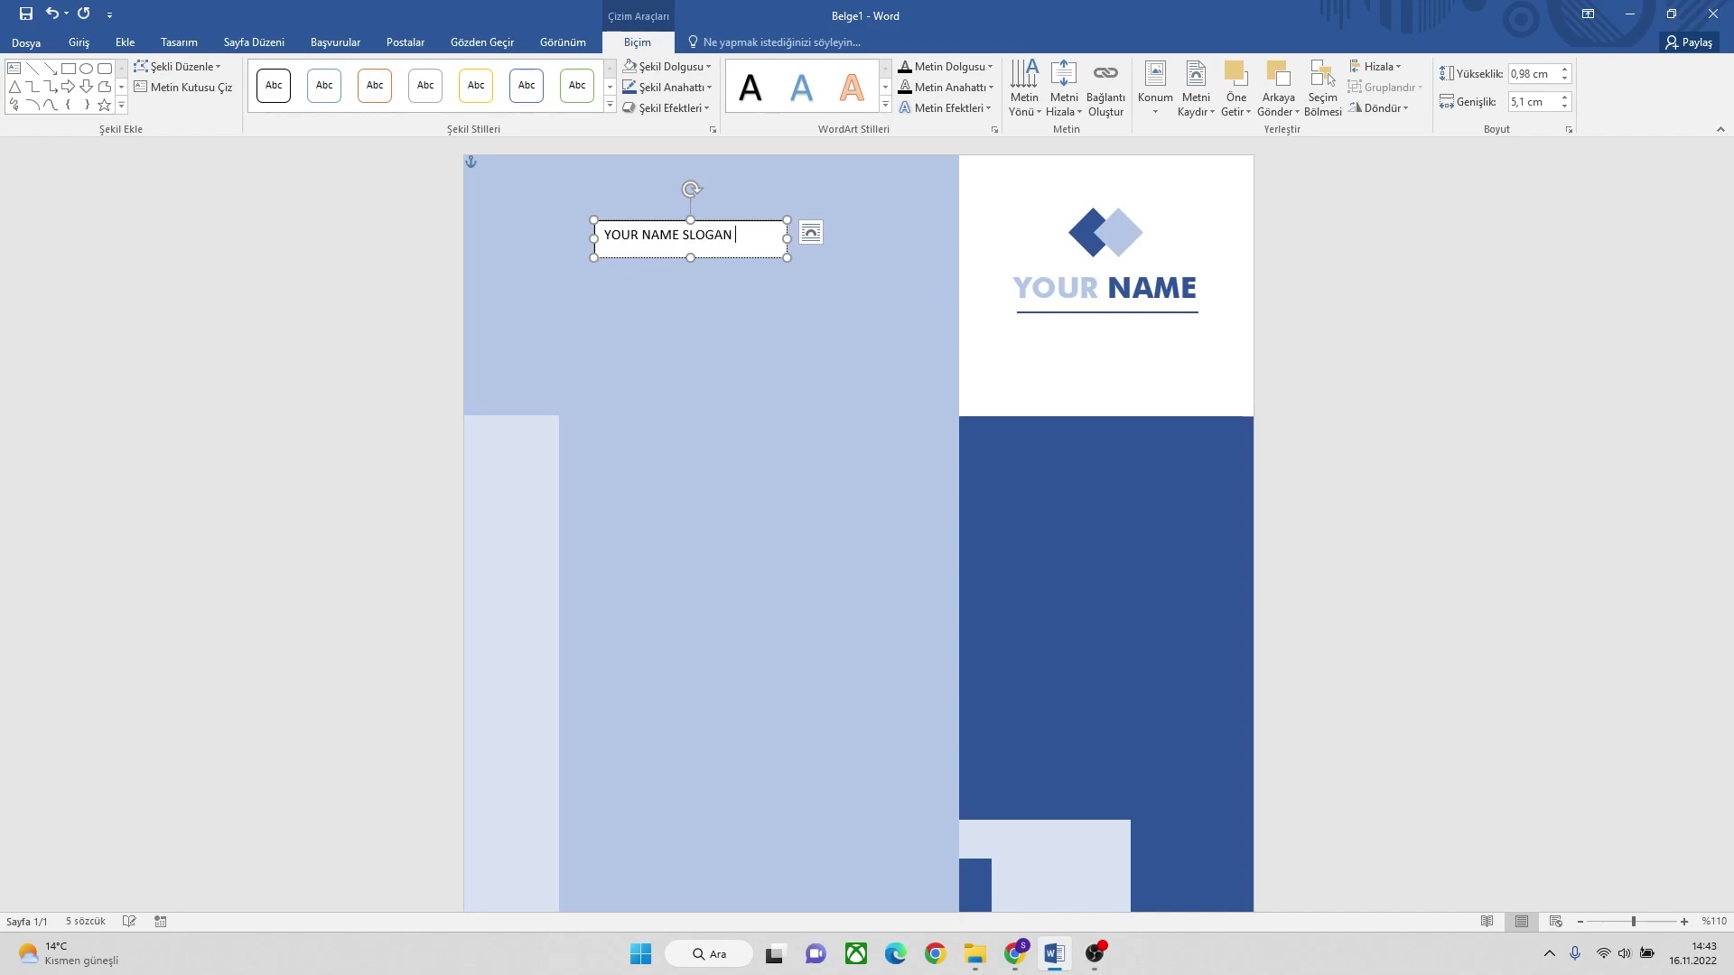
pyautogui.write('ERE')
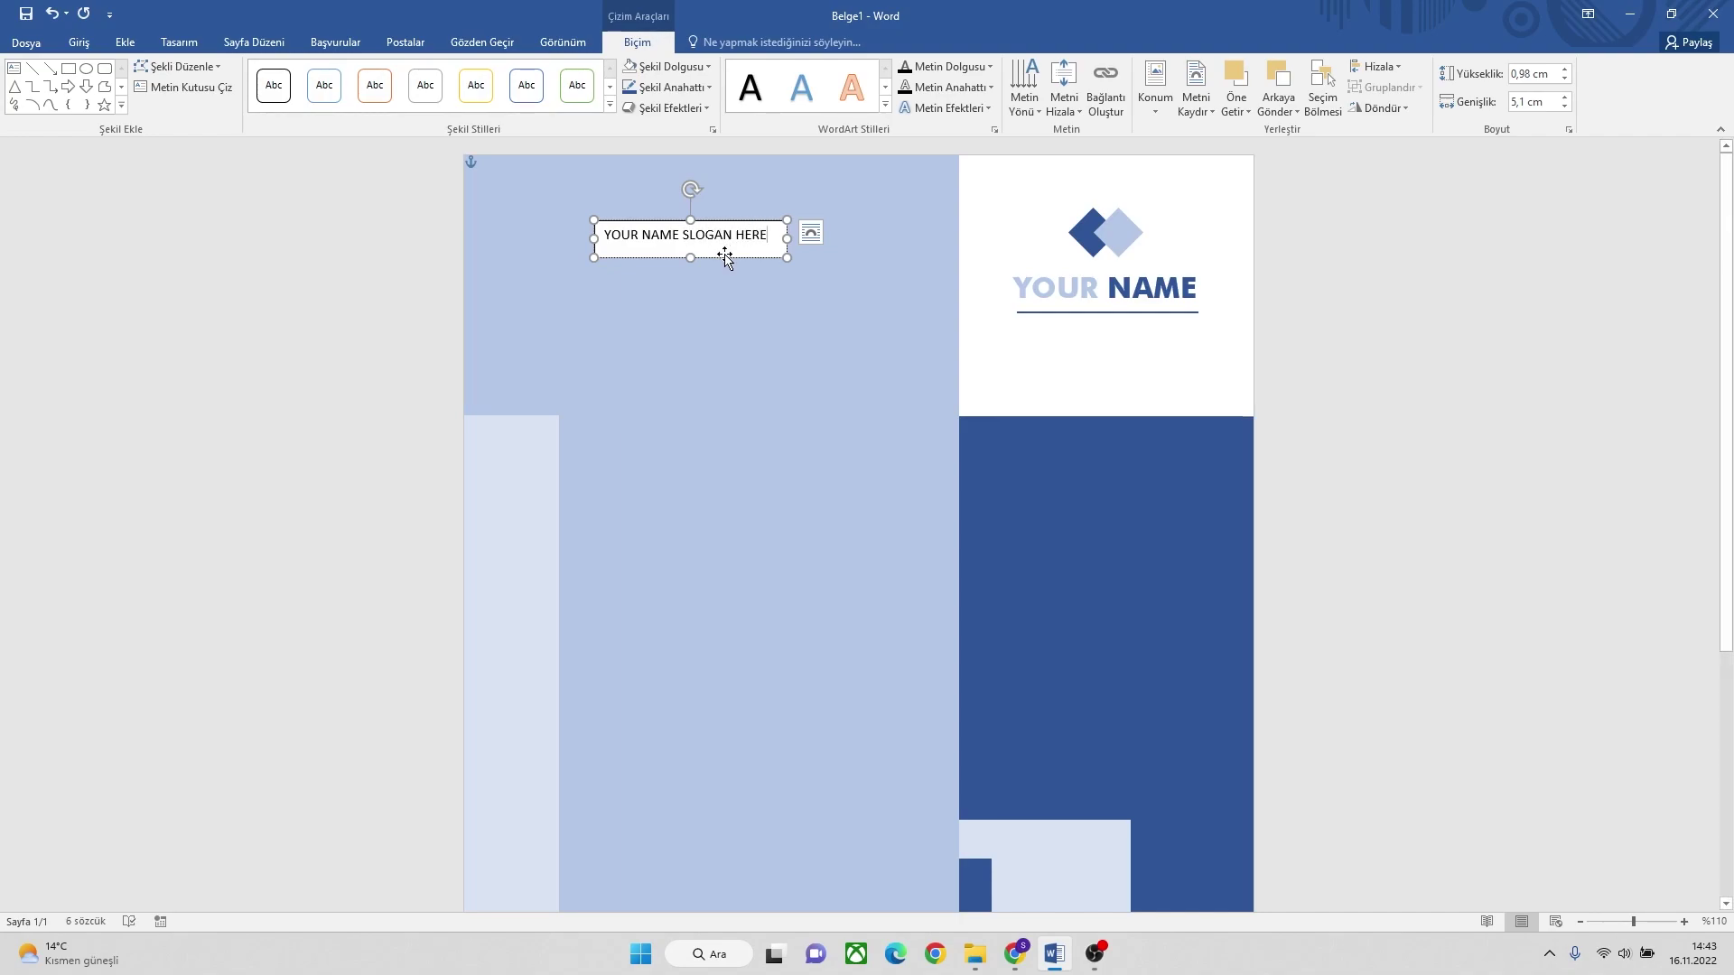
# Move the slogan box under YOUR NAME, centre its text, and widen it to fit one line.
pyautogui.moveTo(730, 256)
pyautogui.mouseDown()
pyautogui.moveTo(1108, 334)
pyautogui.moveTo(1126, 355)
pyautogui.mouseUp()
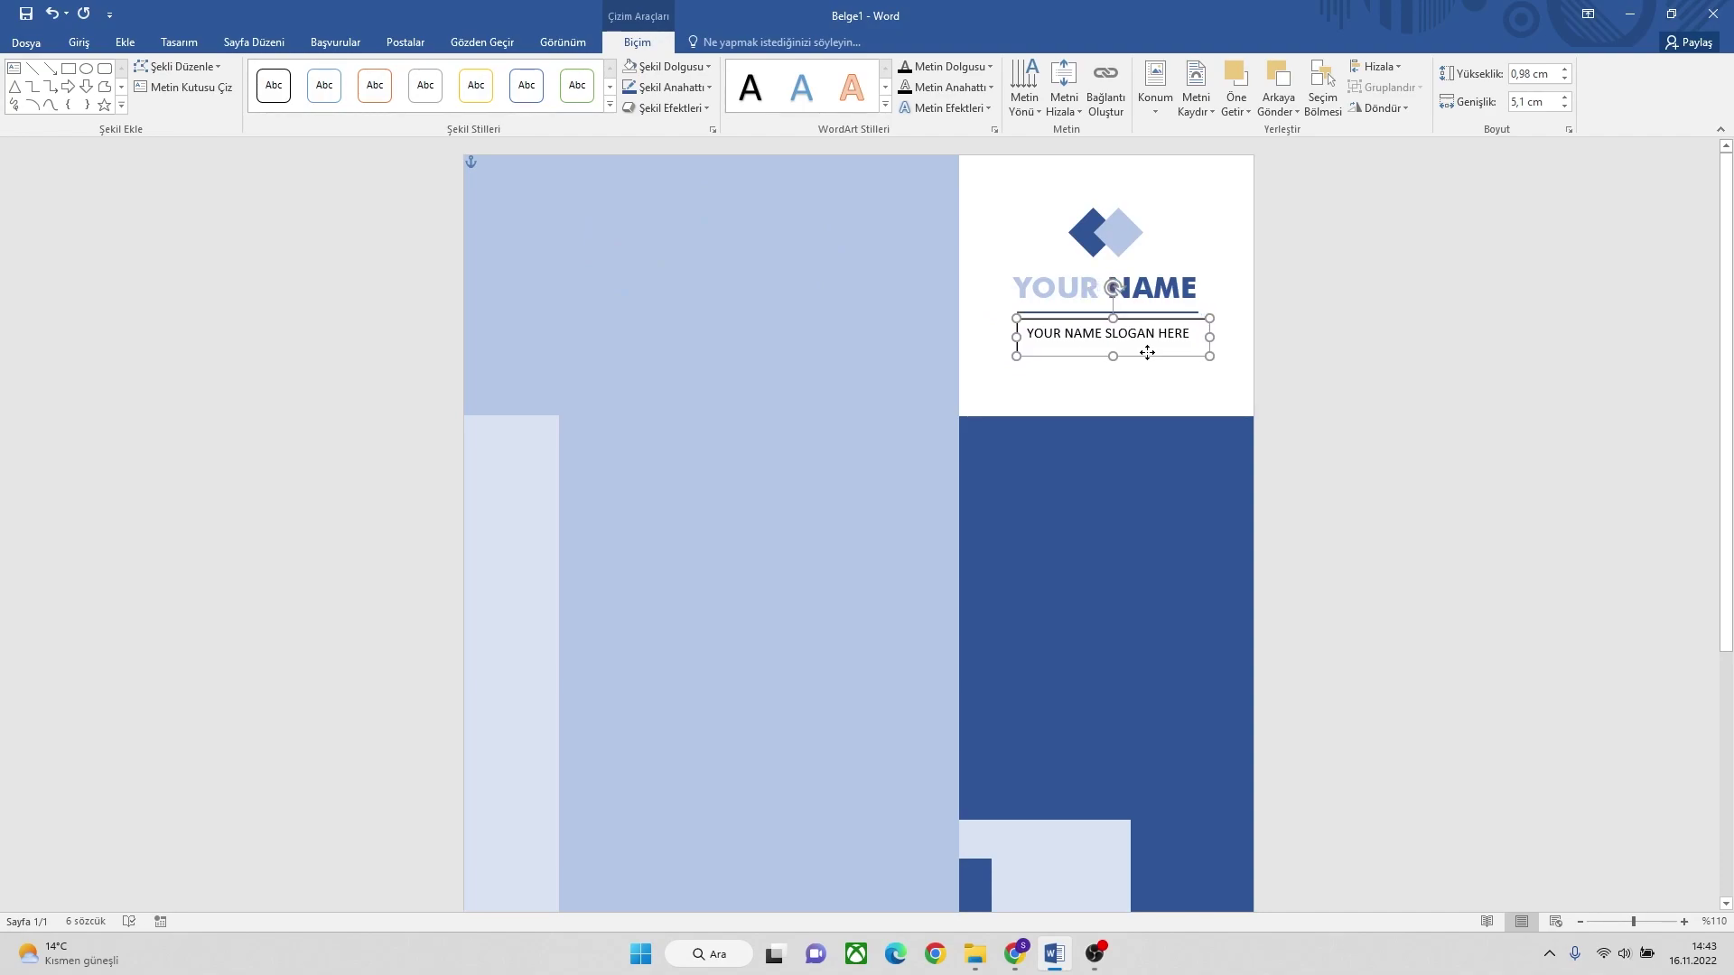
pyautogui.click(79, 43)
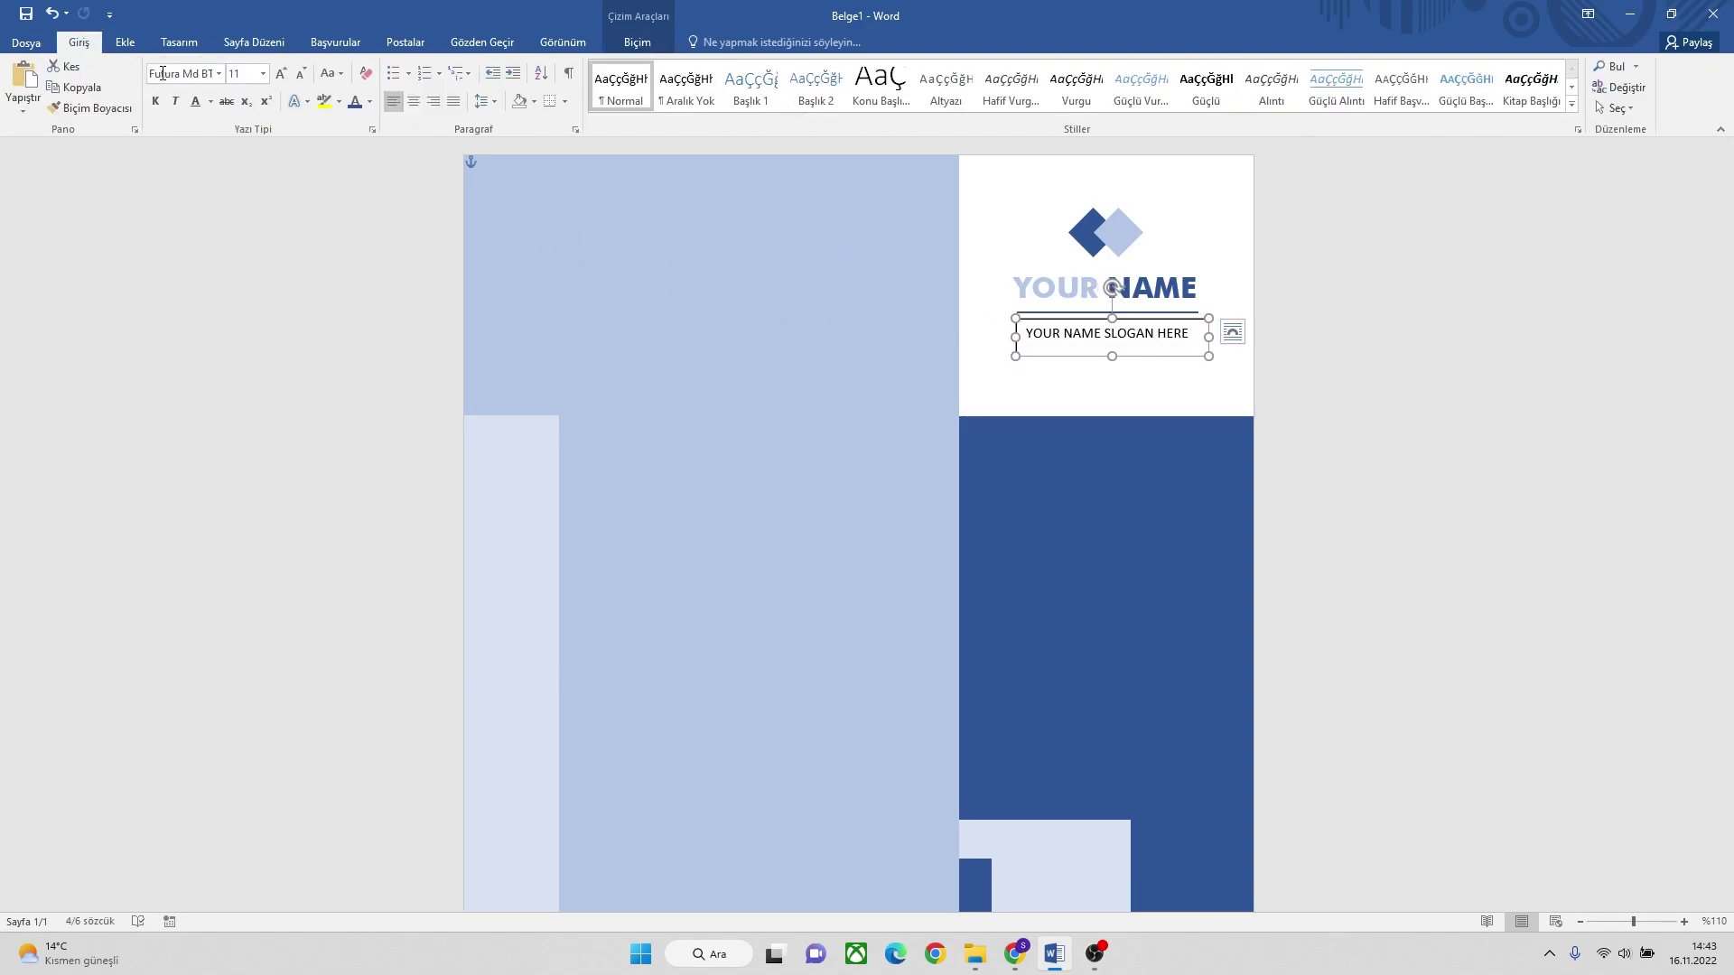
pyautogui.click(414, 101)
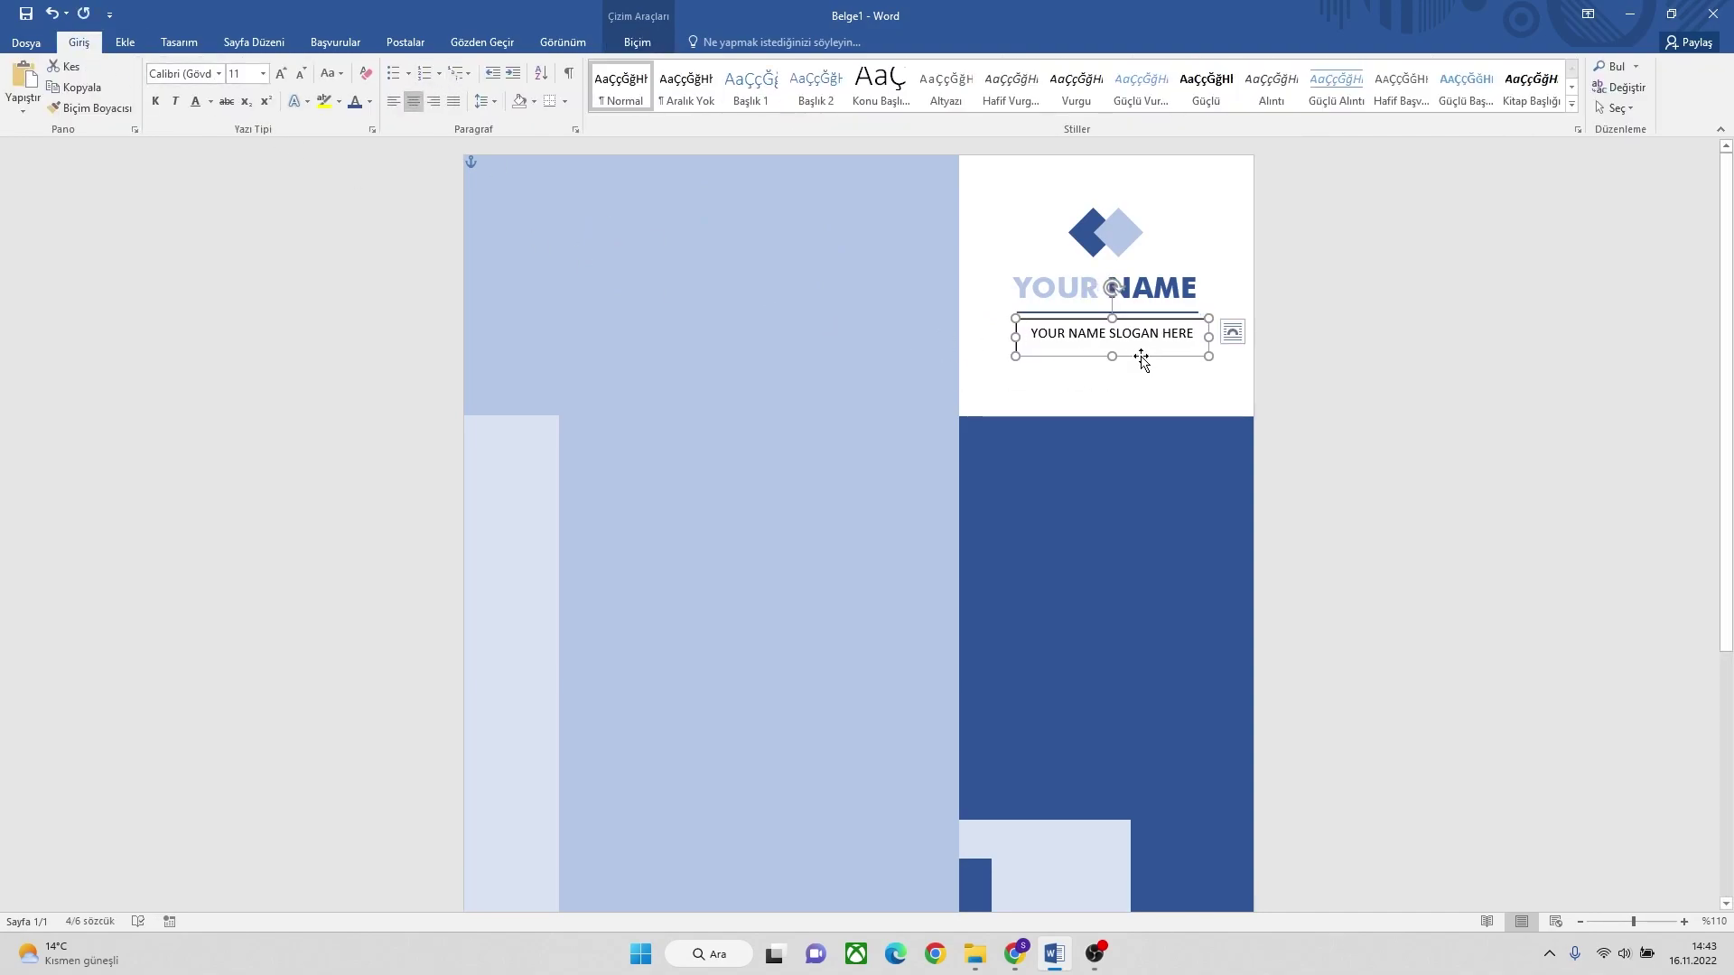
pyautogui.click(280, 74)
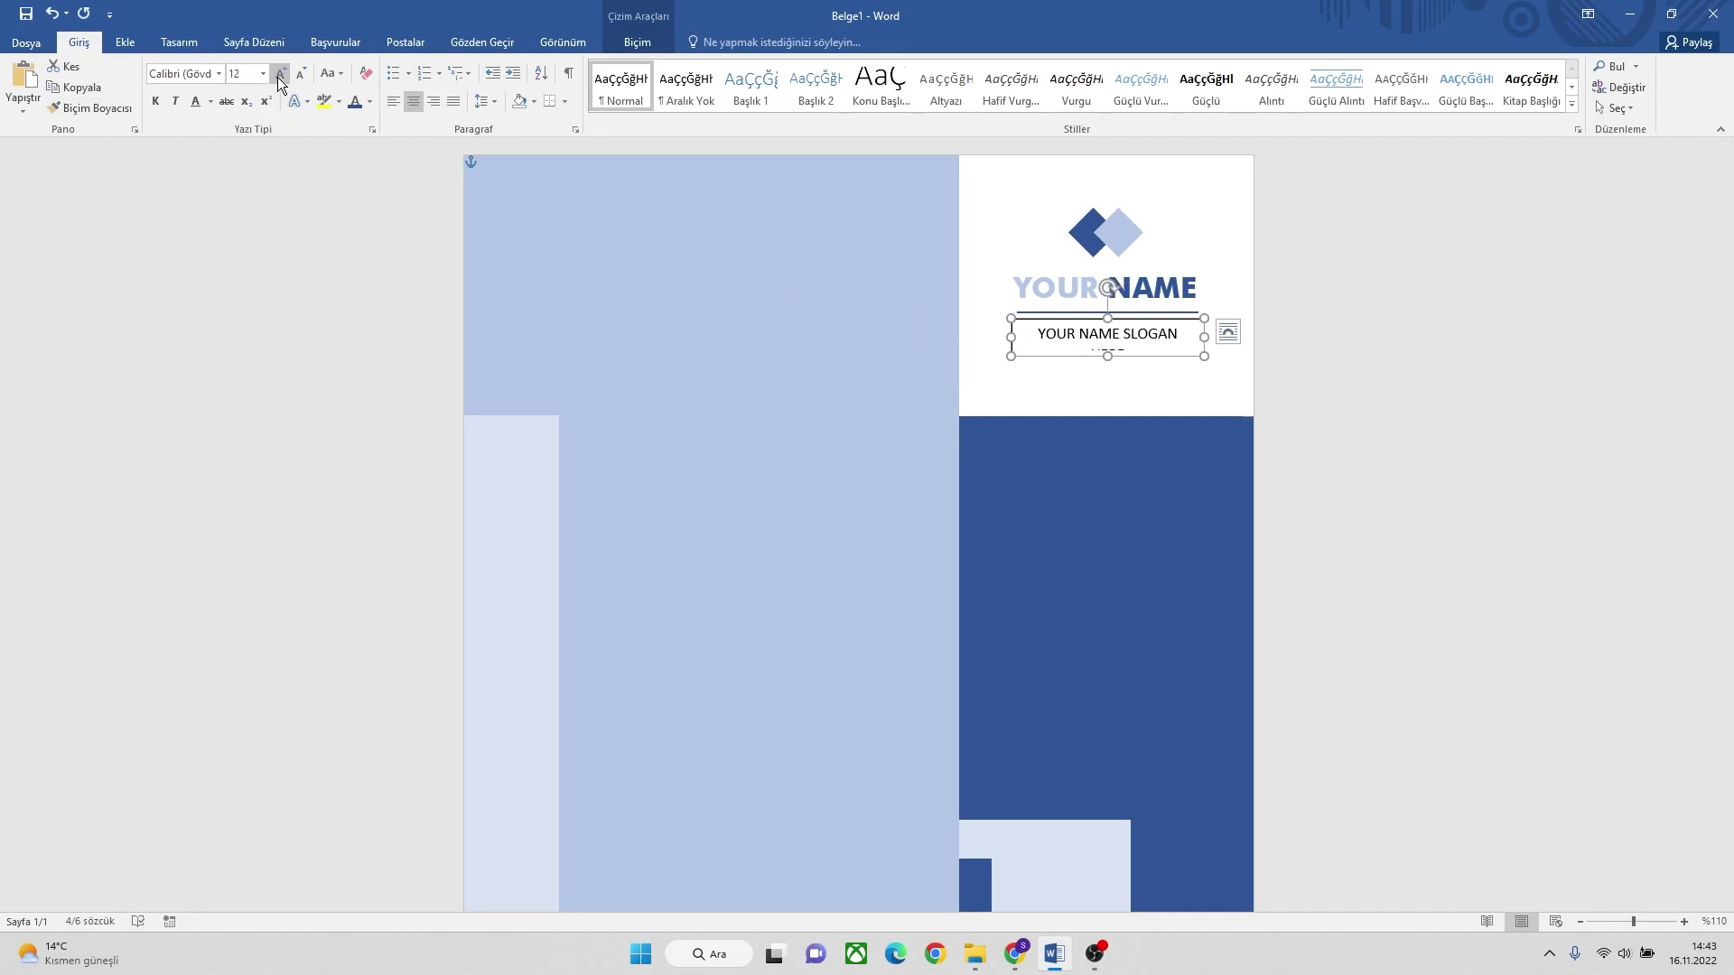
pyautogui.moveTo(1206, 339); pyautogui.dragTo(1223, 337)
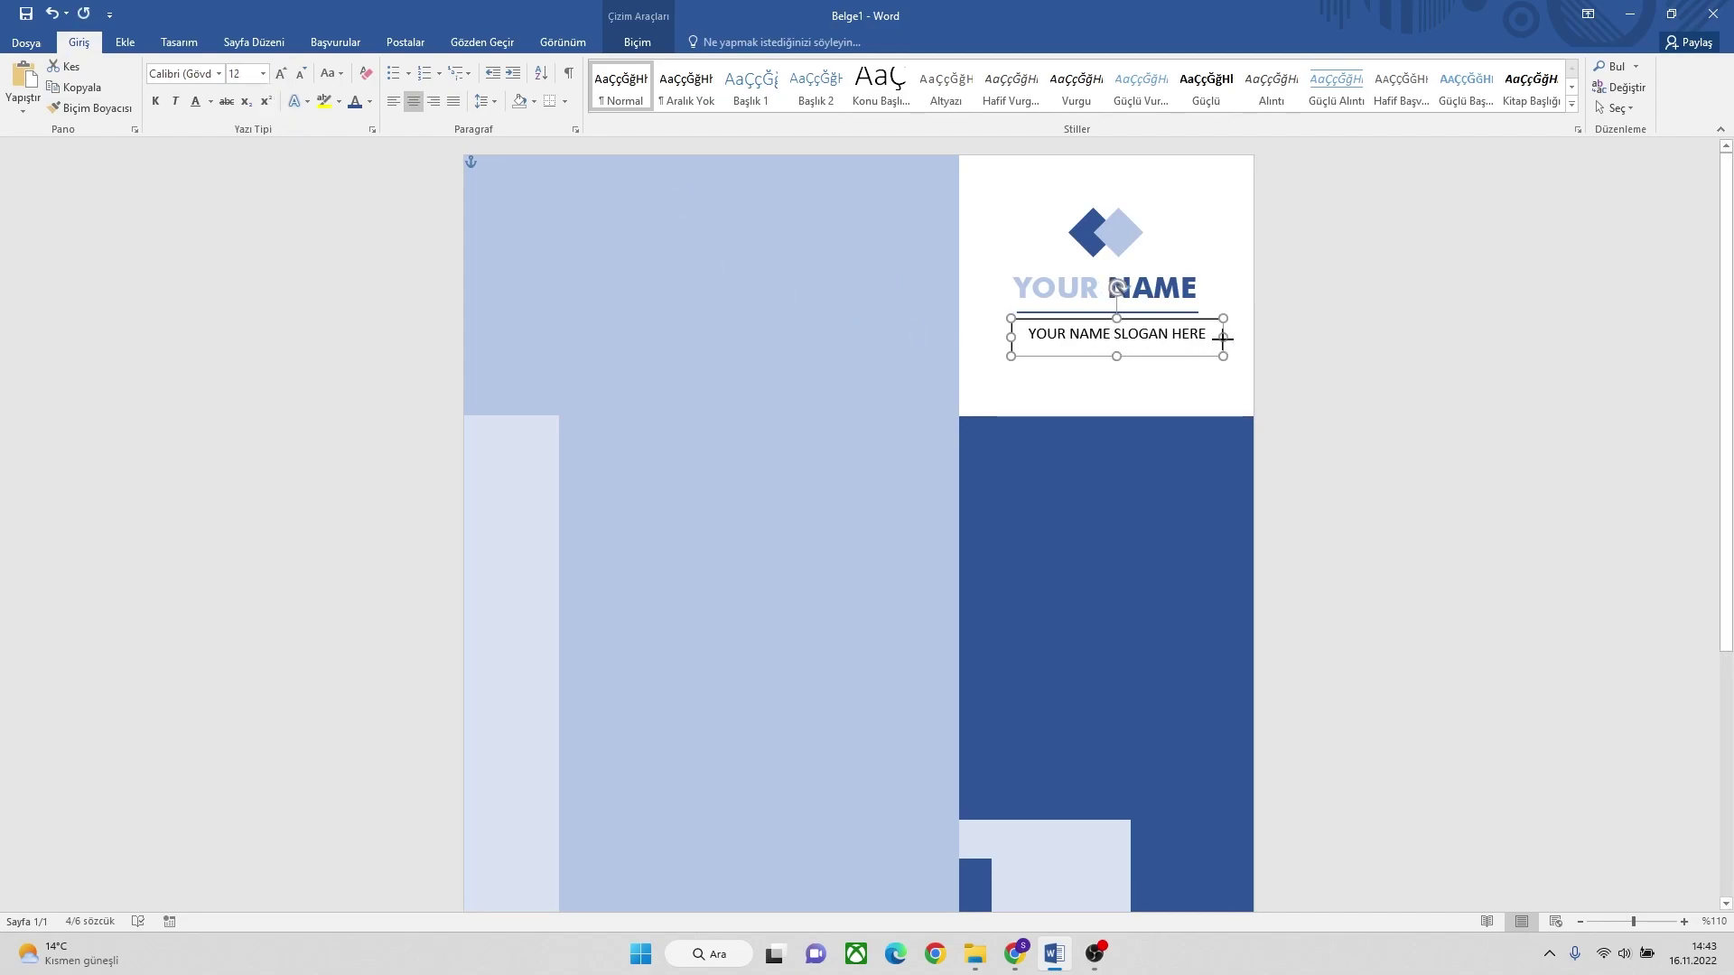
pyautogui.moveTo(1011, 337); pyautogui.dragTo(990, 338)
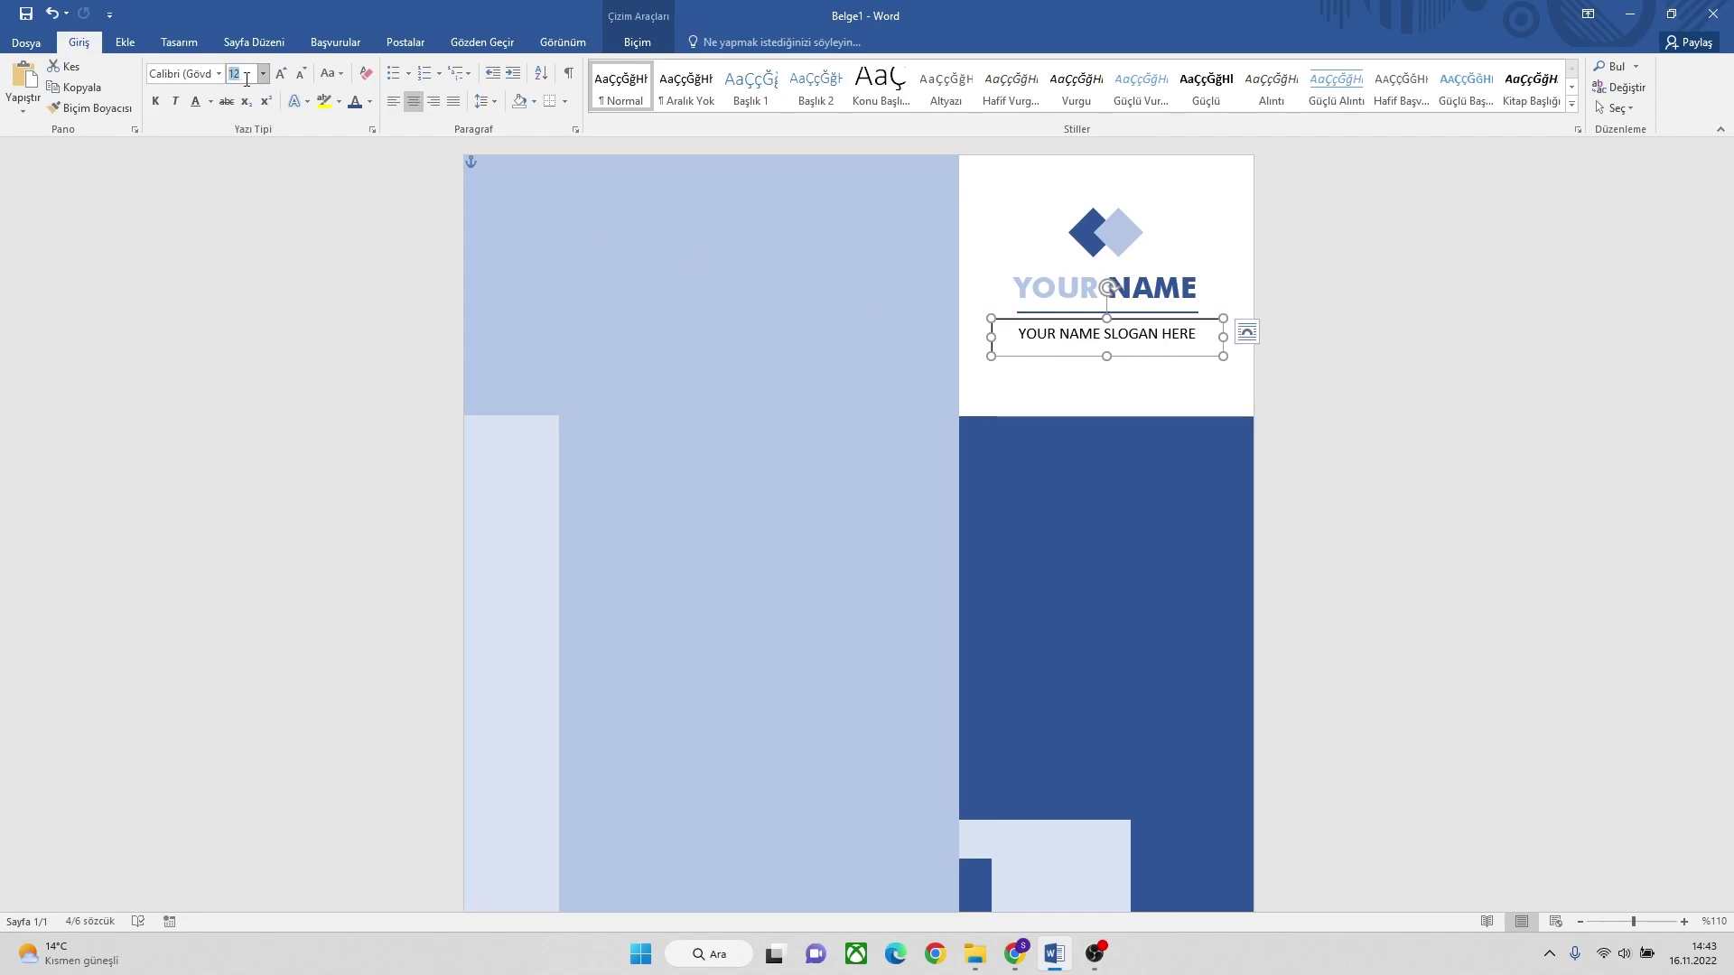
pyautogui.write('13')
pyautogui.press('Return')
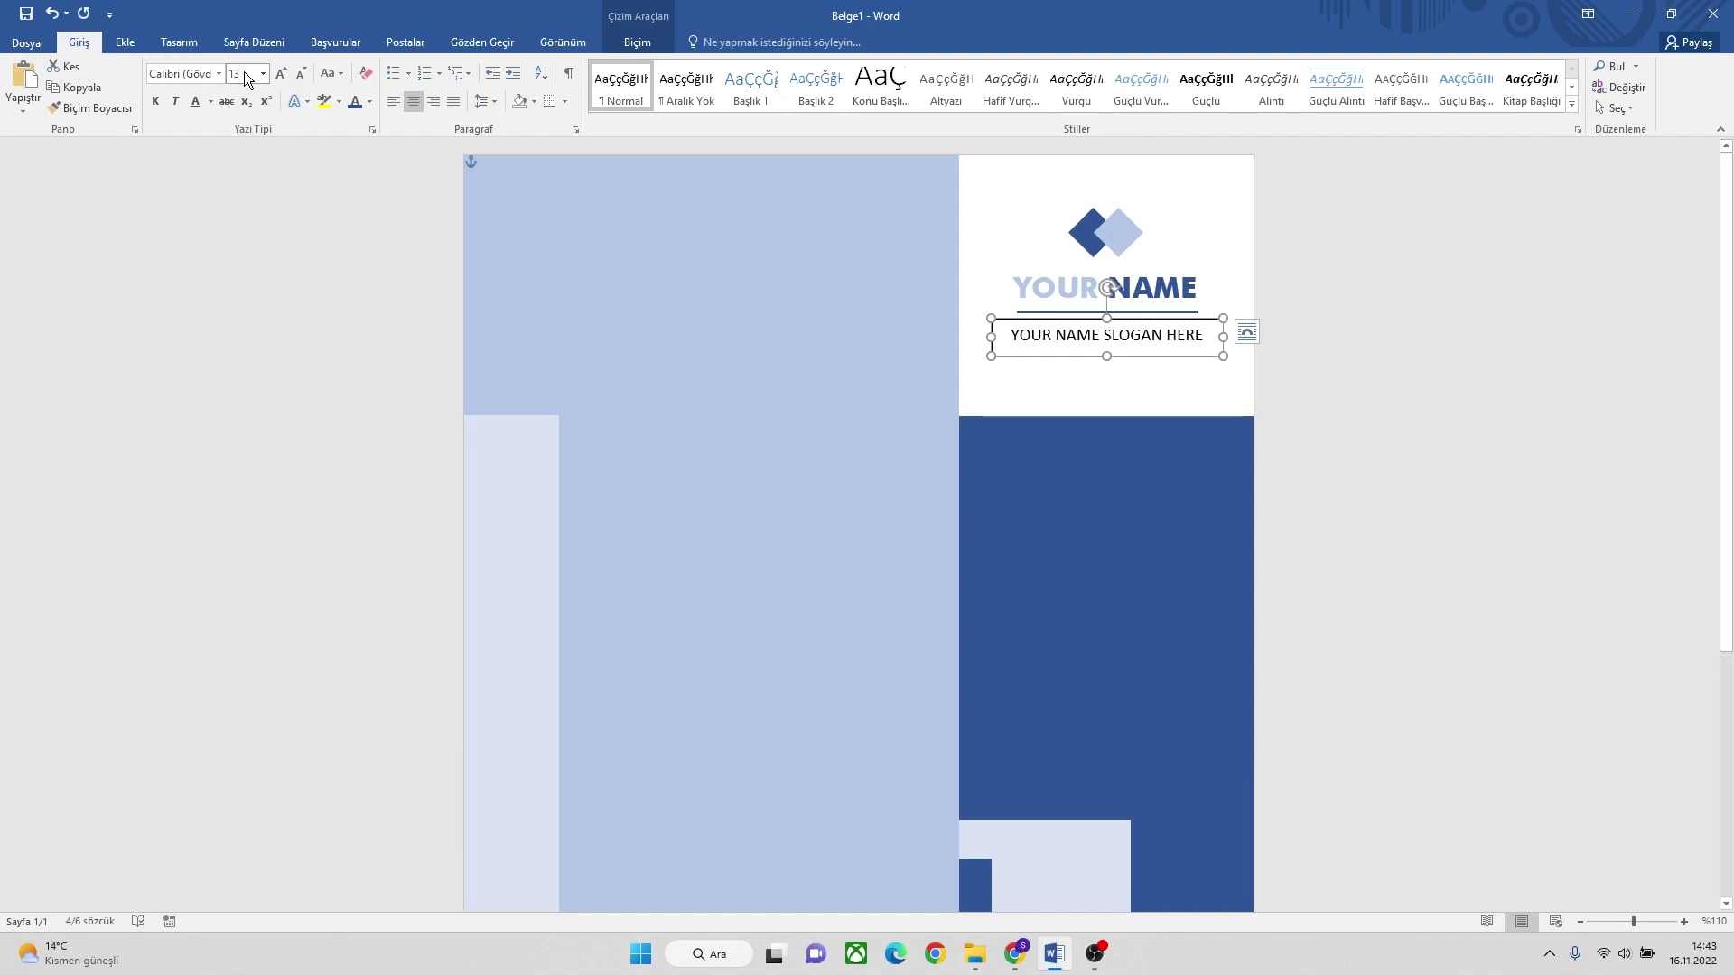
pyautogui.click(301, 73)
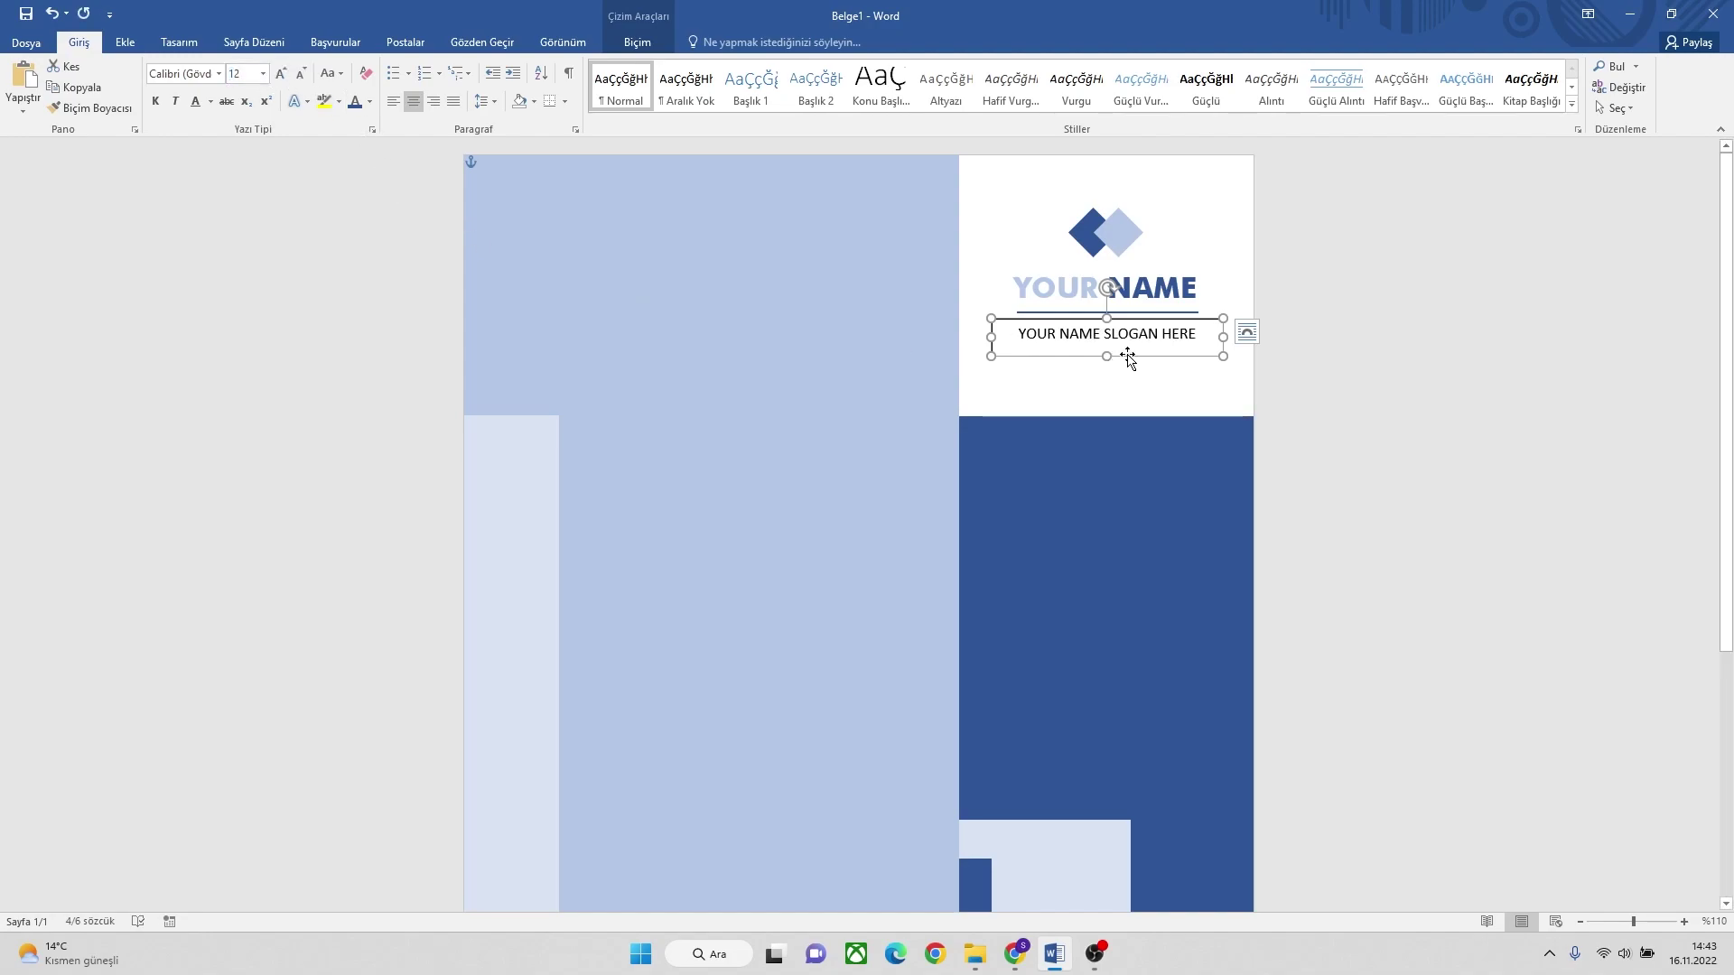
pyautogui.moveTo(1127, 354); pyautogui.dragTo(1128, 354)
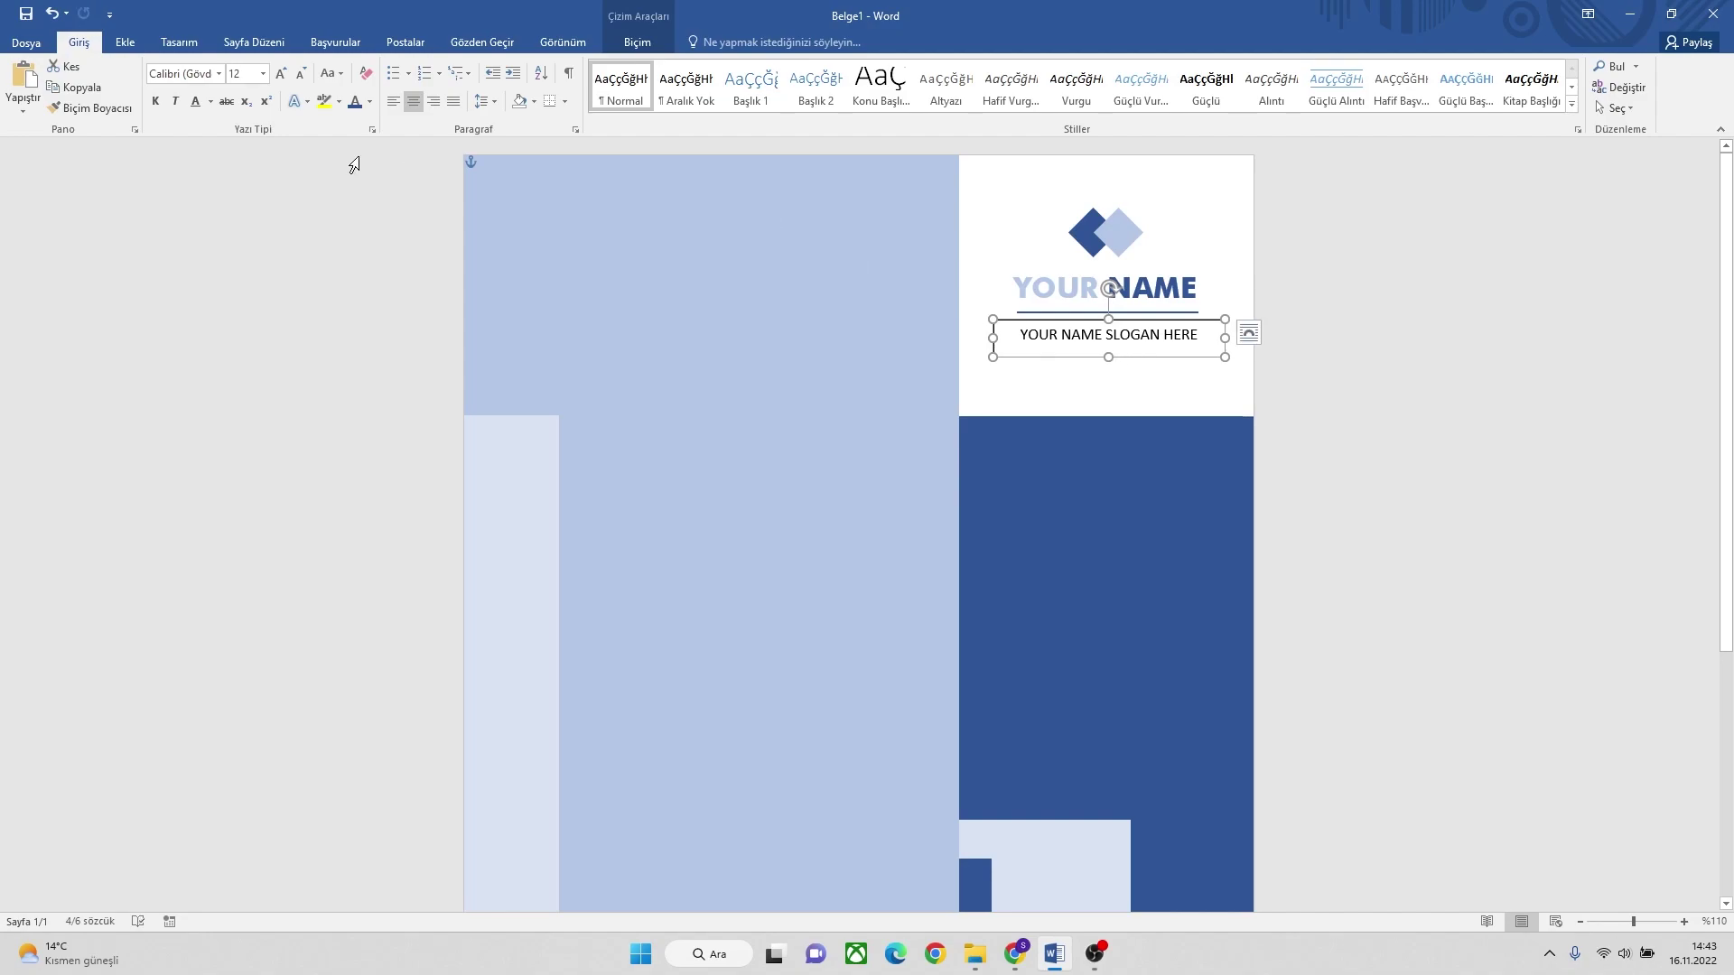
# Set the slogan in Futura Md BT at 10.5 pt.
pyautogui.click(180, 74)
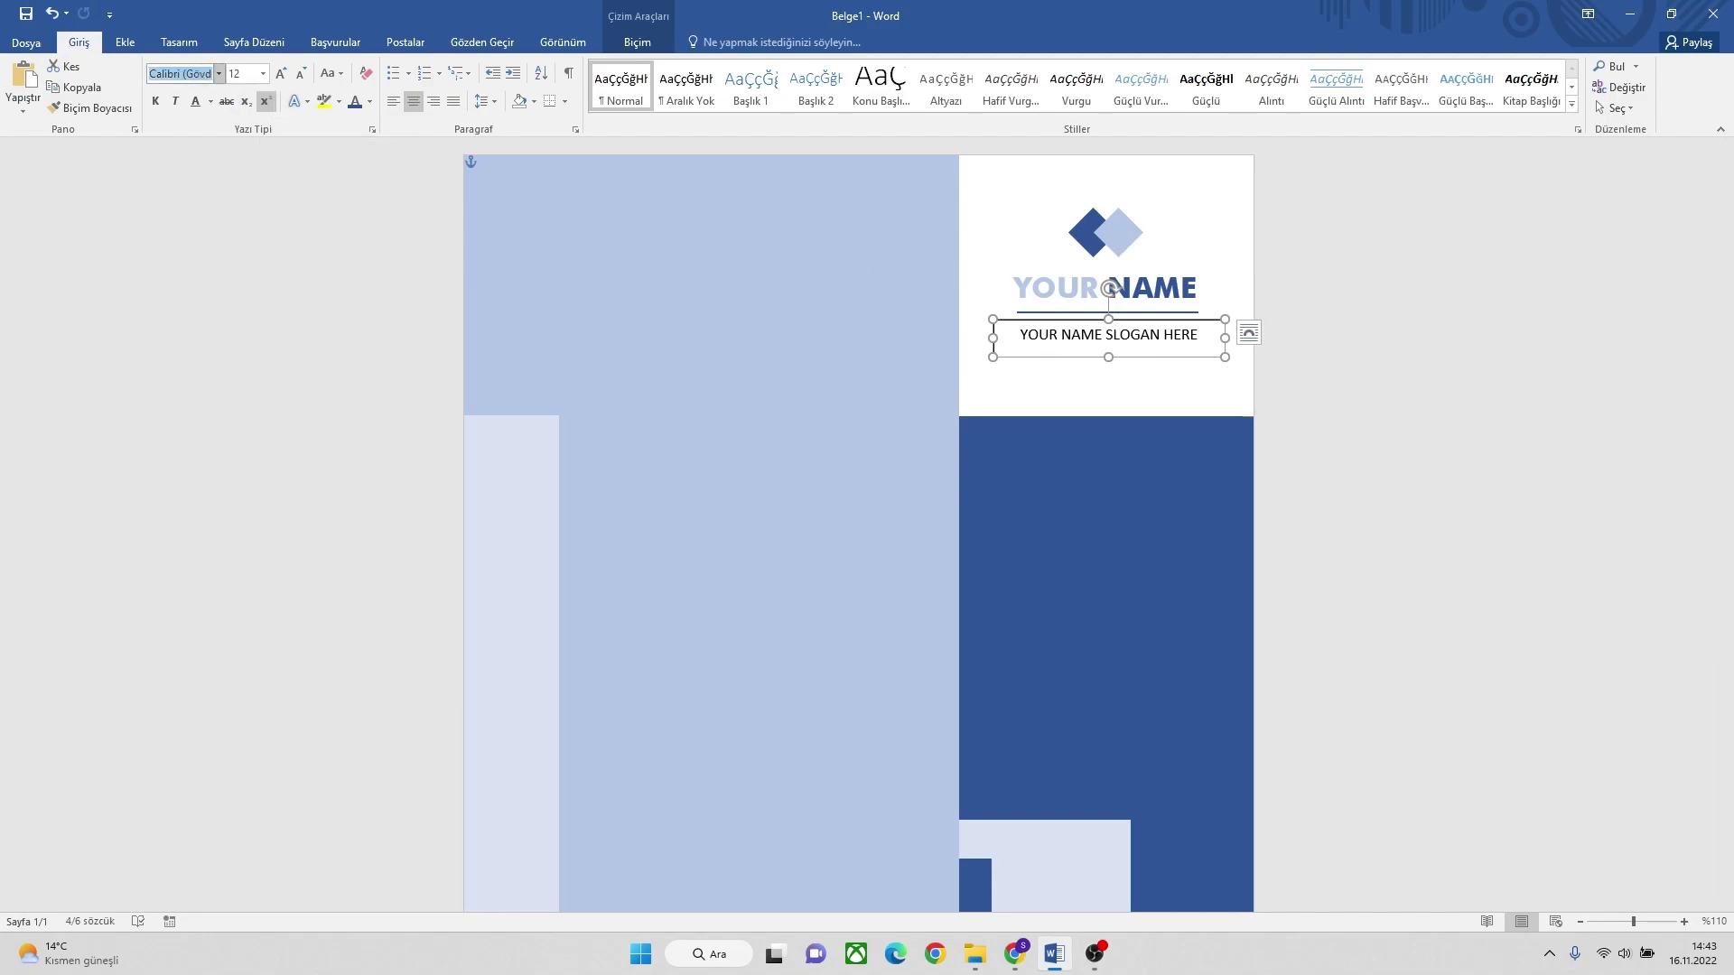
pyautogui.write('Futura Md BT')
pyautogui.press('Return')
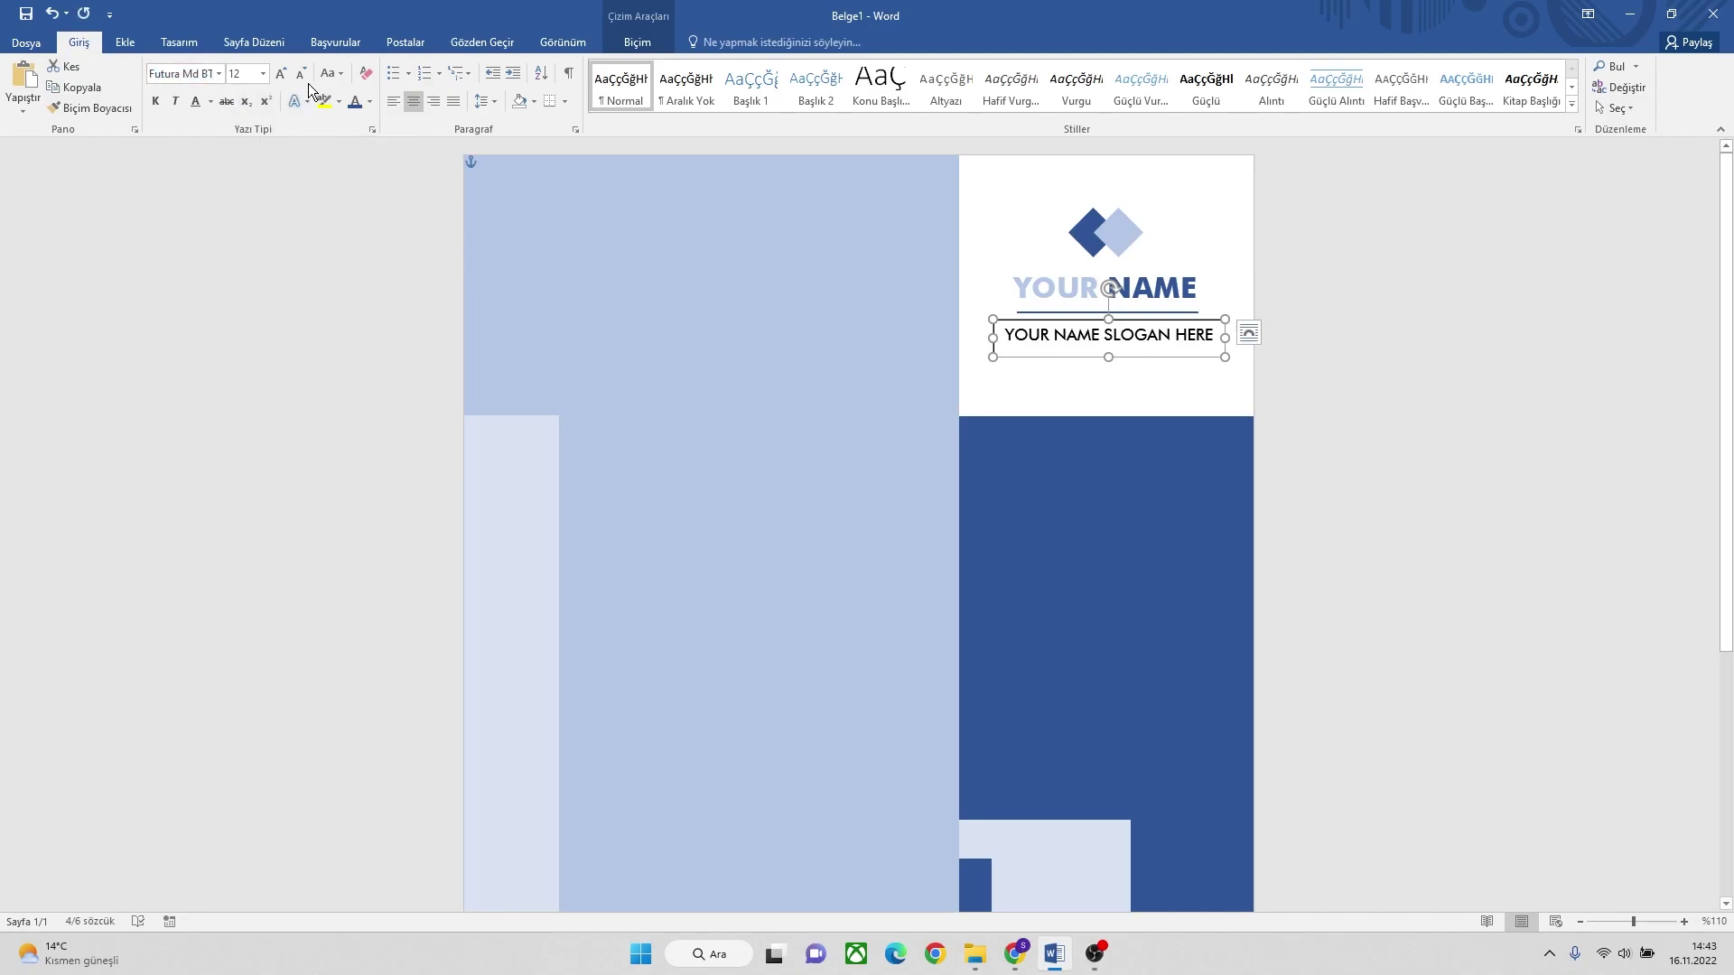
pyautogui.click(302, 73)
pyautogui.click(300, 74)
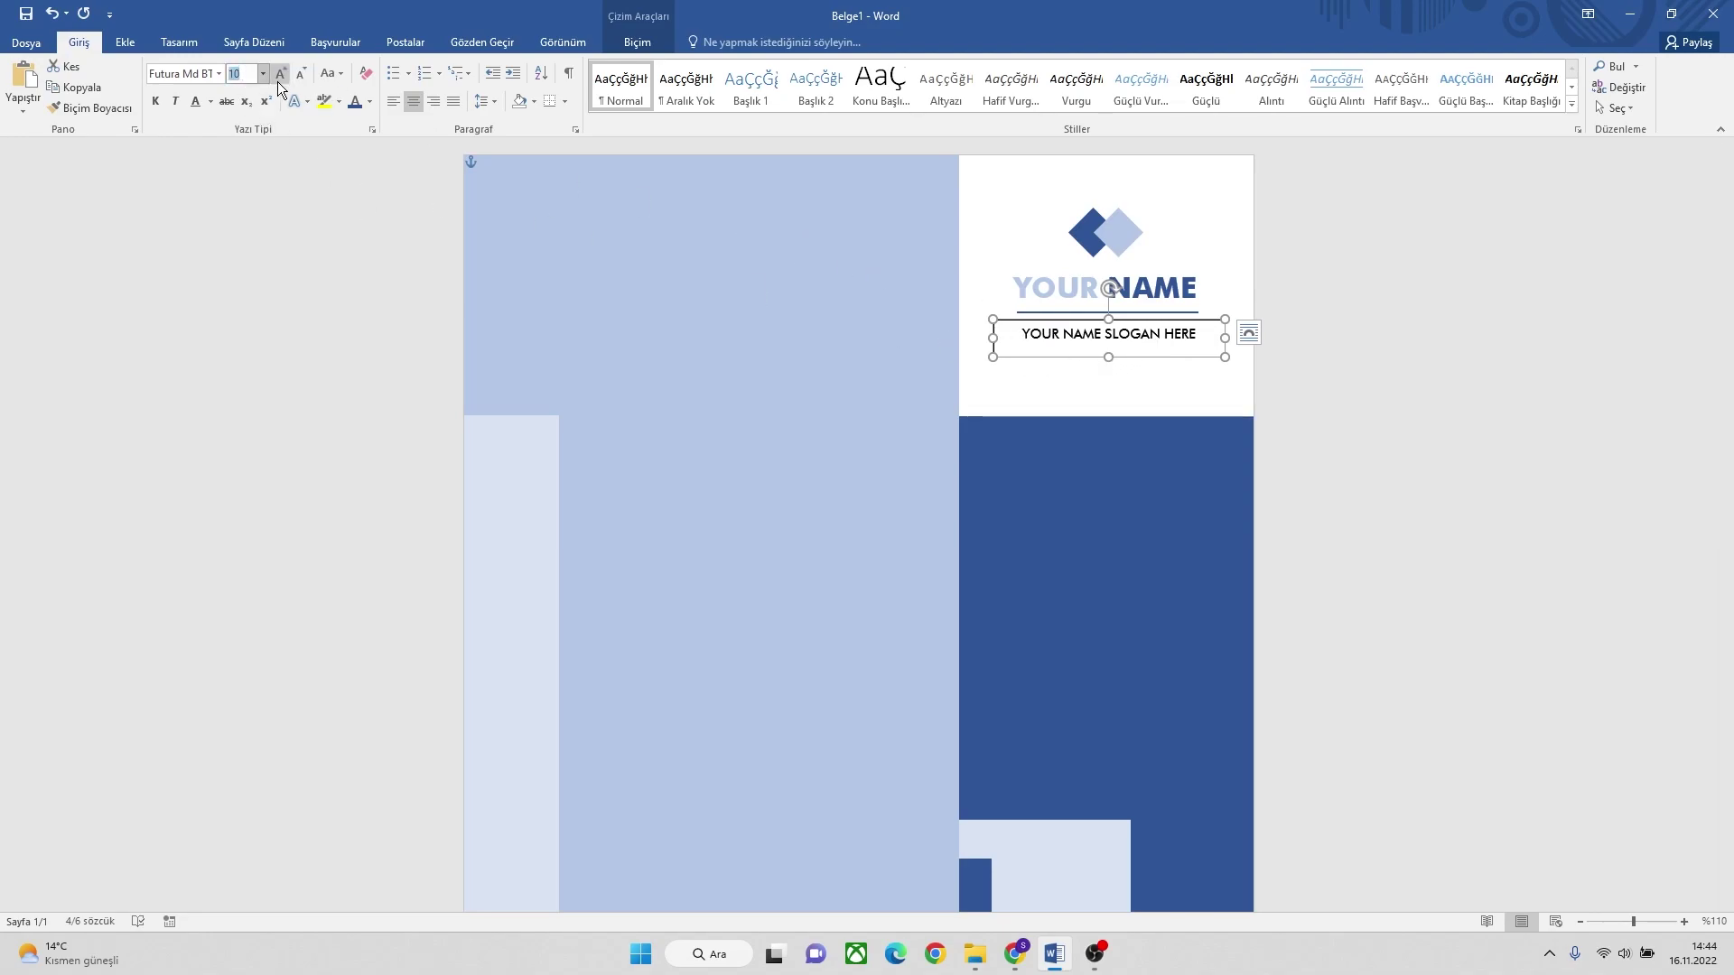
pyautogui.click(239, 73)
pyautogui.press('Return')
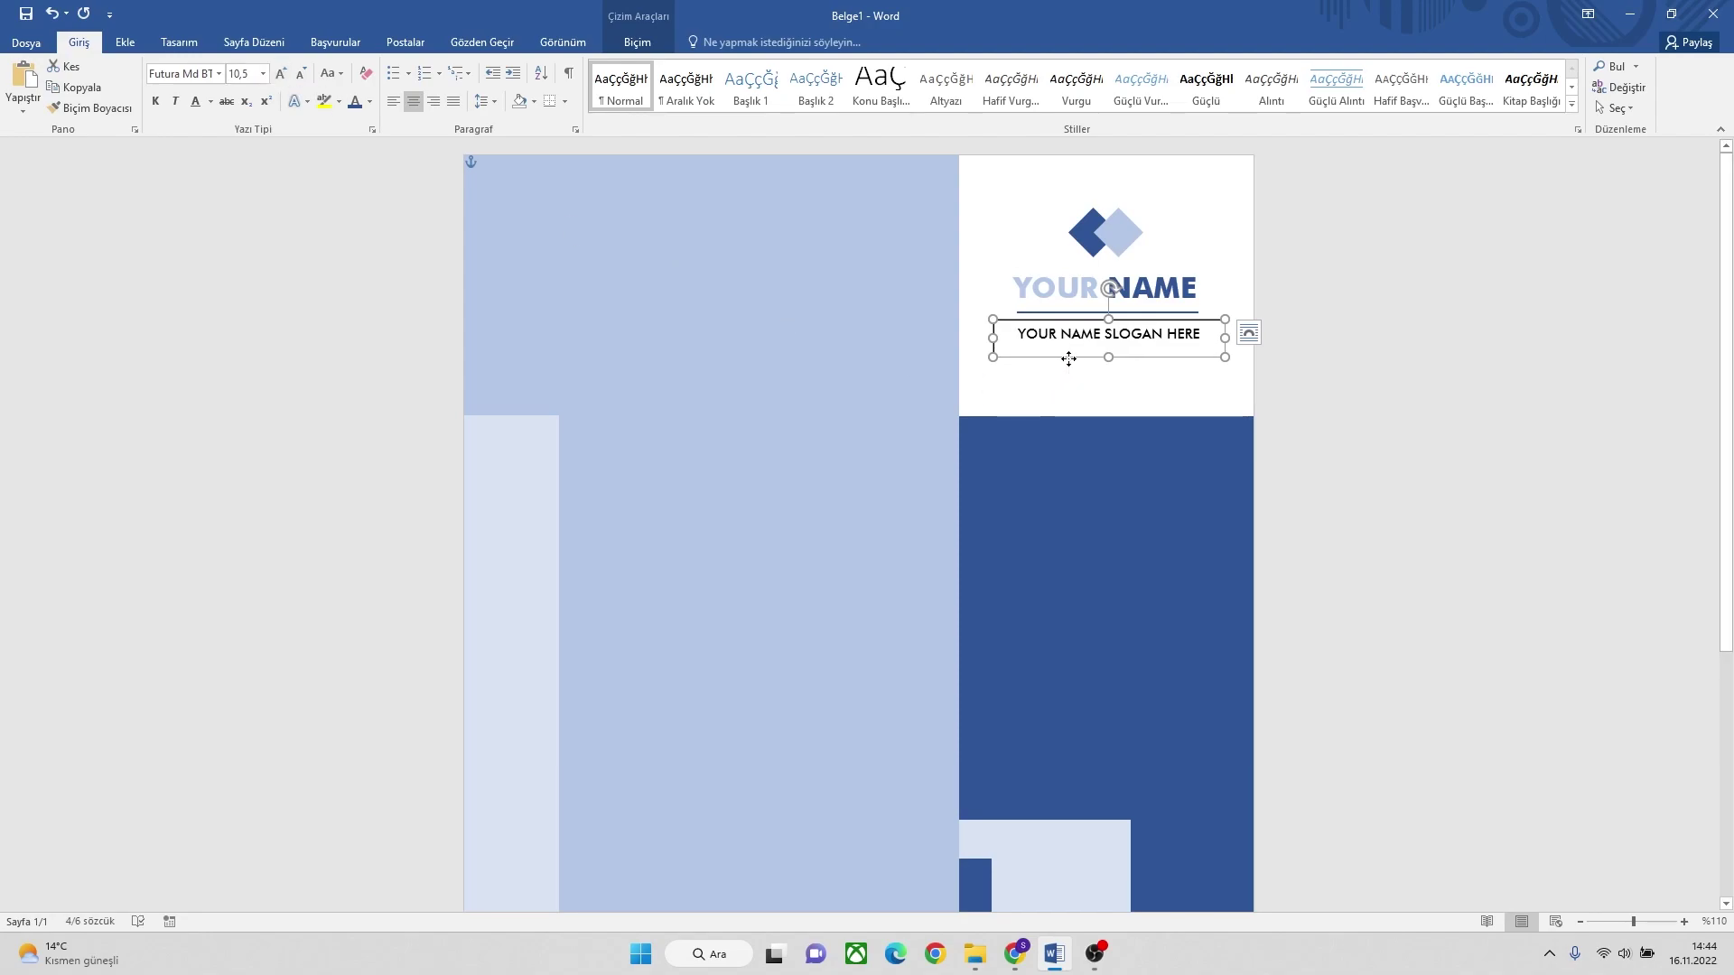
# Remove the slogan box's outline and fill.
pyautogui.click(641, 43)
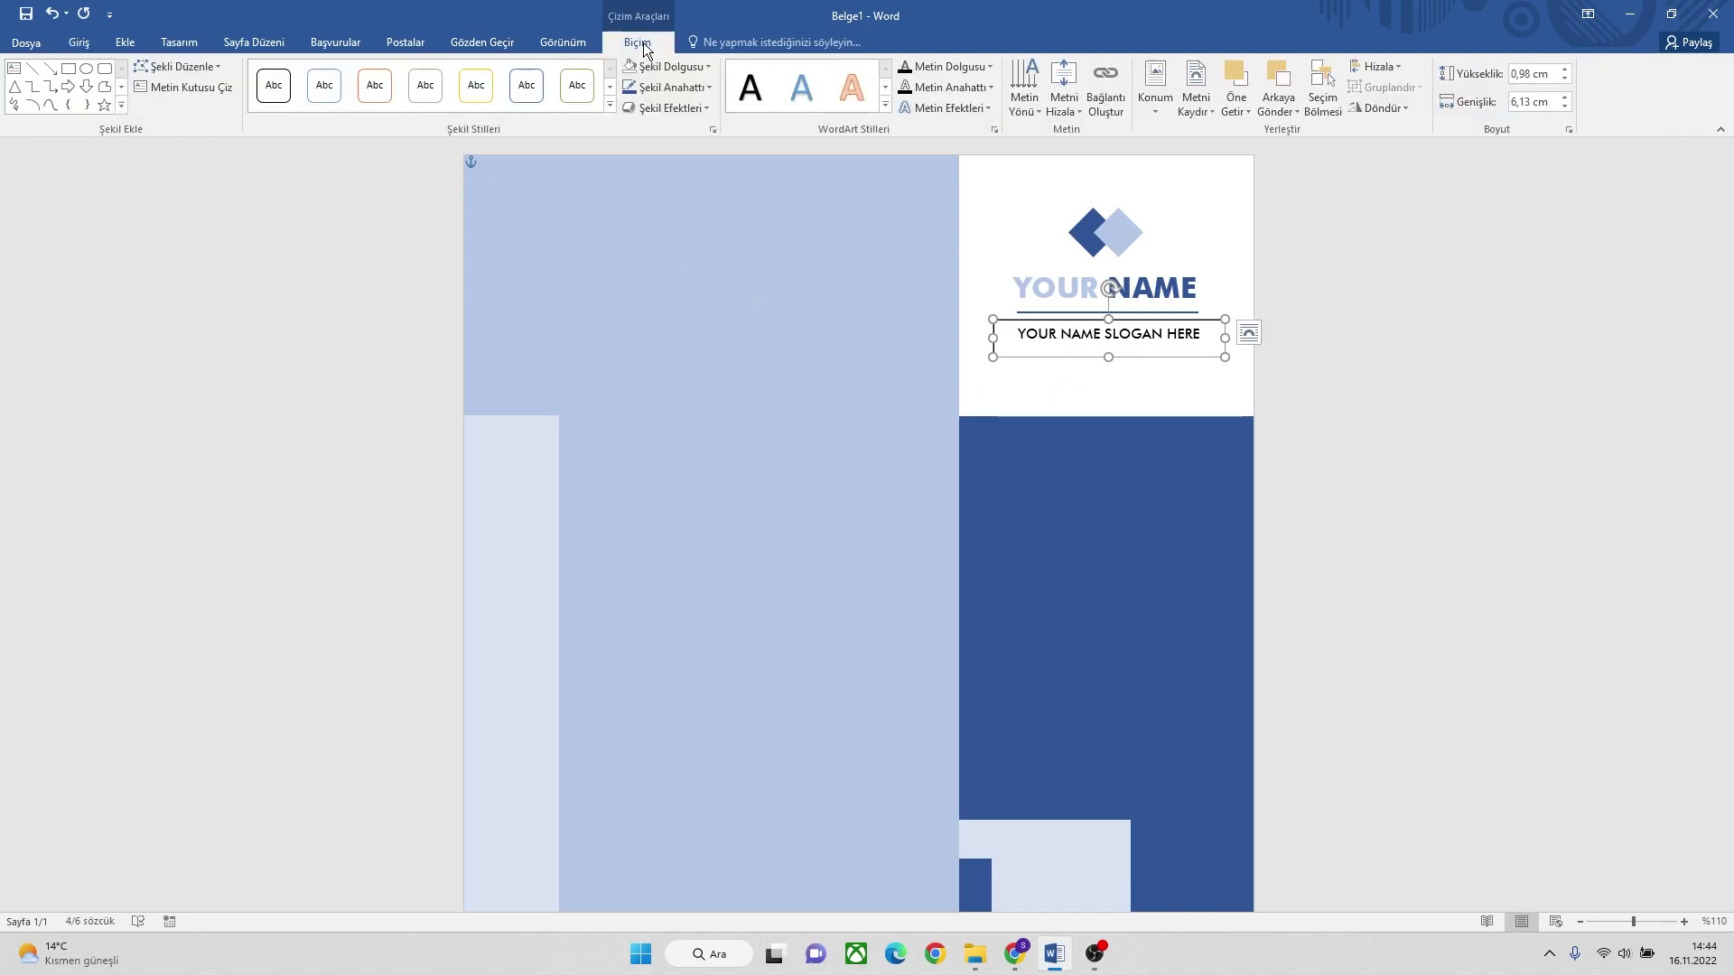
pyautogui.click(668, 87)
pyautogui.click(695, 242)
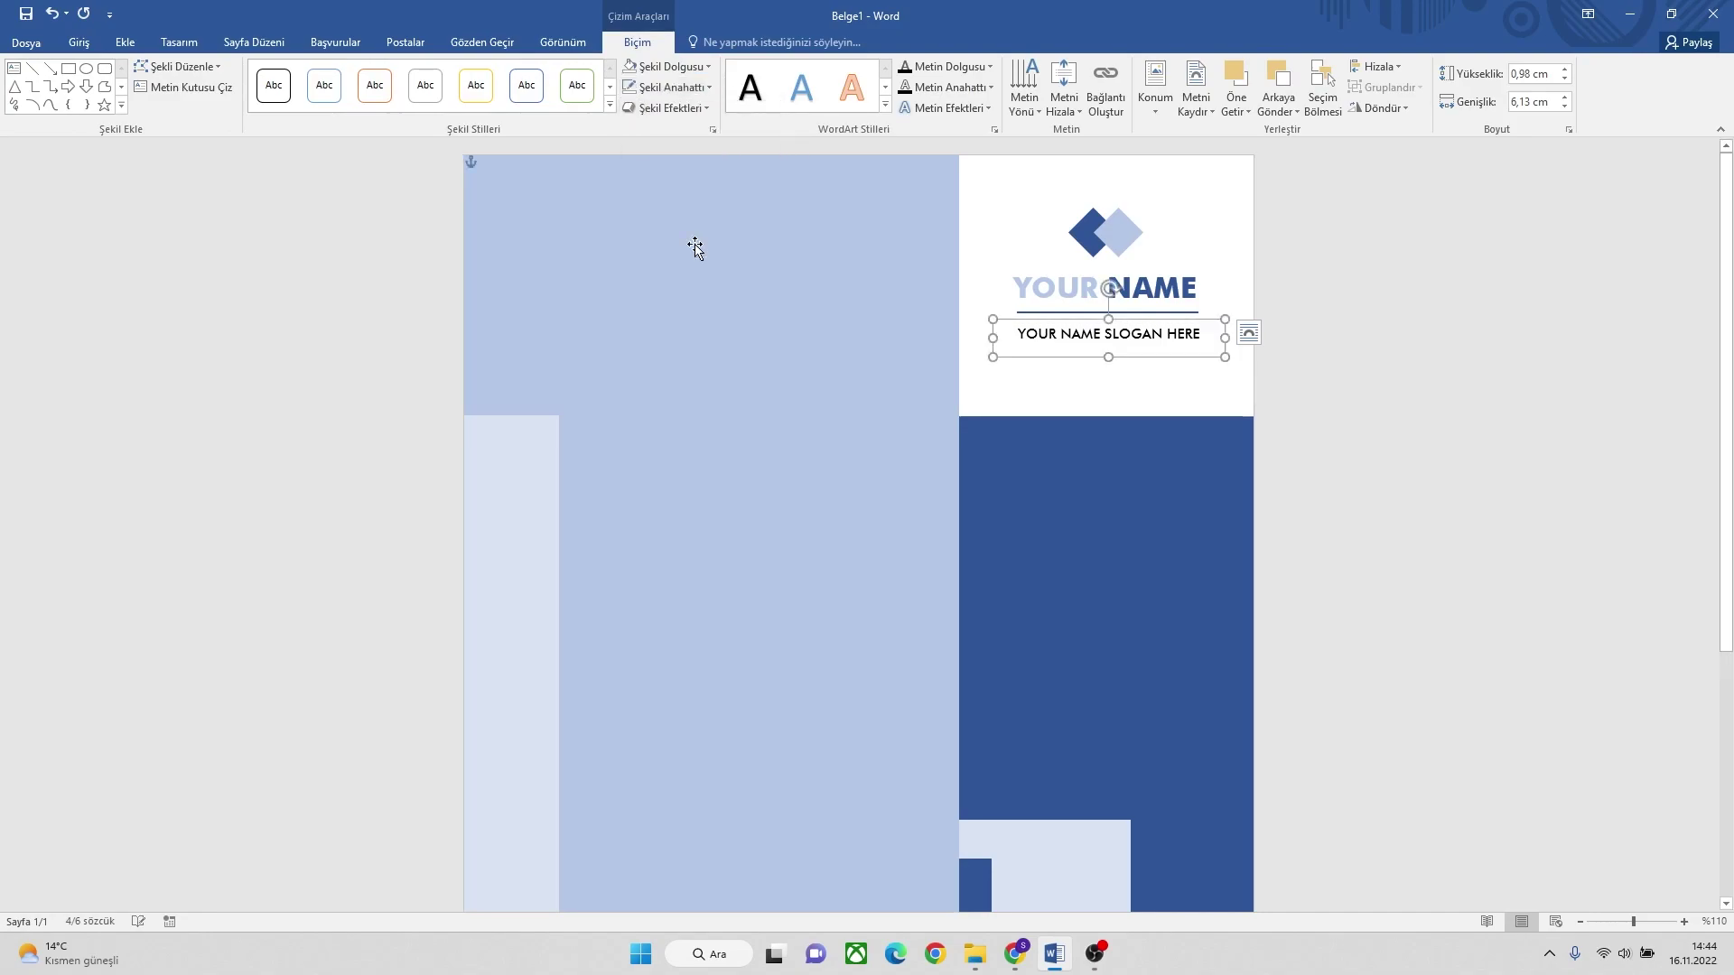
pyautogui.click(669, 66)
pyautogui.click(668, 224)
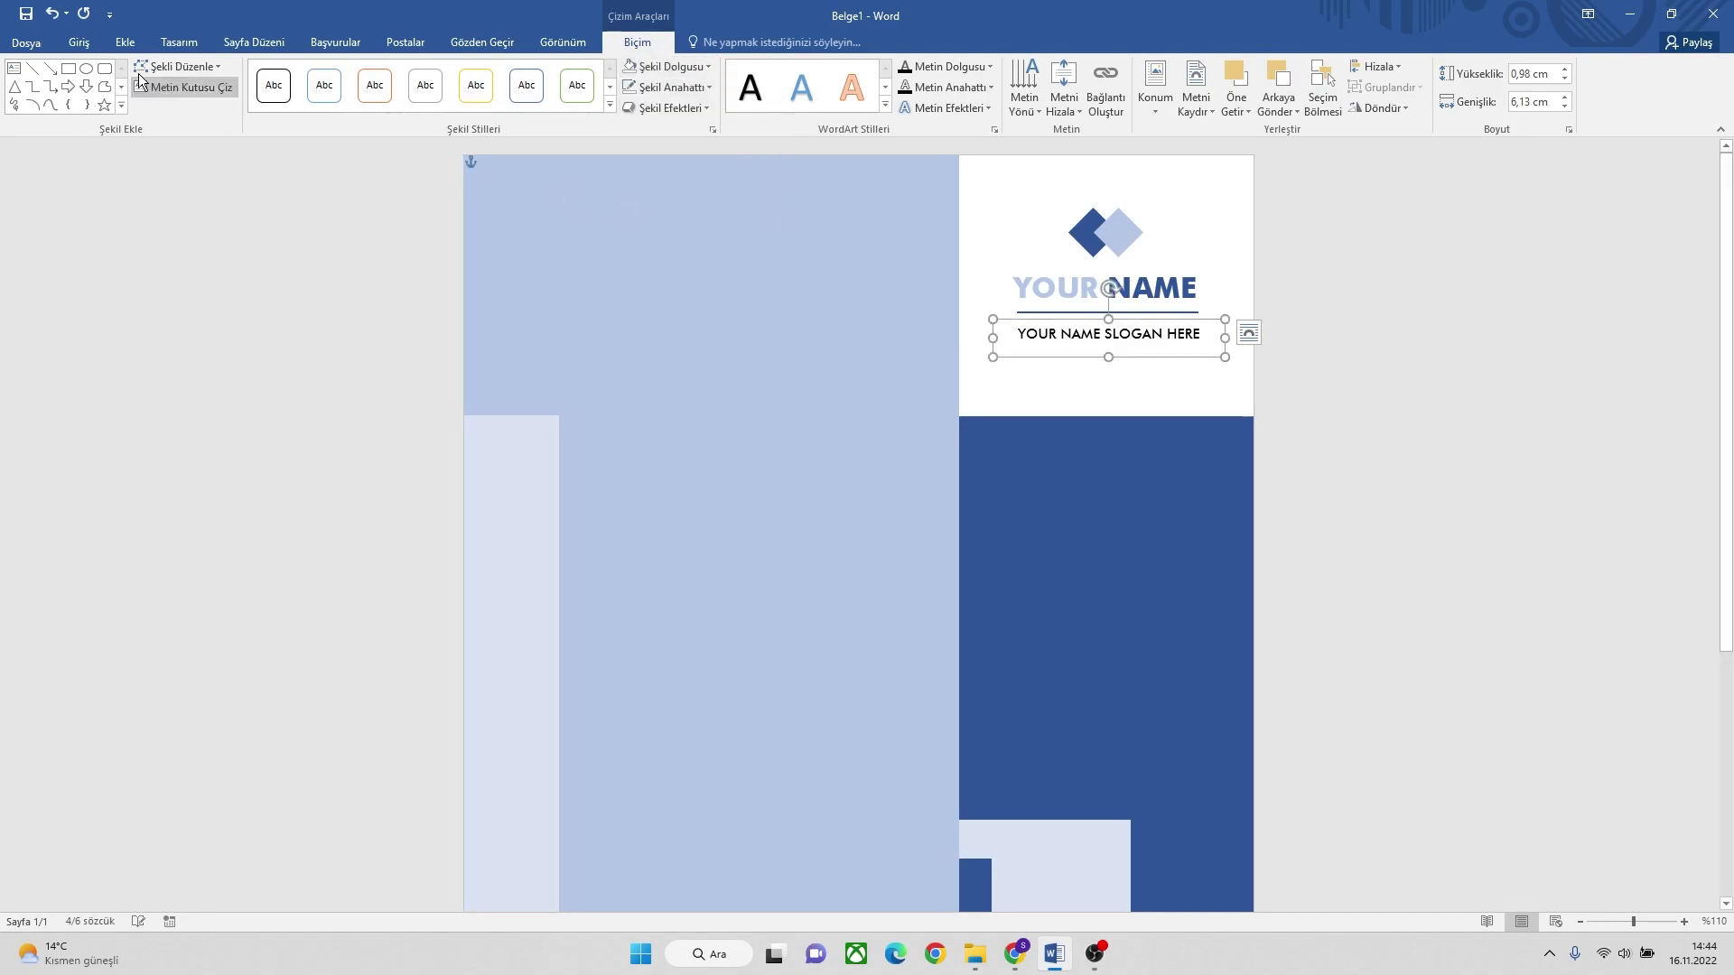
# Group the slogan with the line, YOUR NAME and diamond logo into one header block.
pyautogui.click(80, 43)
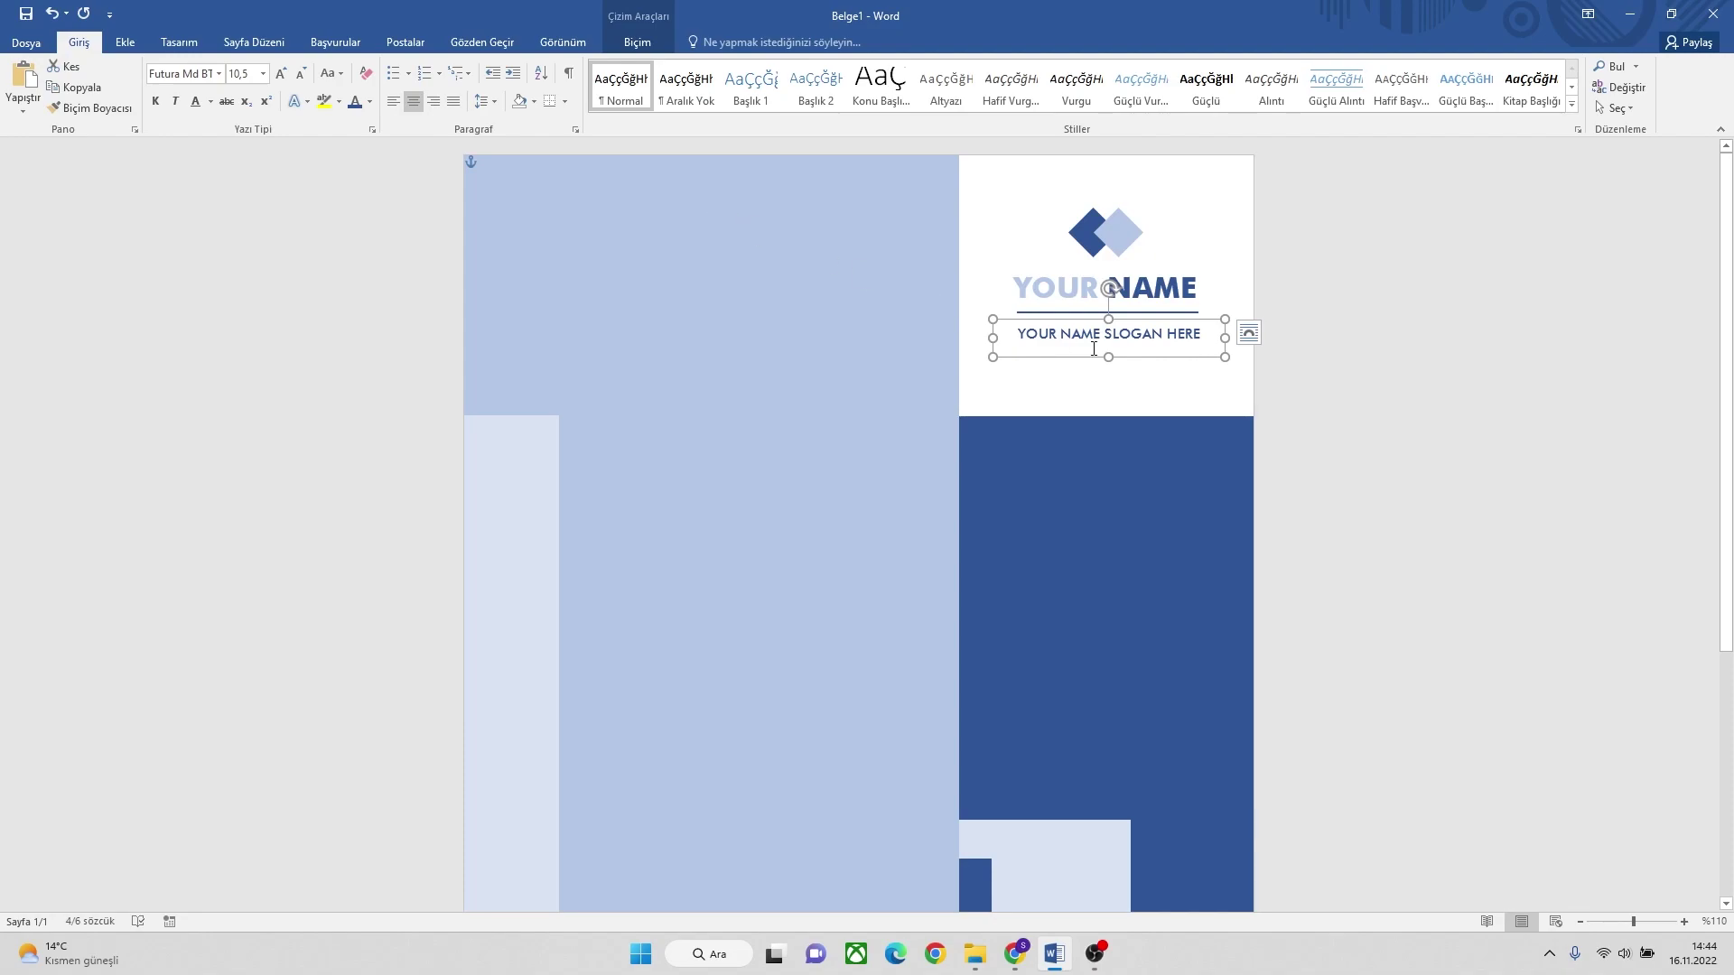
pyautogui.keyDown('shift'); pyautogui.click(1162, 313); pyautogui.keyUp('shift')
pyautogui.keyDown('shift'); pyautogui.click(1158, 292); pyautogui.keyUp('shift')
pyautogui.keyDown('shift'); pyautogui.click(1127, 239); pyautogui.keyUp('shift')
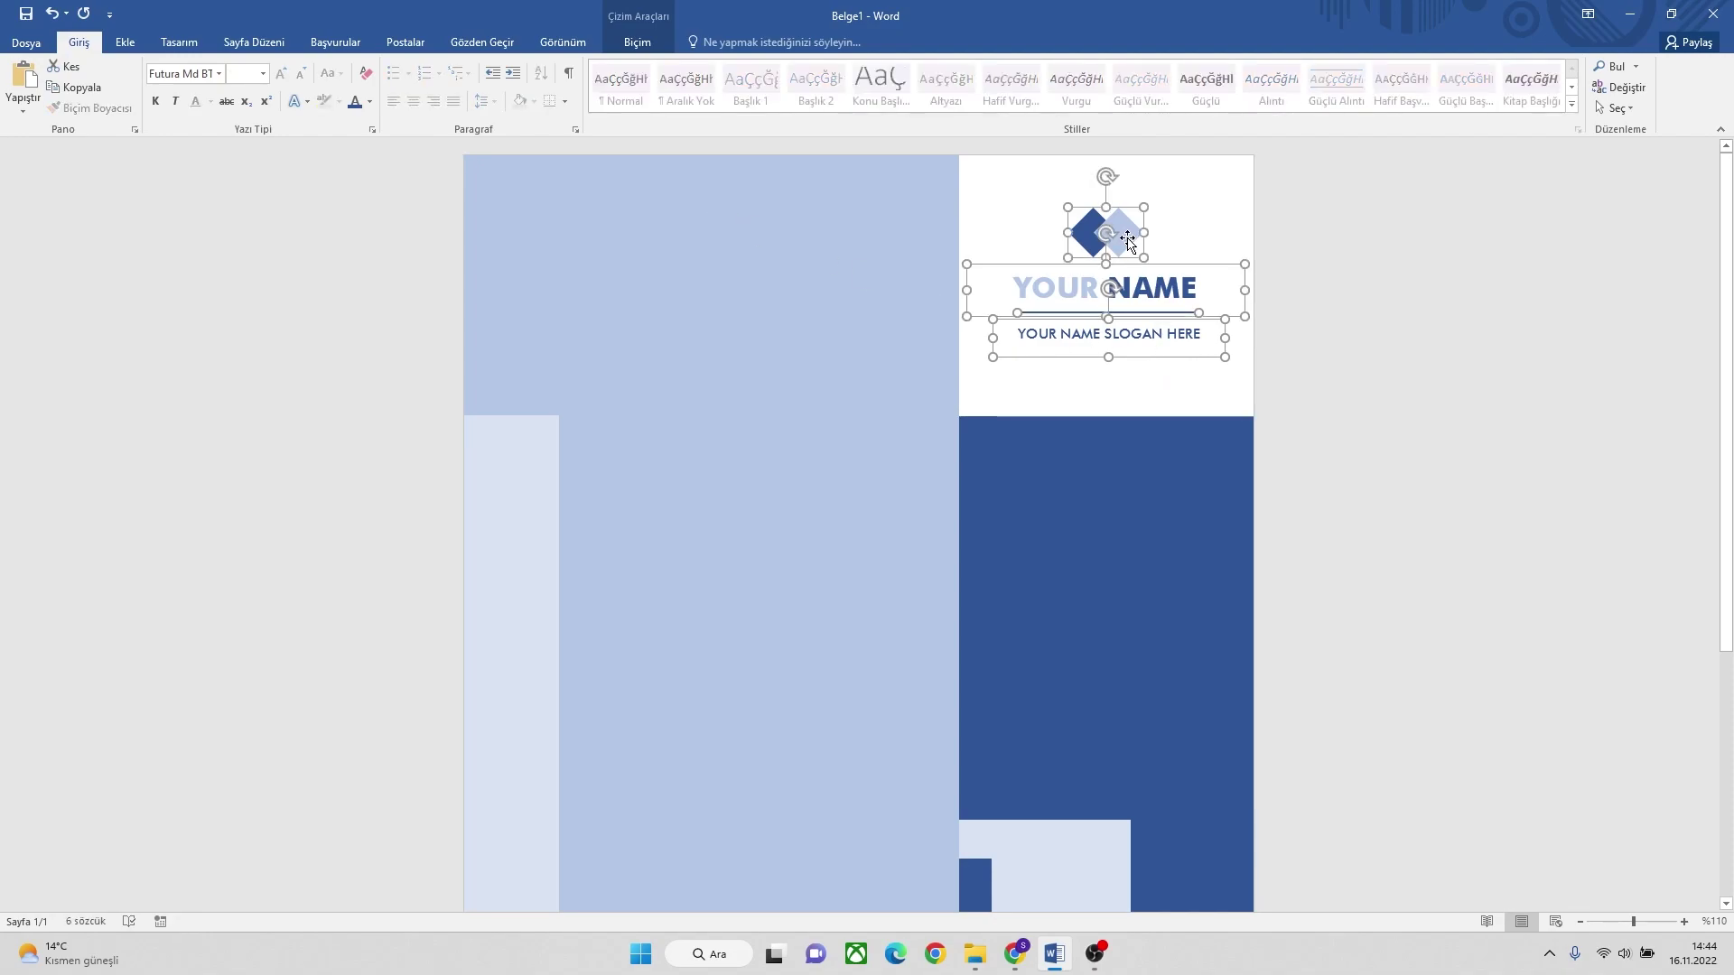
pyautogui.click(625, 42)
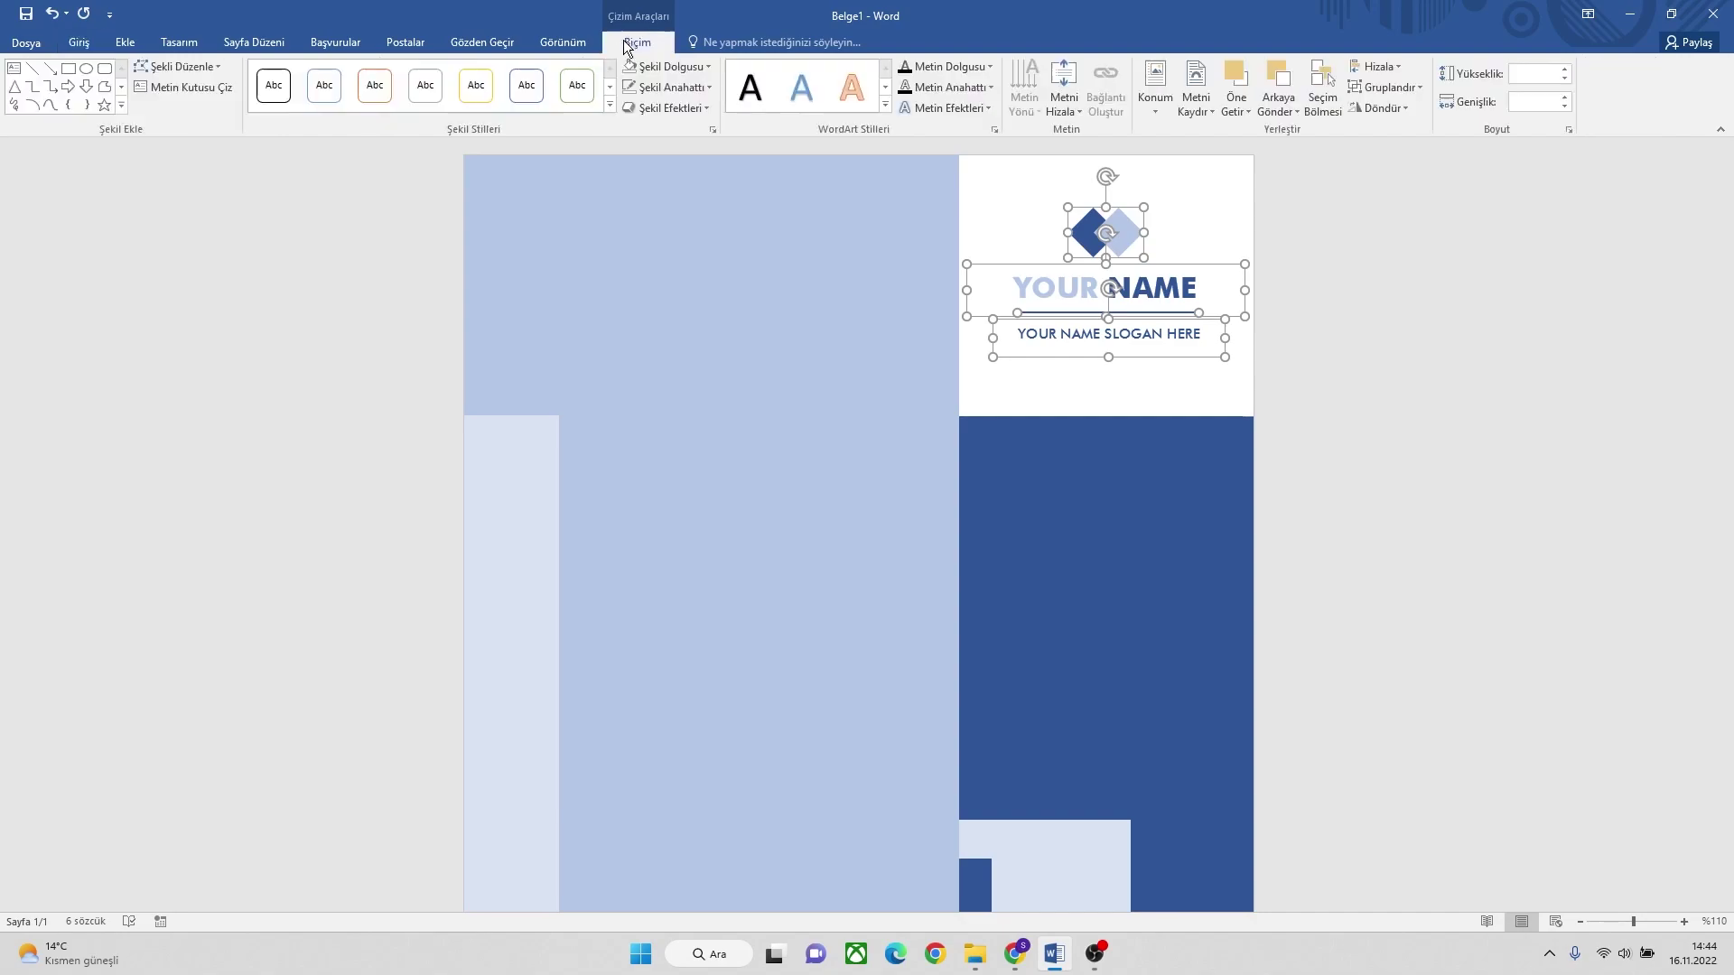
pyautogui.click(1392, 88)
pyautogui.click(1394, 109)
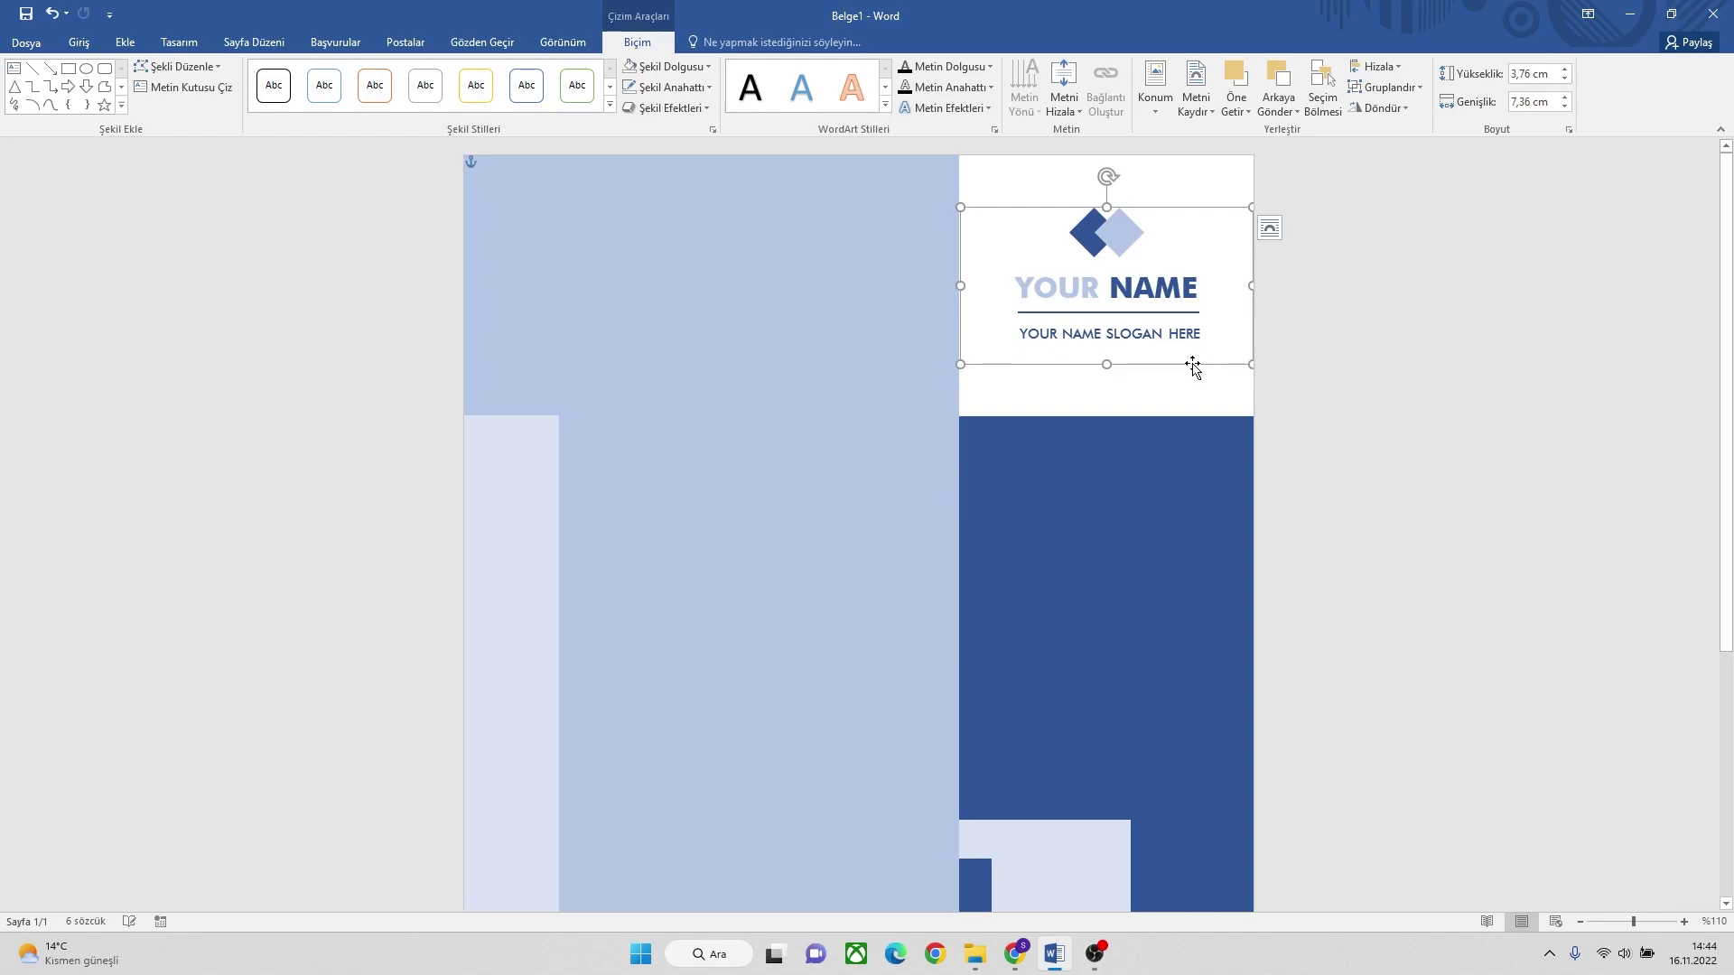
# Undo a stray shift, nudge the grouped header up, and zoom out to the whole page.
pyautogui.hotkey('ctrl', 'z')
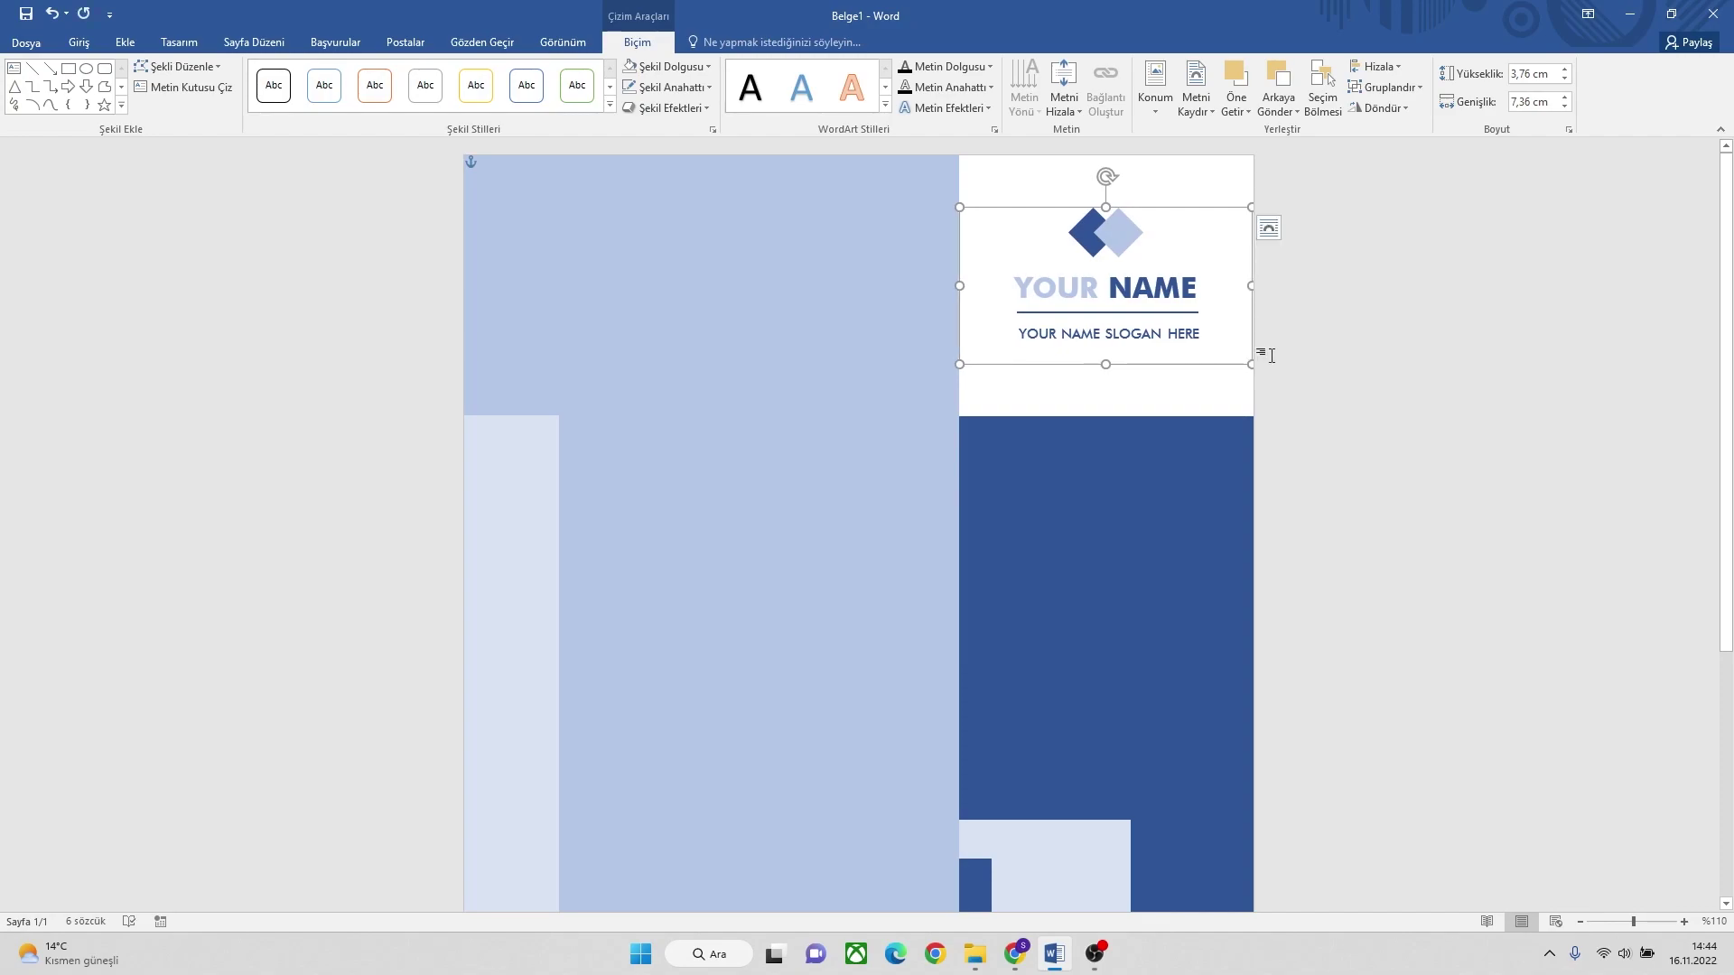
pyautogui.press('Up')
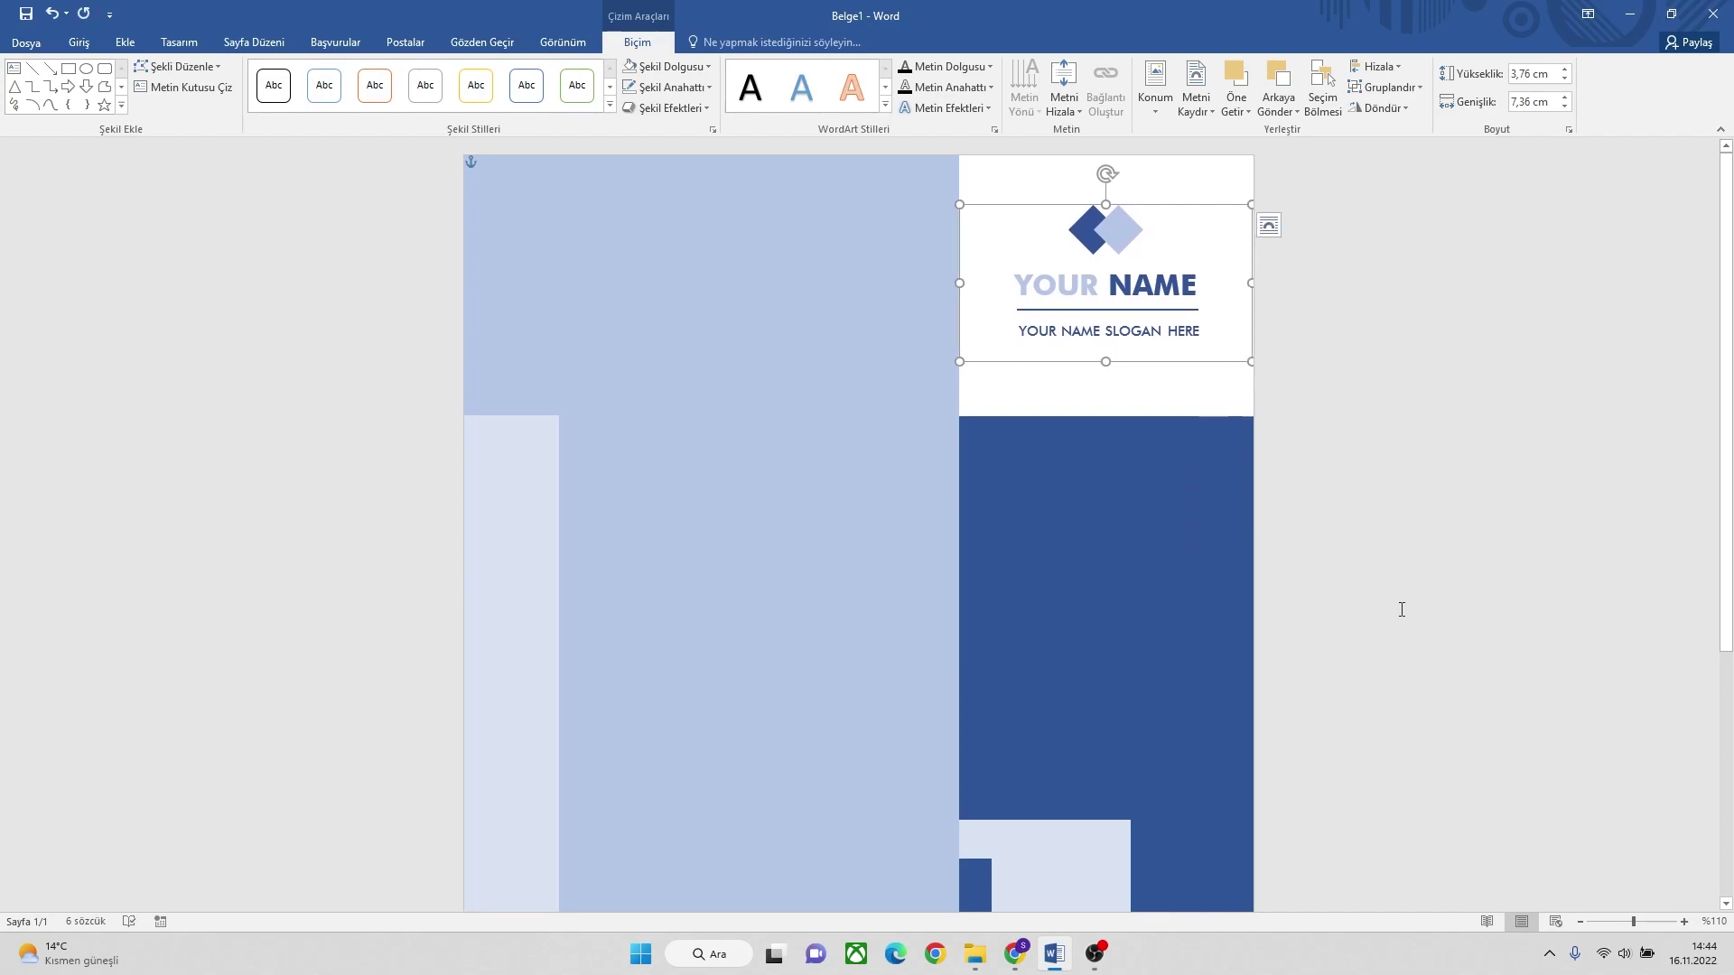
pyautogui.click(1401, 610)
pyautogui.click(1579, 921)
# Zoom out and draw a new text box atop the light blue panel for 2023.
pyautogui.click(1580, 921)
pyautogui.click(1580, 921)
pyautogui.click(1579, 921)
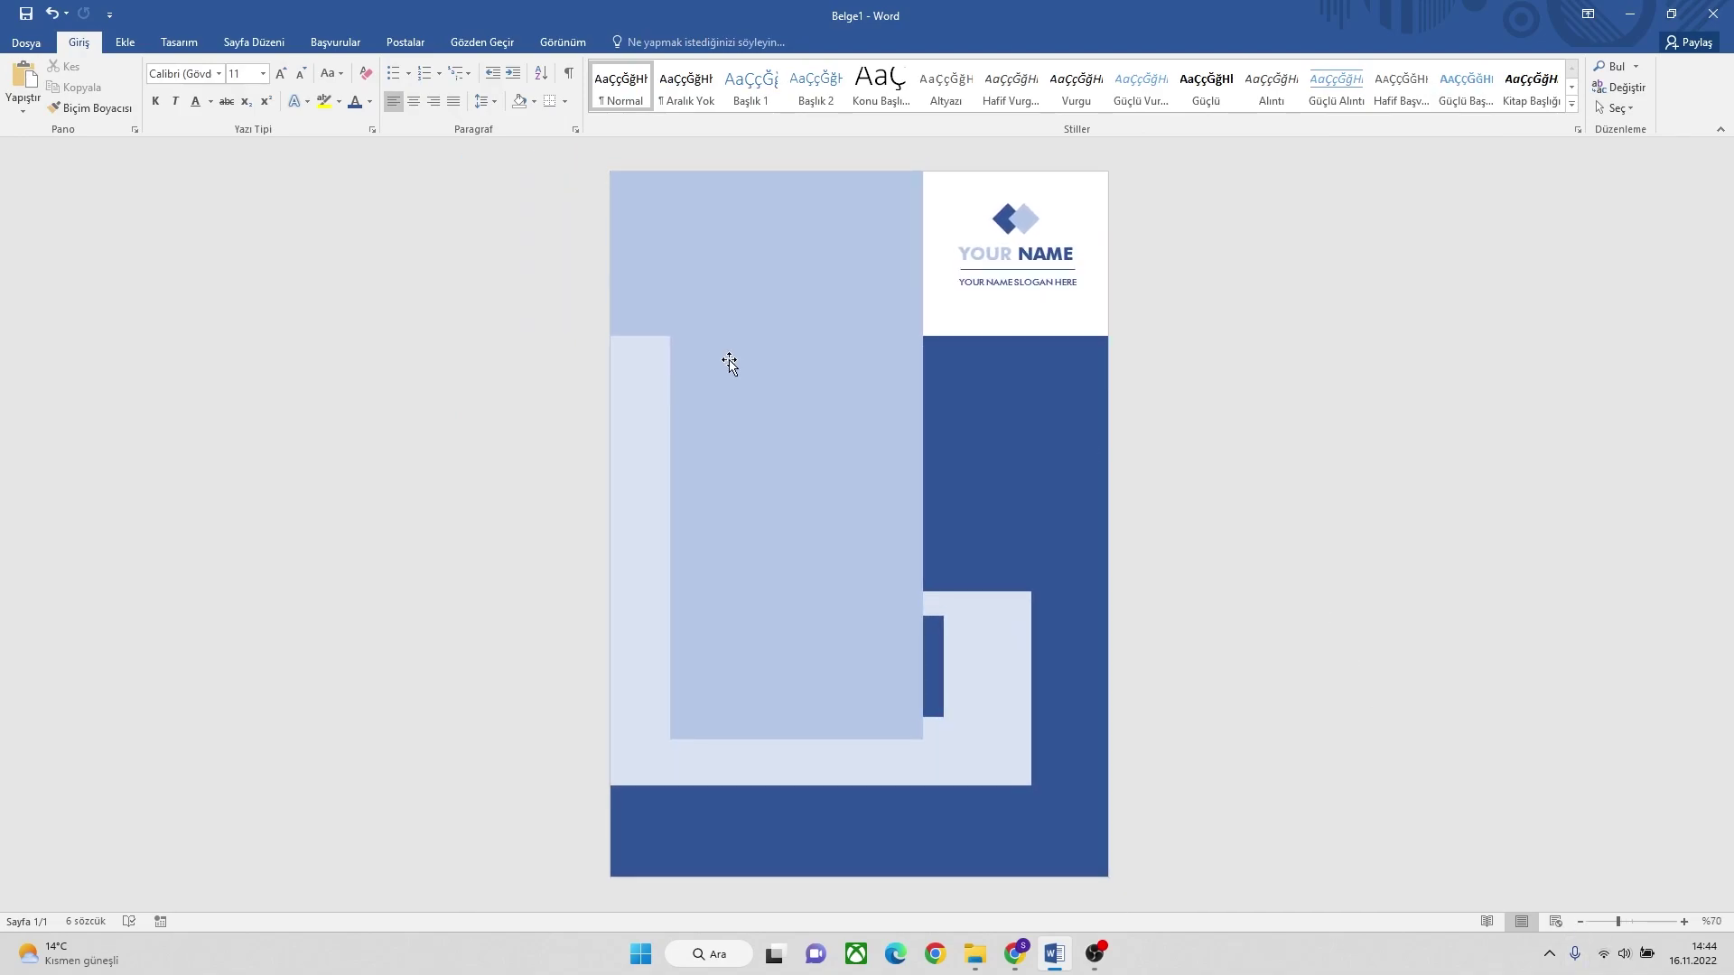
pyautogui.click(126, 42)
pyautogui.click(1025, 99)
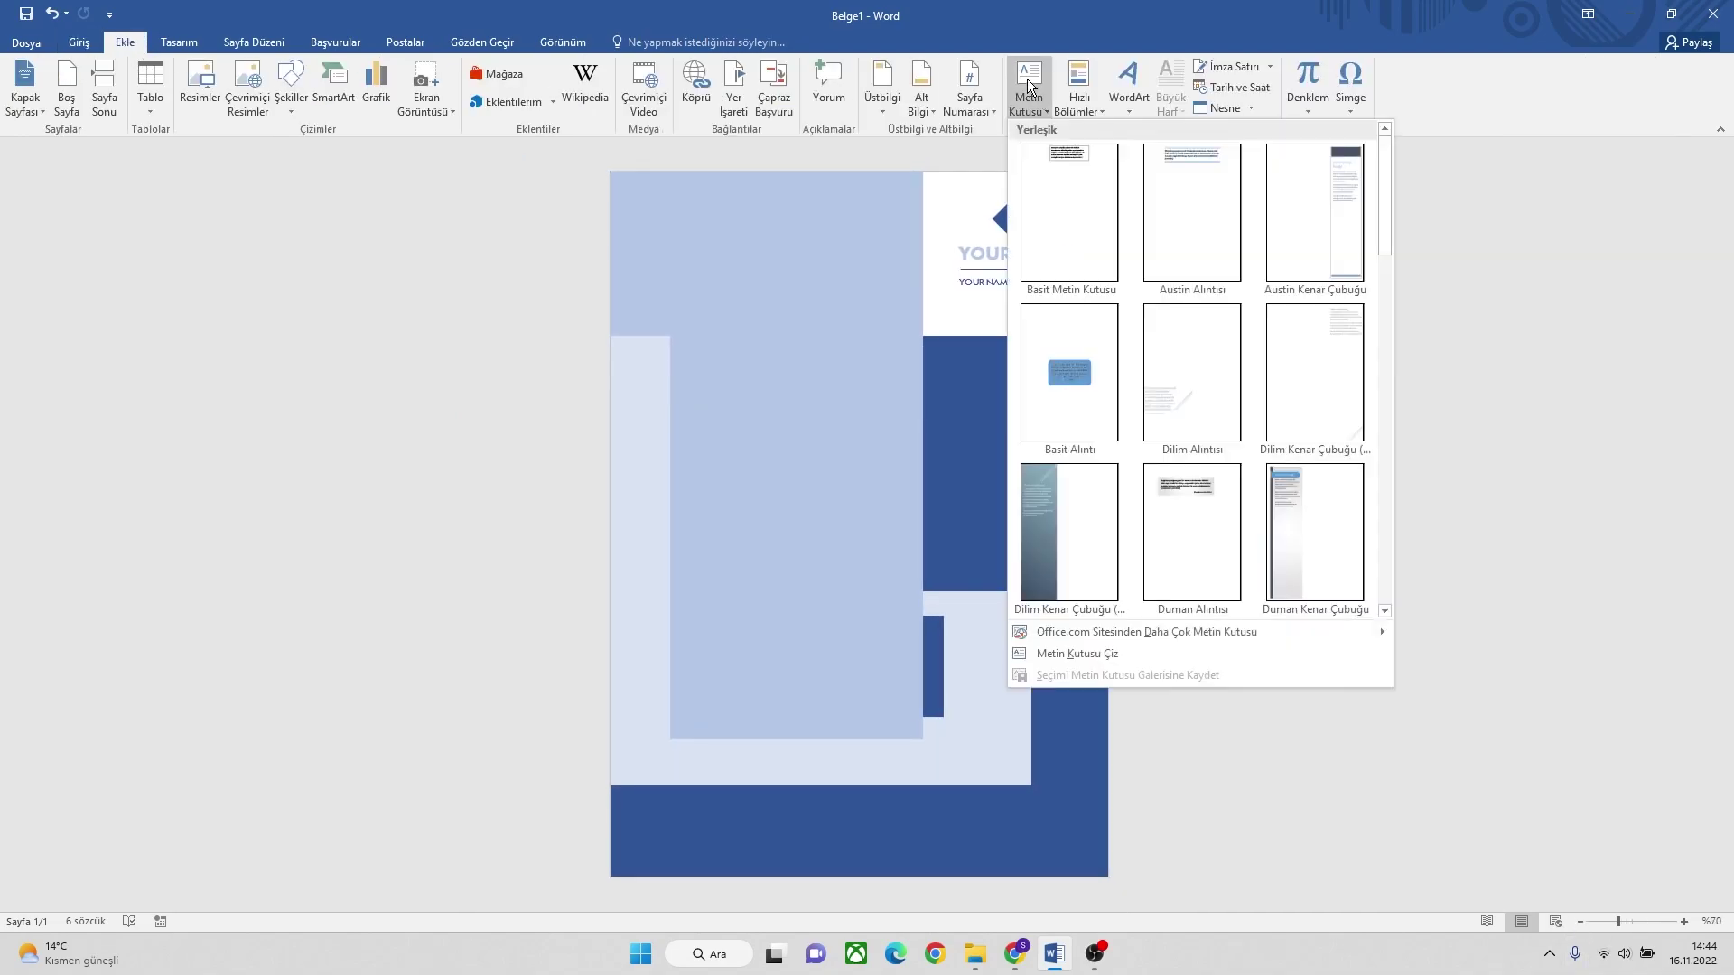
pyautogui.click(1075, 653)
pyautogui.moveTo(639, 200); pyautogui.dragTo(821, 287)
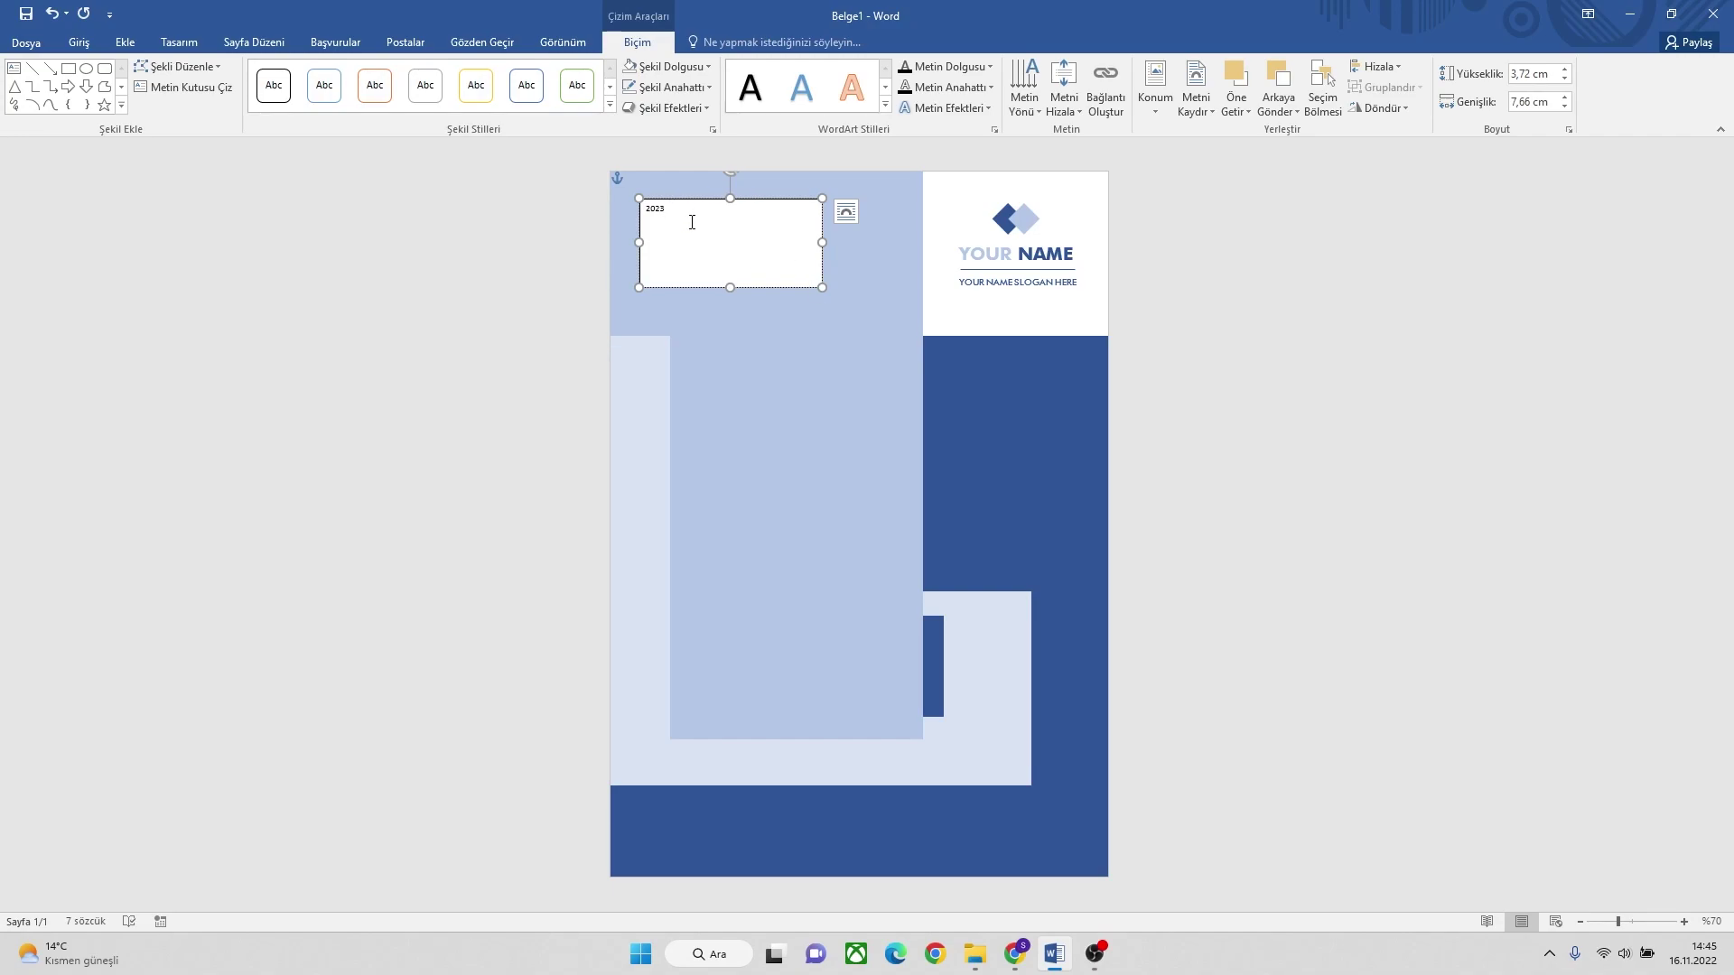
# Format 2023 as Futura Md BT, 72 pt bold, and move it toward mid-page.
pyautogui.moveTo(691, 222); pyautogui.dragTo(621, 207)
pyautogui.click(79, 41)
pyautogui.click(219, 73)
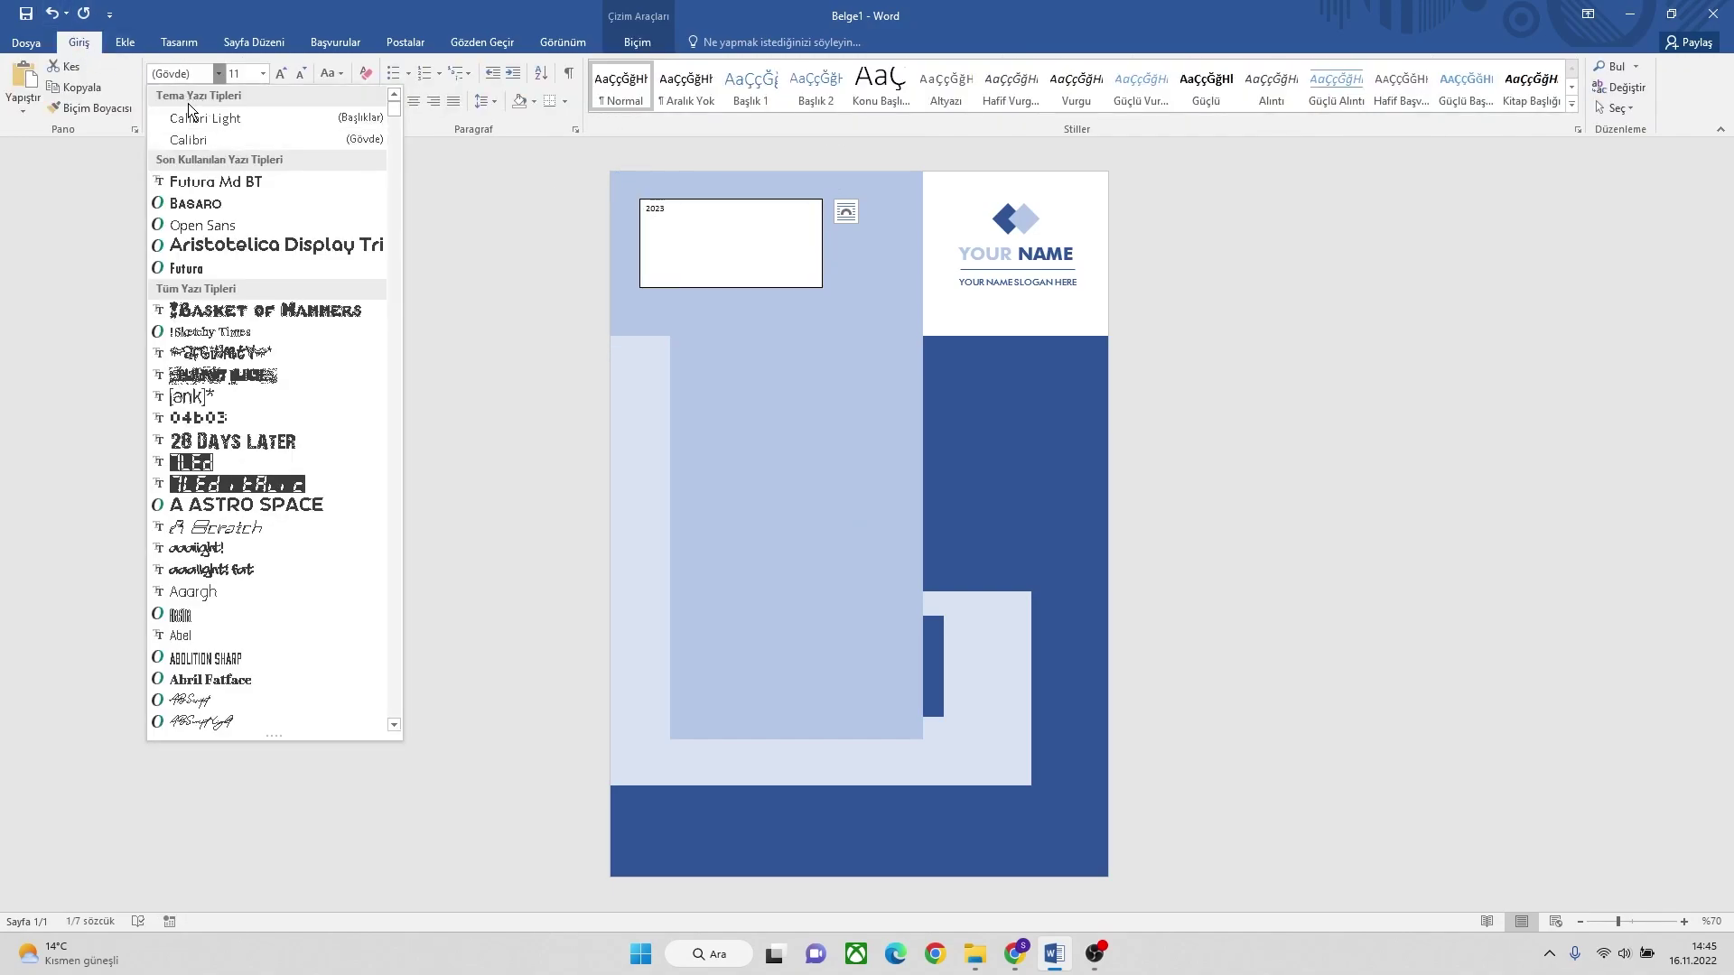
pyautogui.click(219, 186)
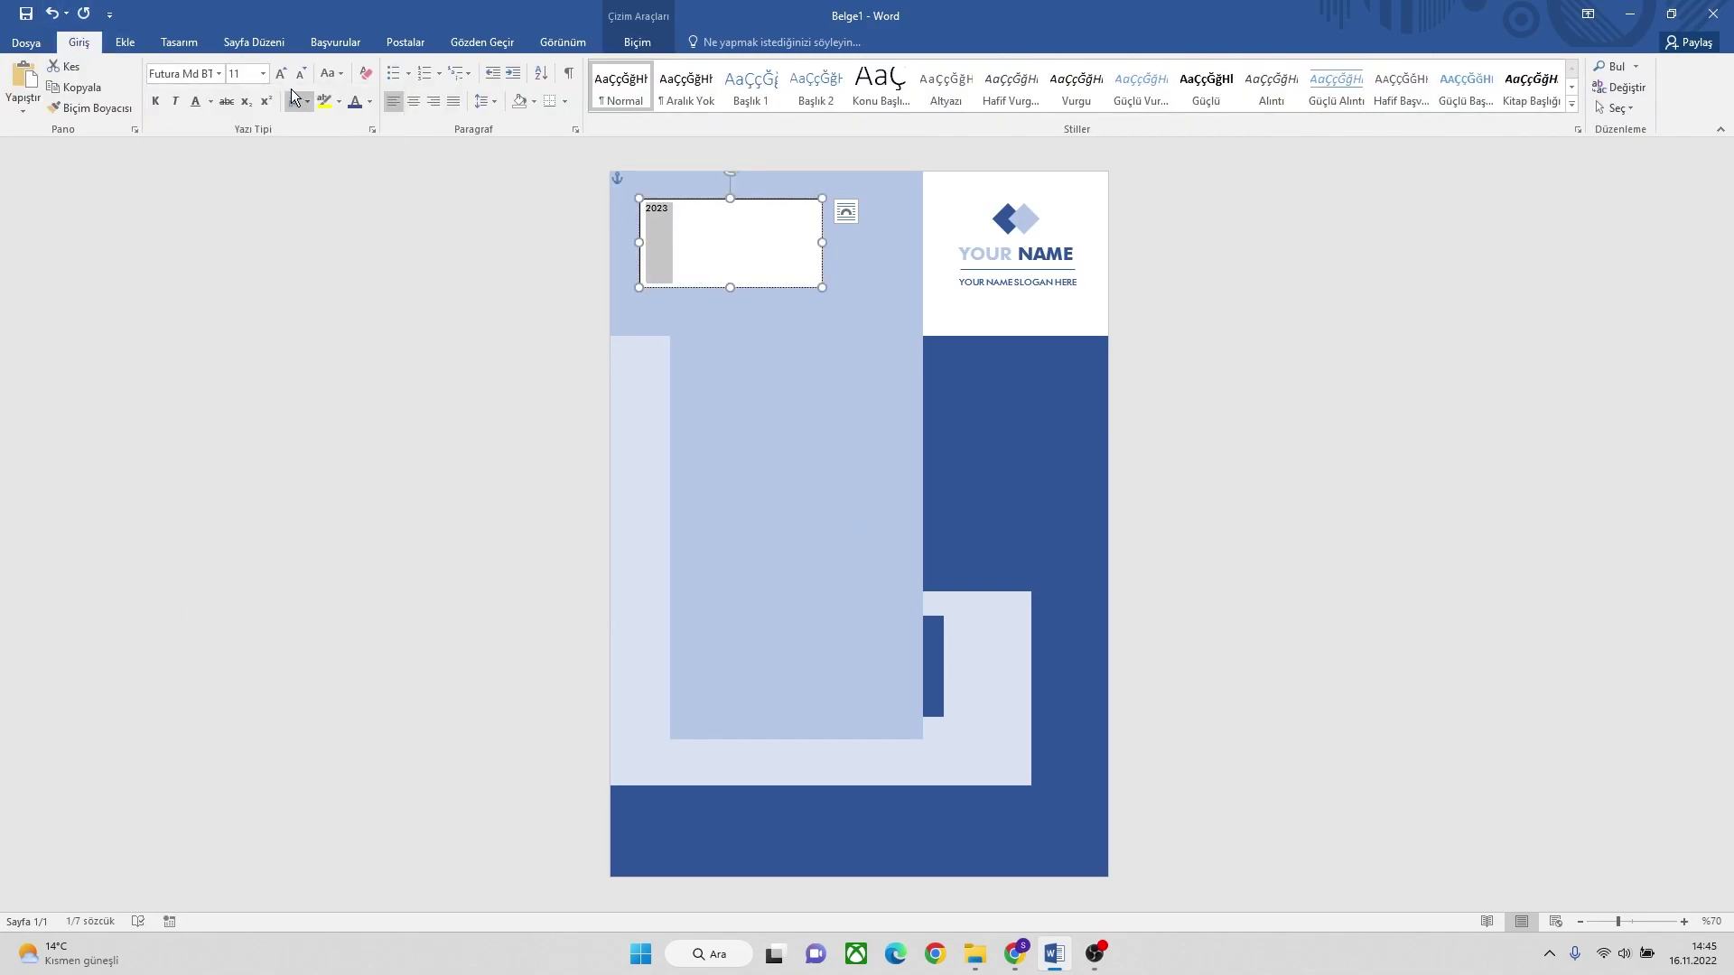
pyautogui.click(261, 78)
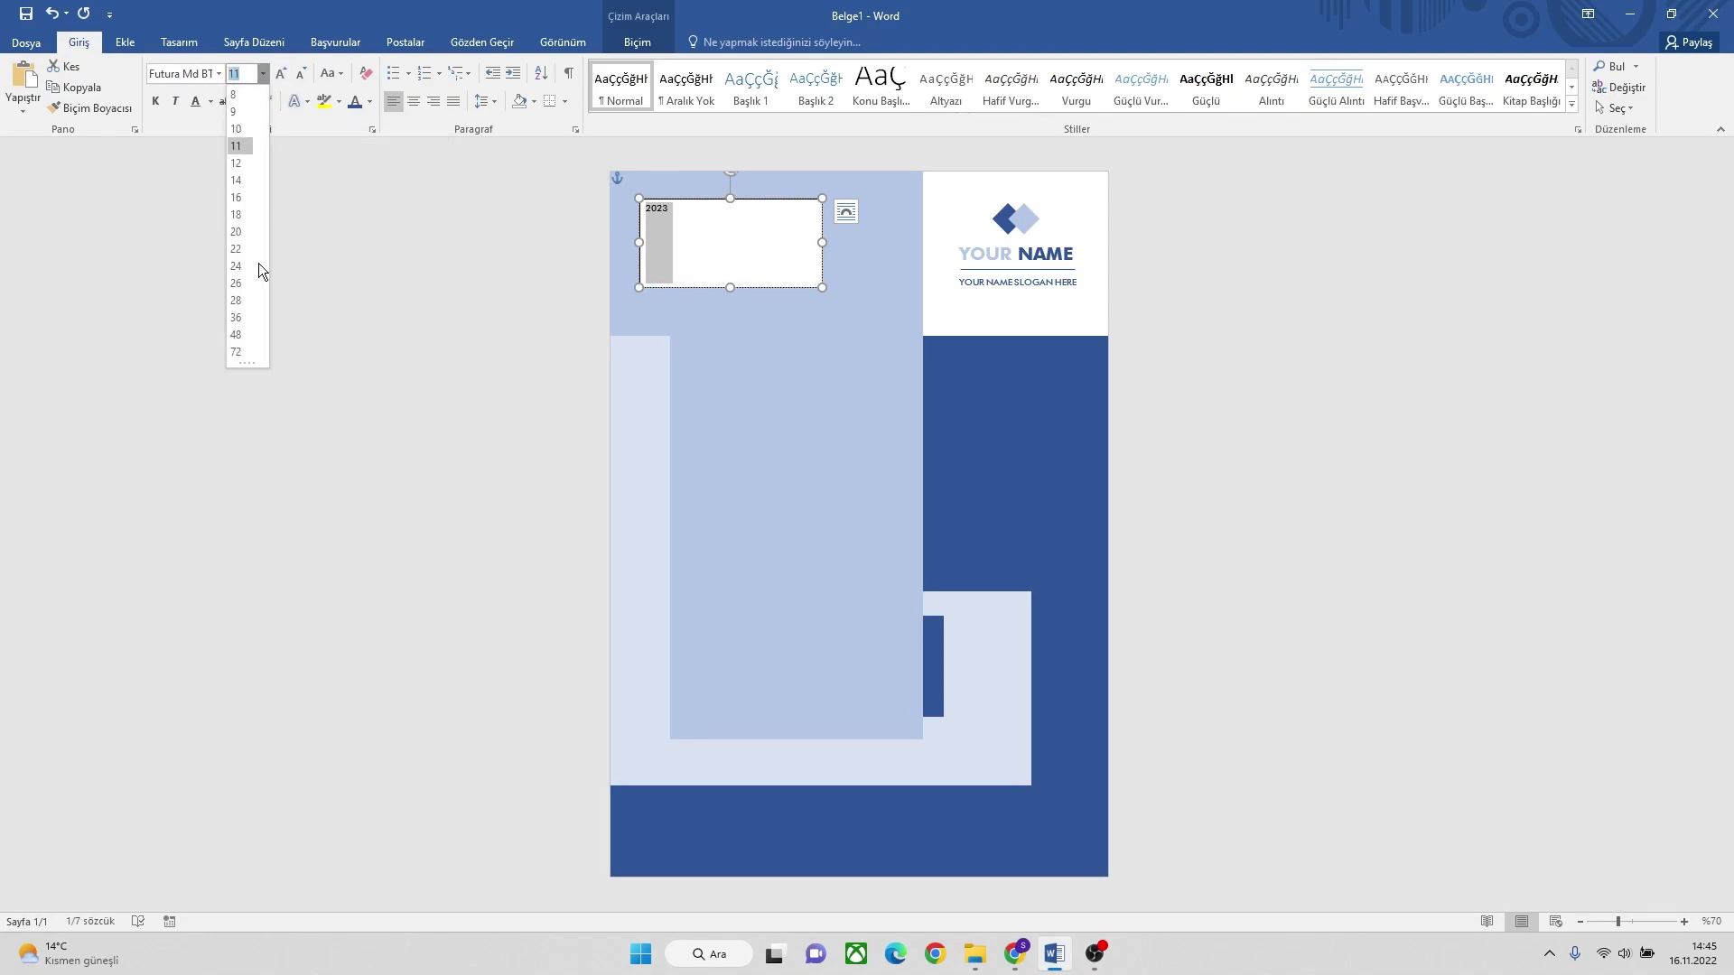
pyautogui.click(246, 350)
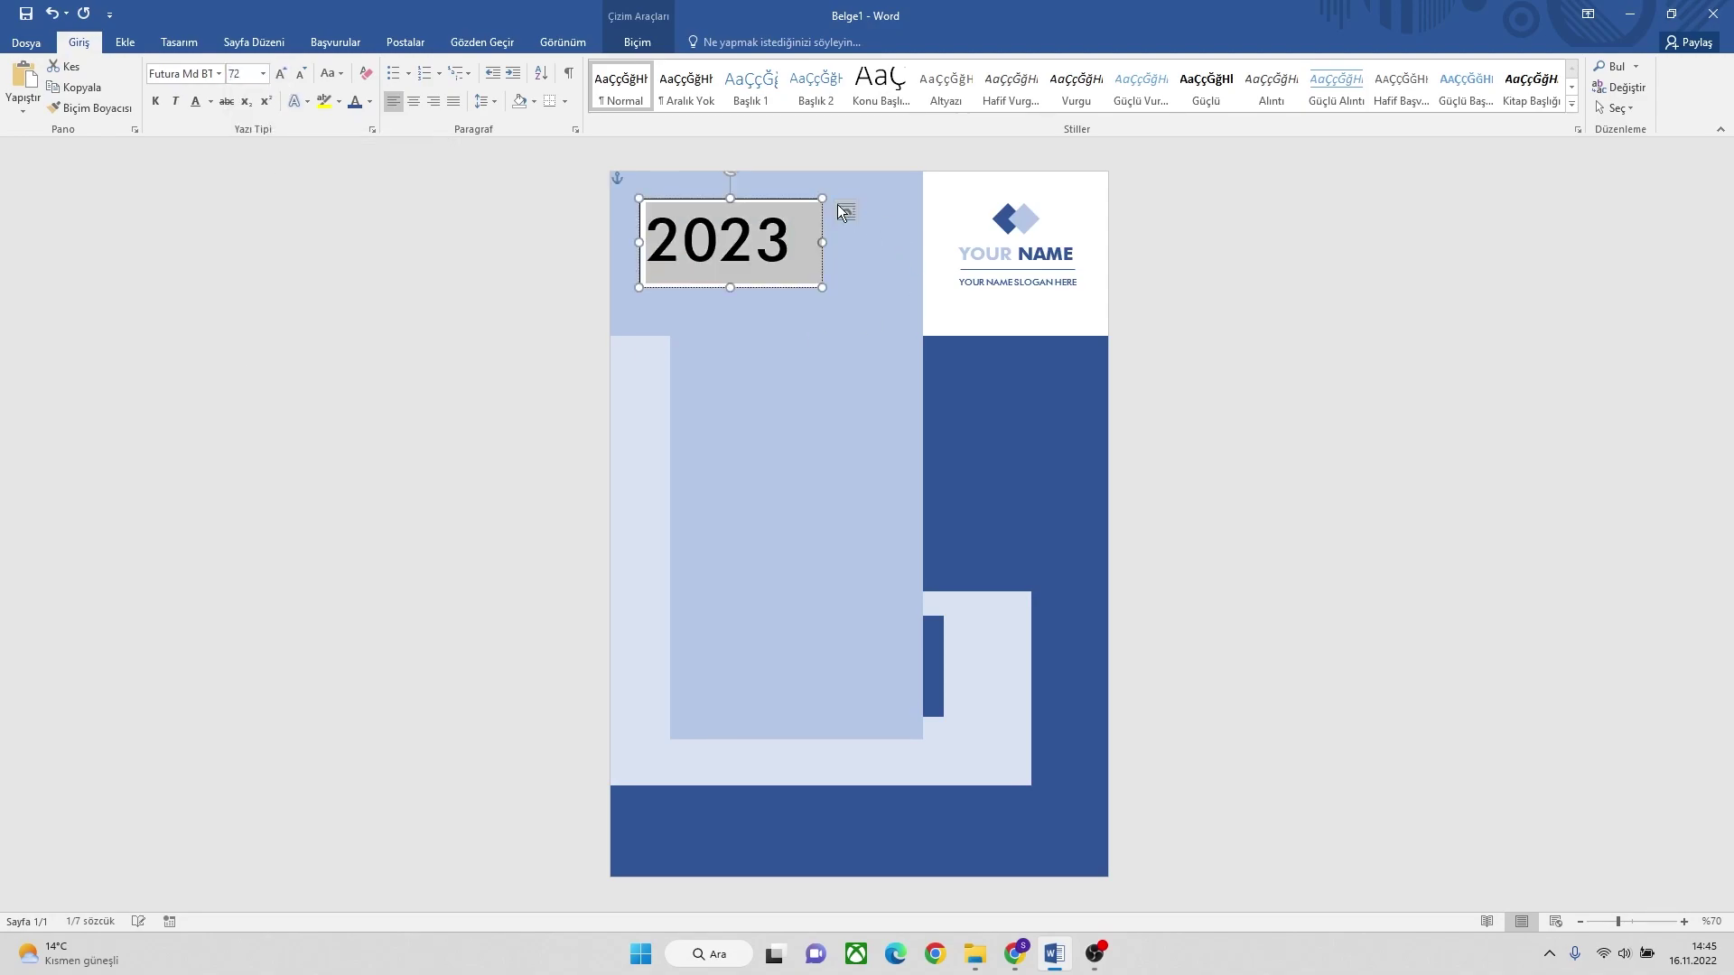
pyautogui.click(155, 101)
pyautogui.moveTo(772, 287); pyautogui.dragTo(830, 412)
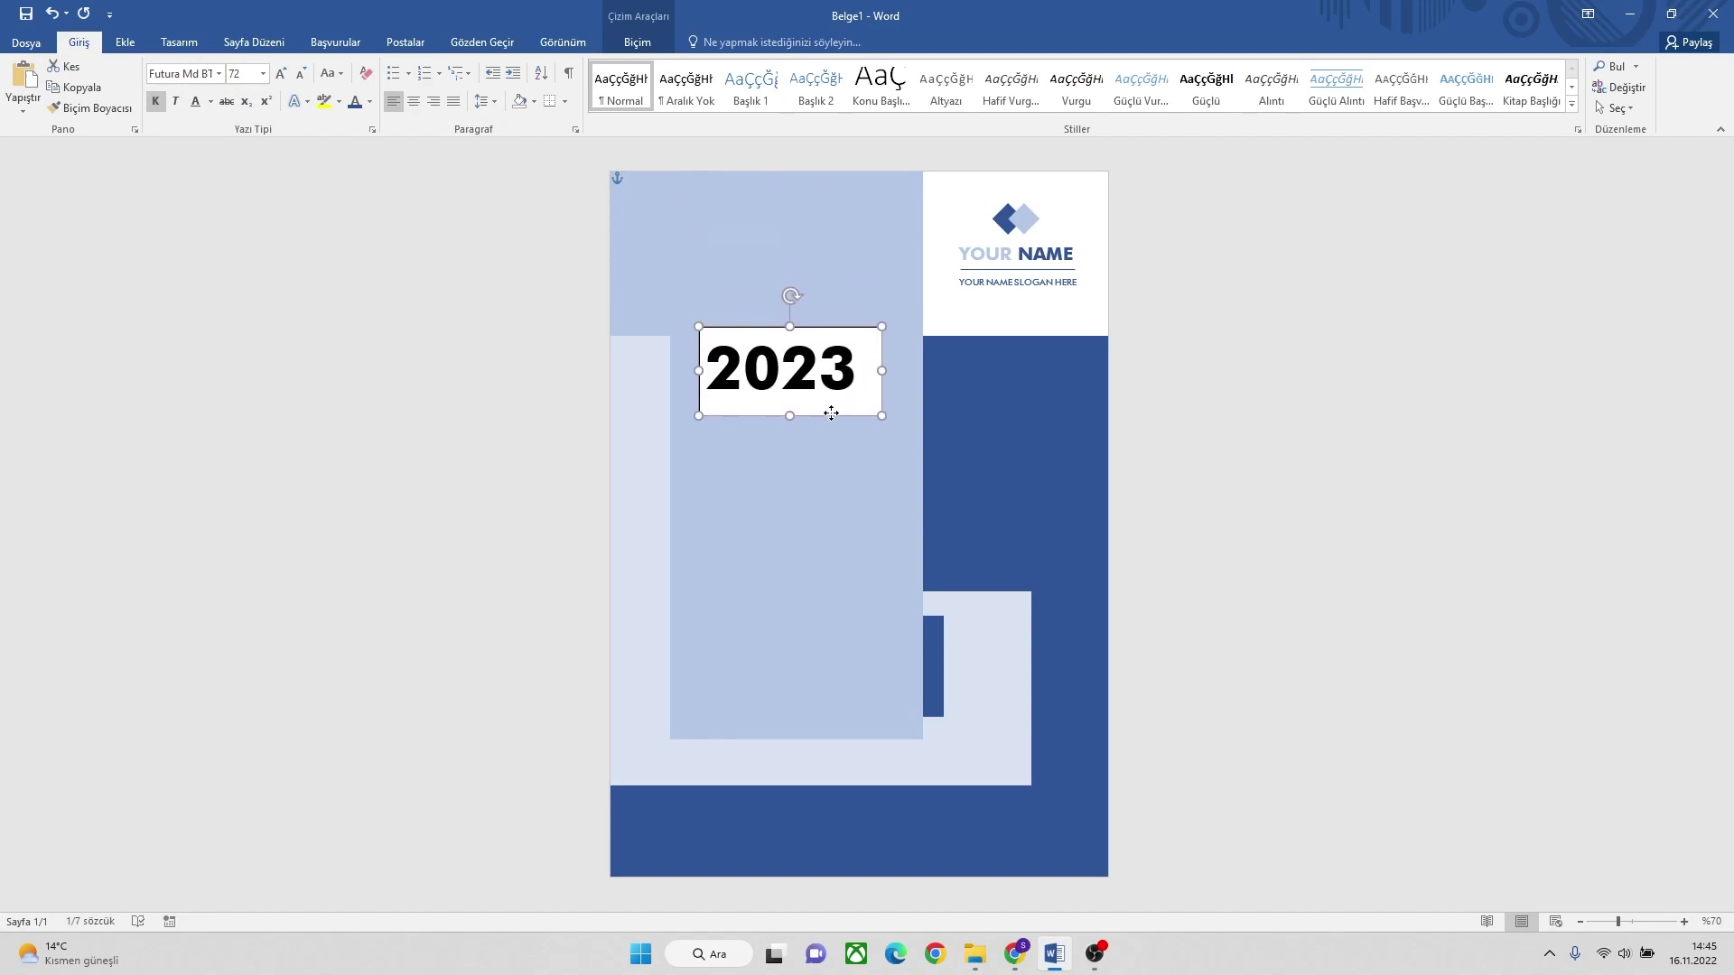
# Remove the 2023 box's outline and white fill.
pyautogui.click(637, 42)
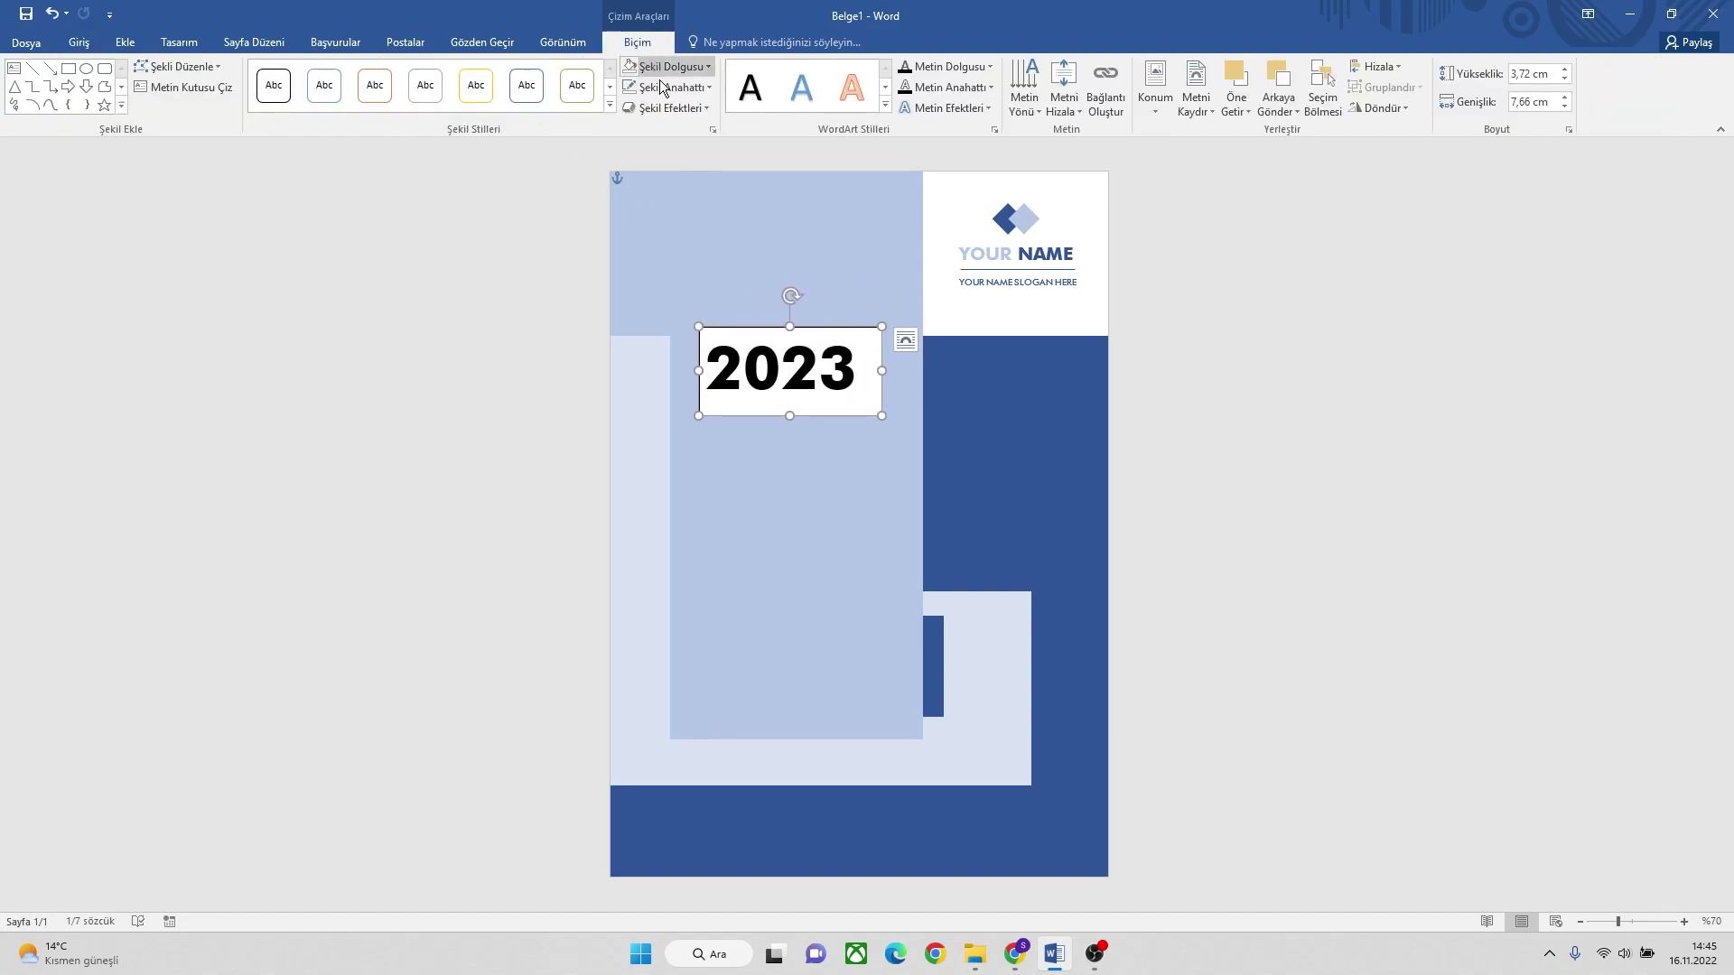
pyautogui.click(672, 87)
pyautogui.click(682, 245)
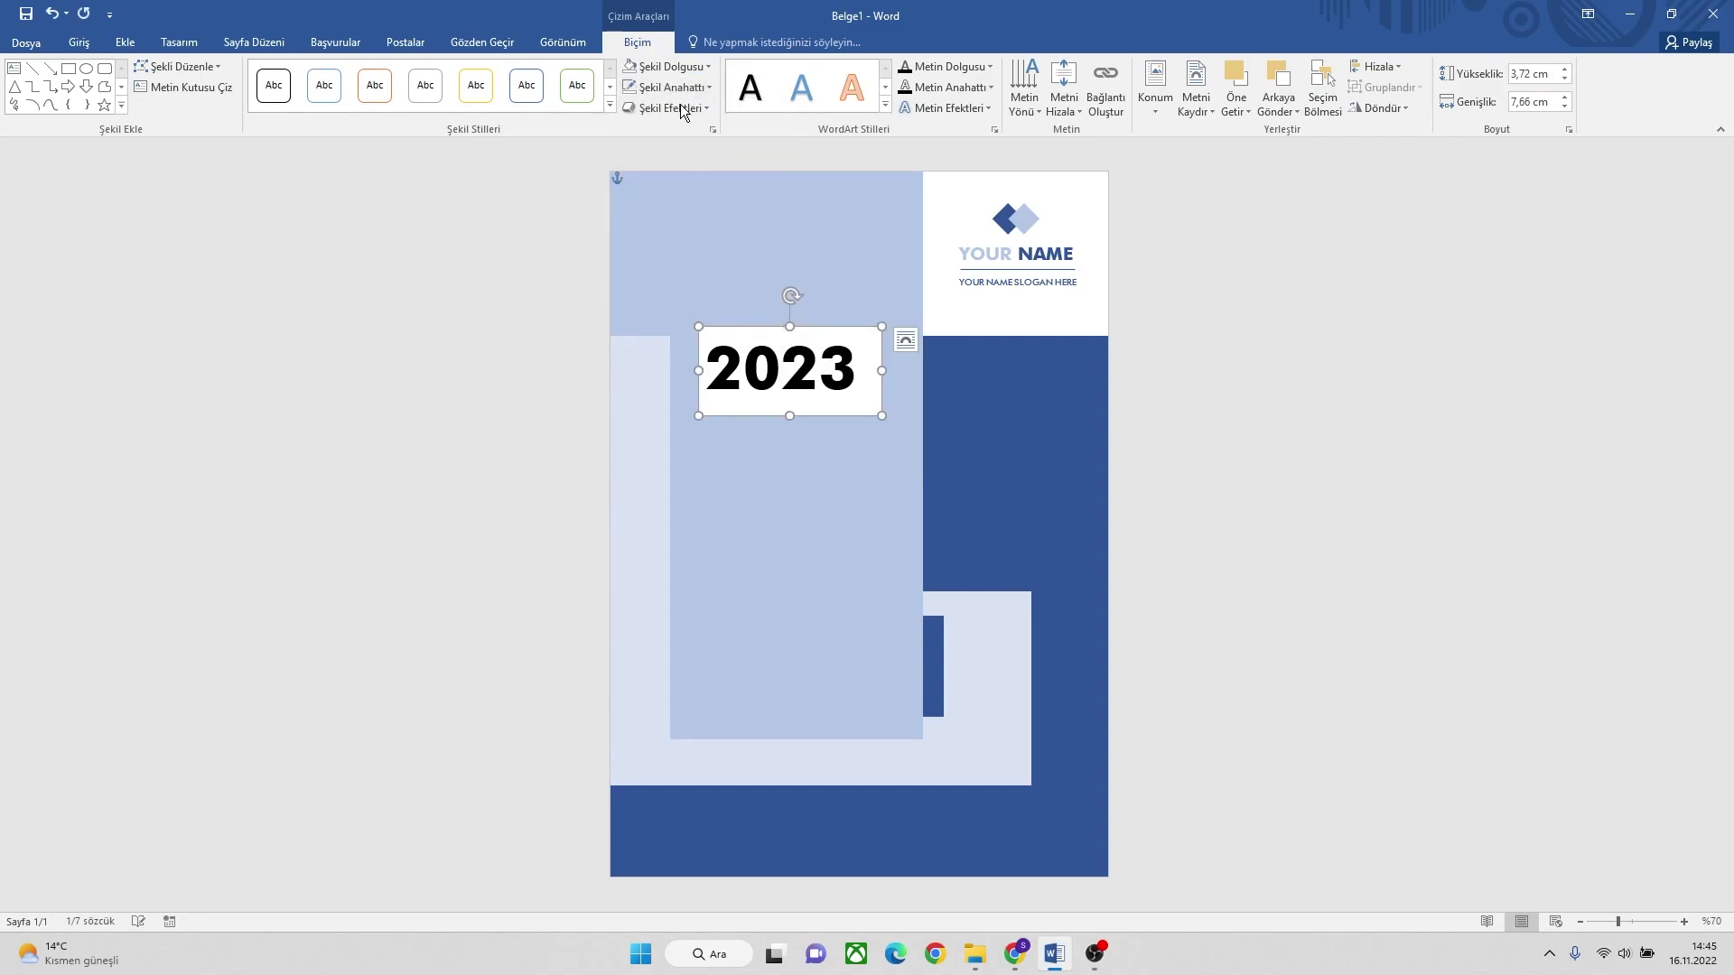
pyautogui.click(672, 65)
pyautogui.click(672, 227)
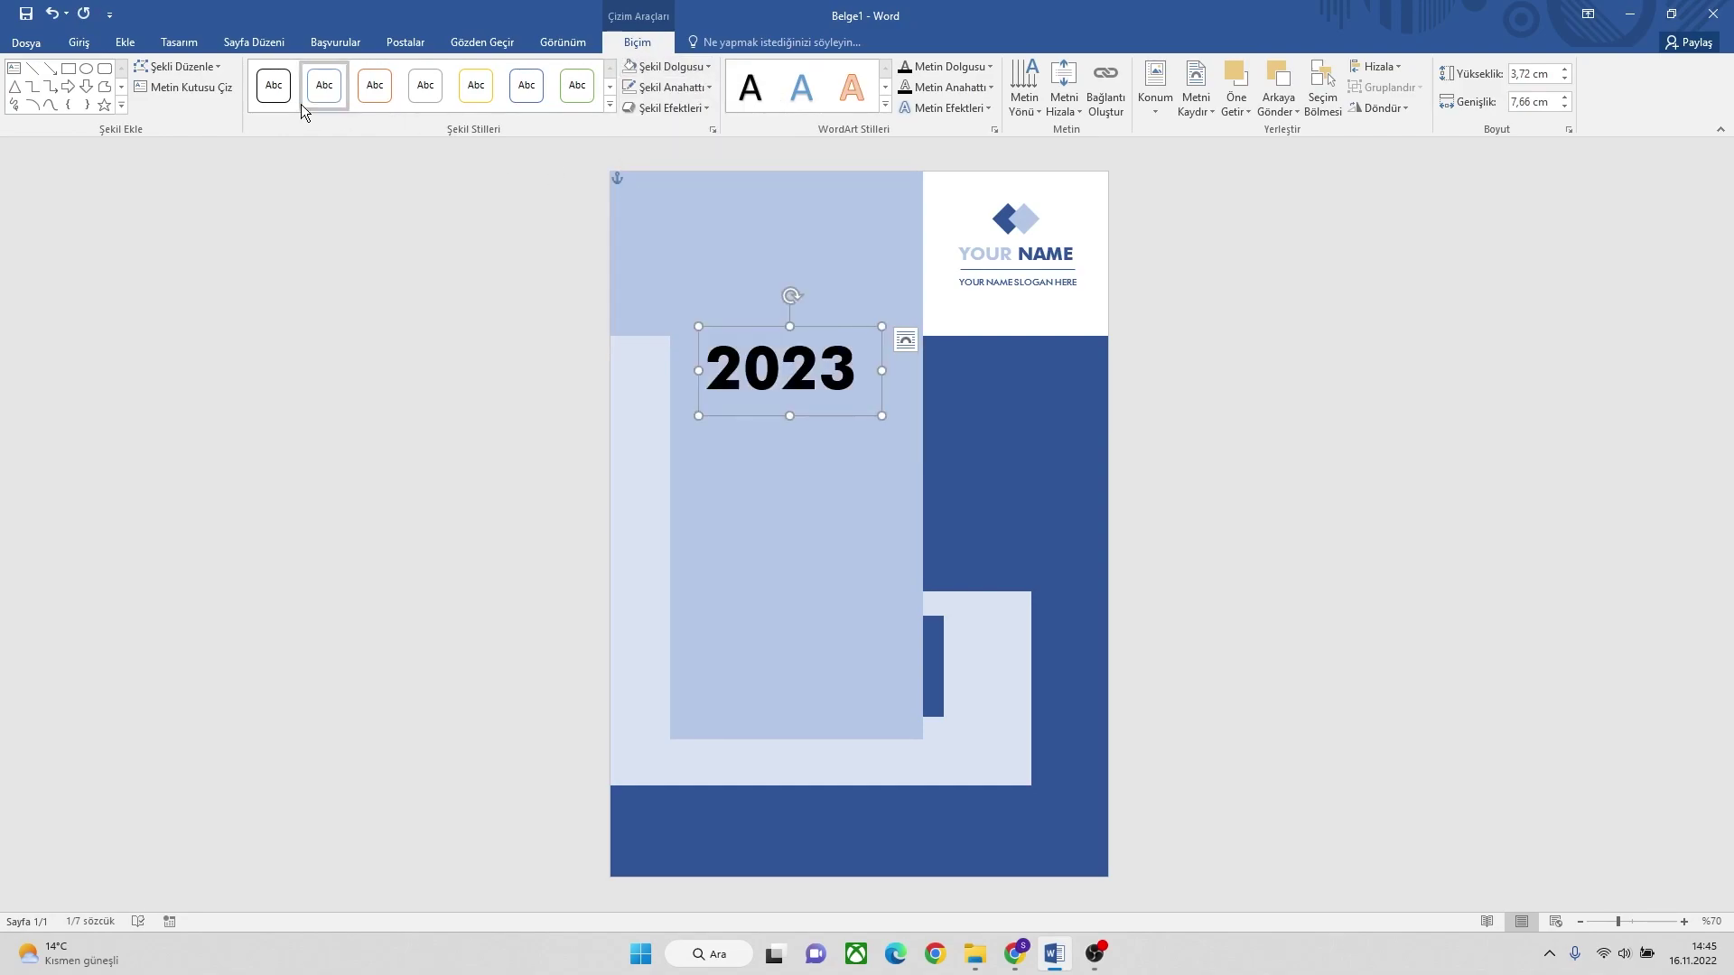
# Centre 2023 in its box, colour it dark blue, and nudge it slightly lower.
pyautogui.click(78, 42)
pyautogui.click(413, 103)
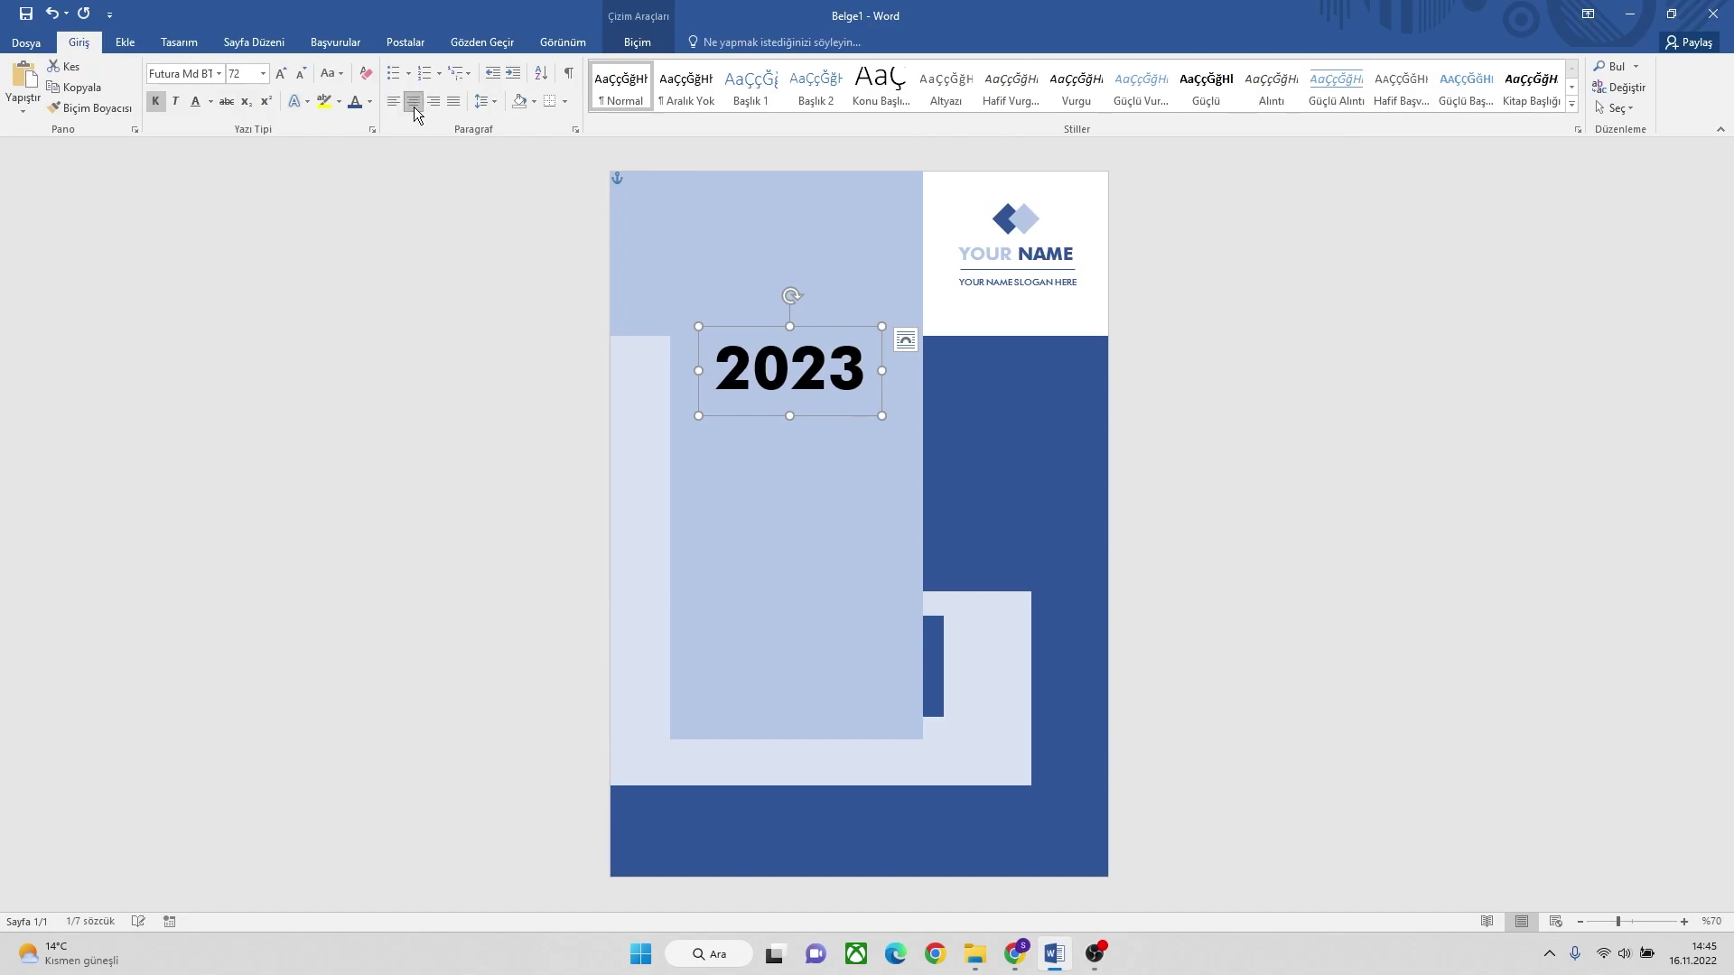
pyautogui.click(352, 108)
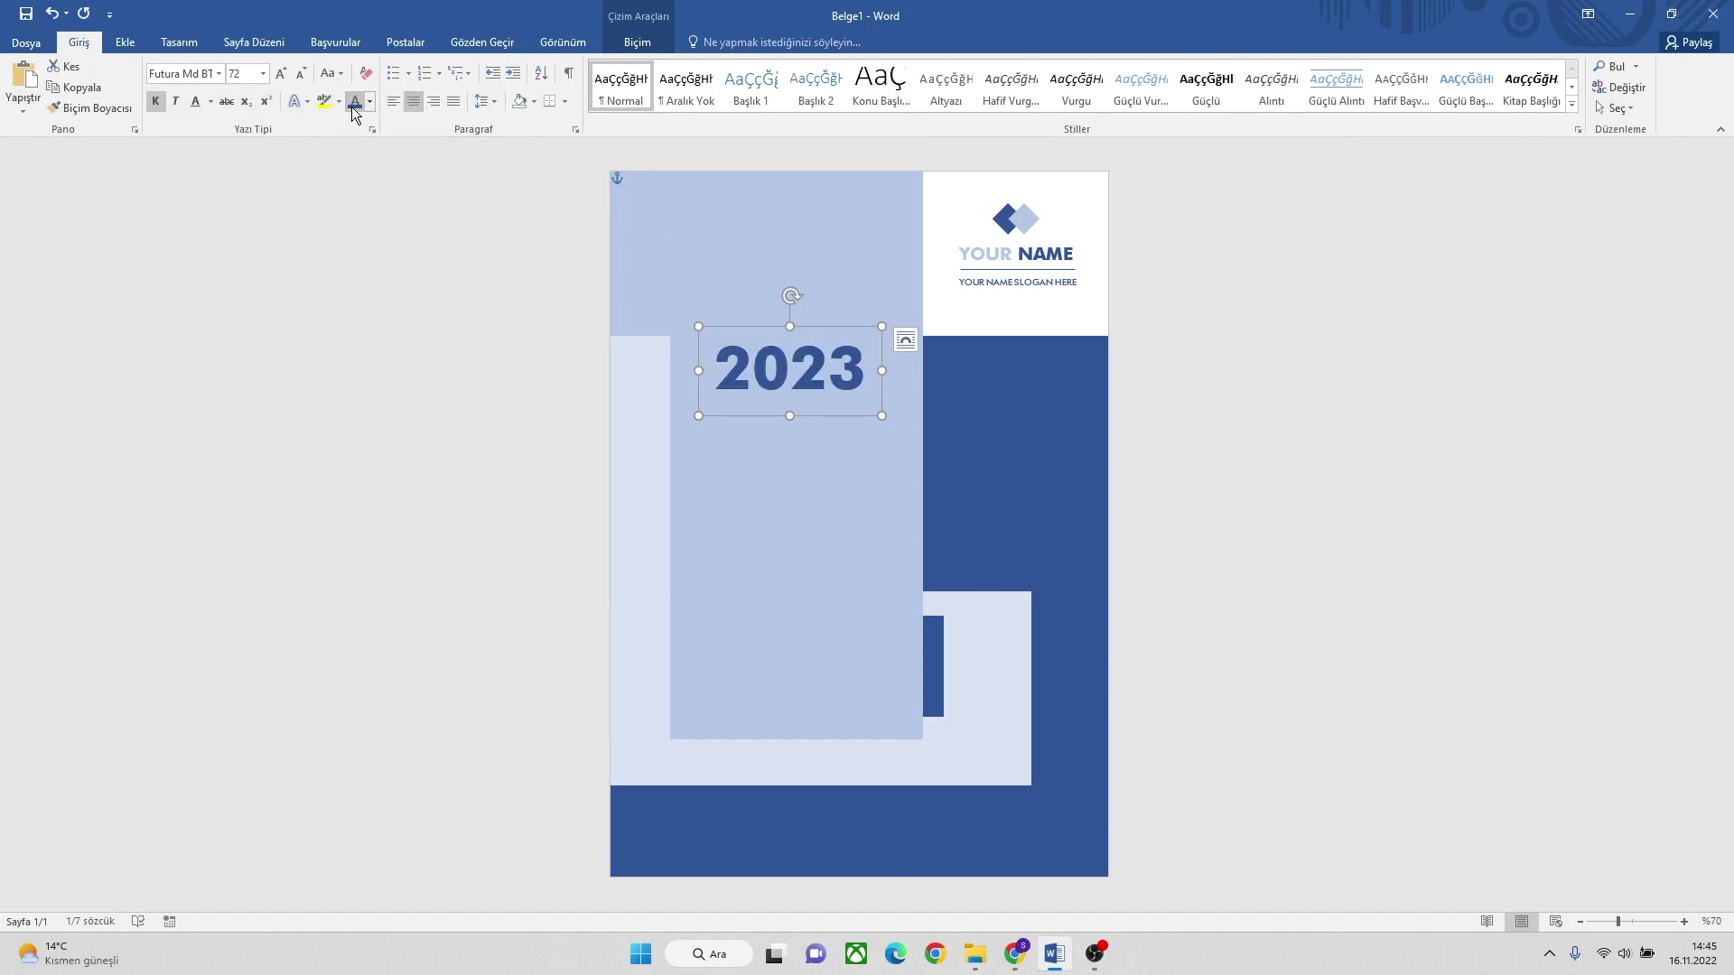
pyautogui.click(825, 330)
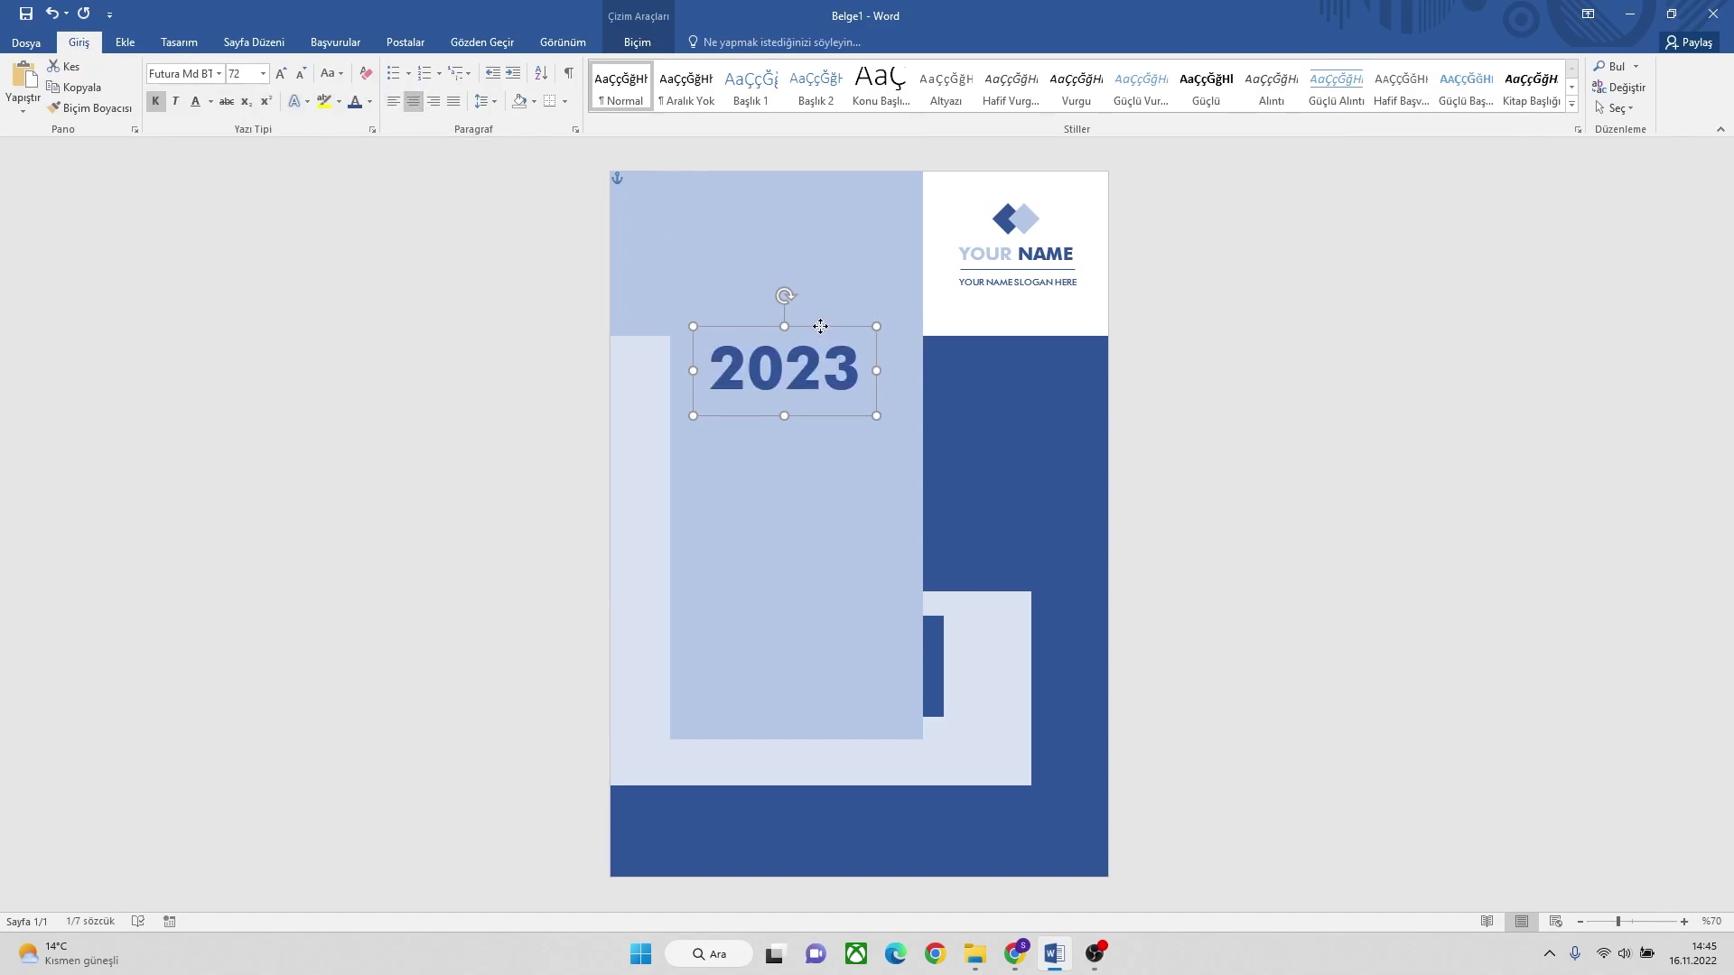
pyautogui.click(369, 101)
pyautogui.click(477, 228)
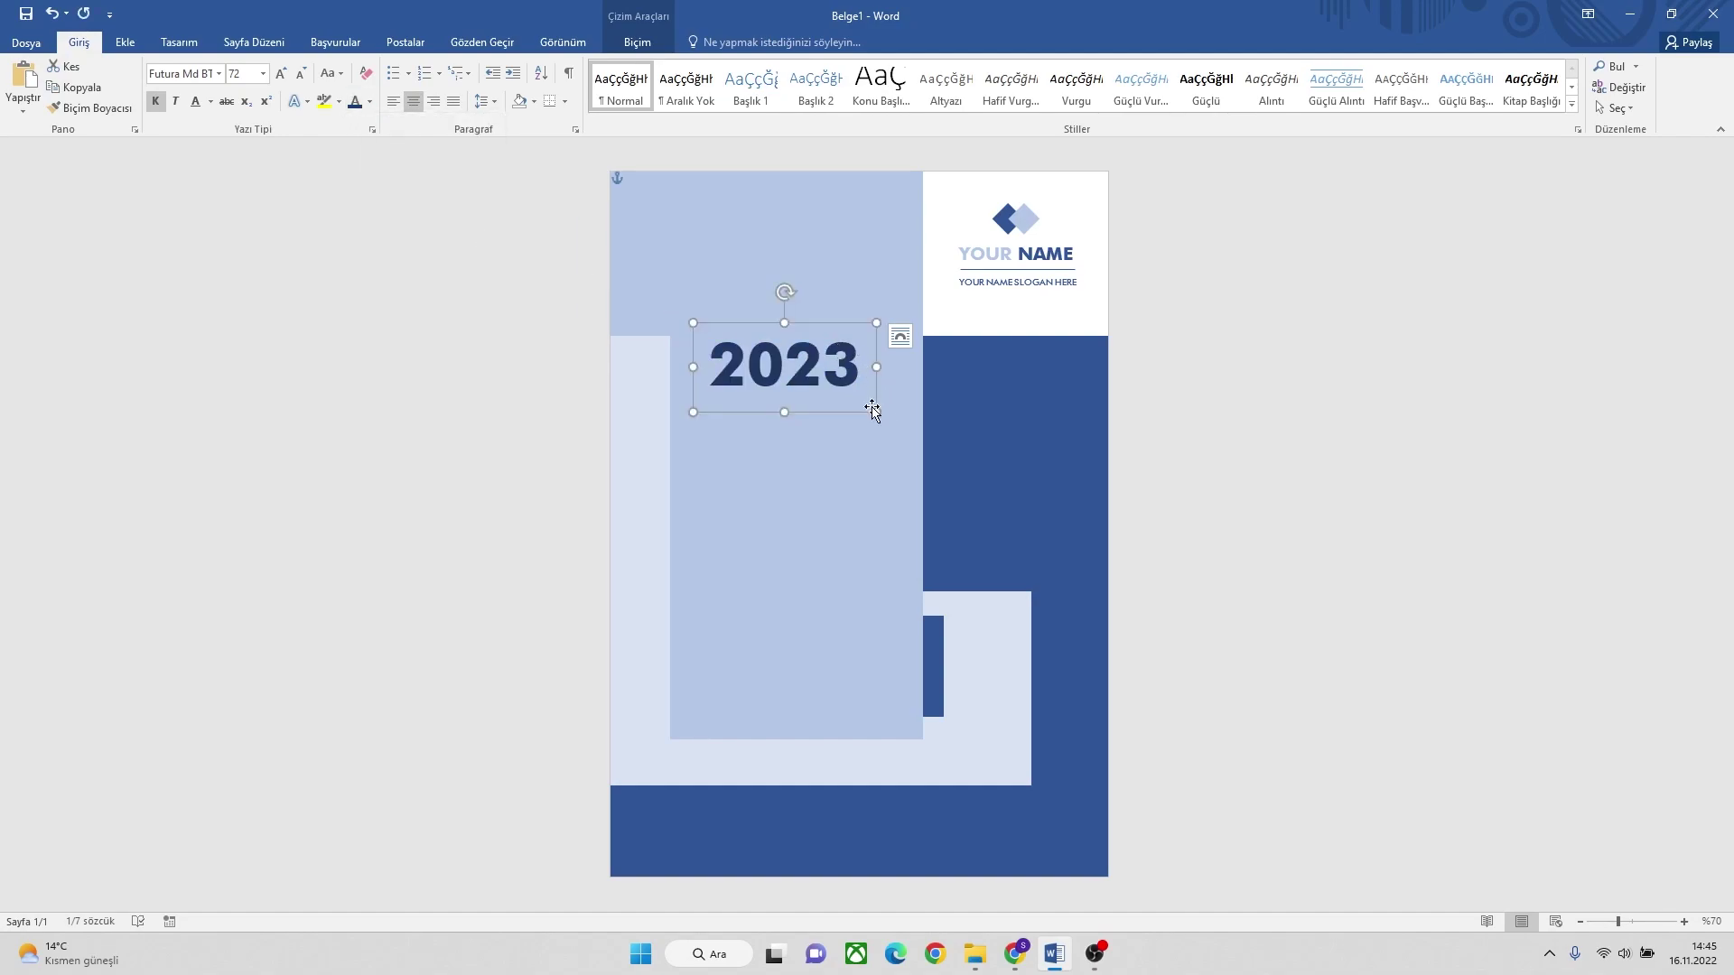
pyautogui.moveTo(847, 413); pyautogui.dragTo(848, 418)
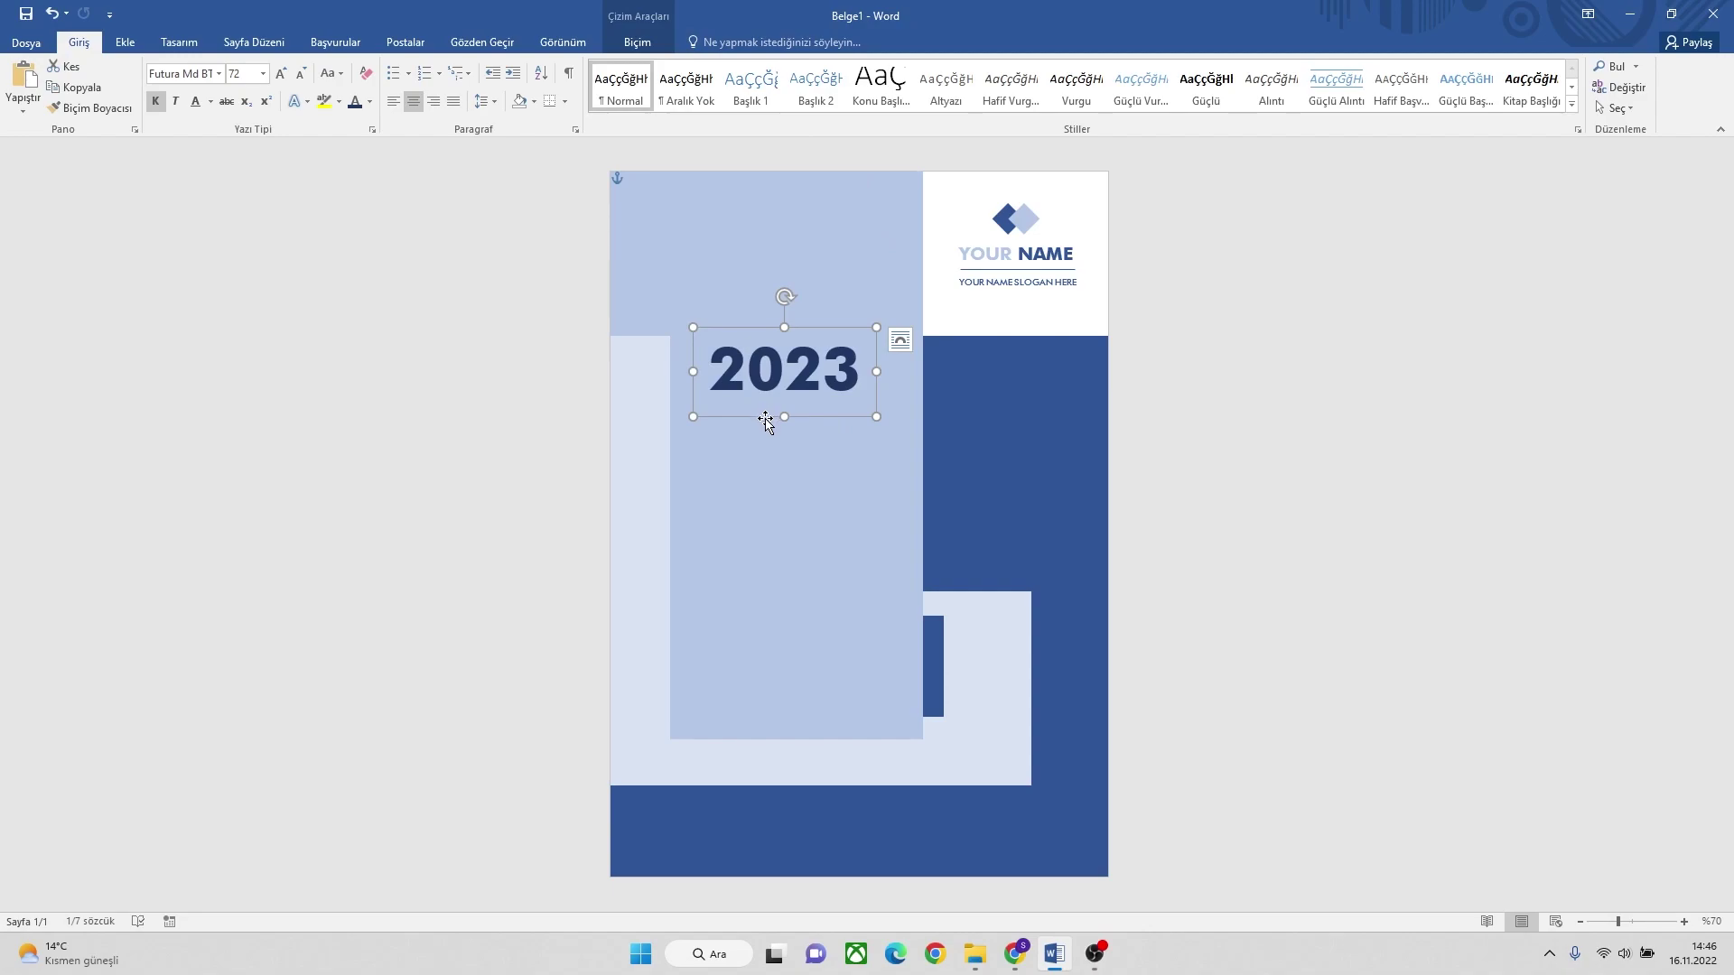
pyautogui.click(125, 43)
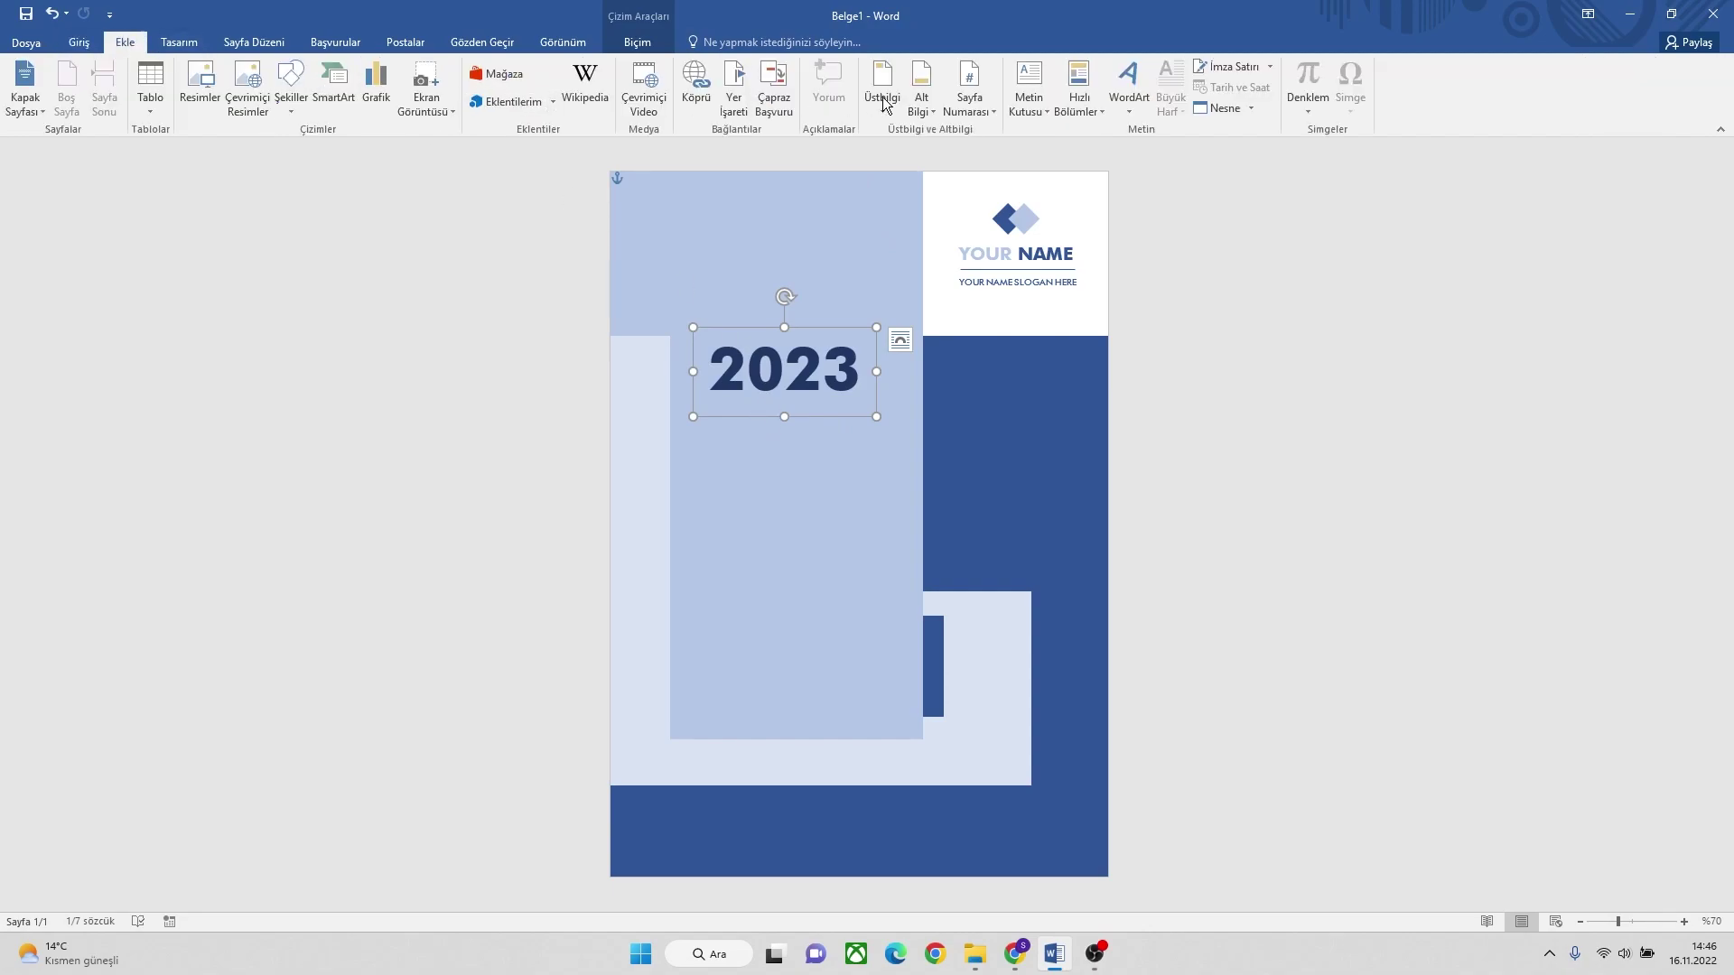
# Draw a simple text box near the page top and type PLACE YOUR TEXT HERE.
pyautogui.click(1029, 90)
pyautogui.click(1076, 153)
pyautogui.moveTo(649, 190)
pyautogui.mouseDown()
pyautogui.moveTo(870, 250)
pyautogui.moveTo(867, 284)
pyautogui.mouseUp()
pyautogui.write('PLACE YOUR T')
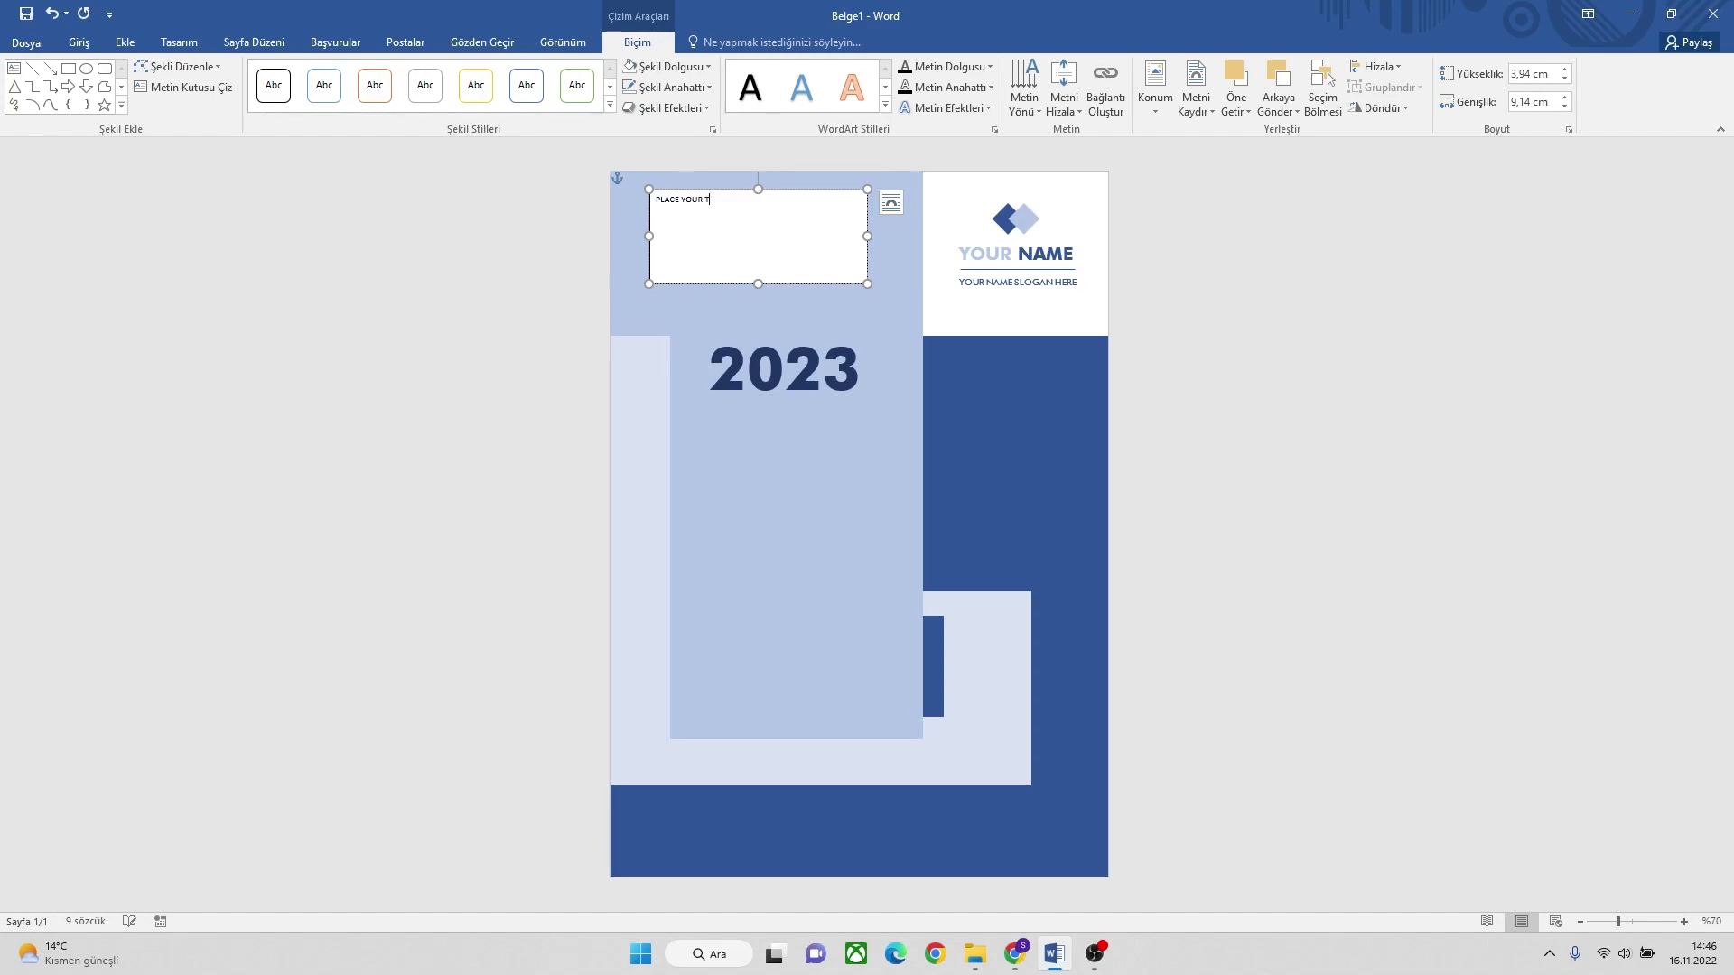
pyautogui.write('EXT HERE')
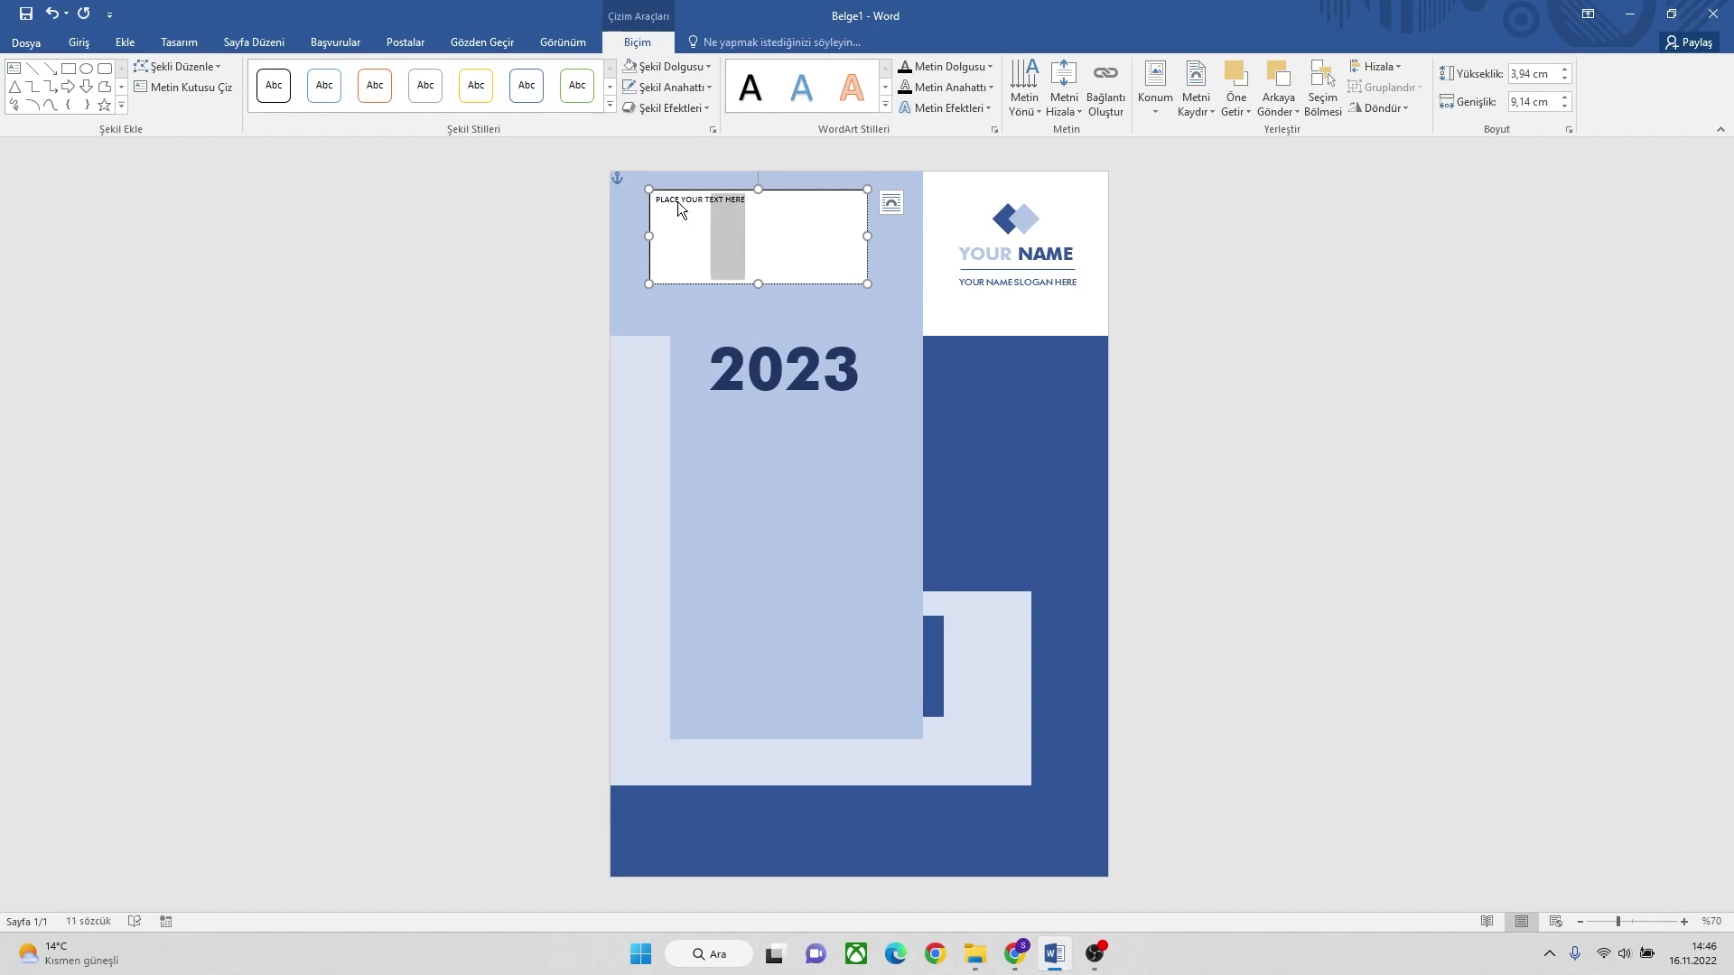
# Set the placeholder text in Futura Md BT and enlarge it several sizes.
pyautogui.moveTo(778, 206); pyautogui.dragTo(631, 202)
pyautogui.click(78, 40)
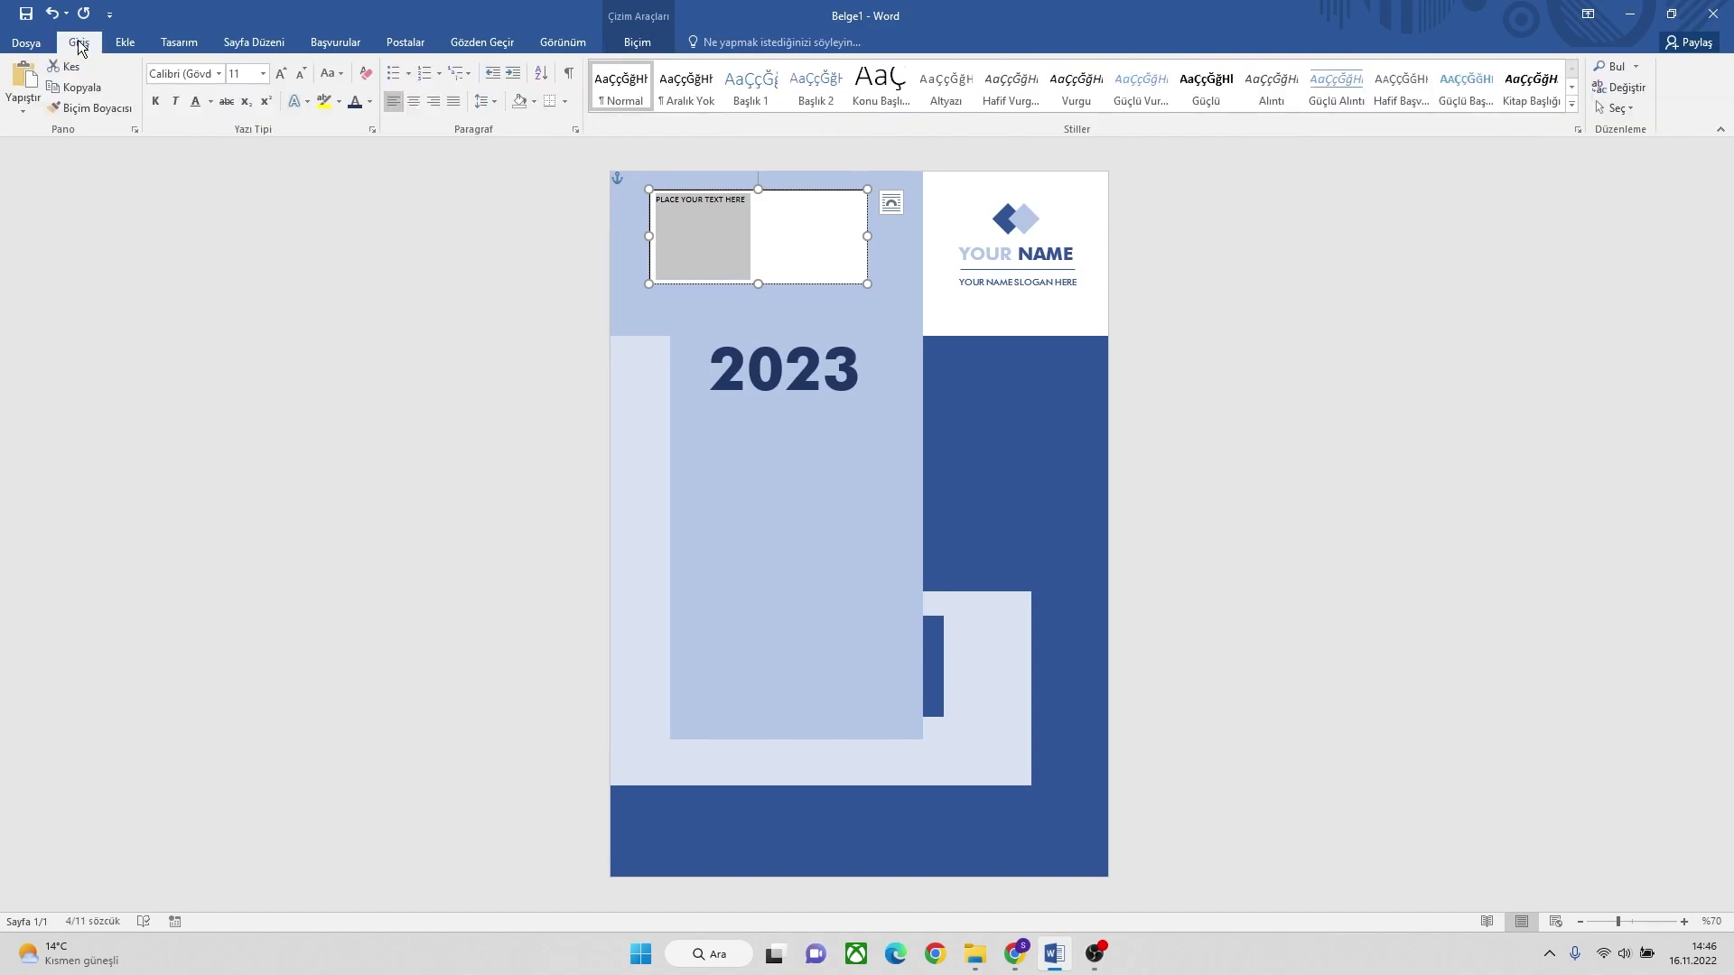
pyautogui.click(218, 73)
pyautogui.click(203, 167)
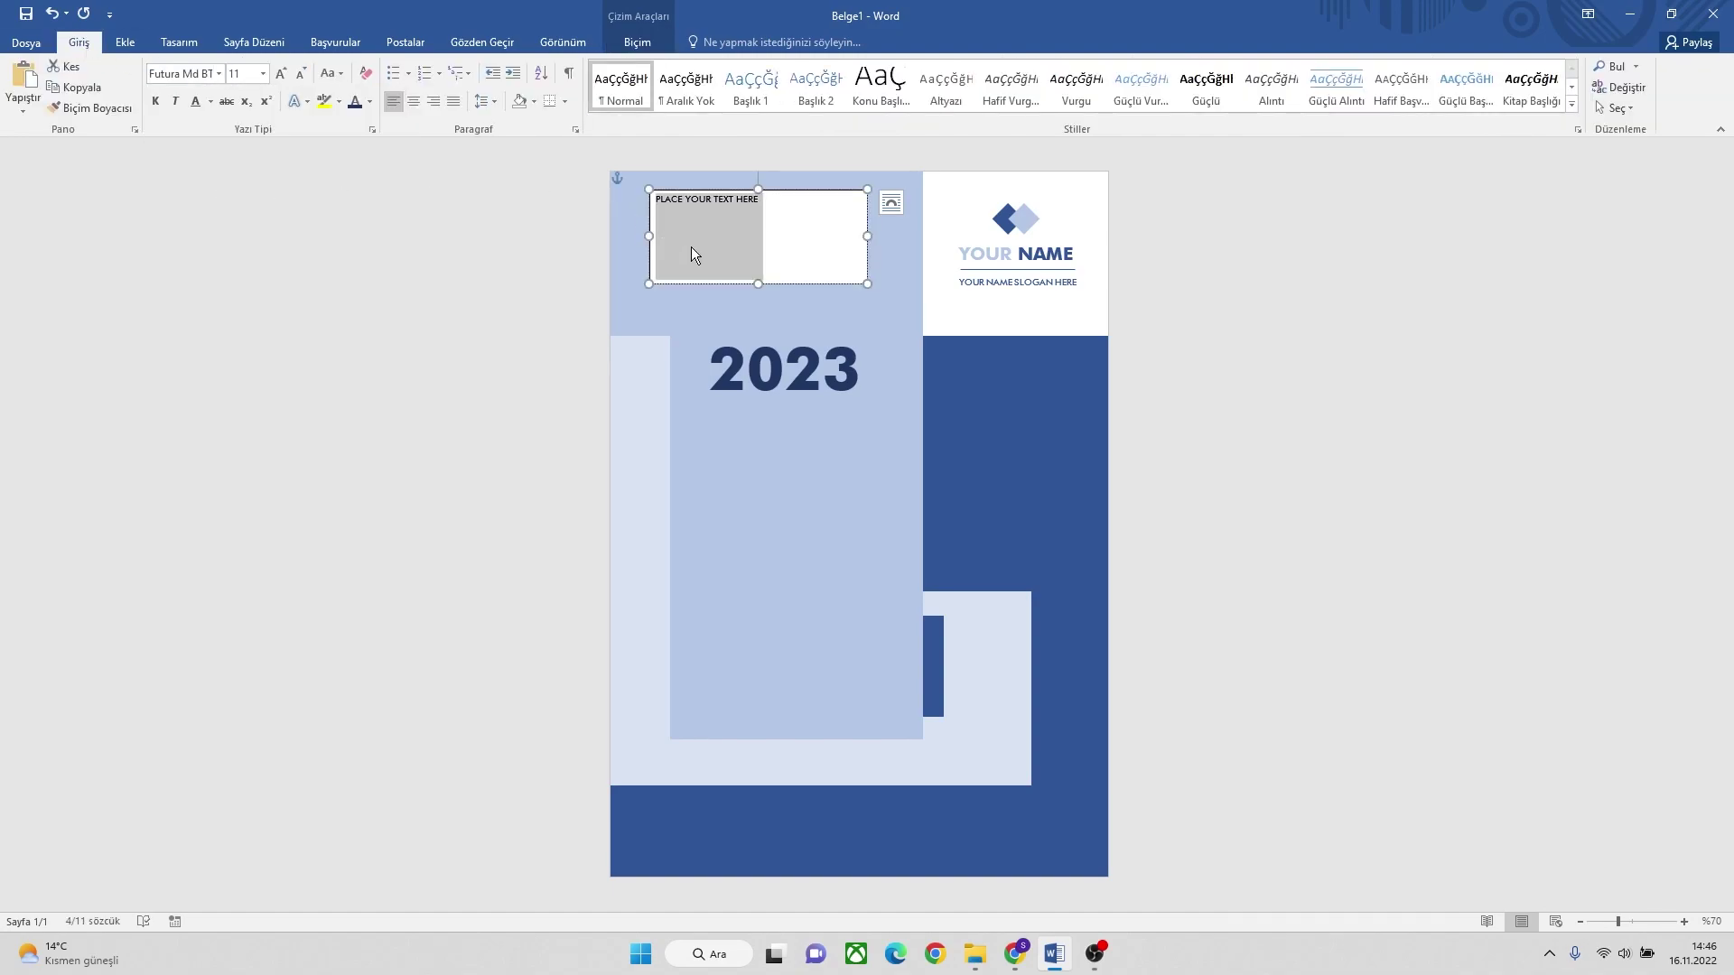
pyautogui.click(281, 74)
pyautogui.click(281, 74)
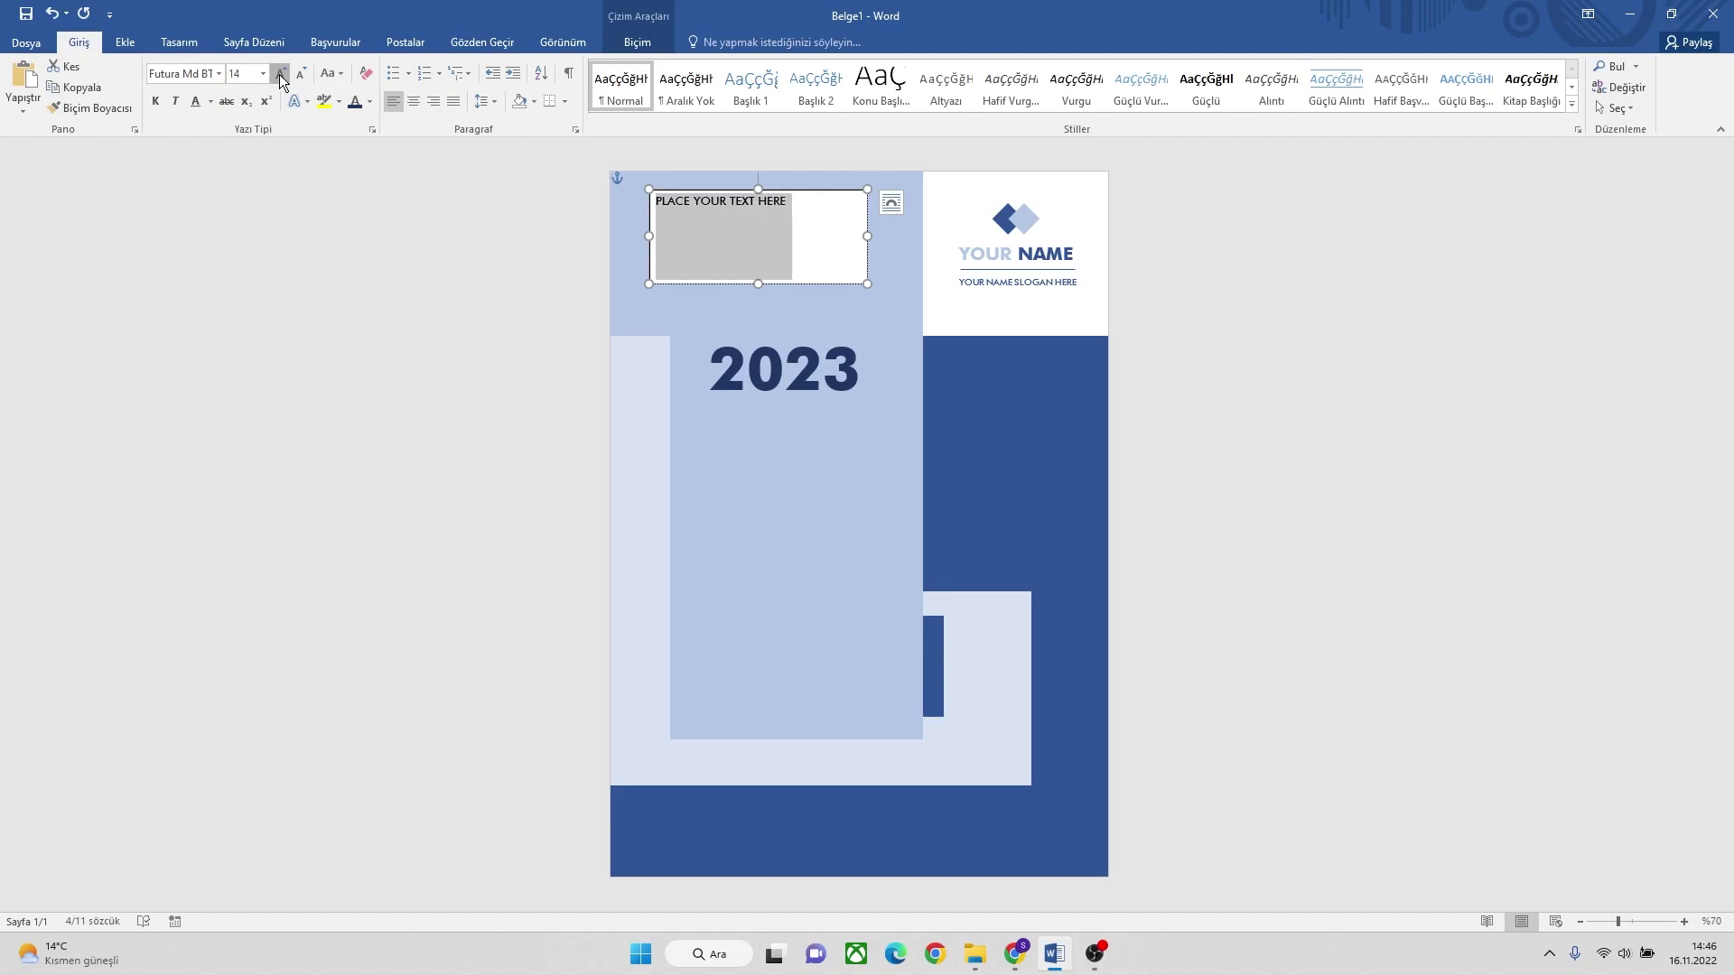
pyautogui.click(281, 74)
pyautogui.click(281, 74)
pyautogui.click(280, 74)
pyautogui.click(280, 74)
pyautogui.click(281, 74)
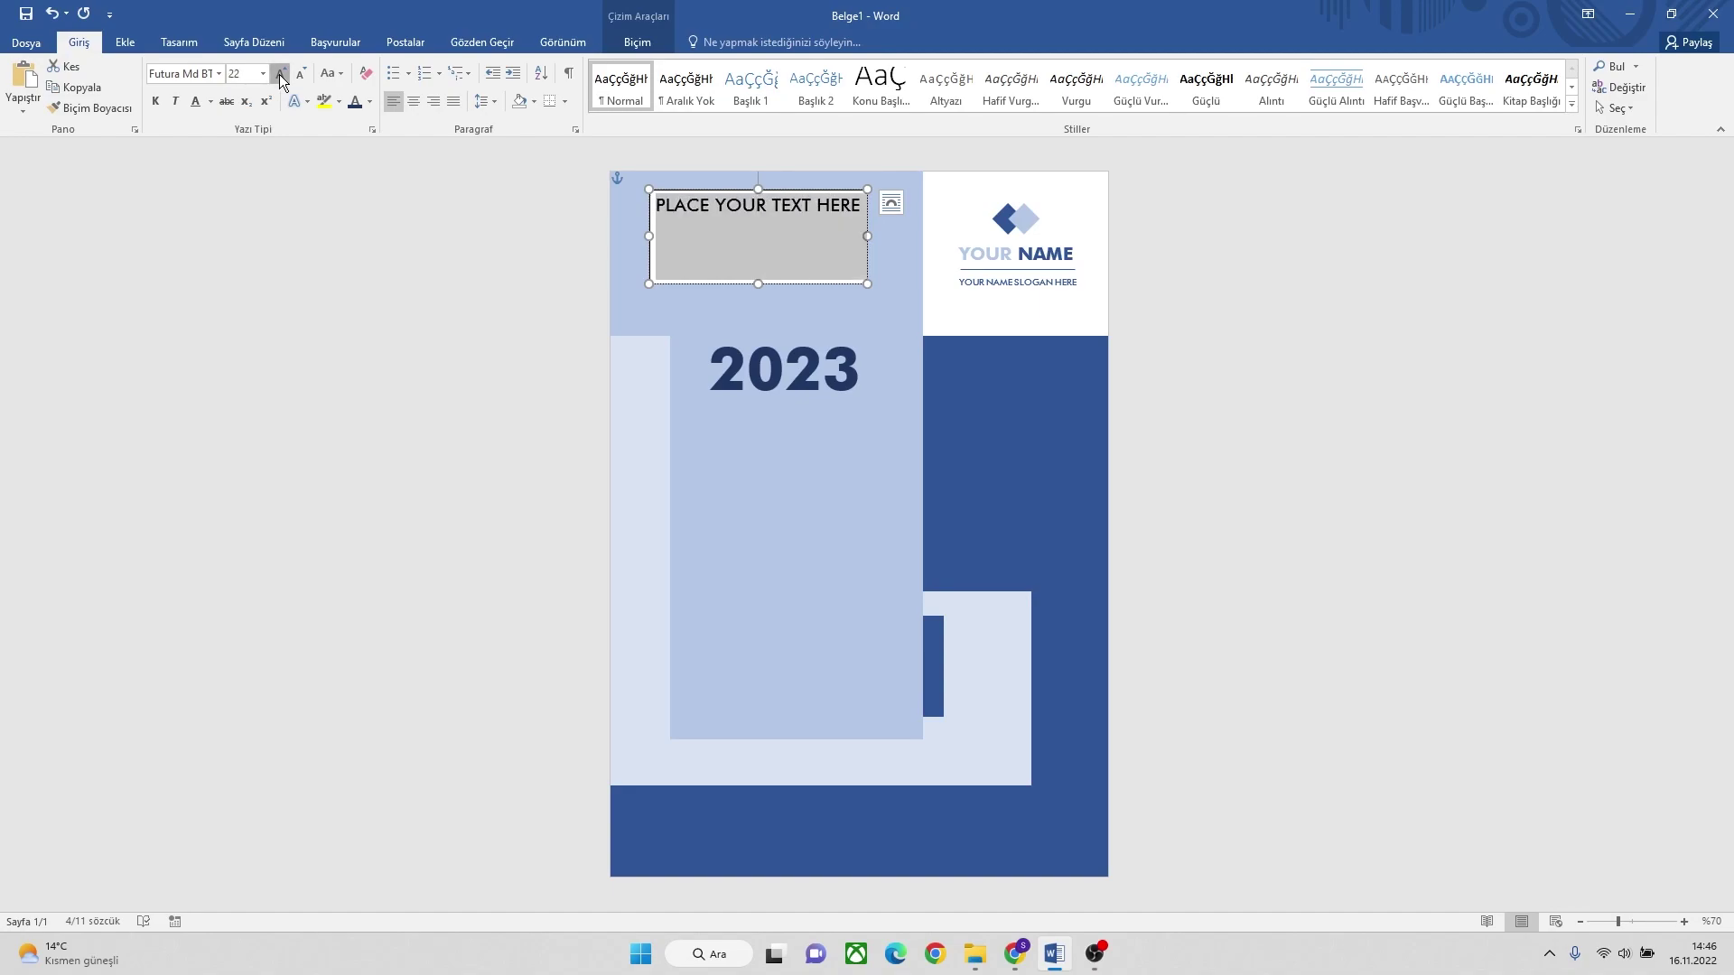
pyautogui.click(281, 74)
pyautogui.click(281, 74)
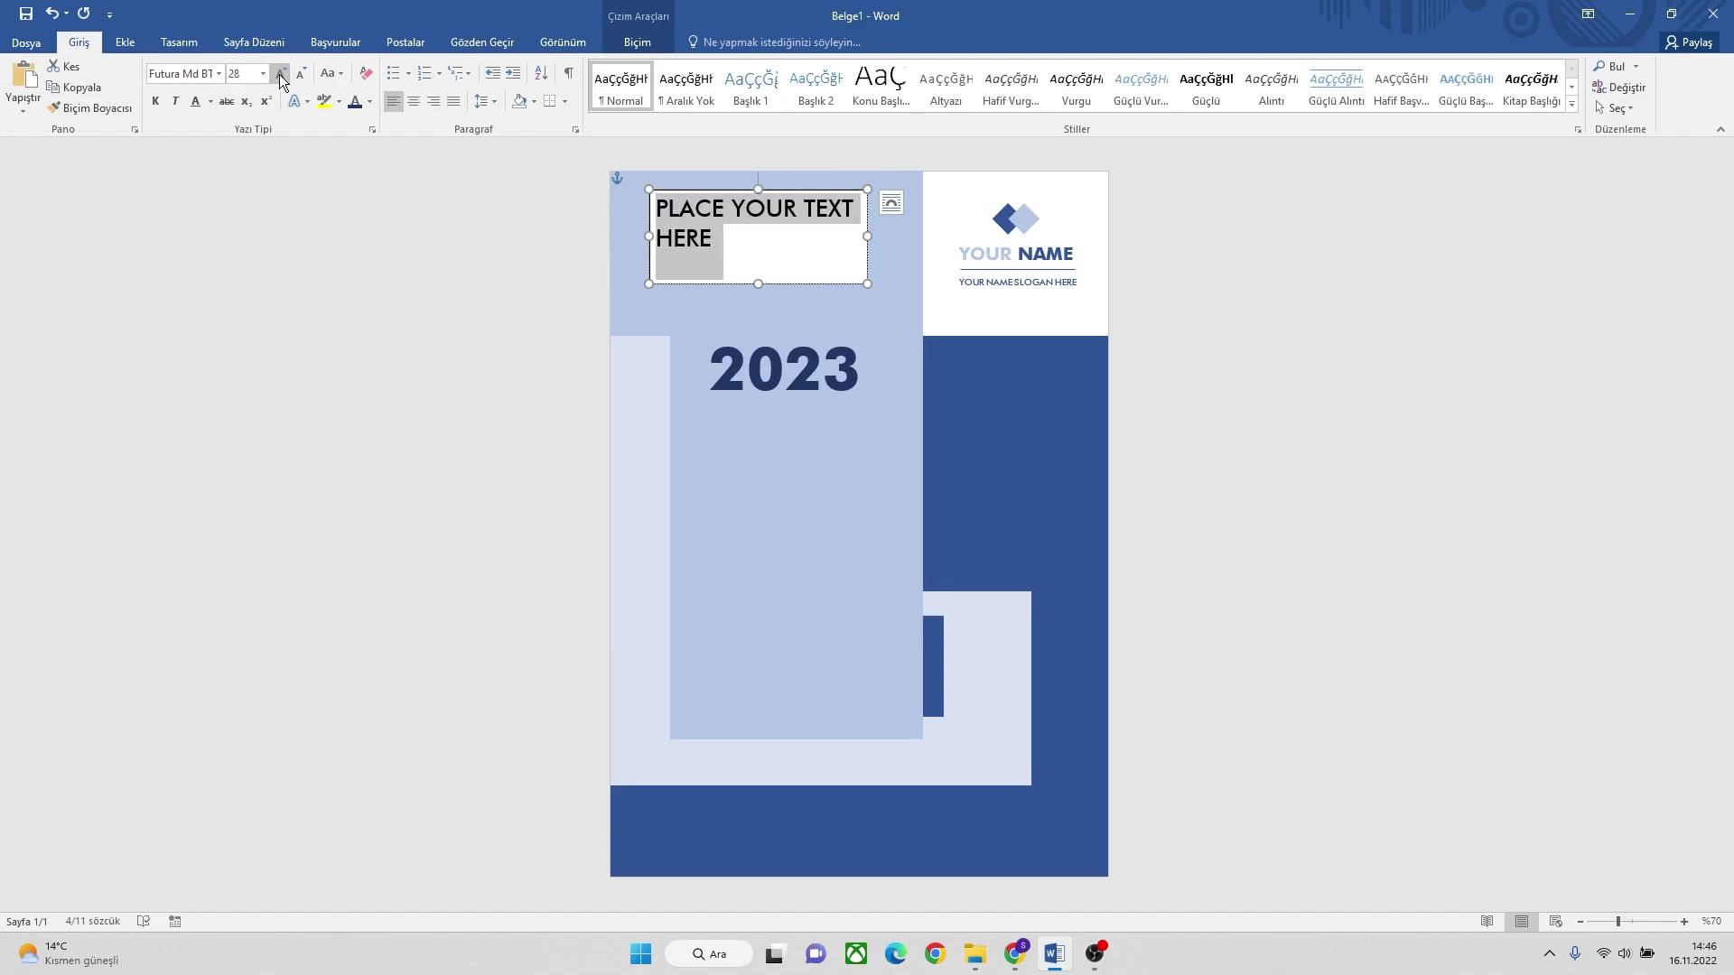
# Narrow the box, place it under 2023, size the text 30 pt, and lengthen it.
pyautogui.moveTo(867, 236); pyautogui.dragTo(801, 238)
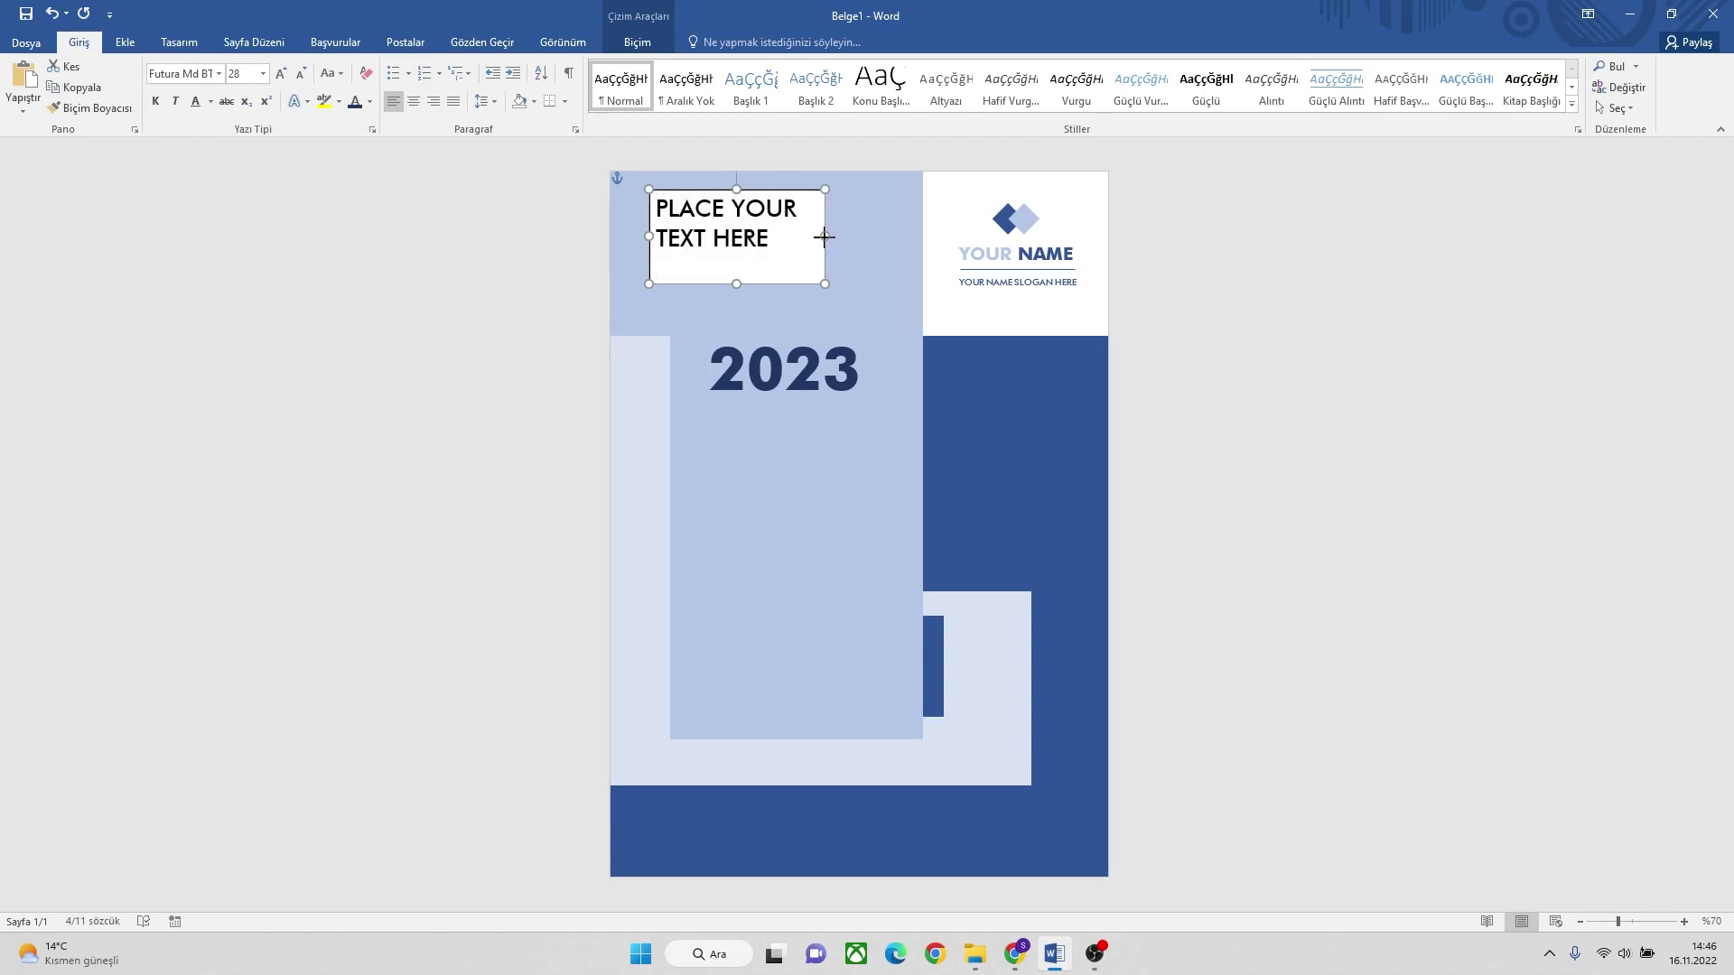
pyautogui.moveTo(736, 289); pyautogui.dragTo(801, 505)
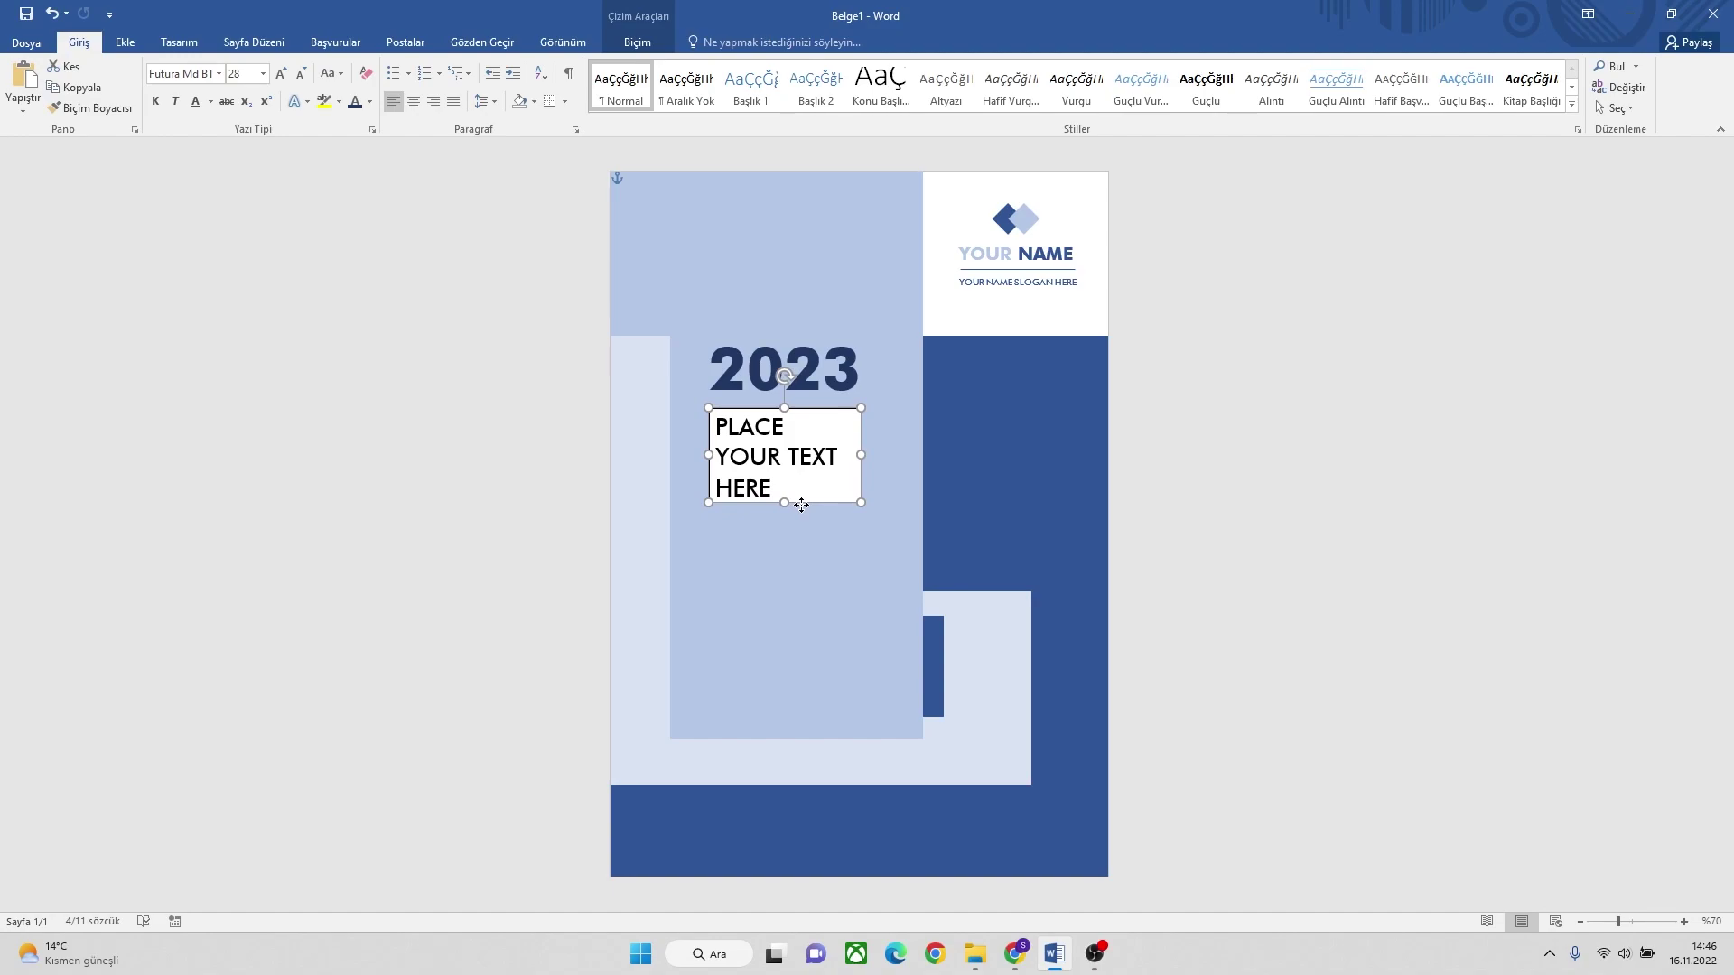
pyautogui.click(279, 76)
pyautogui.click(242, 75)
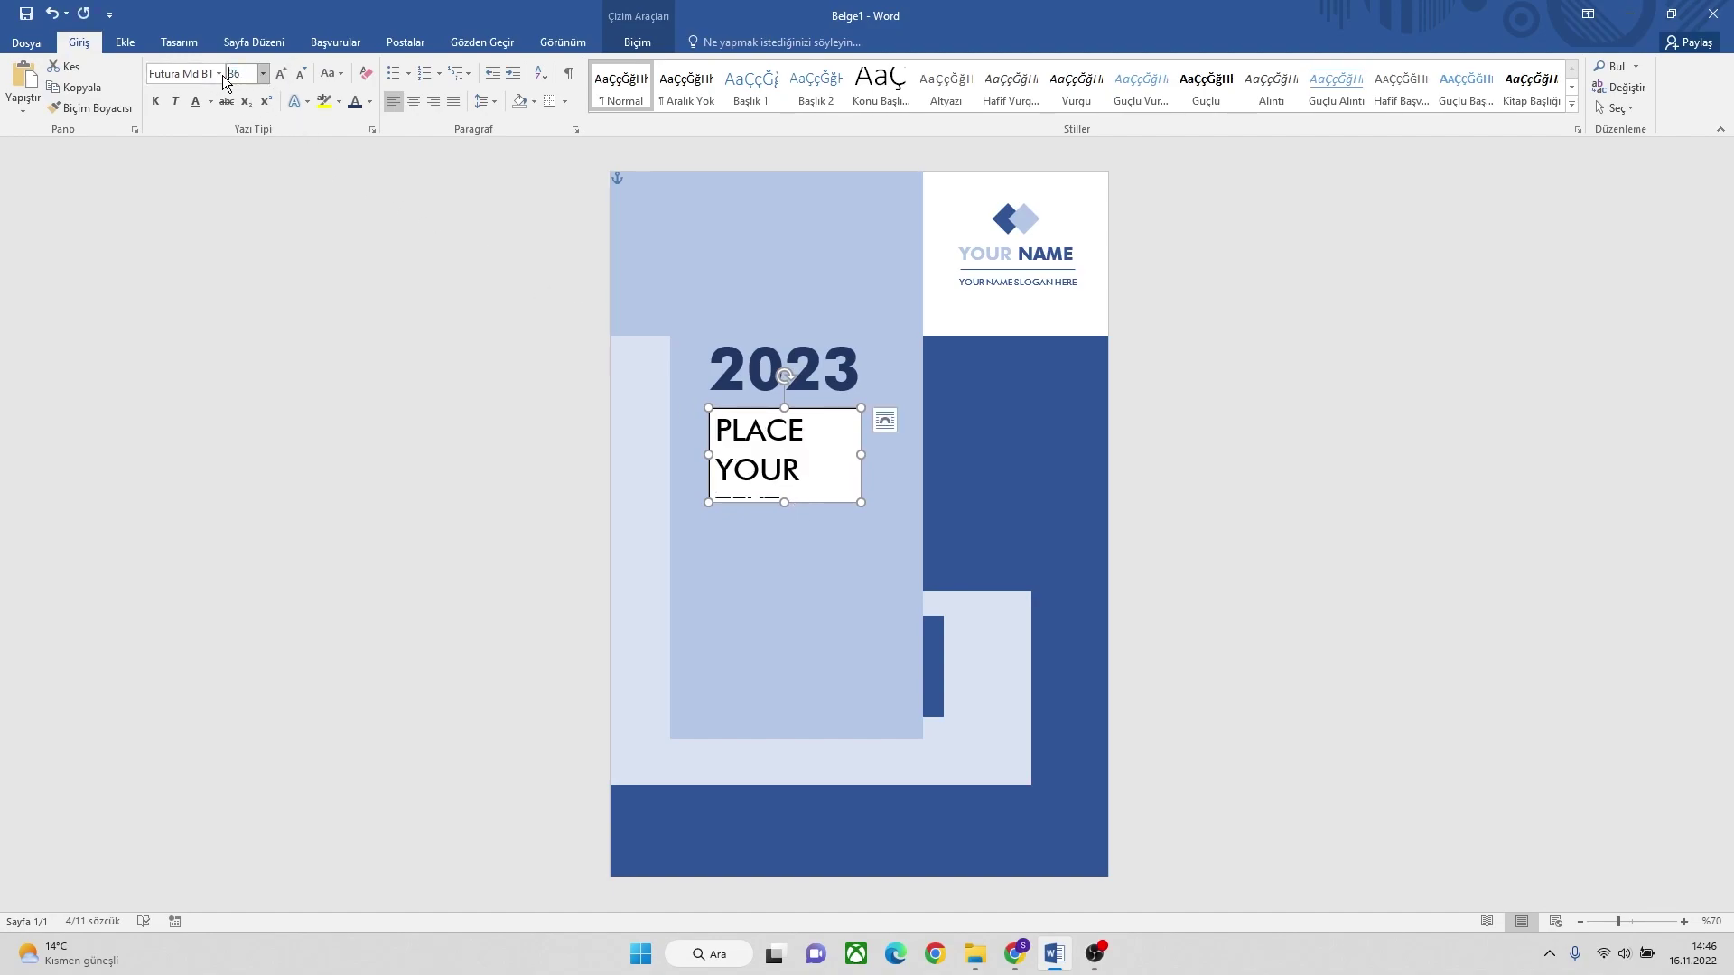
pyautogui.write('30')
pyautogui.press('Return')
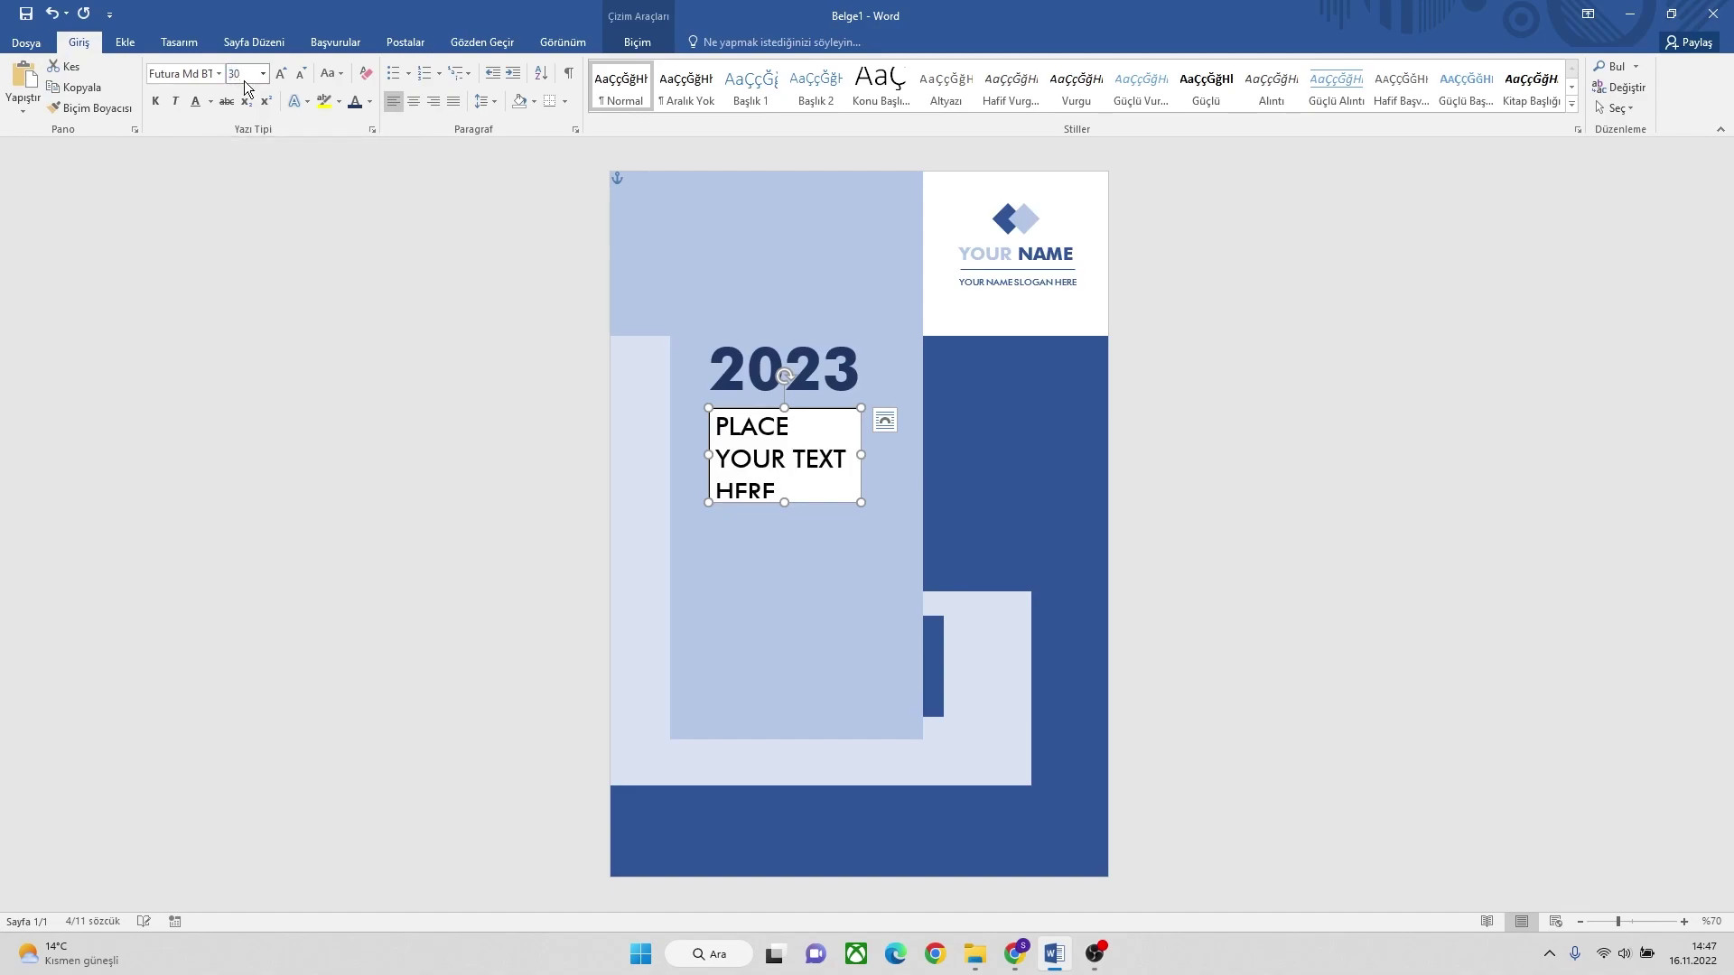
pyautogui.moveTo(784, 503)
pyautogui.mouseDown()
pyautogui.moveTo(783, 520)
pyautogui.moveTo(810, 520)
pyautogui.mouseUp()
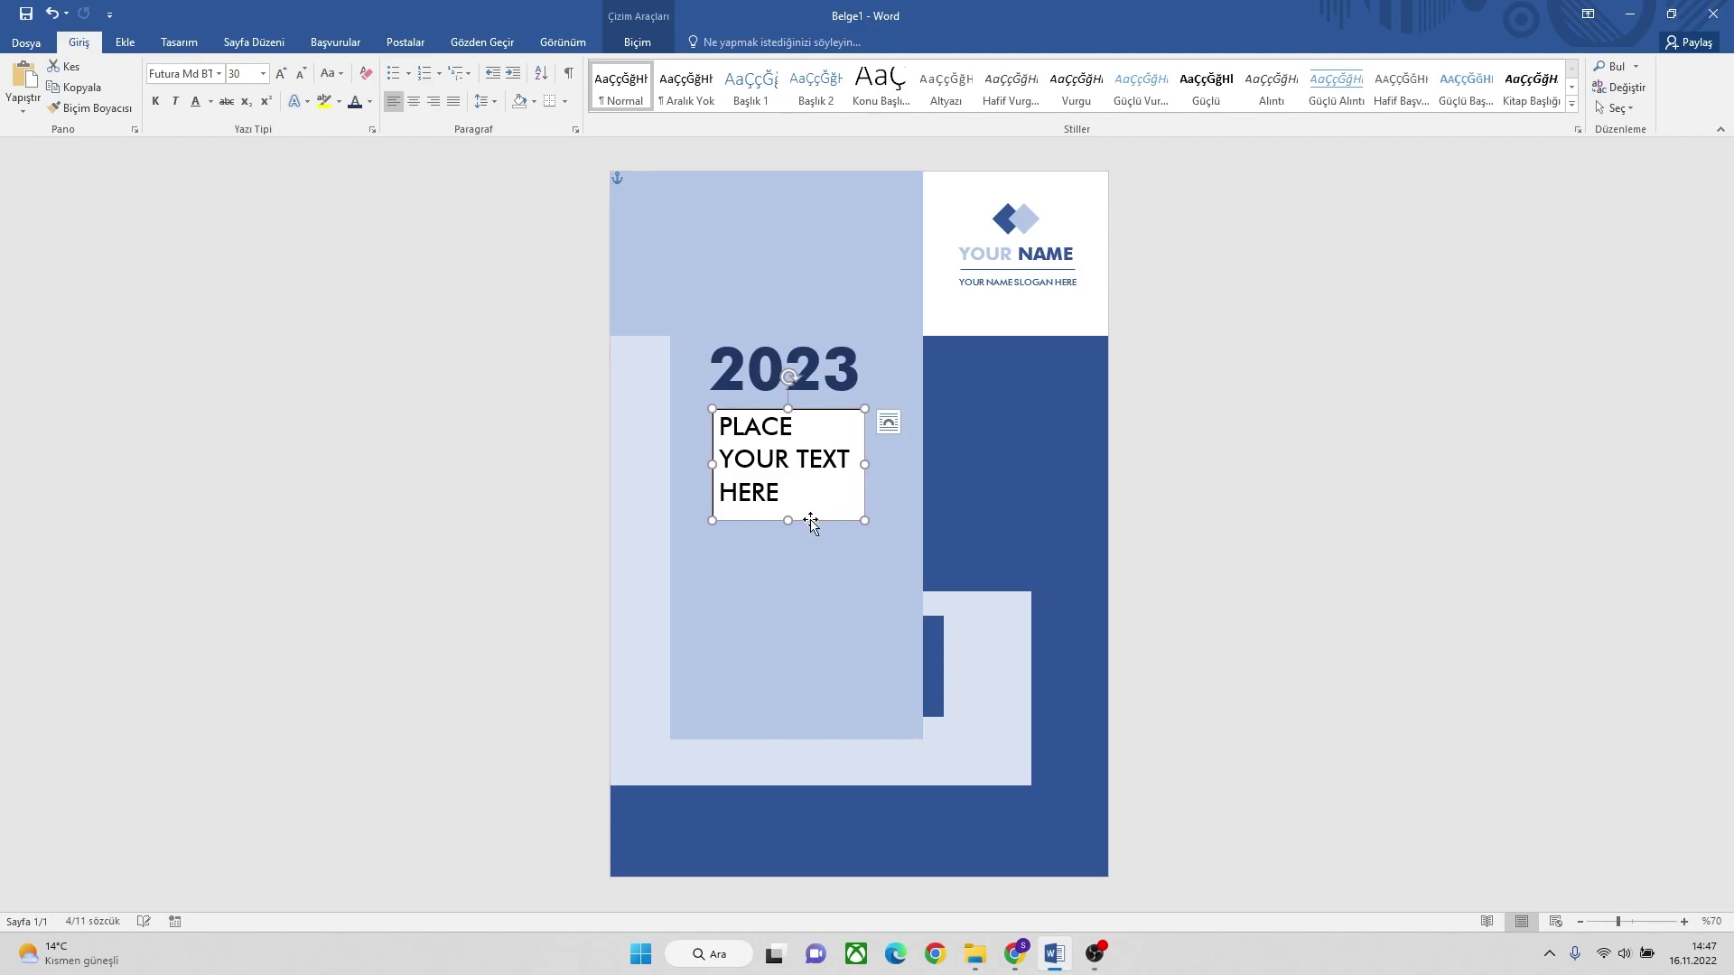
pyautogui.click(632, 46)
# Remove the placeholder box's fill and outline.
pyautogui.click(669, 68)
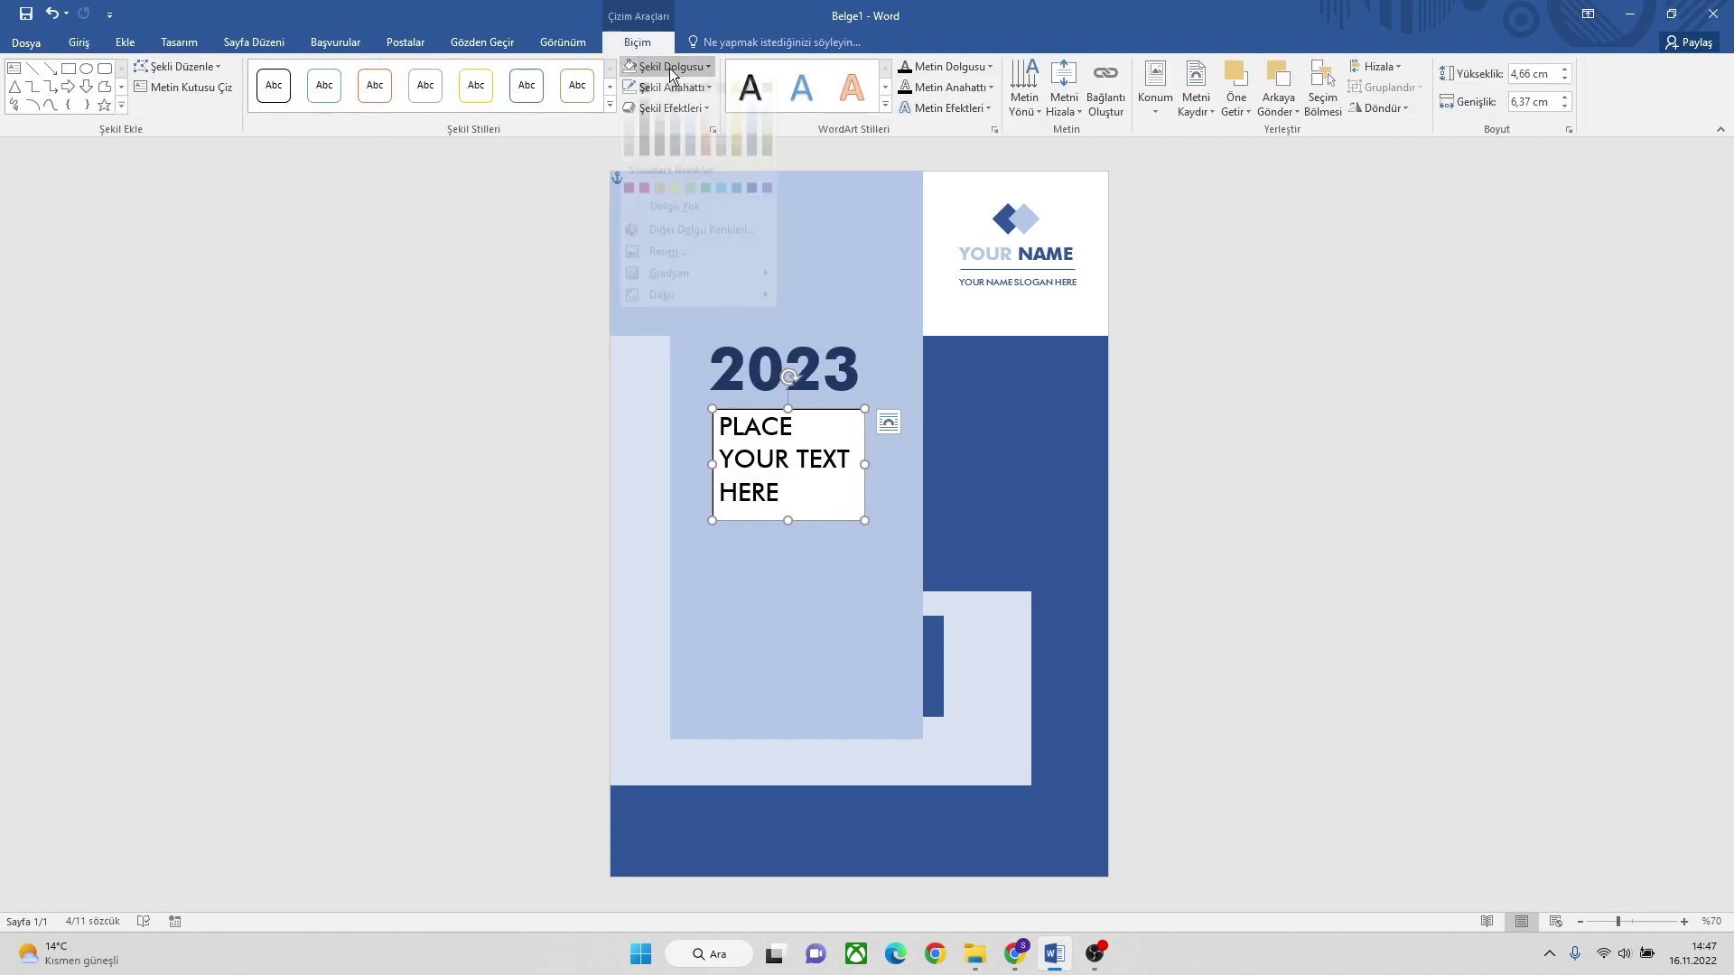
pyautogui.click(681, 232)
pyautogui.click(669, 66)
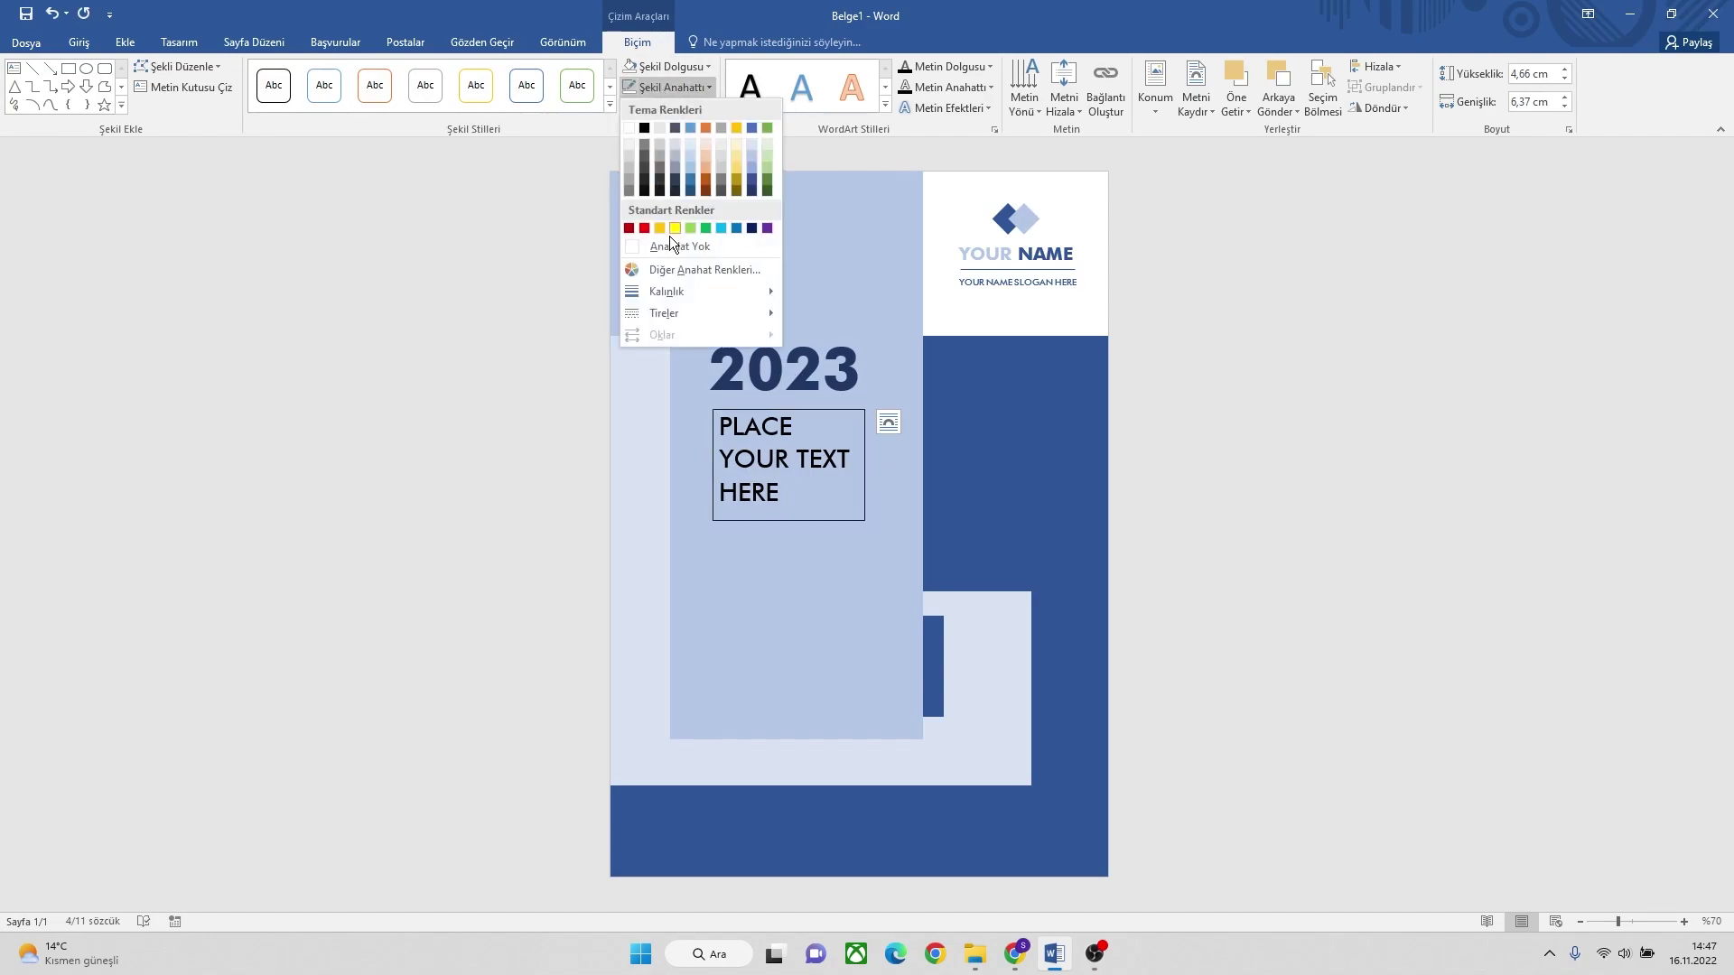
pyautogui.click(672, 248)
# Make the PLACE YOUR TEXT HERE text white at 32 pt.
pyautogui.click(79, 45)
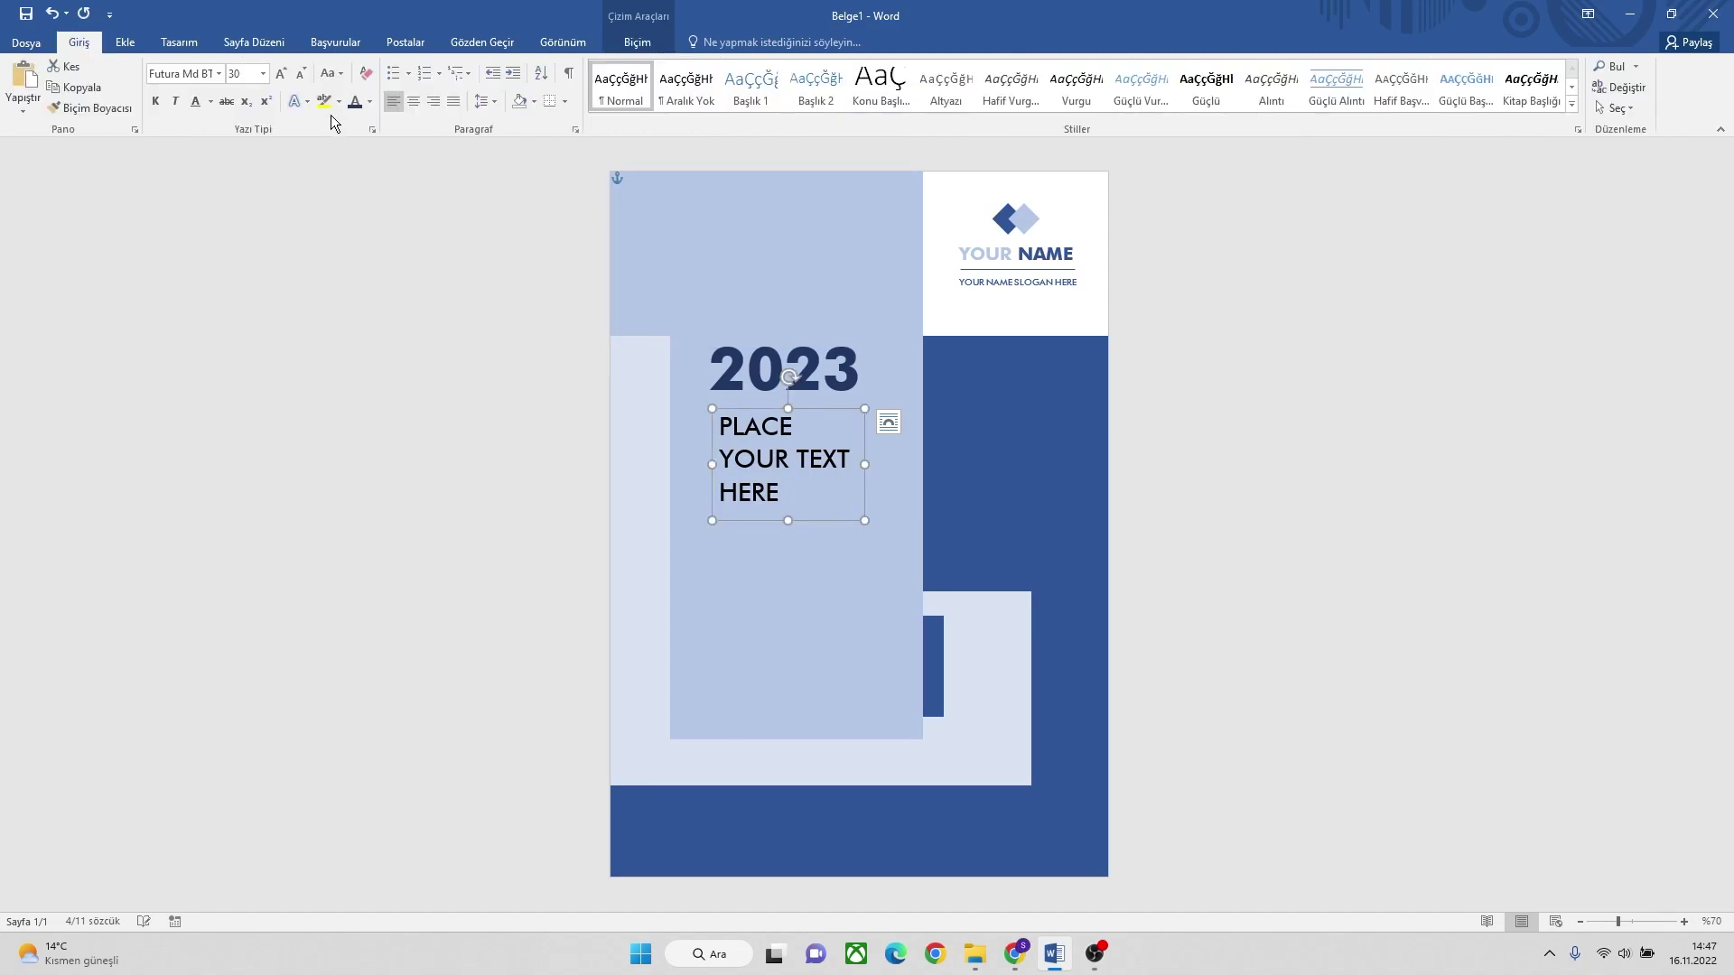
pyautogui.click(370, 101)
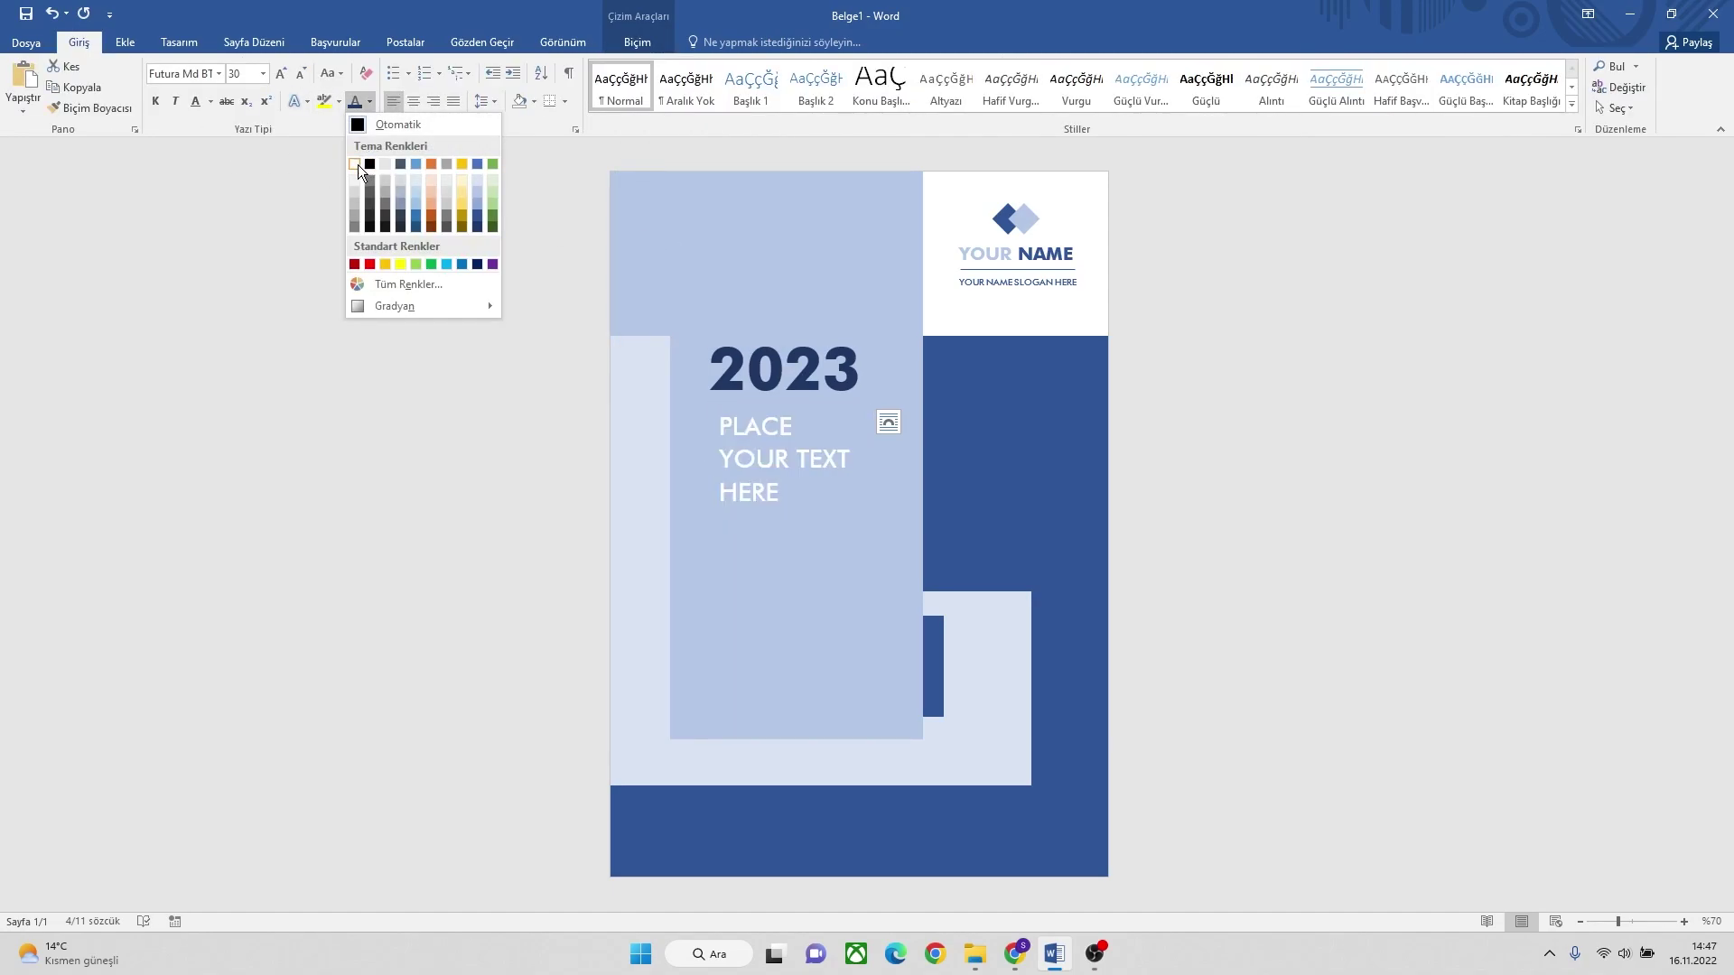
pyautogui.click(354, 164)
pyautogui.click(242, 75)
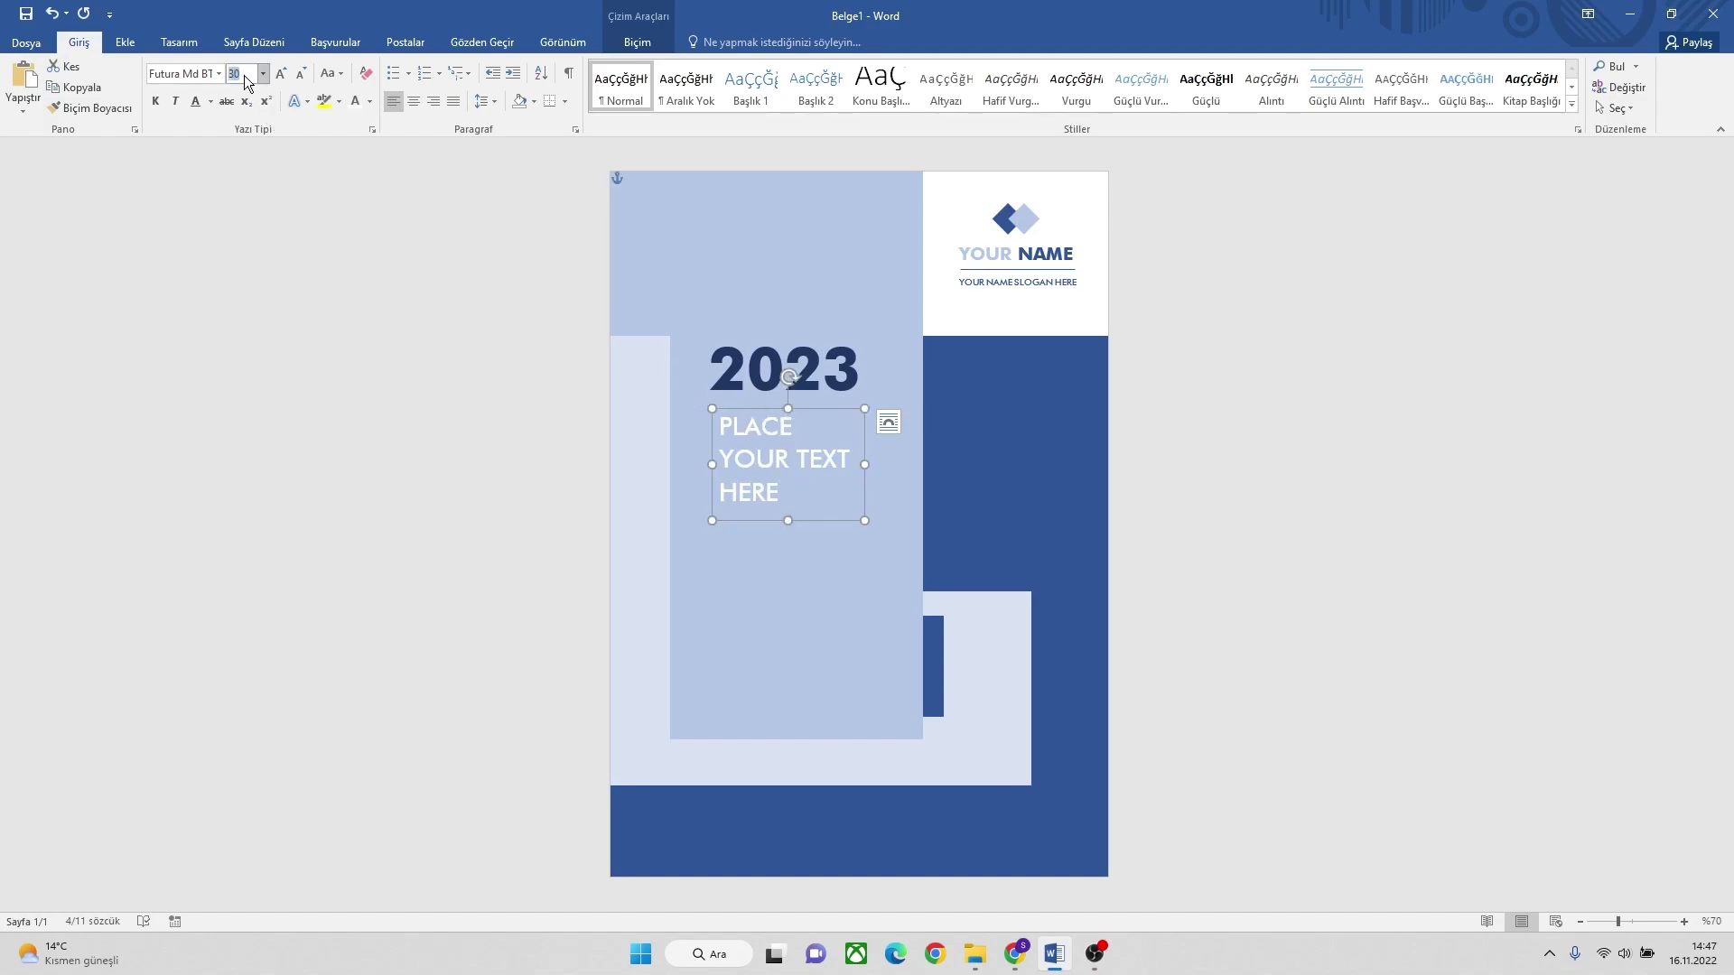
pyautogui.write('32')
pyautogui.press('Return')
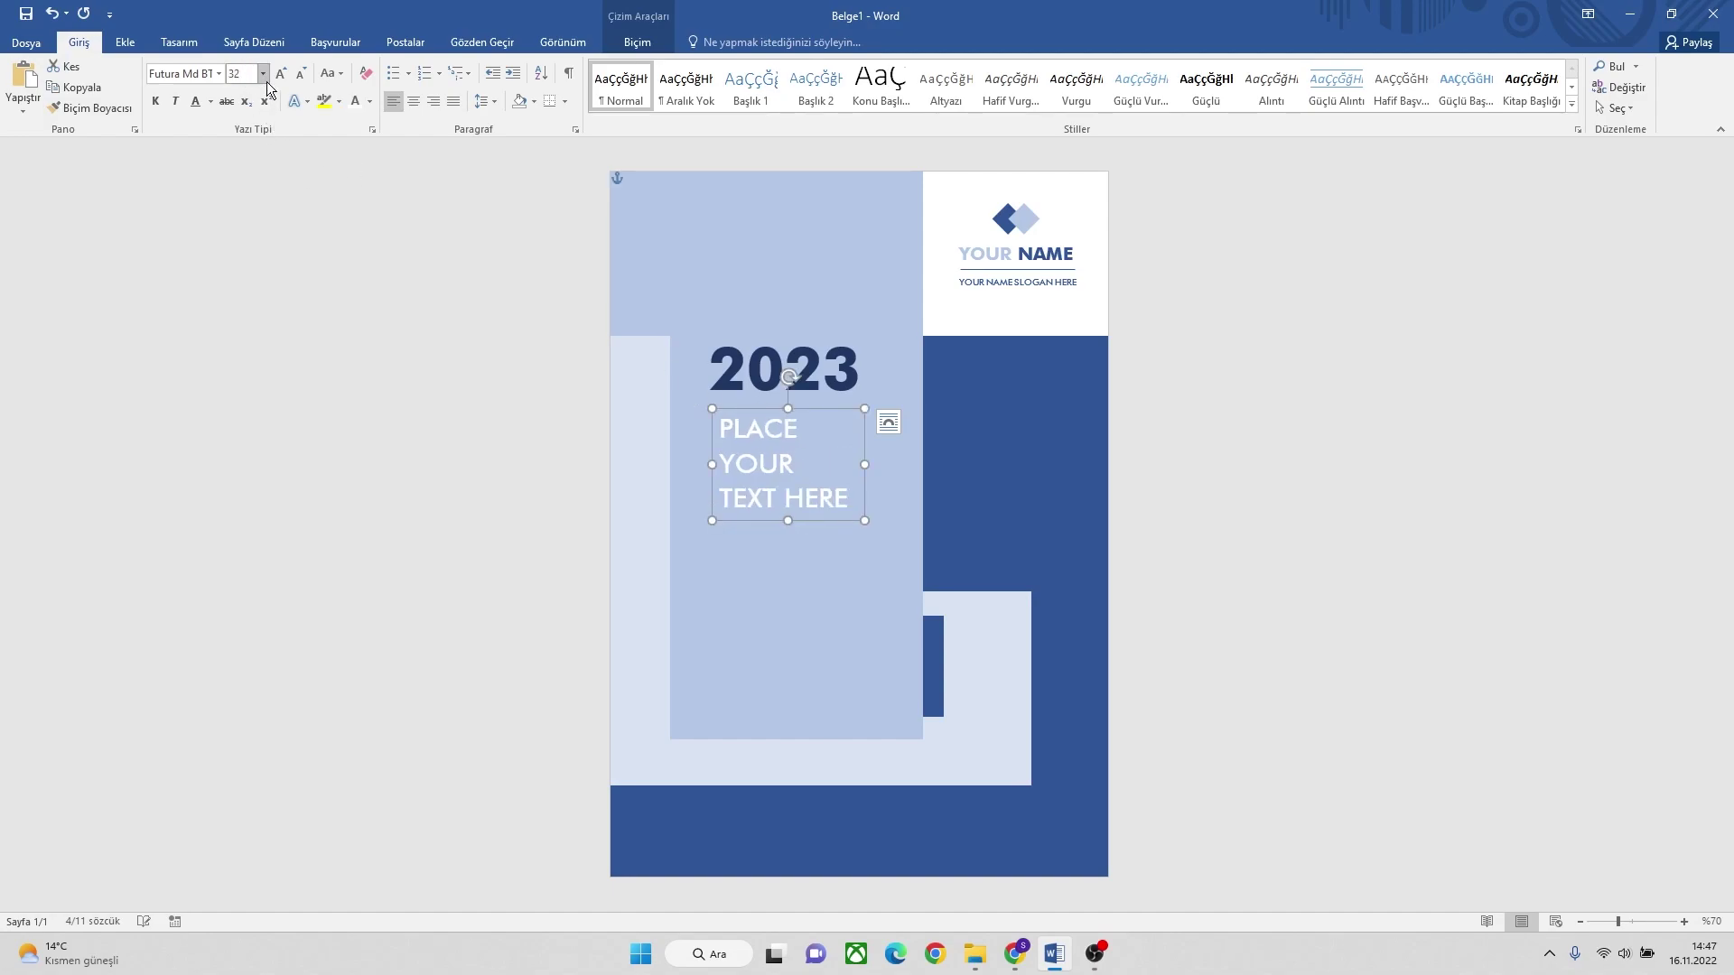
# Widen and lengthen the box slightly and nudge it left beneath 2023.
pyautogui.moveTo(863, 464); pyautogui.dragTo(873, 464)
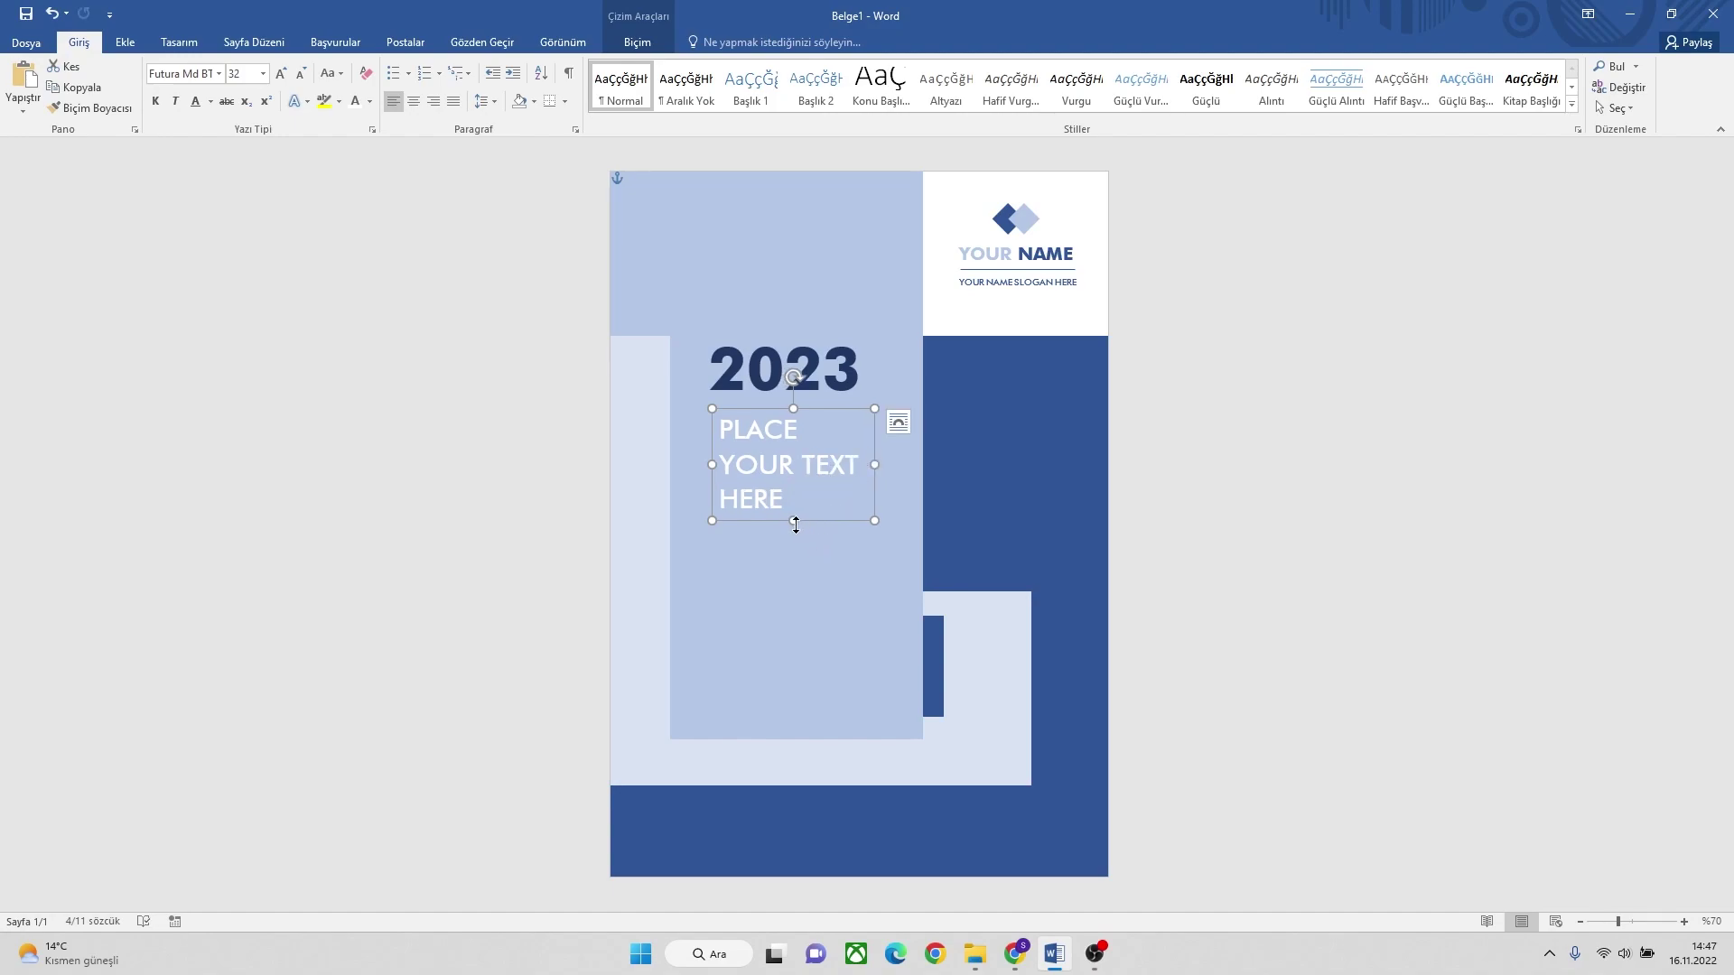
pyautogui.moveTo(792, 521); pyautogui.dragTo(791, 528)
pyautogui.moveTo(812, 408); pyautogui.dragTo(808, 408)
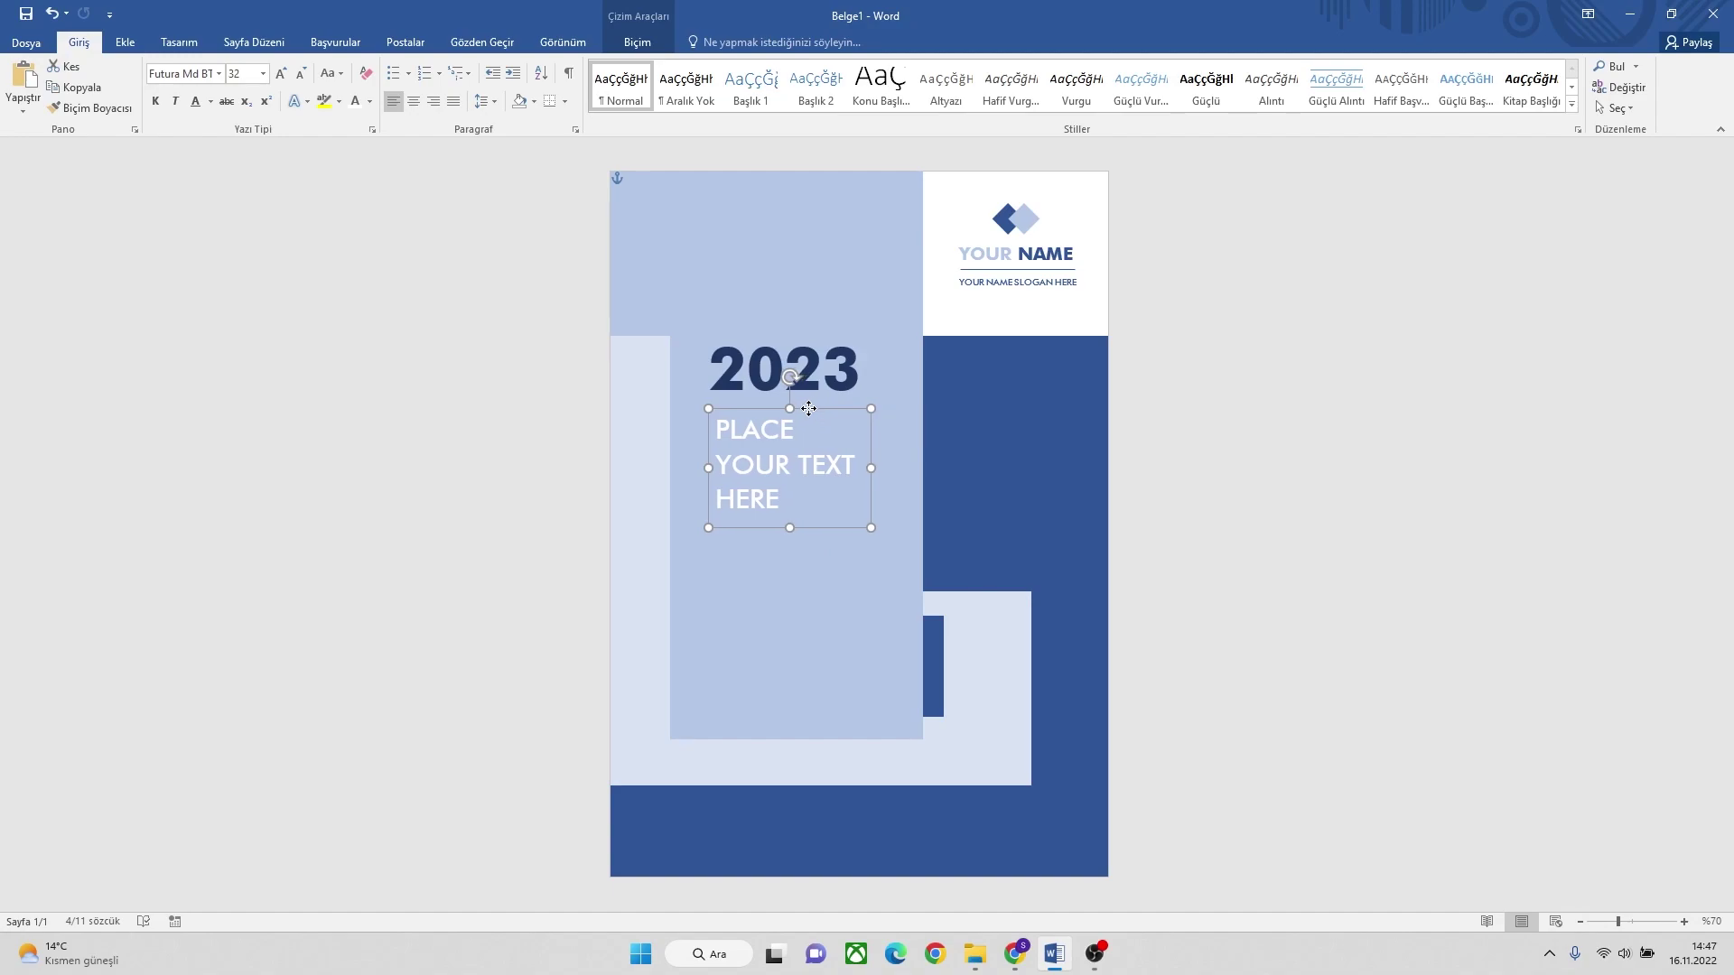
pyautogui.click(785, 580)
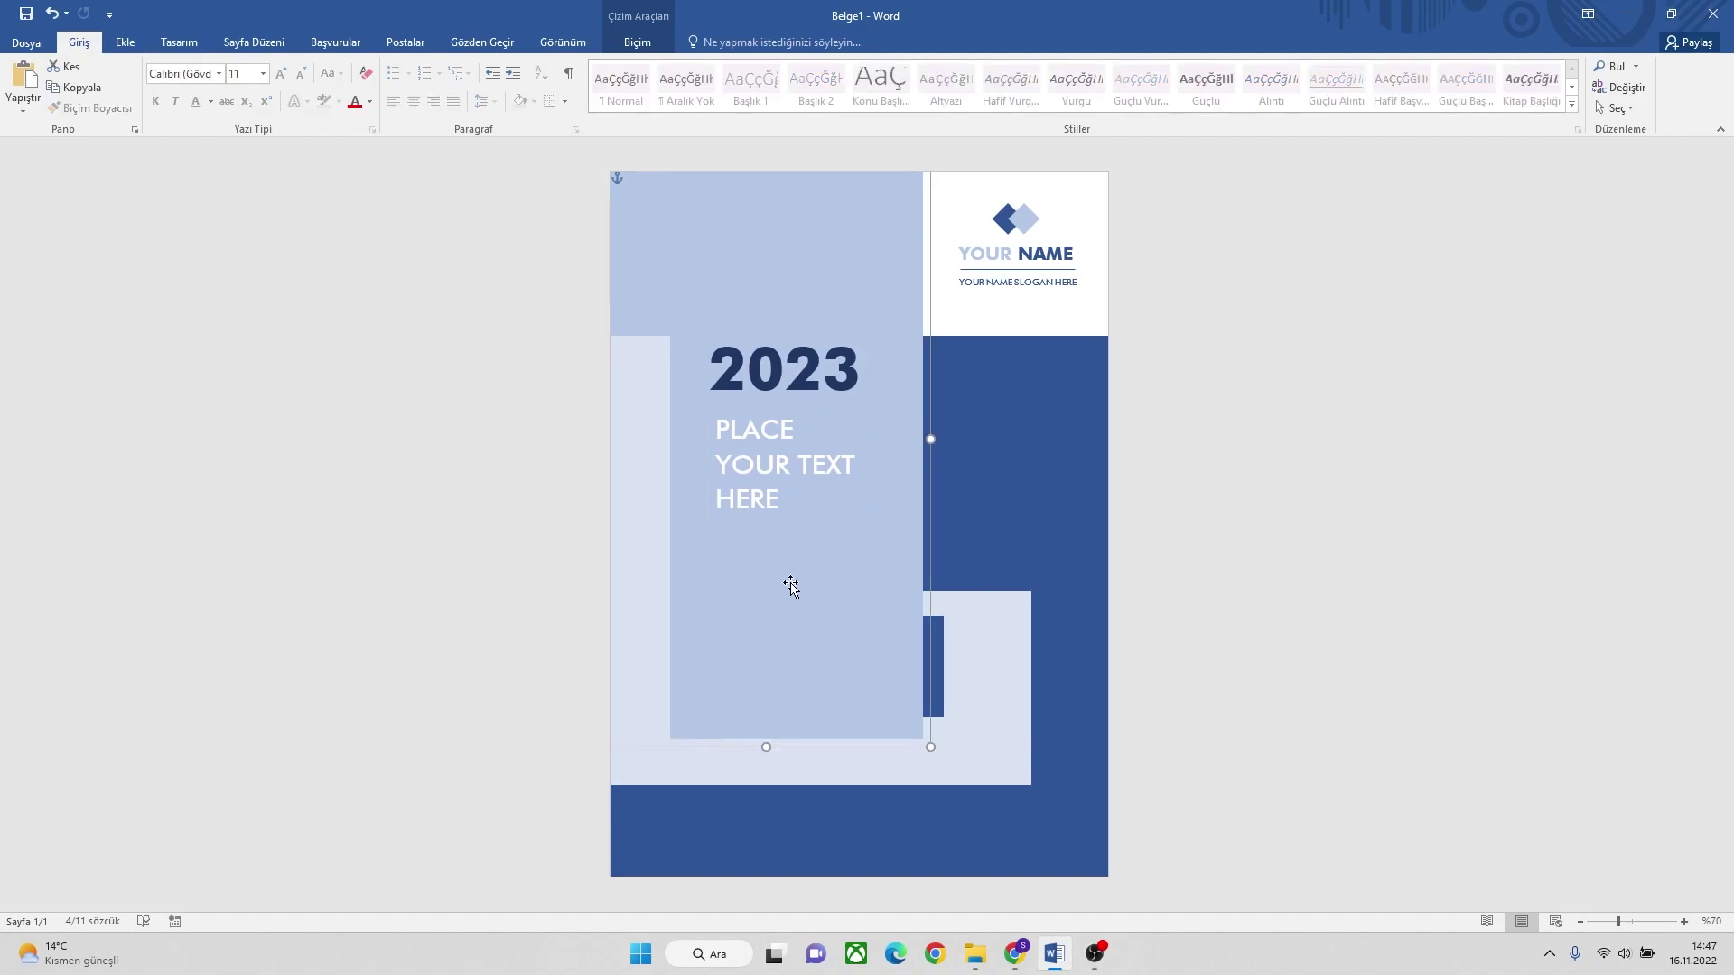
# Draw a text box and fill it with lorem ipsum paragraphs using =LOREM().
pyautogui.click(124, 43)
pyautogui.click(1023, 88)
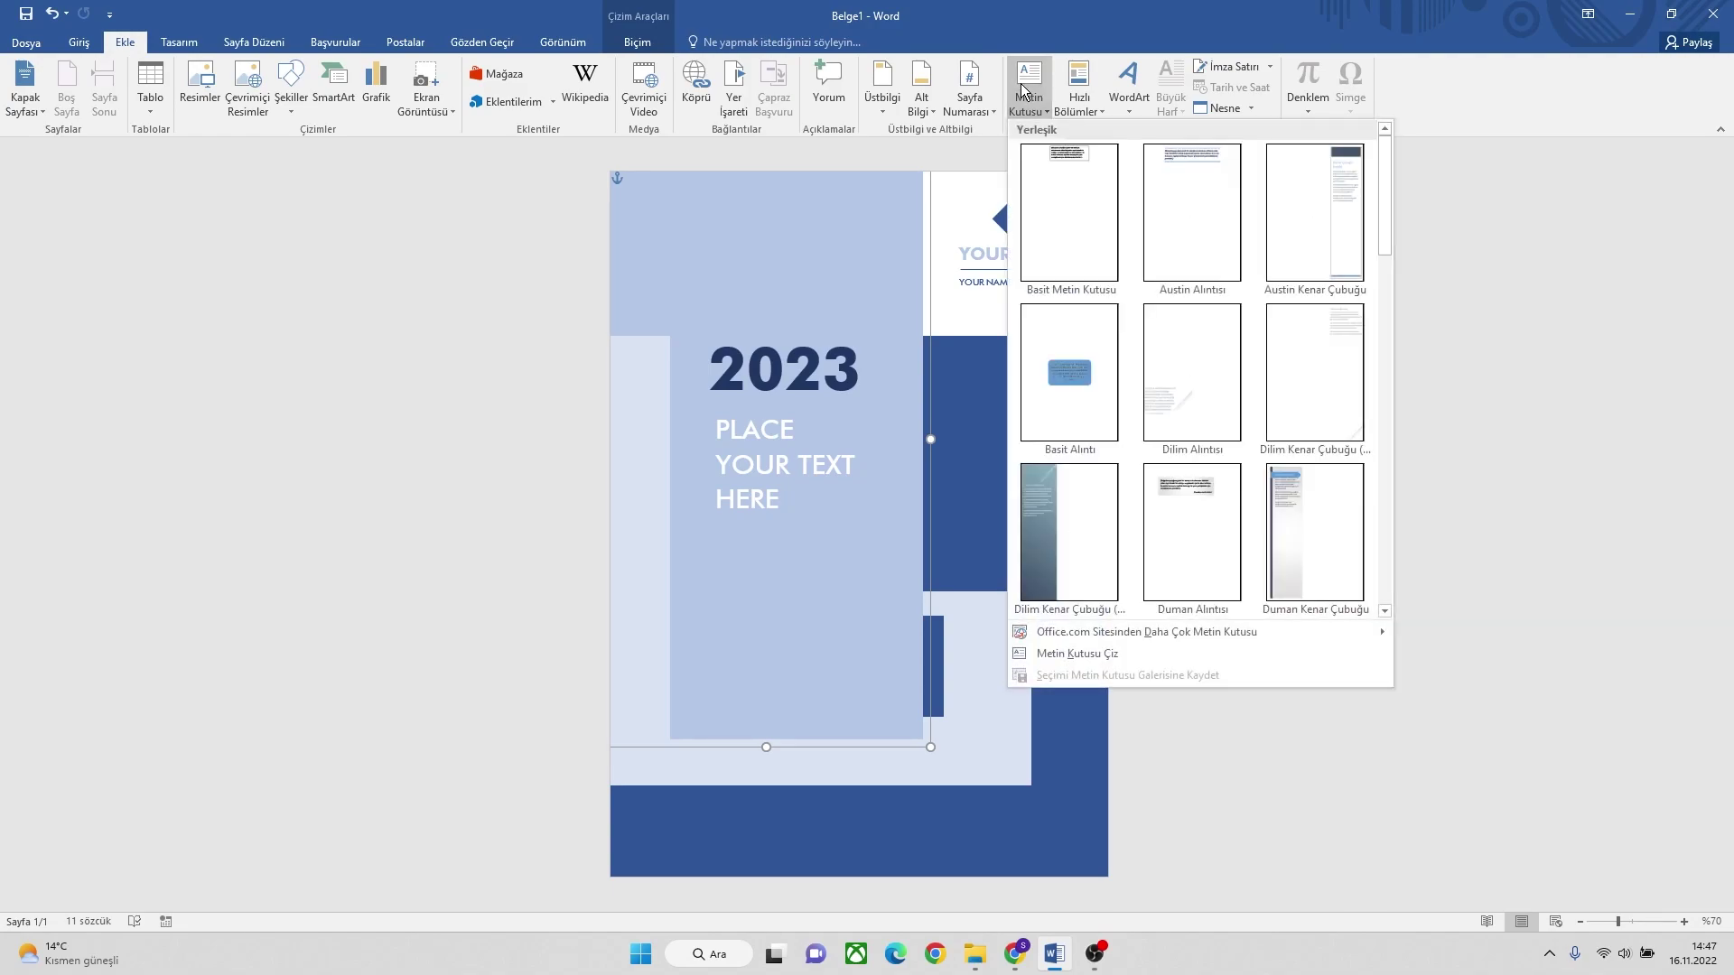
pyautogui.click(1065, 651)
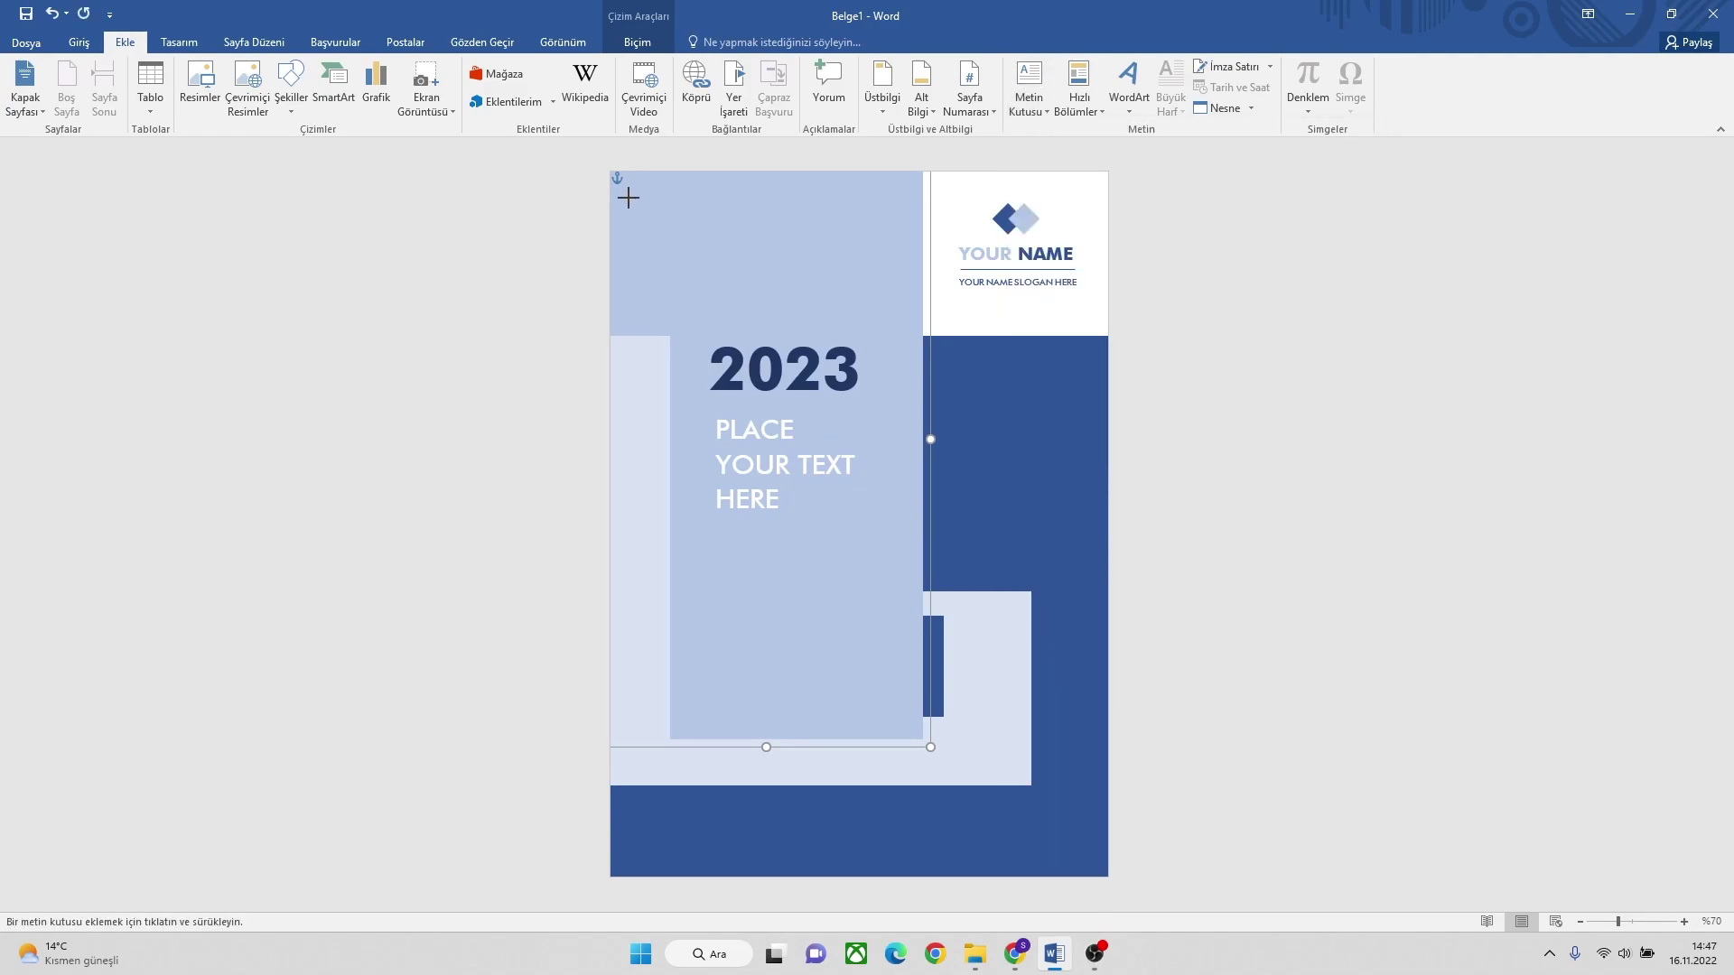
pyautogui.moveTo(629, 198); pyautogui.dragTo(864, 275)
pyautogui.write('=LOREM()')
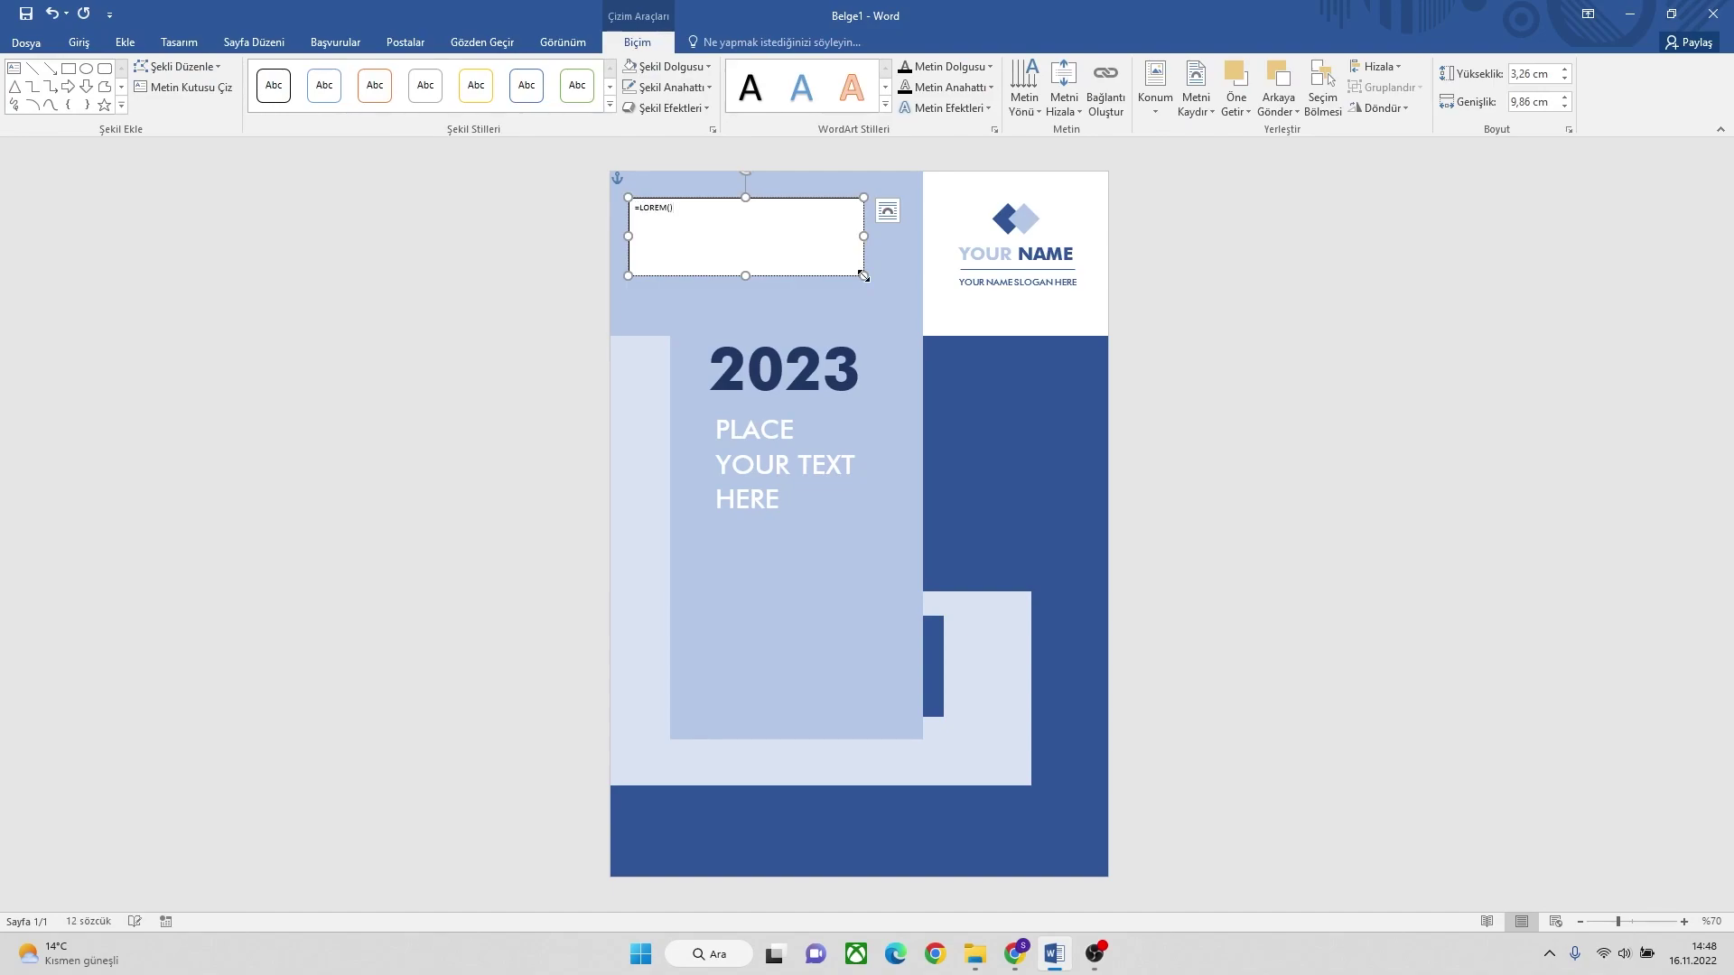
pyautogui.press('Return')
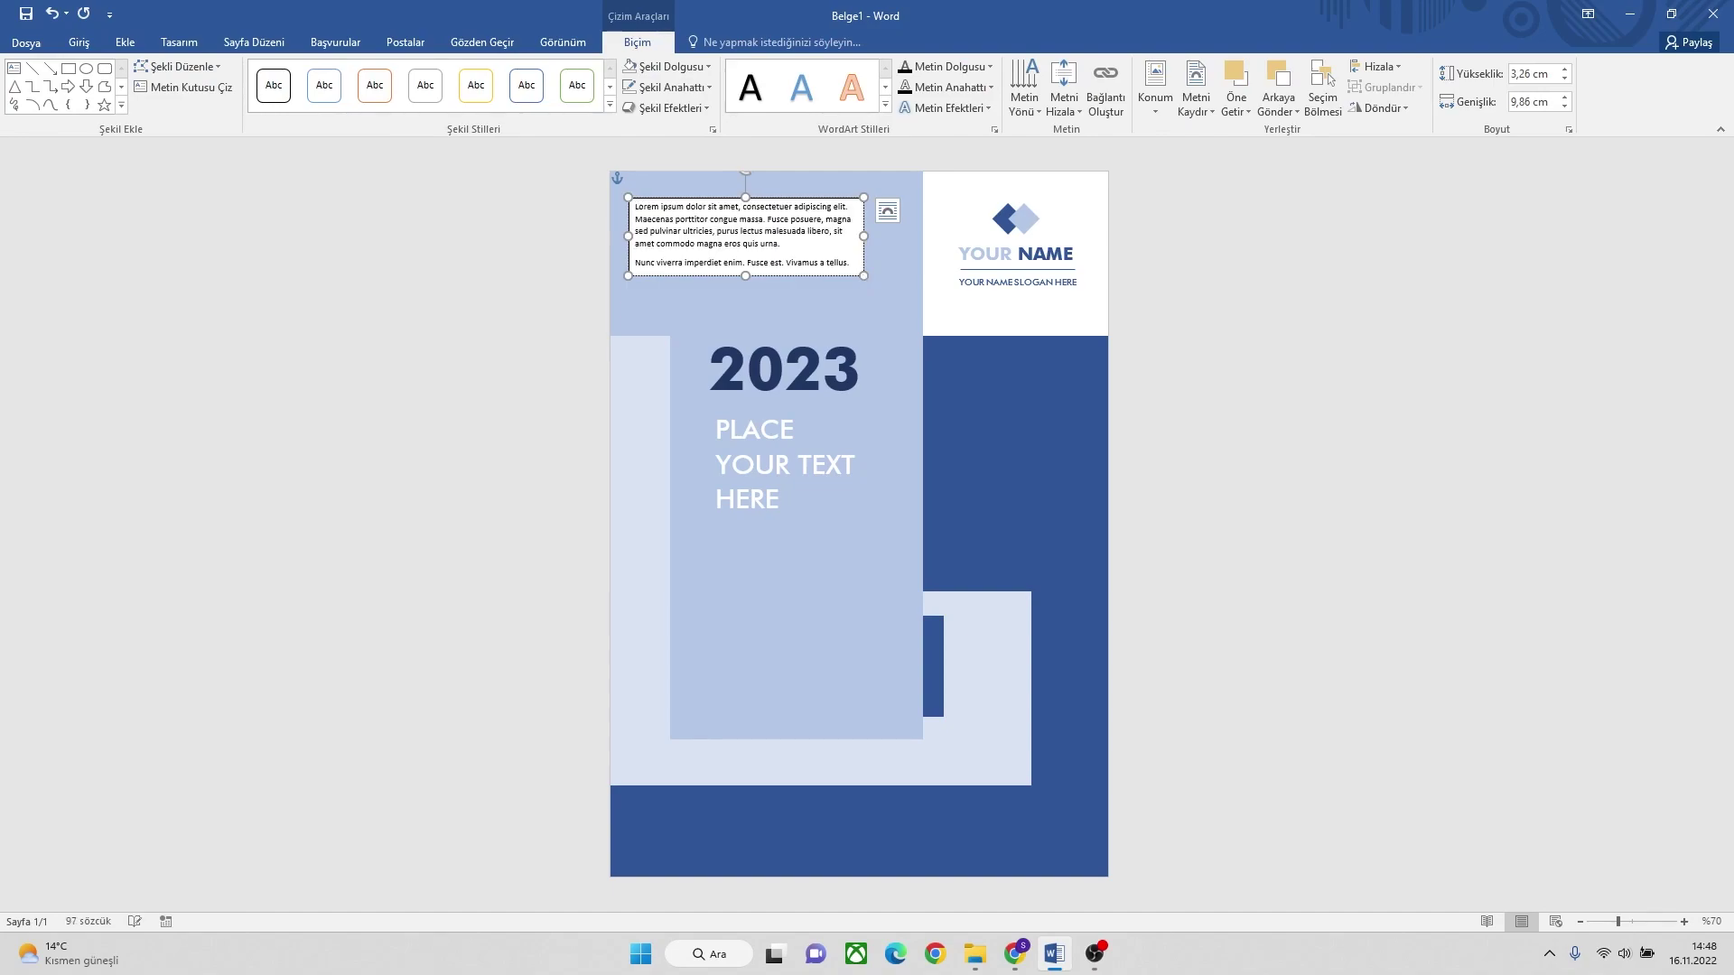
# Delete the extra paragraphs and shrink the box to fit one lorem paragraph.
pyautogui.moveTo(746, 277); pyautogui.dragTo(751, 467)
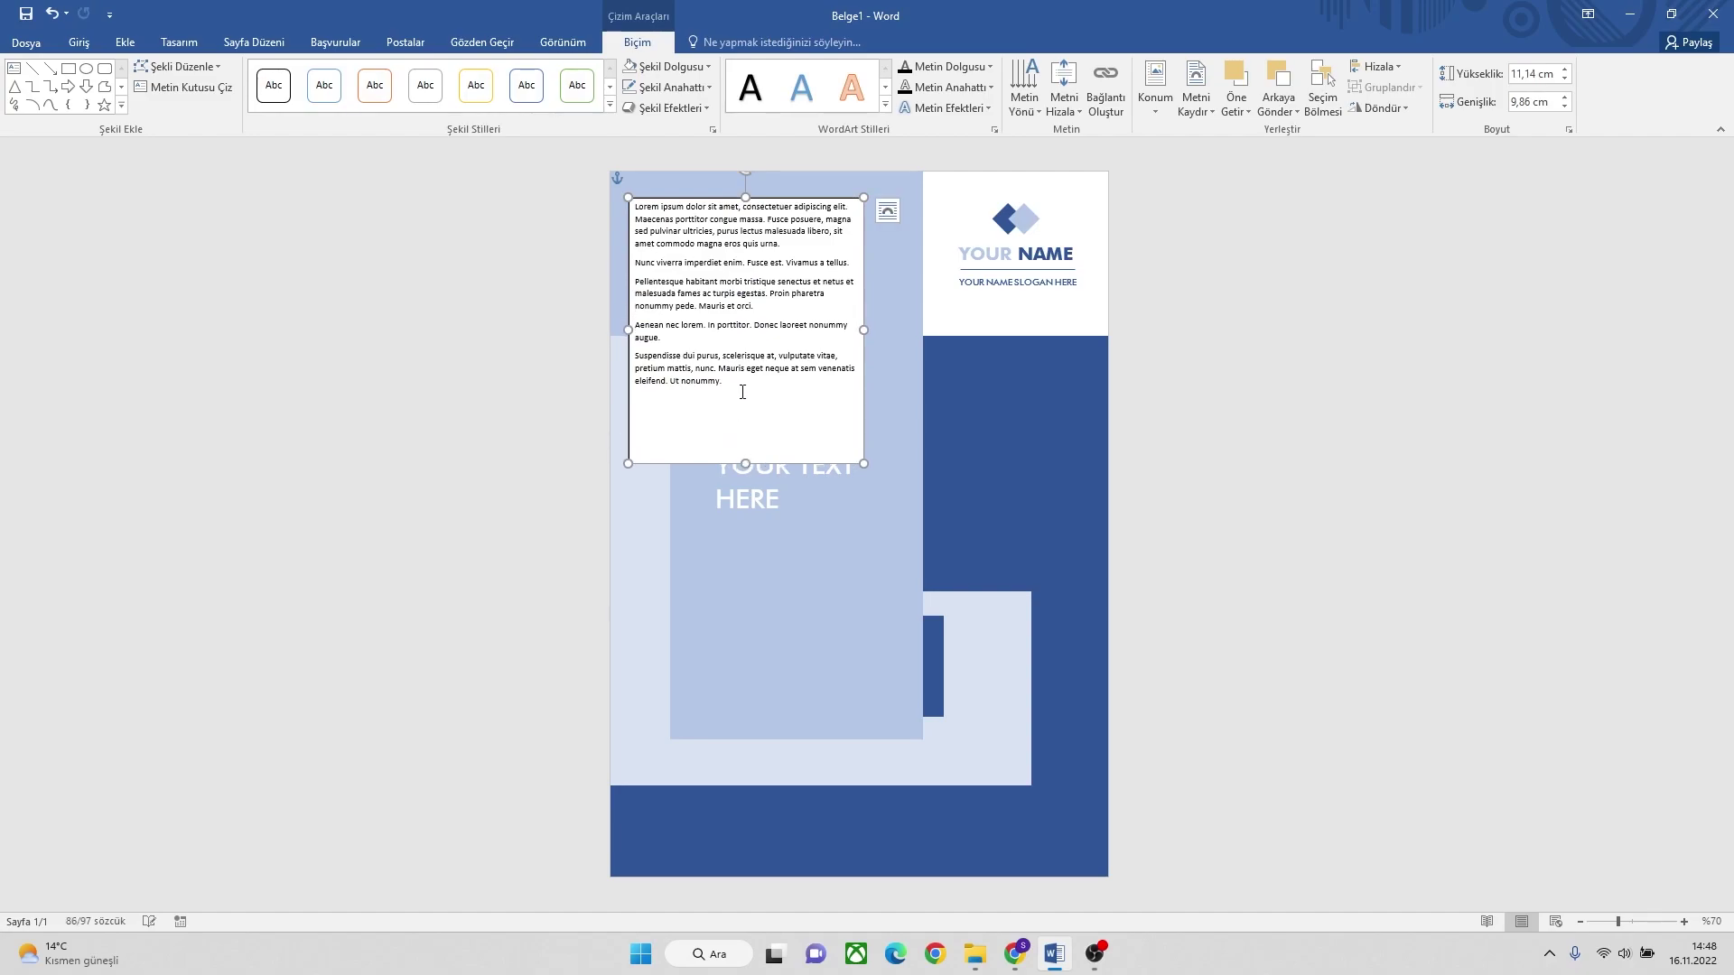
pyautogui.moveTo(729, 383); pyautogui.dragTo(600, 287)
pyautogui.press('Delete')
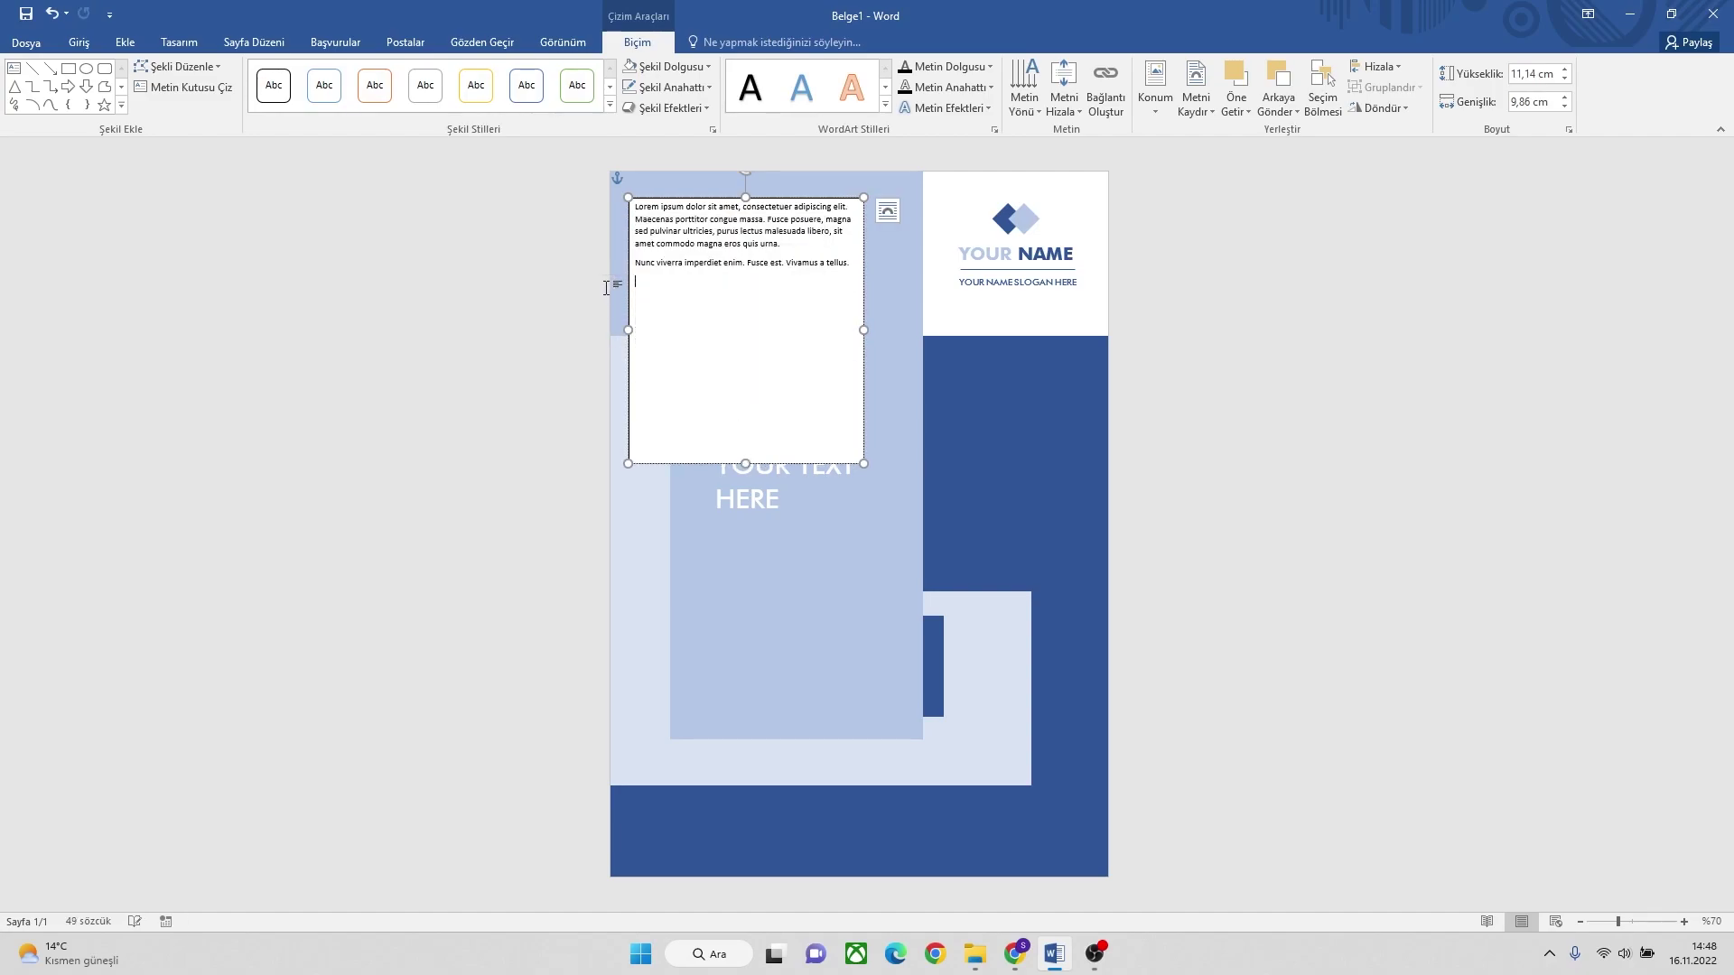
pyautogui.moveTo(859, 265); pyautogui.dragTo(611, 267)
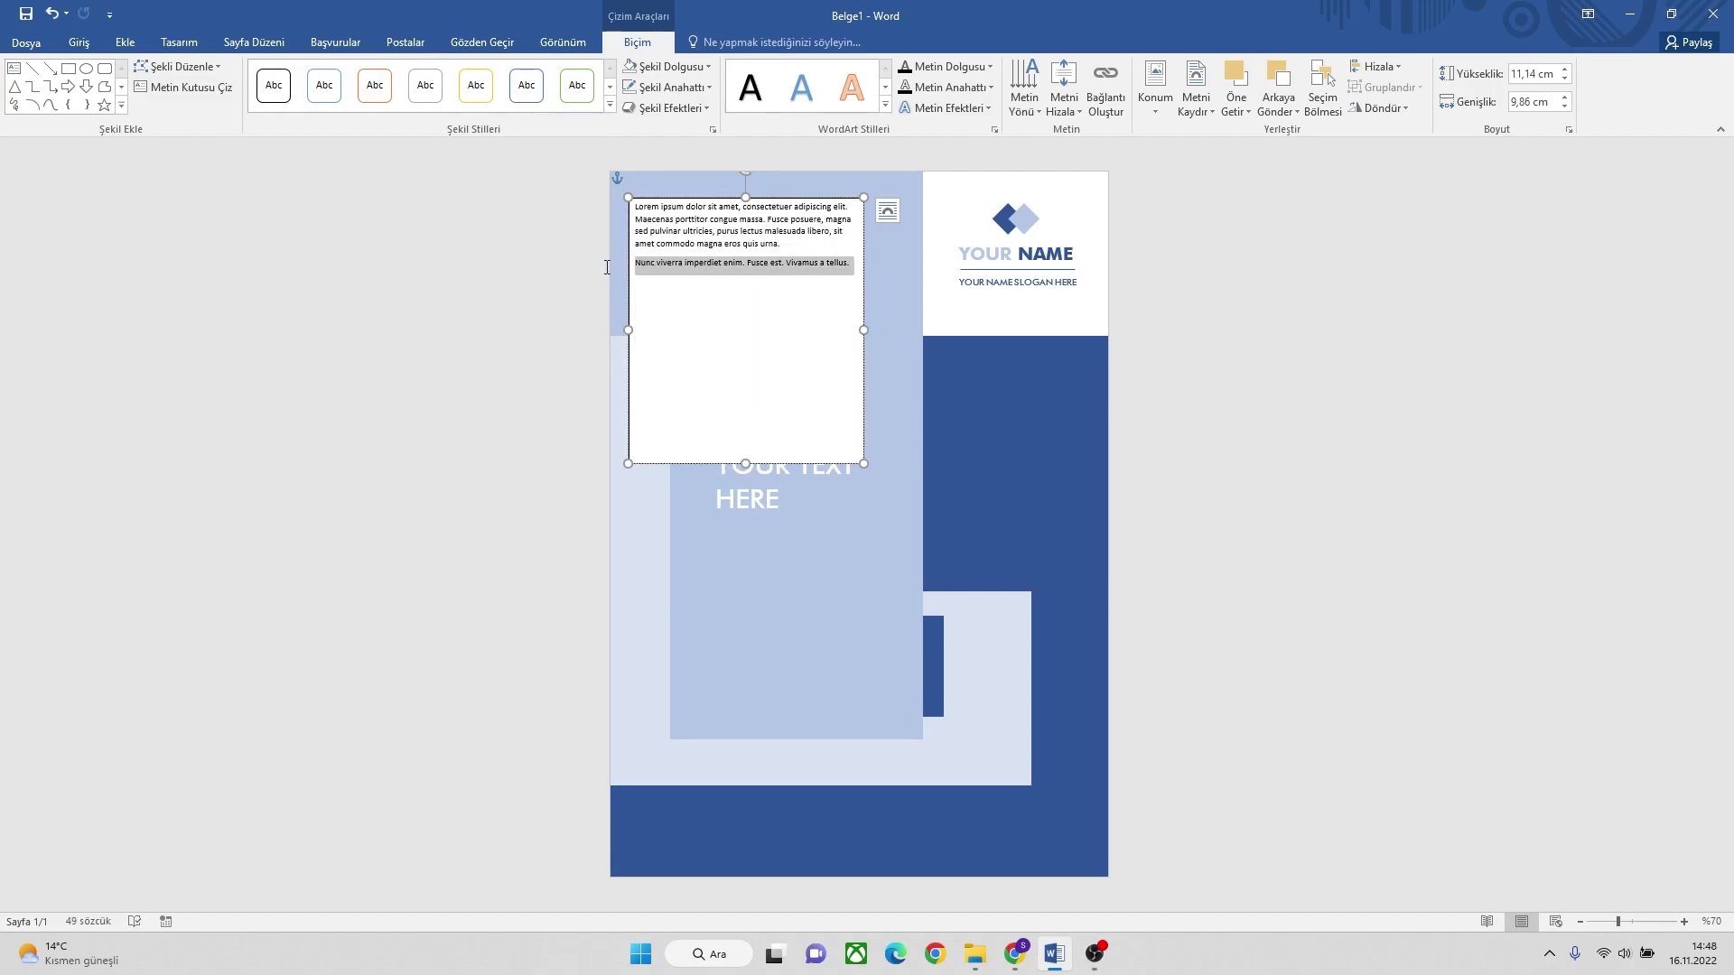
pyautogui.press('BackSpace')
pyautogui.press('BackSpace')
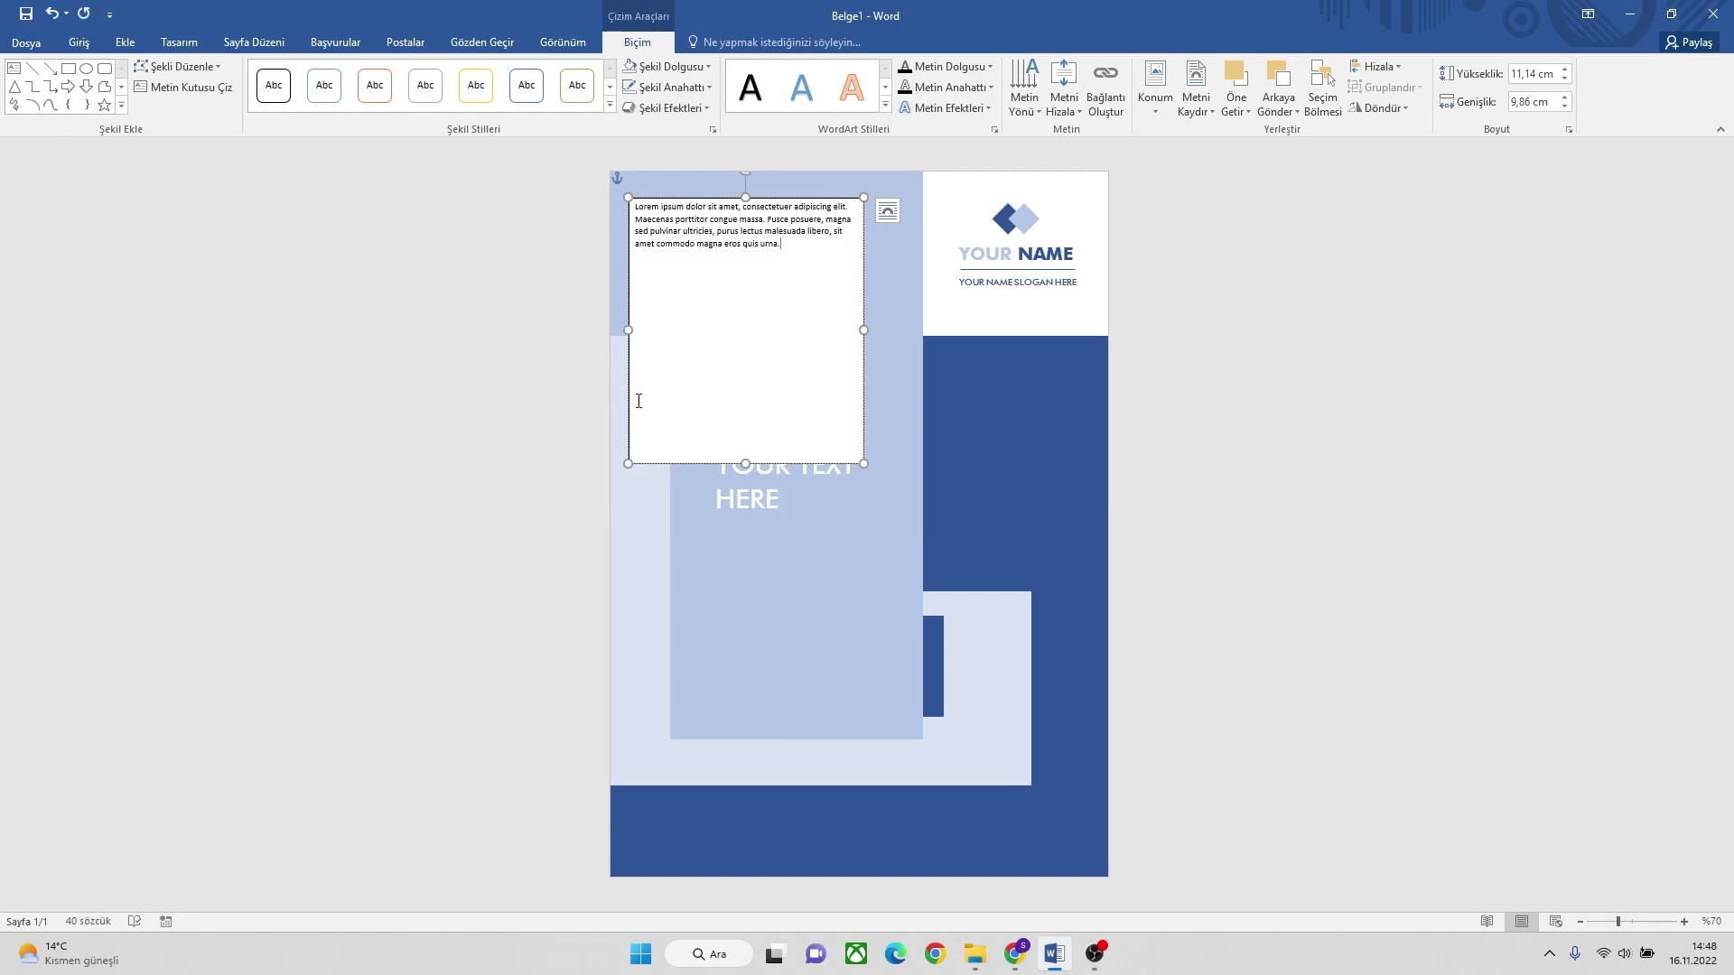
pyautogui.moveTo(745, 463); pyautogui.dragTo(745, 258)
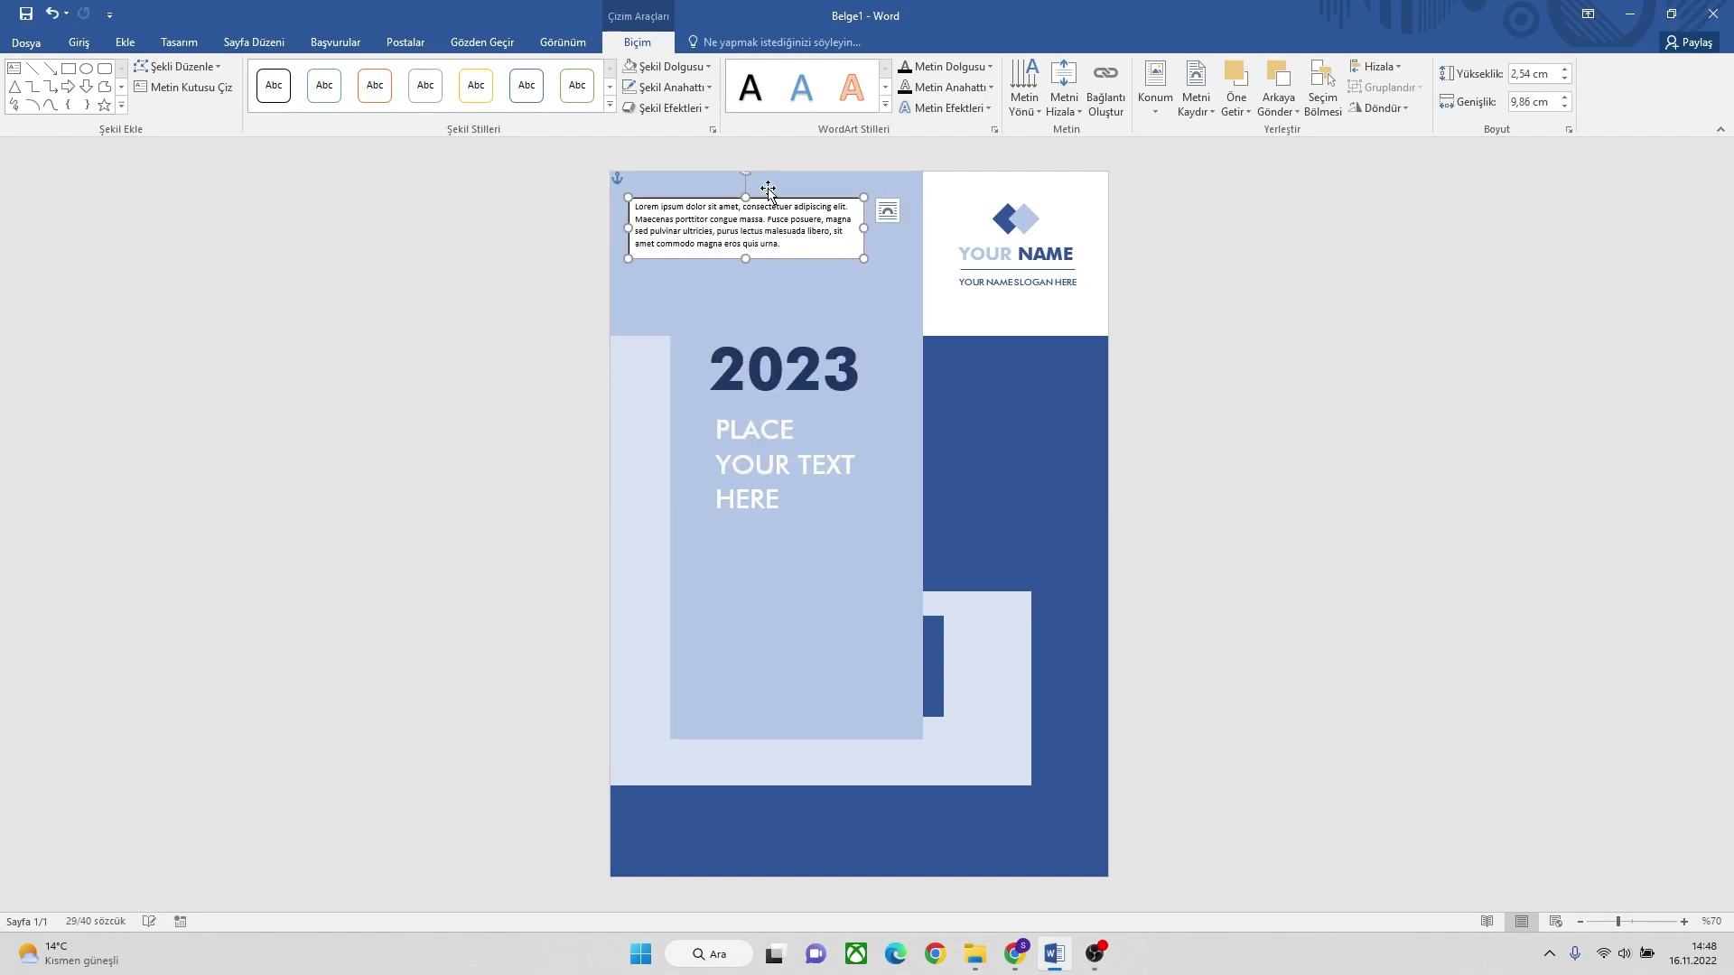
# Move the lorem box below PLACE YOUR TEXT HERE and narrow it to 7.62 cm.
pyautogui.moveTo(768, 191); pyautogui.dragTo(851, 547)
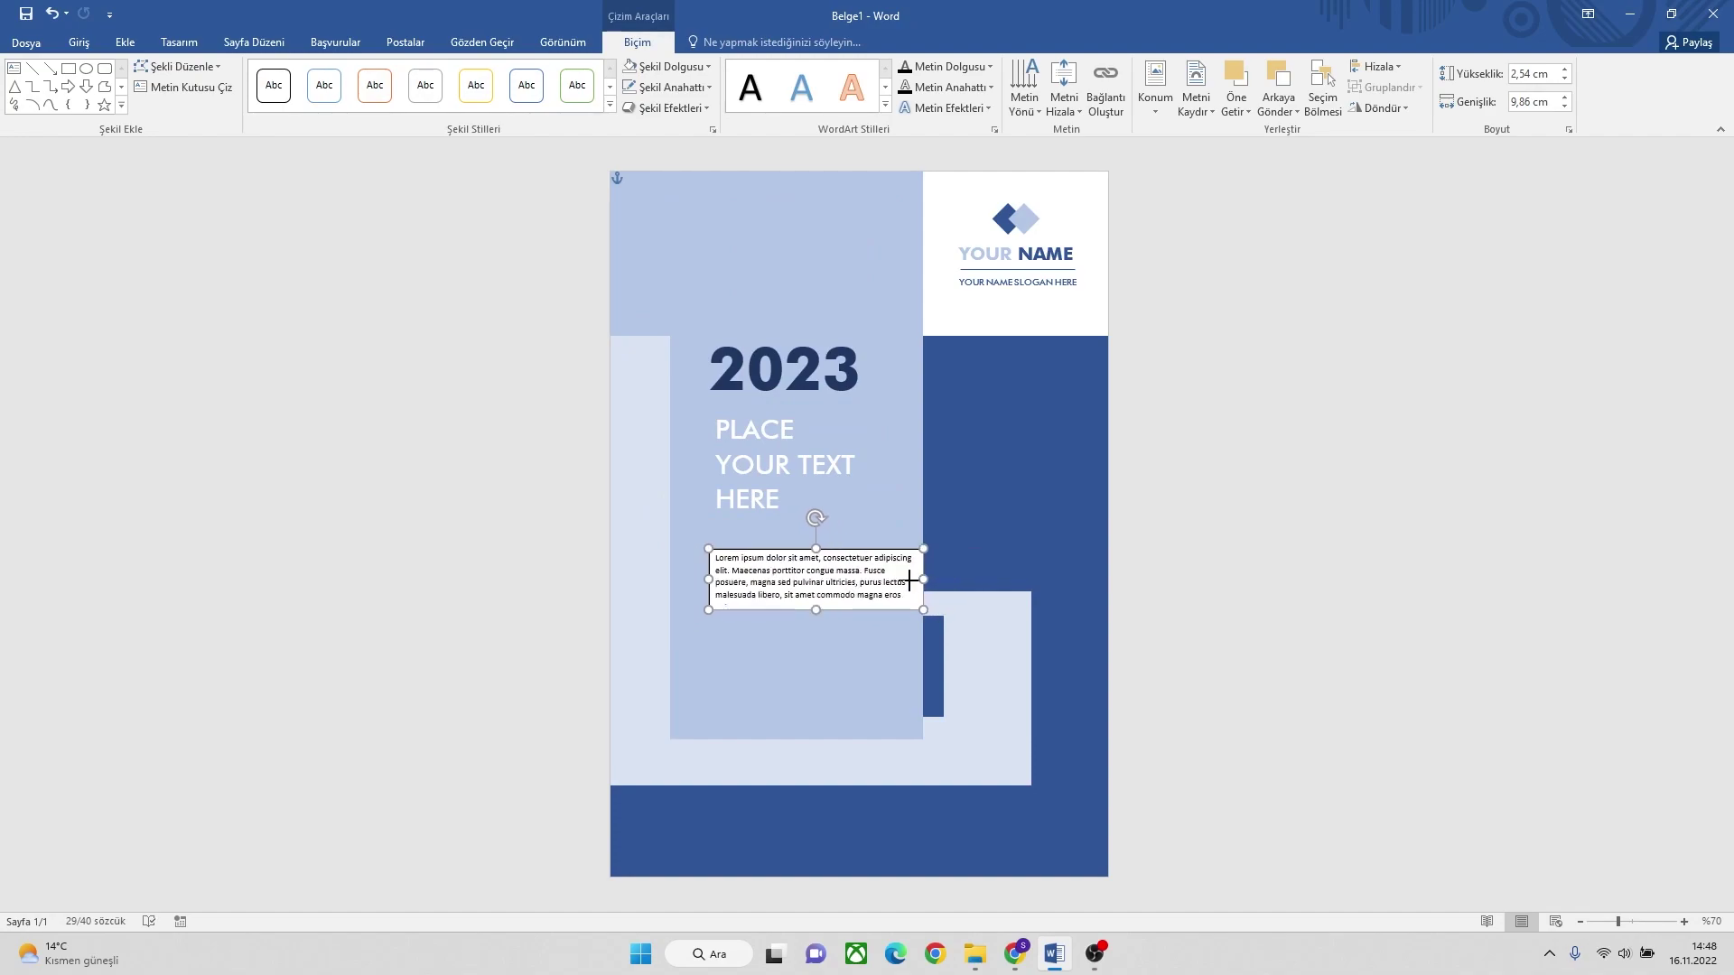
pyautogui.moveTo(950, 582)
pyautogui.mouseDown()
pyautogui.moveTo(894, 582)
pyautogui.moveTo(826, 630)
pyautogui.mouseUp()
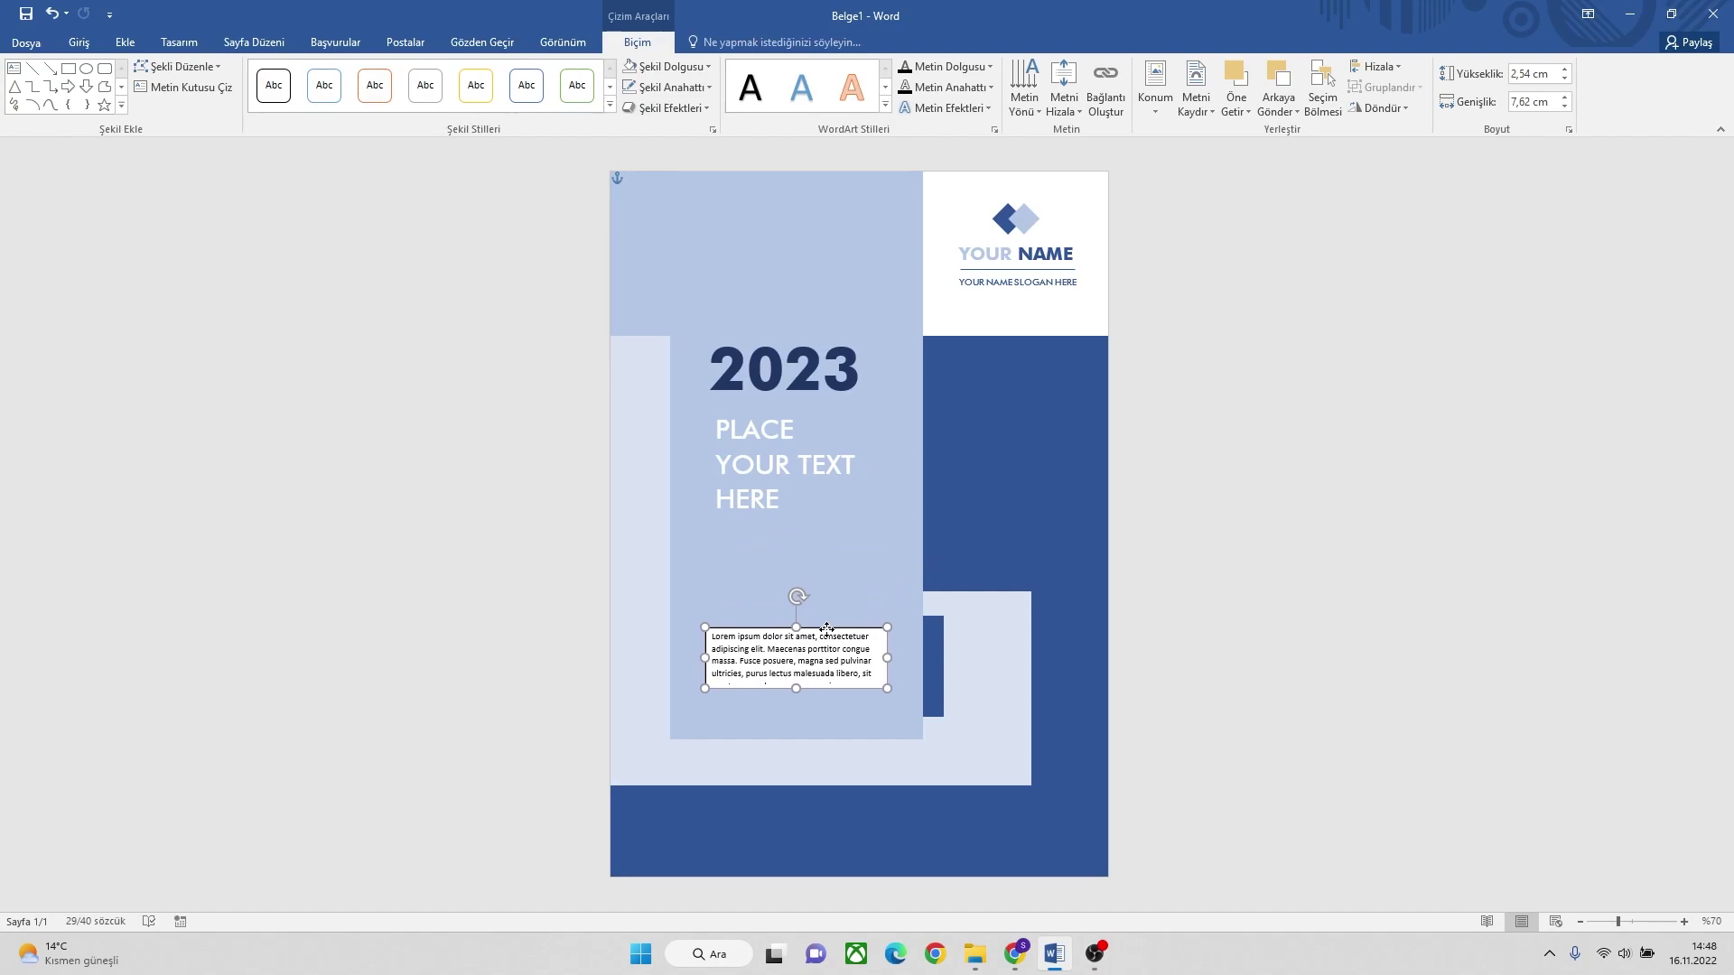
pyautogui.click(784, 513)
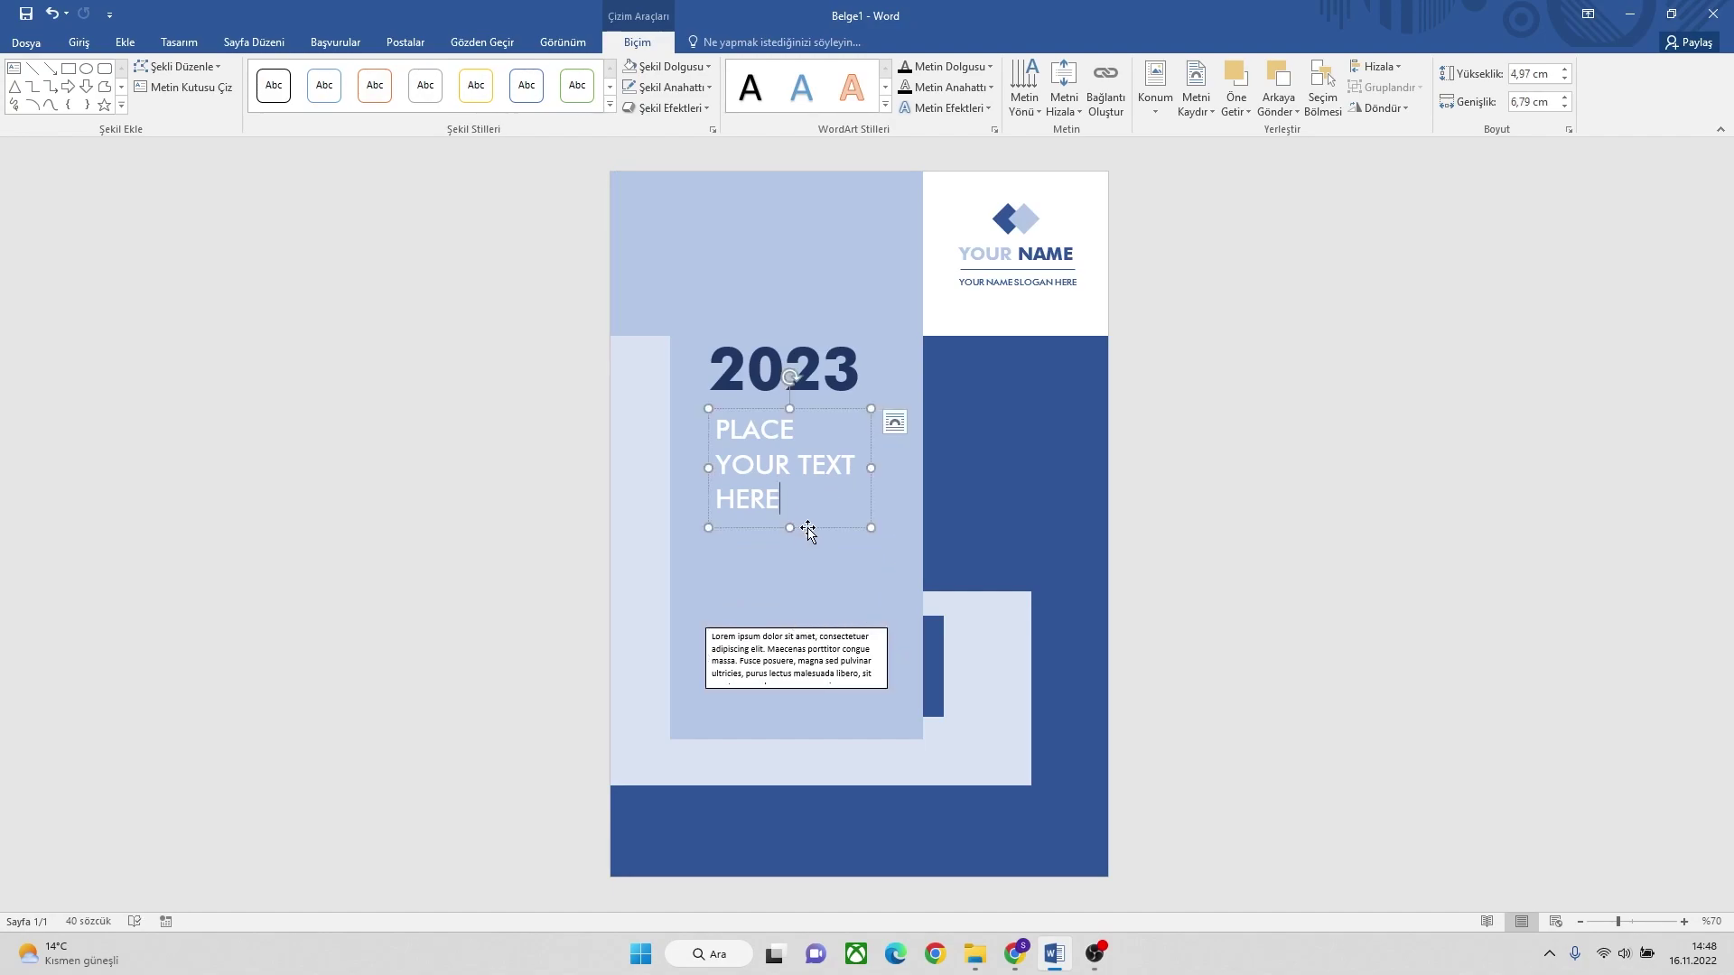
# Nudge PLACE YOUR TEXT HERE and 2023 slightly lower, then bring up the lorem box's Shape Fill choices.
pyautogui.moveTo(807, 521); pyautogui.dragTo(802, 550)
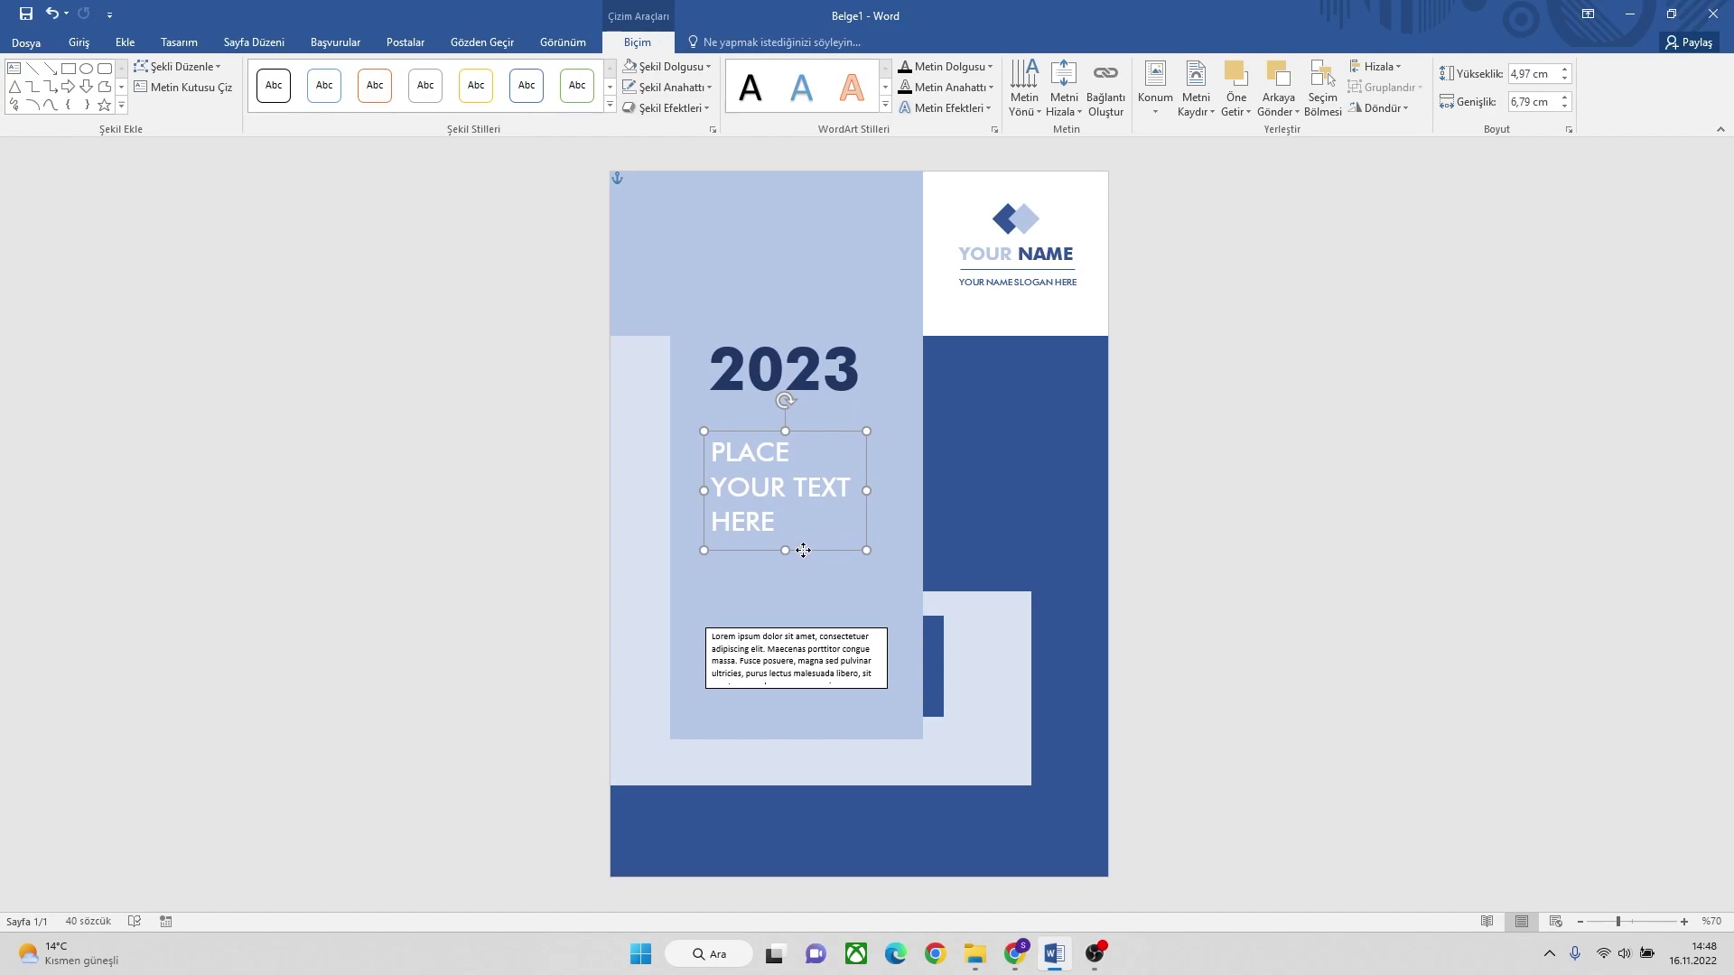
pyautogui.click(816, 411)
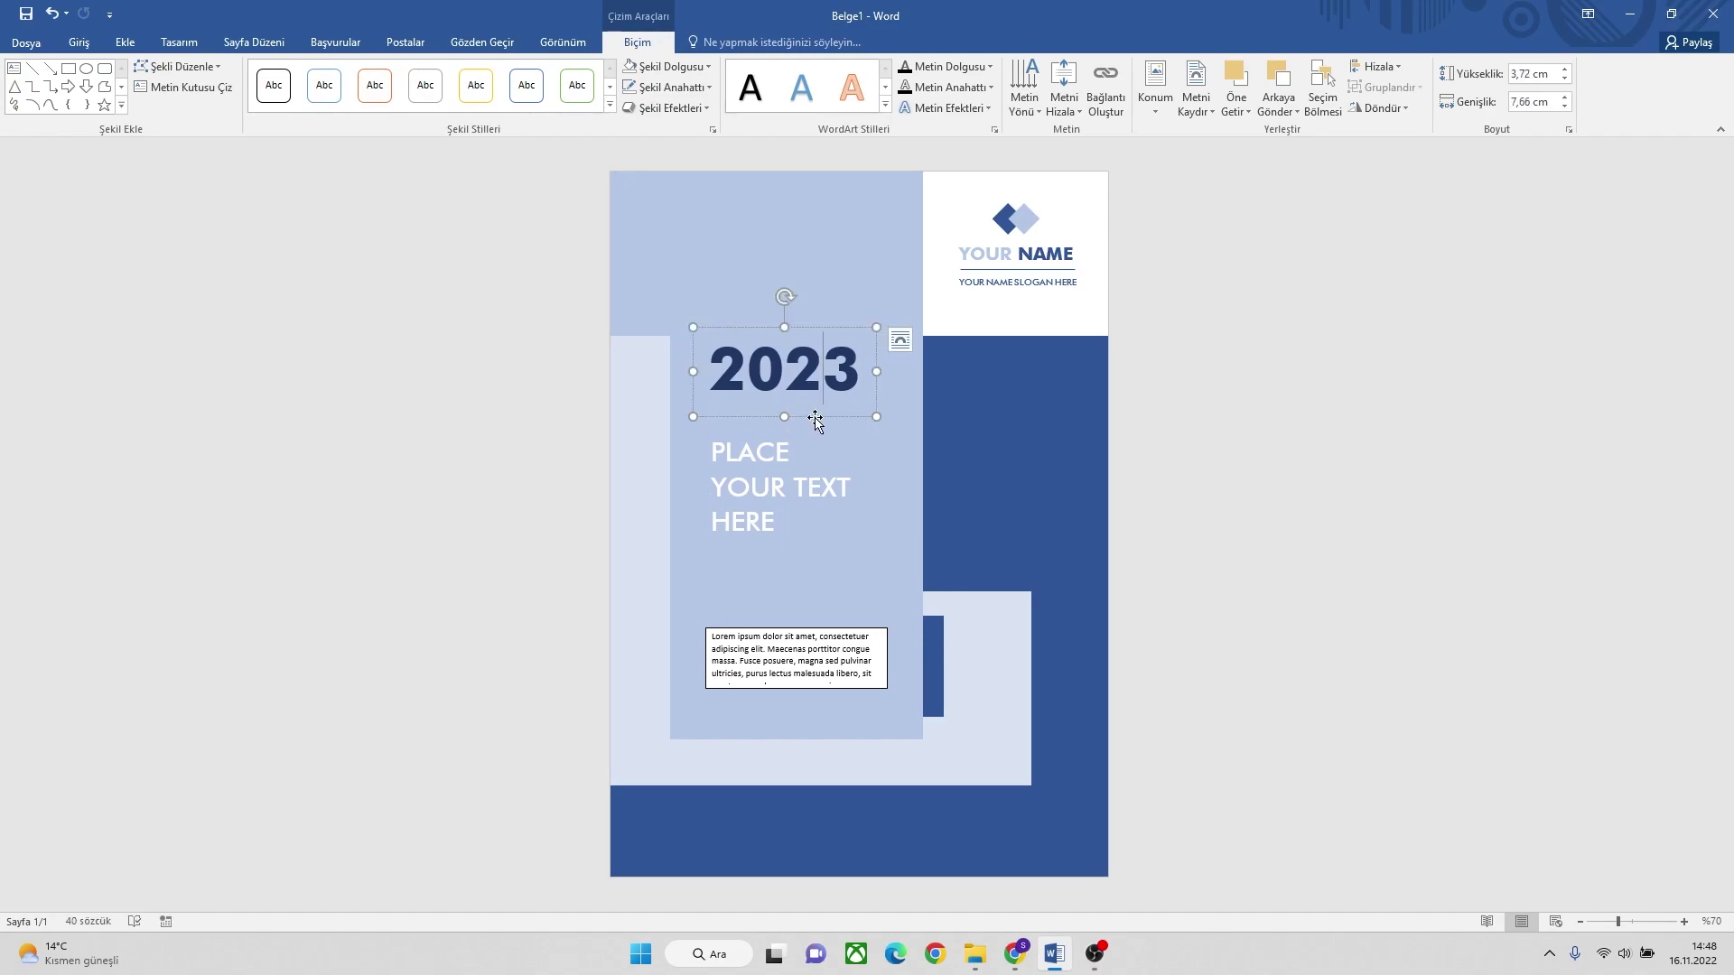
pyautogui.moveTo(812, 418); pyautogui.dragTo(815, 430)
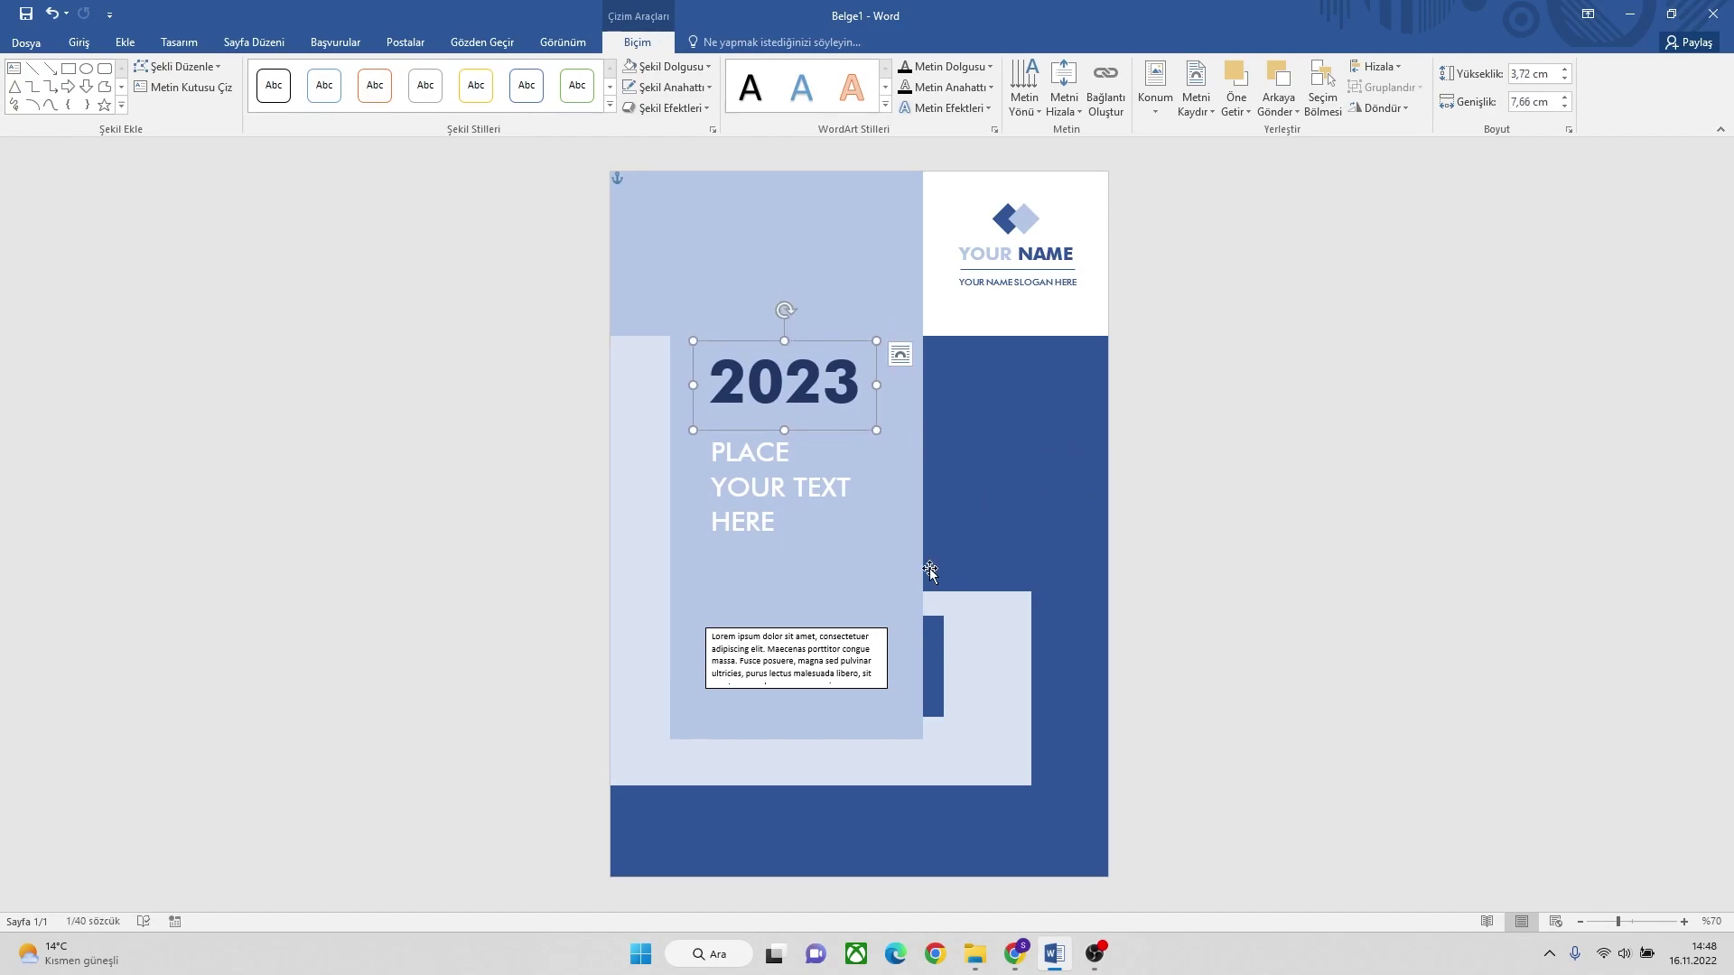
pyautogui.click(863, 628)
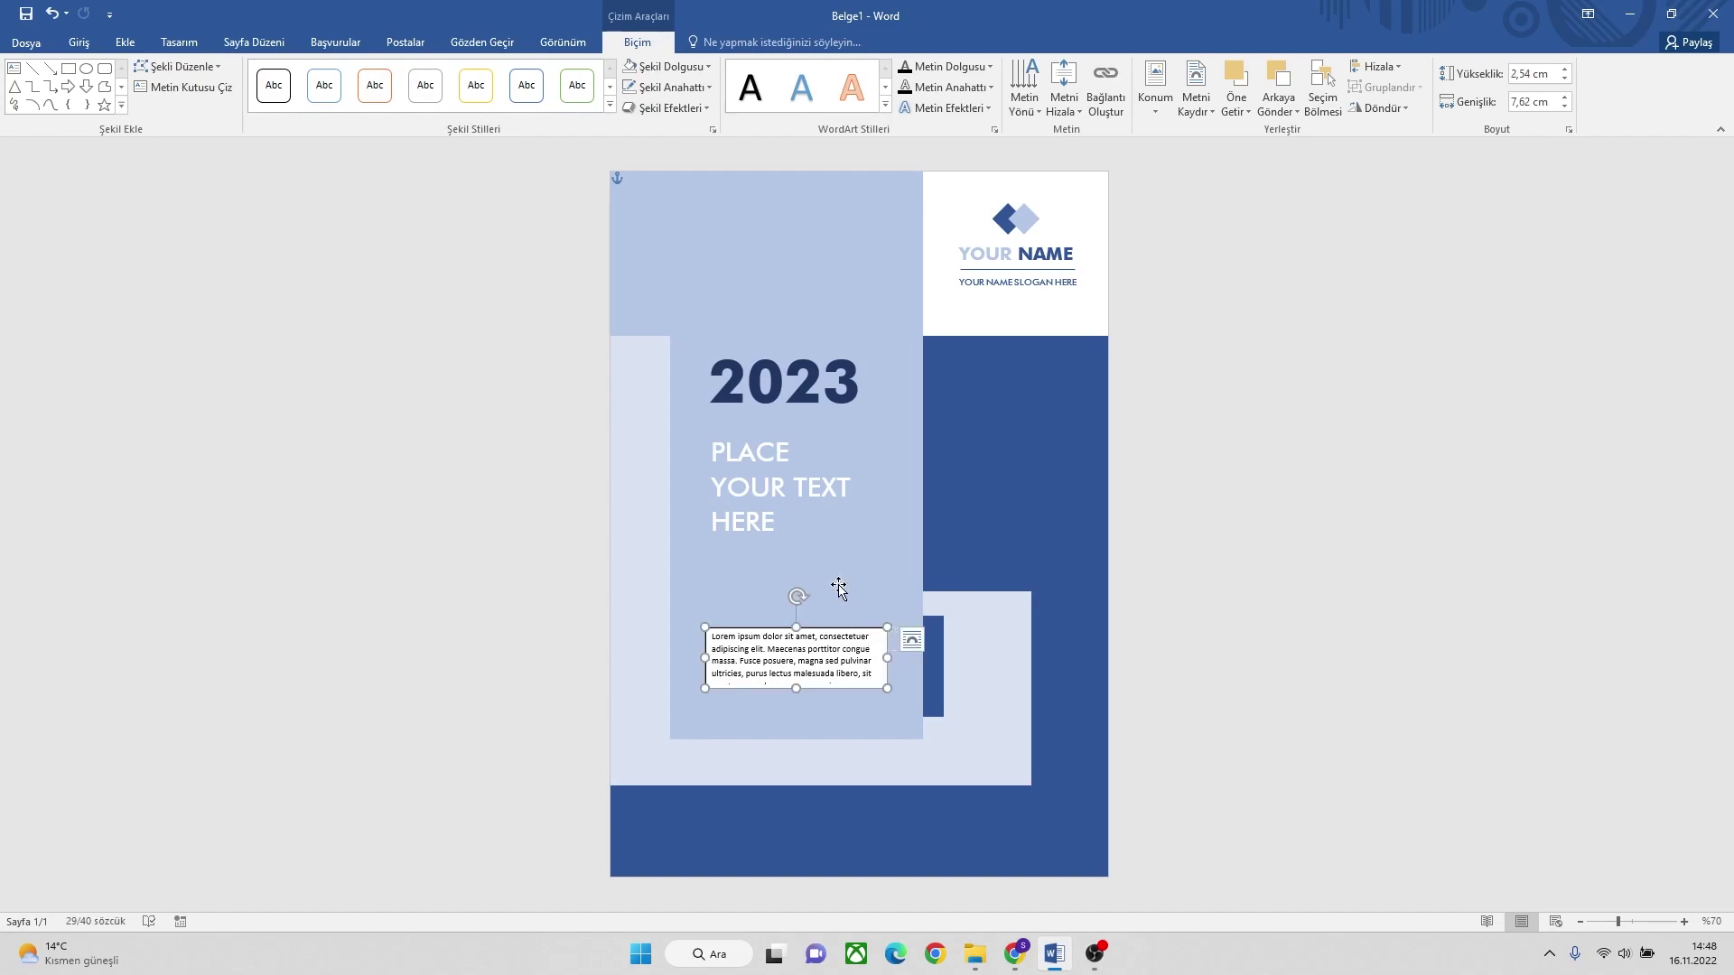
pyautogui.click(666, 67)
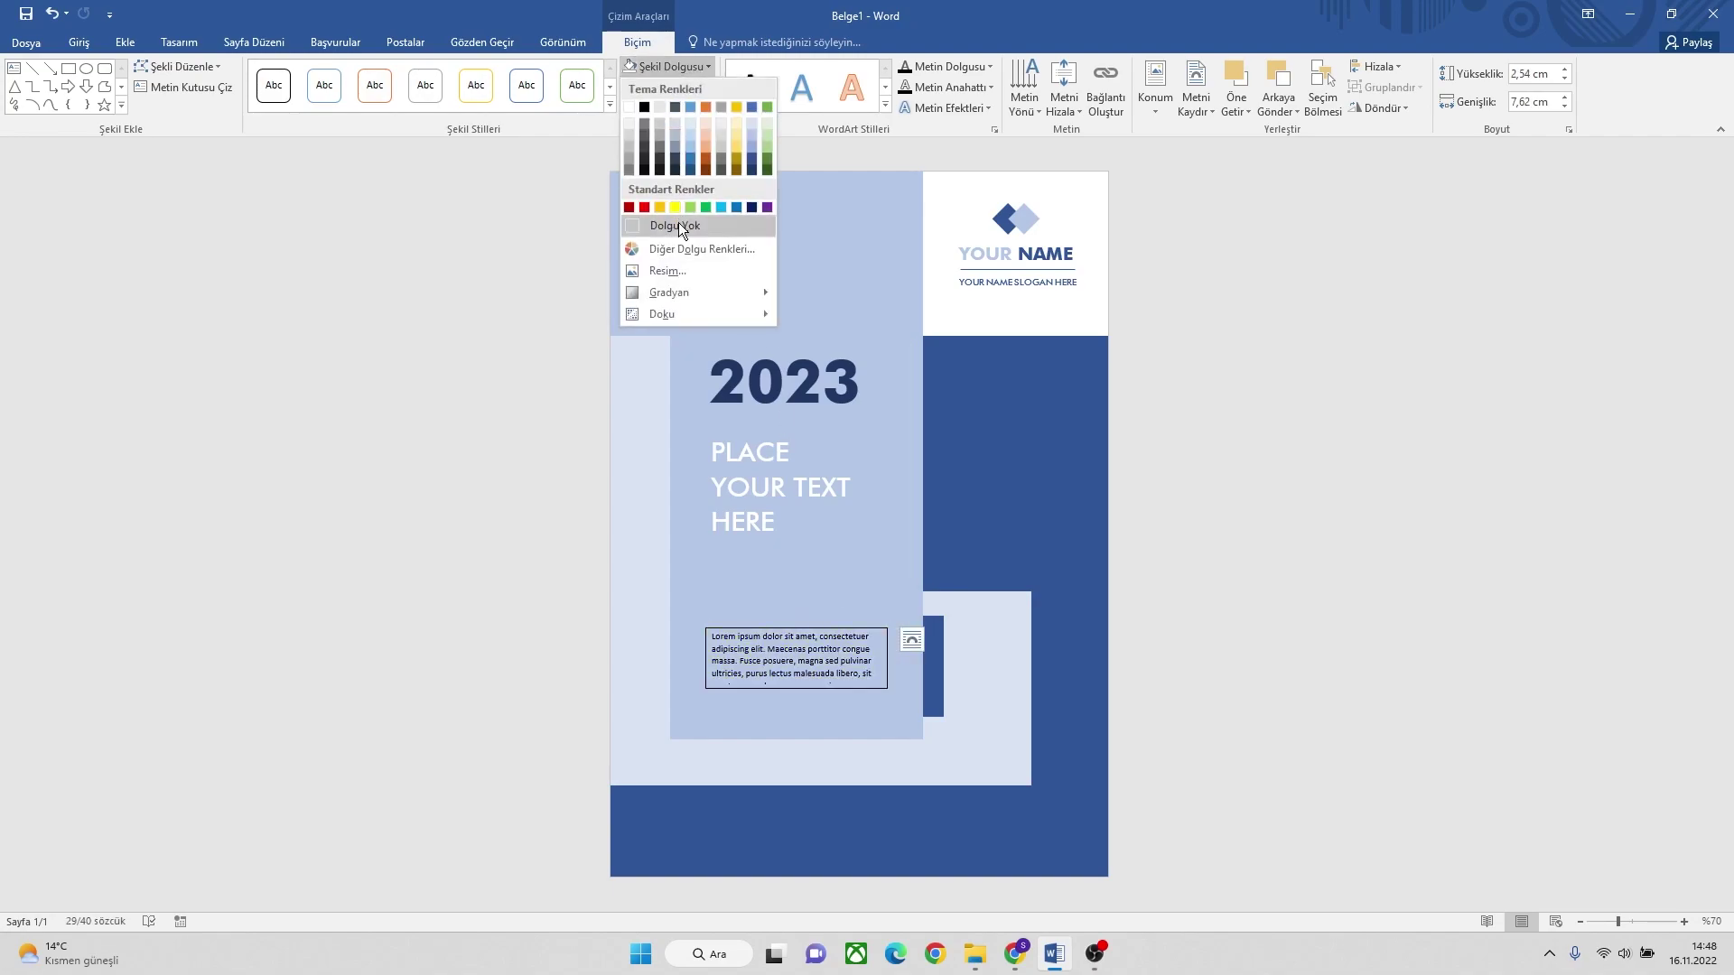
# Set the lorem box to No Fill and No Outline.
pyautogui.click(679, 223)
pyautogui.click(672, 87)
pyautogui.click(679, 243)
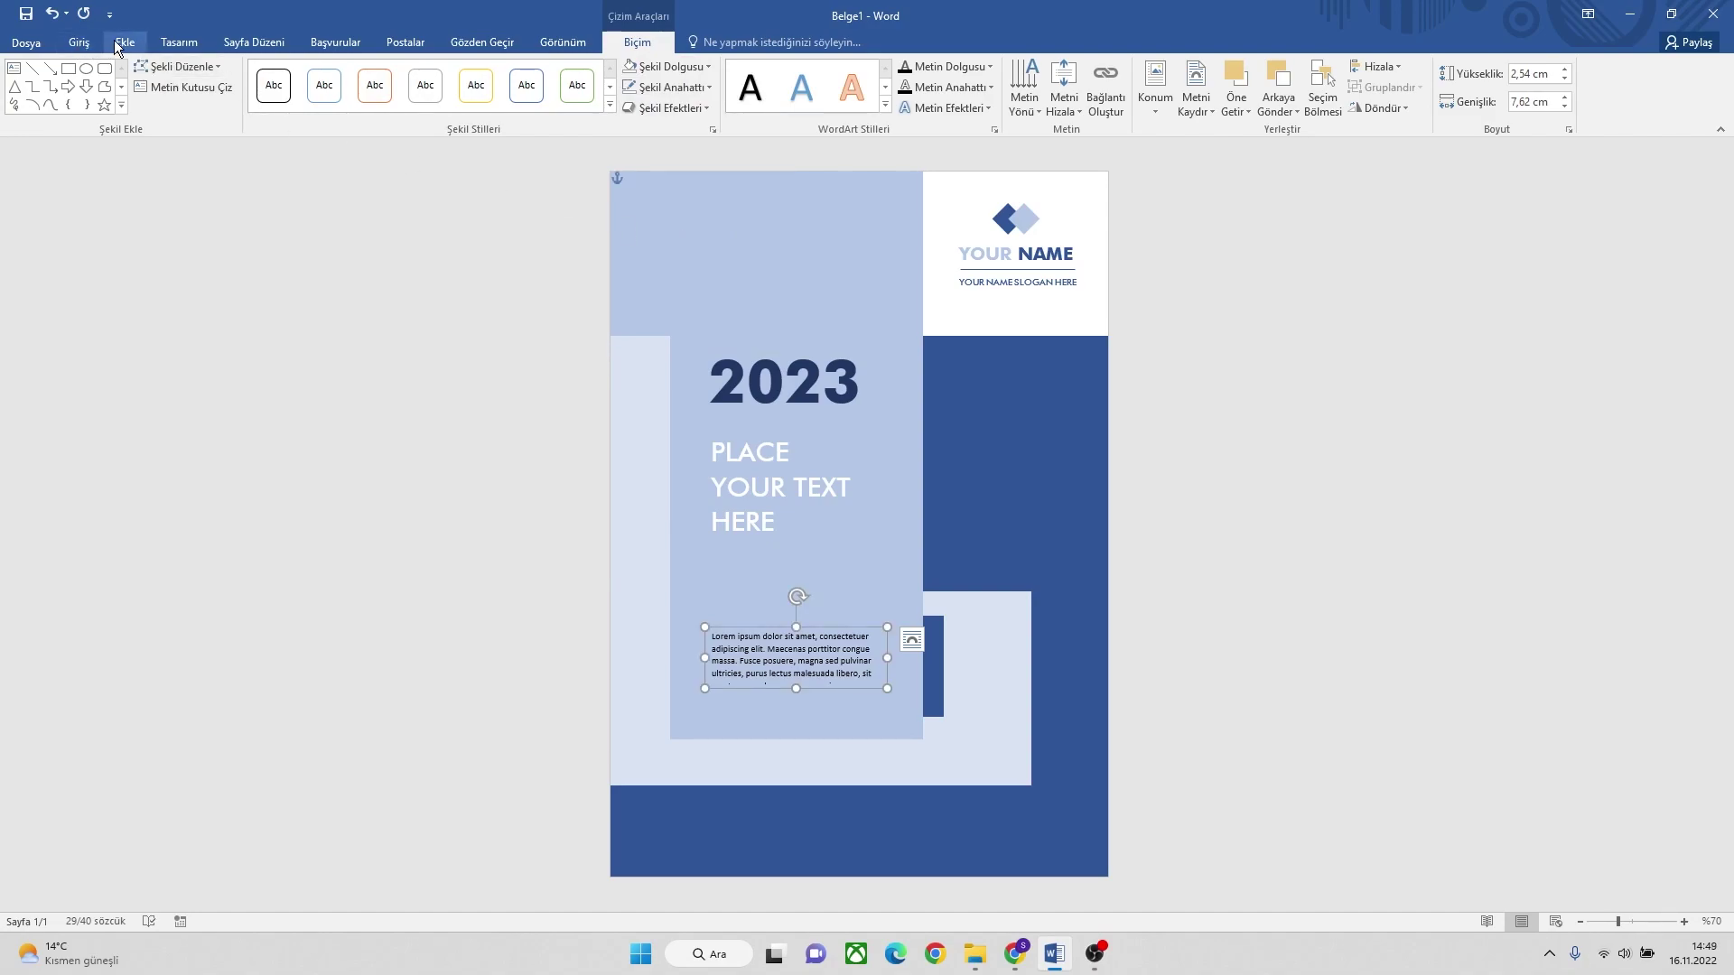
# Justify the lorem paragraph, lengthen the box to show the last line, and nudge it left.
pyautogui.click(79, 43)
pyautogui.click(453, 102)
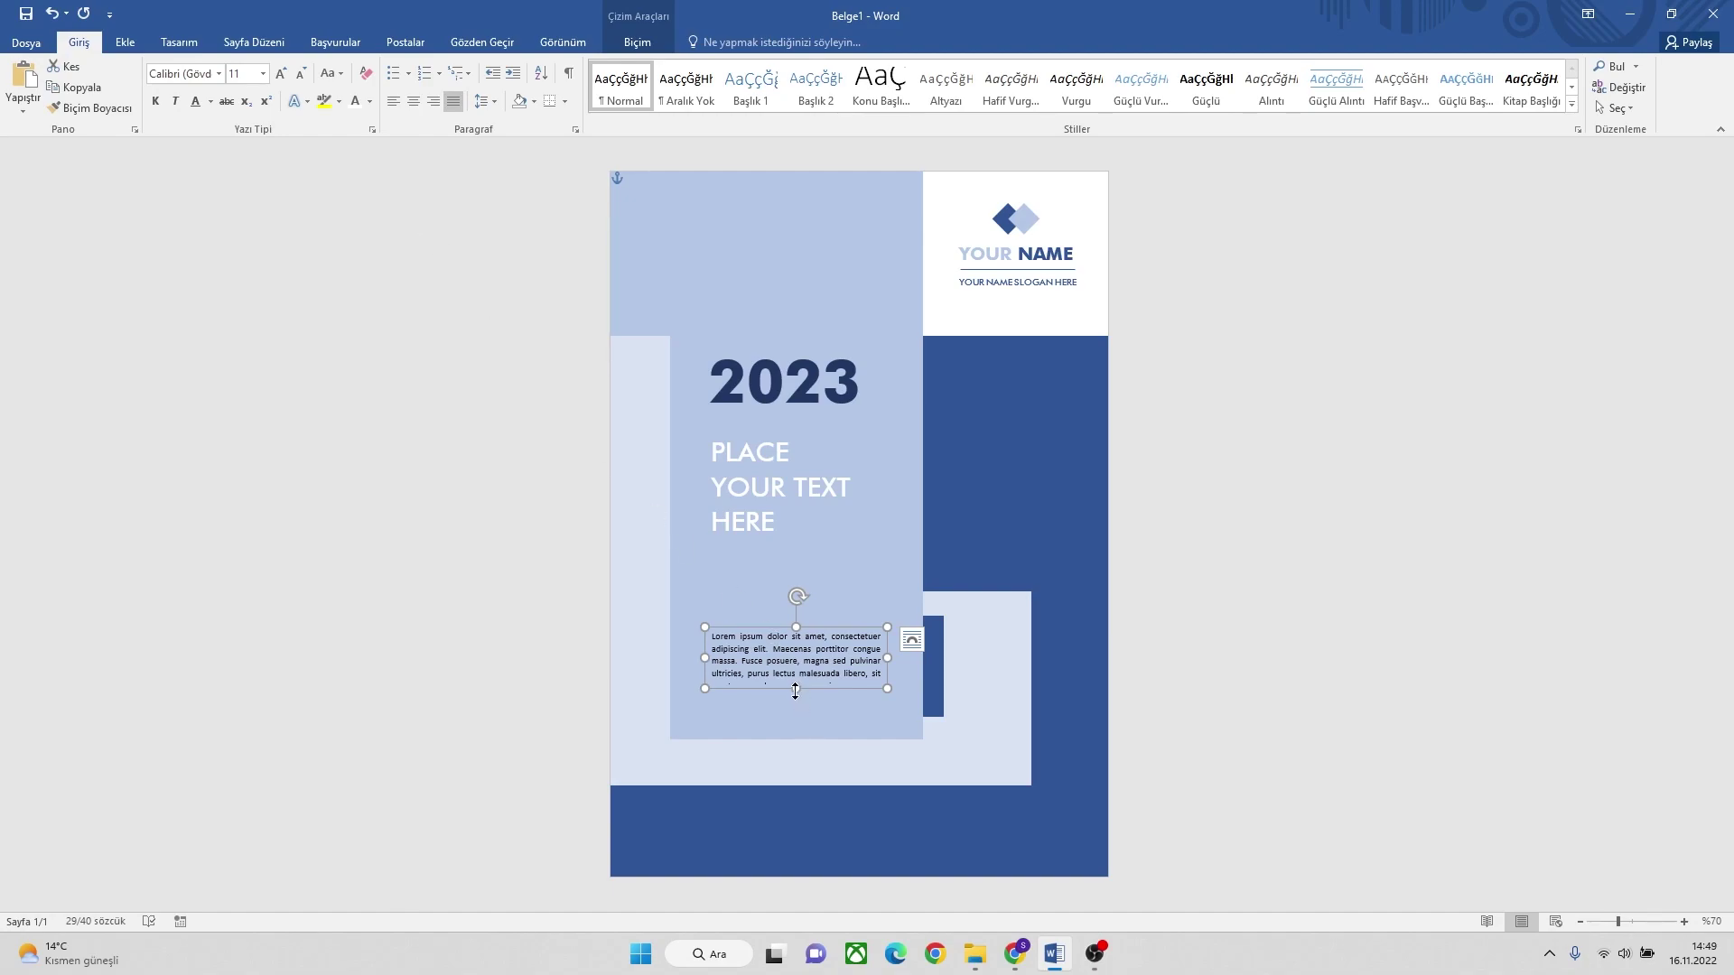
pyautogui.moveTo(795, 688); pyautogui.dragTo(794, 698)
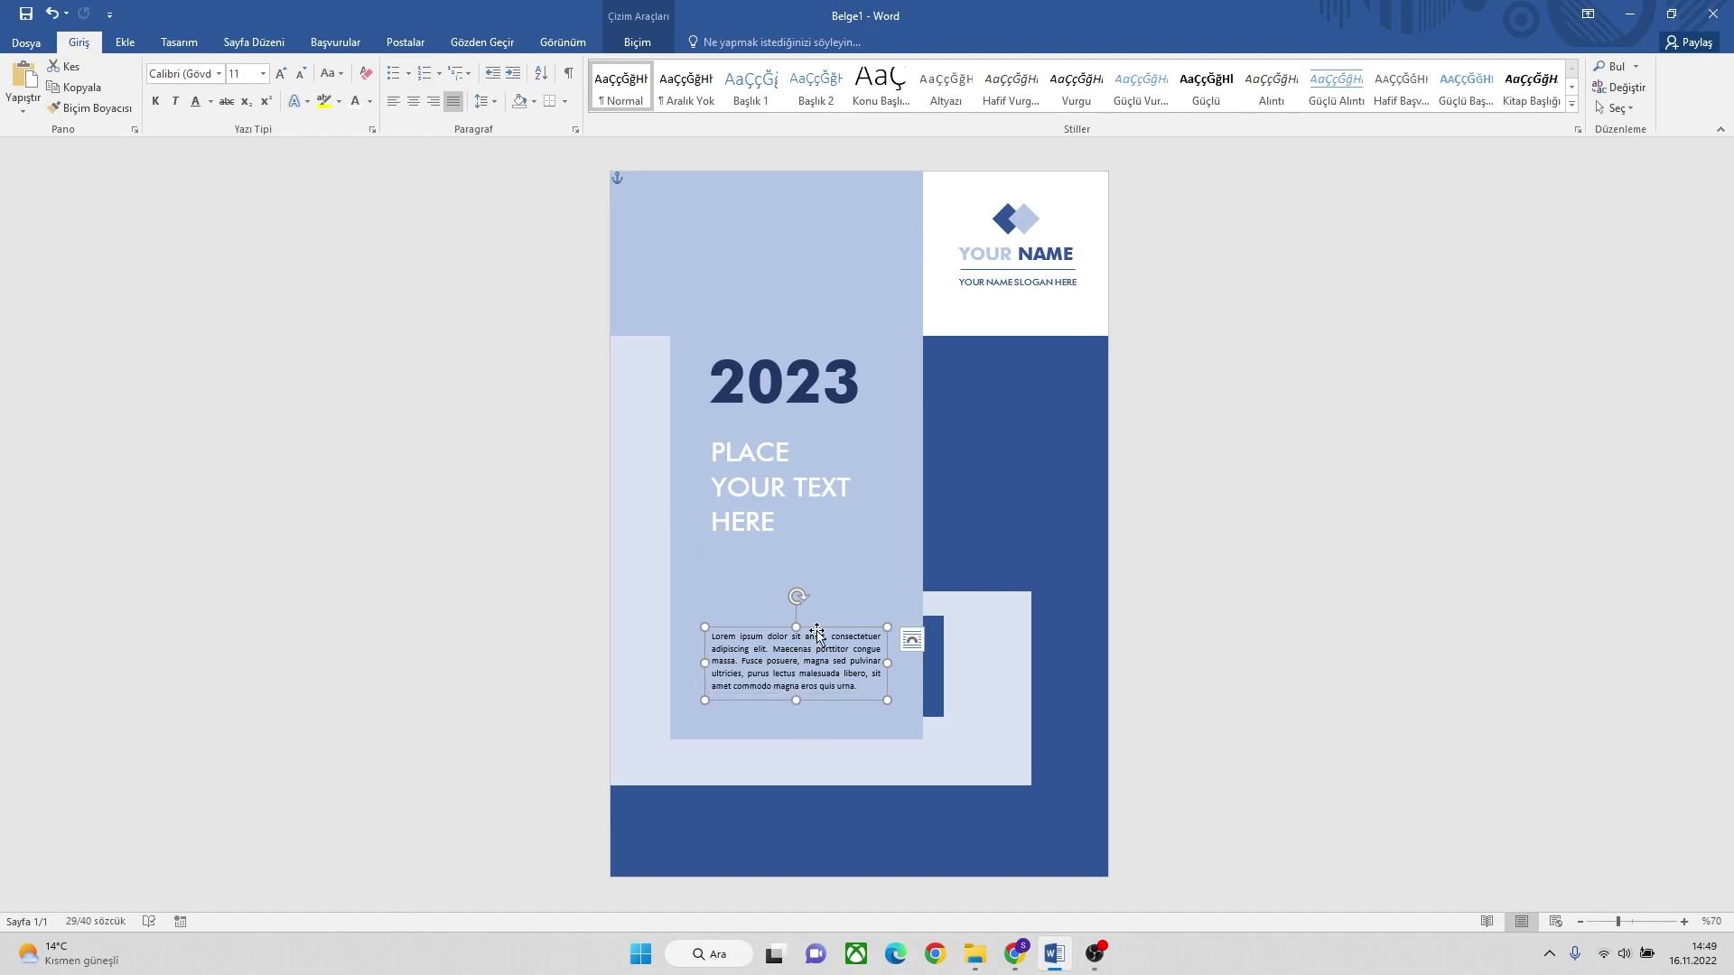
pyautogui.moveTo(818, 626); pyautogui.dragTo(815, 626)
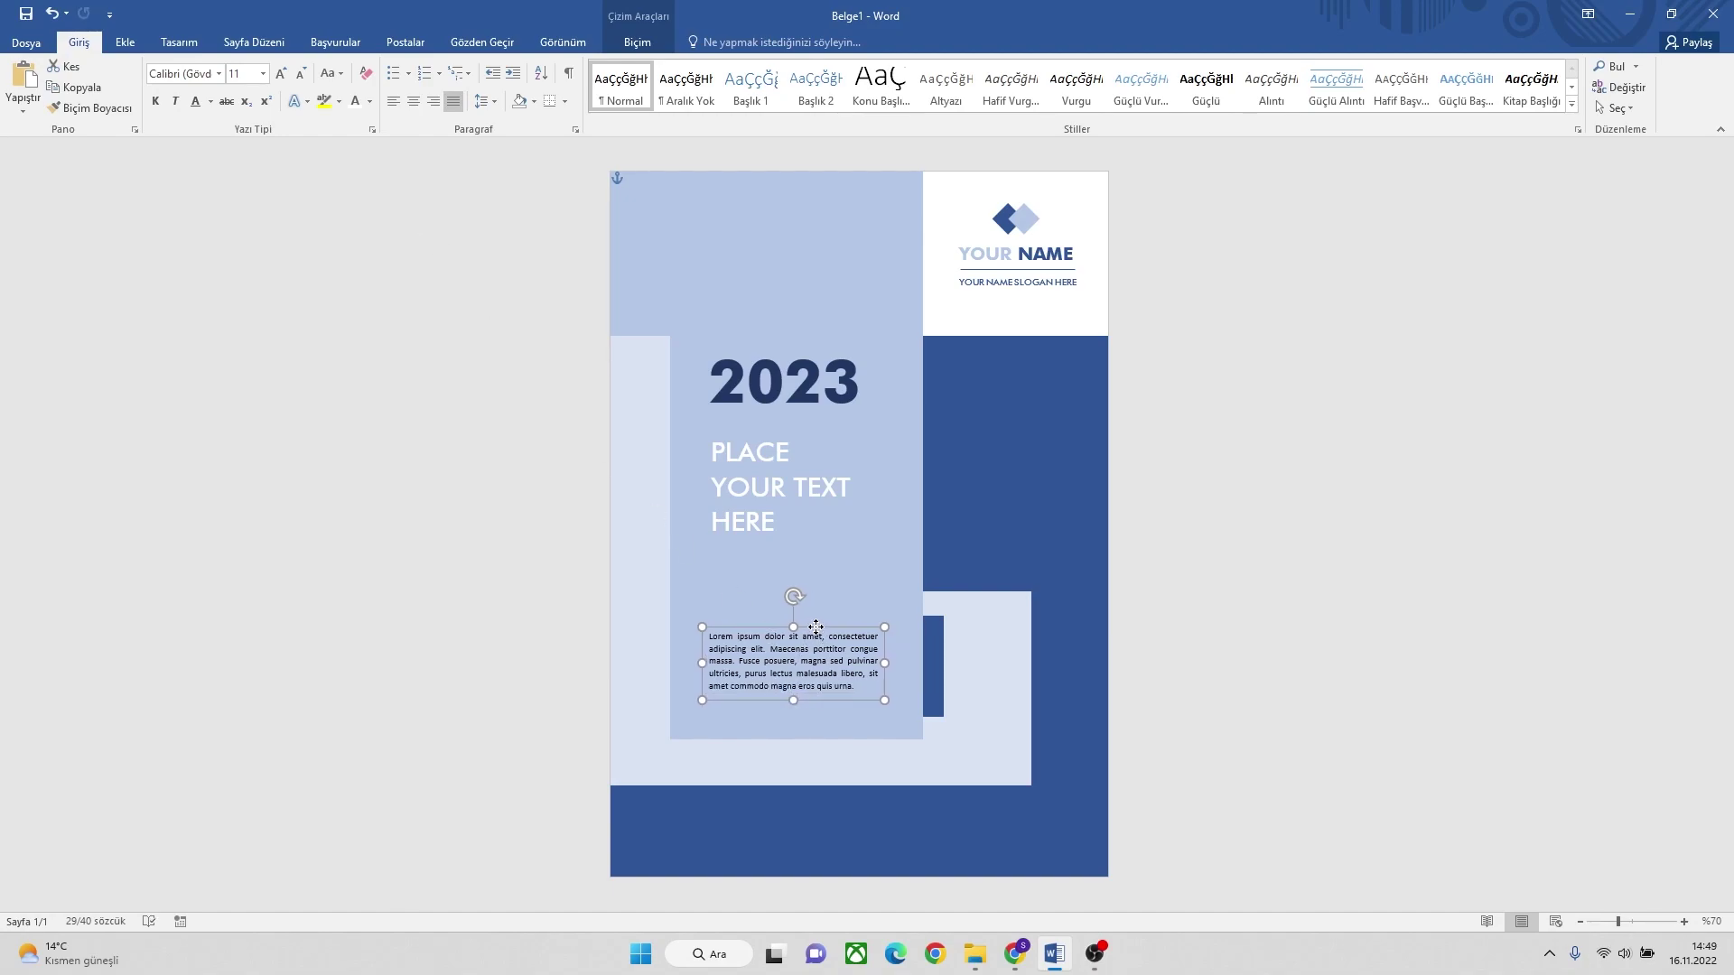
pyautogui.click(1062, 662)
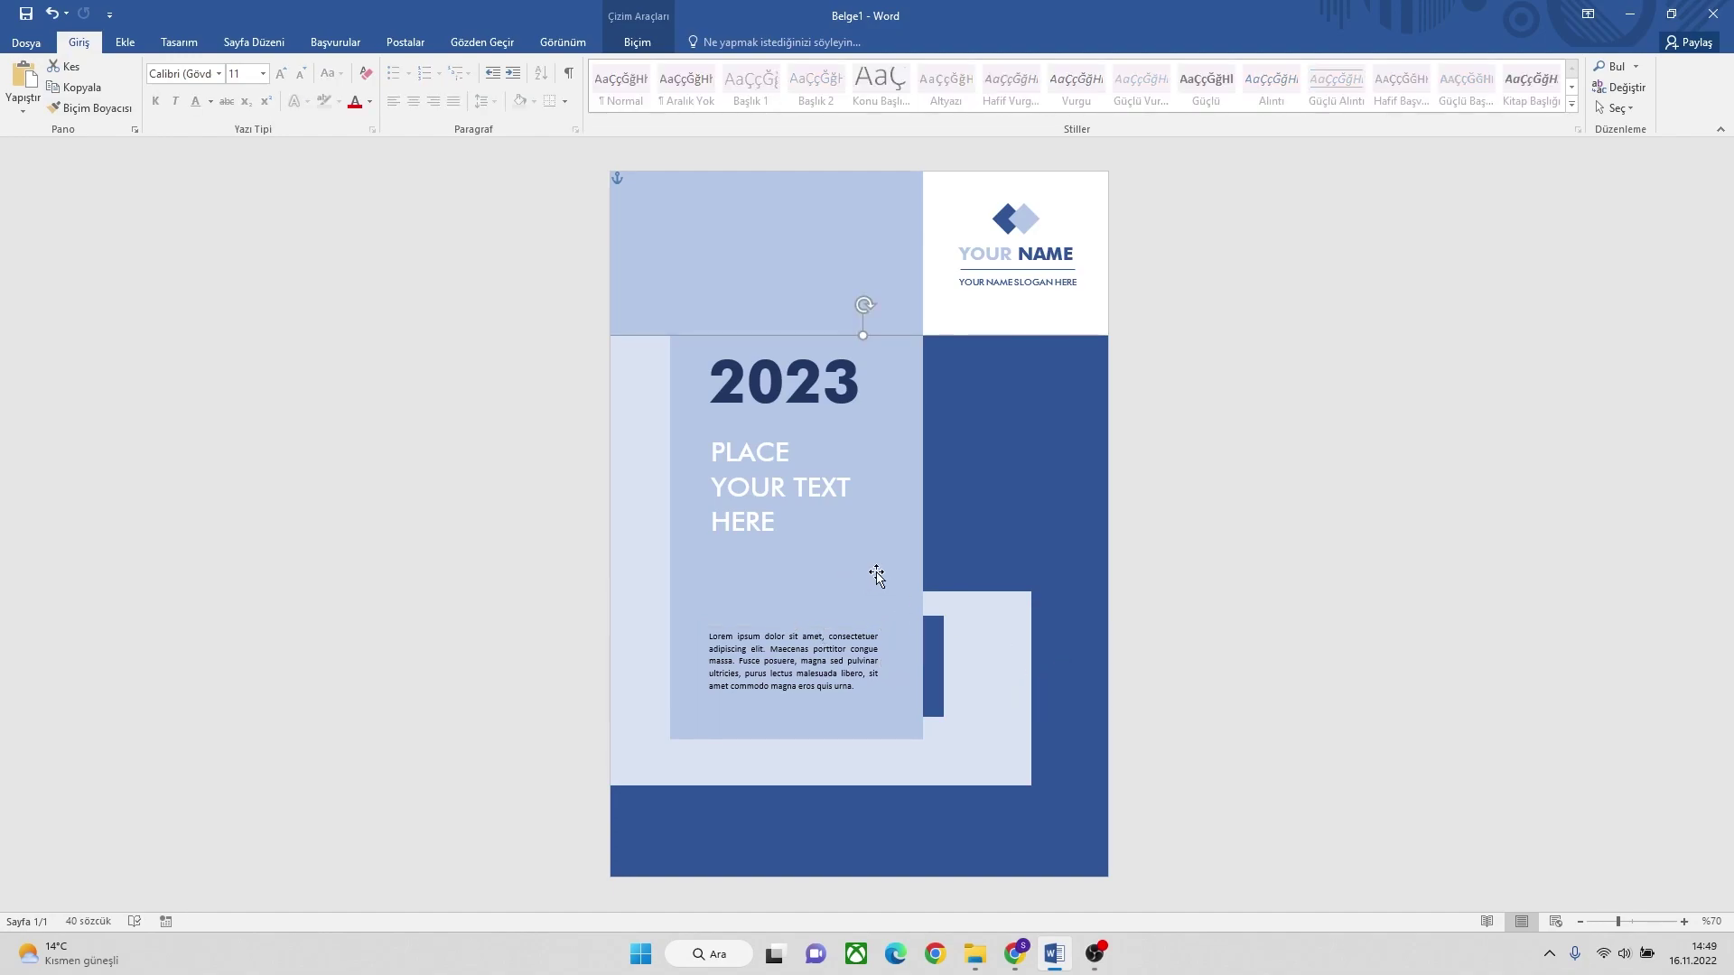
pyautogui.click(1013, 707)
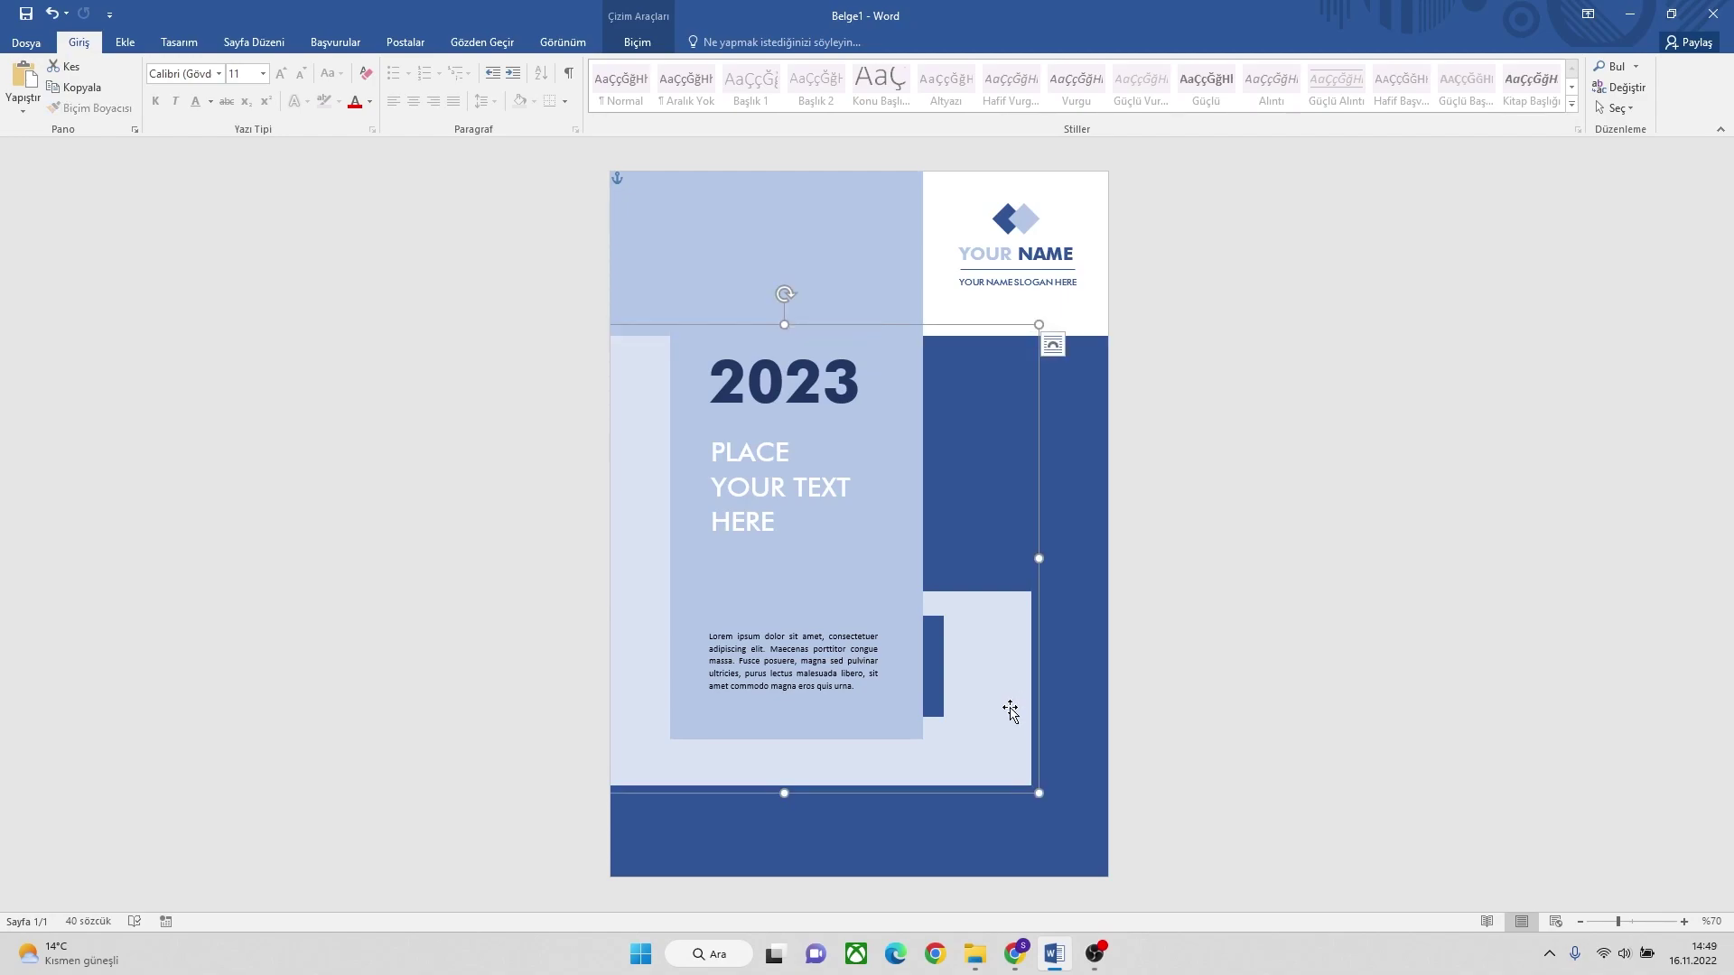
pyautogui.click(822, 824)
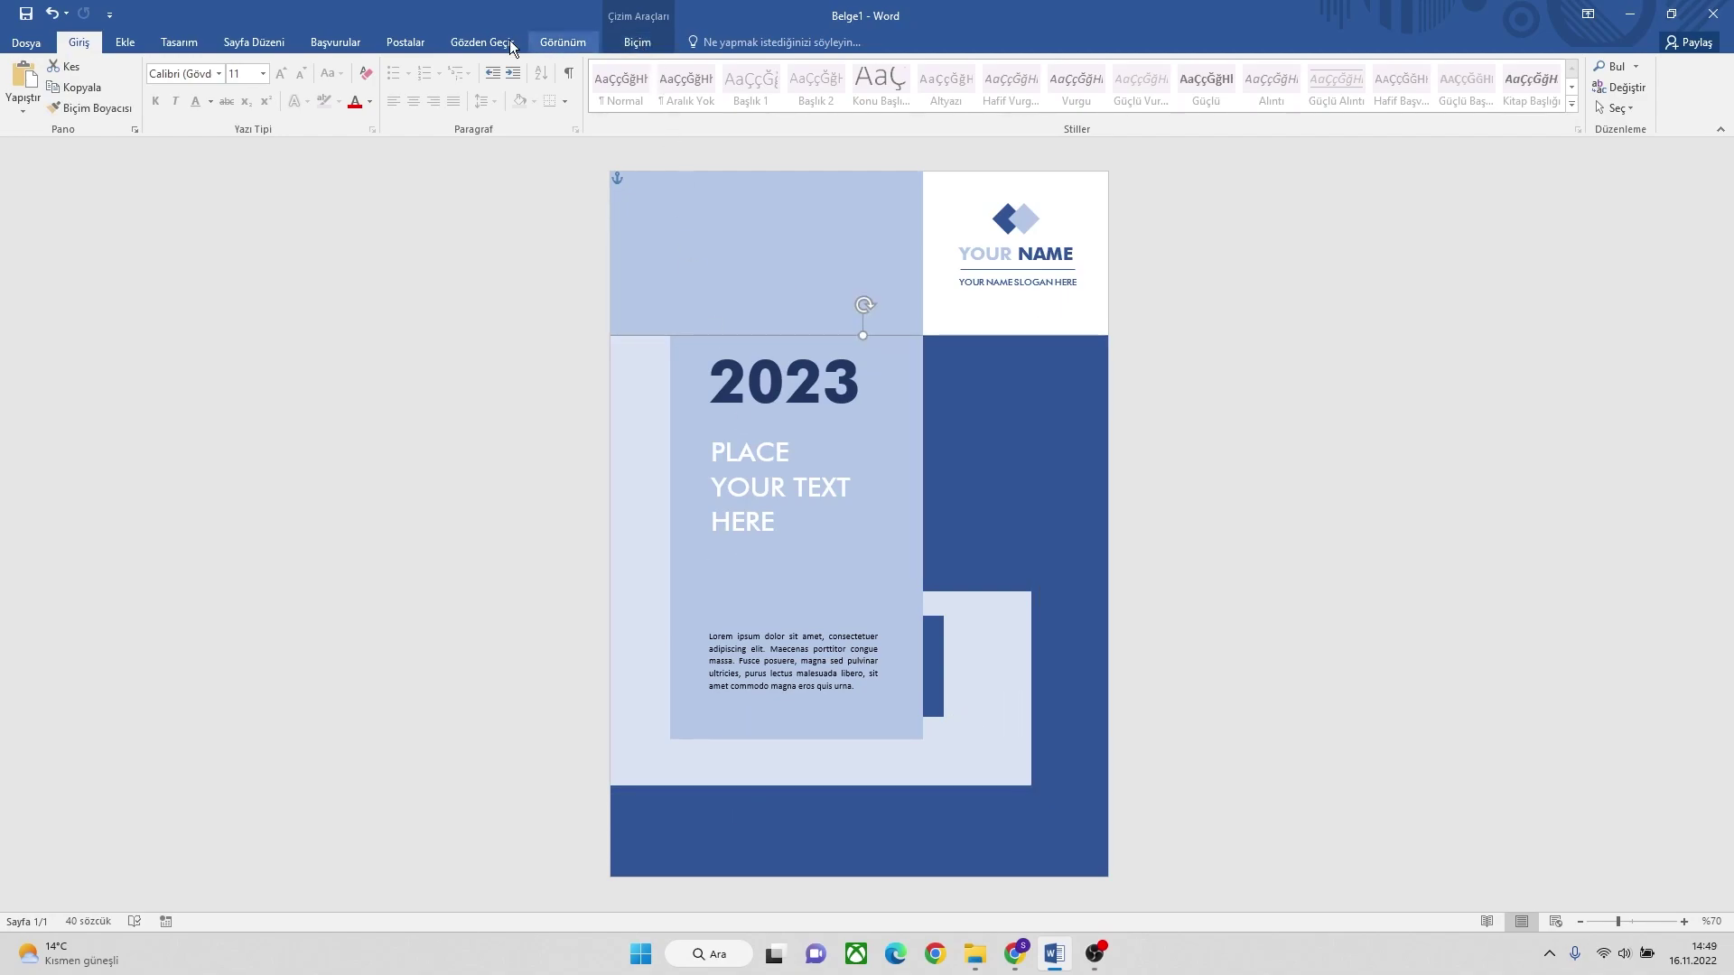
# Draw a new text box near the page top holding LOREM IPSUM.
pyautogui.click(135, 44)
pyautogui.click(1029, 95)
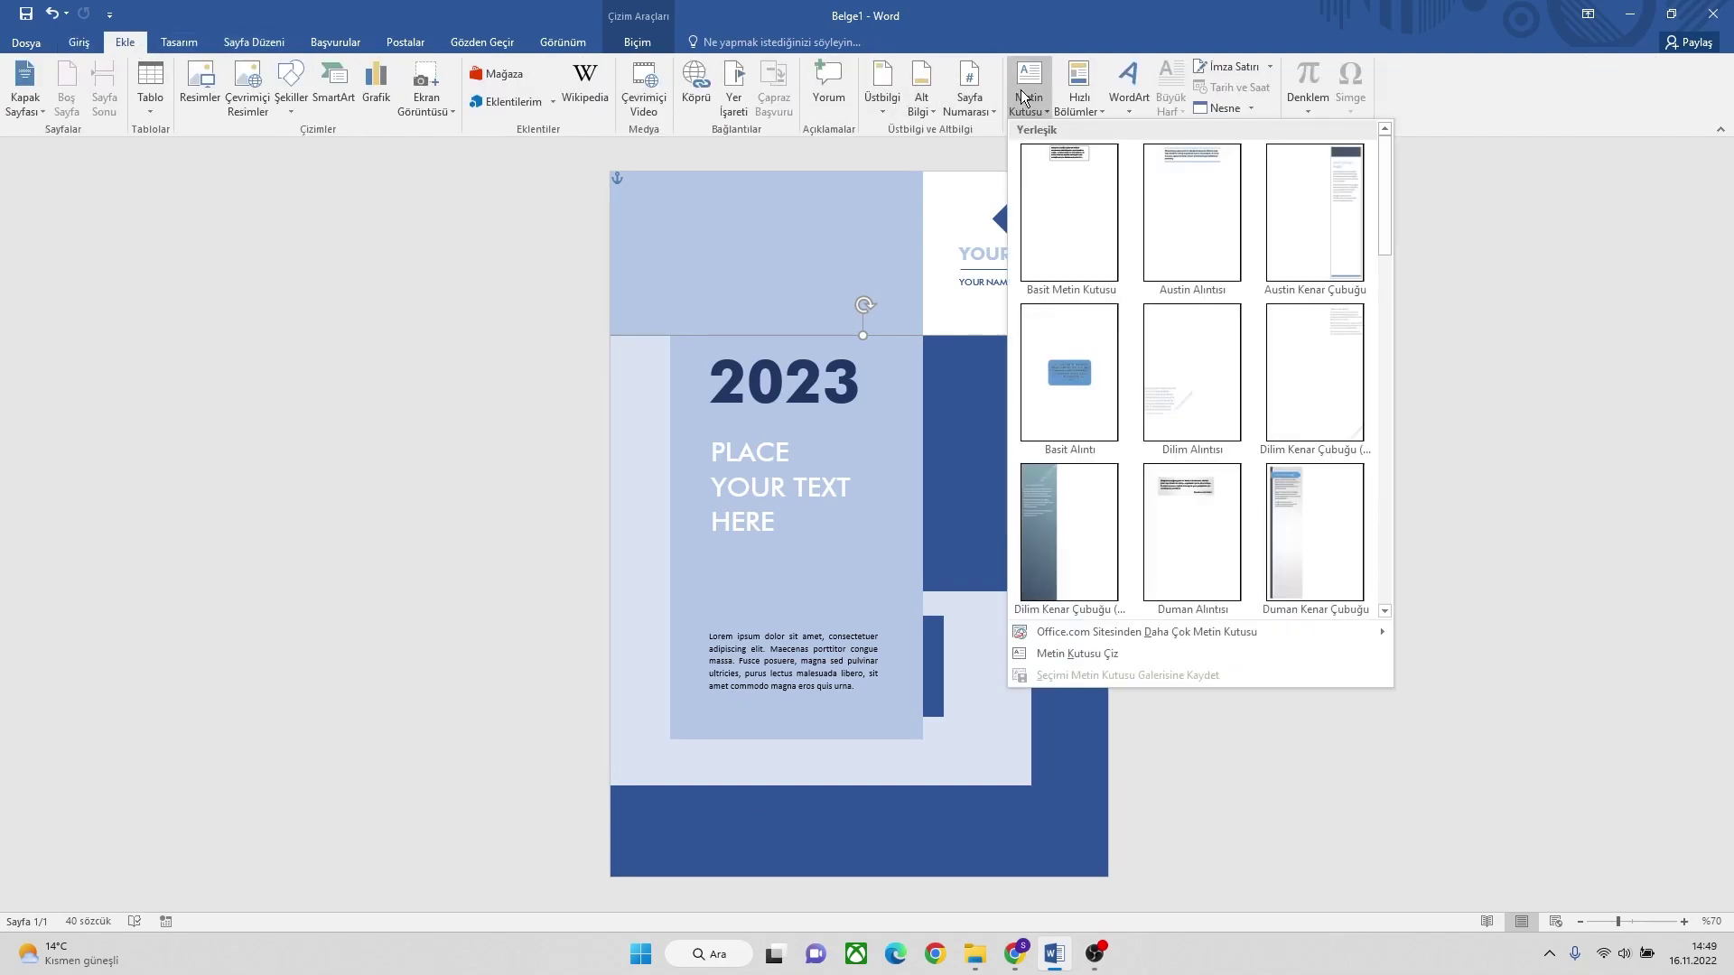
pyautogui.click(1082, 652)
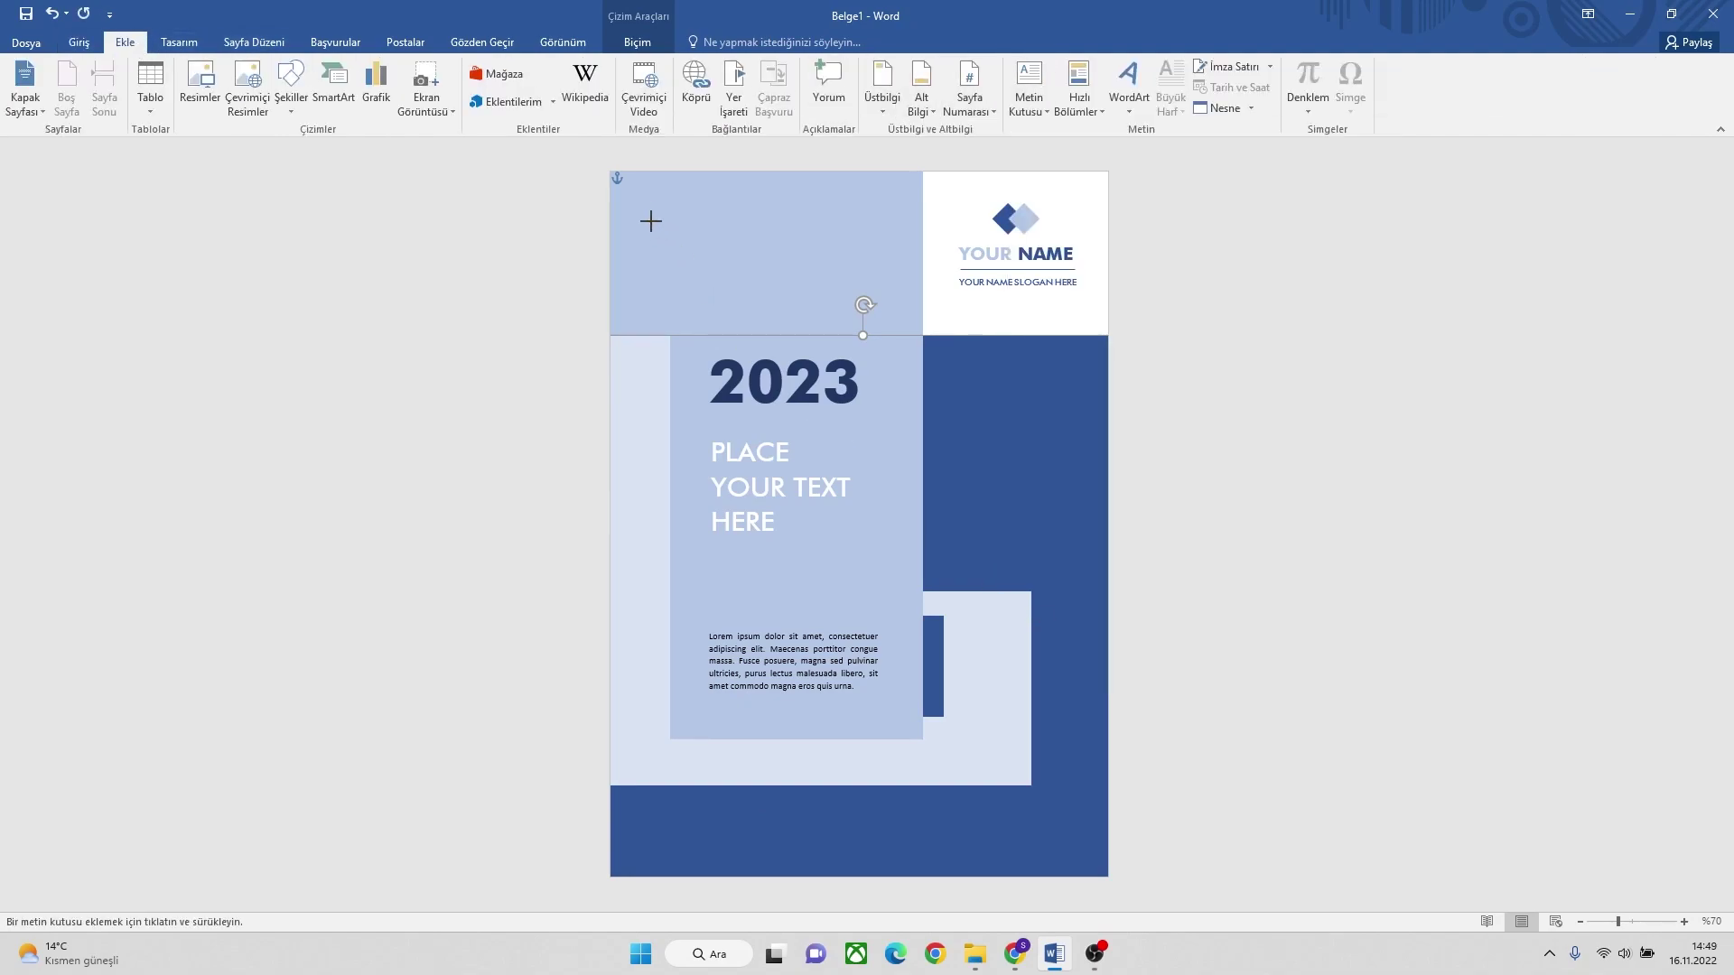
pyautogui.moveTo(650, 209); pyautogui.dragTo(840, 236)
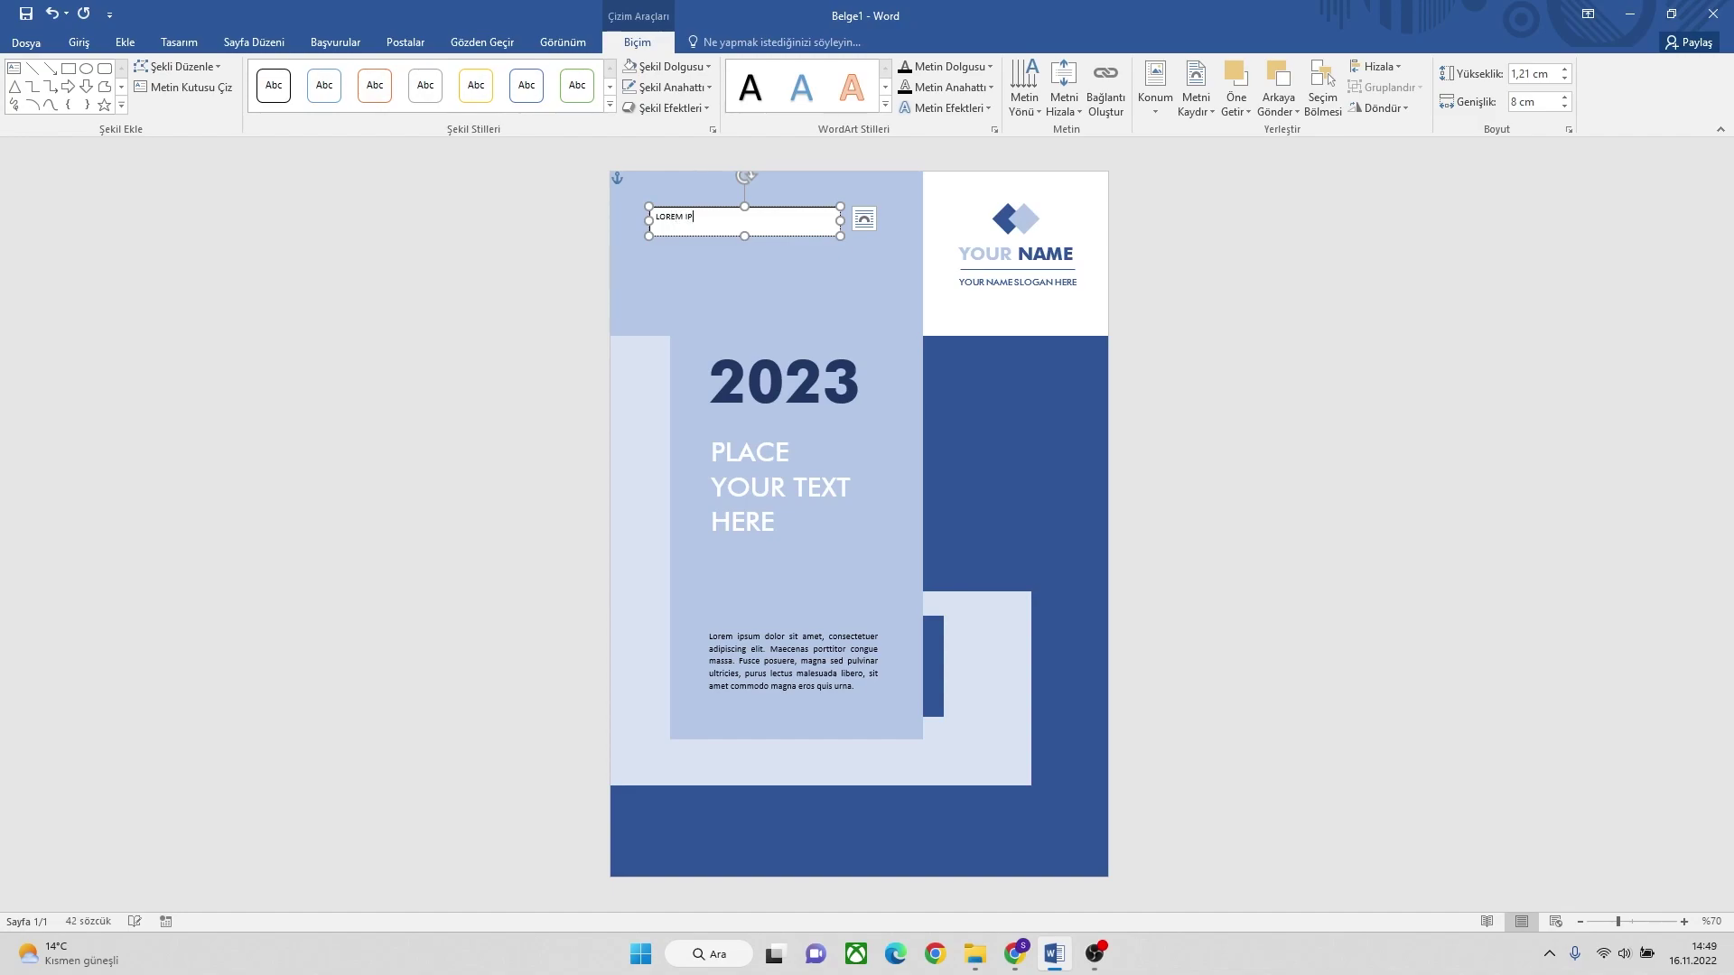
# Set LOREM IPSUM in bold 14 pt Futura Md BT and drag it into the bottom blue band.
pyautogui.moveTo(733, 218); pyautogui.dragTo(618, 219)
pyautogui.click(79, 43)
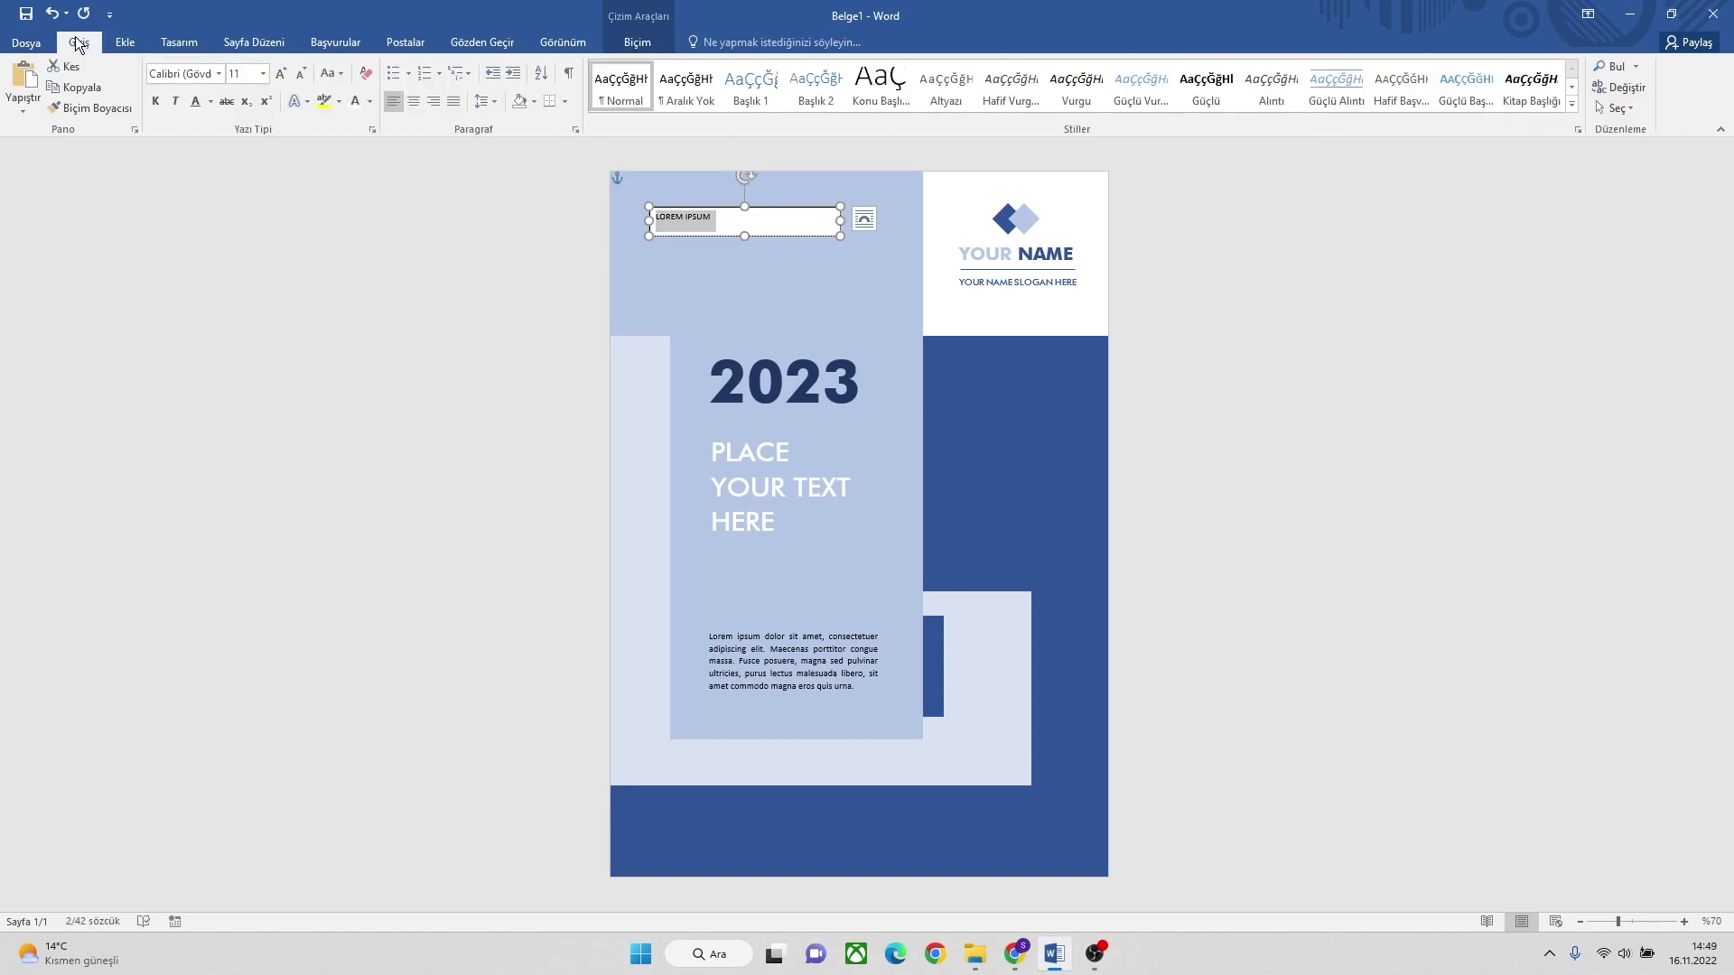
pyautogui.click(219, 73)
pyautogui.click(197, 182)
pyautogui.click(154, 99)
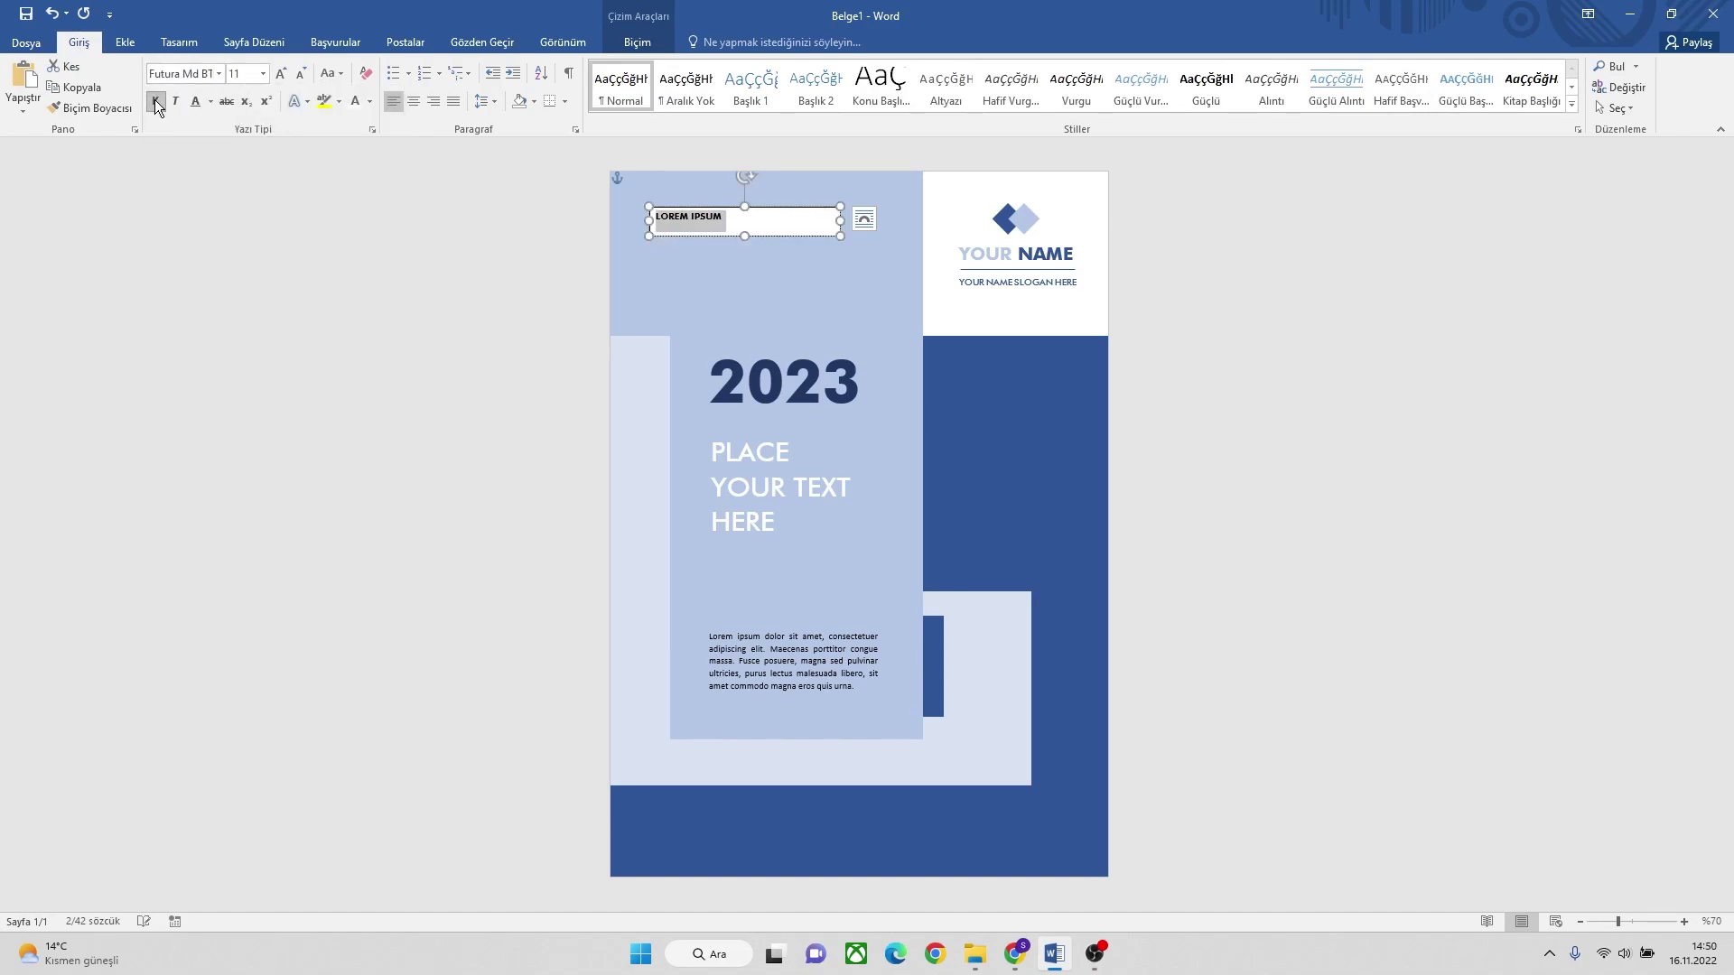
pyautogui.click(280, 73)
pyautogui.click(281, 73)
pyautogui.moveTo(763, 233)
pyautogui.mouseDown()
pyautogui.moveTo(784, 821)
pyautogui.moveTo(808, 821)
pyautogui.mouseUp()
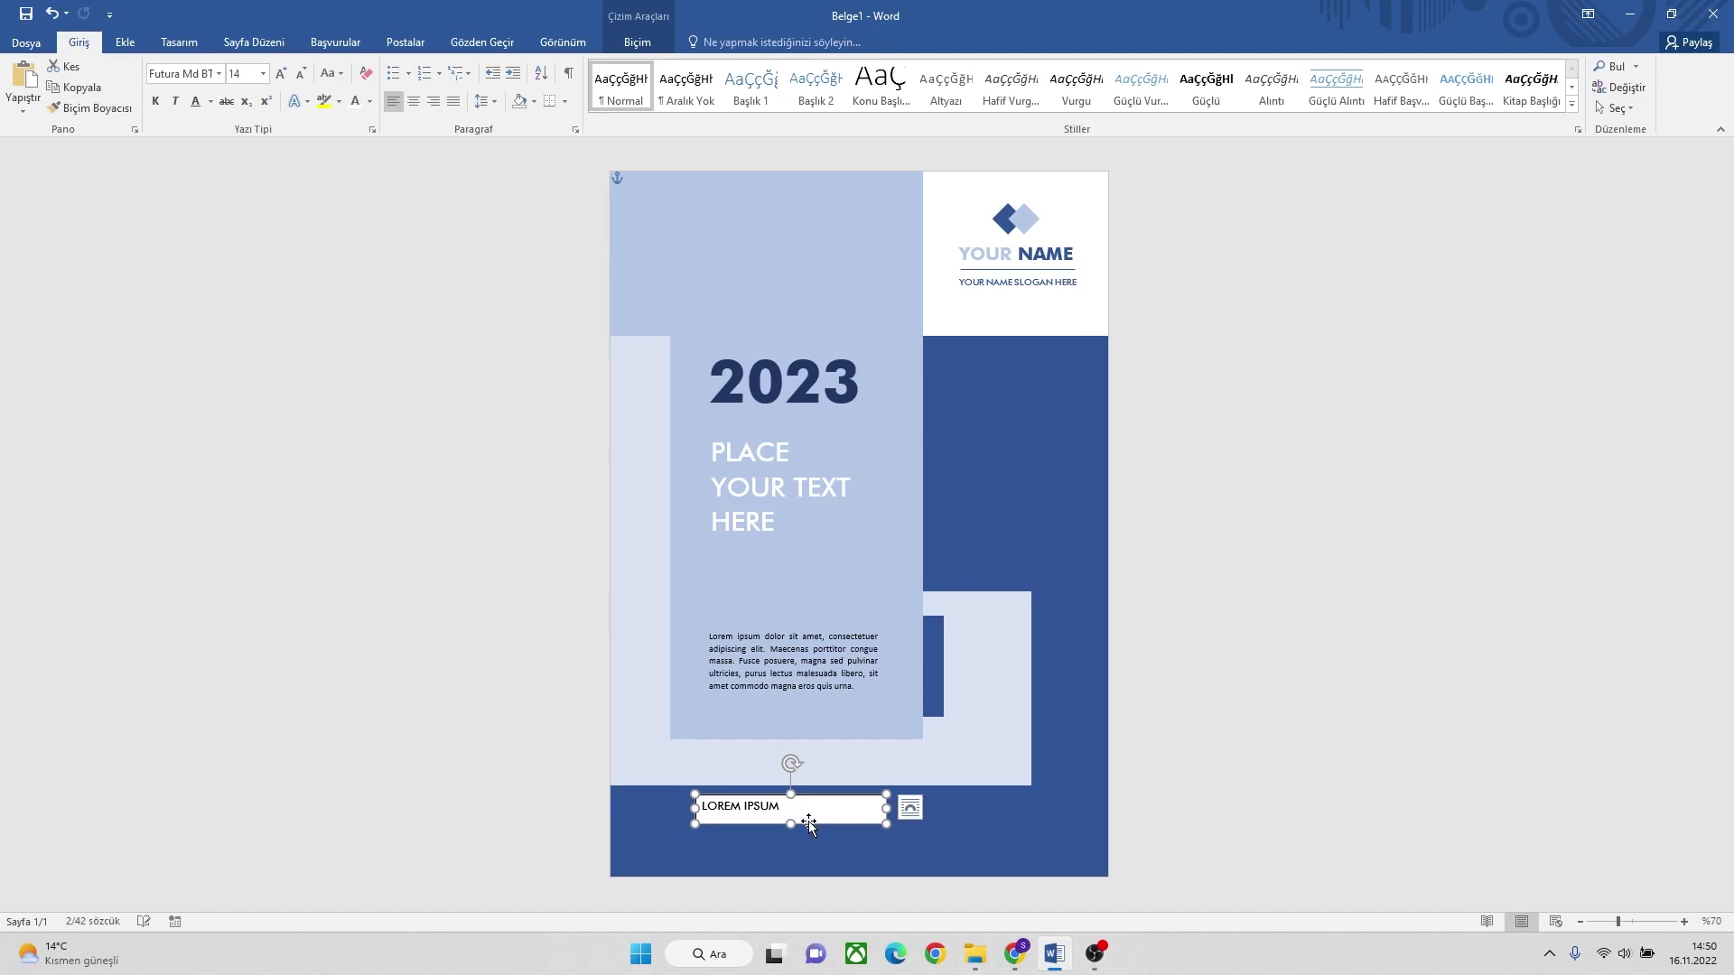
# Remove the LOREM IPSUM box's outline and fill.
pyautogui.click(638, 44)
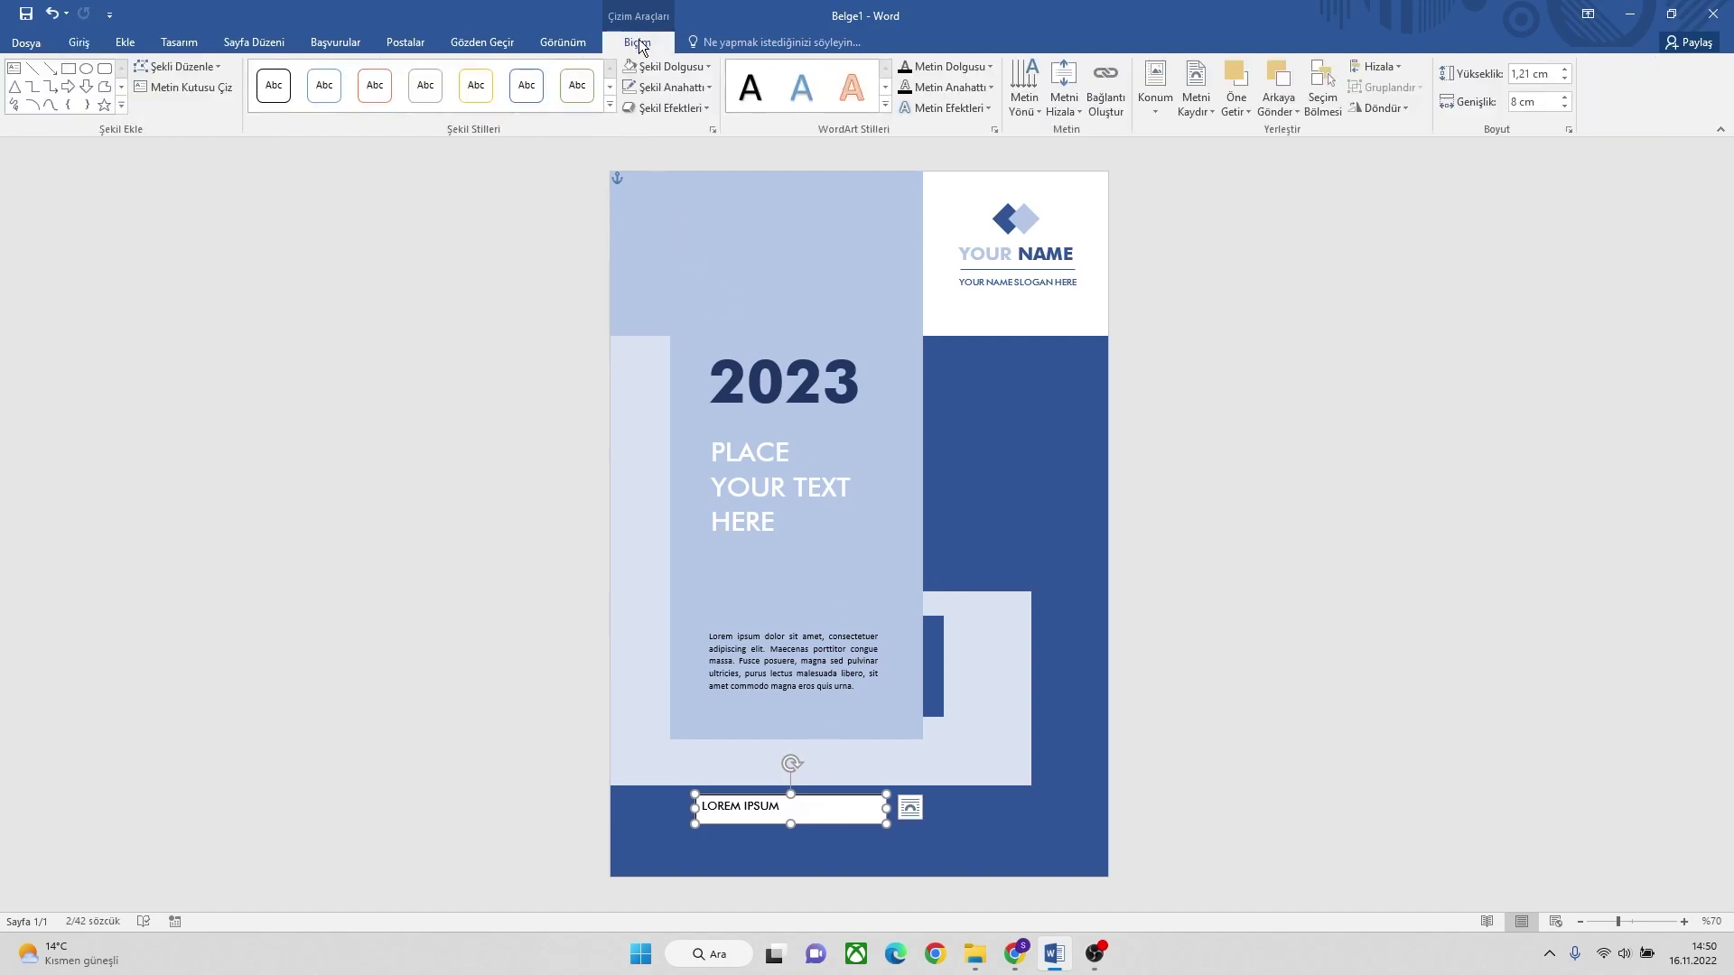
pyautogui.click(683, 87)
pyautogui.click(686, 251)
pyautogui.click(670, 66)
pyautogui.click(664, 224)
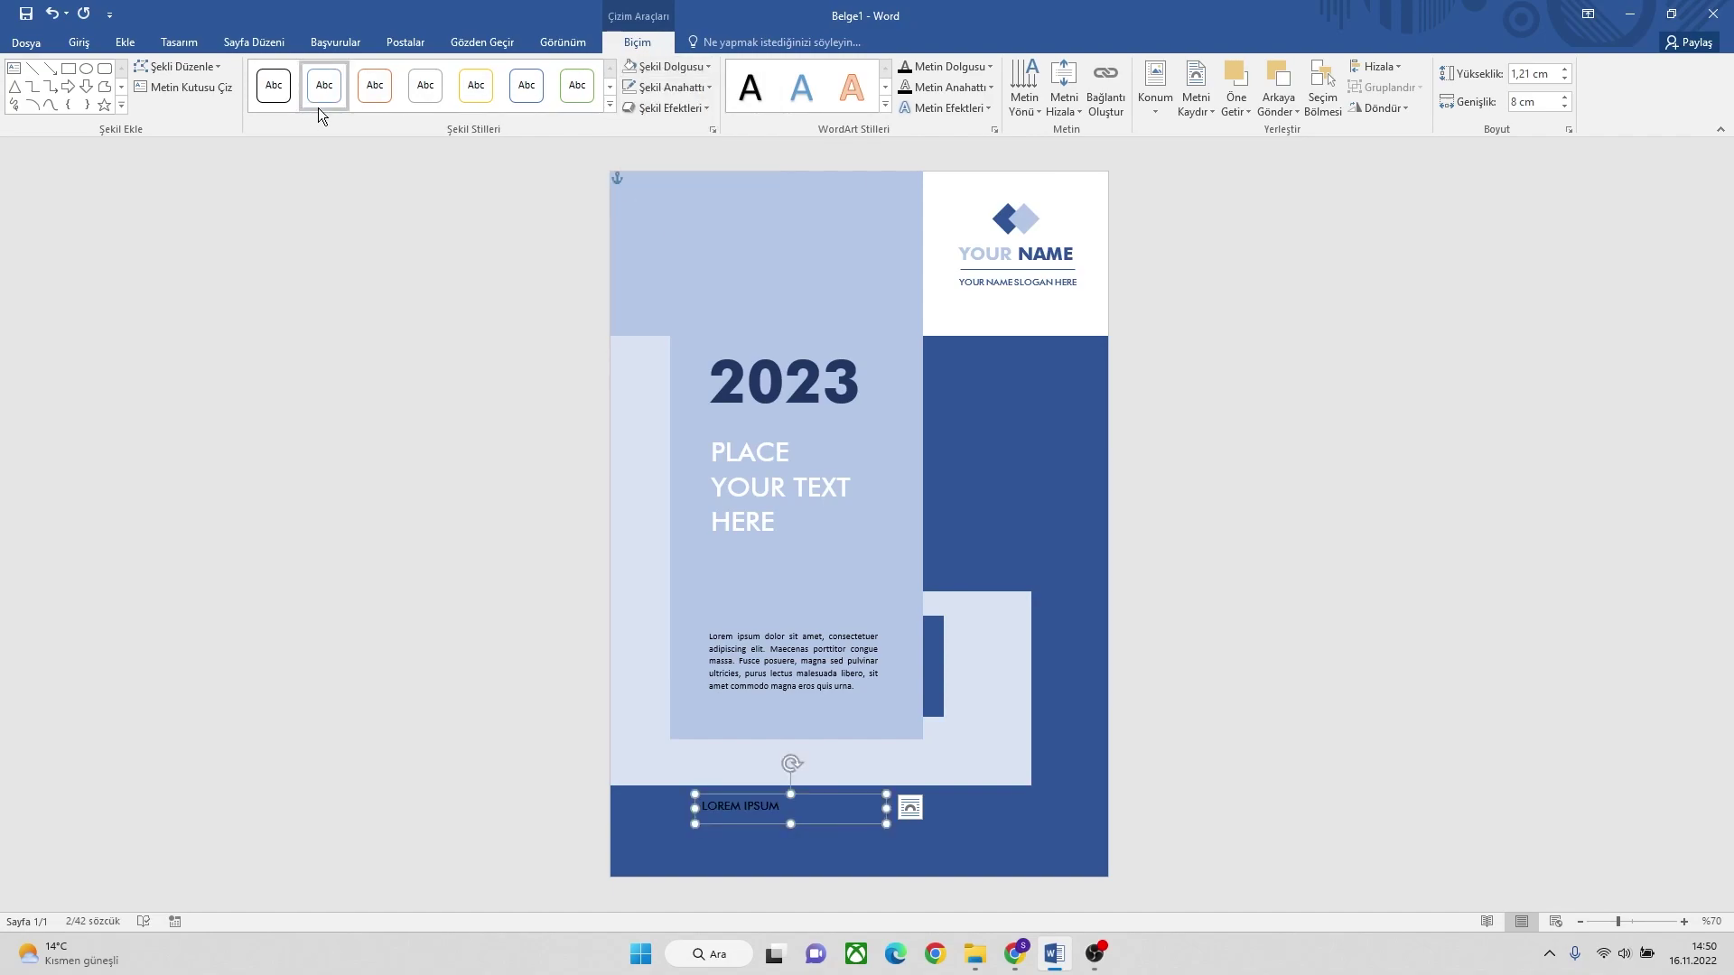
# Make LOREM IPSUM light blue at 15 pt and nudge the box slightly down.
pyautogui.click(79, 42)
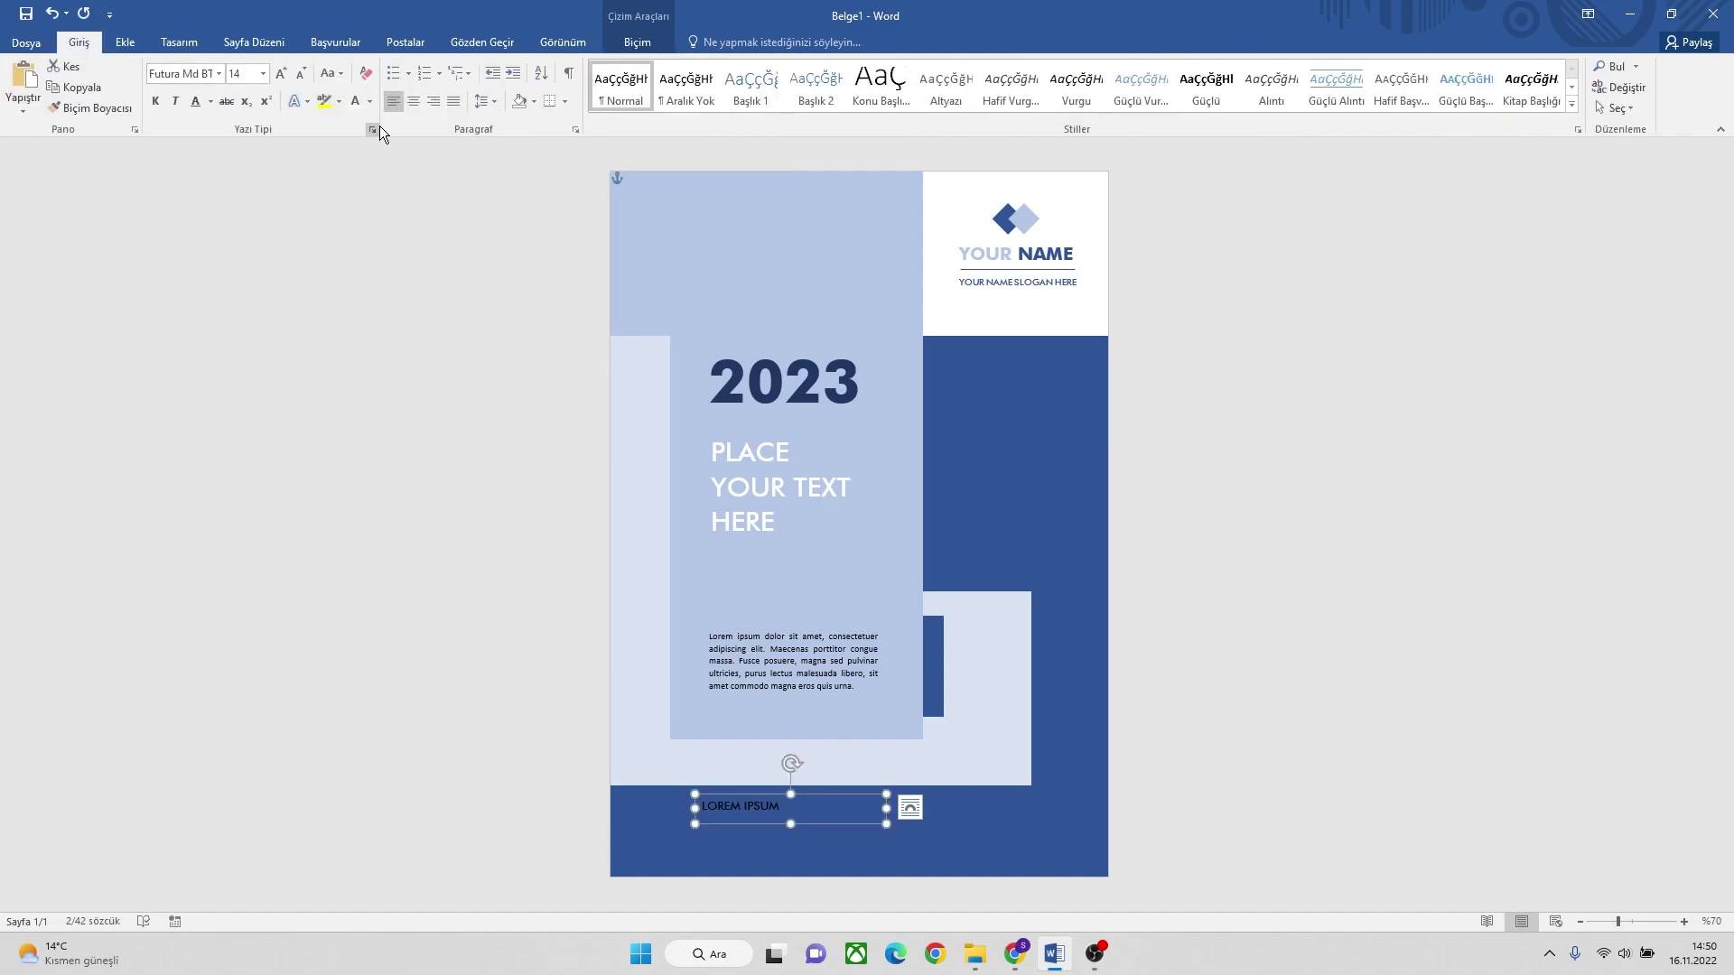
pyautogui.click(369, 101)
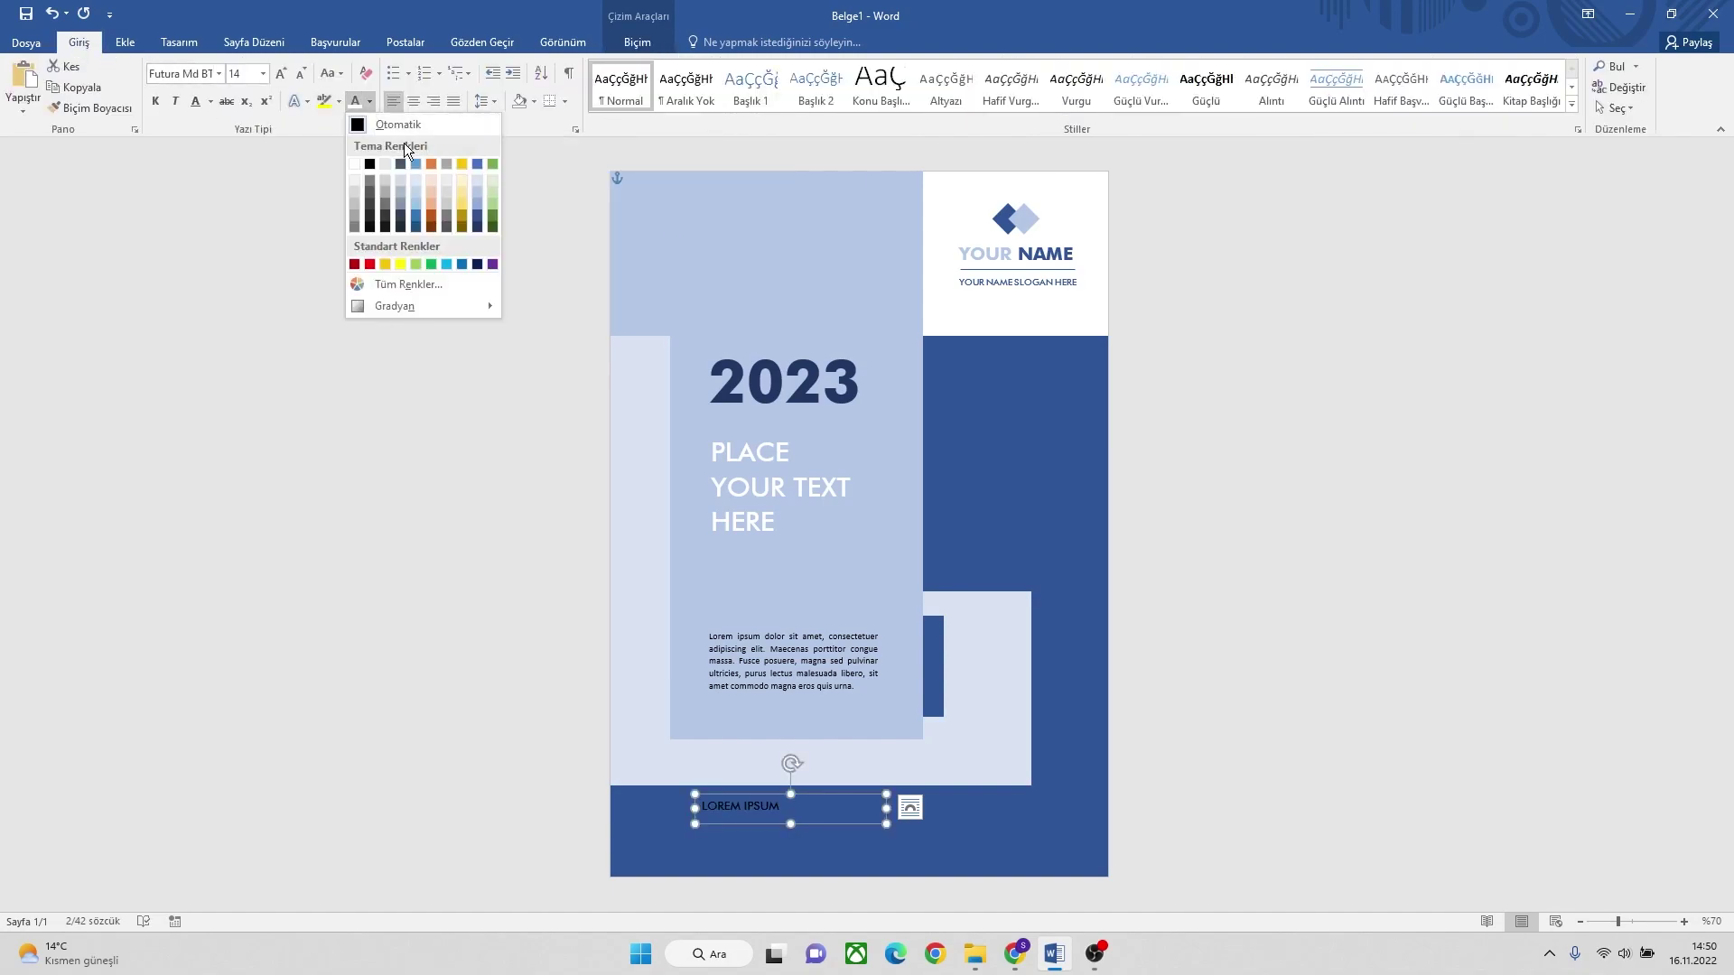
pyautogui.click(477, 181)
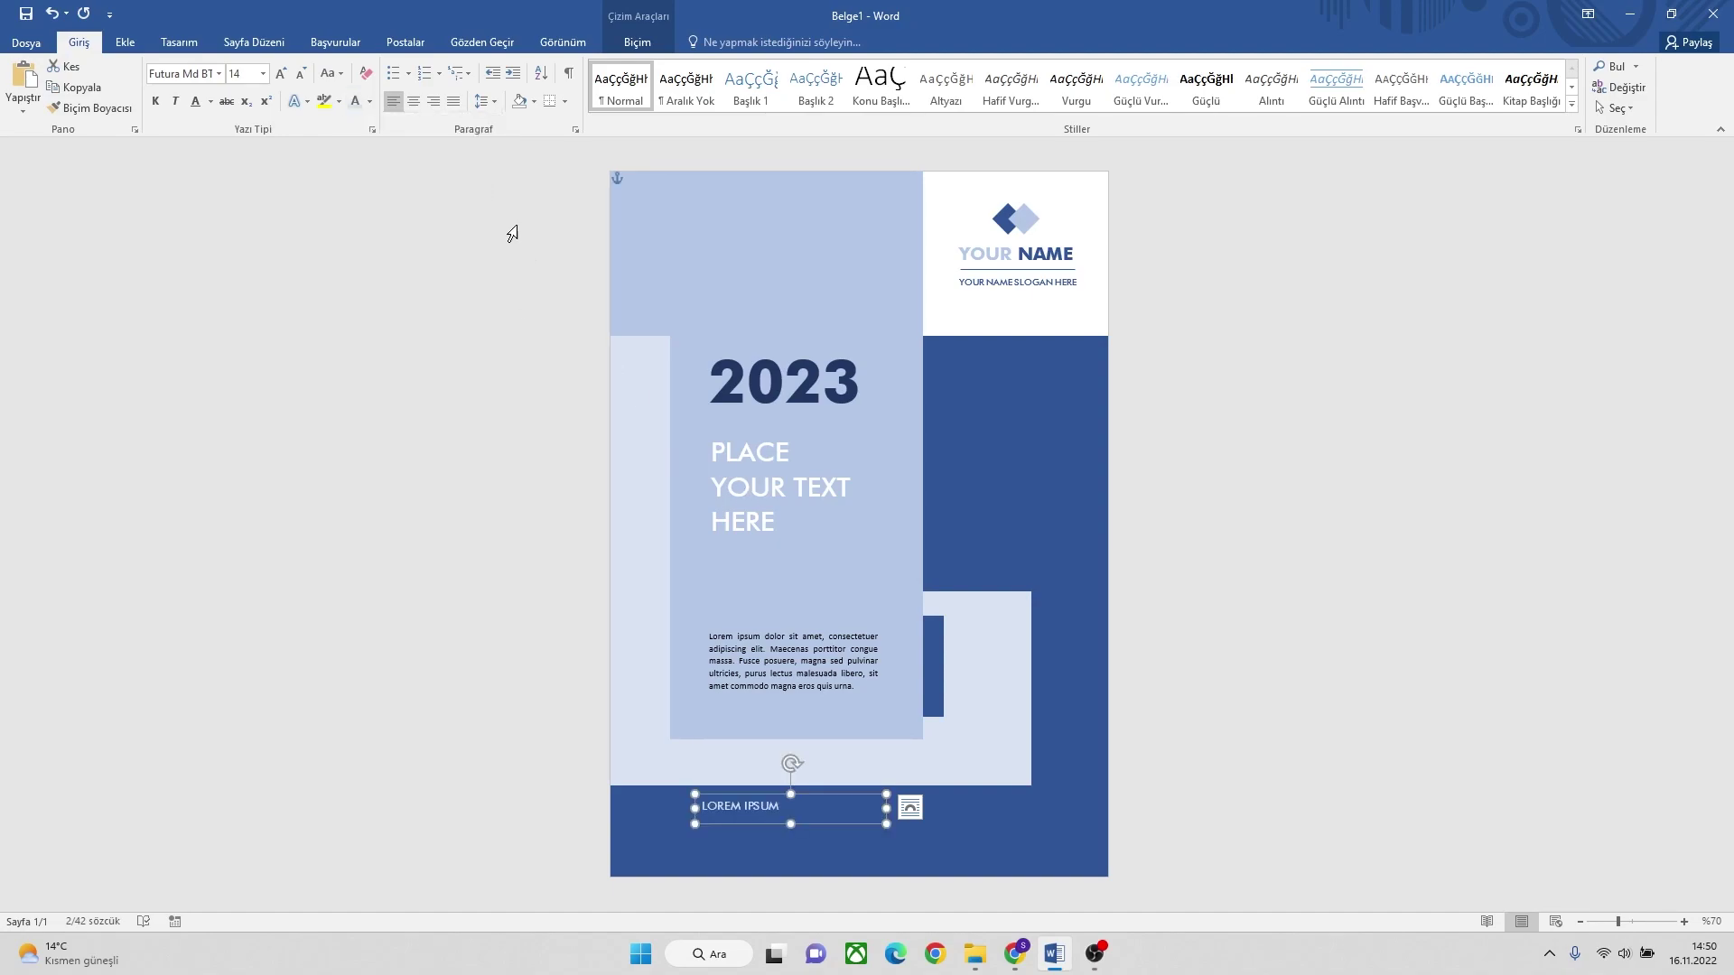
pyautogui.click(370, 101)
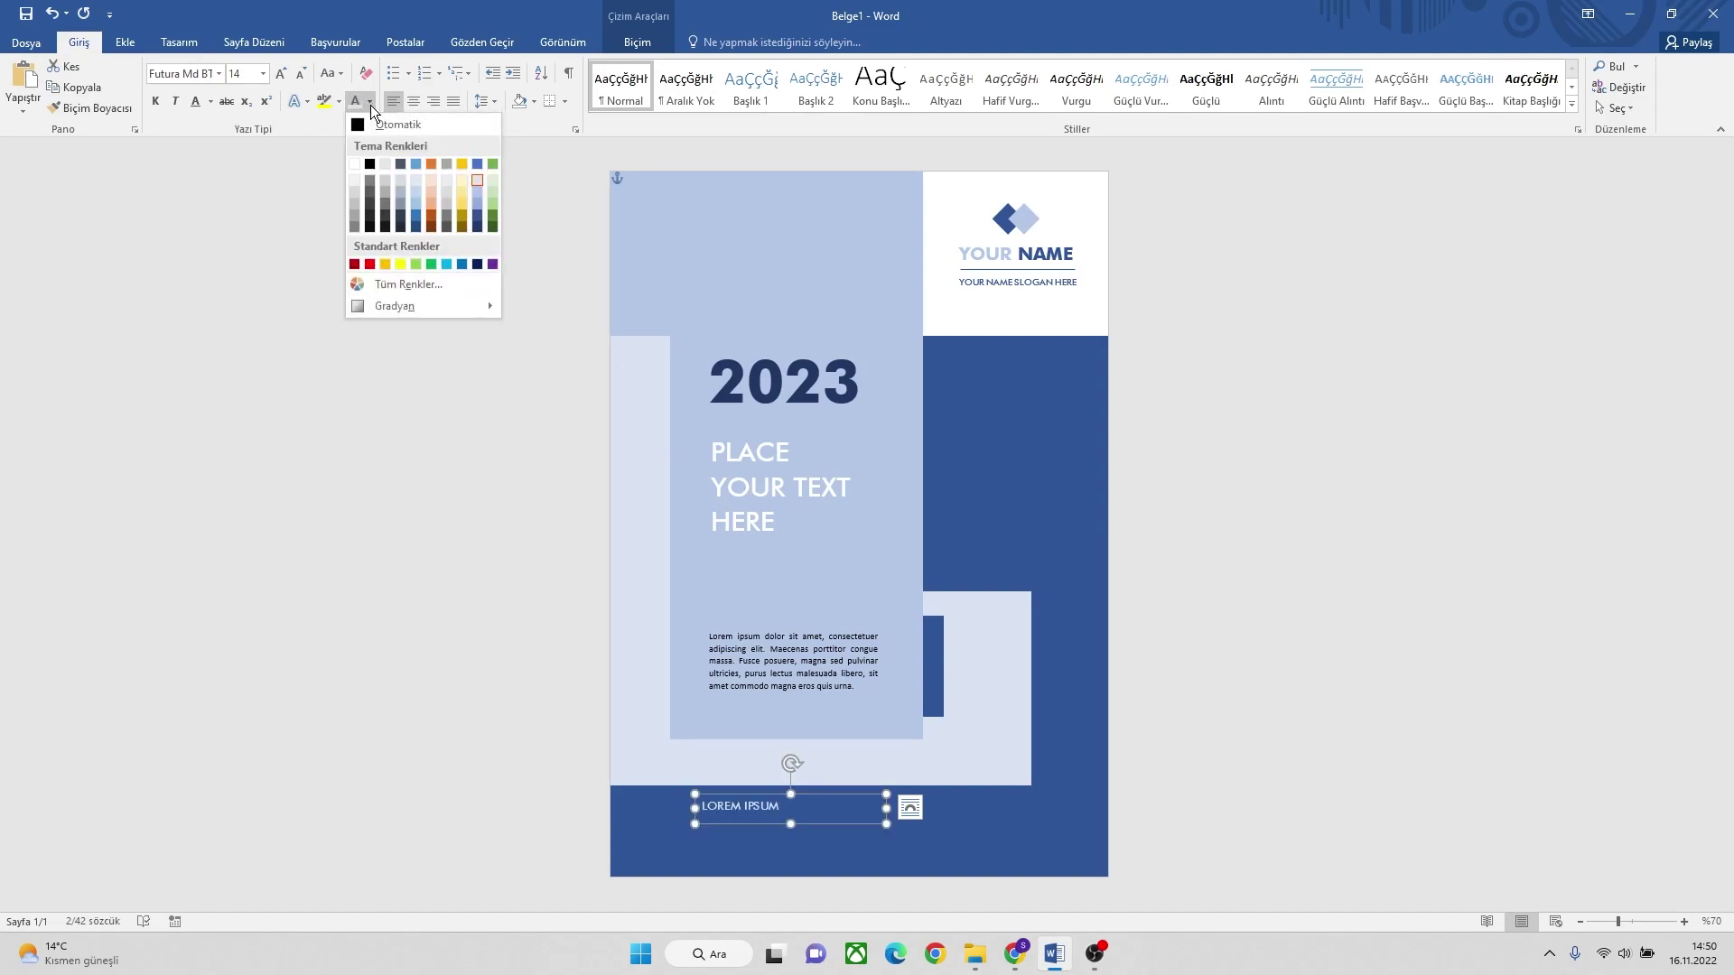
pyautogui.click(475, 205)
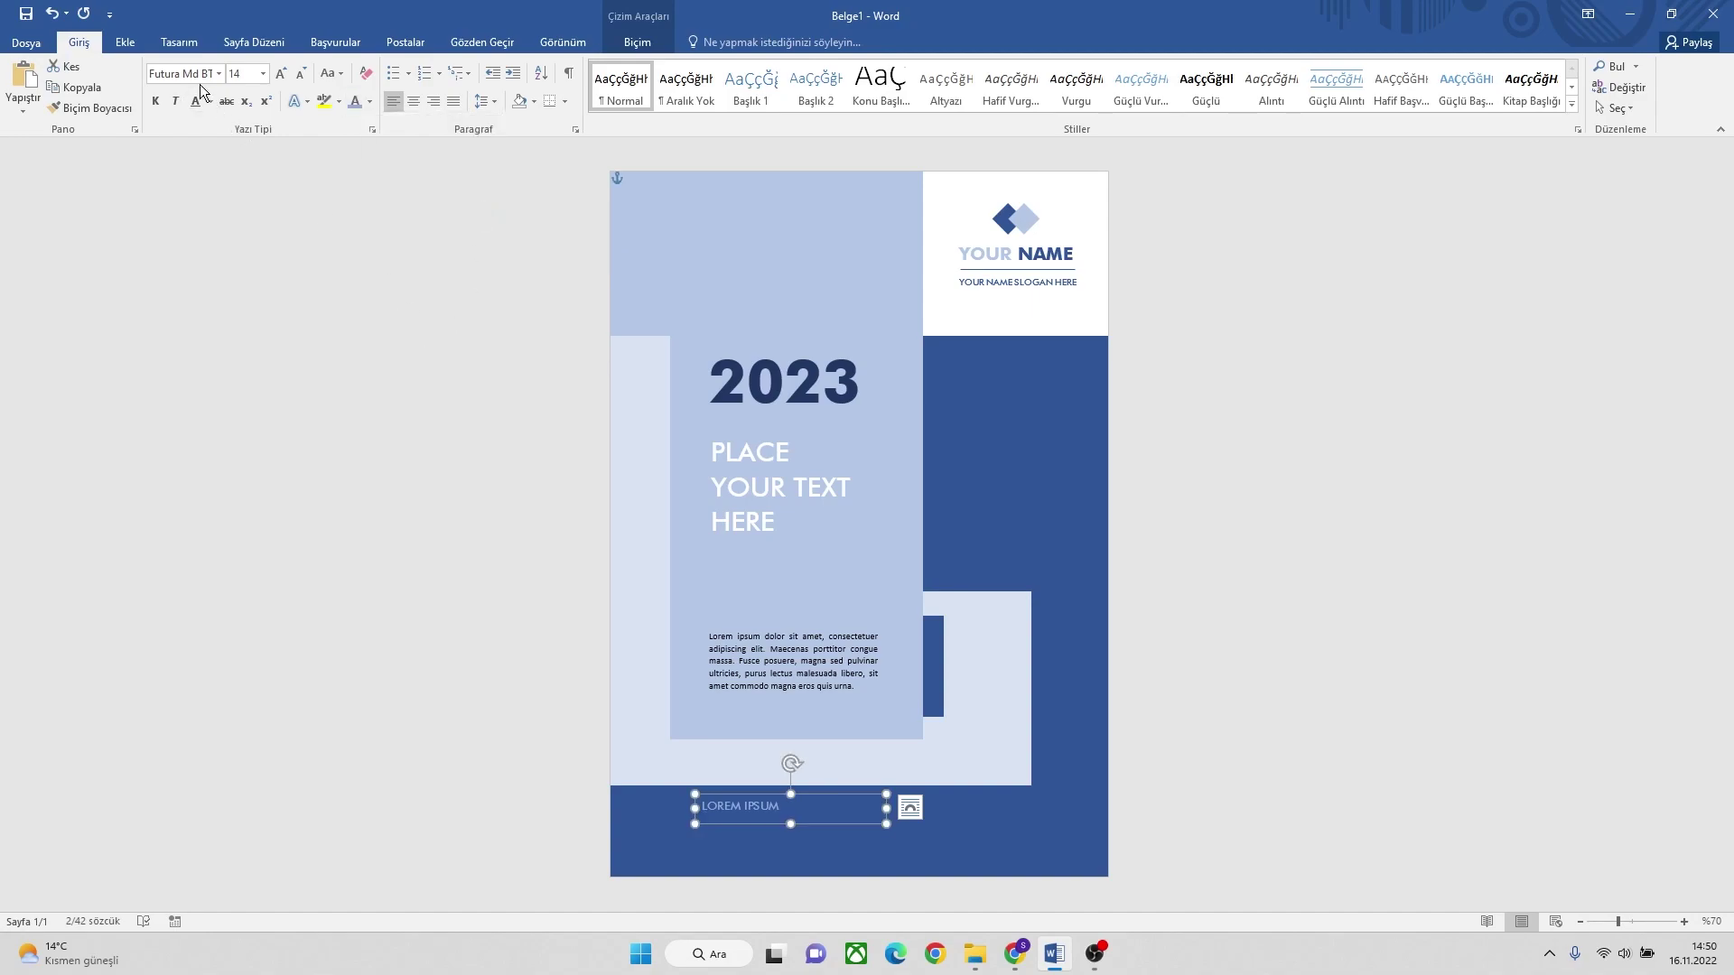
pyautogui.click(242, 73)
pyautogui.write('15')
pyautogui.press('Return')
pyautogui.moveTo(816, 828); pyautogui.dragTo(814, 833)
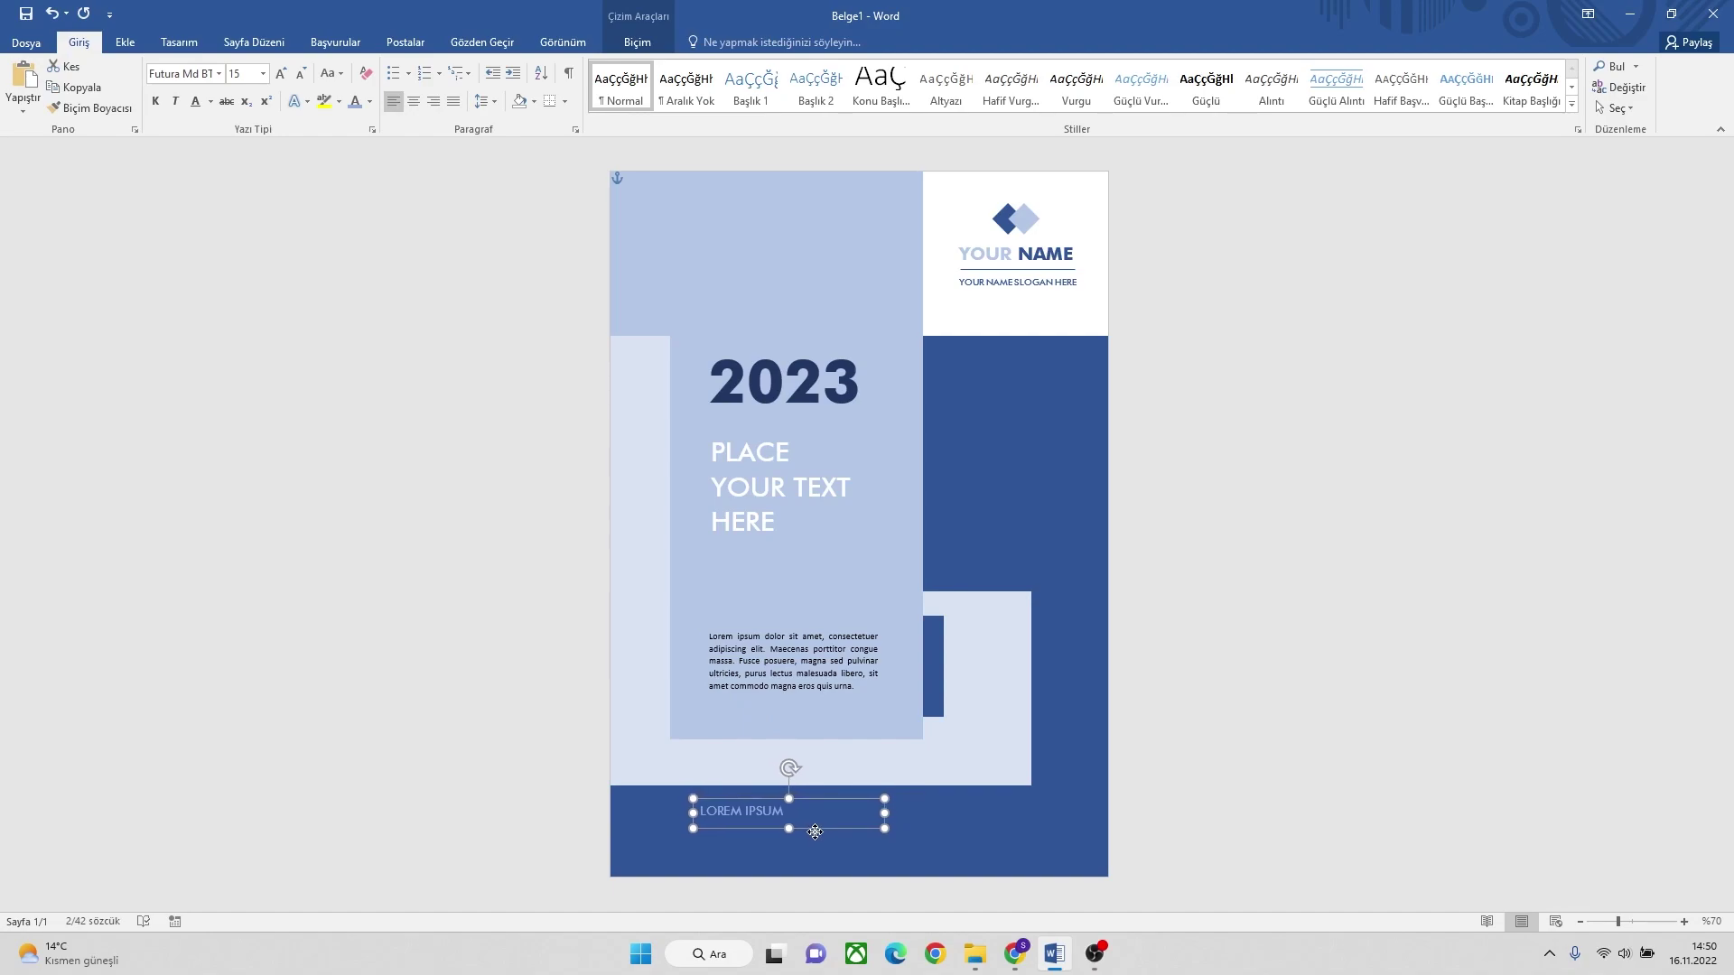
# Ctrl-drag a copy of the lorem paragraph into the footer, widening and shortening it.
pyautogui.click(1014, 817)
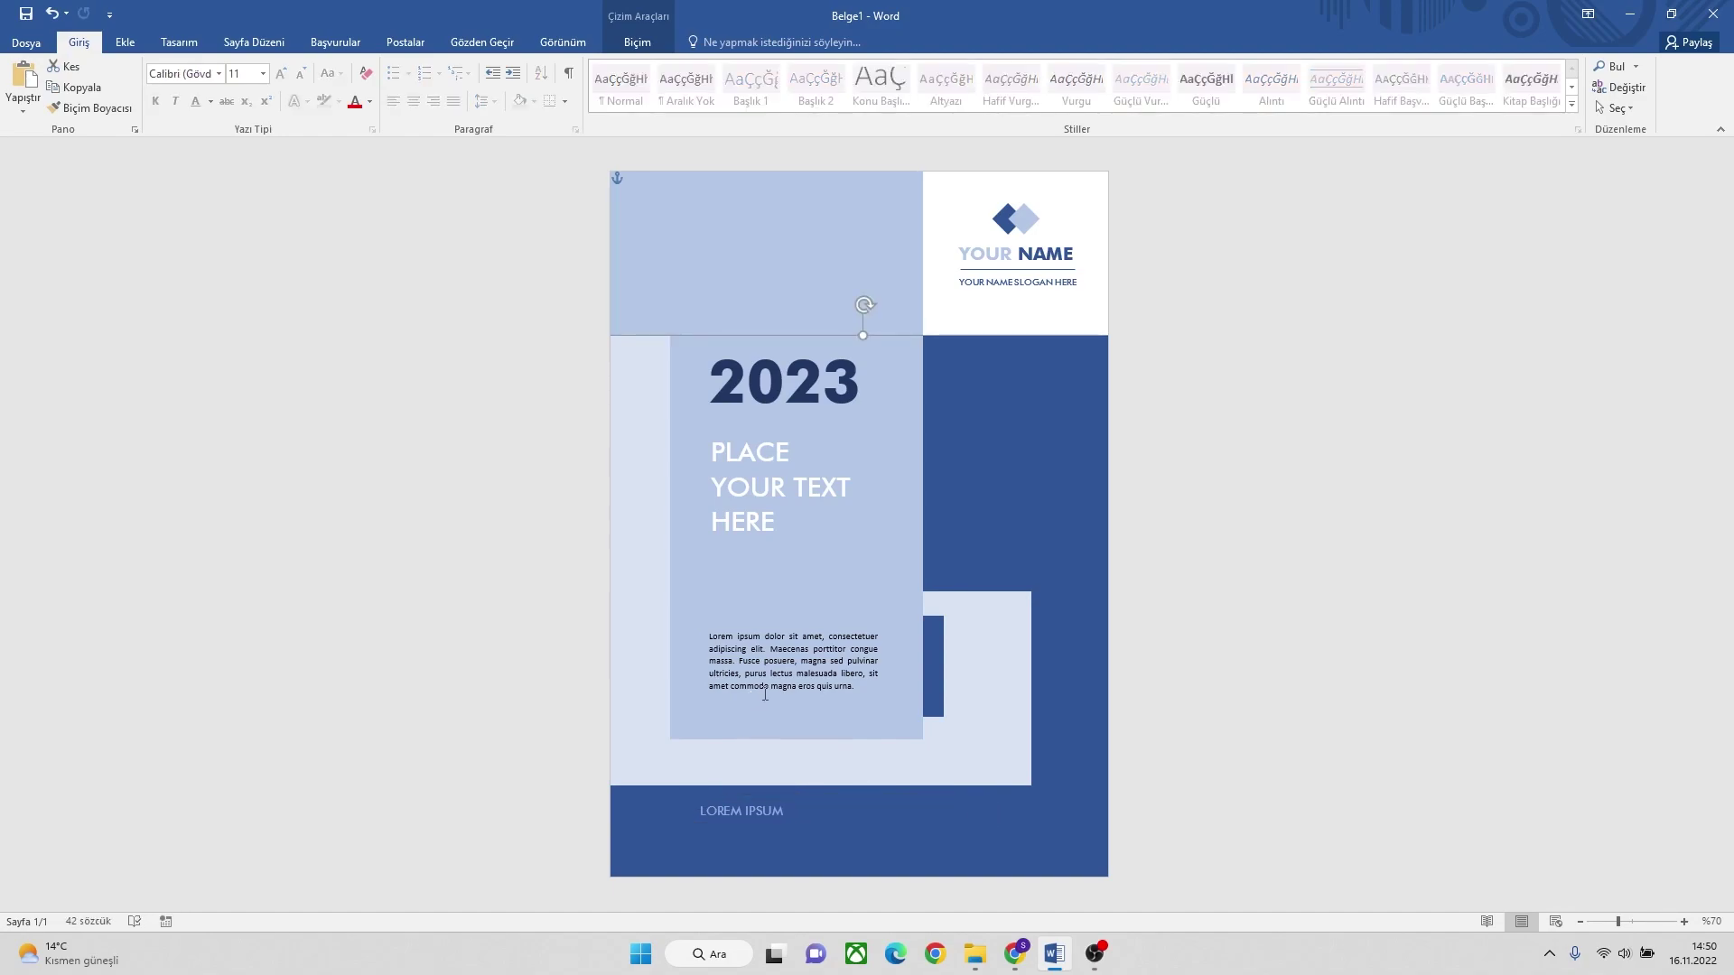
pyautogui.click(774, 701)
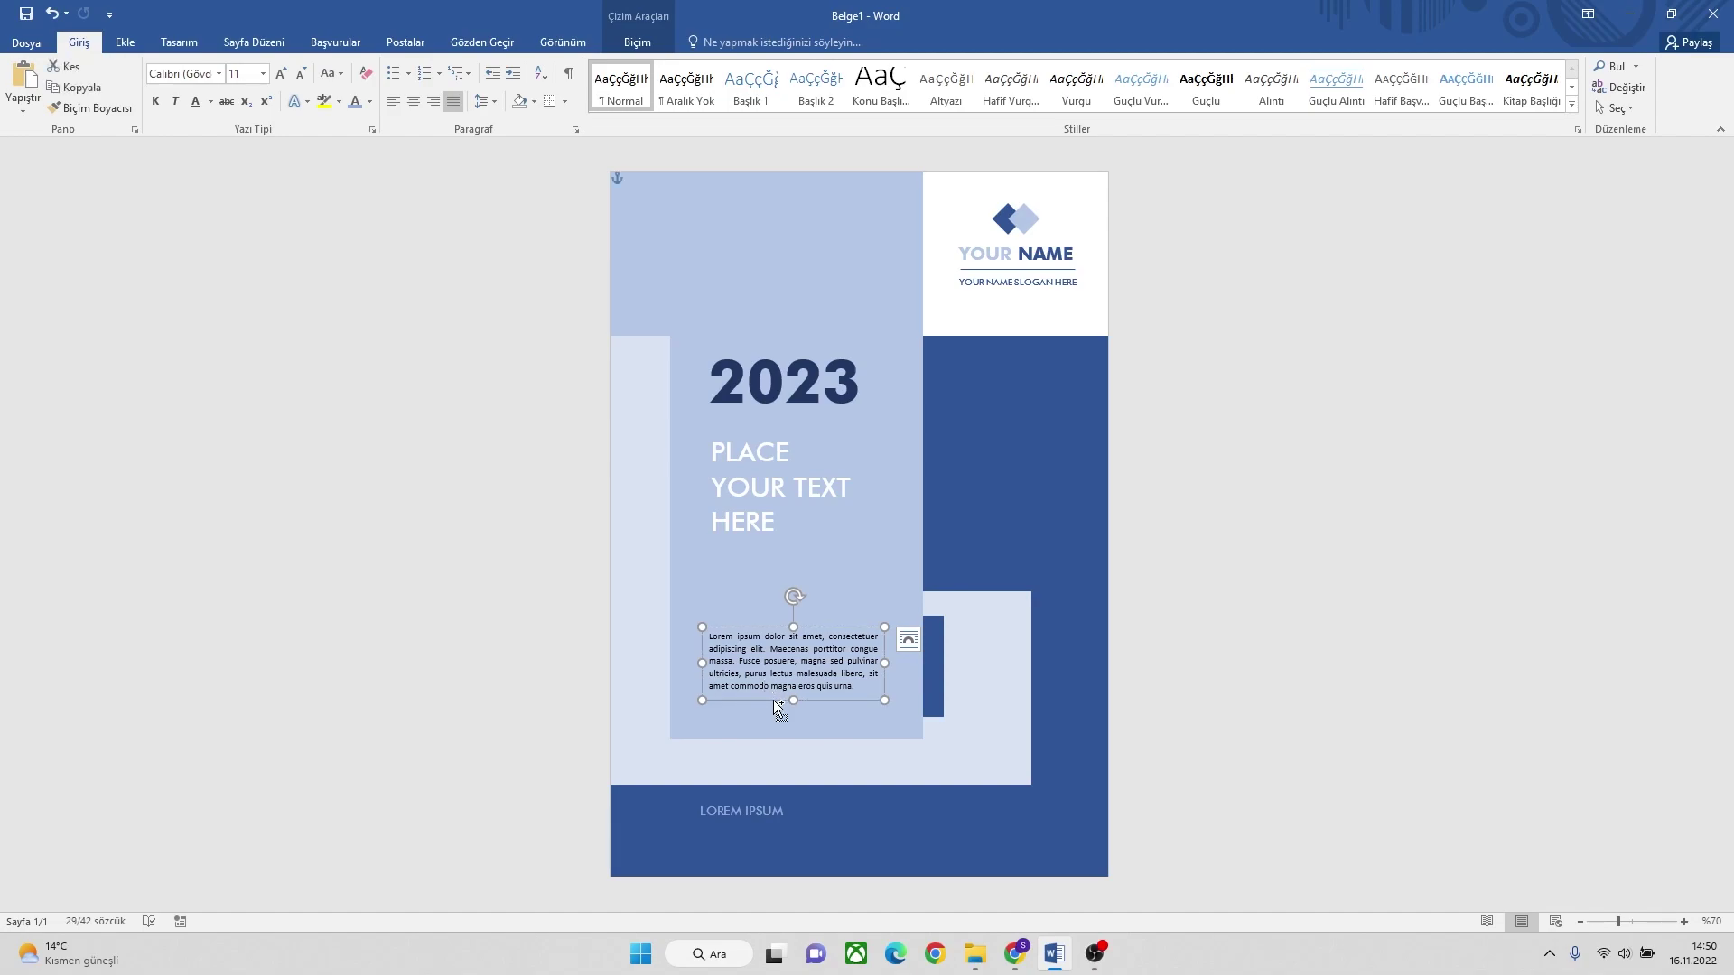
pyautogui.moveTo(772, 700); pyautogui.dragTo(748, 874)
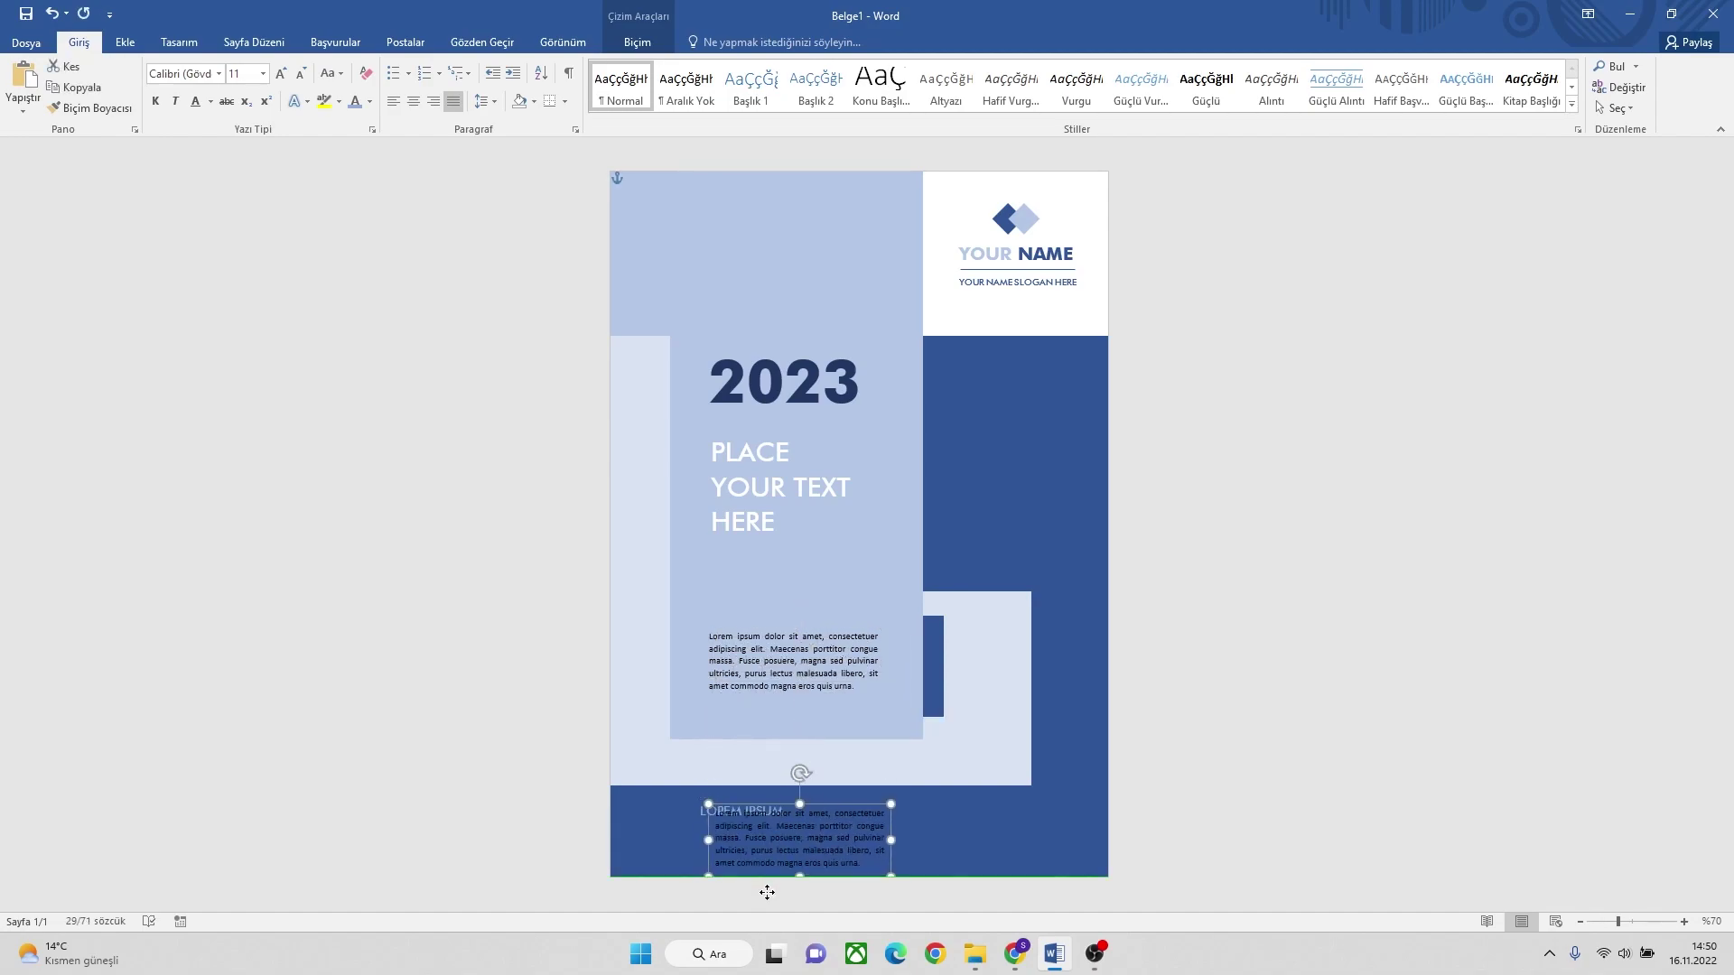
pyautogui.moveTo(872, 830); pyautogui.dragTo(1035, 830)
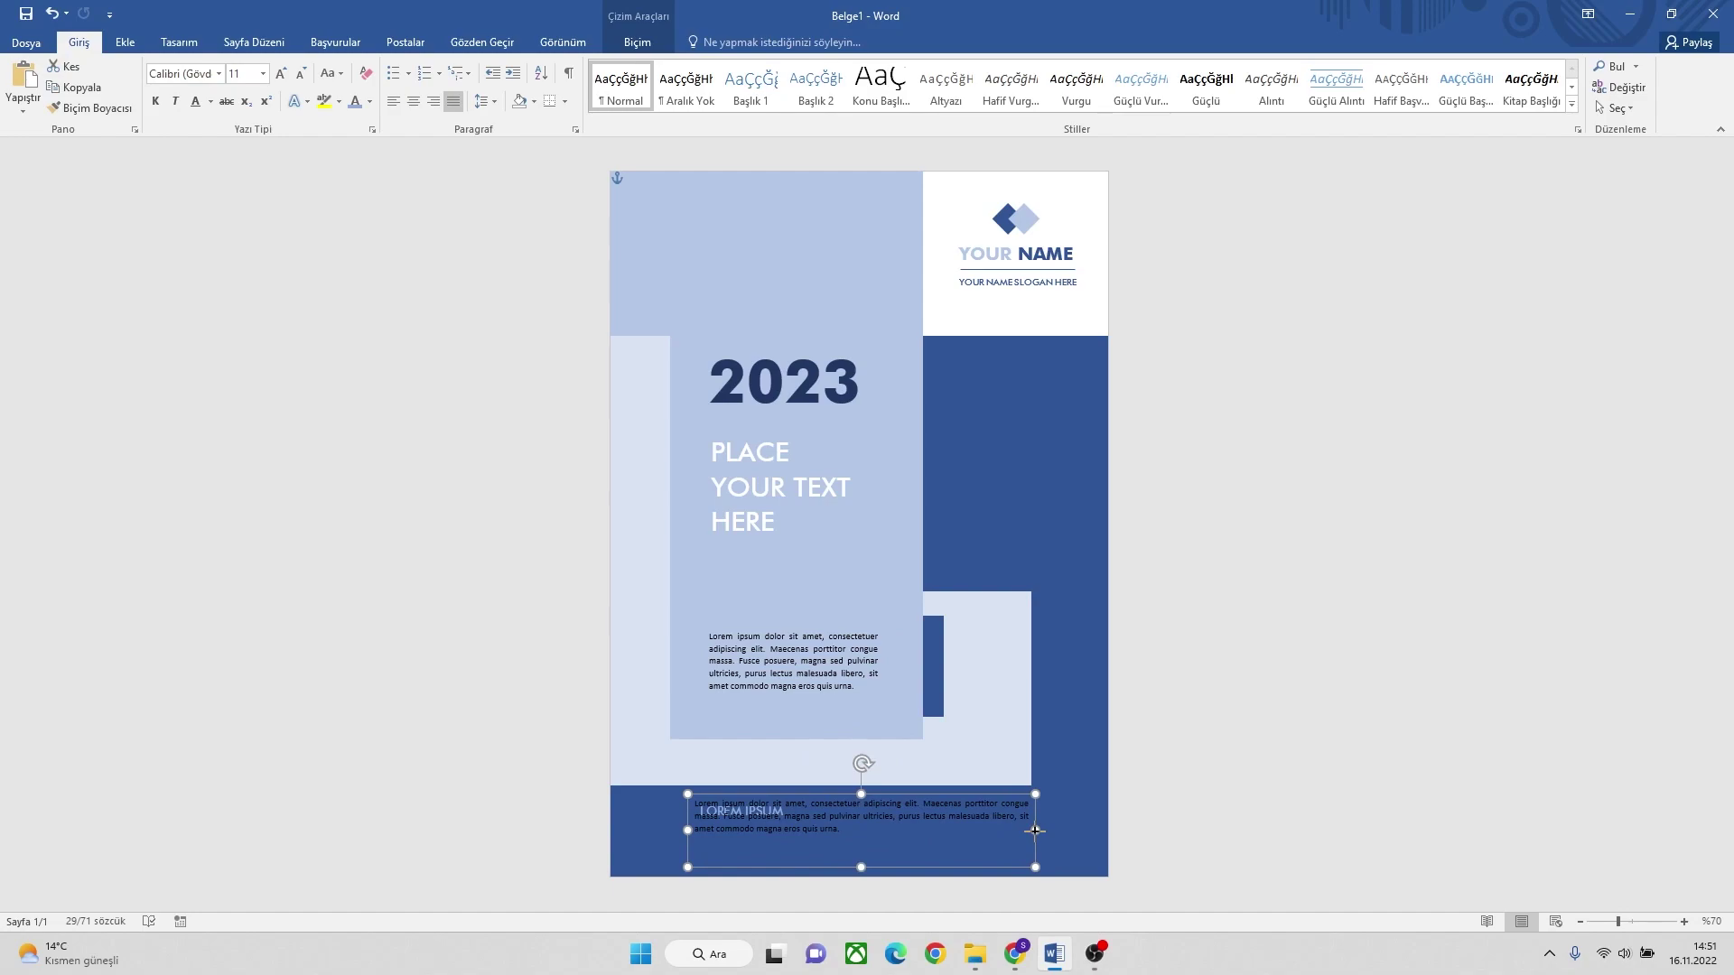
pyautogui.moveTo(860, 867)
pyautogui.mouseDown()
pyautogui.moveTo(861, 837)
pyautogui.moveTo(886, 820)
pyautogui.mouseUp()
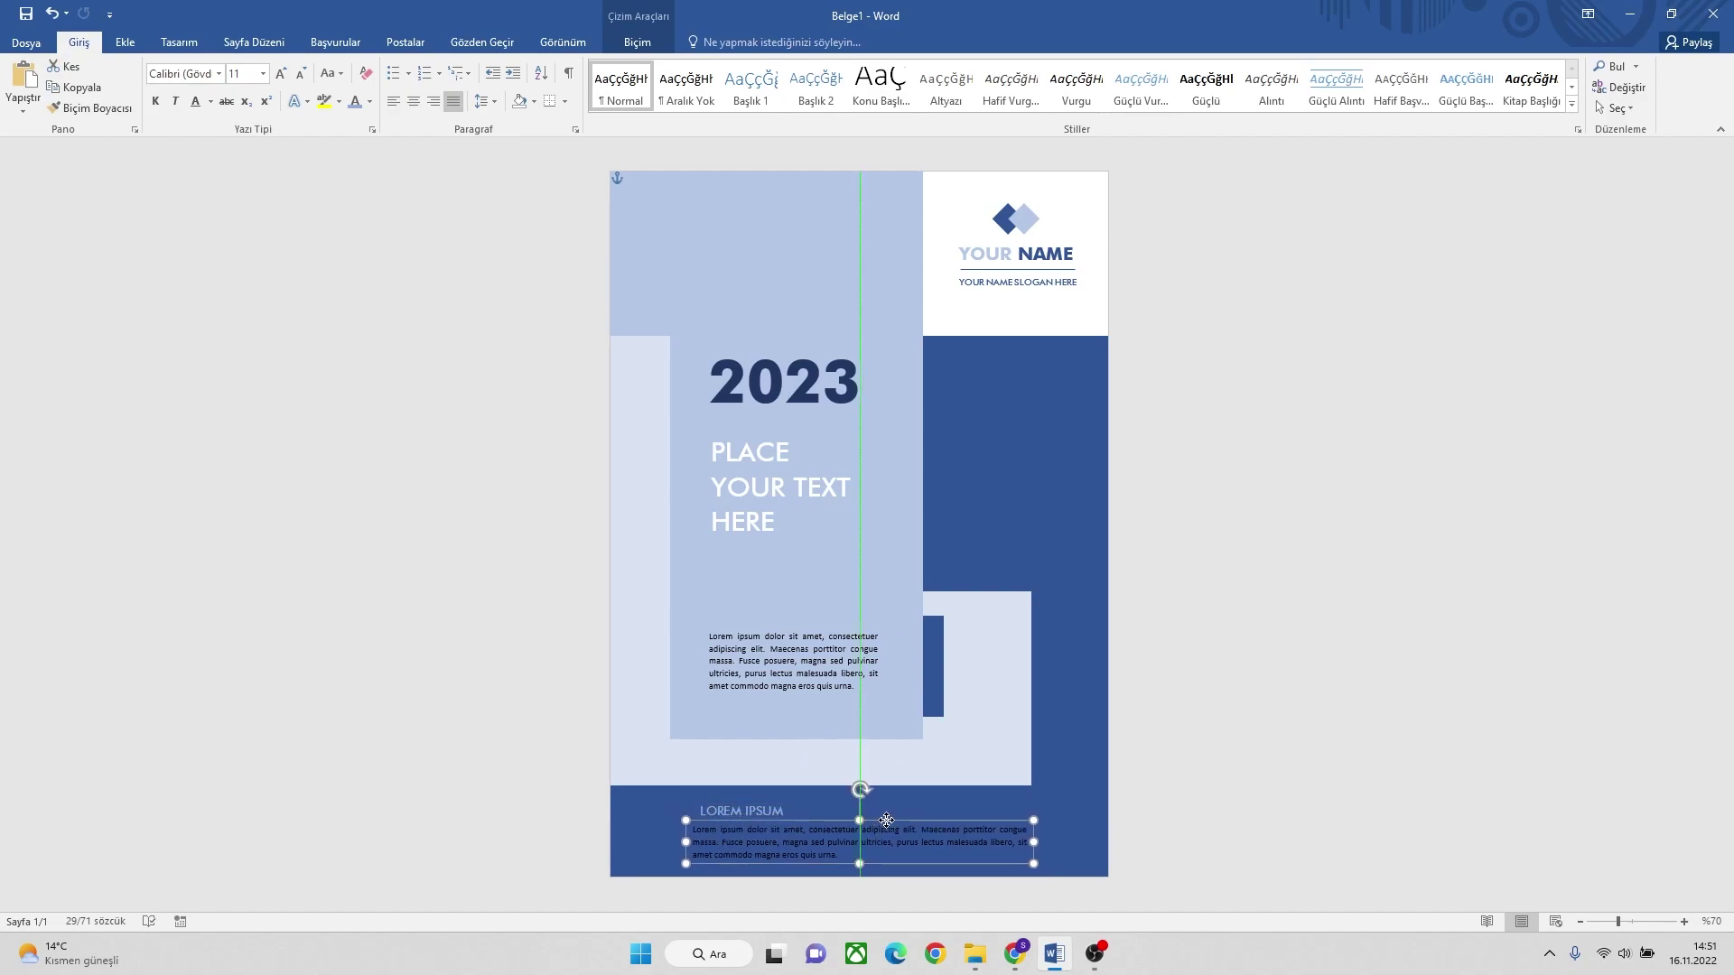
# Nudge the LOREM IPSUM heading up and delete the copied paragraph's last line.
pyautogui.click(763, 807)
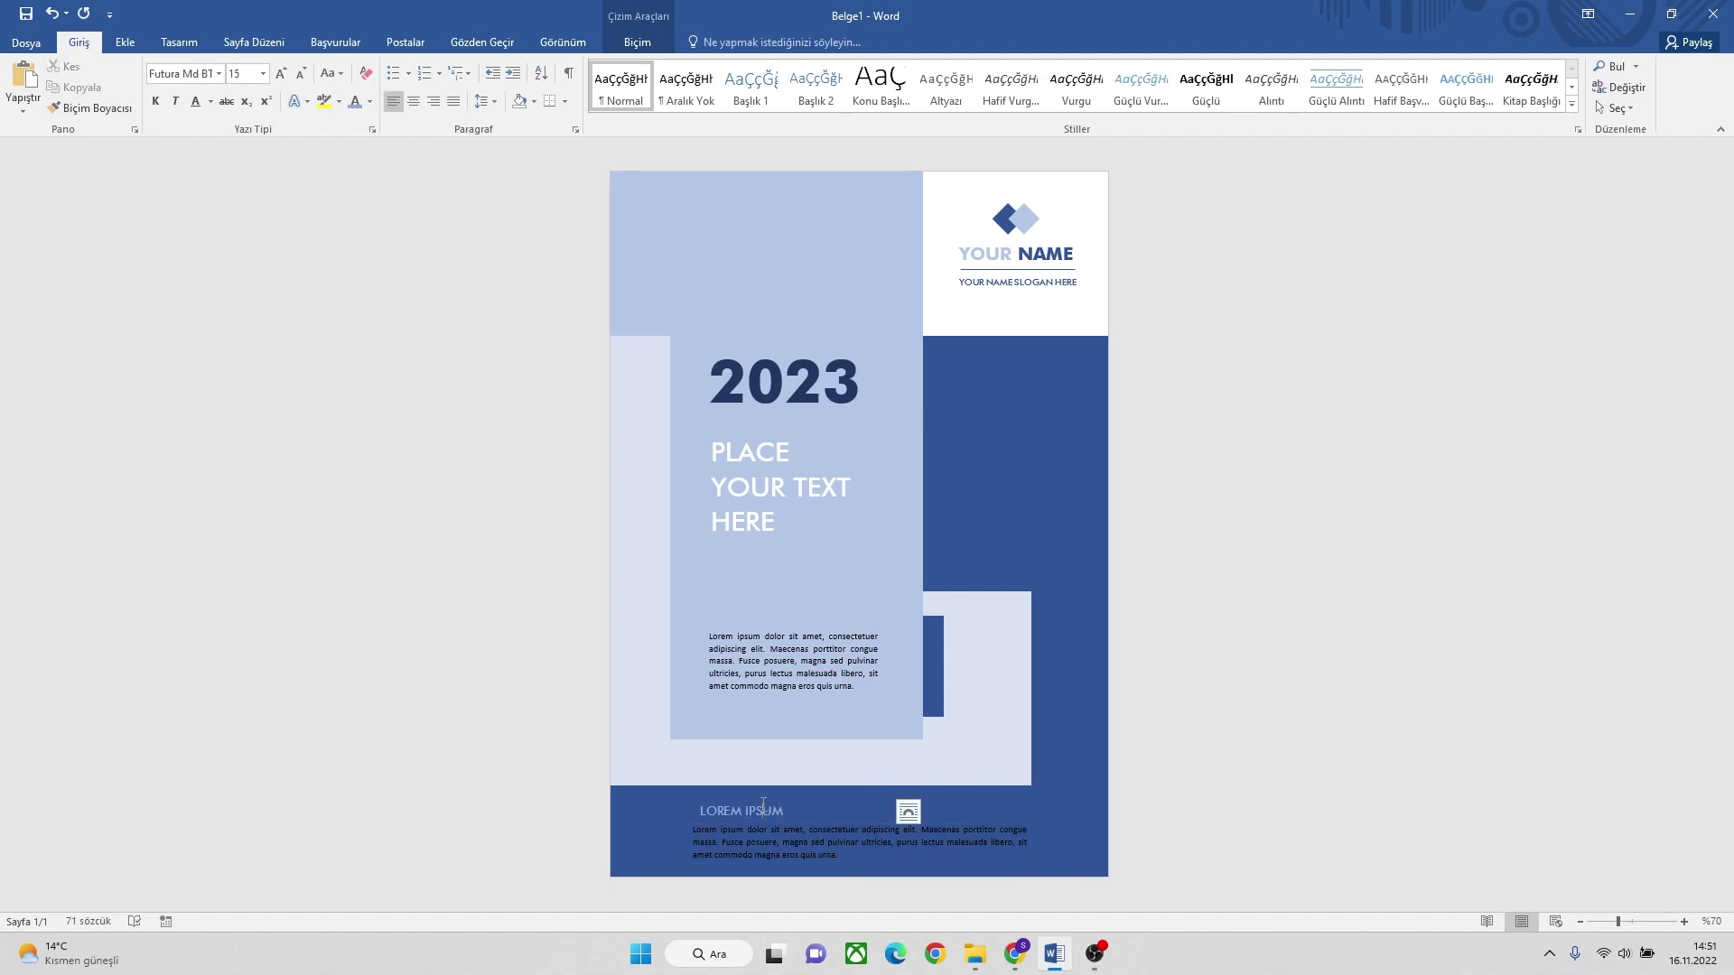
pyautogui.click(707, 804)
pyautogui.moveTo(719, 798); pyautogui.dragTo(720, 792)
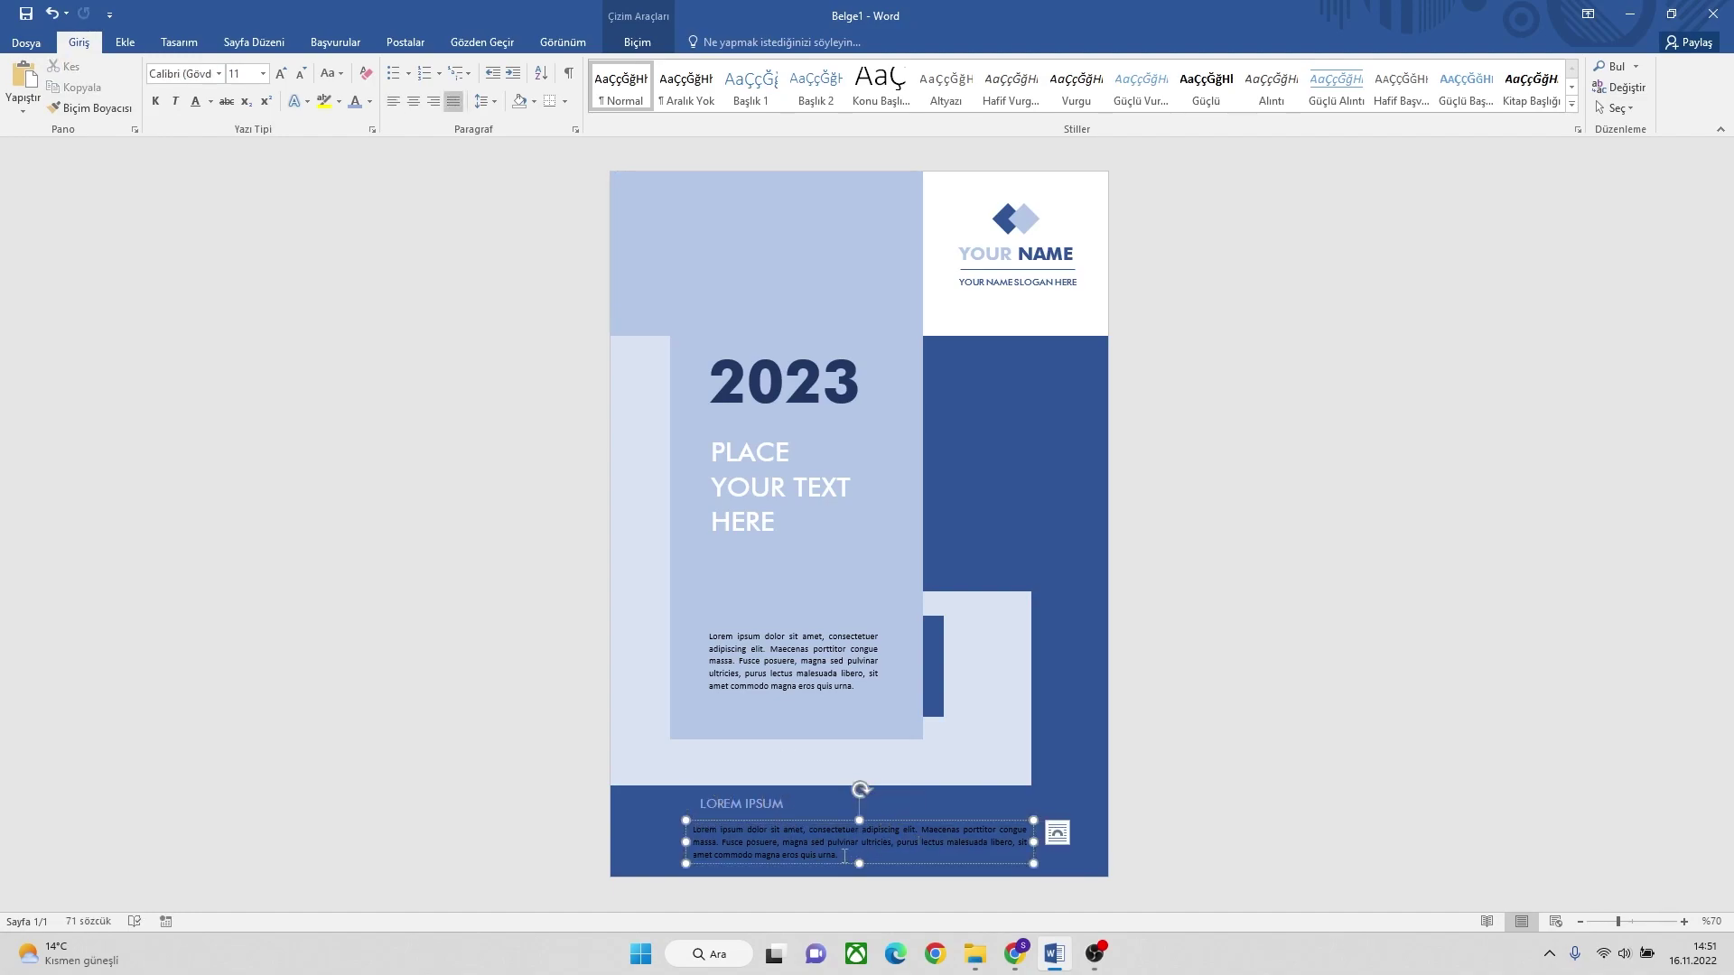
pyautogui.moveTo(838, 855); pyautogui.dragTo(670, 855)
pyautogui.press('BackSpace')
# Resize and shift the footer paragraph box, aligning the LOREM IPSUM heading left with it.
pyautogui.moveTo(859, 864); pyautogui.dragTo(828, 819)
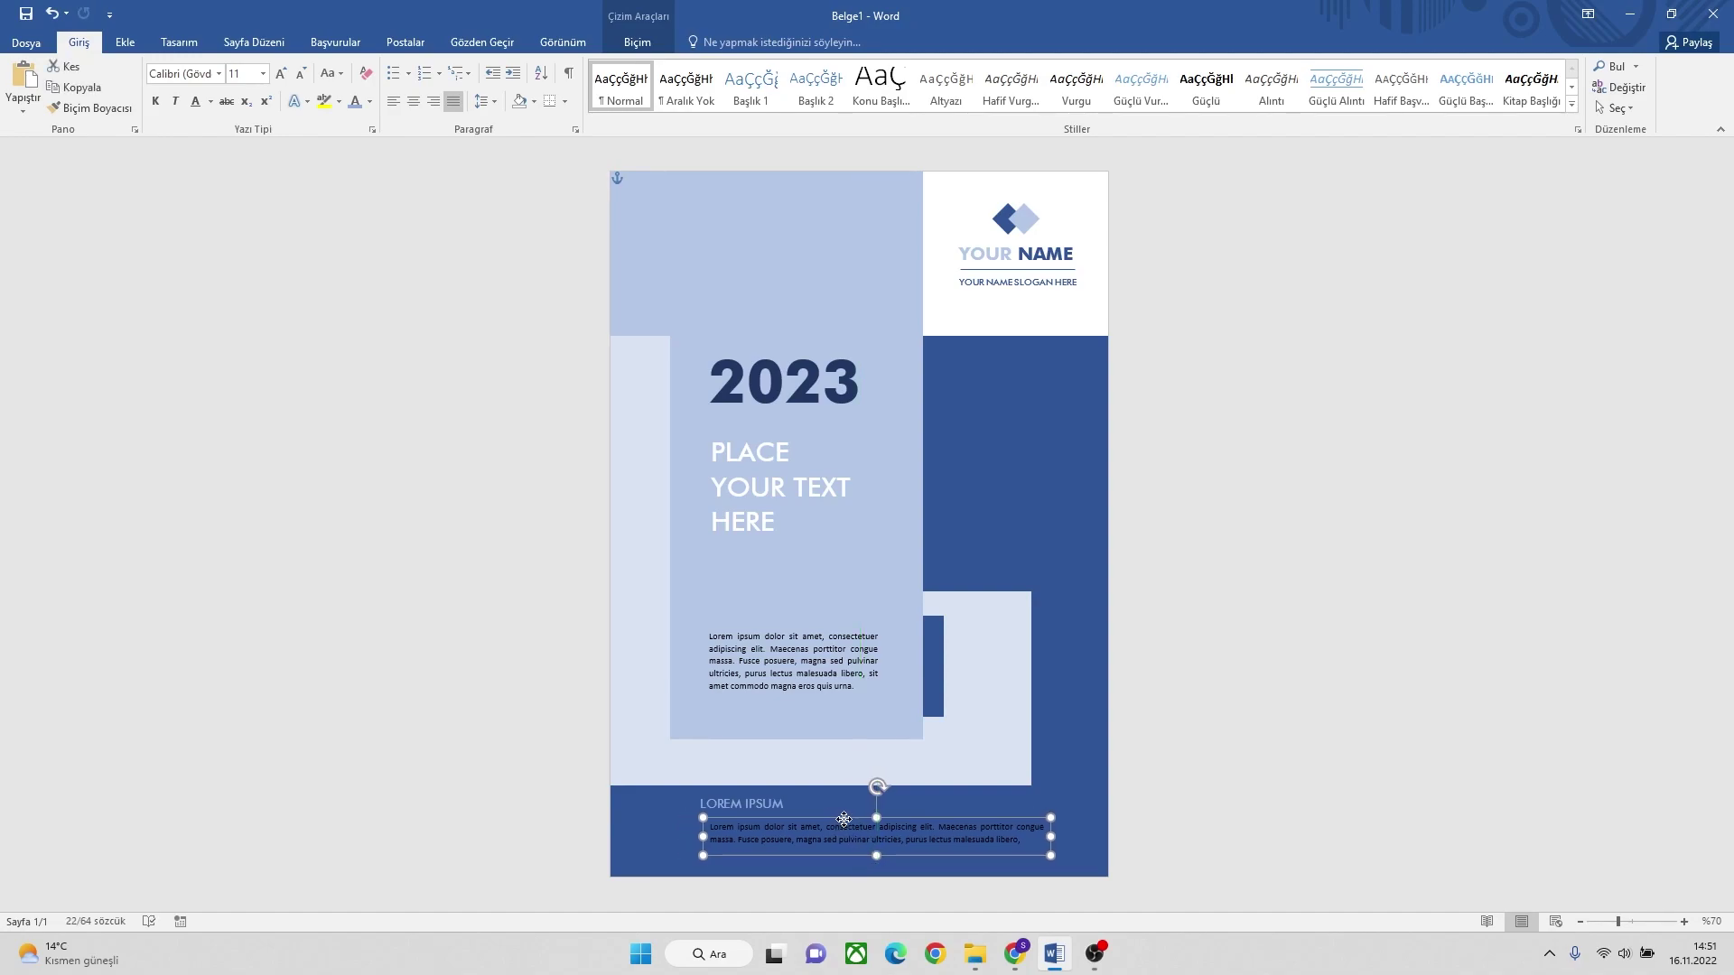
pyautogui.moveTo(834, 819); pyautogui.dragTo(812, 819)
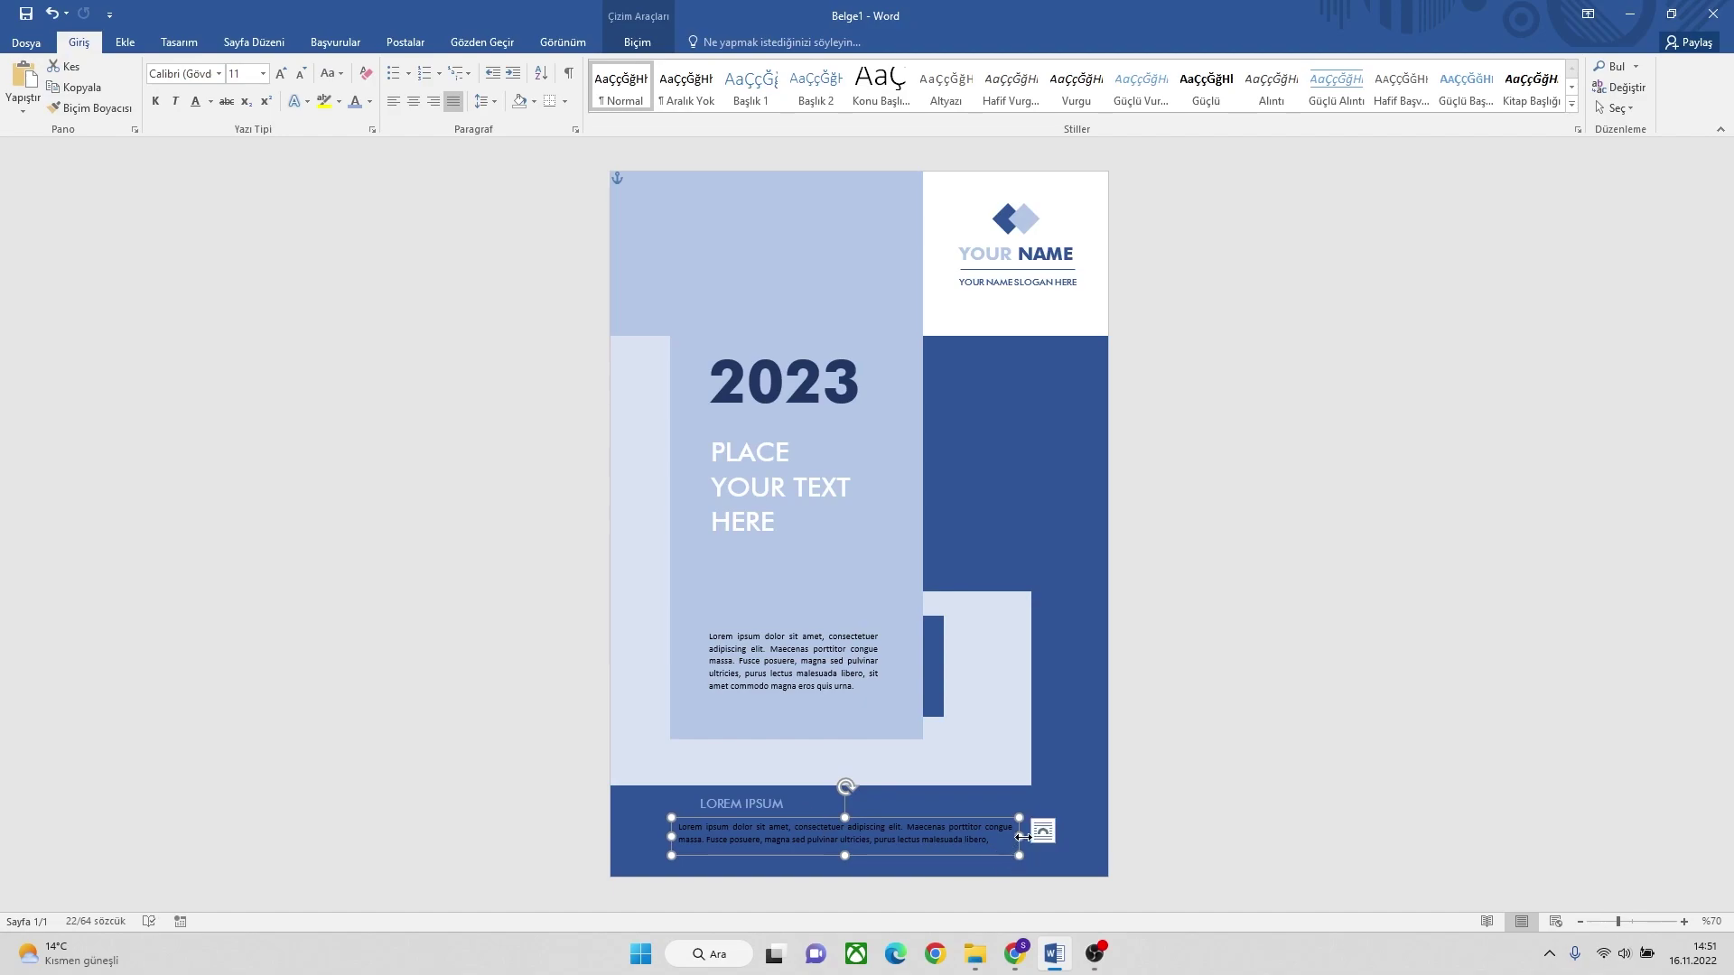
pyautogui.moveTo(1019, 836); pyautogui.dragTo(1031, 836)
pyautogui.click(811, 793)
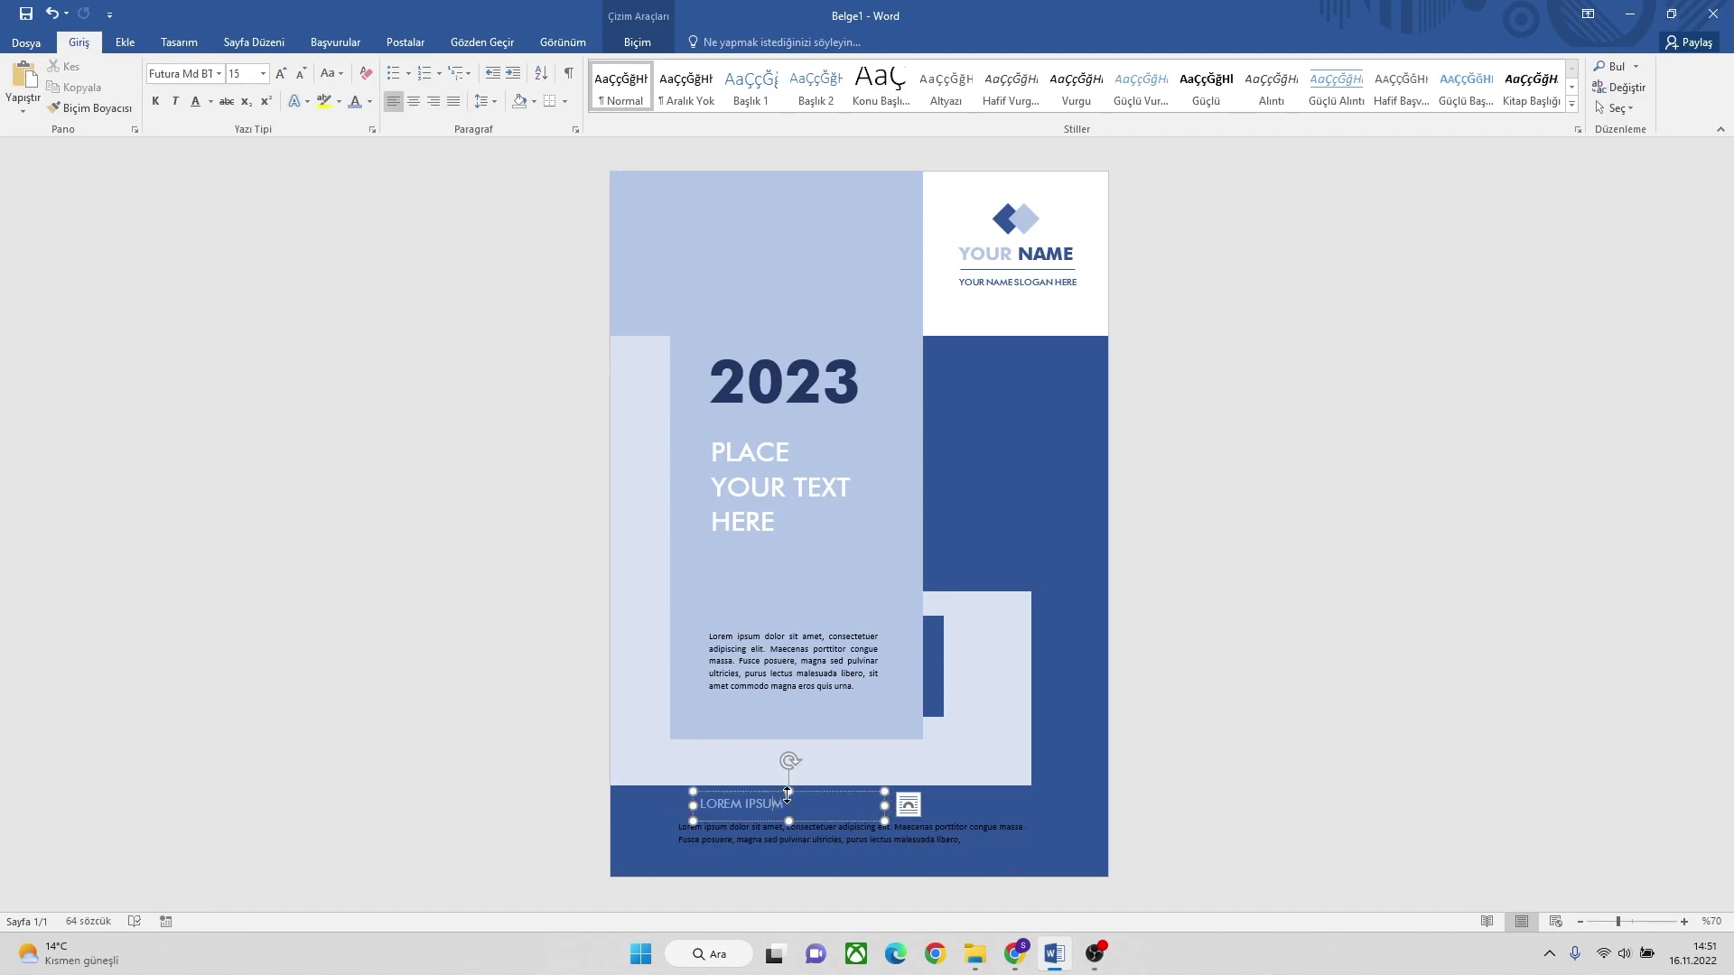
pyautogui.moveTo(810, 792); pyautogui.dragTo(794, 792)
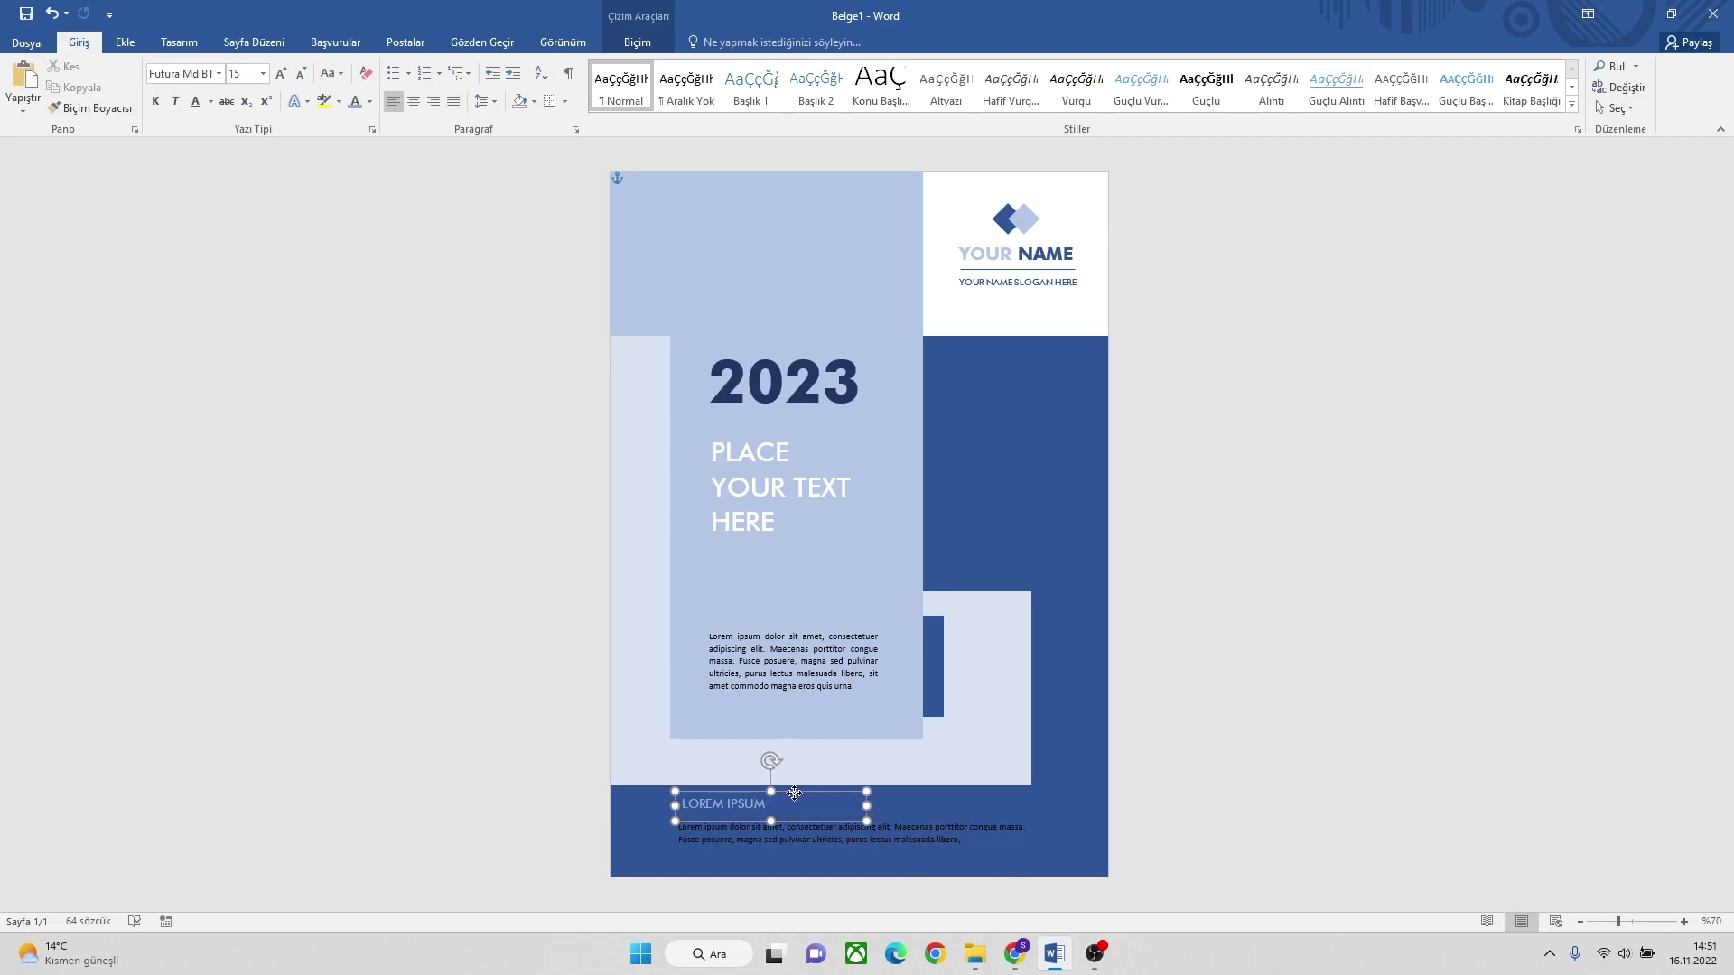
pyautogui.click(799, 839)
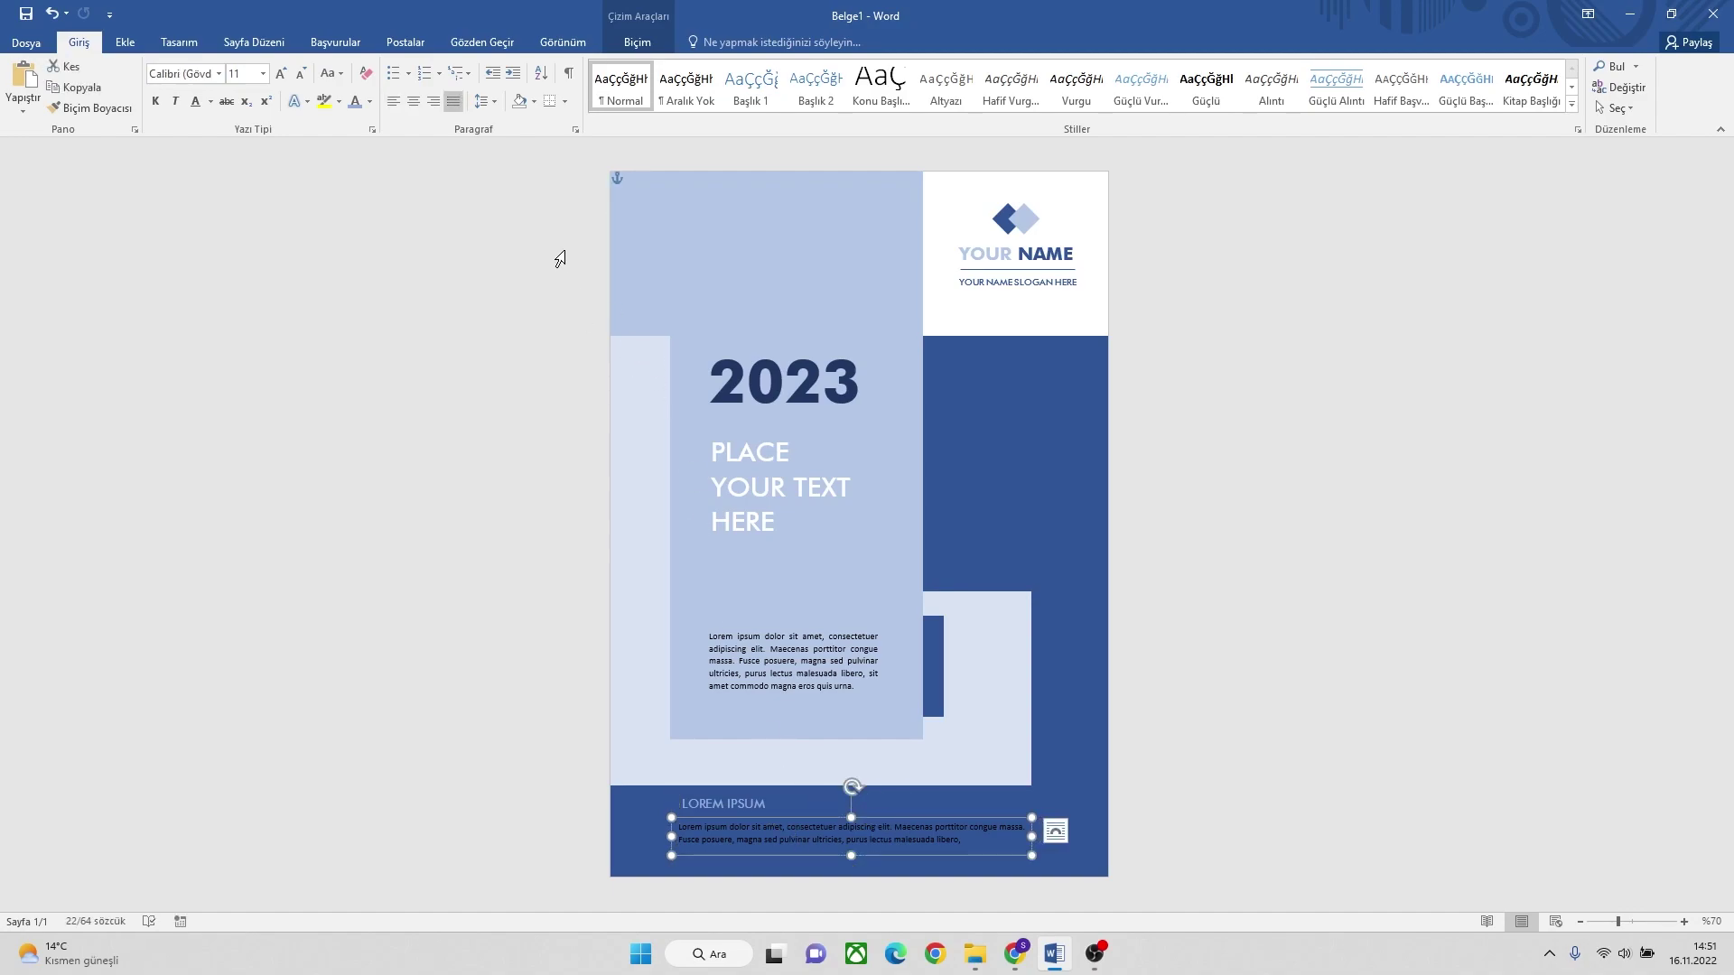
# Make the two-line footer paragraph white, nudge it slightly down, and deselect everything.
pyautogui.click(370, 105)
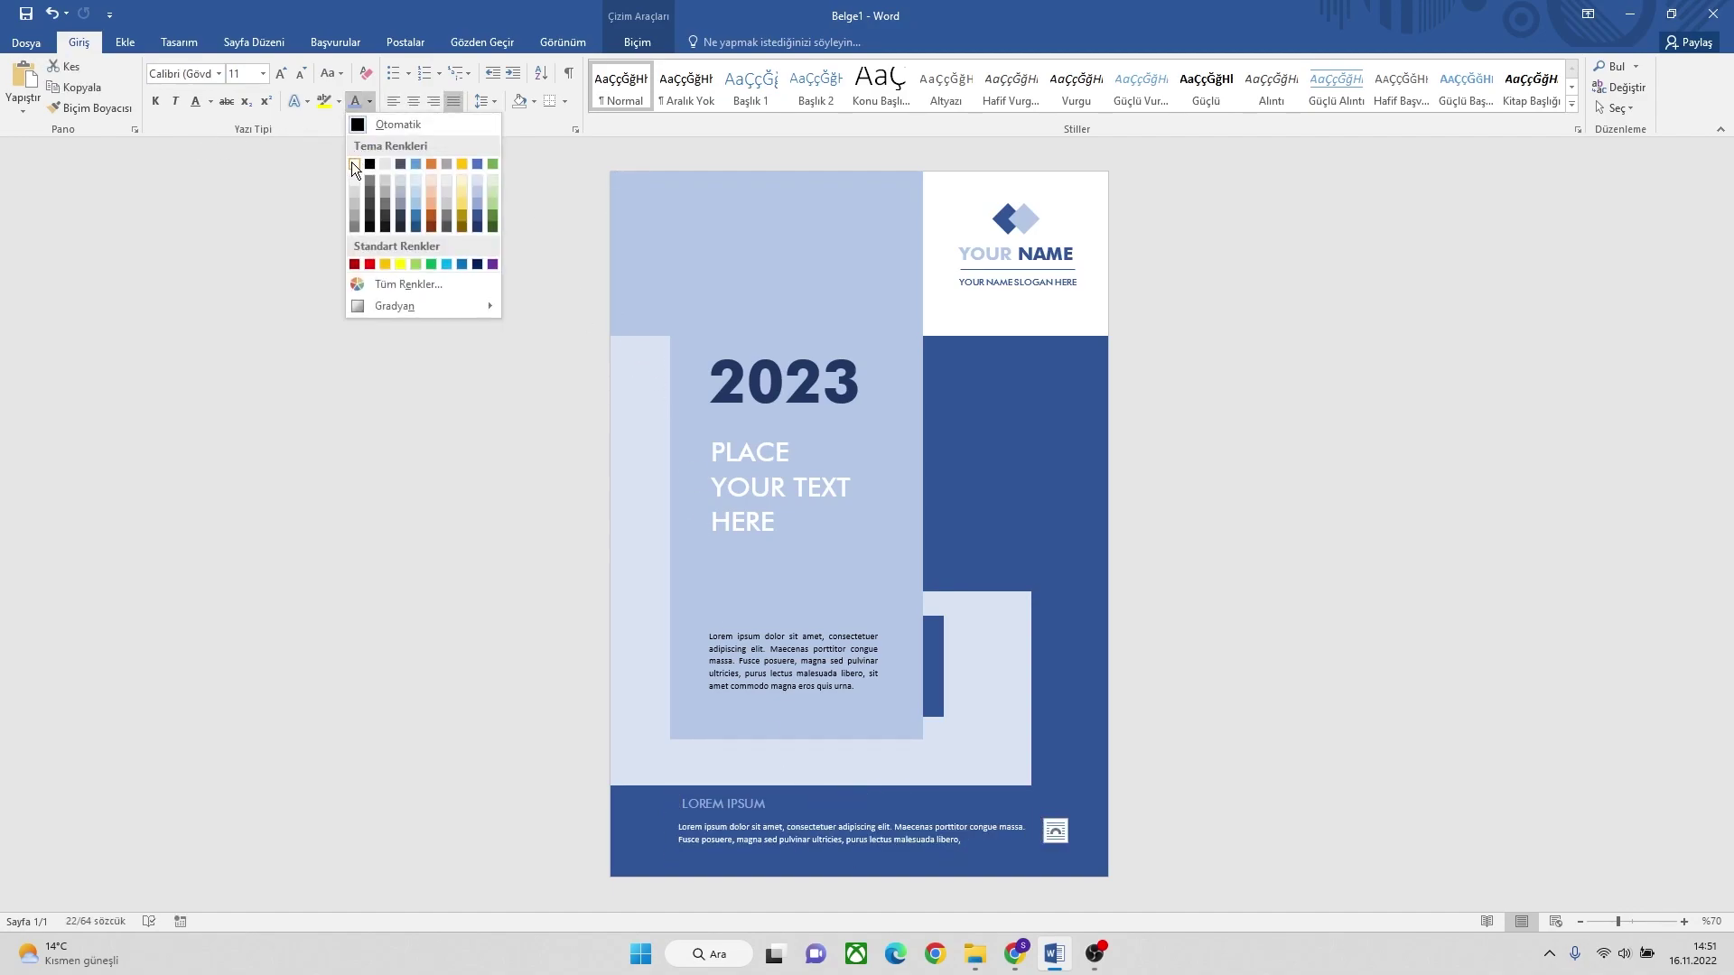
pyautogui.click(360, 143)
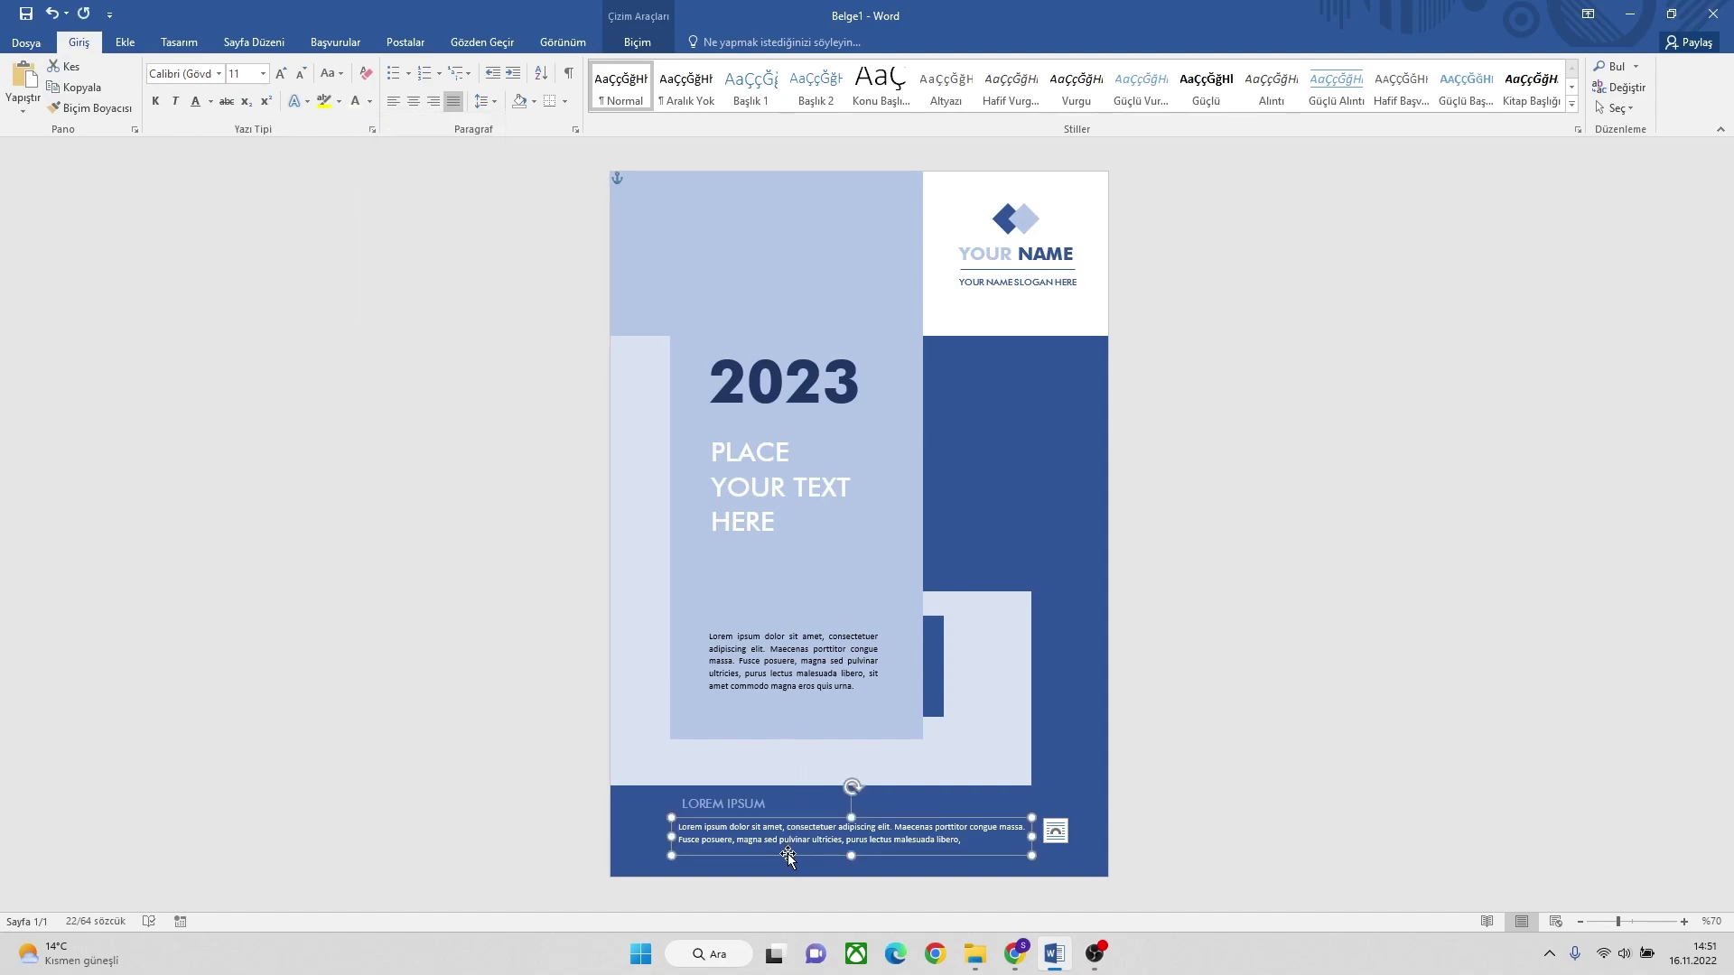
pyautogui.moveTo(787, 854); pyautogui.dragTo(787, 858)
pyautogui.click(767, 803)
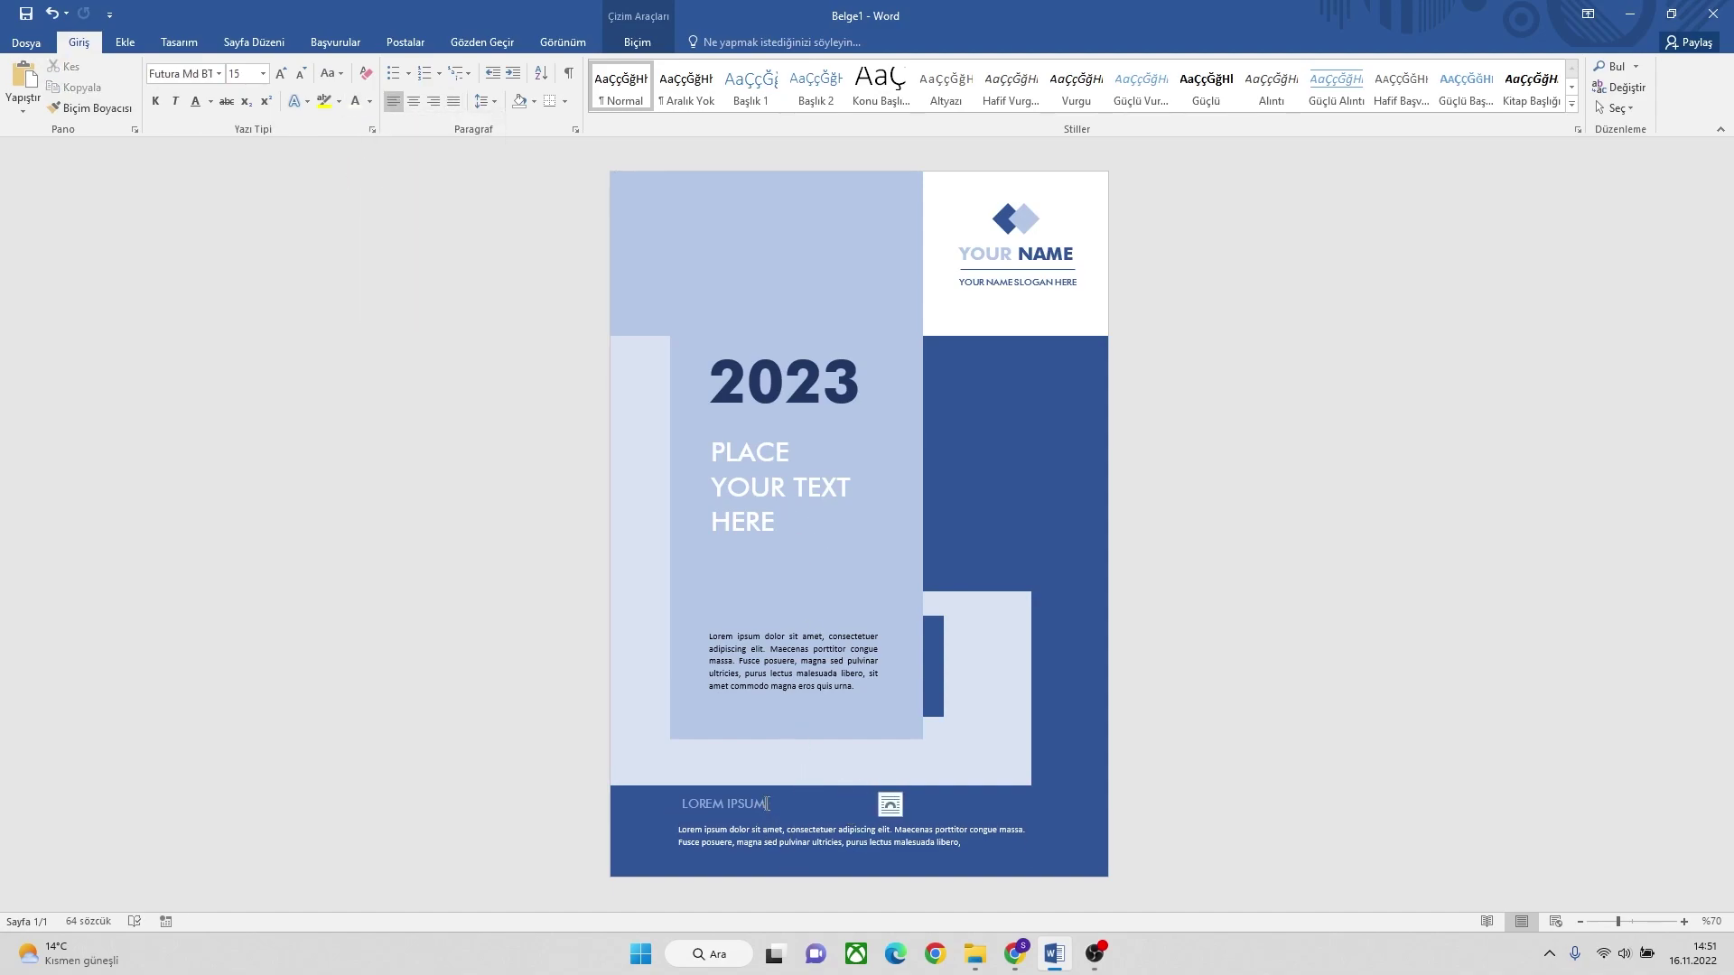
pyautogui.moveTo(685, 804); pyautogui.dragTo(750, 824)
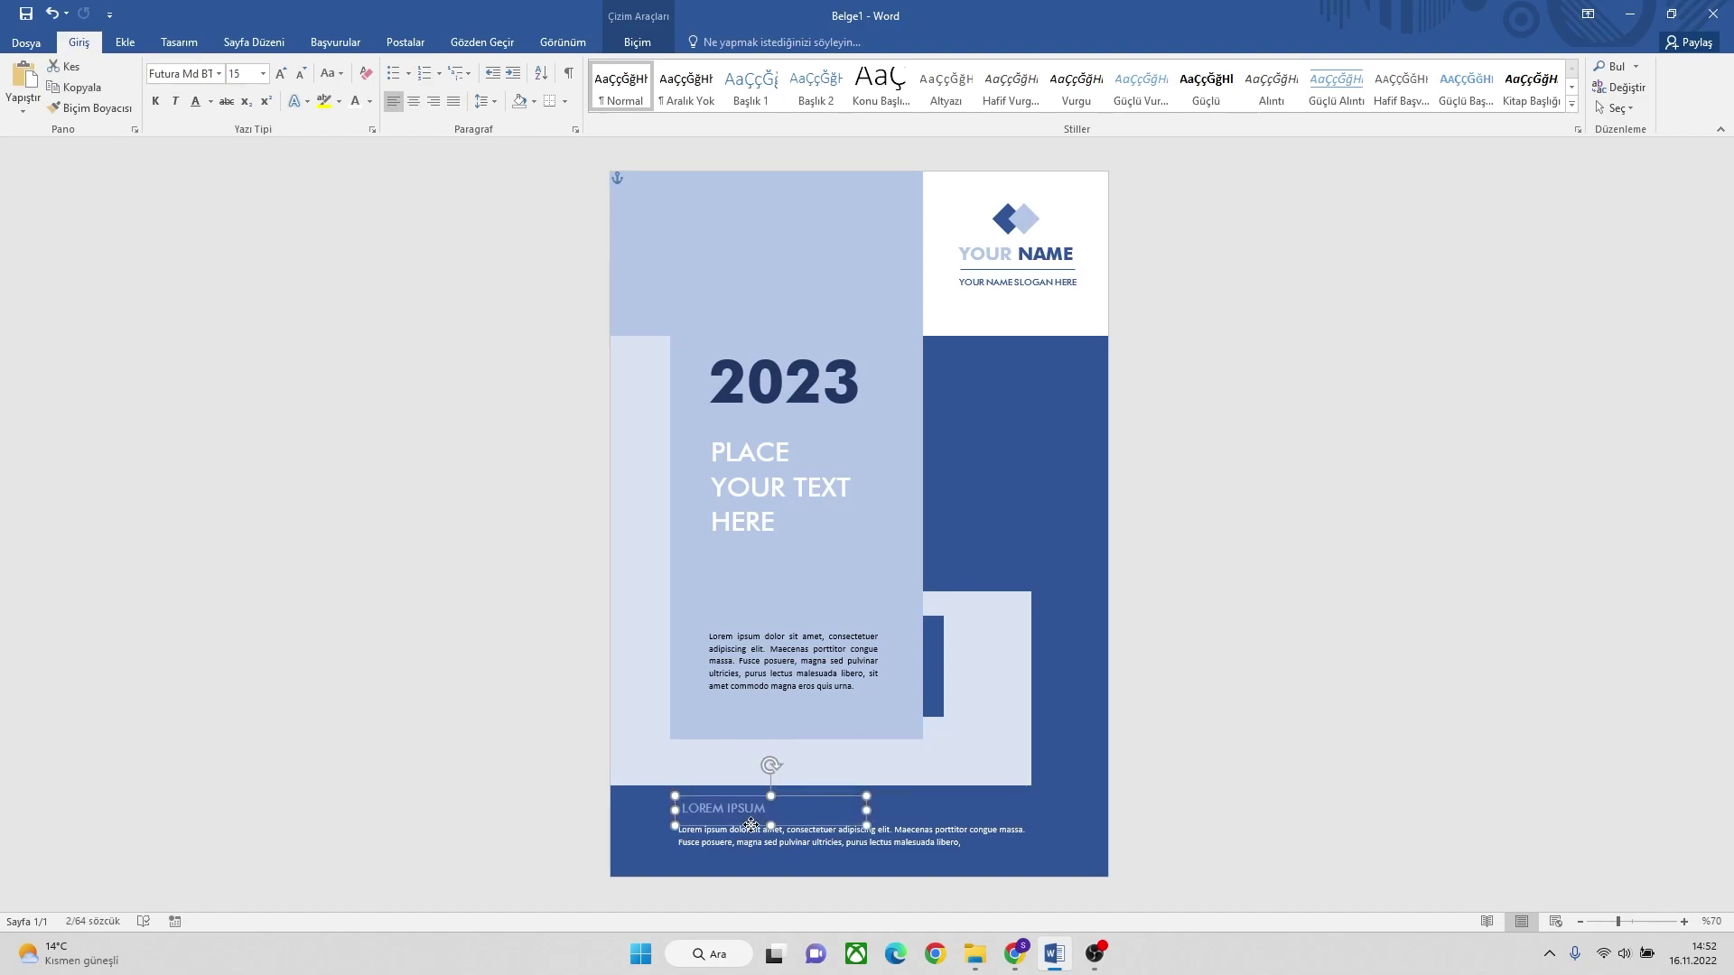
pyautogui.click(1175, 521)
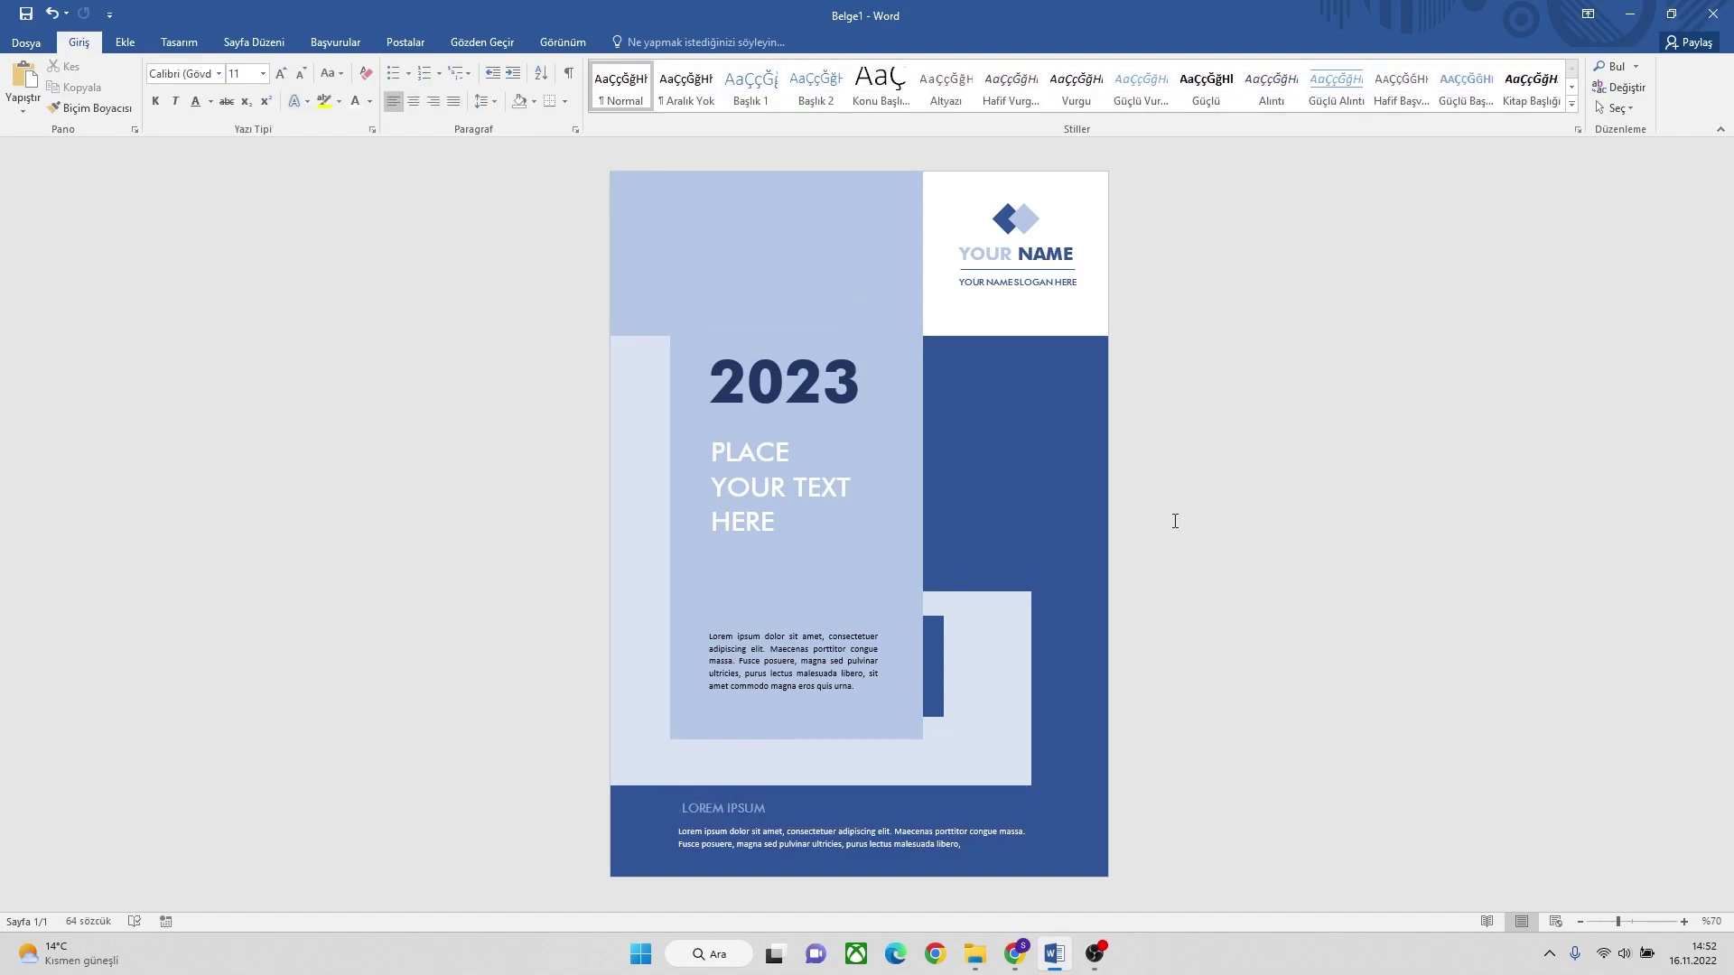